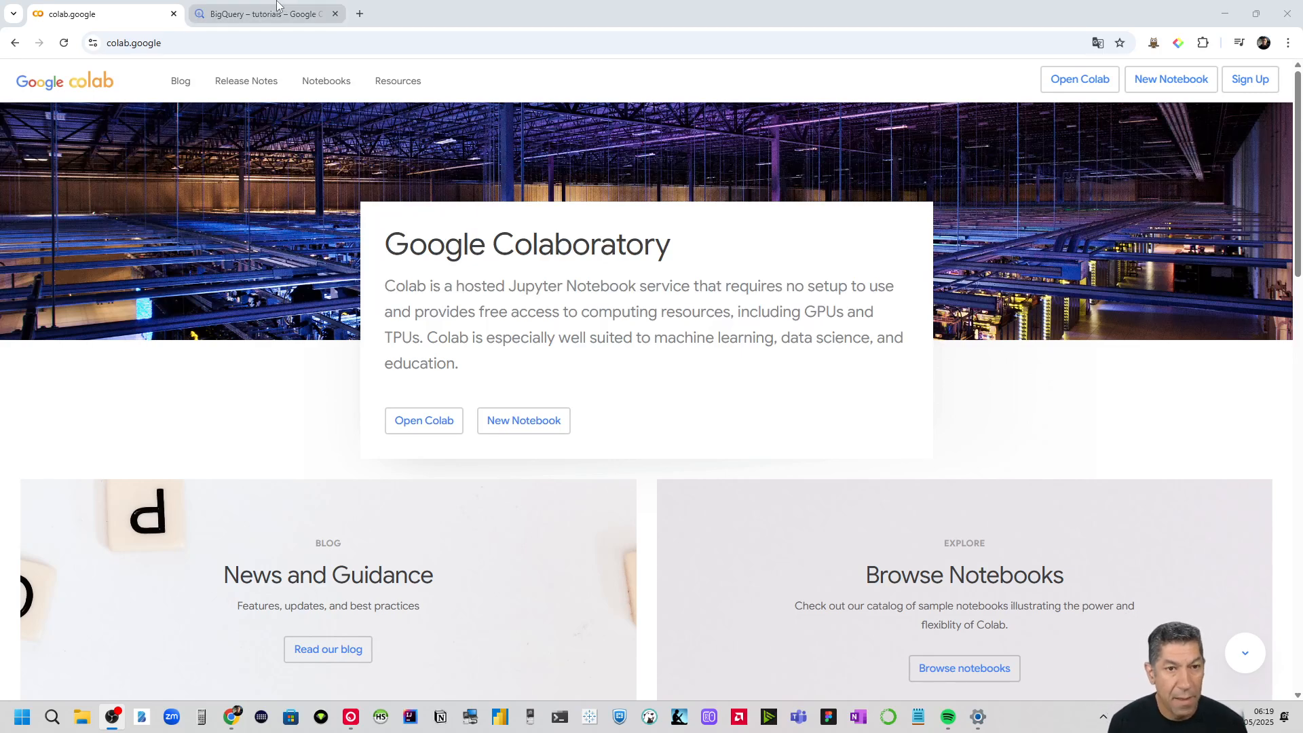
# Compare the Google account signed in on the BigQuery page with the browser profile used for Colab
pyautogui.click(261, 13)
pyautogui.click(74, 16)
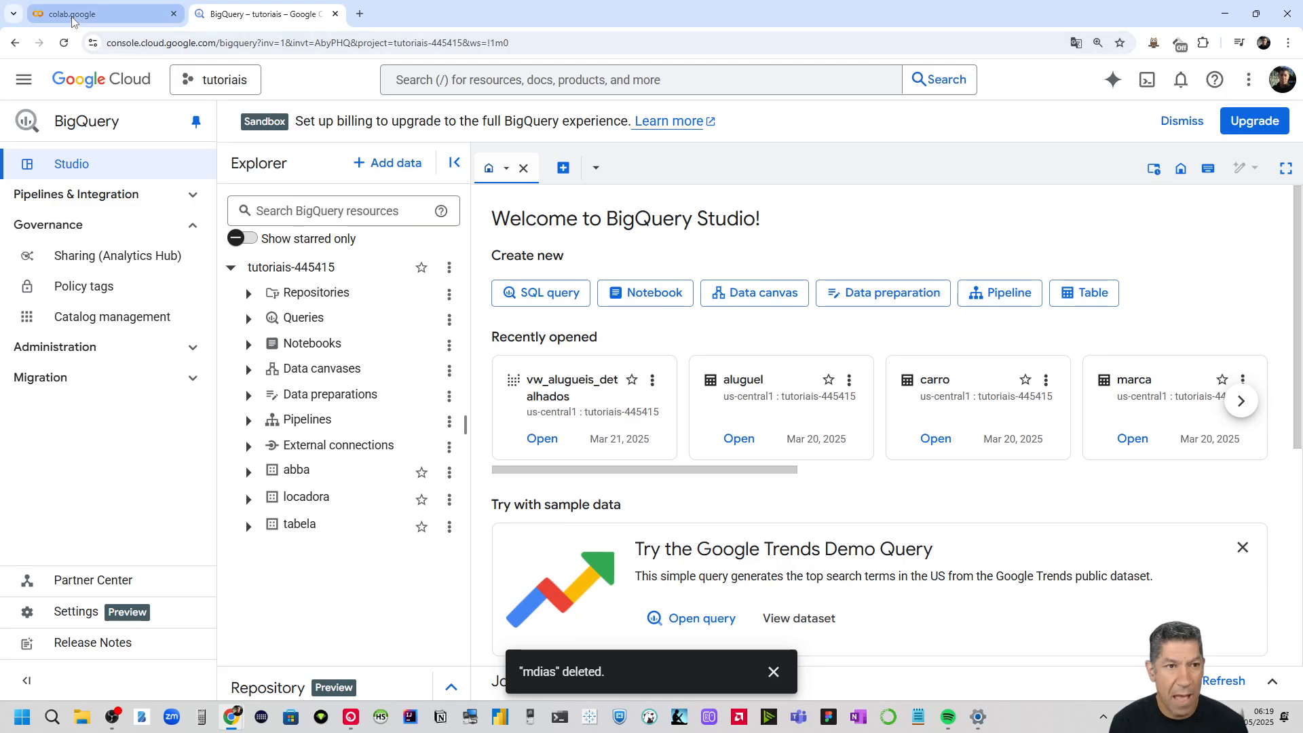
pyautogui.click(1265, 43)
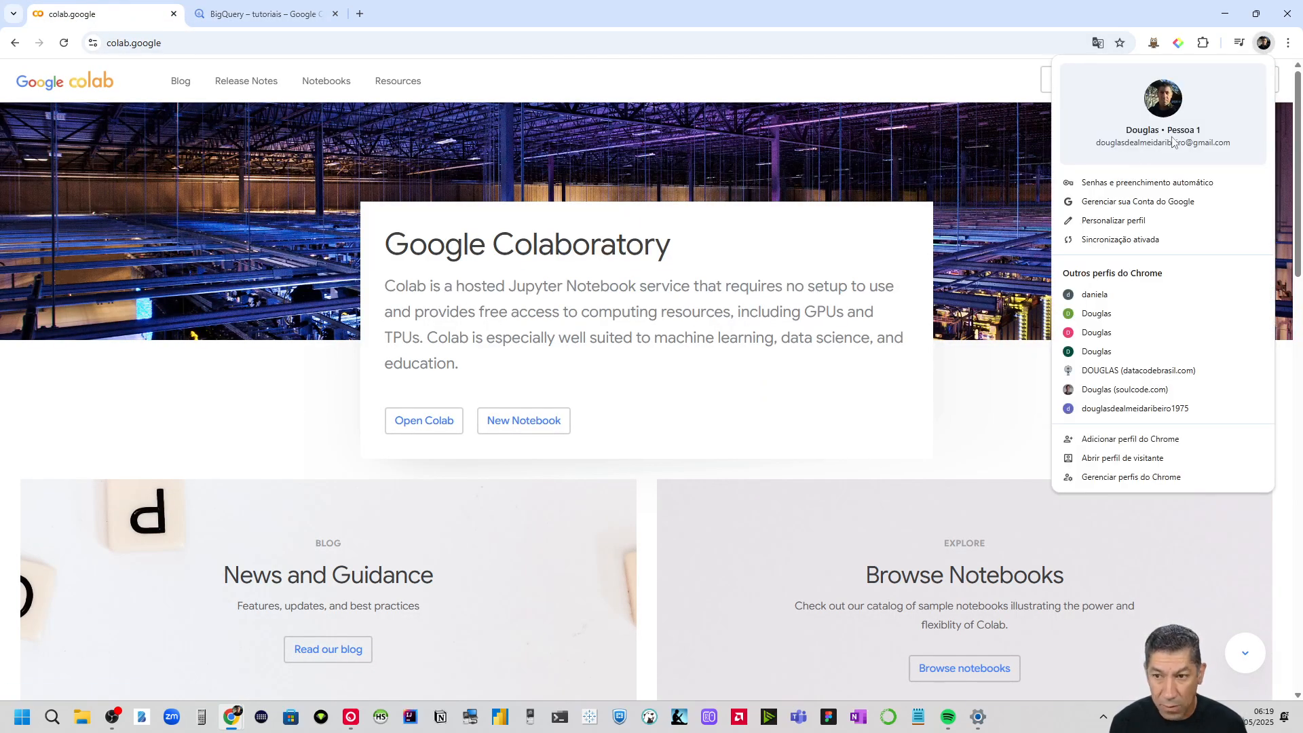
pyautogui.click(265, 13)
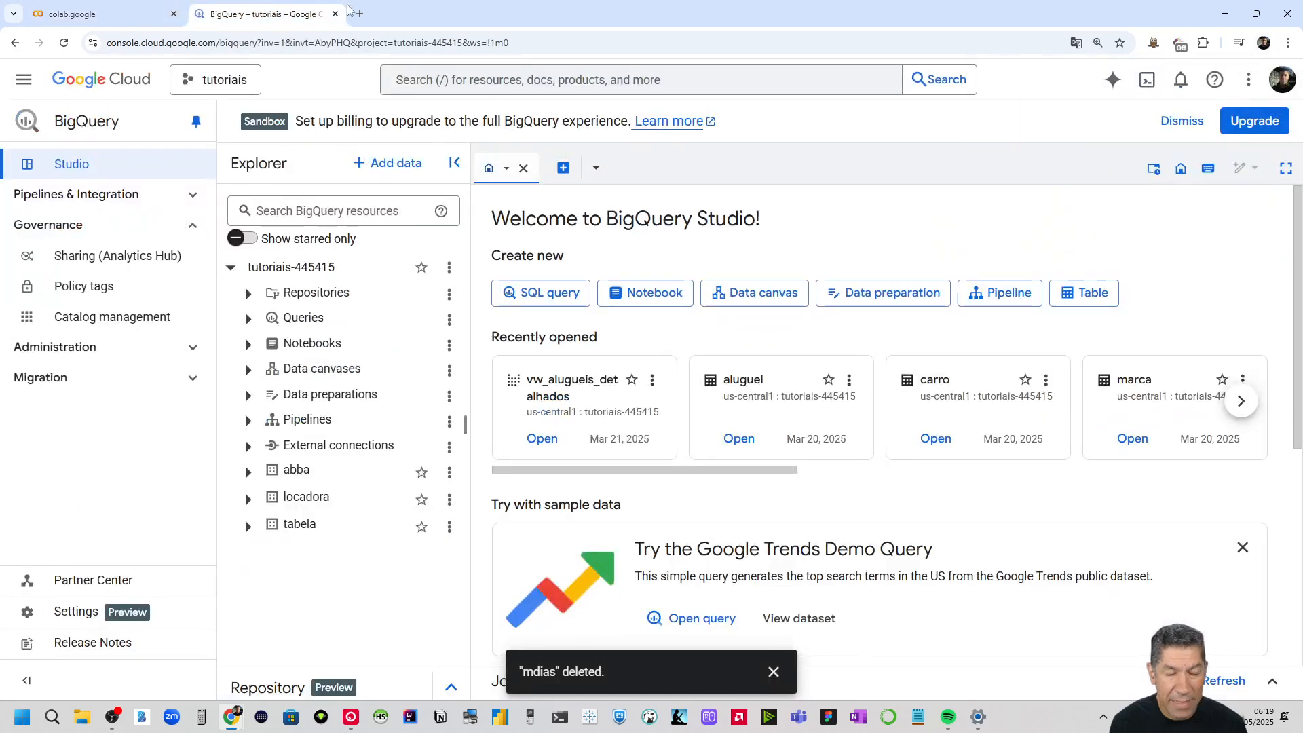
pyautogui.click(1282, 83)
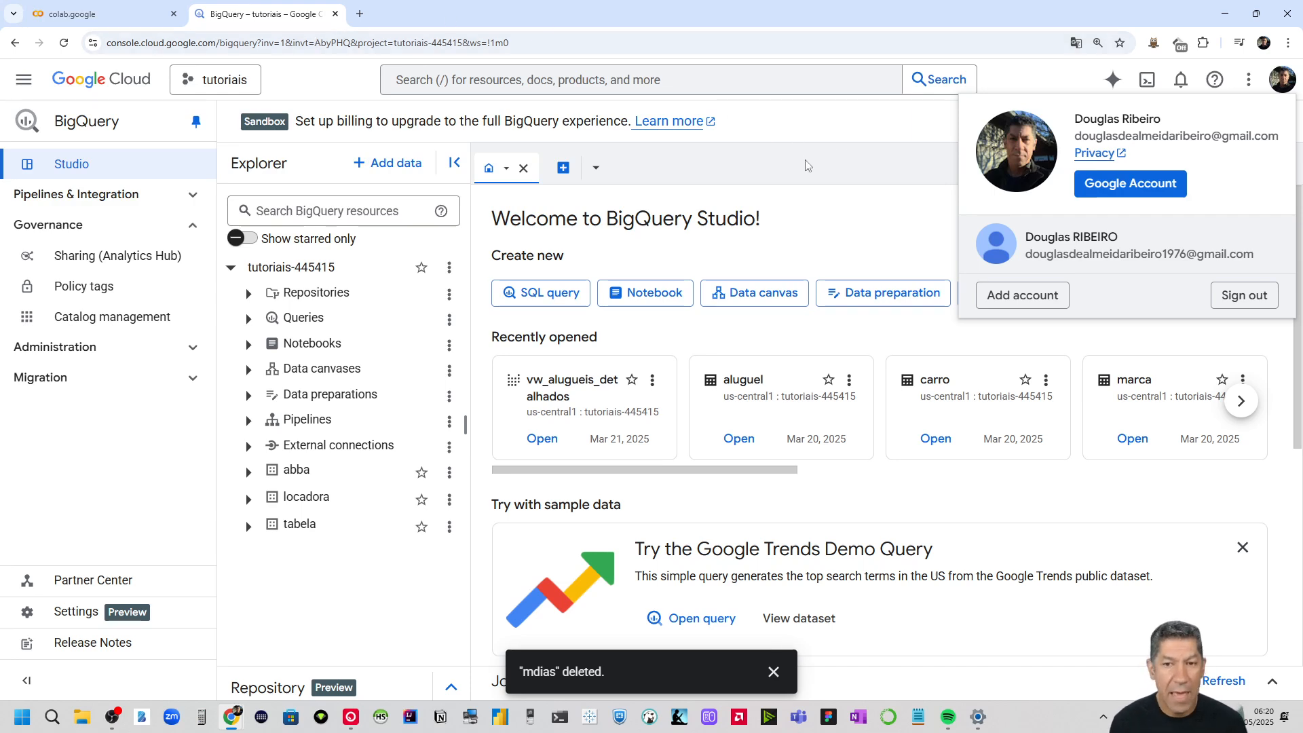
pyautogui.moveTo(1076, 136); pyautogui.dragTo(1287, 139)
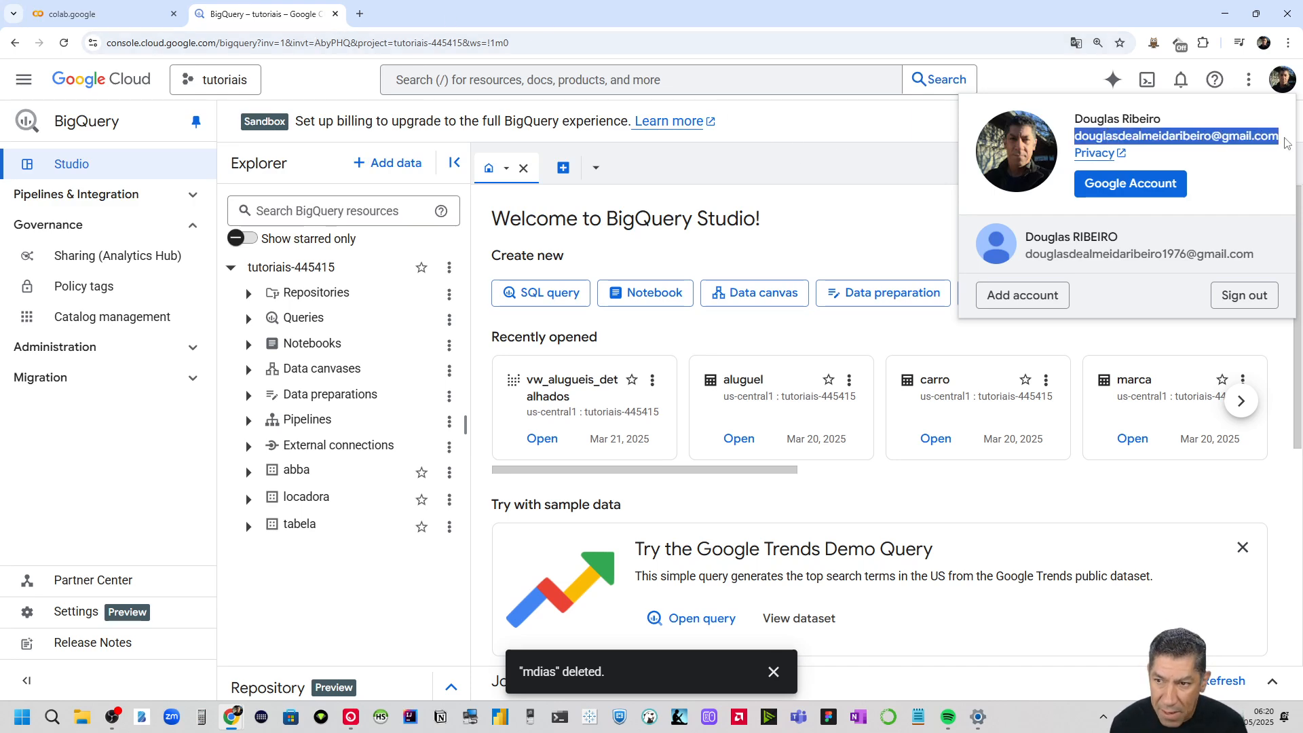
pyautogui.click(96, 6)
pyautogui.click(1264, 43)
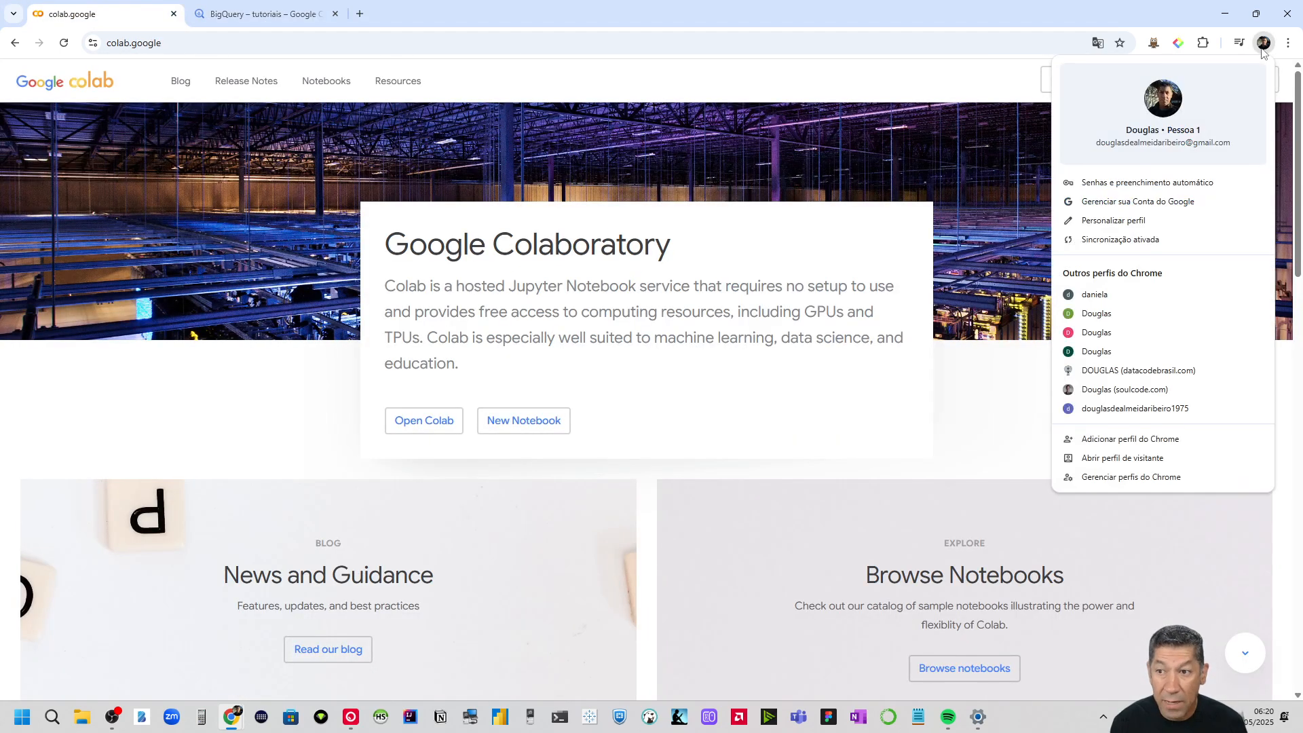
# Open Colab, create a new notebook and name it "Aula 05 Relatórios Financeiros"
pyautogui.click(407, 421)
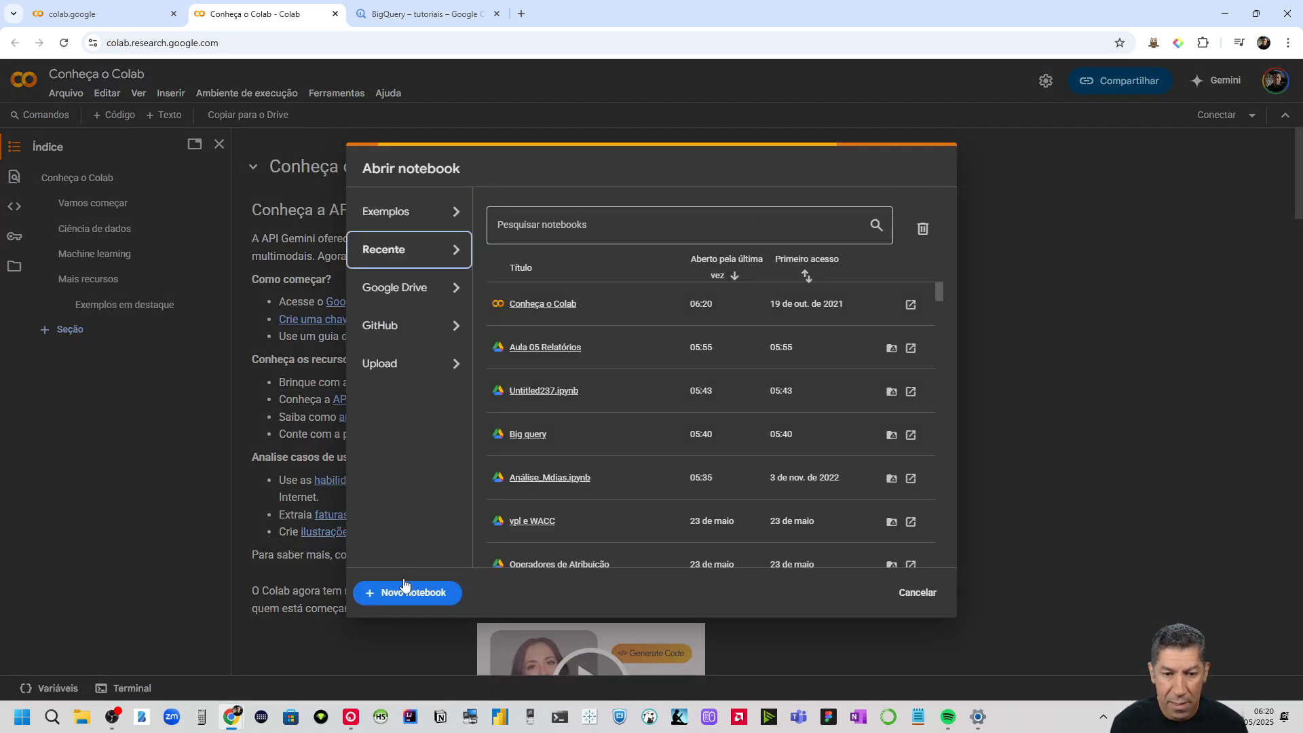
pyautogui.click(399, 593)
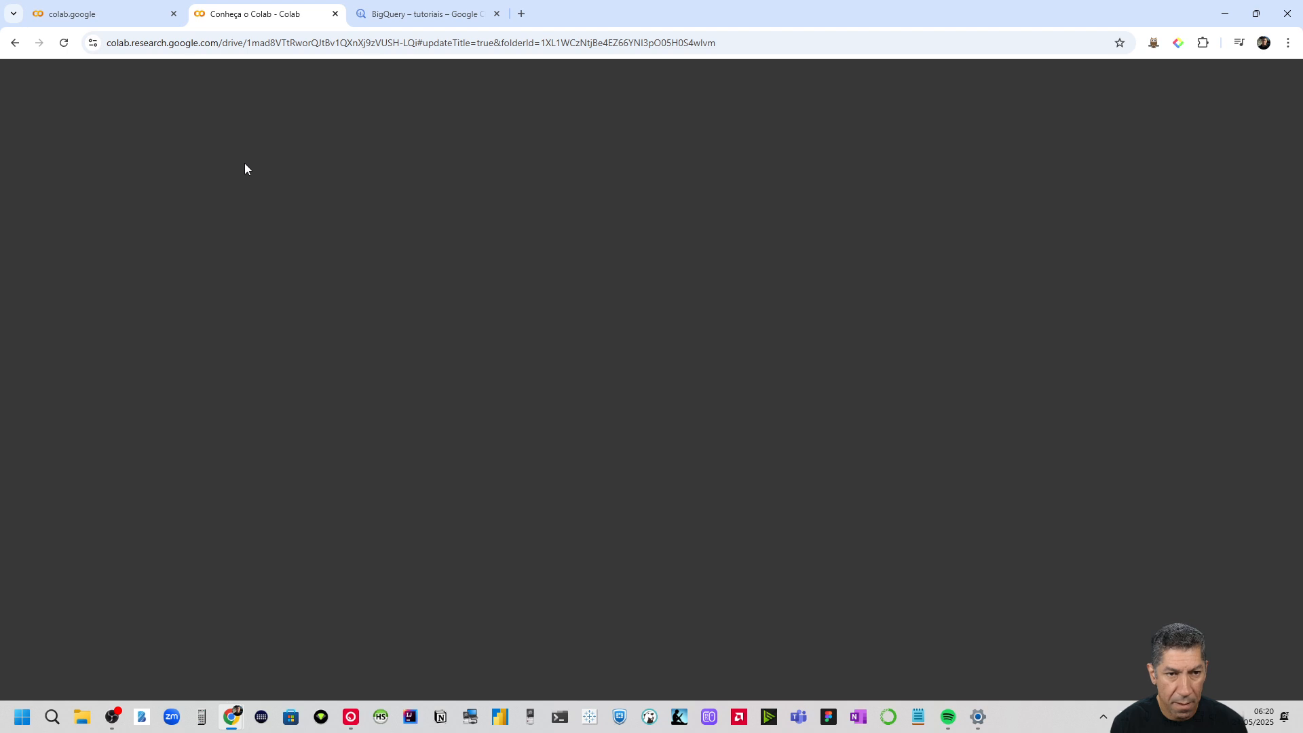
pyautogui.click(76, 71)
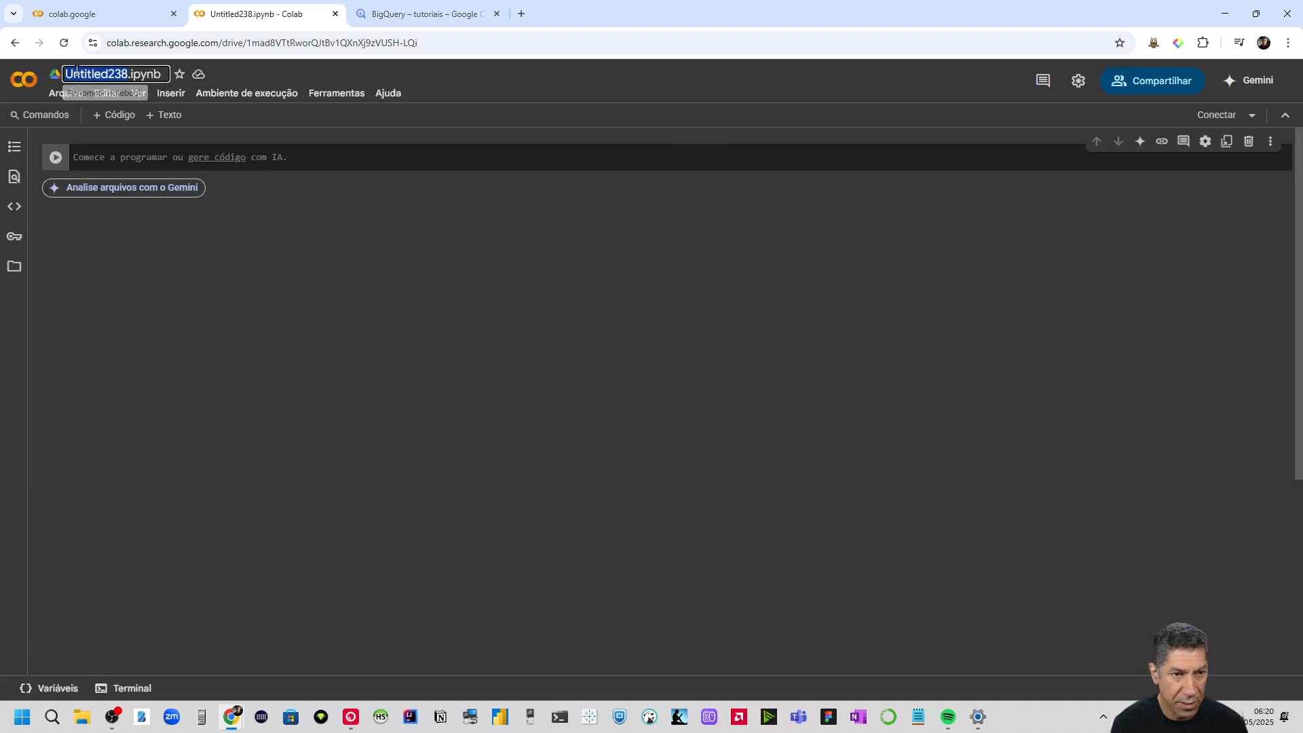
pyautogui.write('Au')
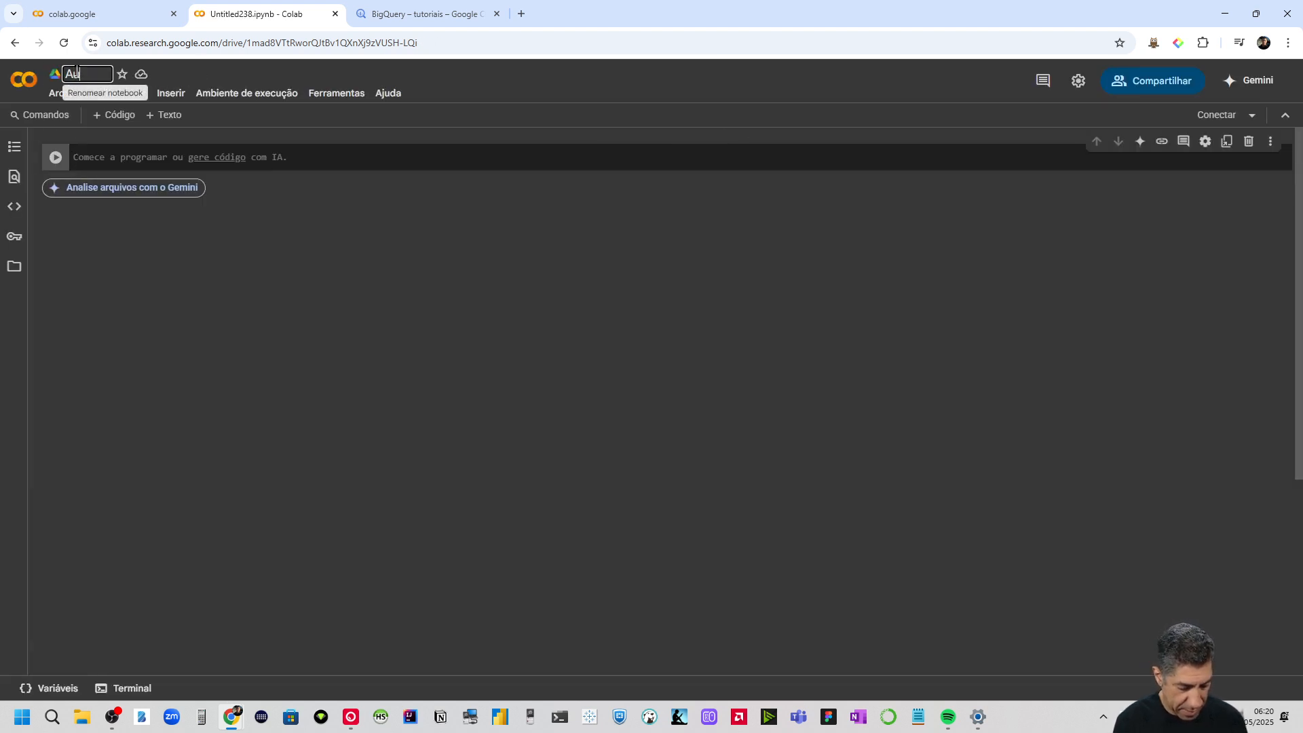
pyautogui.write('la 0')
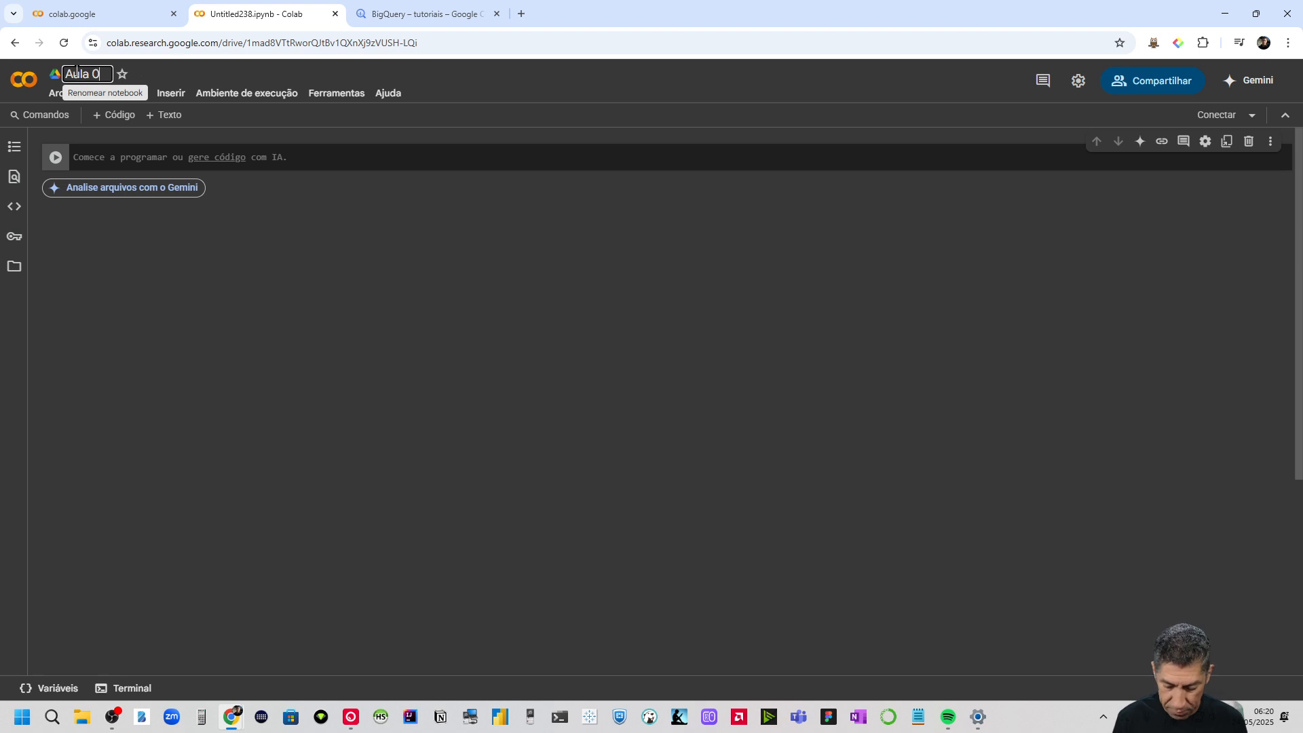
pyautogui.write('5 R')
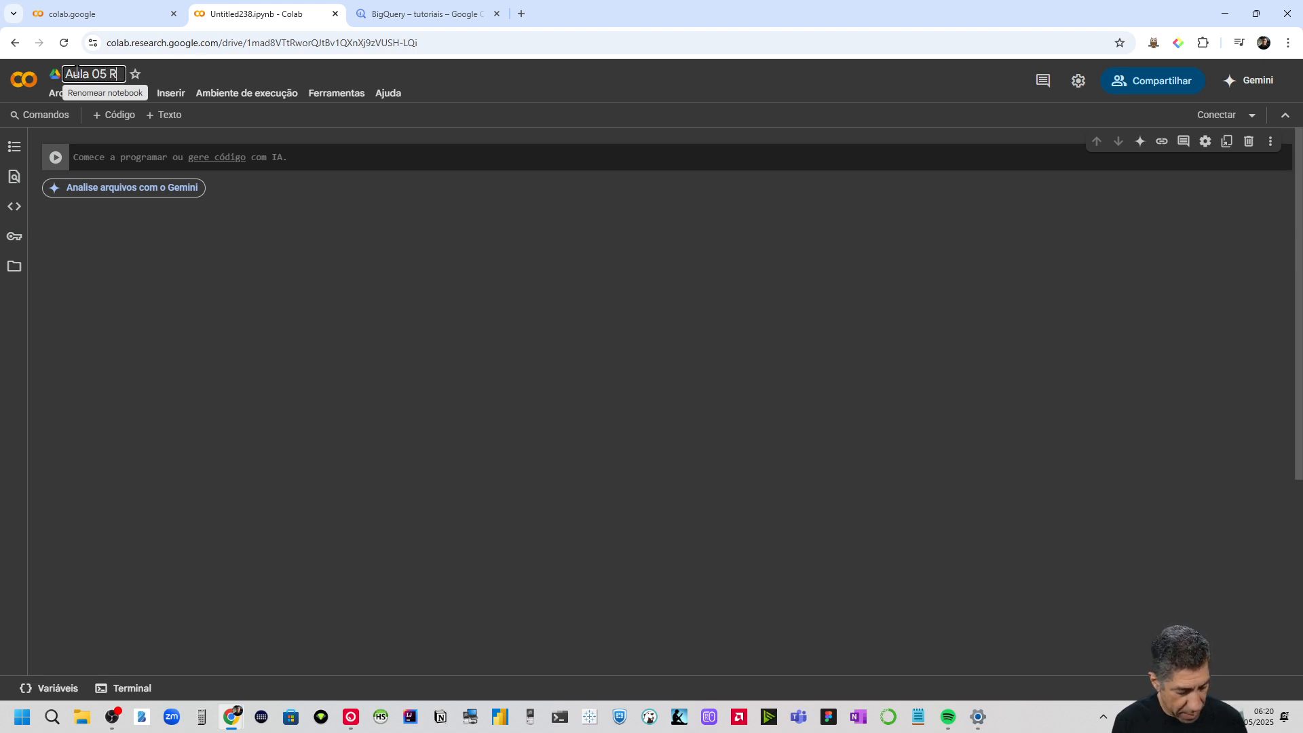
pyautogui.write('elatór')
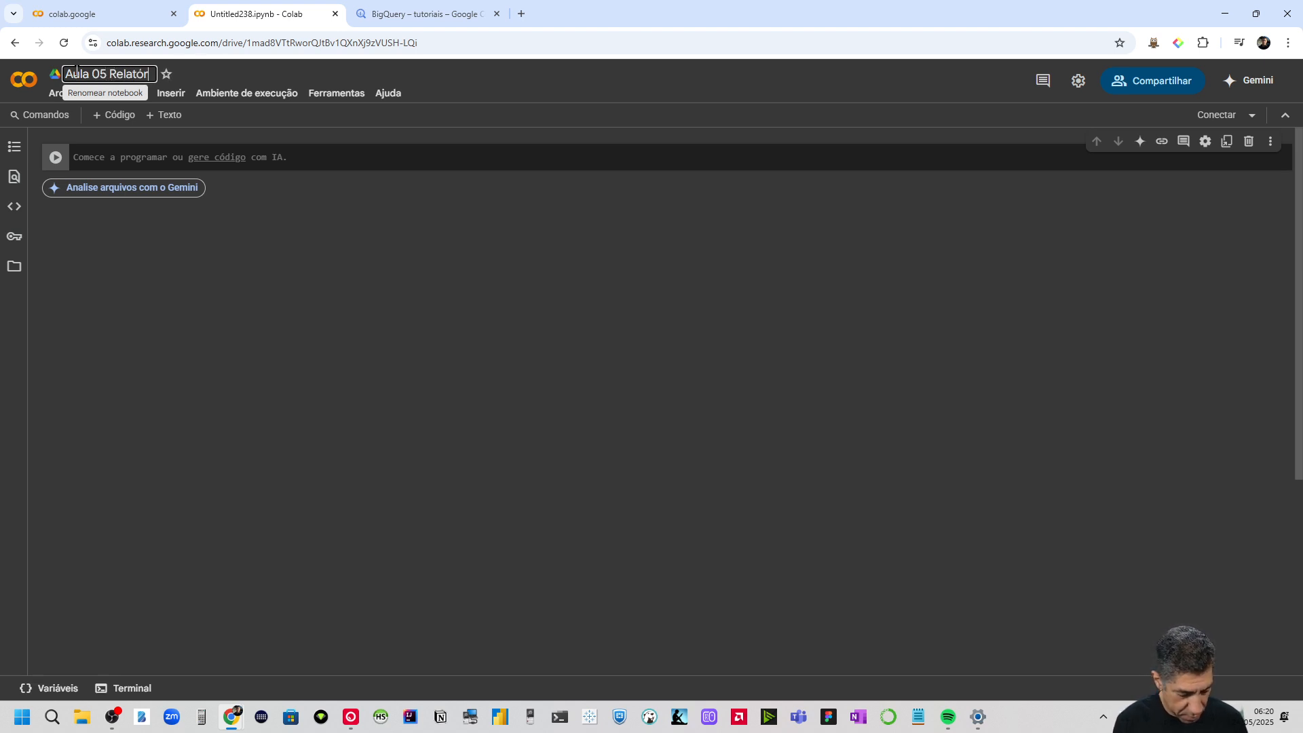
pyautogui.write('ios Fi')
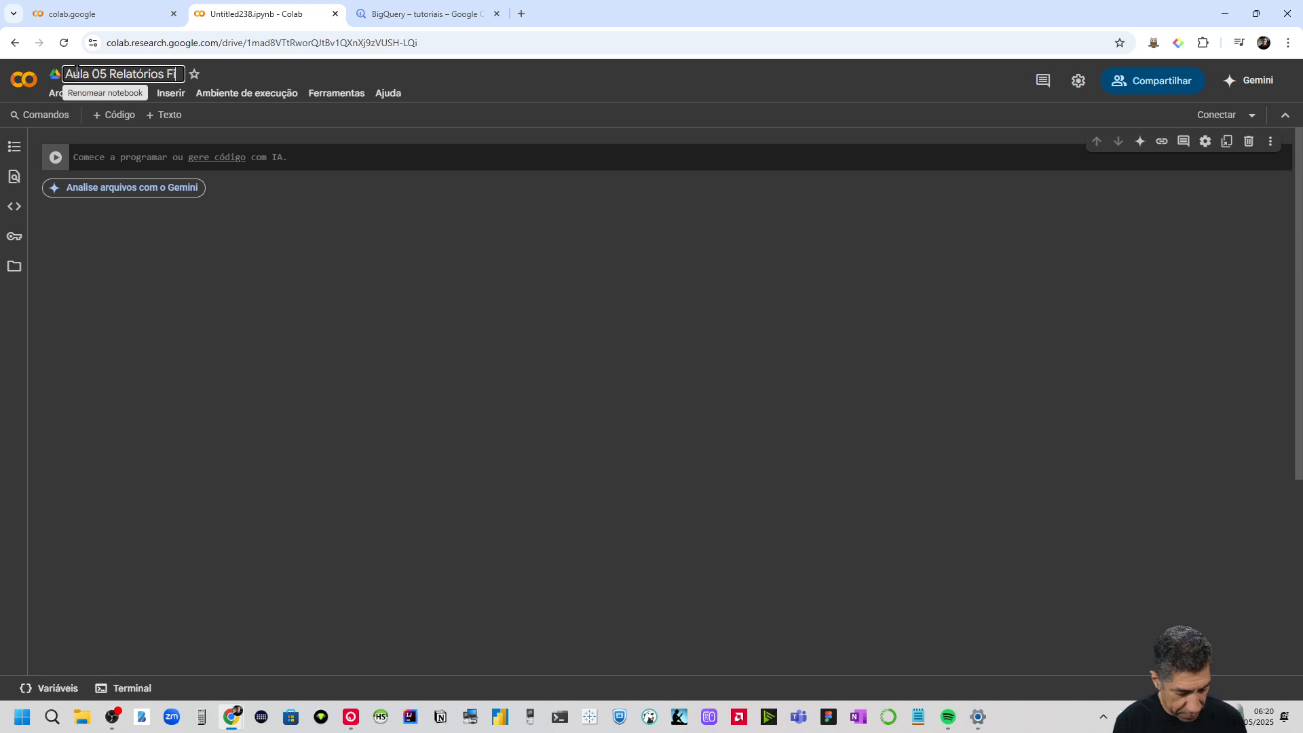
pyautogui.write('nanceir')
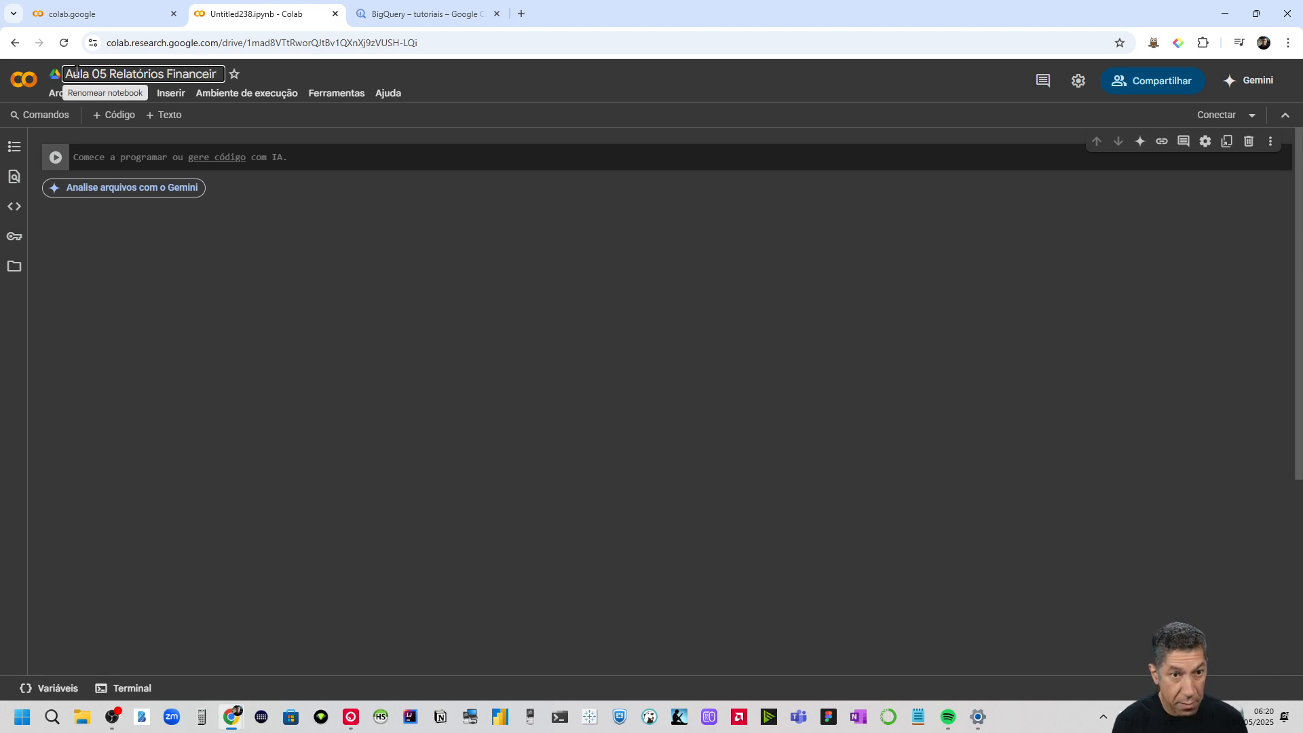
pyautogui.write('os')
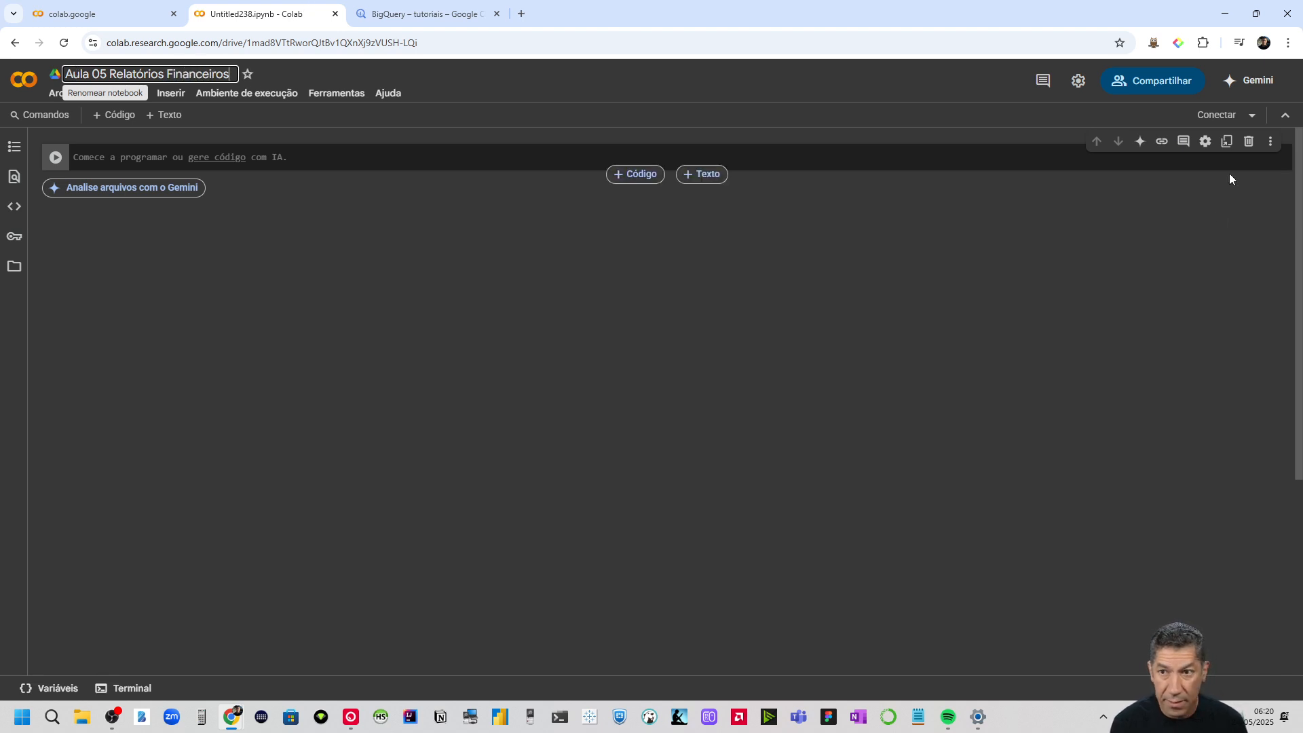
# Share the notebook with anyone who has the link as reader (Leitor) and copy its link
pyautogui.click(1134, 90)
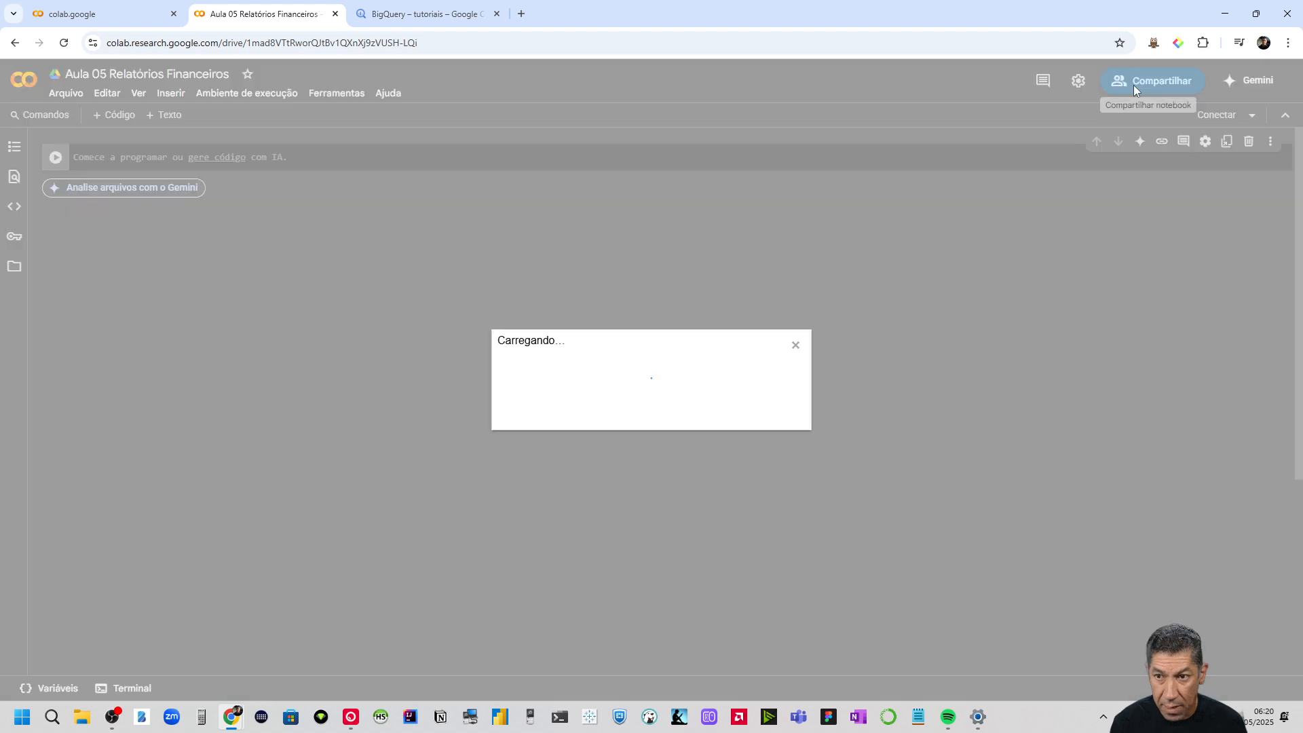
pyautogui.click(543, 437)
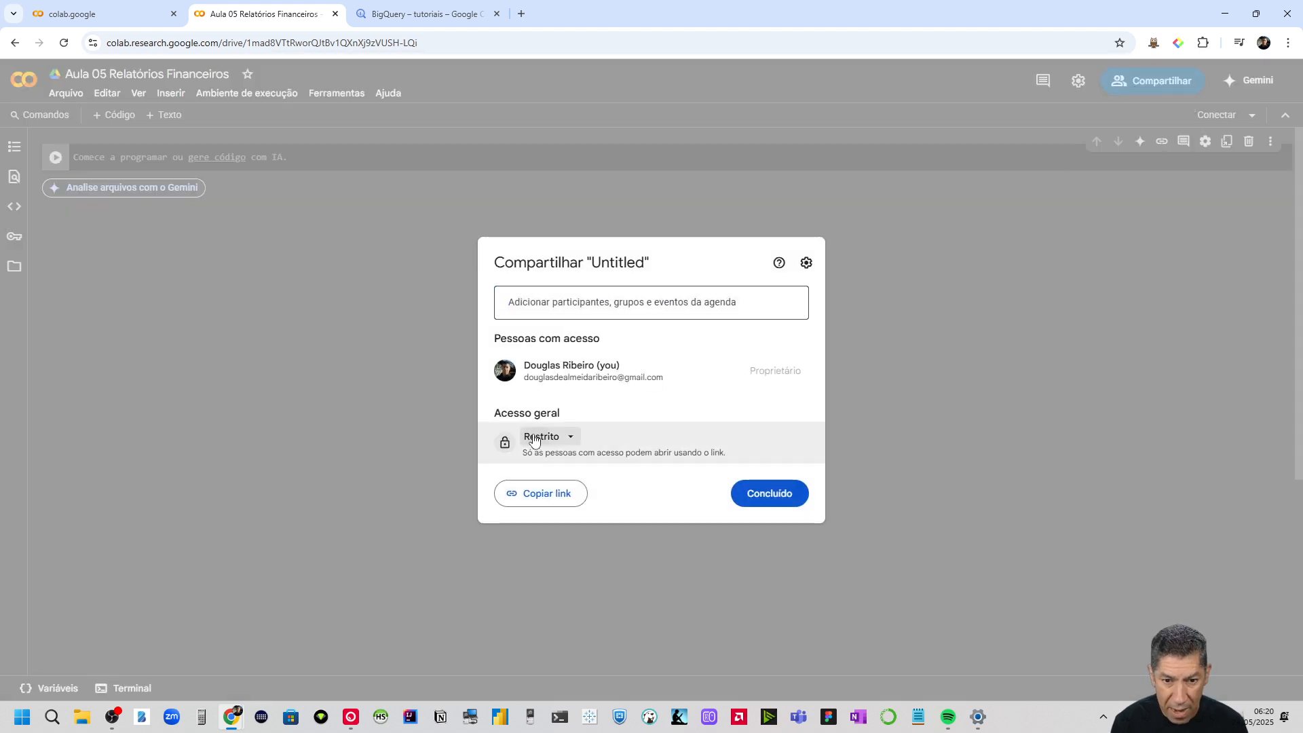
pyautogui.click(608, 500)
pyautogui.click(542, 518)
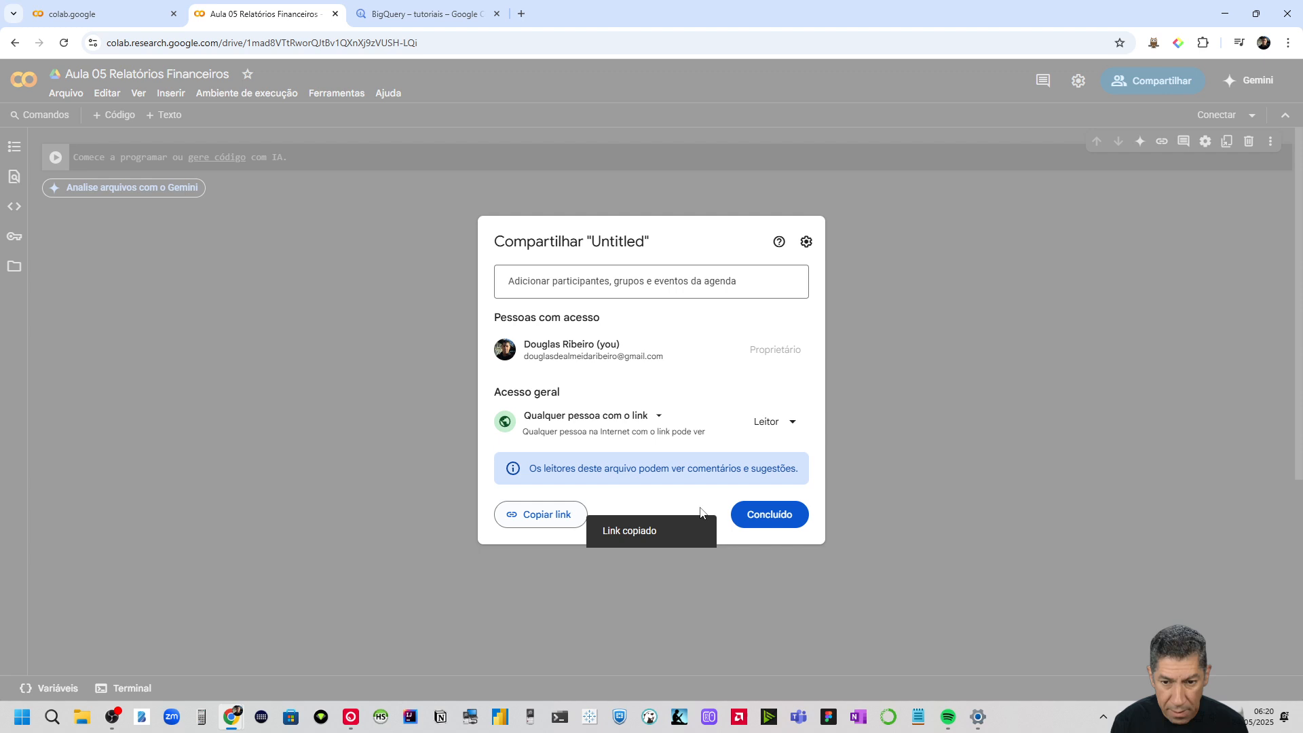
pyautogui.click(763, 513)
pyautogui.click(1289, 42)
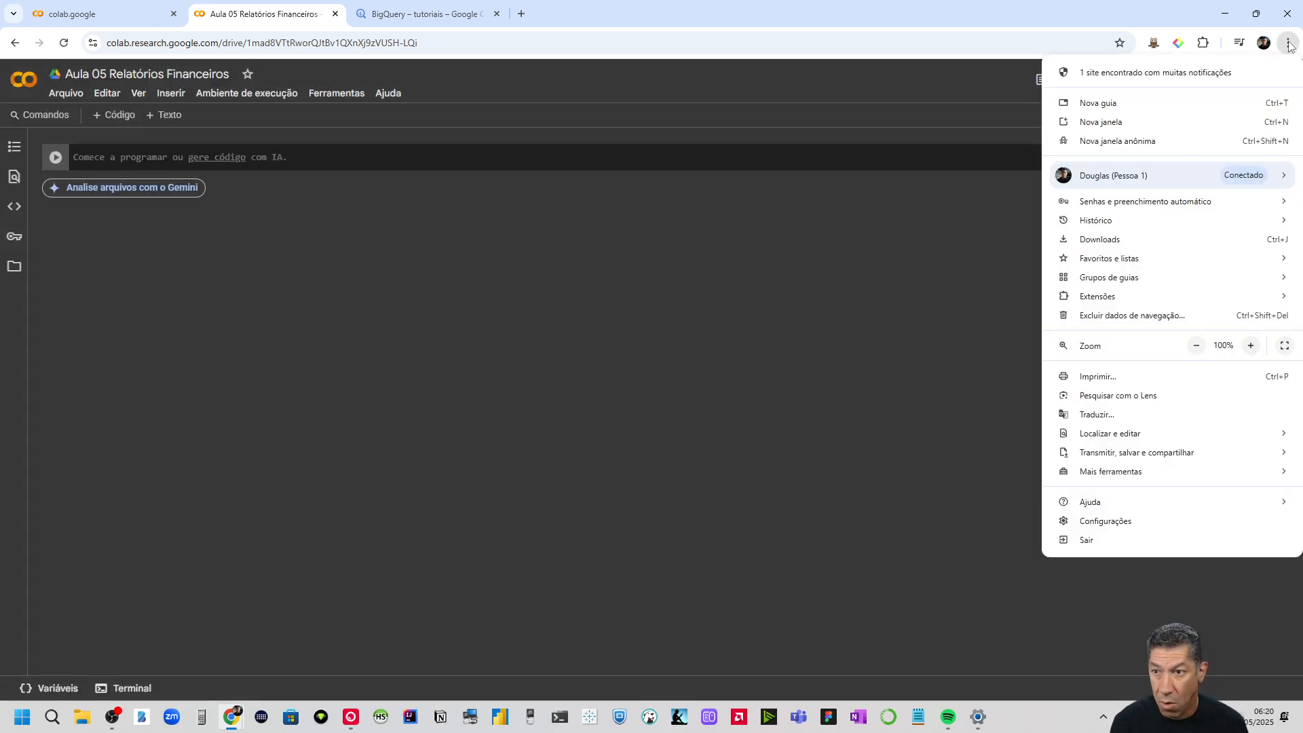
pyautogui.click(1251, 346)
pyautogui.click(1251, 347)
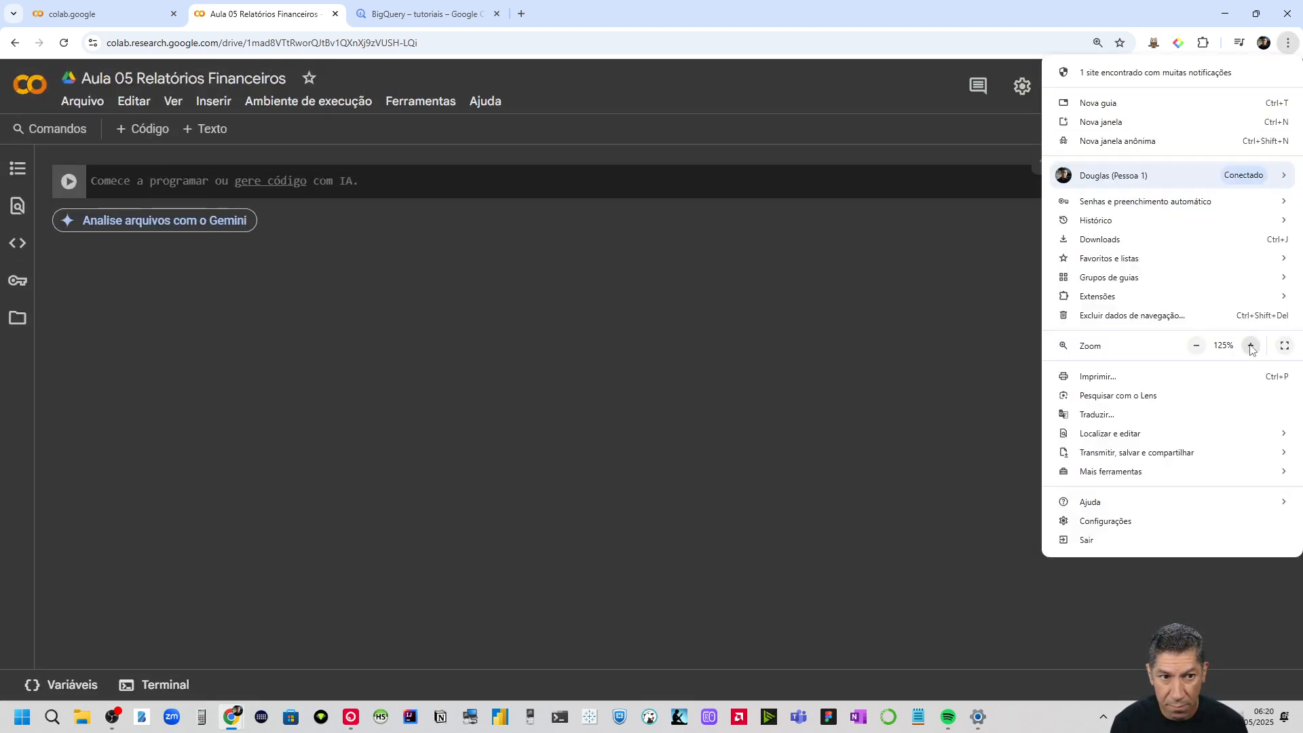
pyautogui.click(1251, 346)
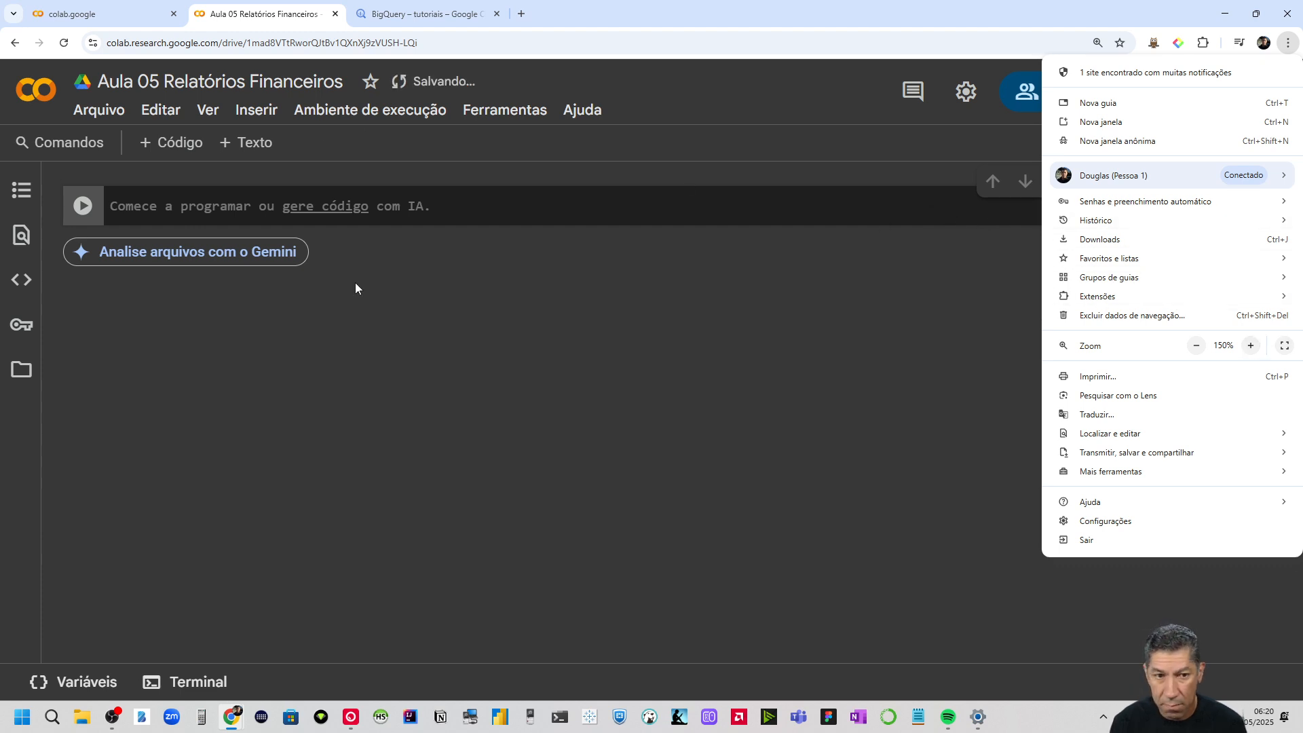
pyautogui.click(482, 358)
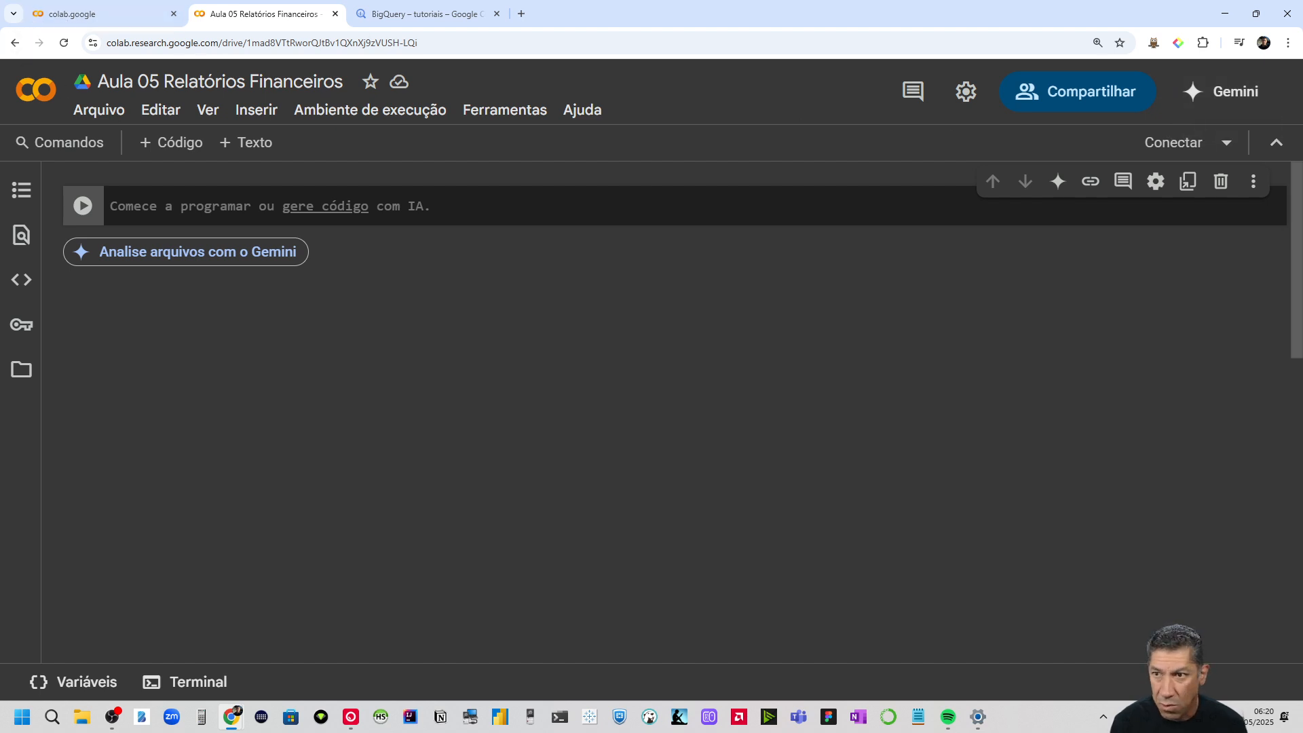
pyautogui.click(1288, 43)
pyautogui.click(1196, 346)
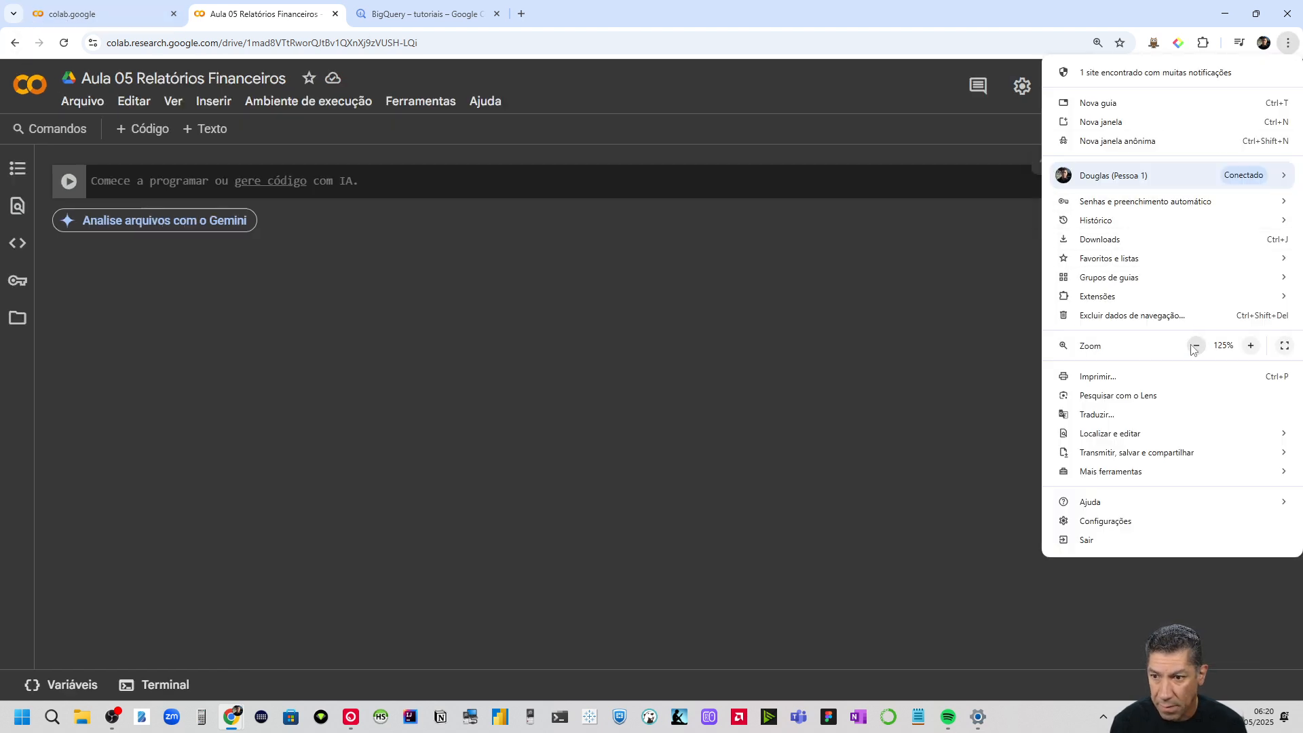
pyautogui.click(837, 336)
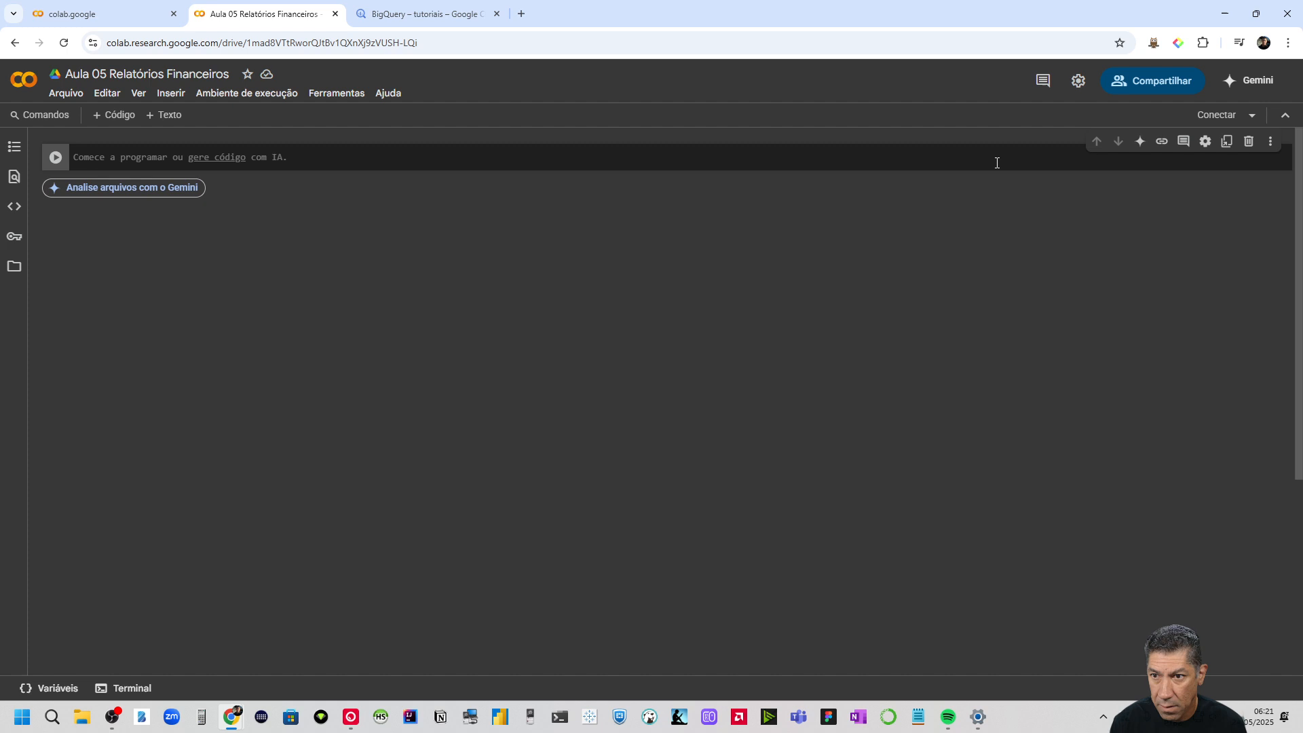
# Terminate the active Análise_Mdias.ipynb session and connect the new notebook to a runtime
pyautogui.click(1217, 114)
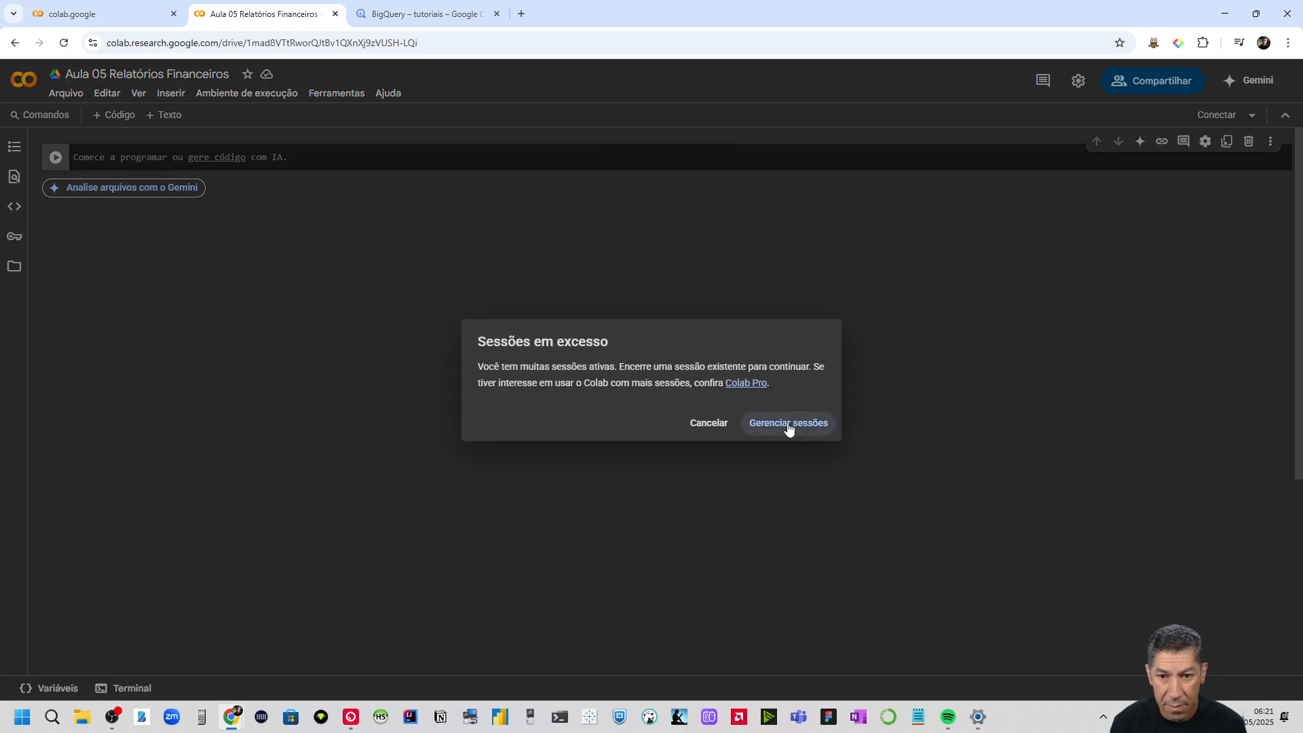
pyautogui.click(788, 424)
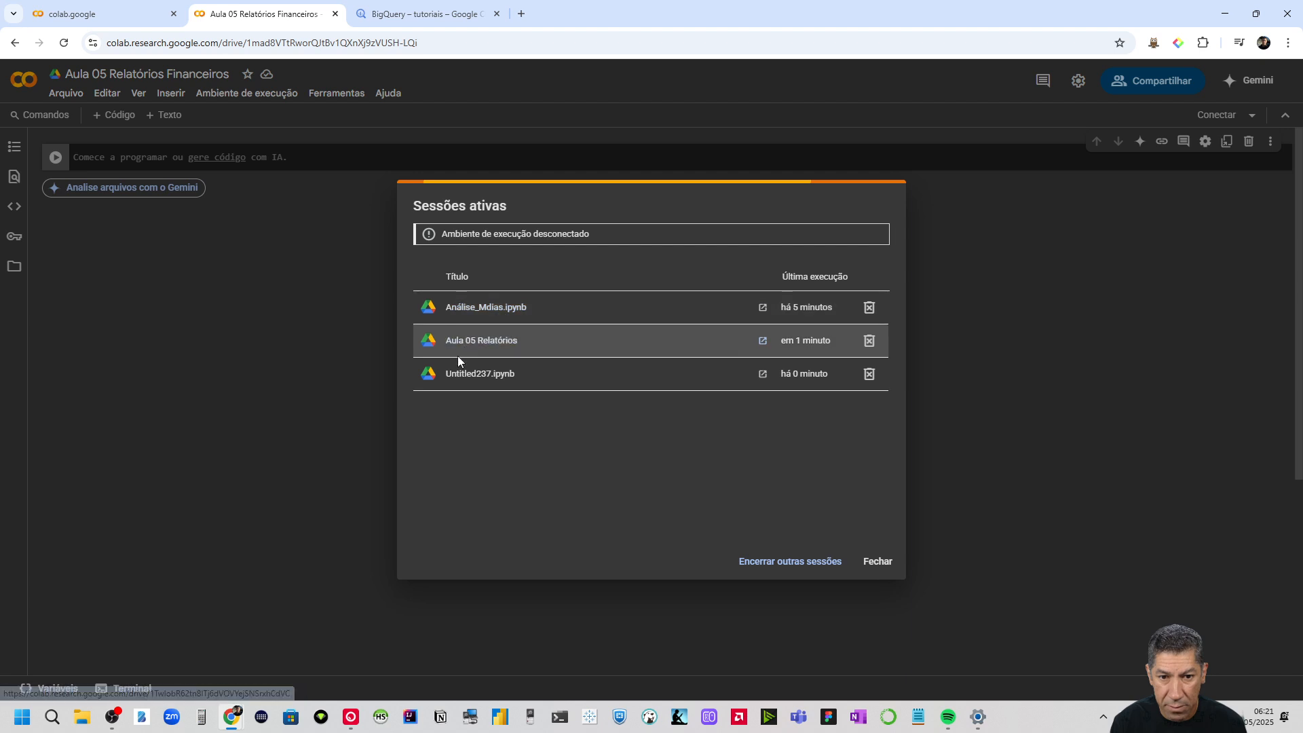
pyautogui.click(870, 308)
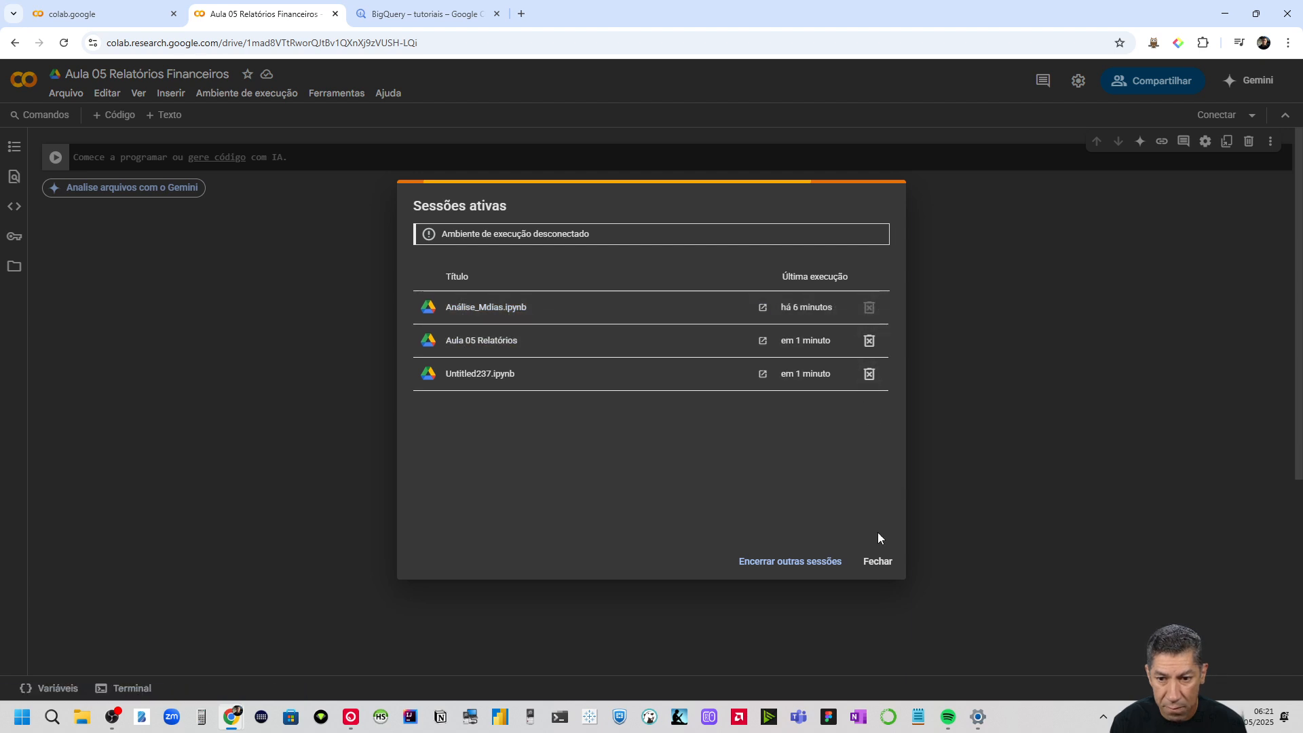
pyautogui.click(878, 563)
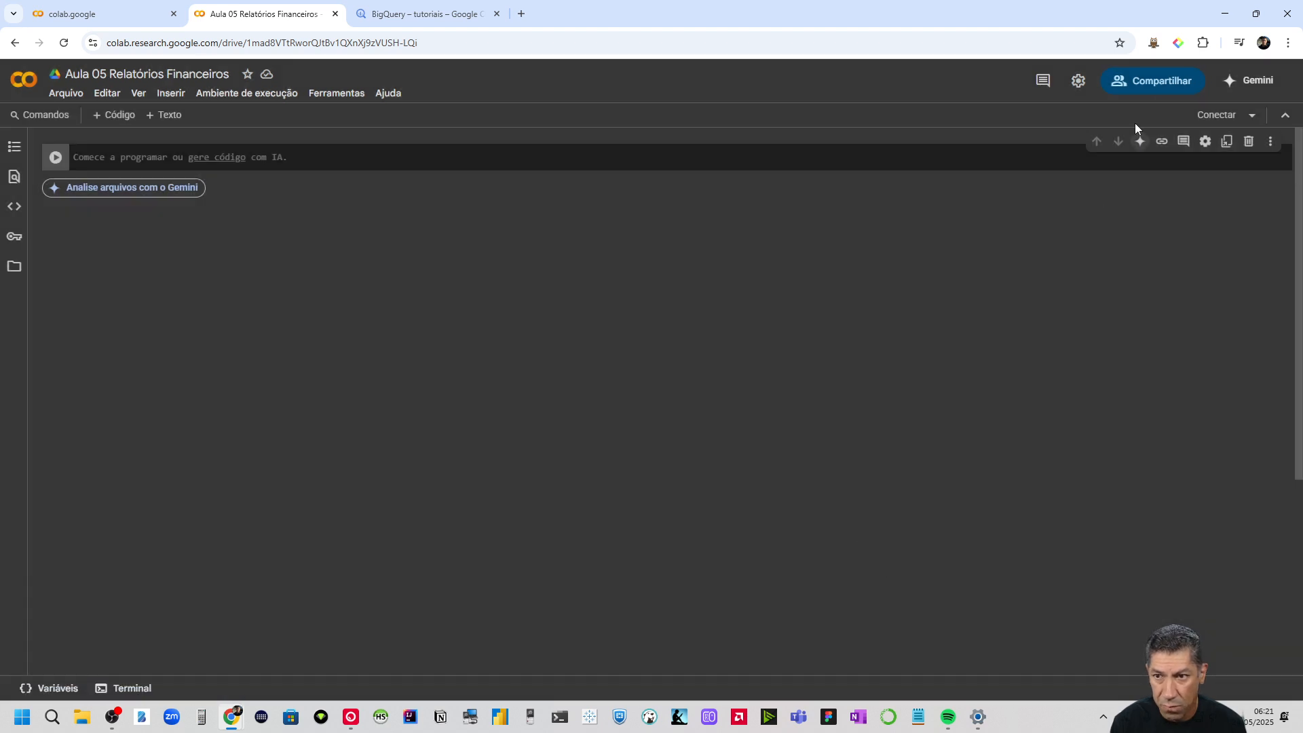
pyautogui.click(1207, 108)
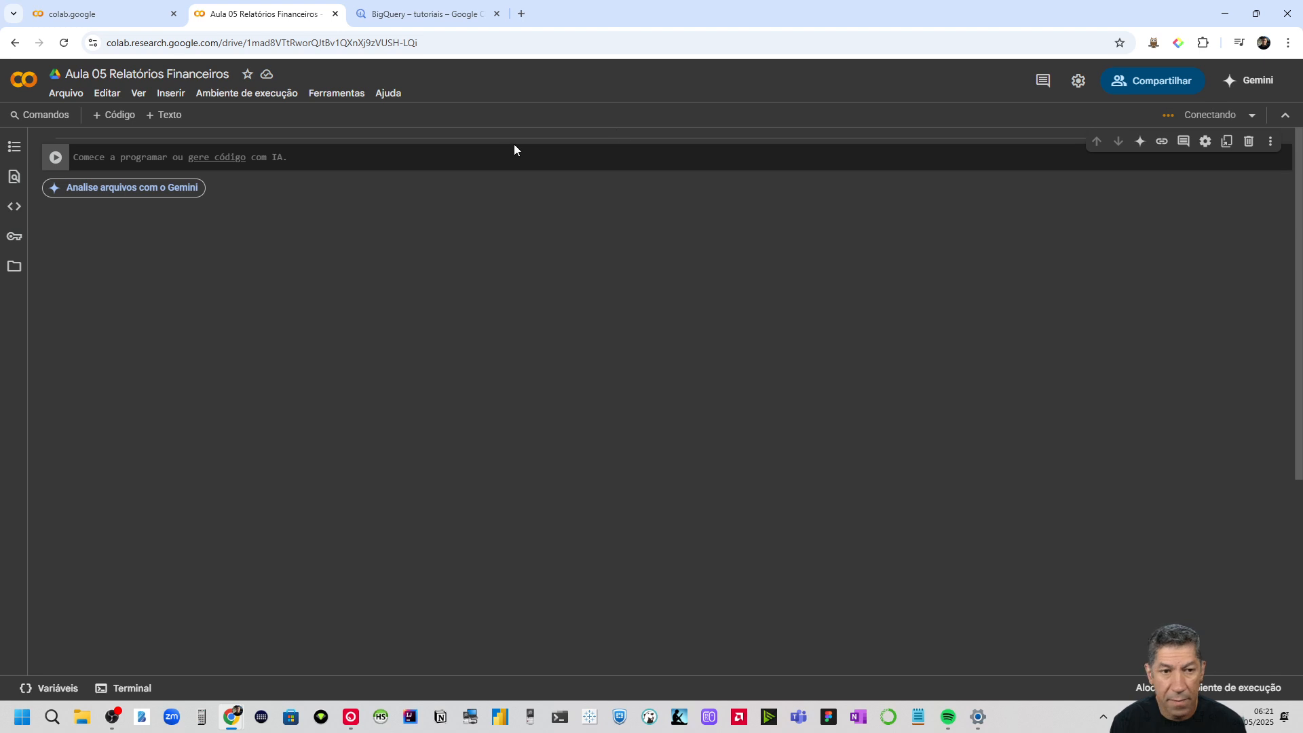
# Enlarge the notebook page to 175% browser zoom
pyautogui.click(1288, 43)
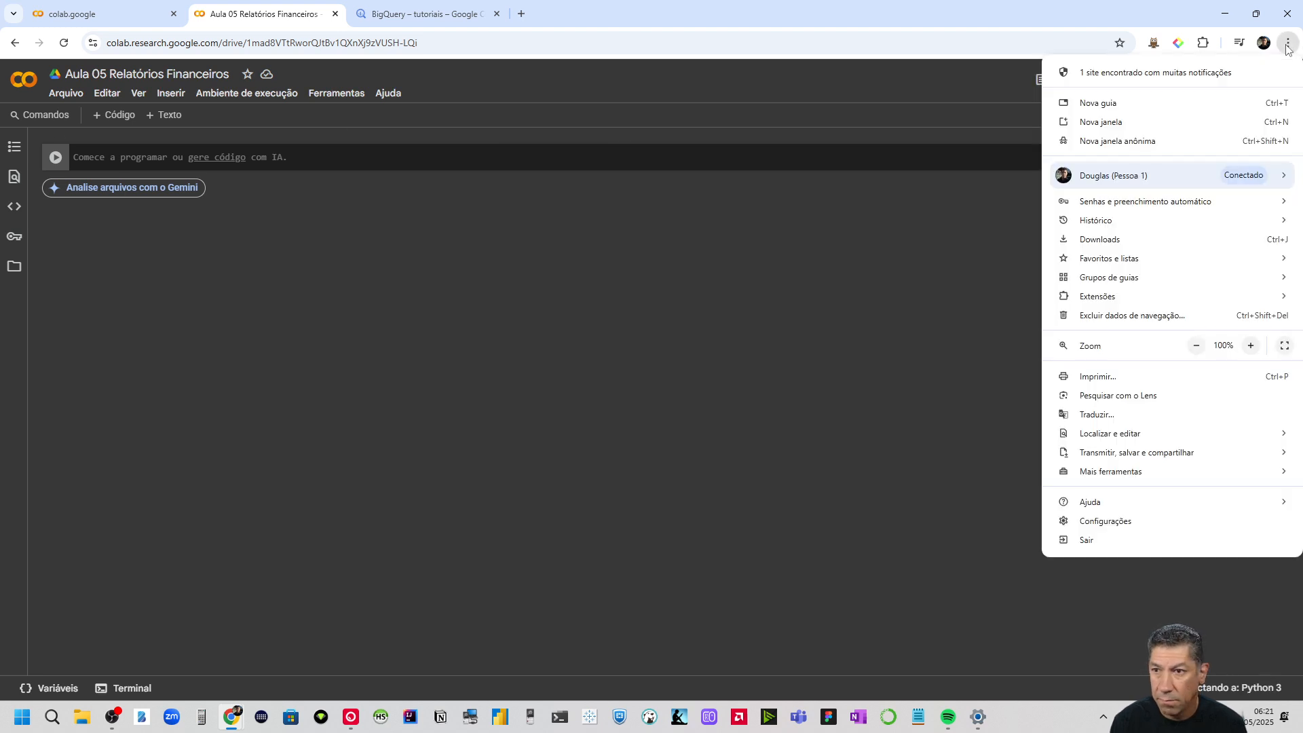
pyautogui.click(1252, 346)
pyautogui.click(1251, 347)
pyautogui.click(1251, 346)
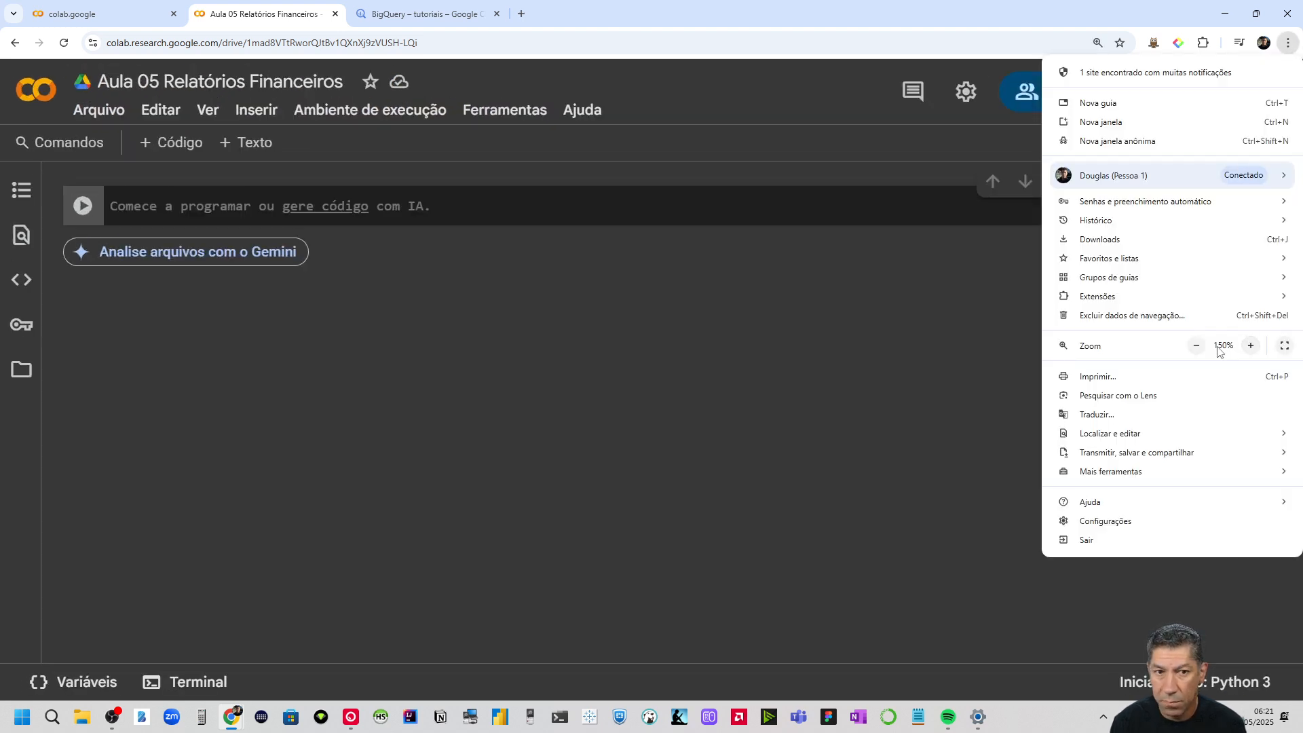
pyautogui.click(676, 415)
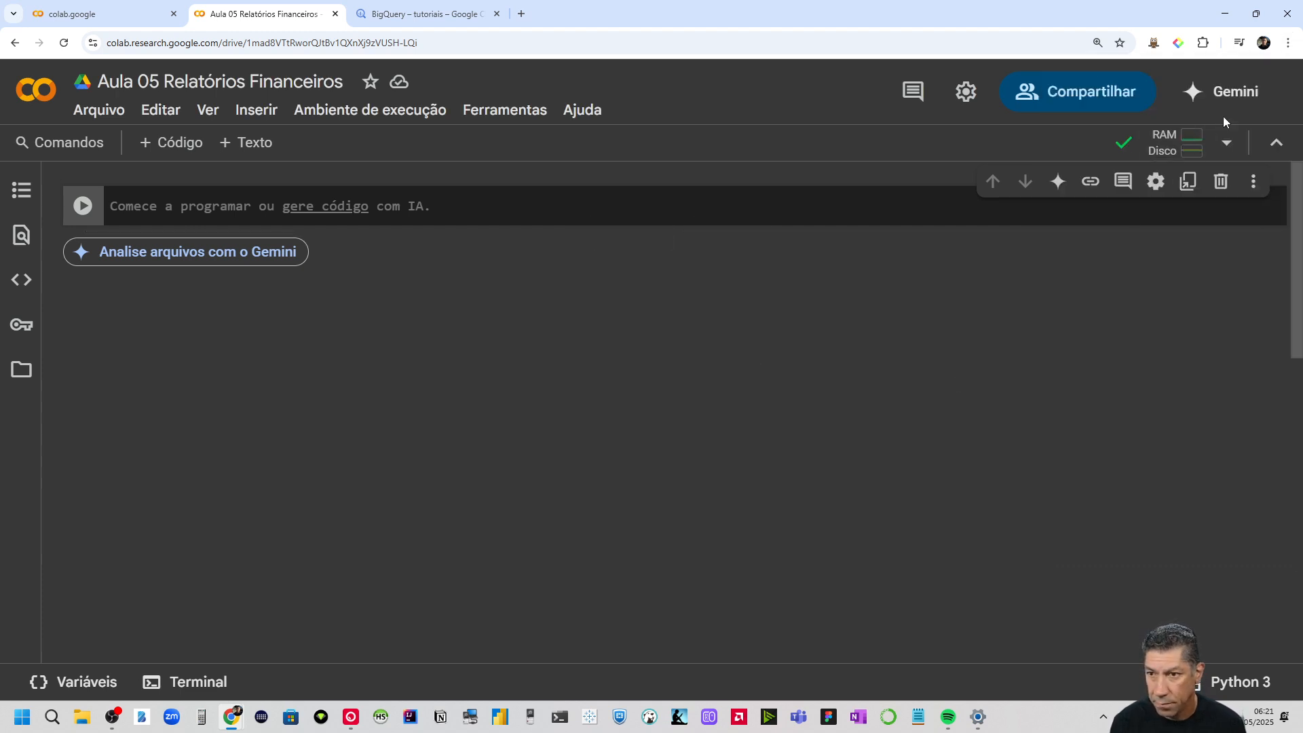
pyautogui.click(1288, 42)
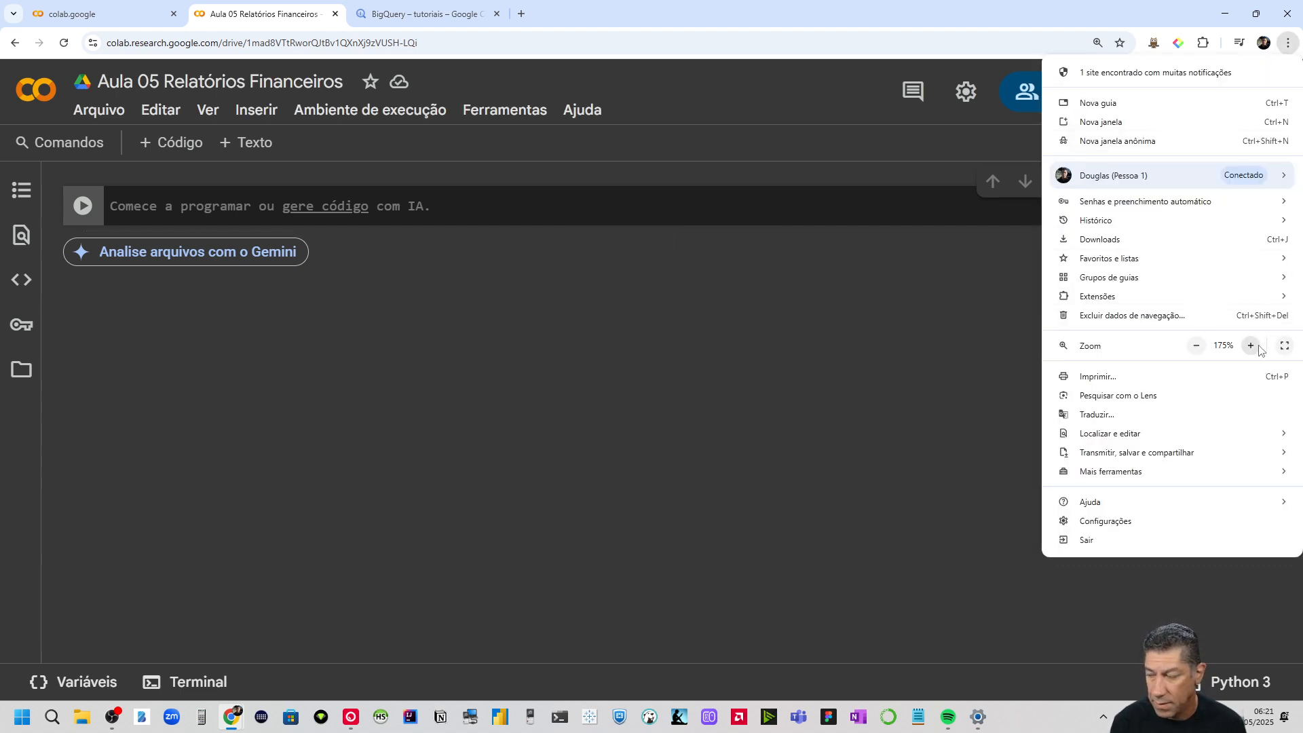
pyautogui.click(377, 411)
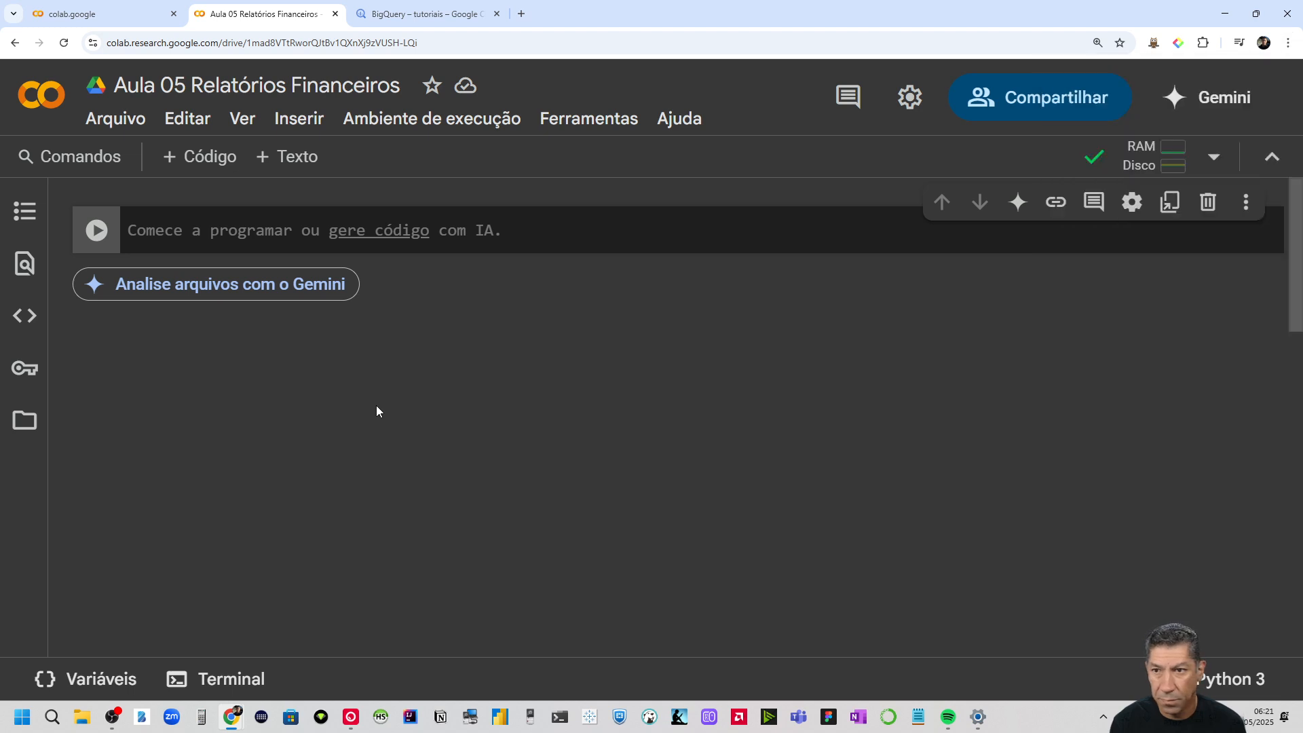
# Compare the Google account signed in to the Colab browser profile with the account signed in to BigQuery
pyautogui.click(1264, 43)
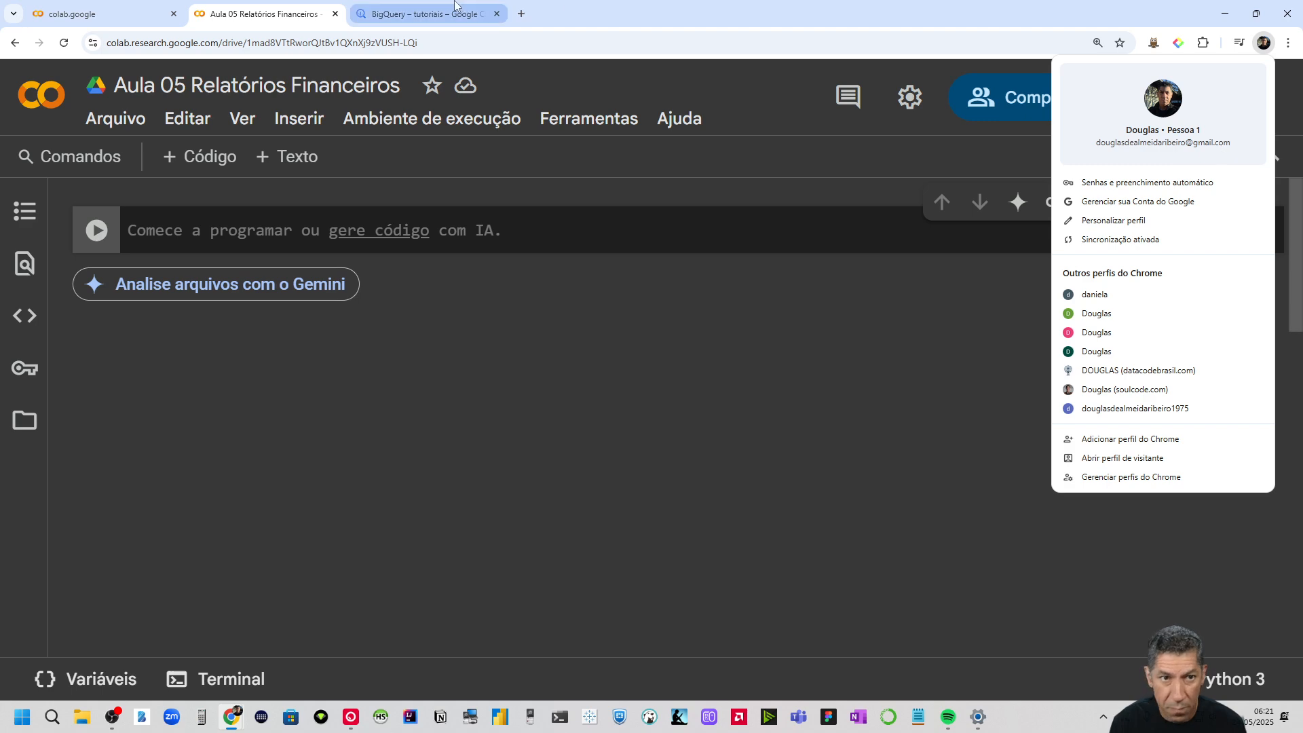
pyautogui.hotkey('ctrl', 'Tab')
pyautogui.click(1205, 150)
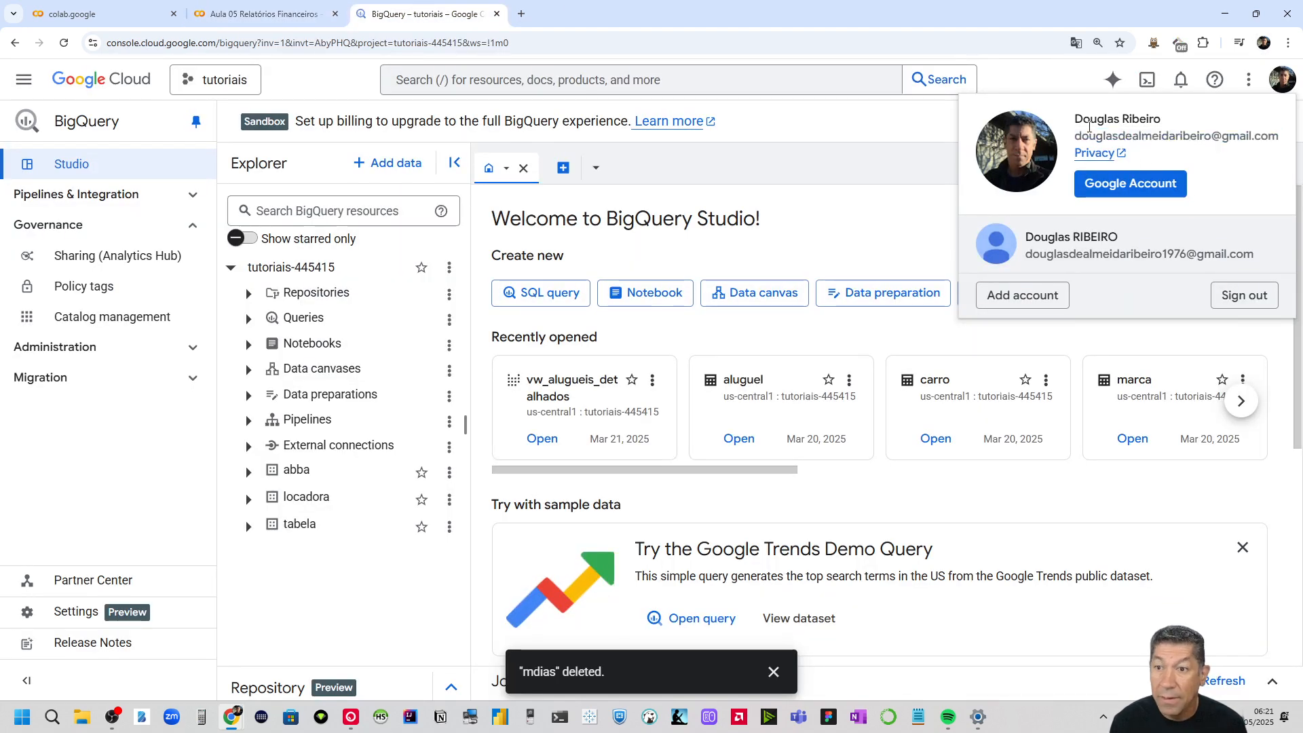
pyautogui.moveTo(1076, 138); pyautogui.dragTo(1280, 141)
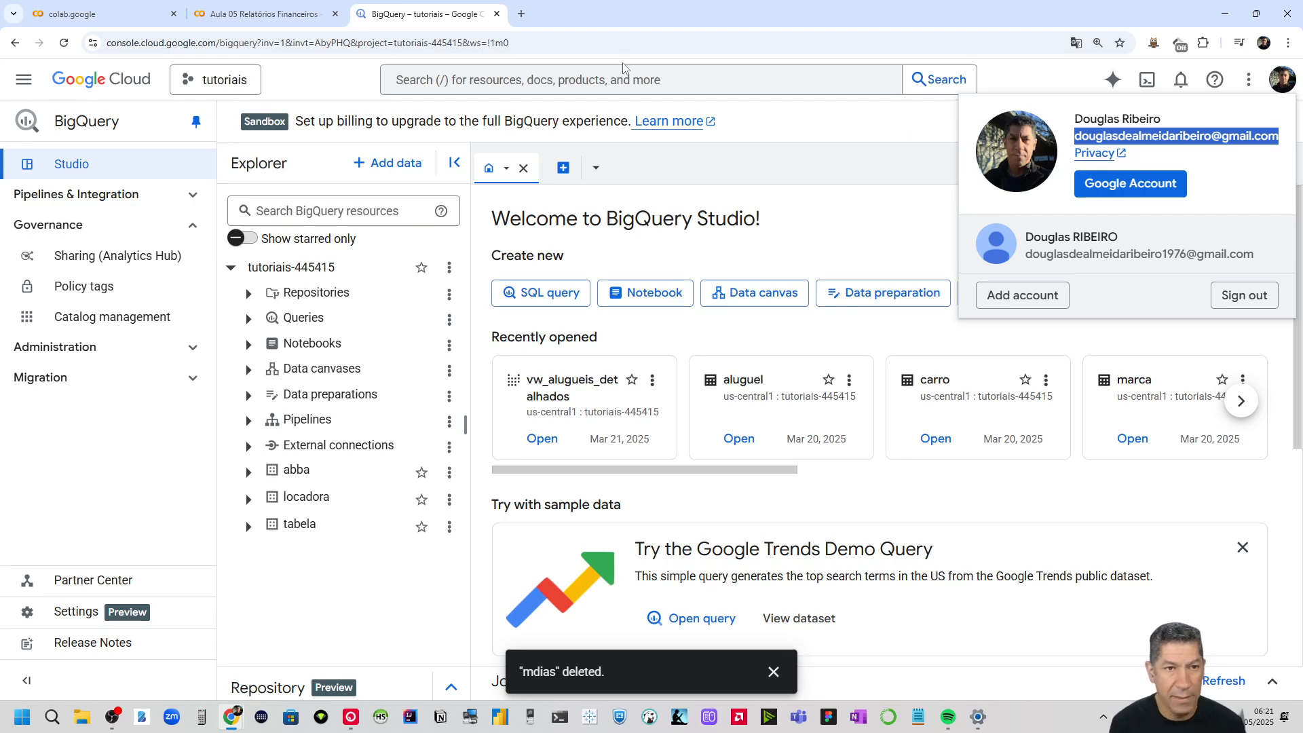
pyautogui.click(264, 15)
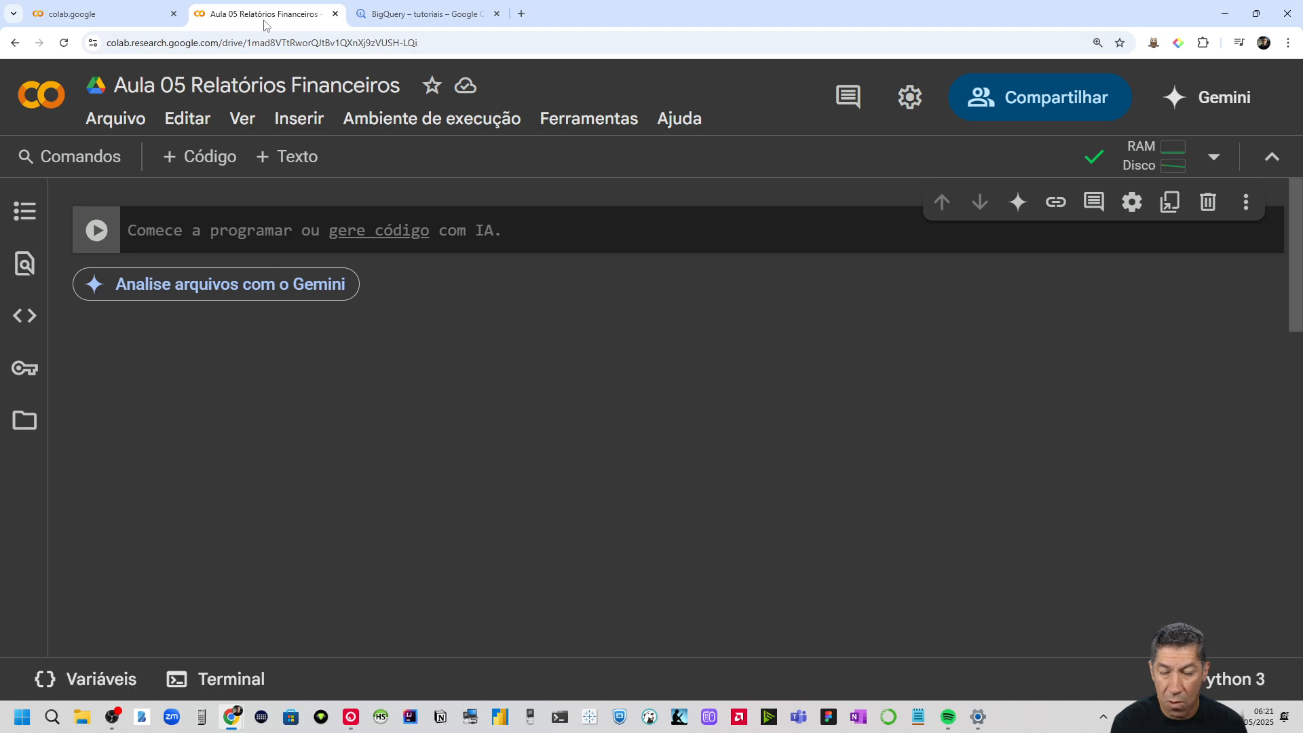
pyautogui.click(425, 13)
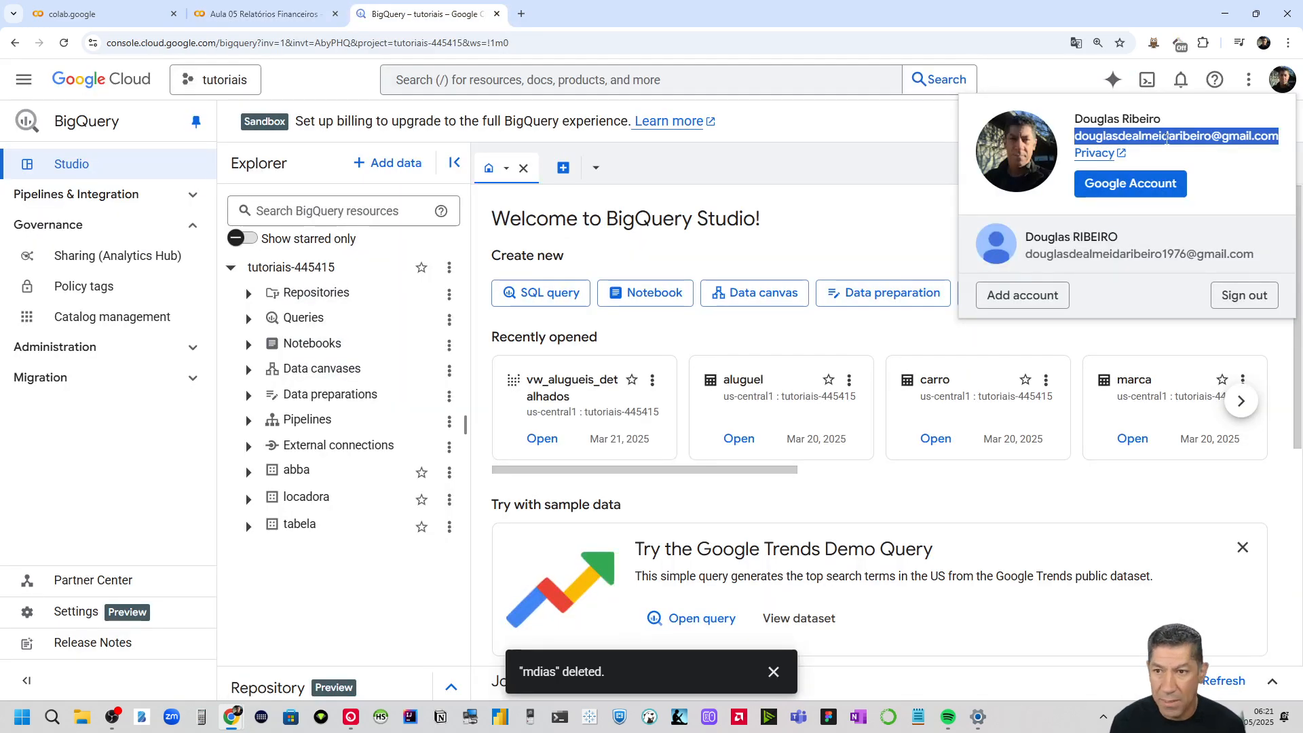
pyautogui.click(1172, 141)
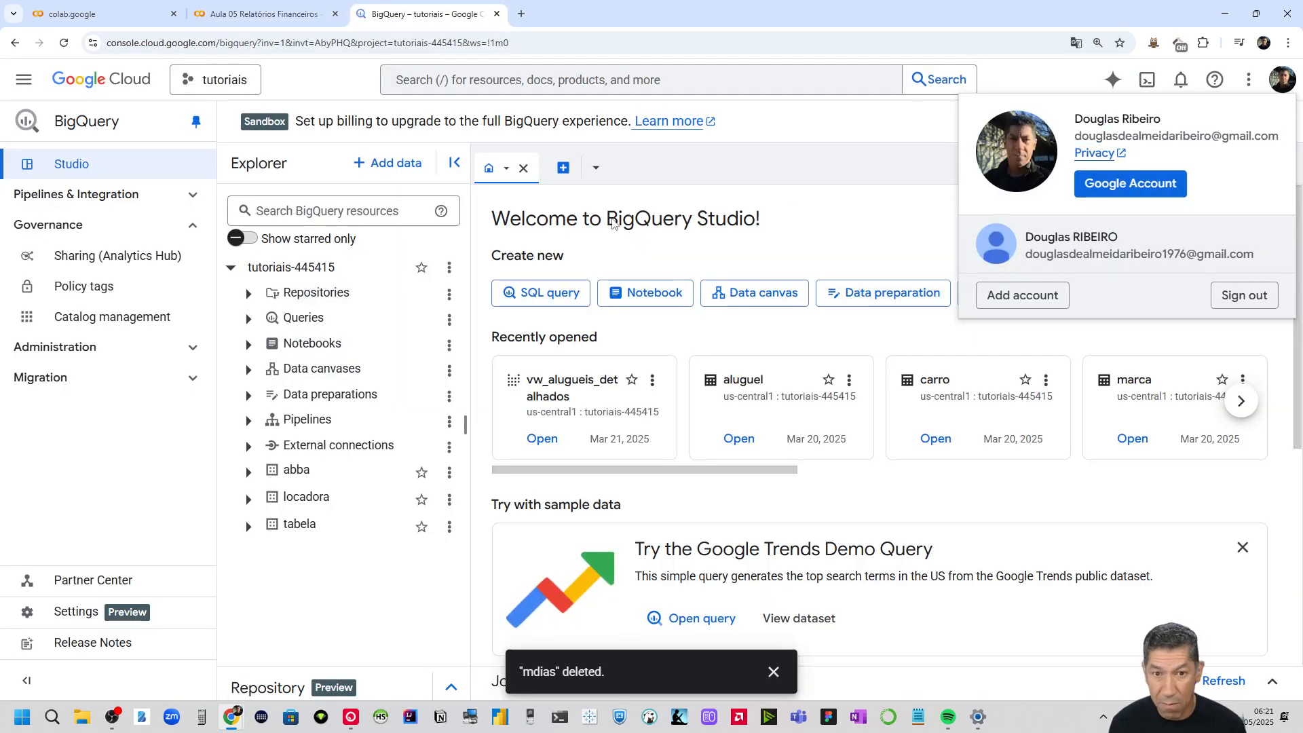
# Tidy BigQuery Studio by closing the welcome page, collapsing the tutoriais-445415 project tree and dismissing the deletion notification
pyautogui.click(529, 172)
pyautogui.click(530, 171)
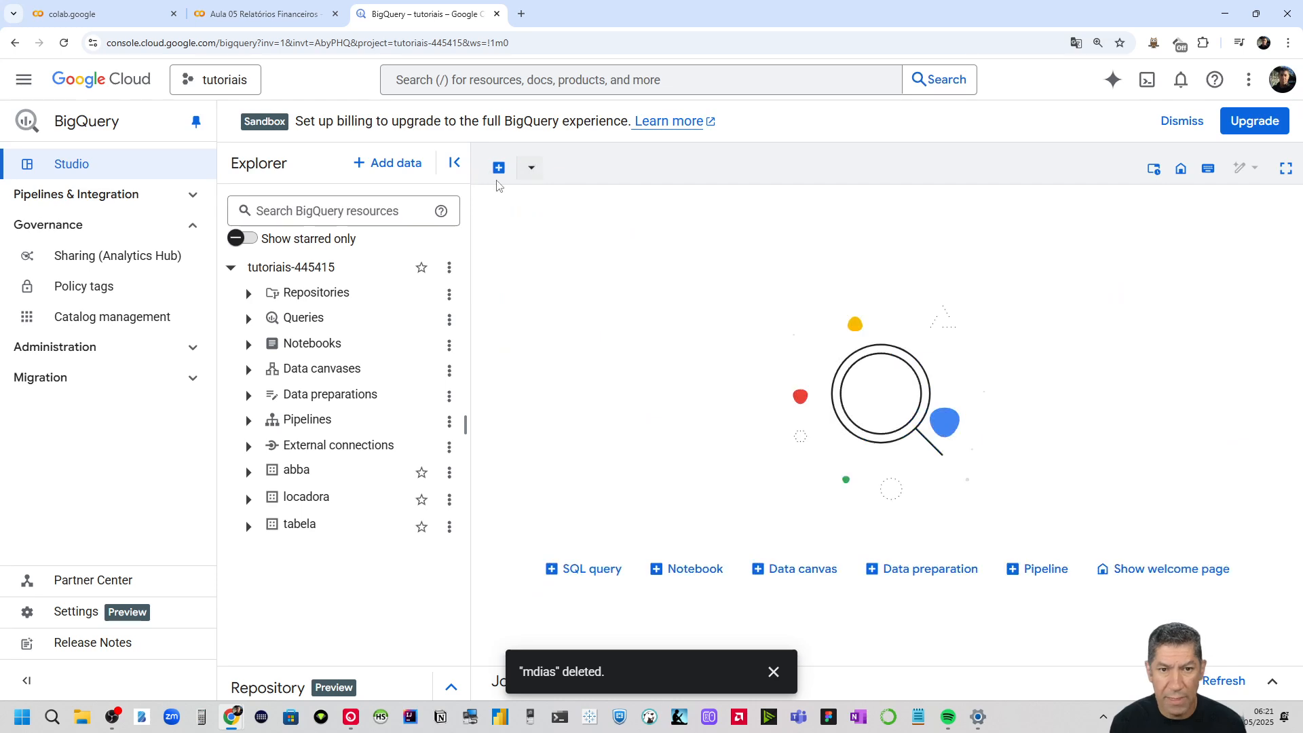
pyautogui.click(231, 269)
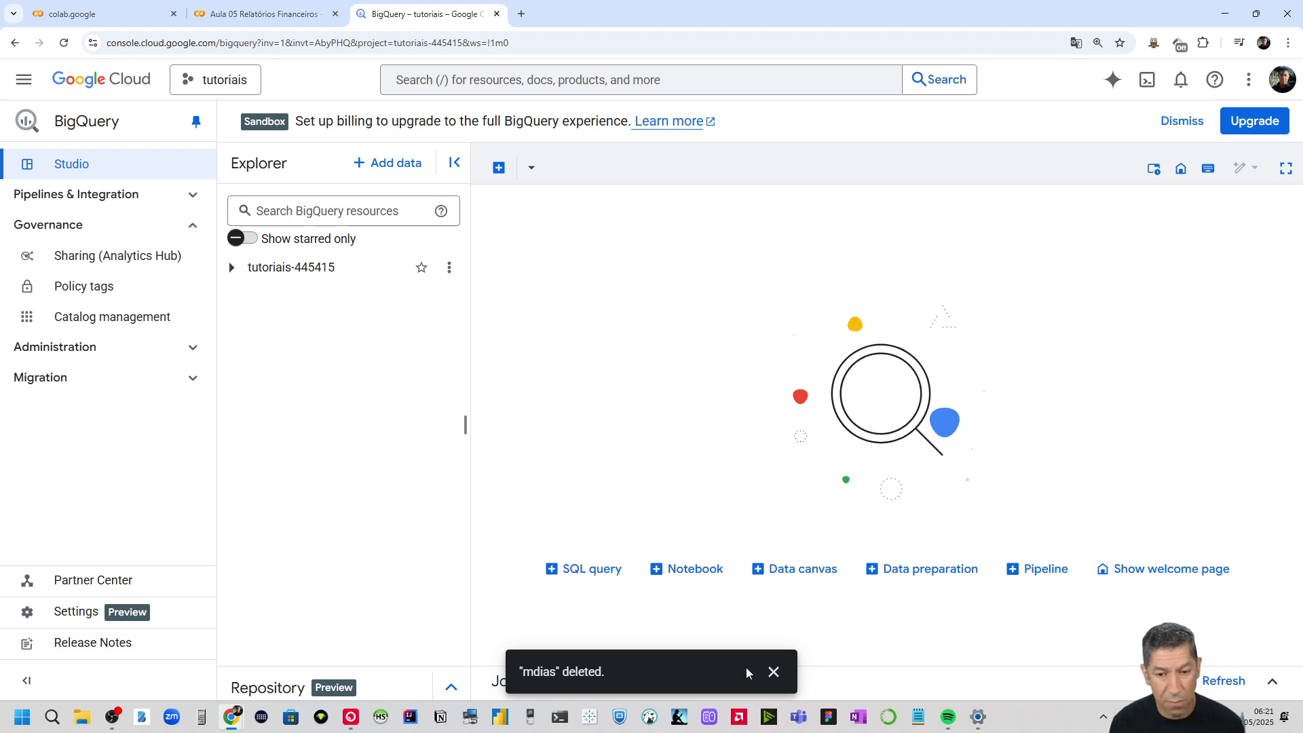
pyautogui.click(773, 672)
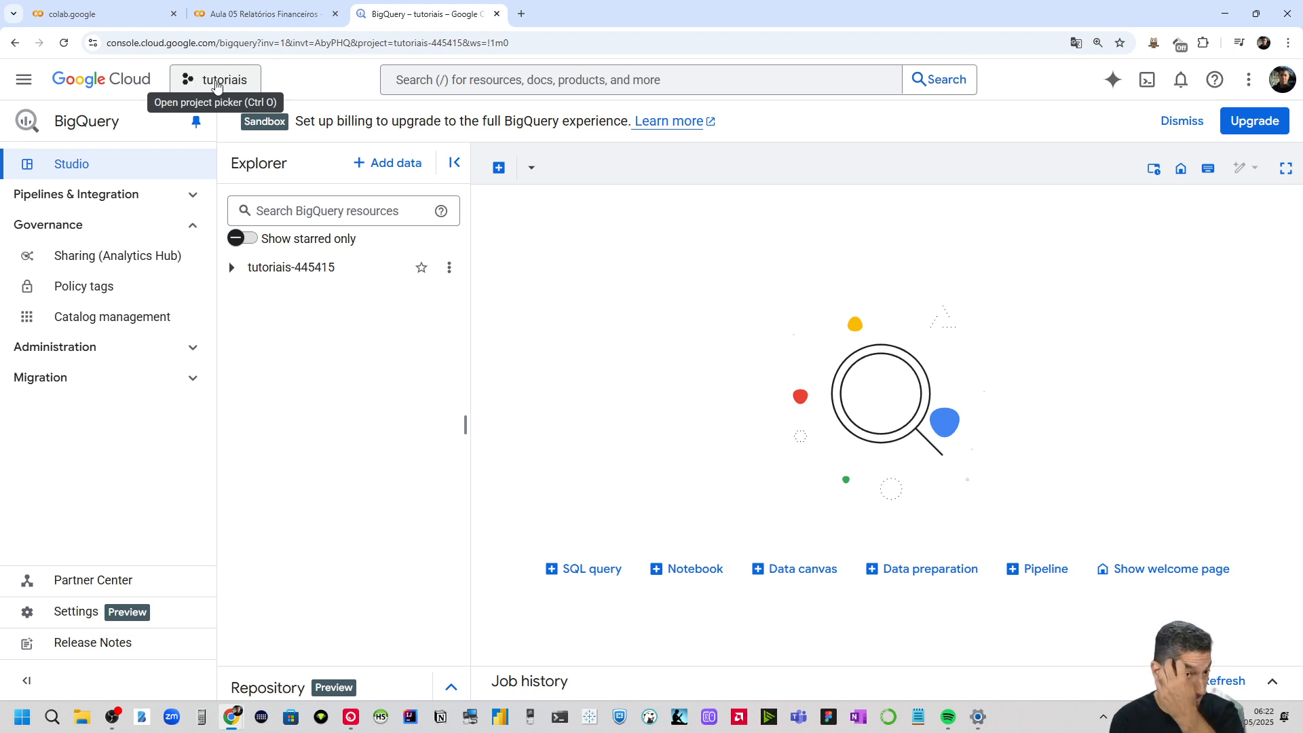
# Look up the ID of the tutoriais project in the project picker and close the picker without switching projects
pyautogui.click(216, 84)
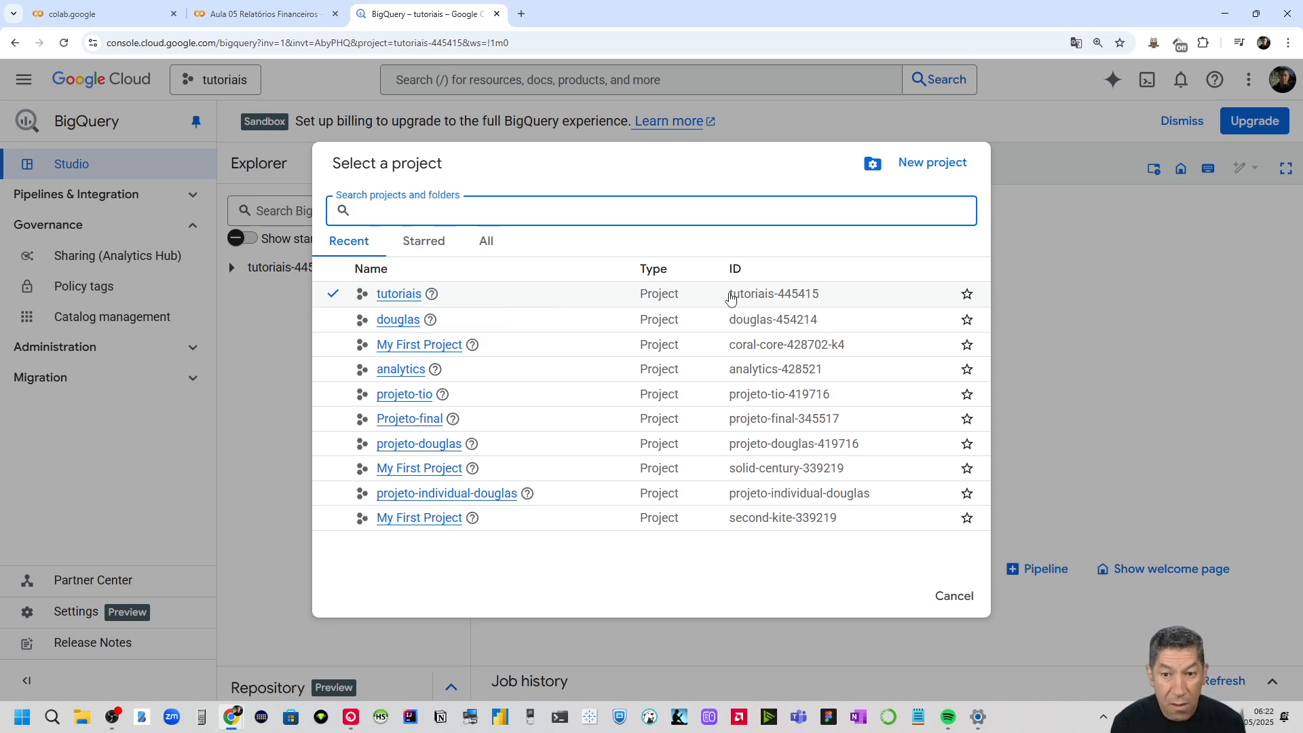
pyautogui.moveTo(729, 294); pyautogui.dragTo(835, 300)
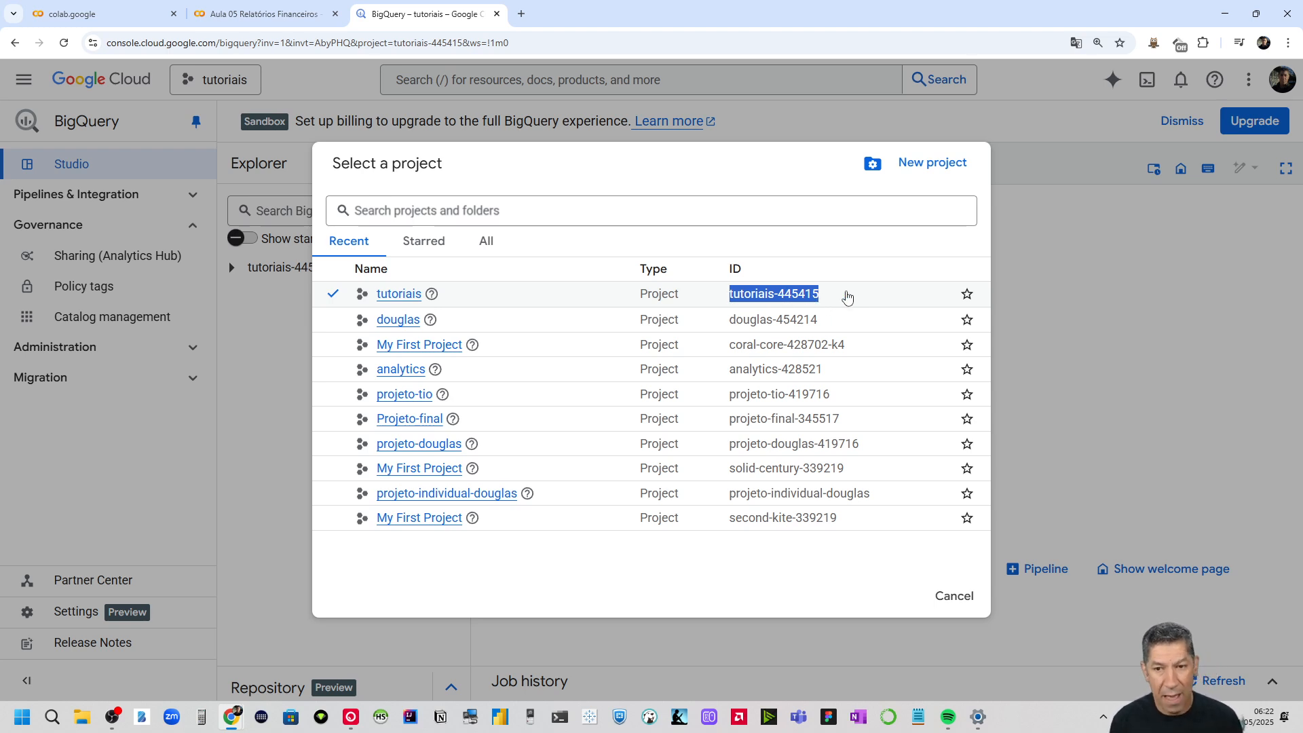
pyautogui.moveTo(821, 294); pyautogui.dragTo(730, 297)
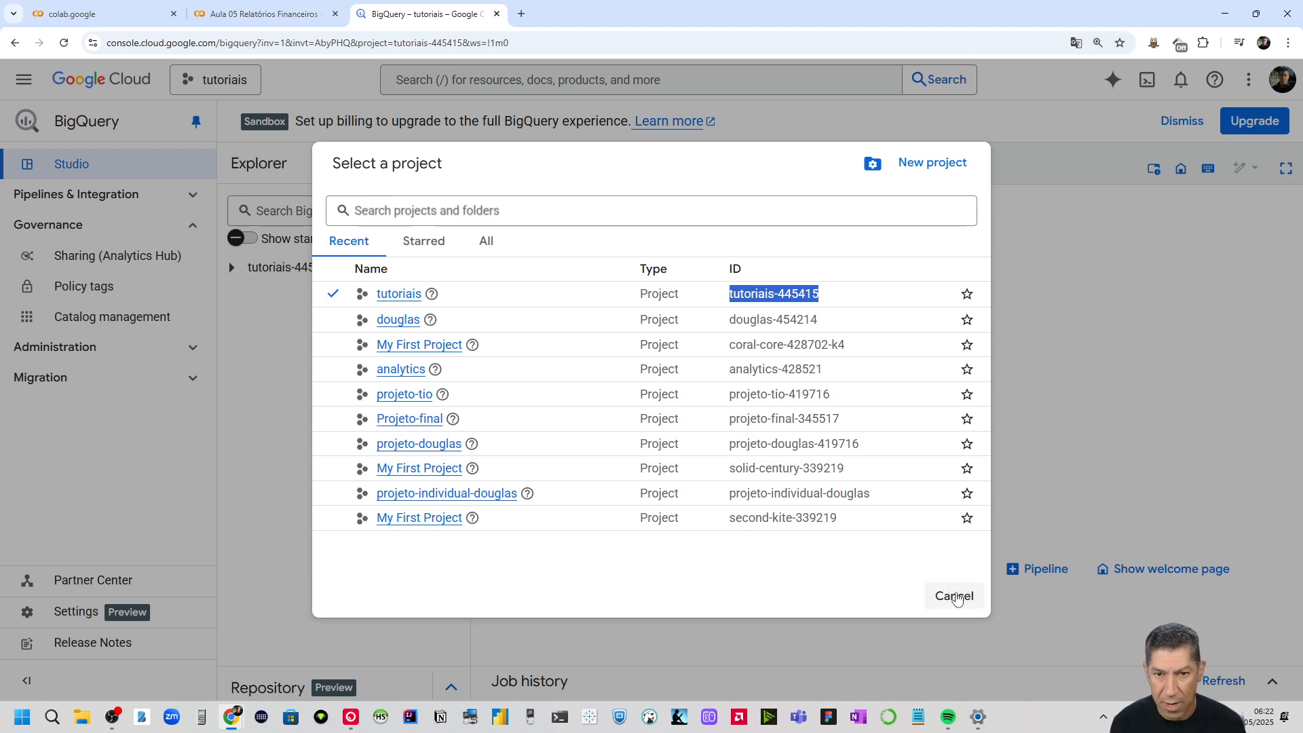
pyautogui.click(957, 598)
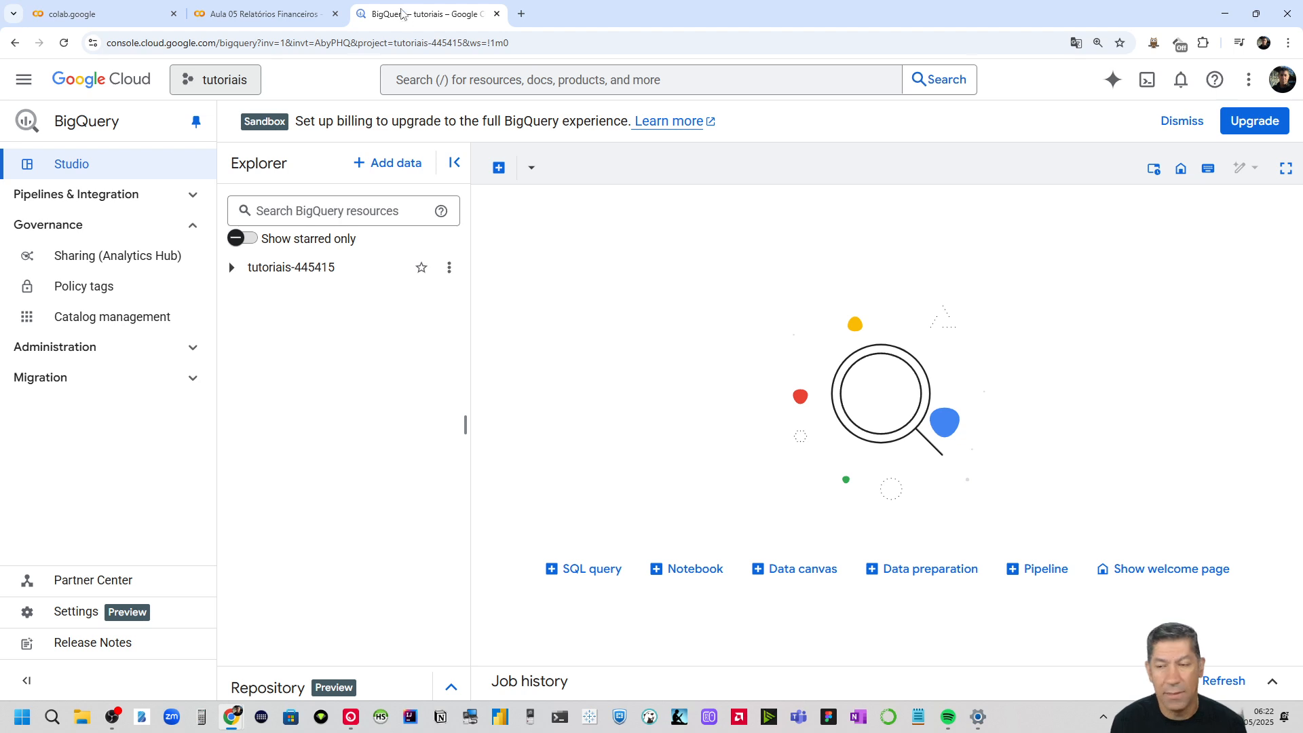
# In the Colab notebook's first cell, import pandas as pd, files and auth from google.colab, and bigquery from google.cloud, and run it
pyautogui.click(265, 14)
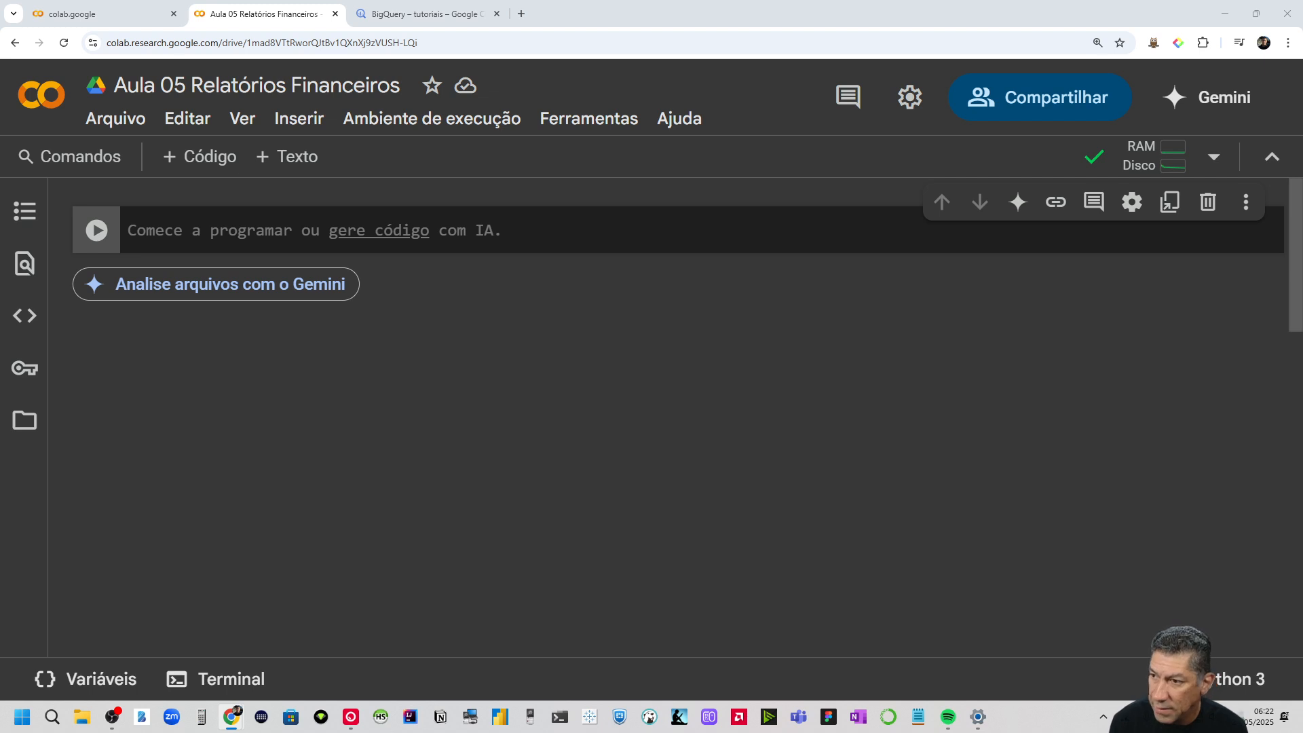
pyautogui.click(198, 230)
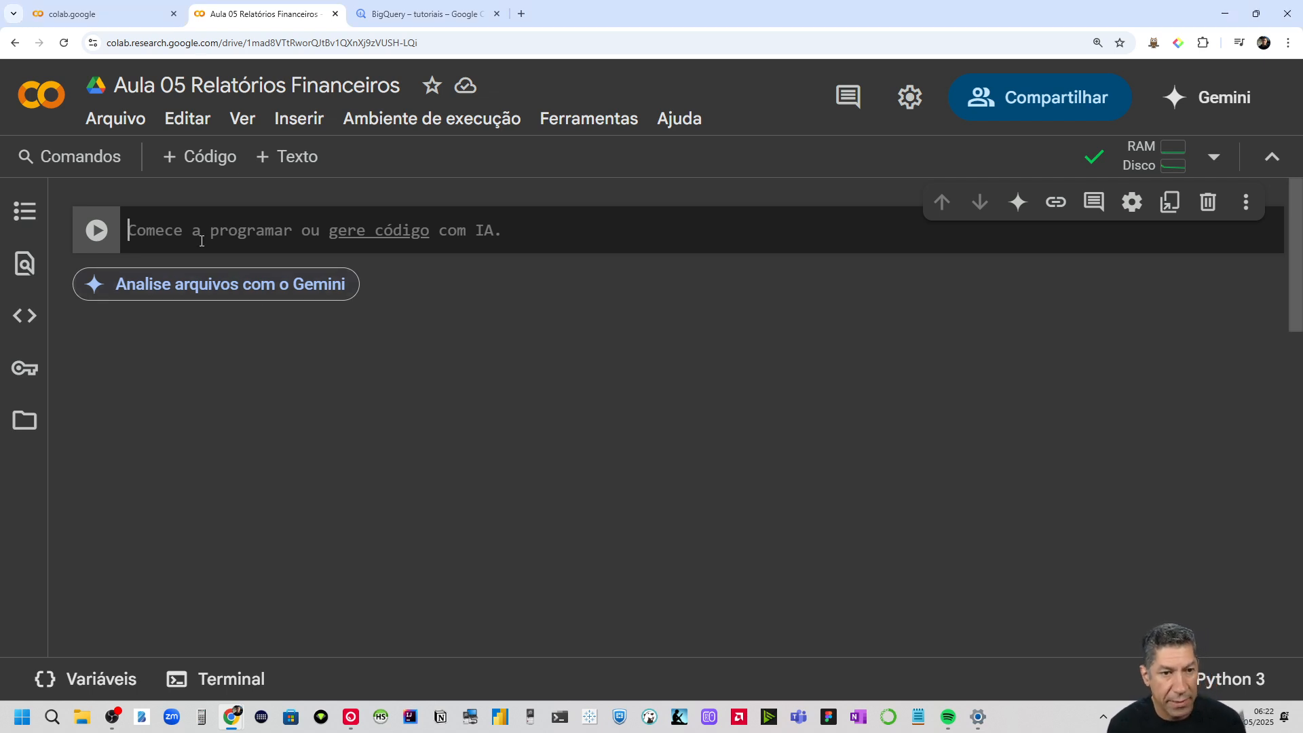
pyautogui.write('import pandas as pd from google.colab import files from google.cloud import bigquery from google.colab import auth')
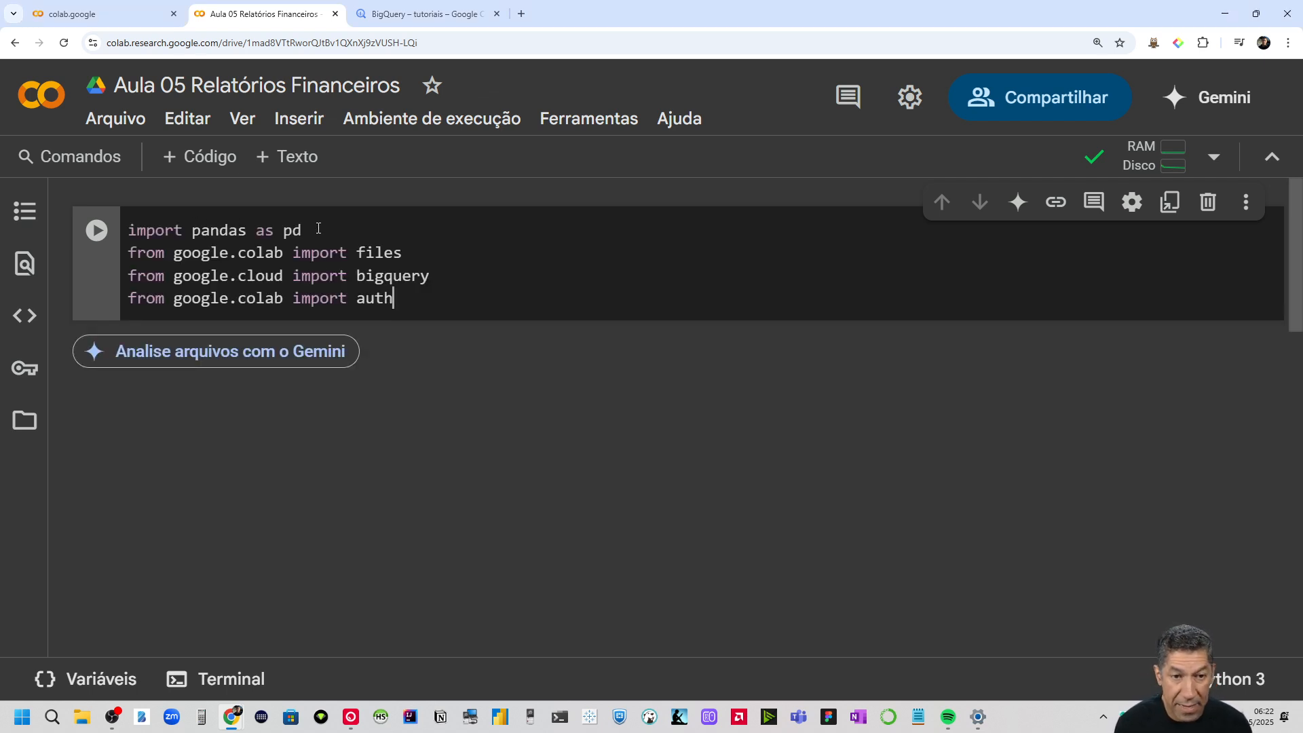
pyautogui.hotkey('shift', 'Home')
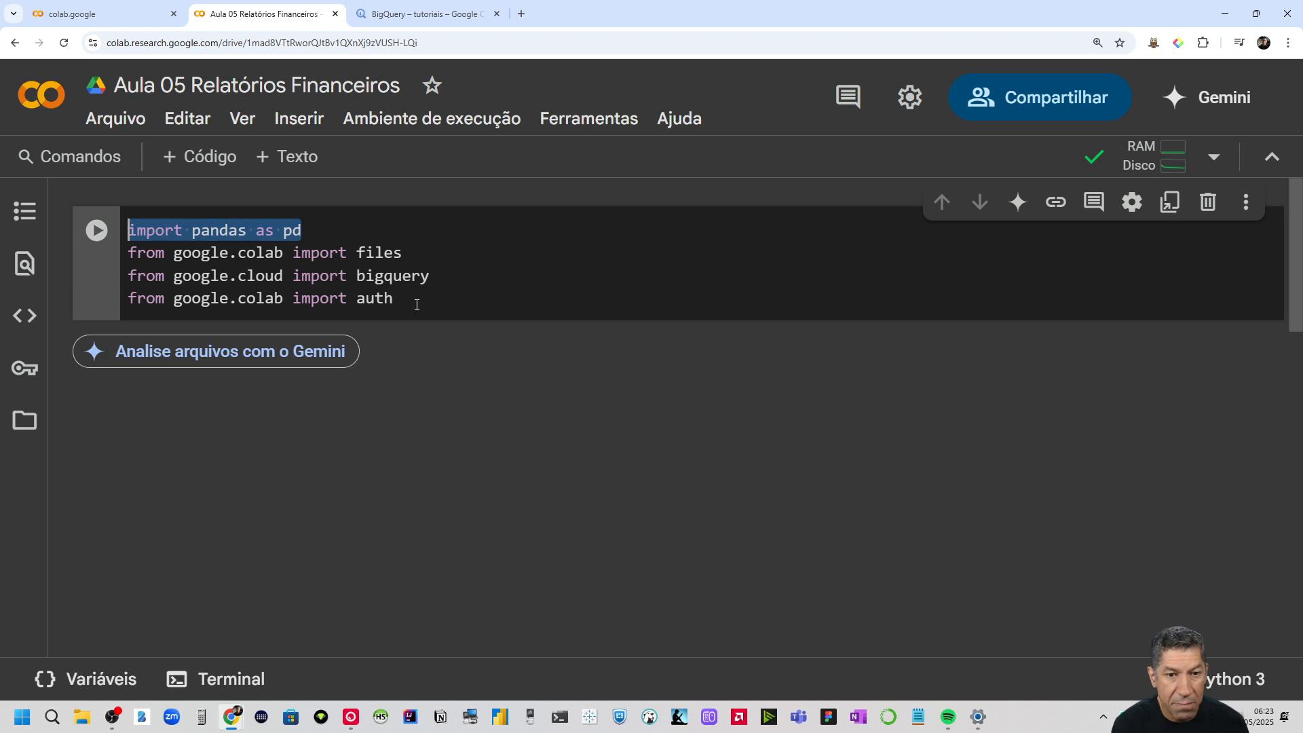
pyautogui.moveTo(417, 305); pyautogui.dragTo(129, 256)
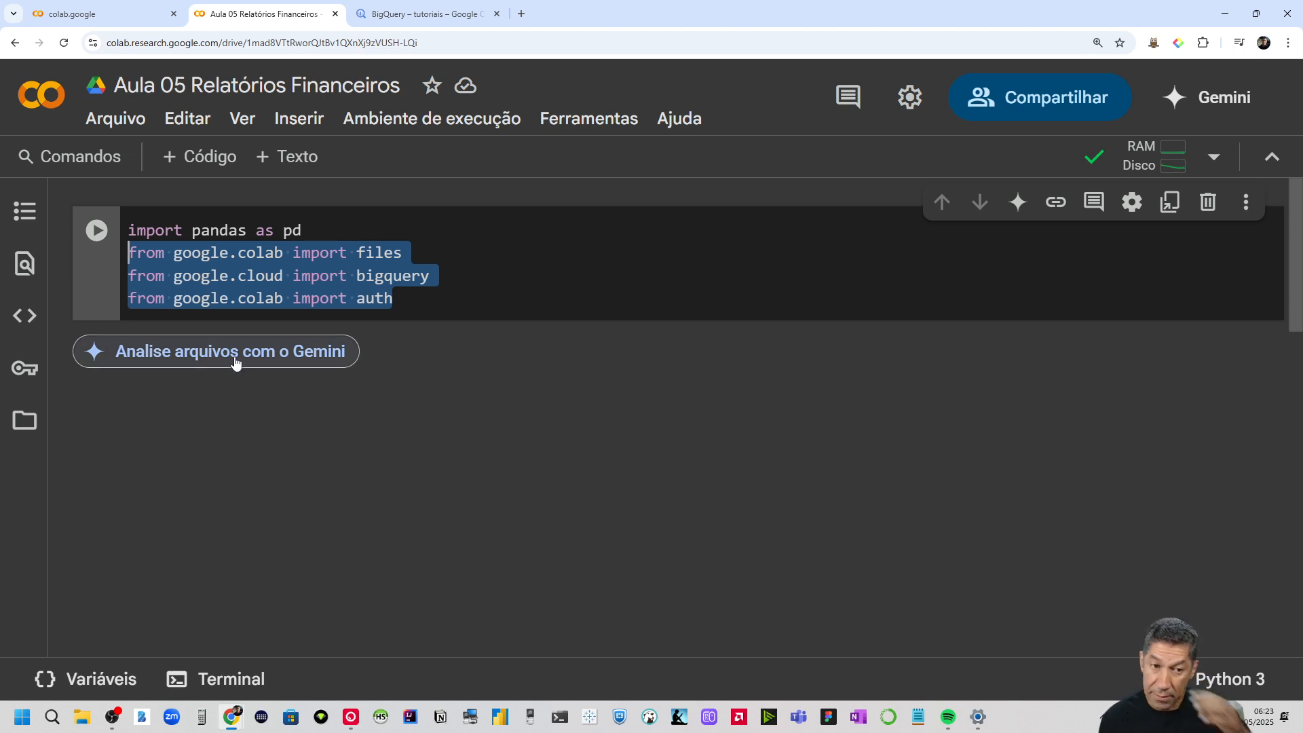
pyautogui.click(96, 231)
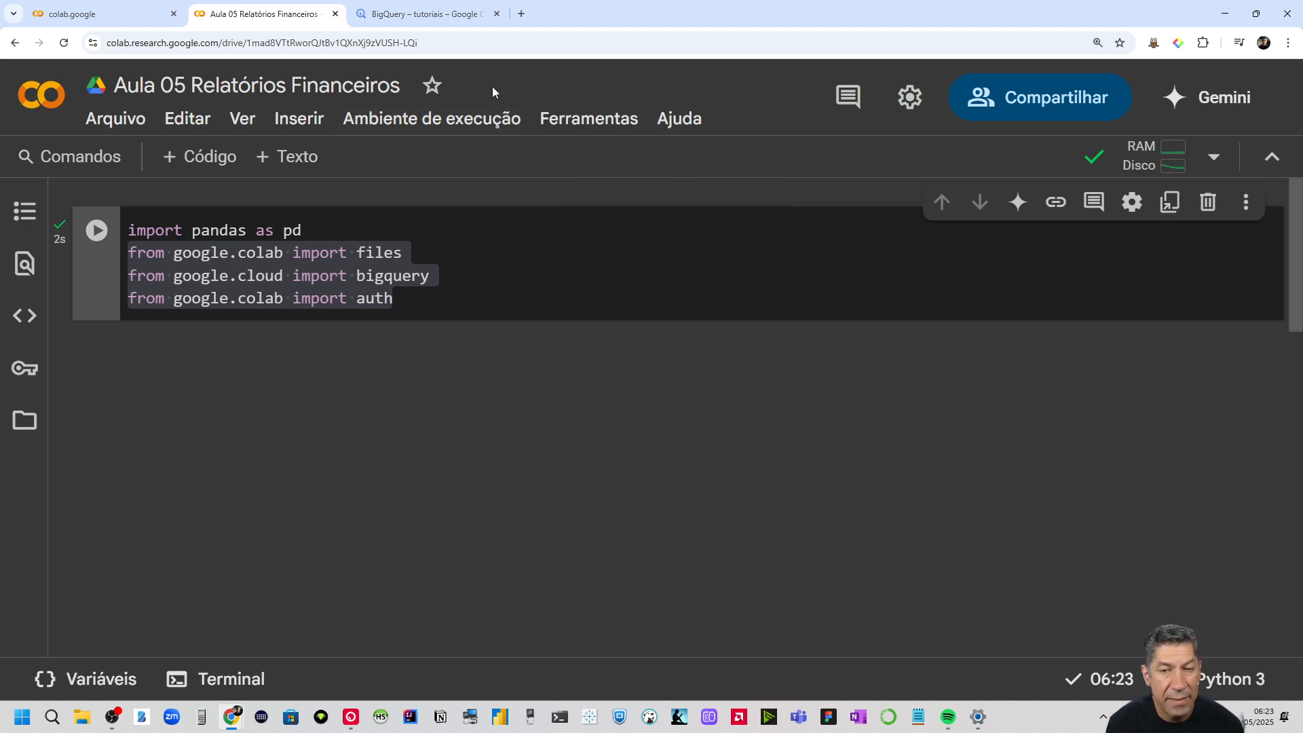
# Search Google for Fundamentus in a new browser tab and open the fundamentus.com.br site
pyautogui.click(521, 14)
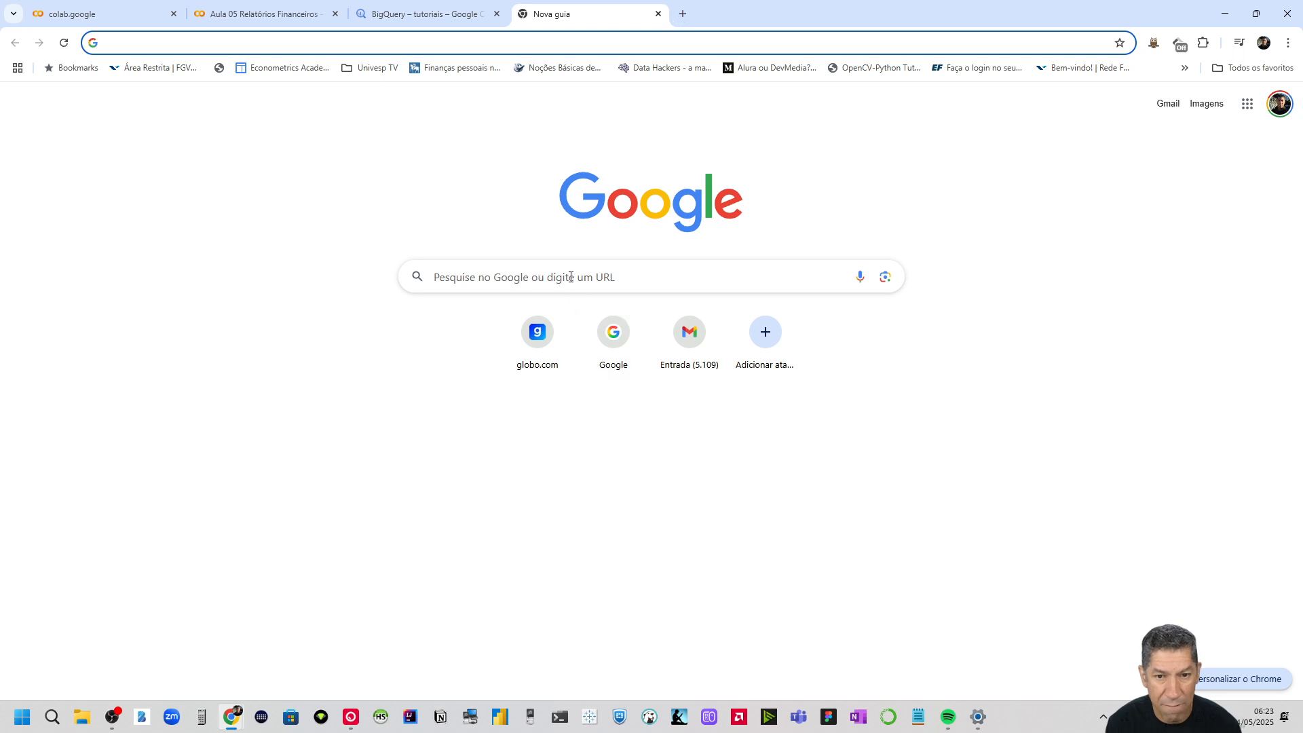
pyautogui.click(573, 276)
pyautogui.write('fun')
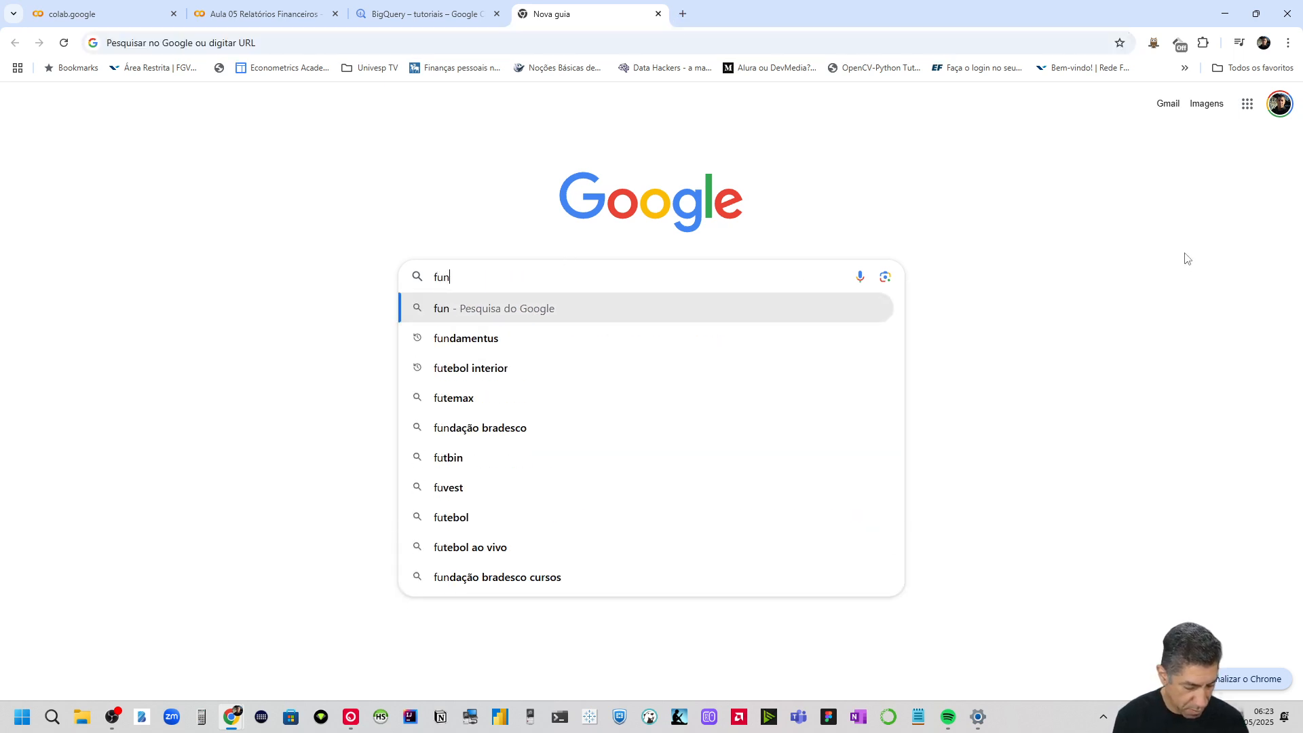
pyautogui.write('damenus')
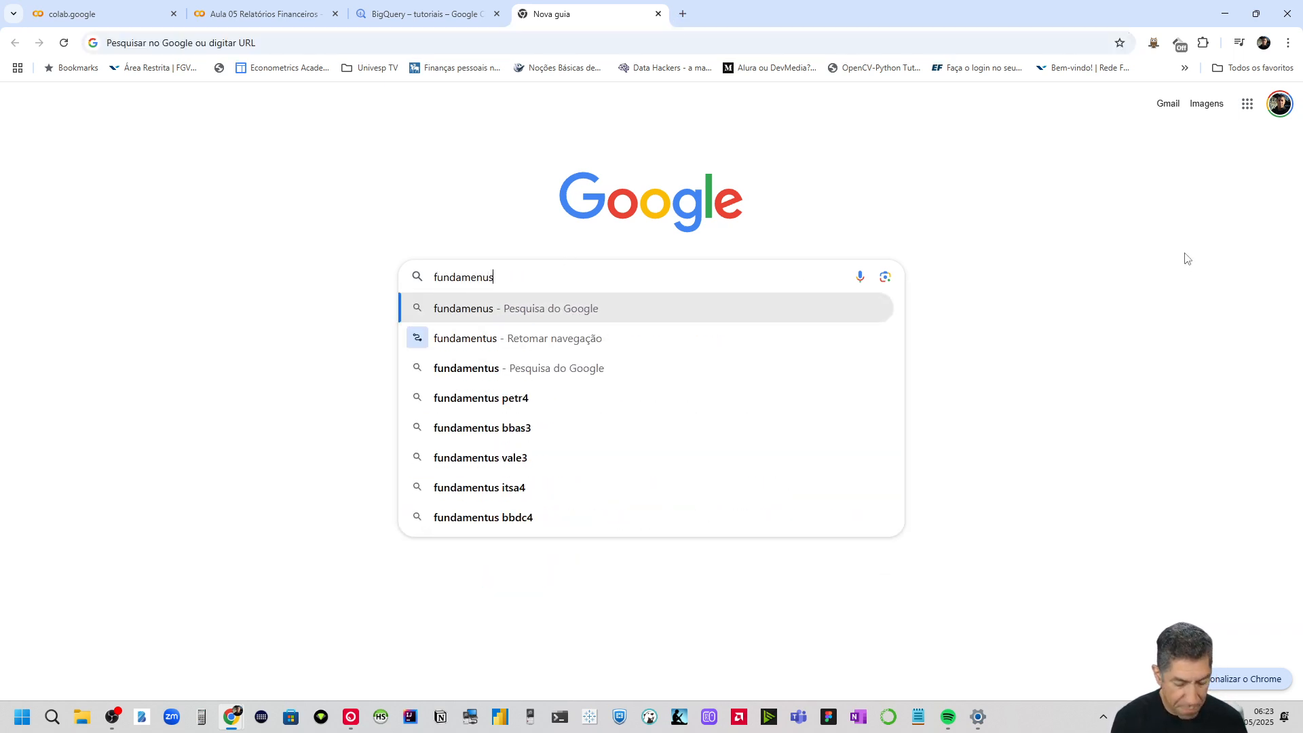
pyautogui.press('Return')
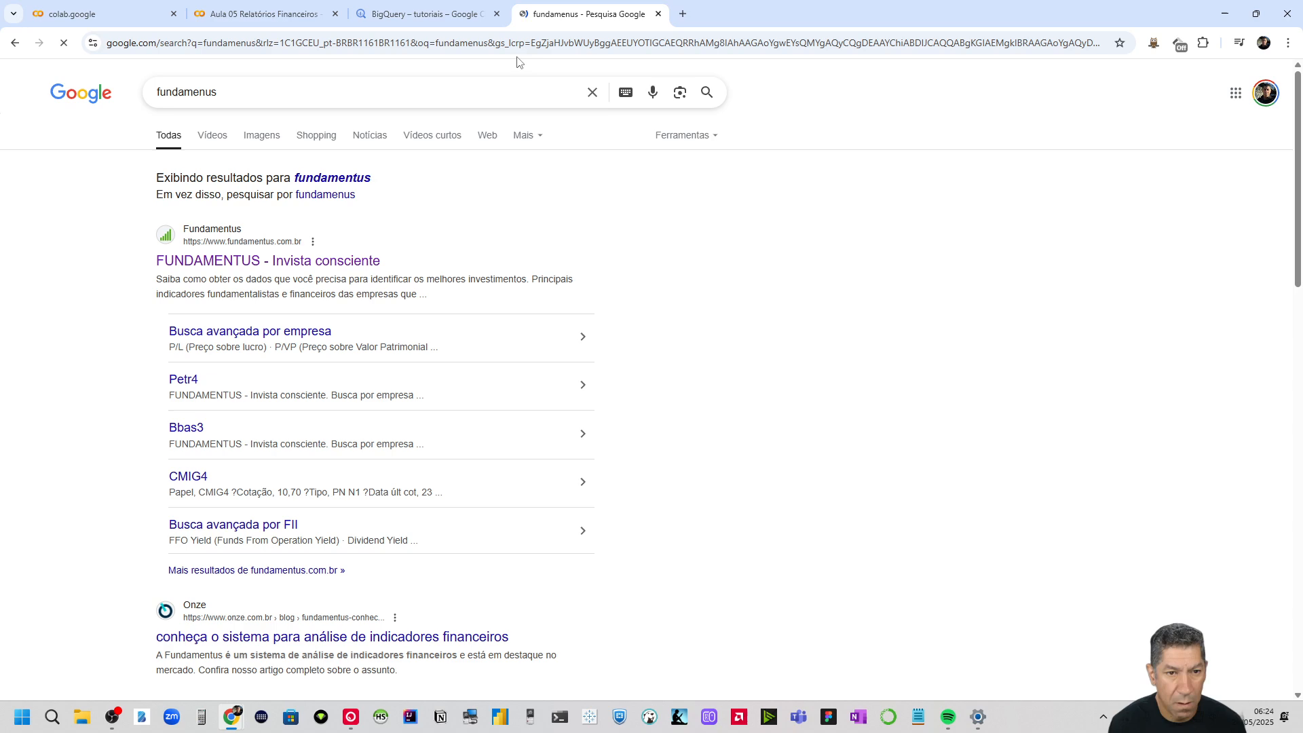
pyautogui.click(314, 261)
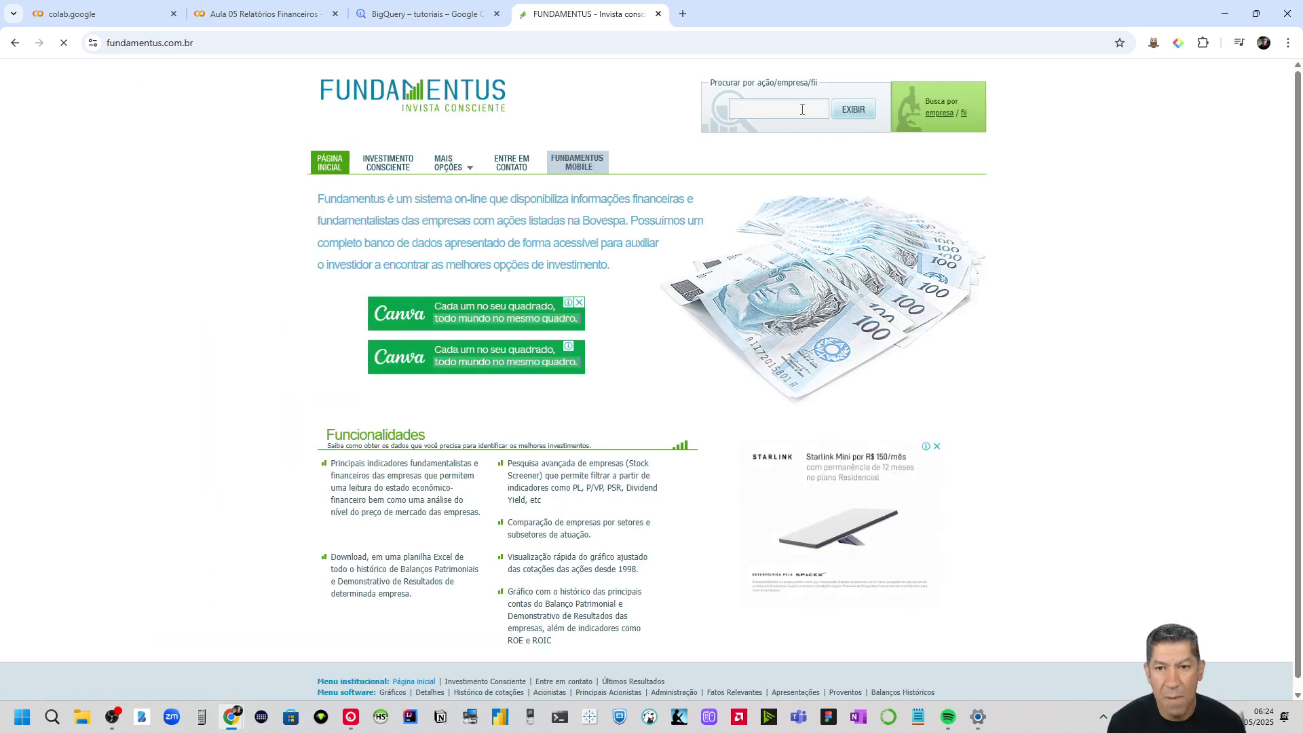
# Find the M.DIASBRANCO stock MDIA3 on Fundamentus and display its details page
pyautogui.click(800, 110)
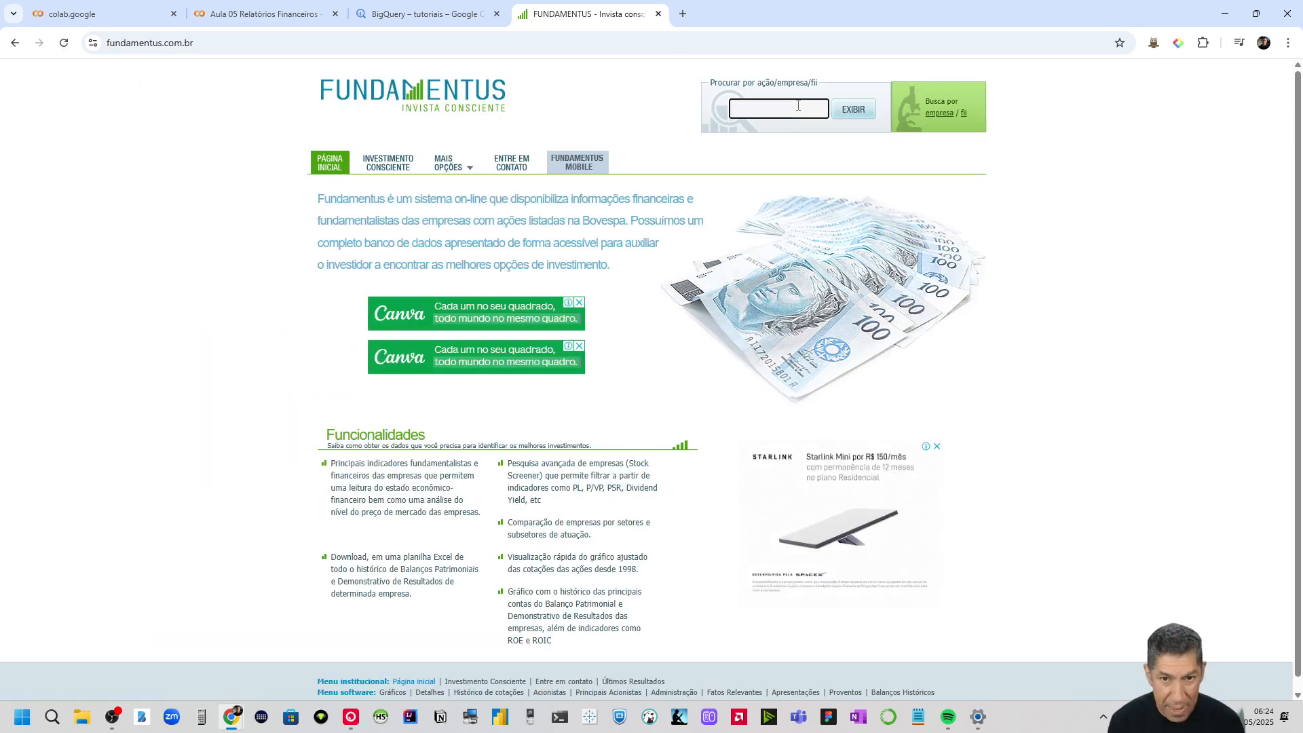
pyautogui.write('MDIAS')
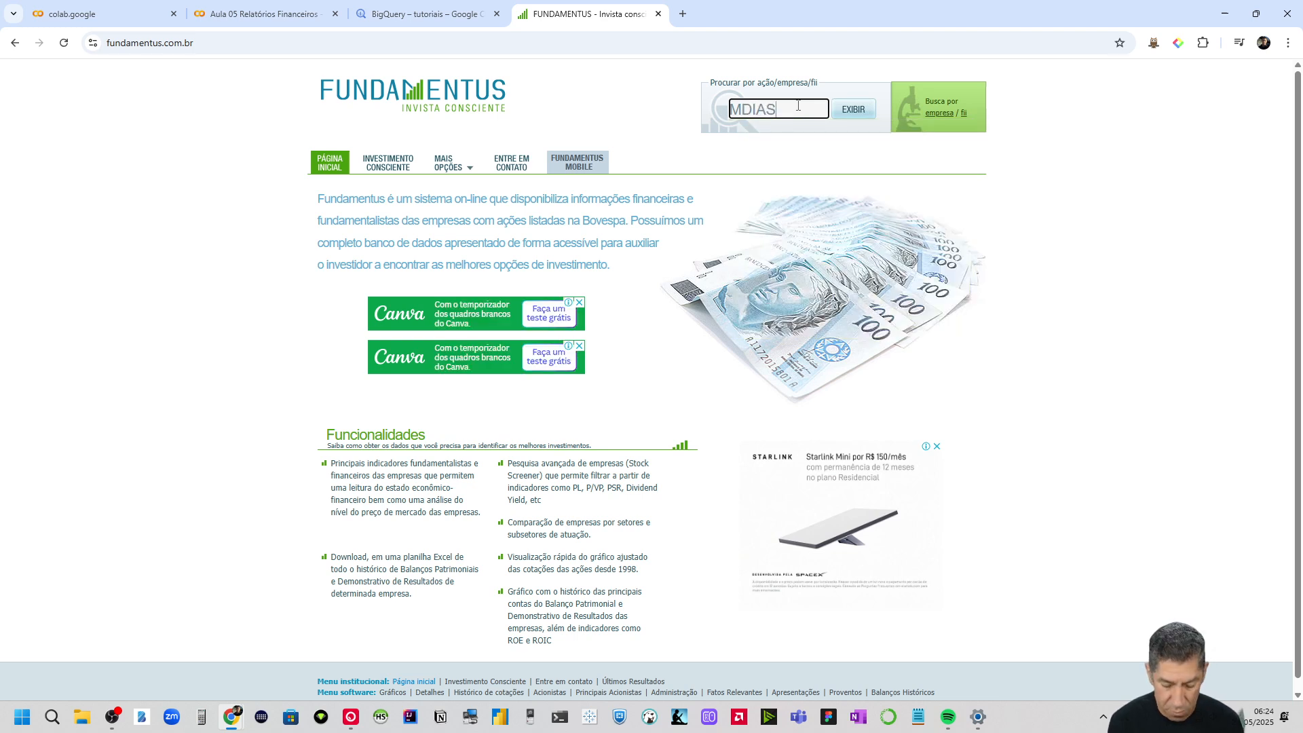
pyautogui.press('BackSpace')
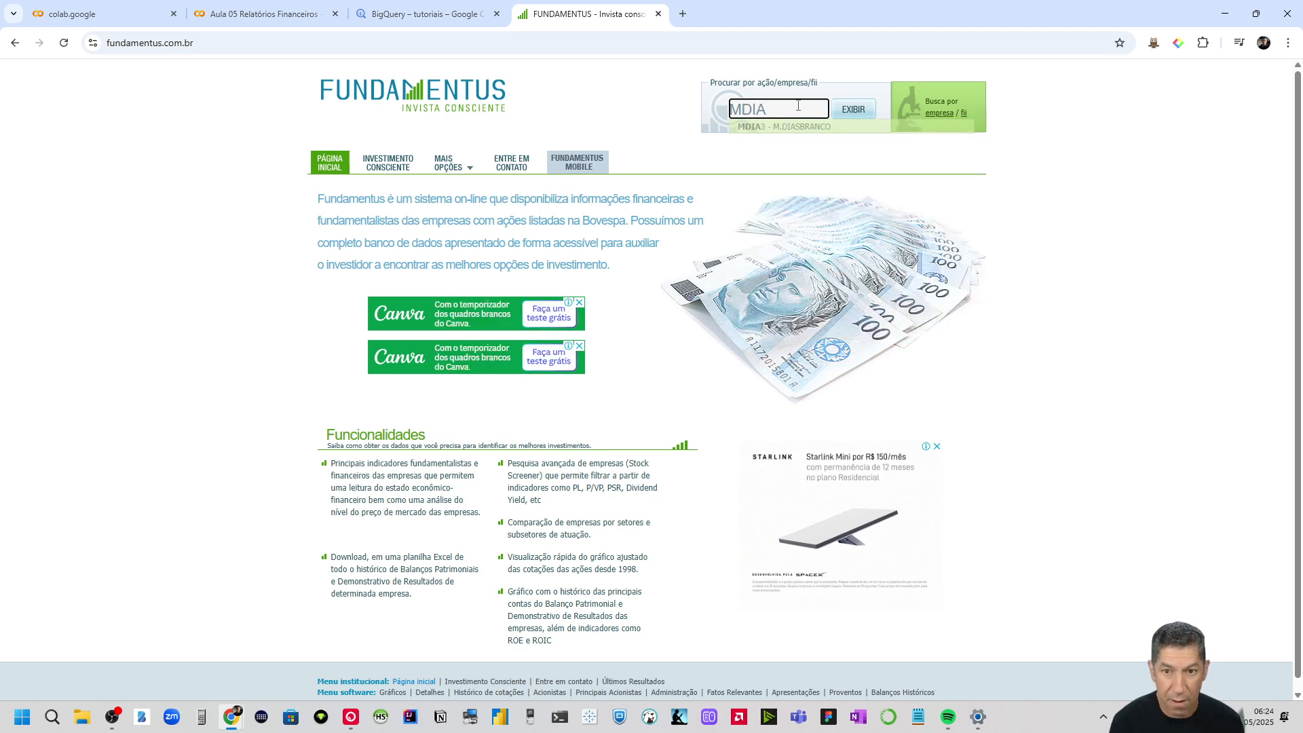
pyautogui.click(784, 129)
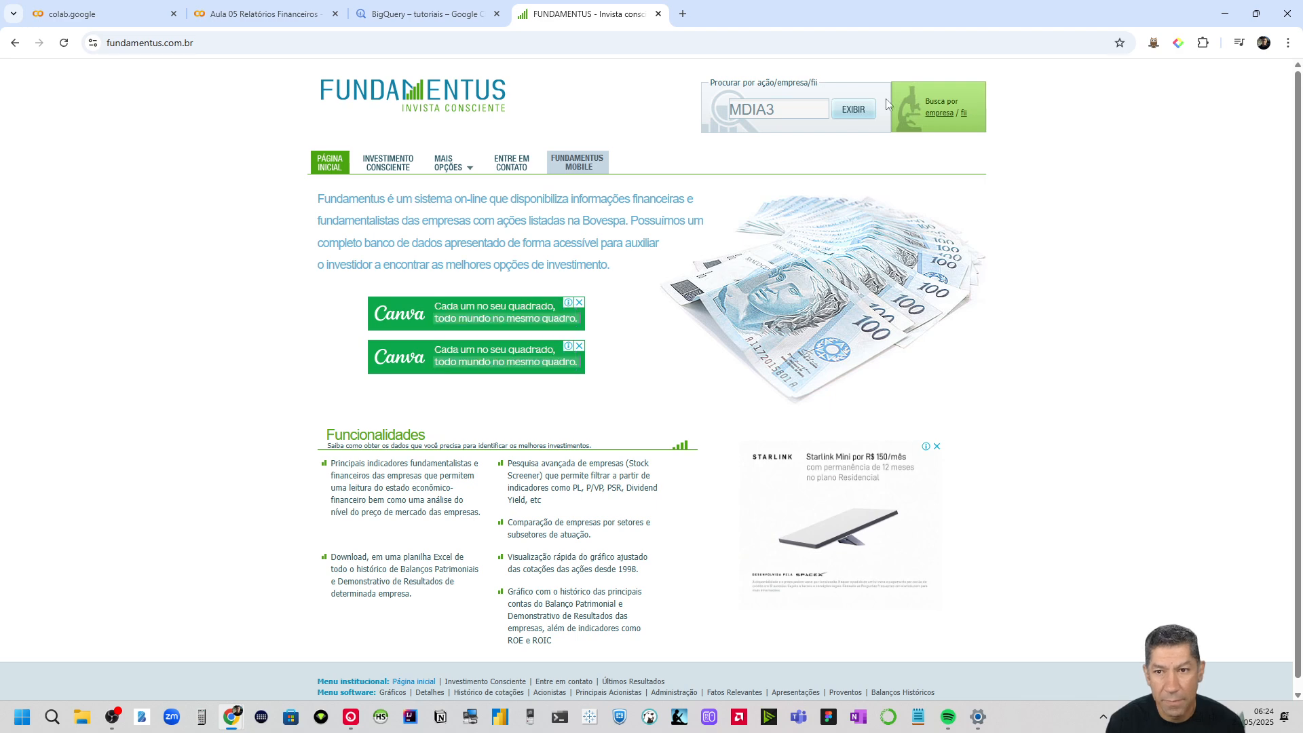
pyautogui.click(853, 110)
pyautogui.moveTo(907, 167)
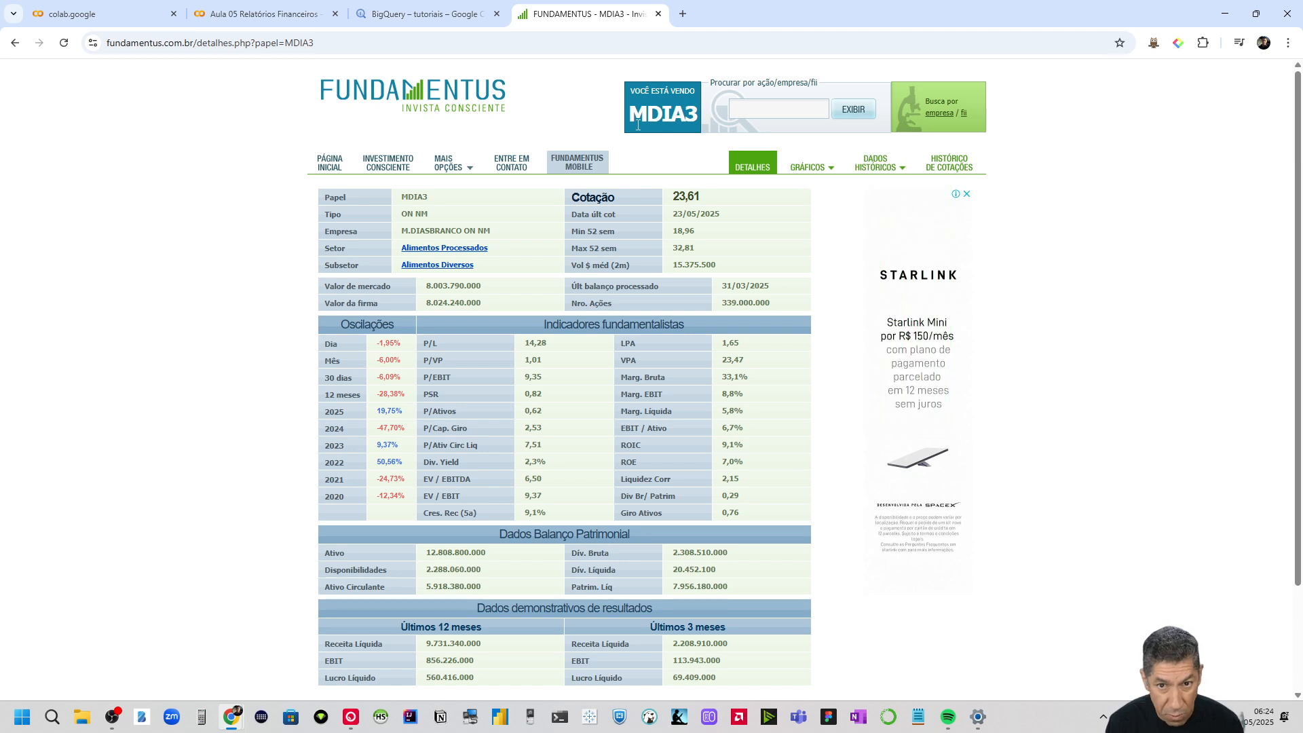
pyautogui.moveTo(630, 118); pyautogui.dragTo(736, 127)
# Open the historical balance sheets in Excel for MDIA3, enter the captcha characters and download the file
pyautogui.moveTo(874, 168)
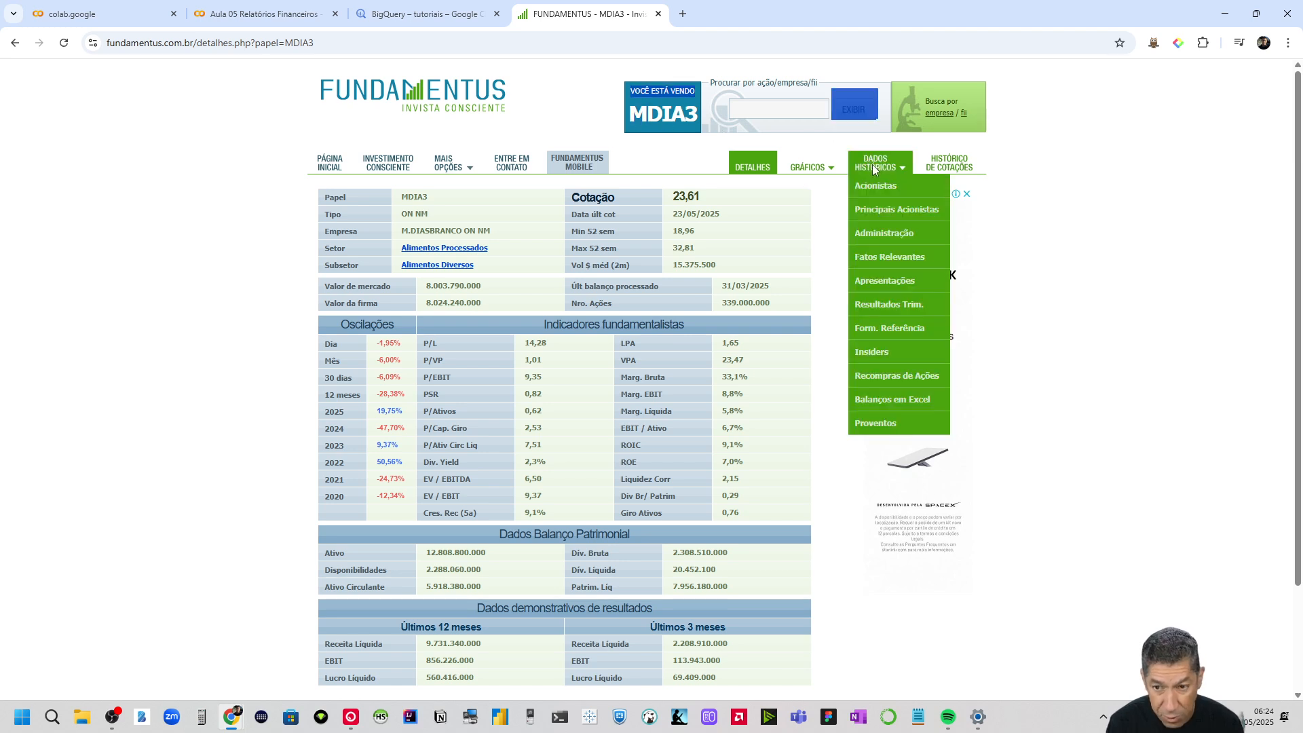
pyautogui.click(892, 400)
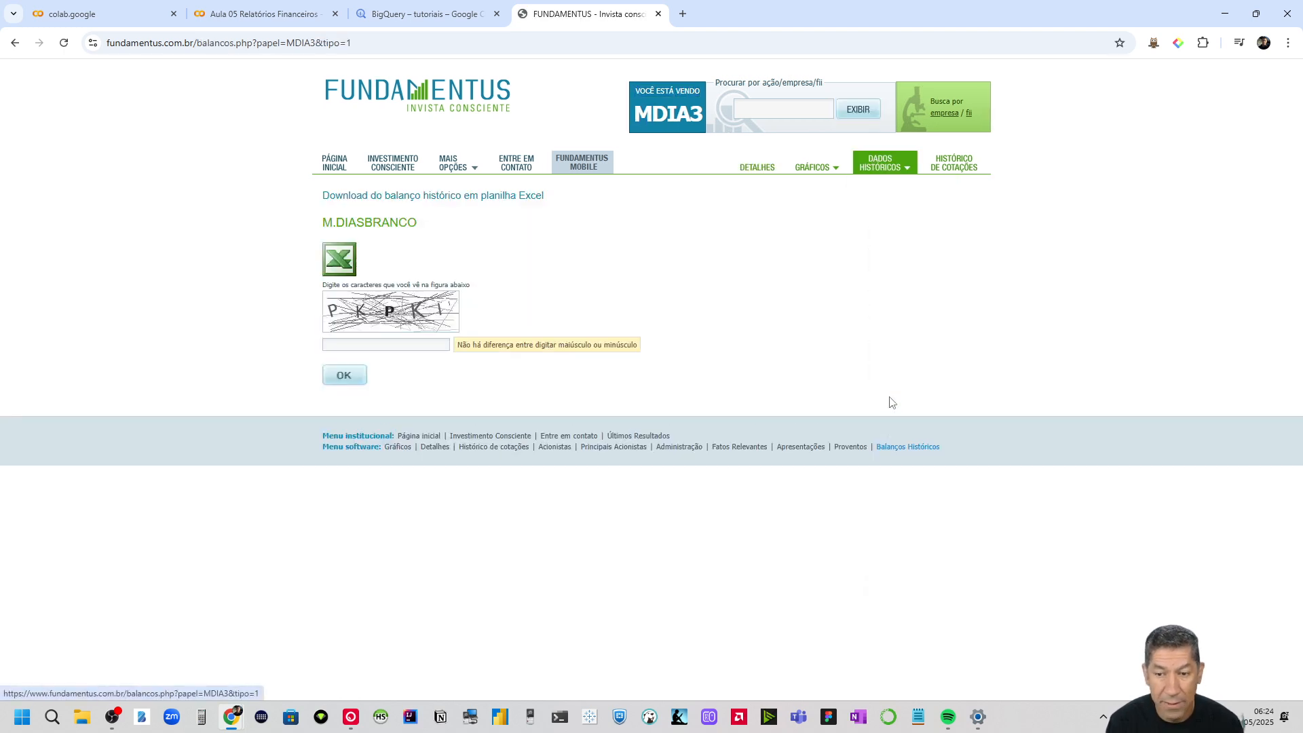
pyautogui.click(385, 345)
pyautogui.write('P')
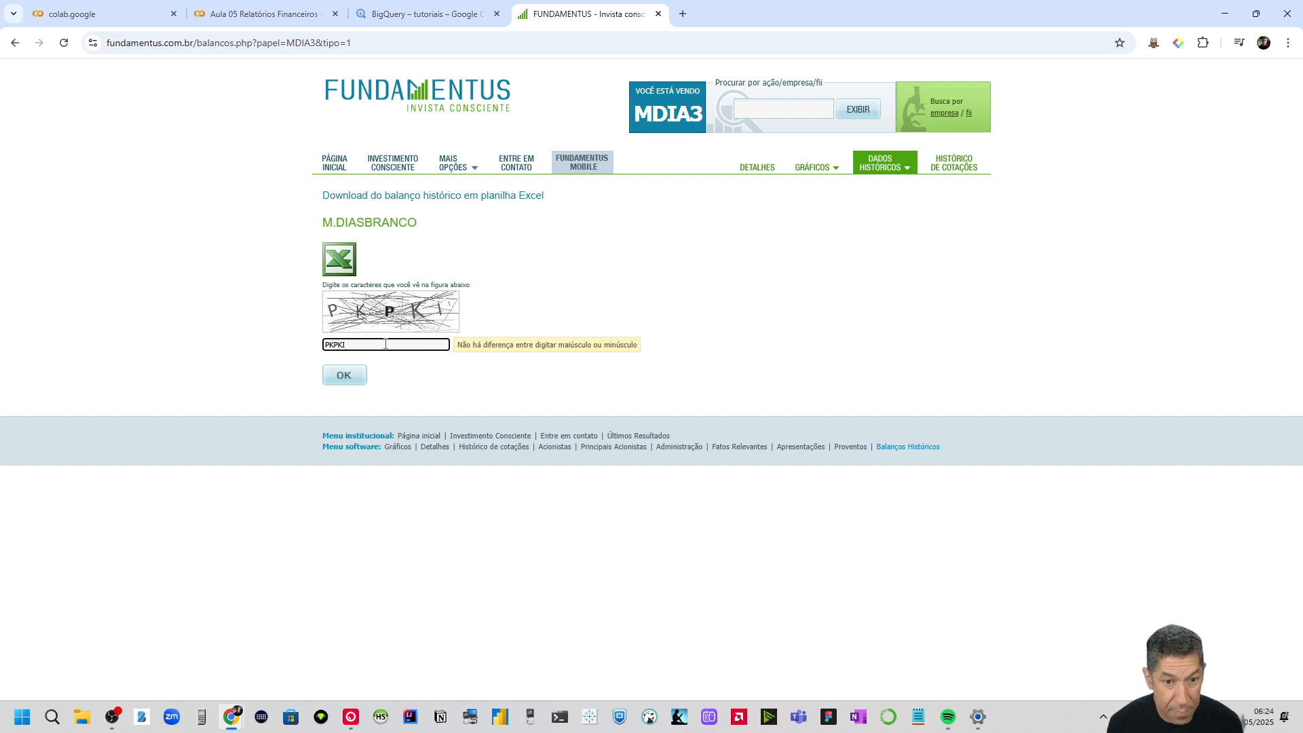
pyautogui.write('KPKI')
pyautogui.click(360, 381)
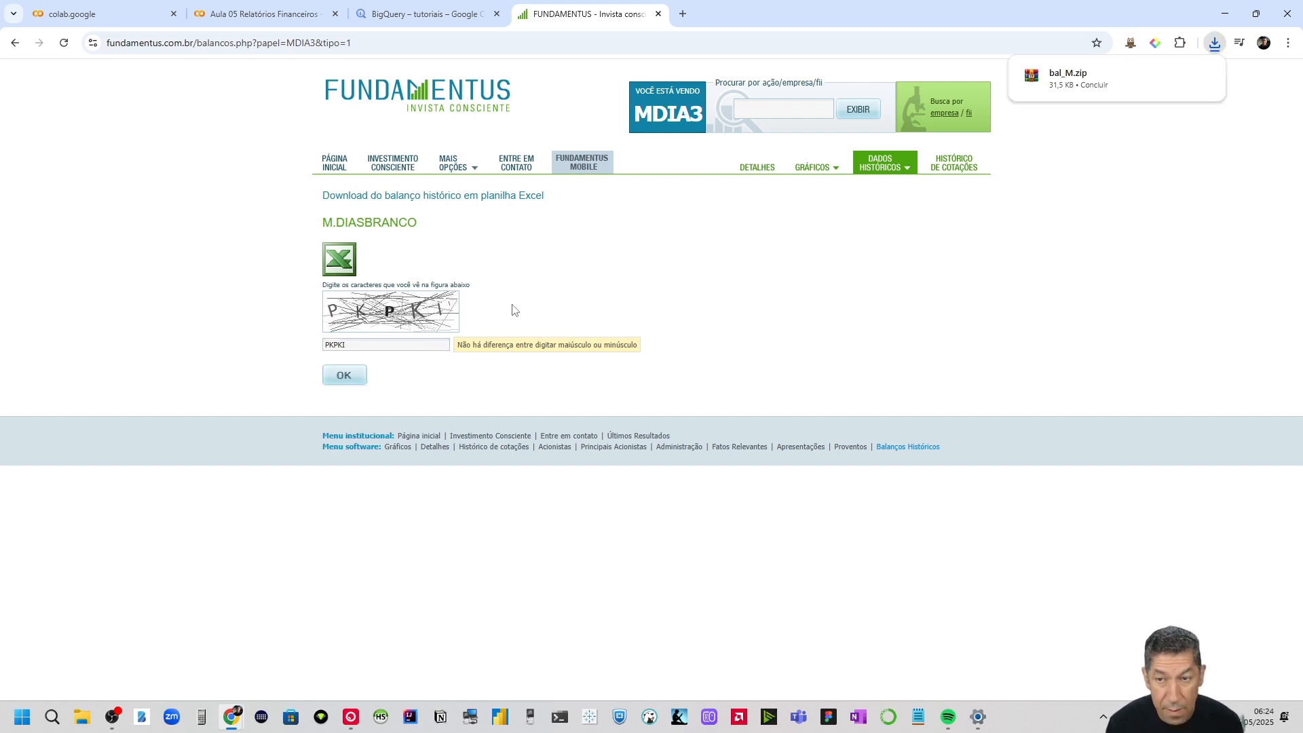
# Open the downloaded bal_M.zip archive in WinRAR, dismiss the trial window and open balanco.xls in Excel
pyautogui.click(1090, 80)
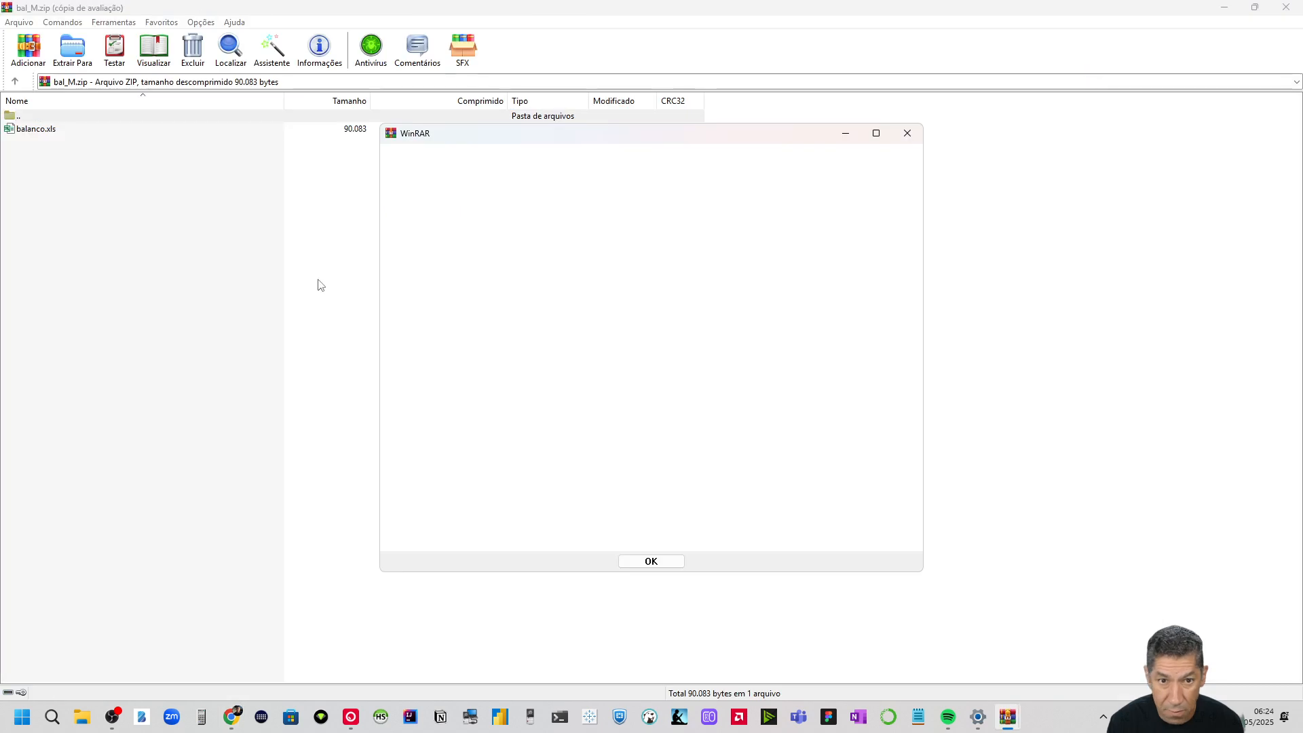
pyautogui.click(908, 134)
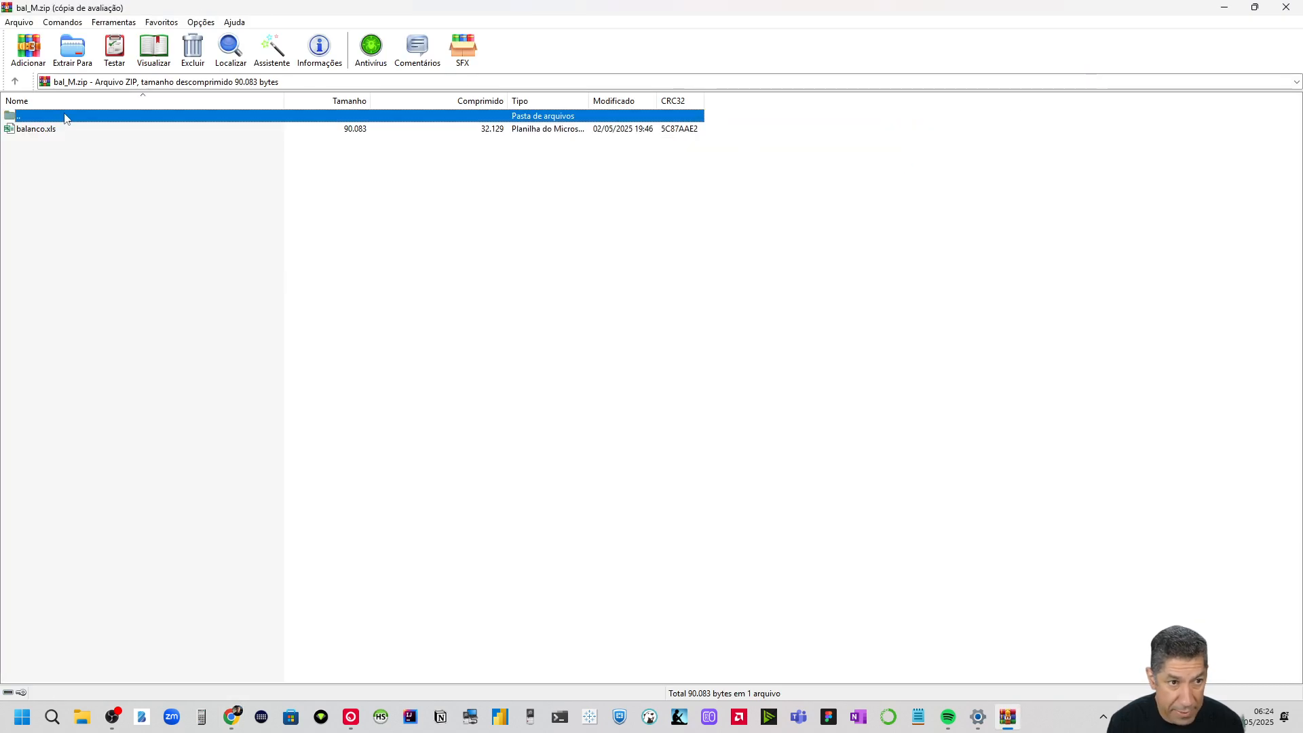
pyautogui.click(50, 133)
pyautogui.doubleClick(50, 133)
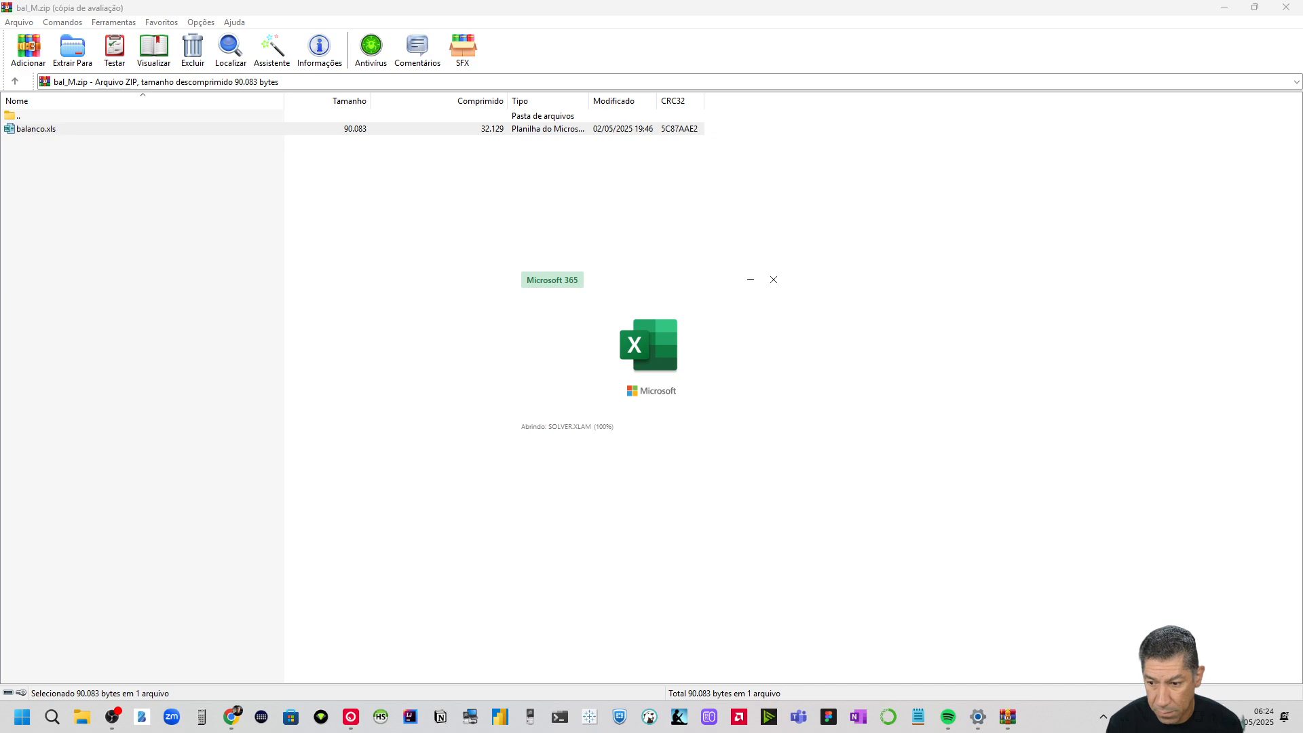
pyautogui.click(1200, 716)
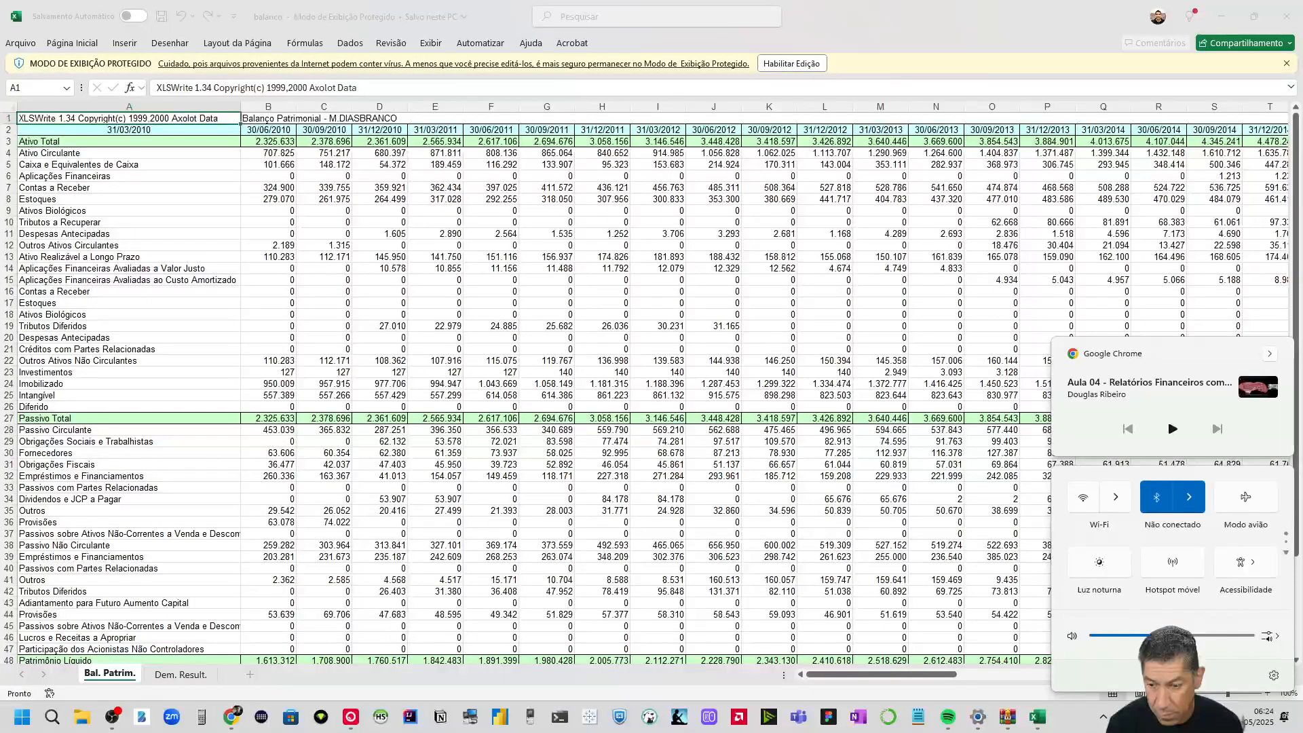
pyautogui.click(1014, 695)
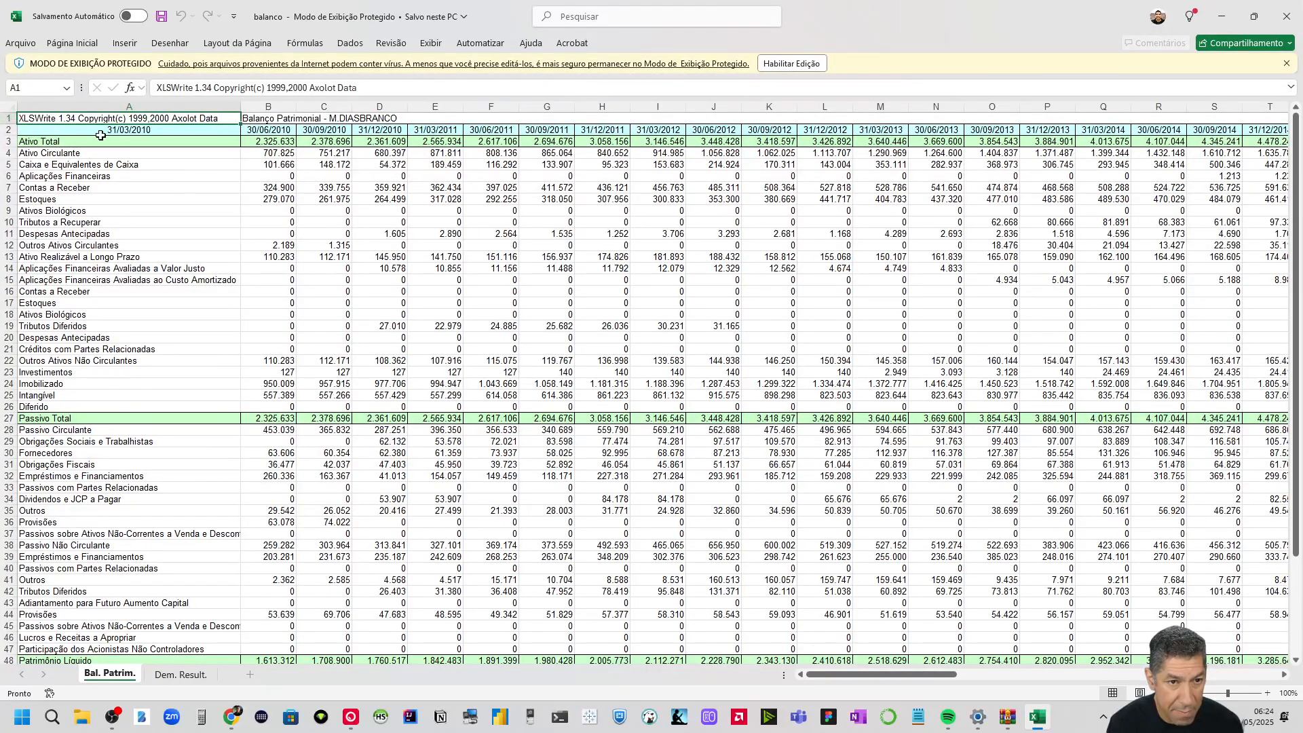
# Copy the balance sheet range A2:BI57 from the Bal. Patrim. sheet, minimise Excel and close the archive window
pyautogui.click(24, 131)
pyautogui.moveTo(24, 131); pyautogui.dragTo(1149, 637)
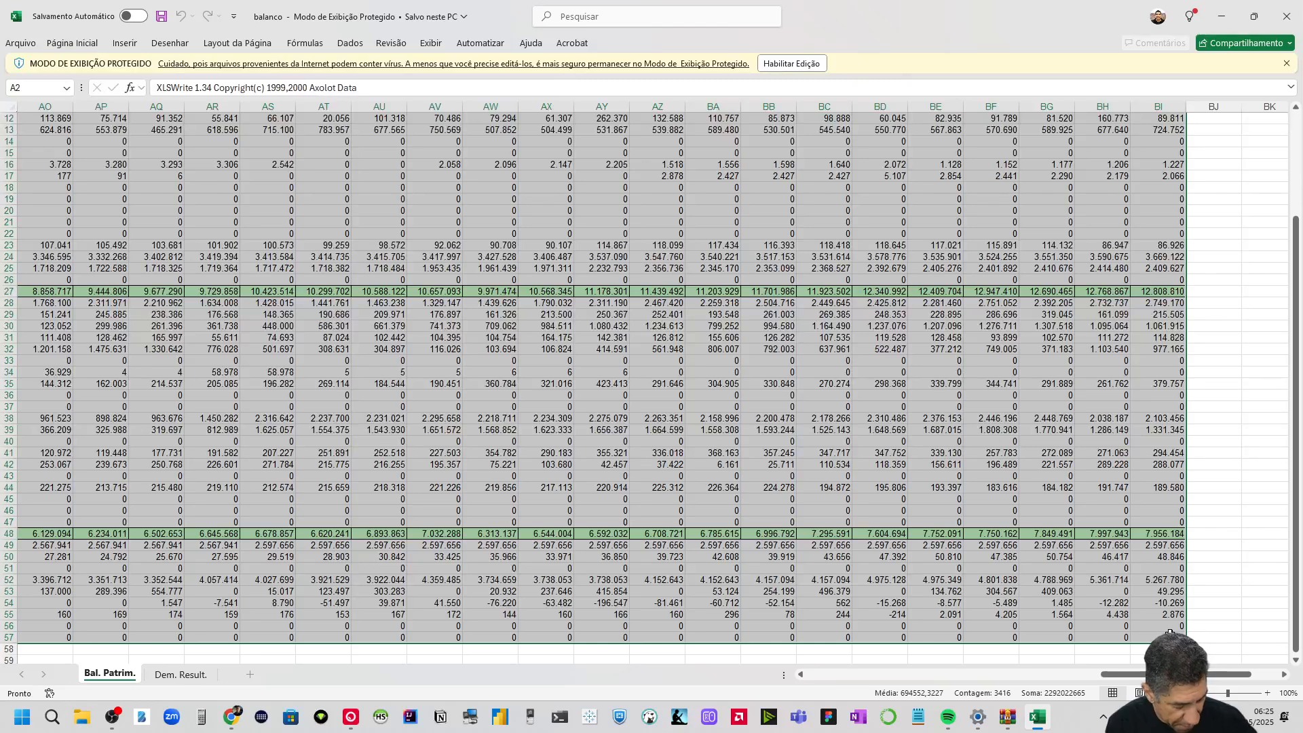
pyautogui.hotkey('ctrl', 'c')
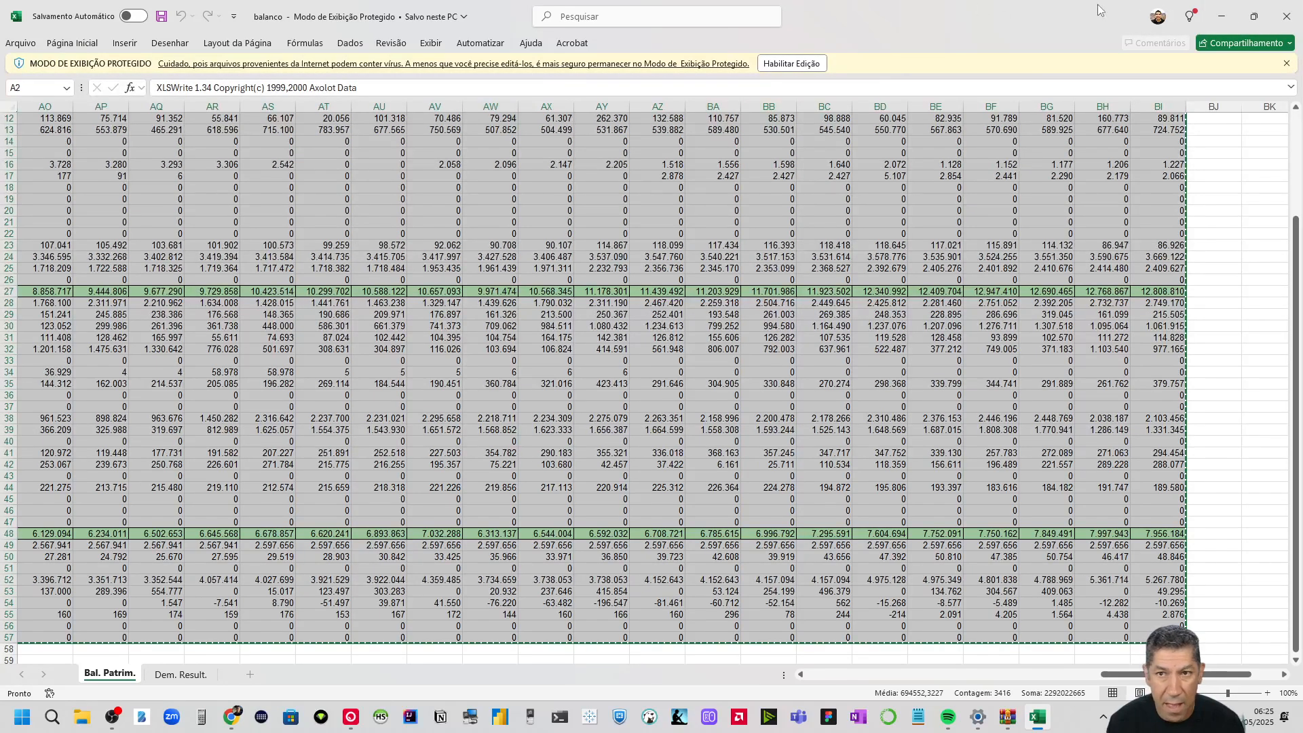
pyautogui.click(1222, 15)
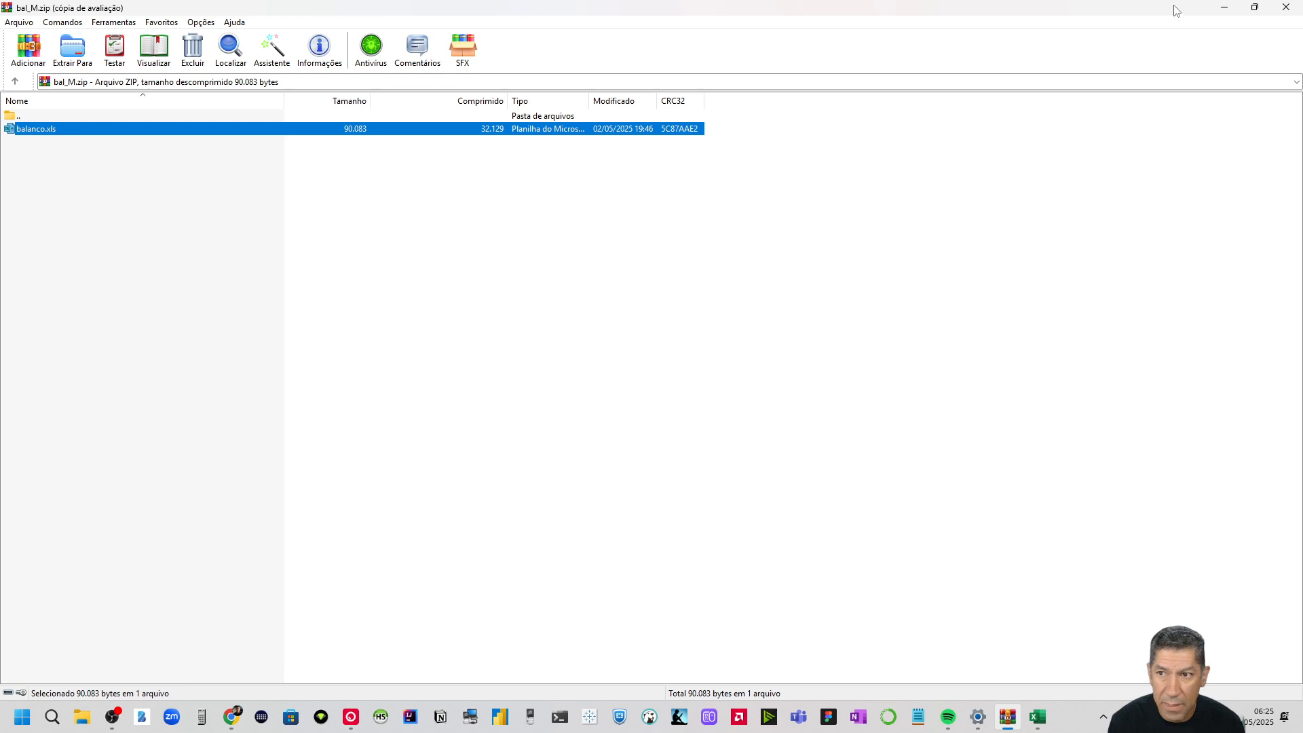
pyautogui.click(1287, 7)
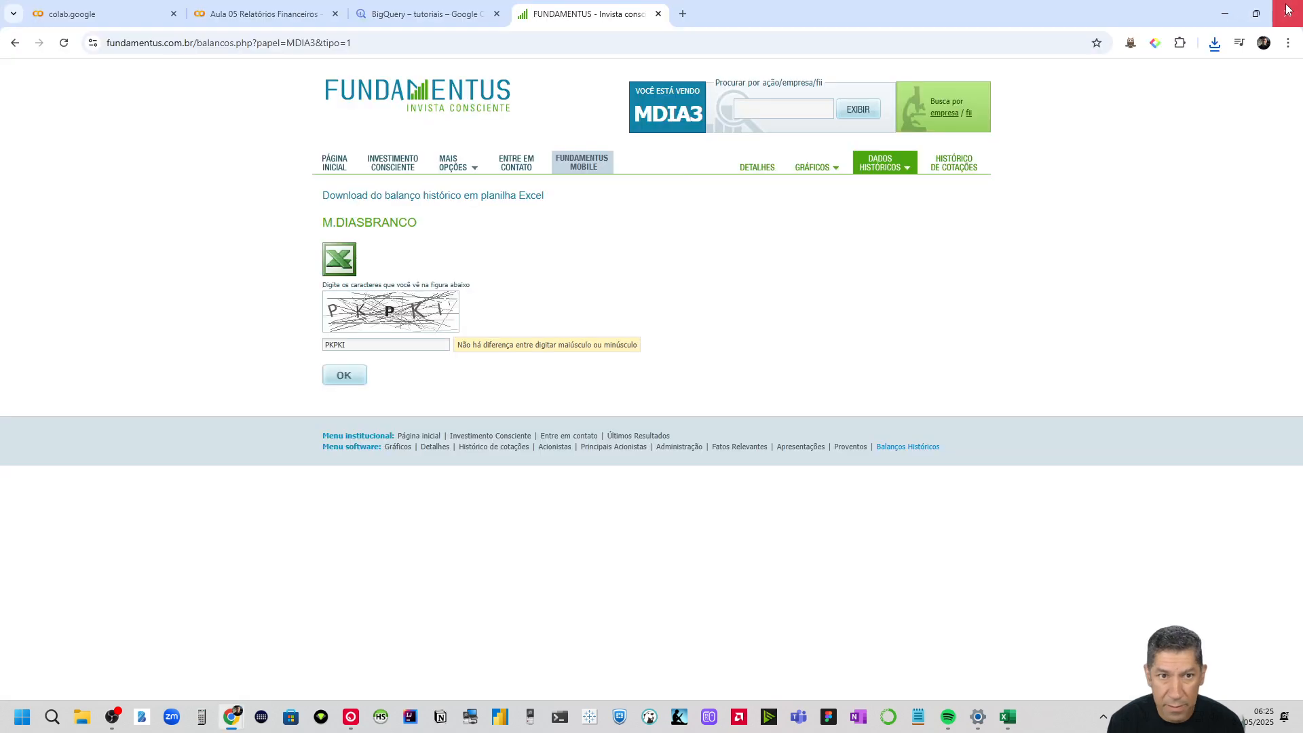
# Create a blank Google Sheets spreadsheet in a new browser tab and paste the copied balance sheet at A1
pyautogui.click(683, 14)
pyautogui.click(1248, 104)
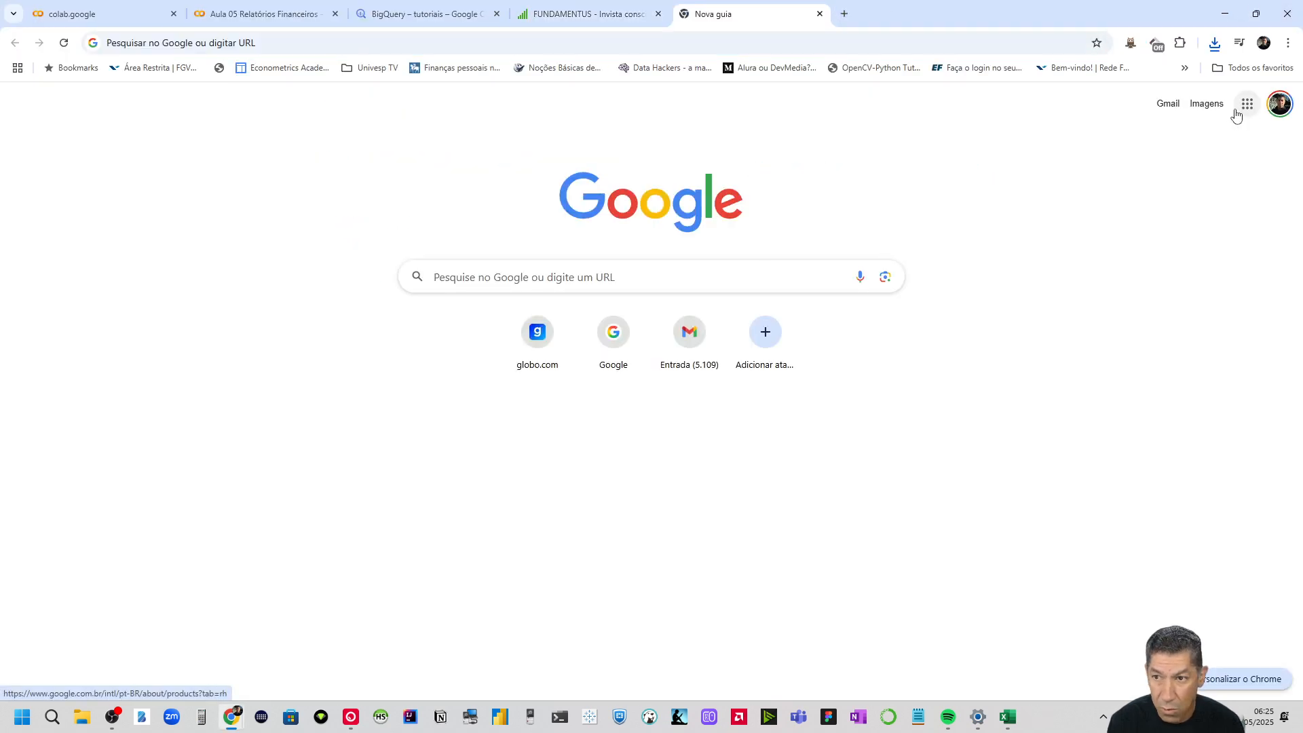
pyautogui.scroll(-2, 1154, 224)
pyautogui.scroll(-2, 1201, 258)
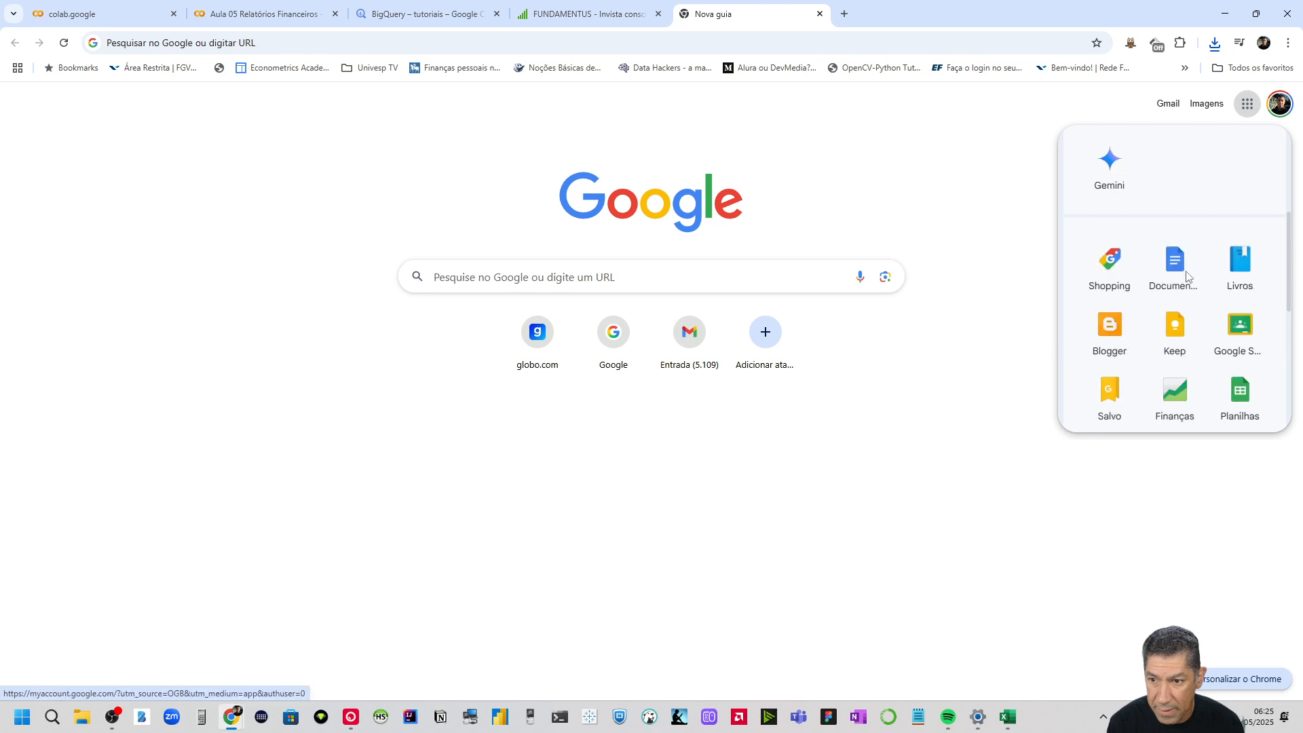
pyautogui.click(1239, 399)
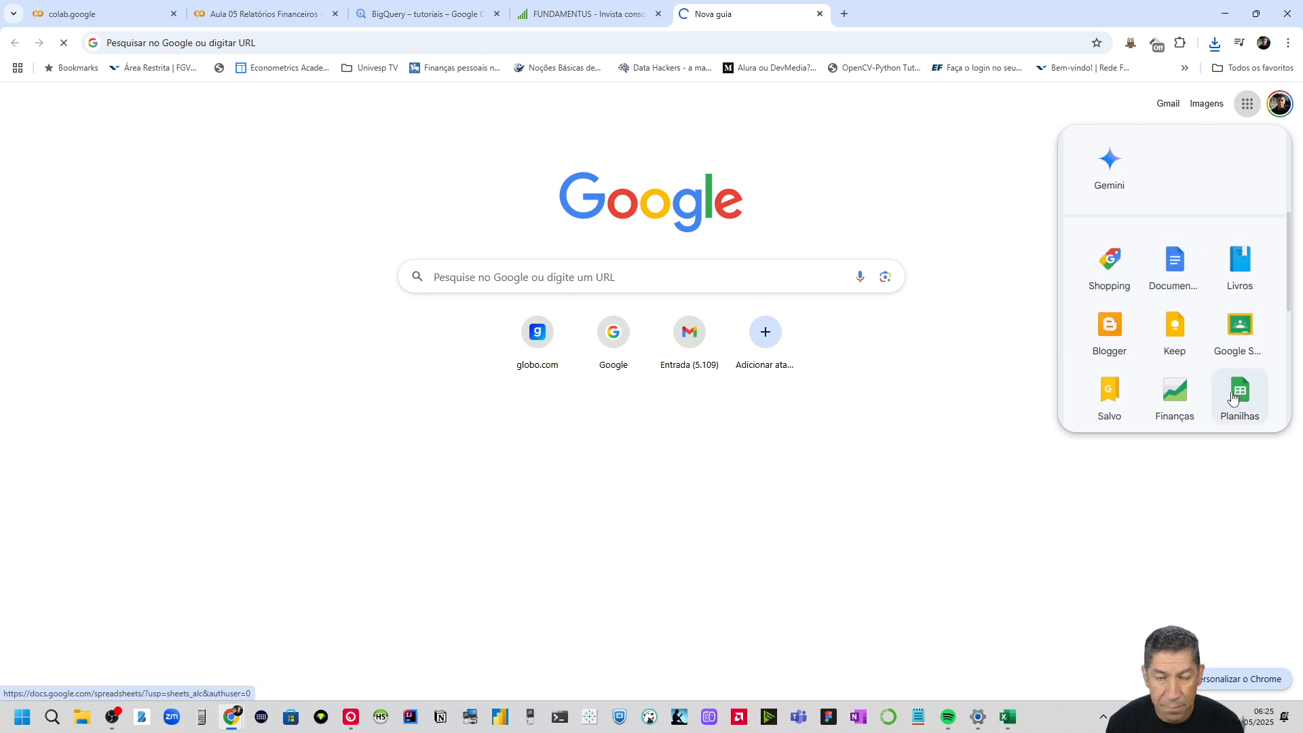
pyautogui.click(315, 209)
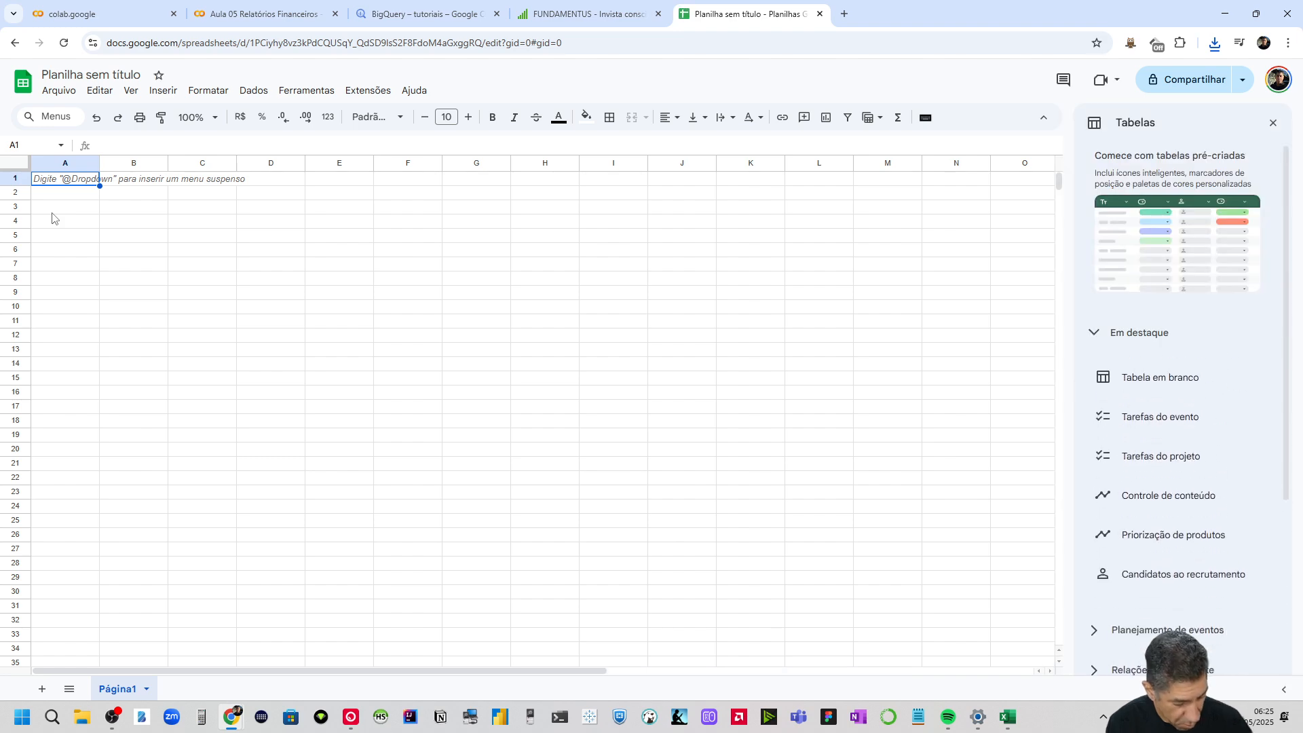
pyautogui.hotkey('ctrl', 'v')
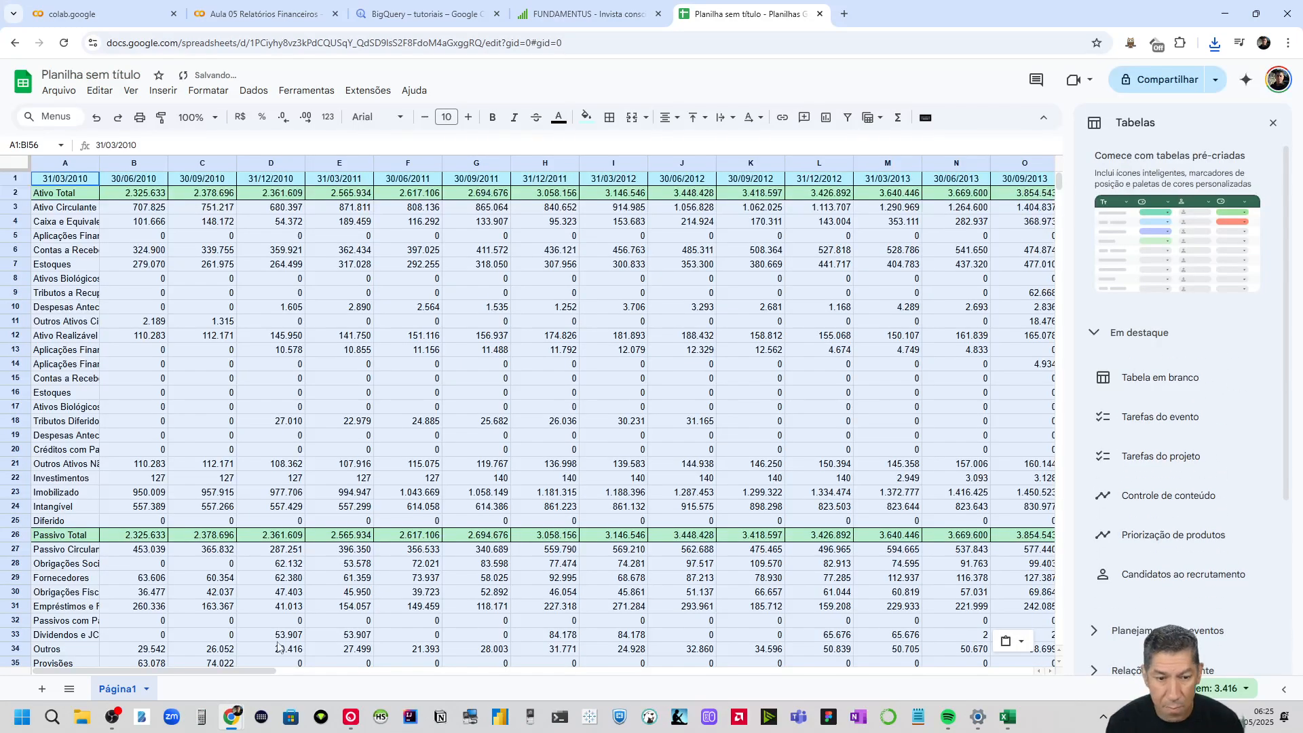
# Rename the sheet holding the balance sheet as bp and add a second sheet named dre
pyautogui.rightClick(108, 690)
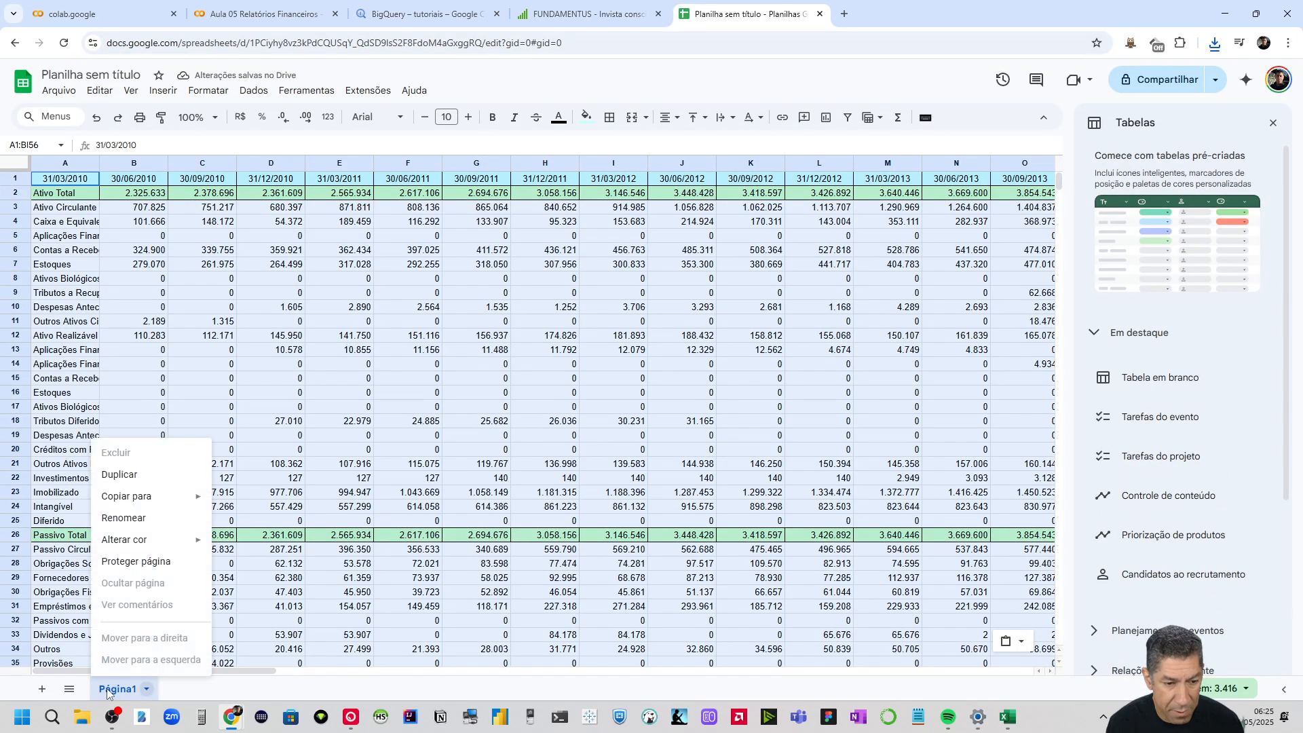
pyautogui.click(122, 519)
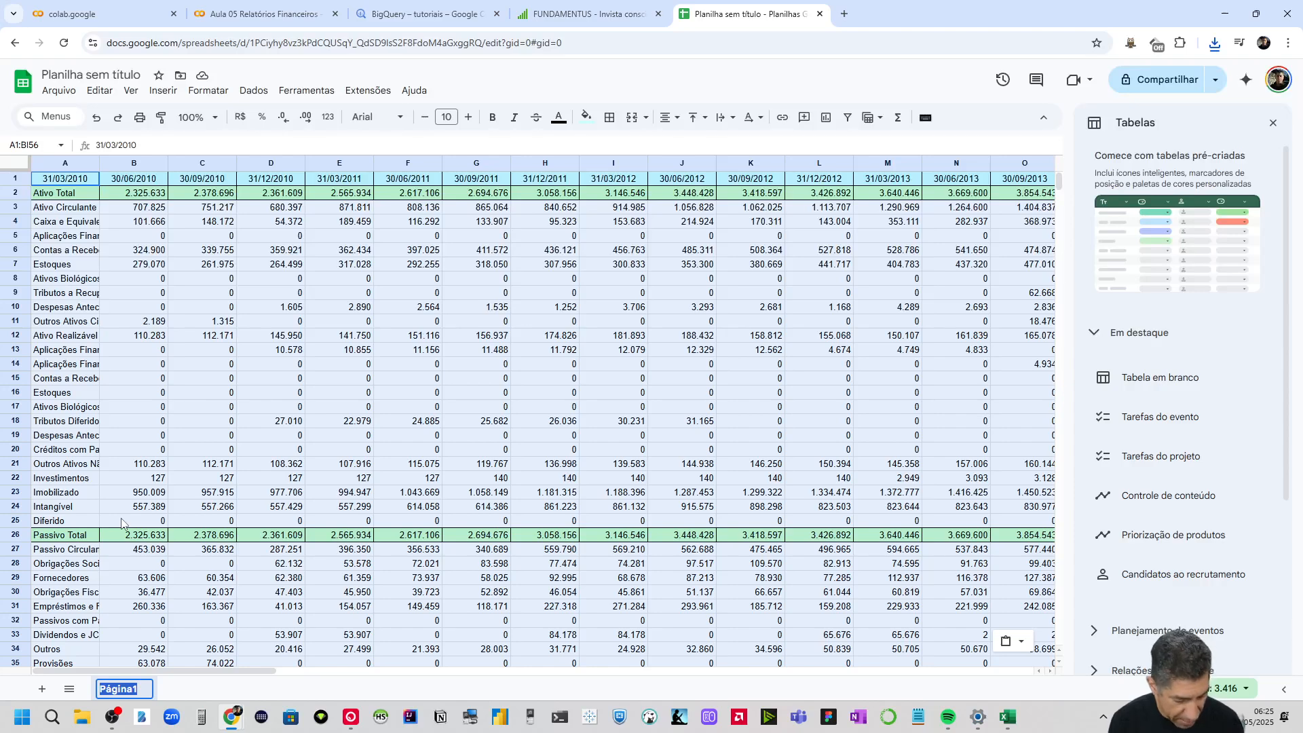
pyautogui.write('bp')
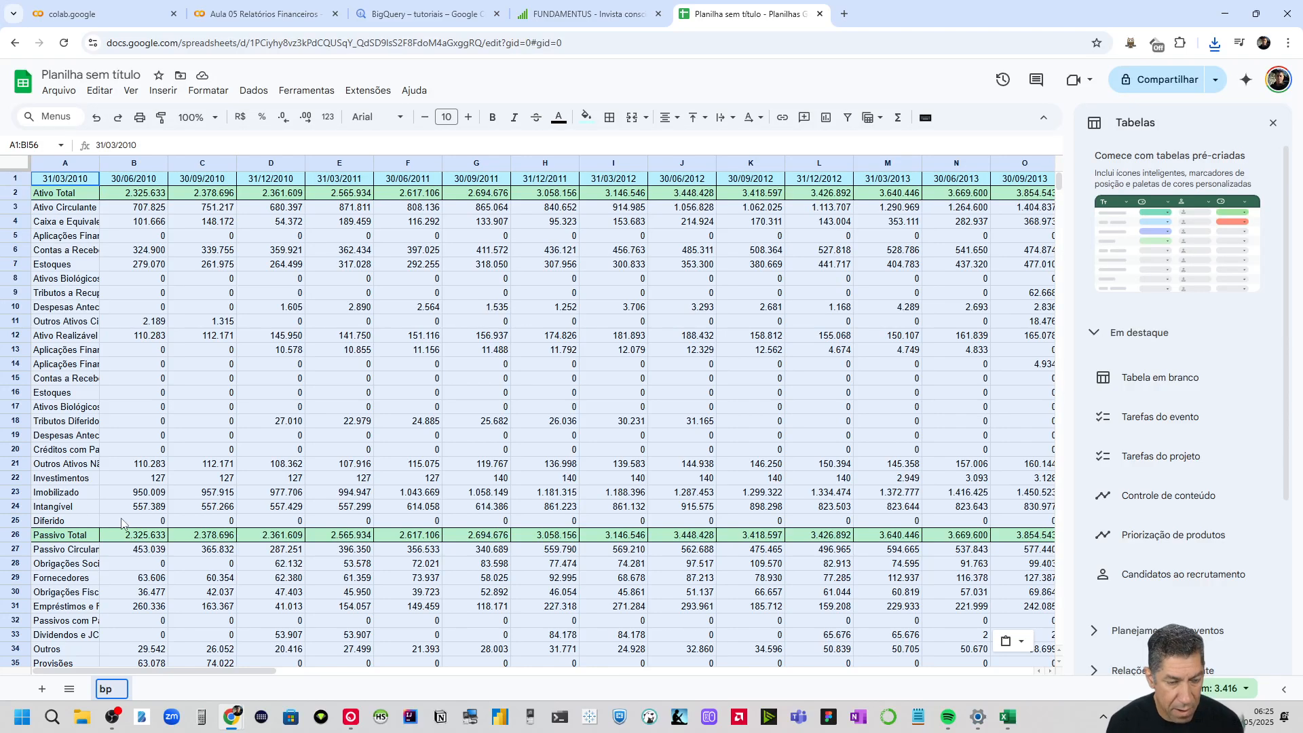
pyautogui.click(41, 689)
pyautogui.rightClick(166, 683)
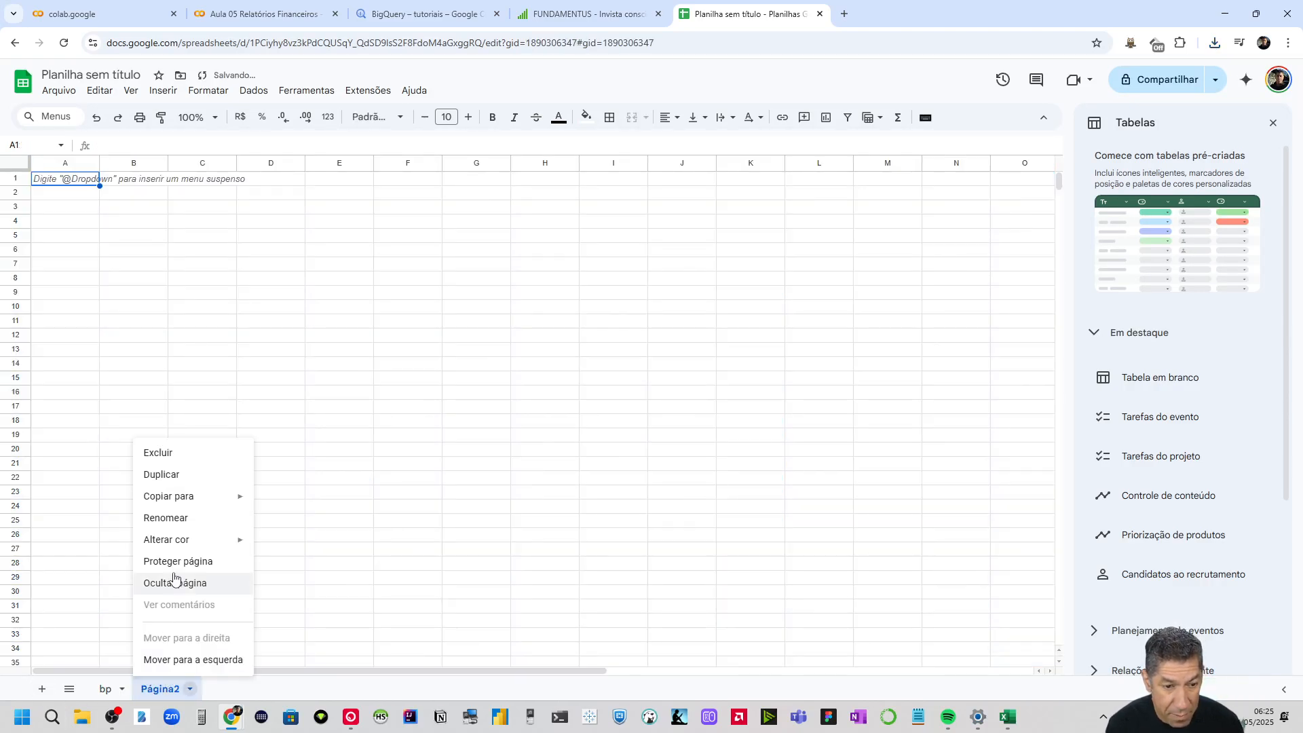
pyautogui.click(183, 514)
pyautogui.write('dre')
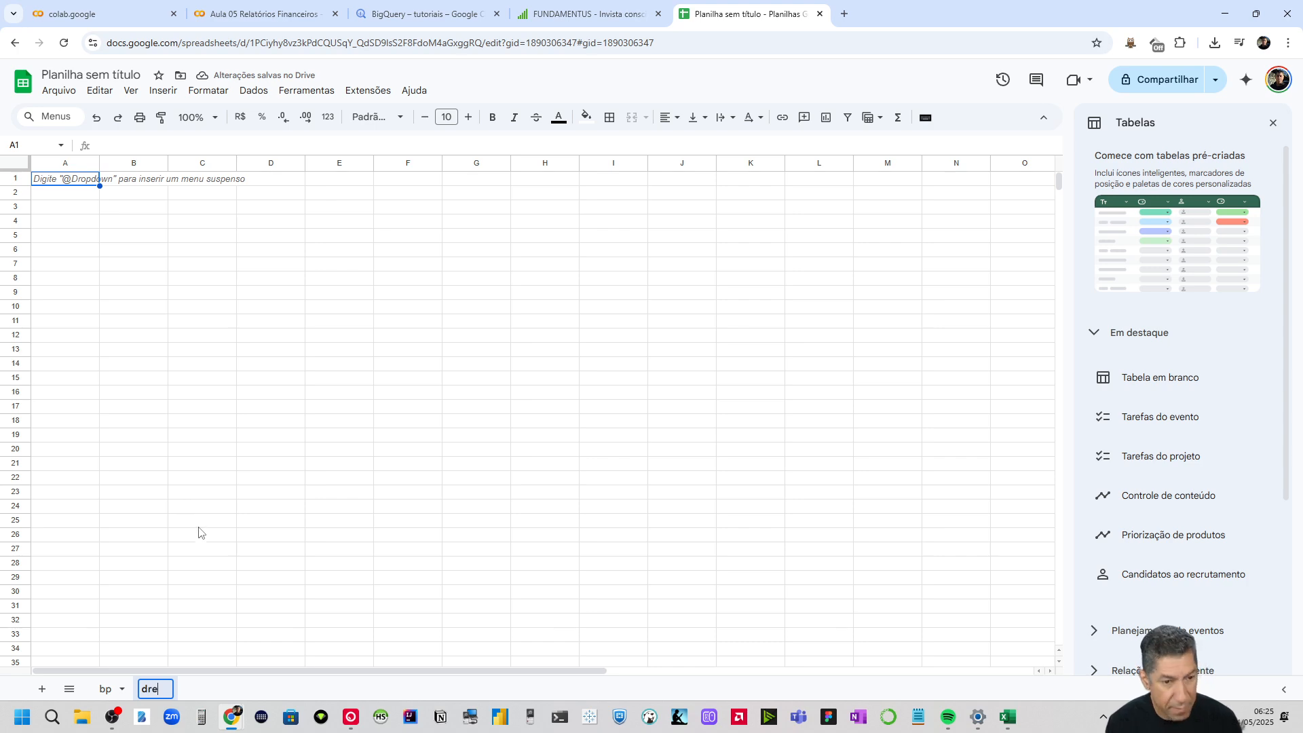
pyautogui.click(201, 523)
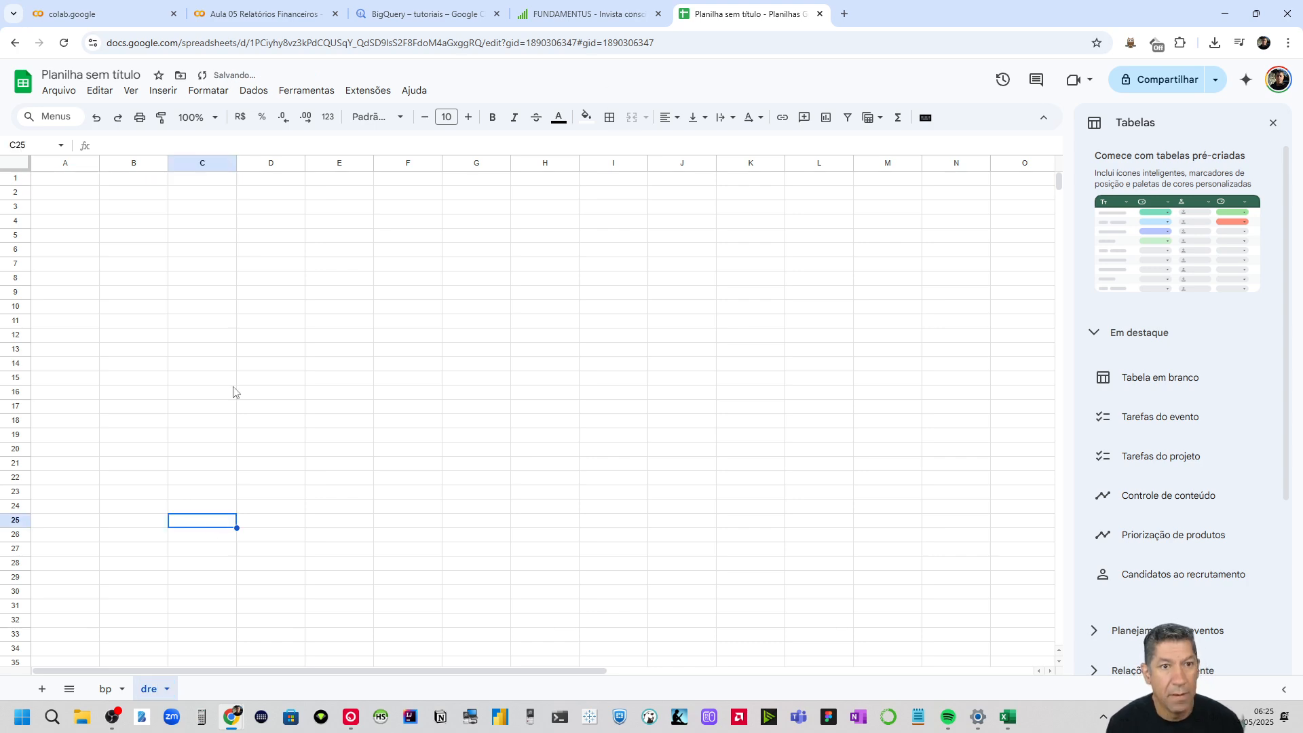
# Copy the income statement range A2:BI26 from Excel's Dem. Result. sheet and paste it at A1 of the dre sheet in Google Sheets
pyautogui.click(1007, 717)
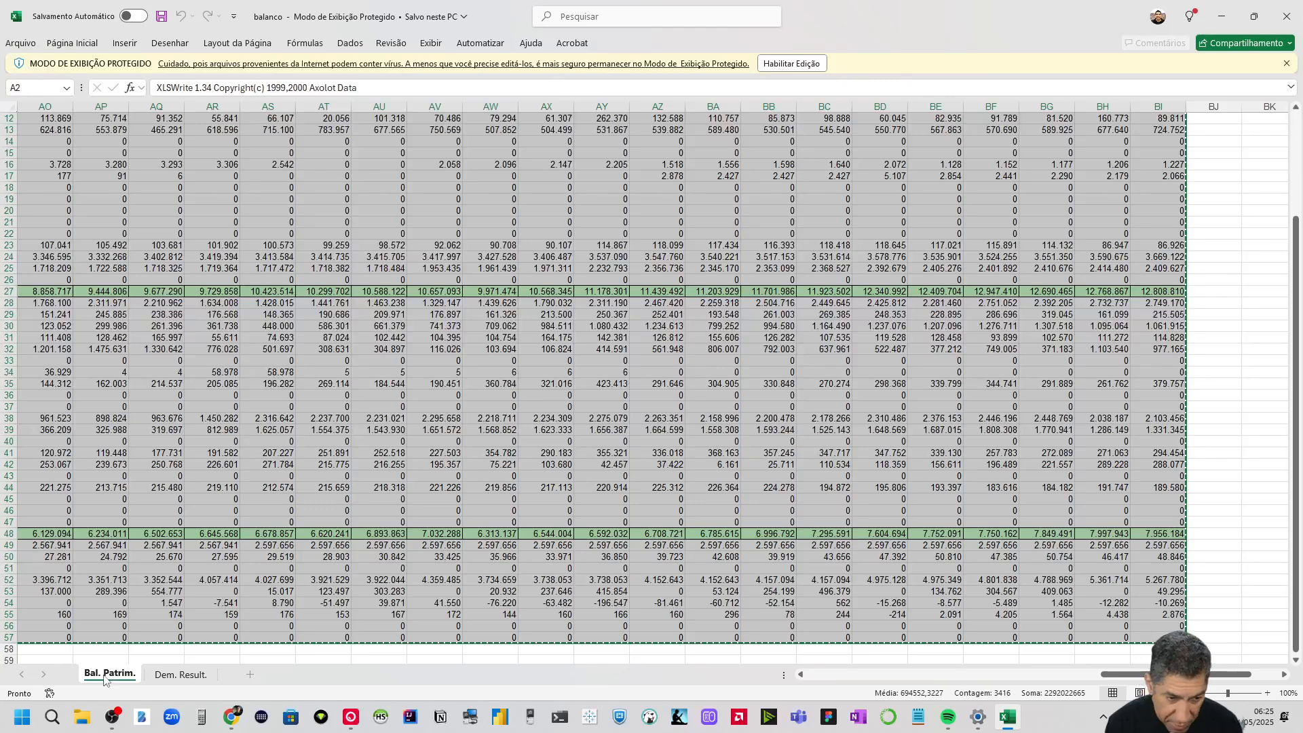
pyautogui.click(172, 675)
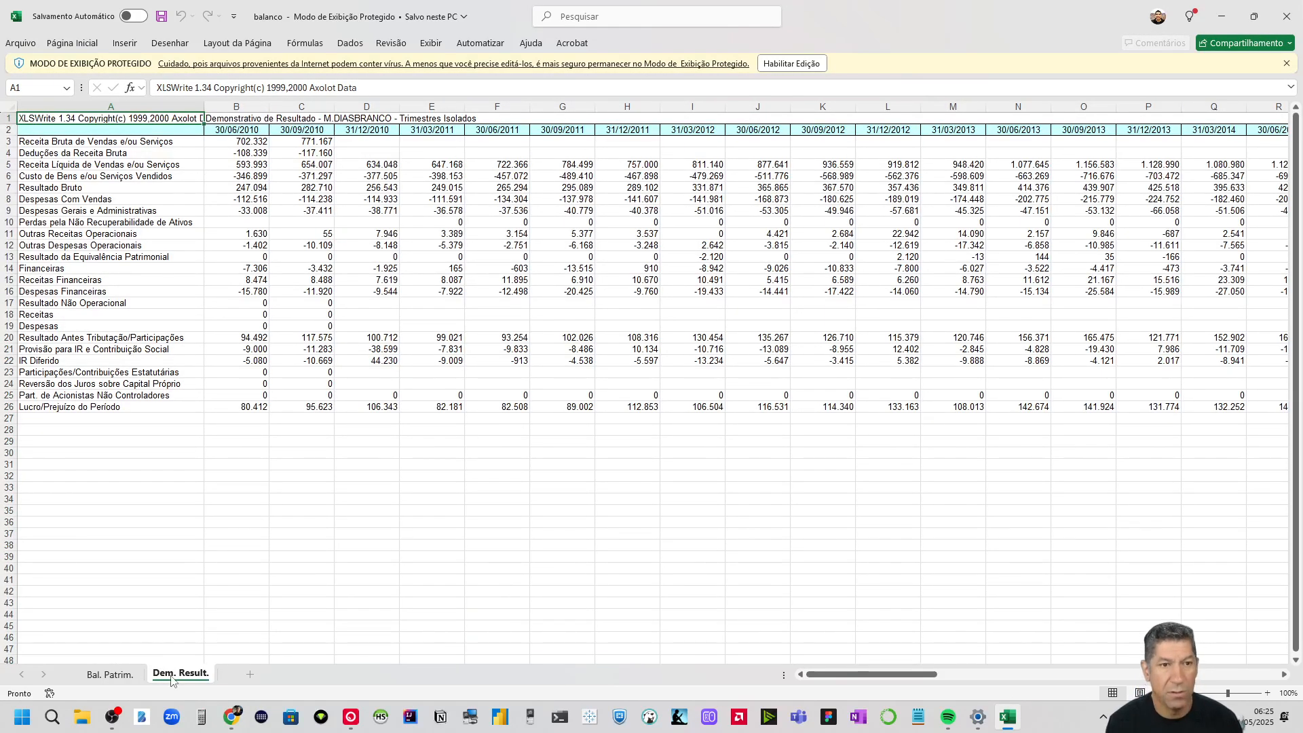
pyautogui.moveTo(54, 130); pyautogui.dragTo(1177, 405)
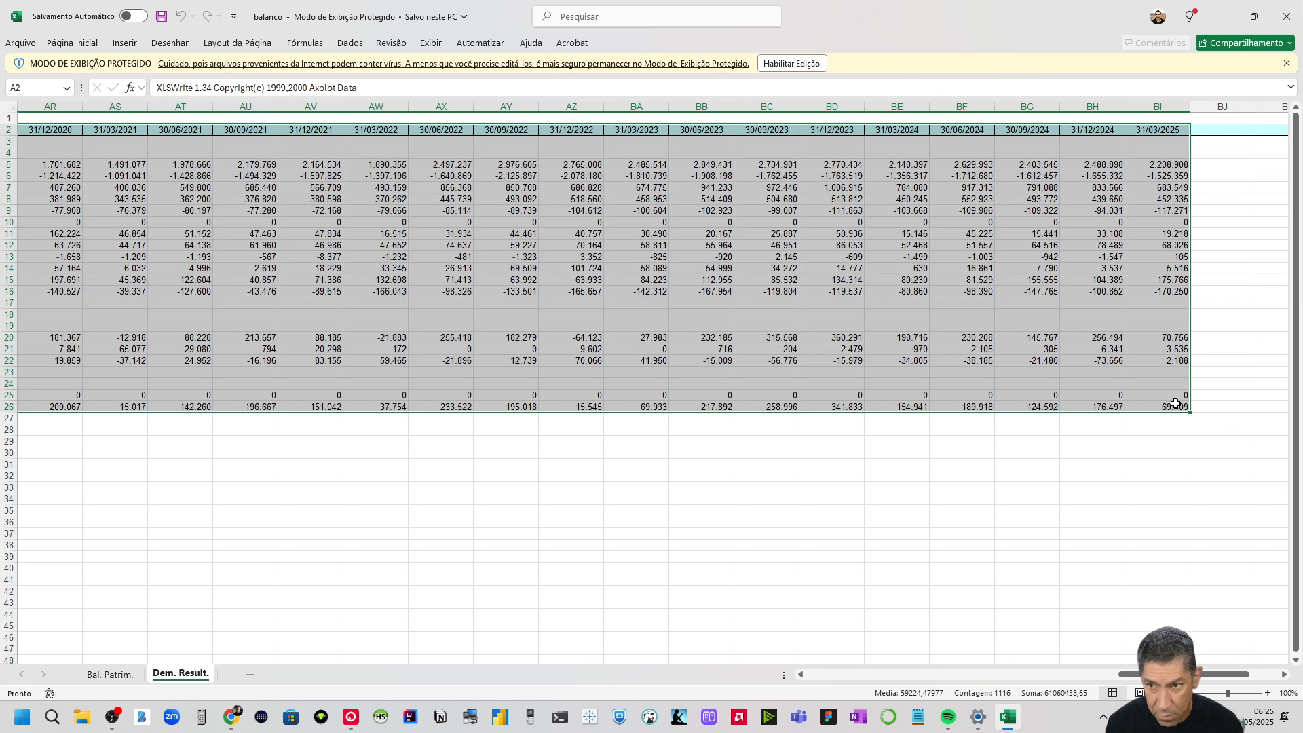
pyautogui.hotkey('ctrl', 'c')
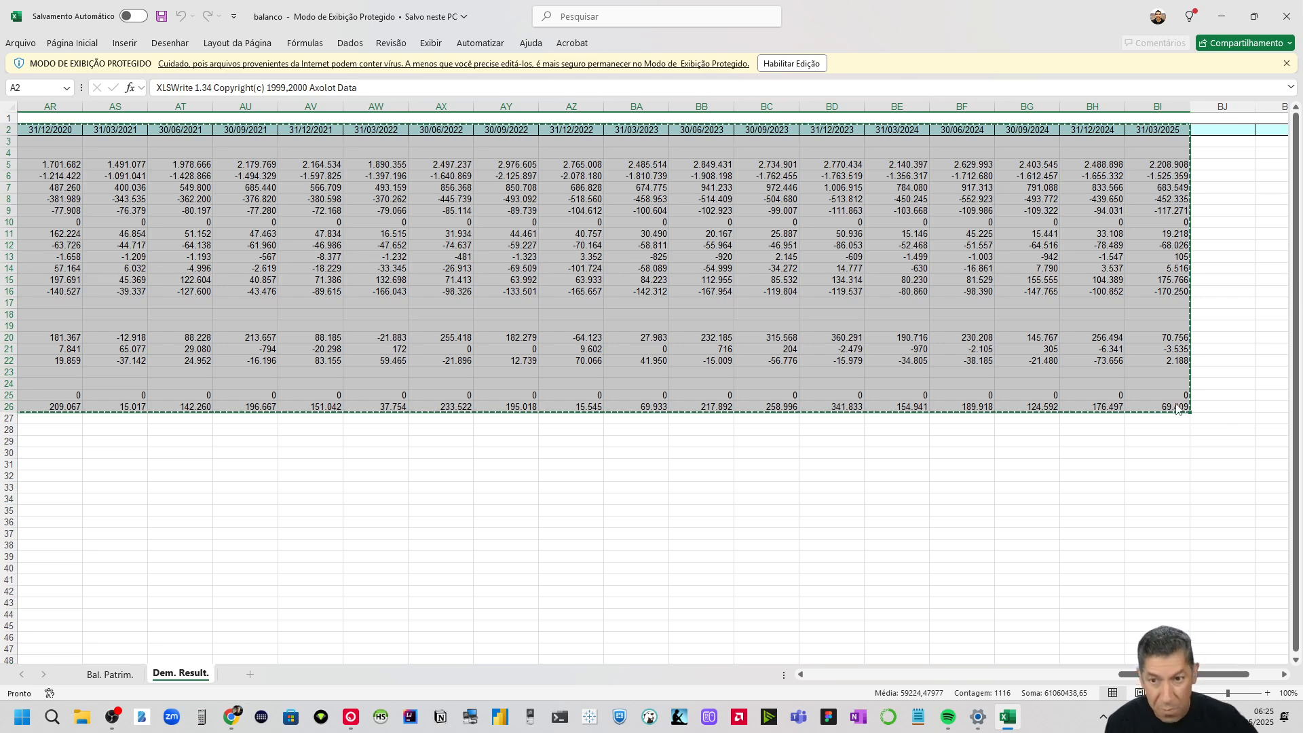
pyautogui.click(1221, 16)
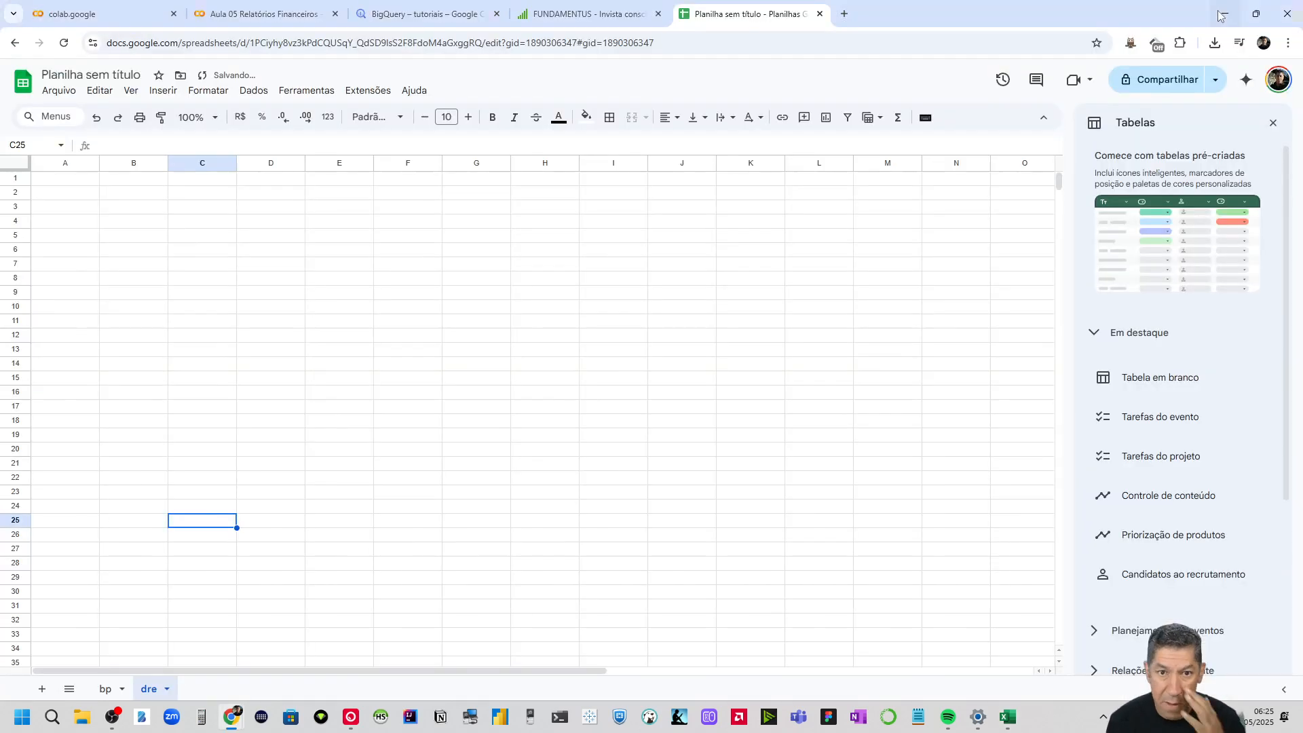
pyautogui.click(65, 181)
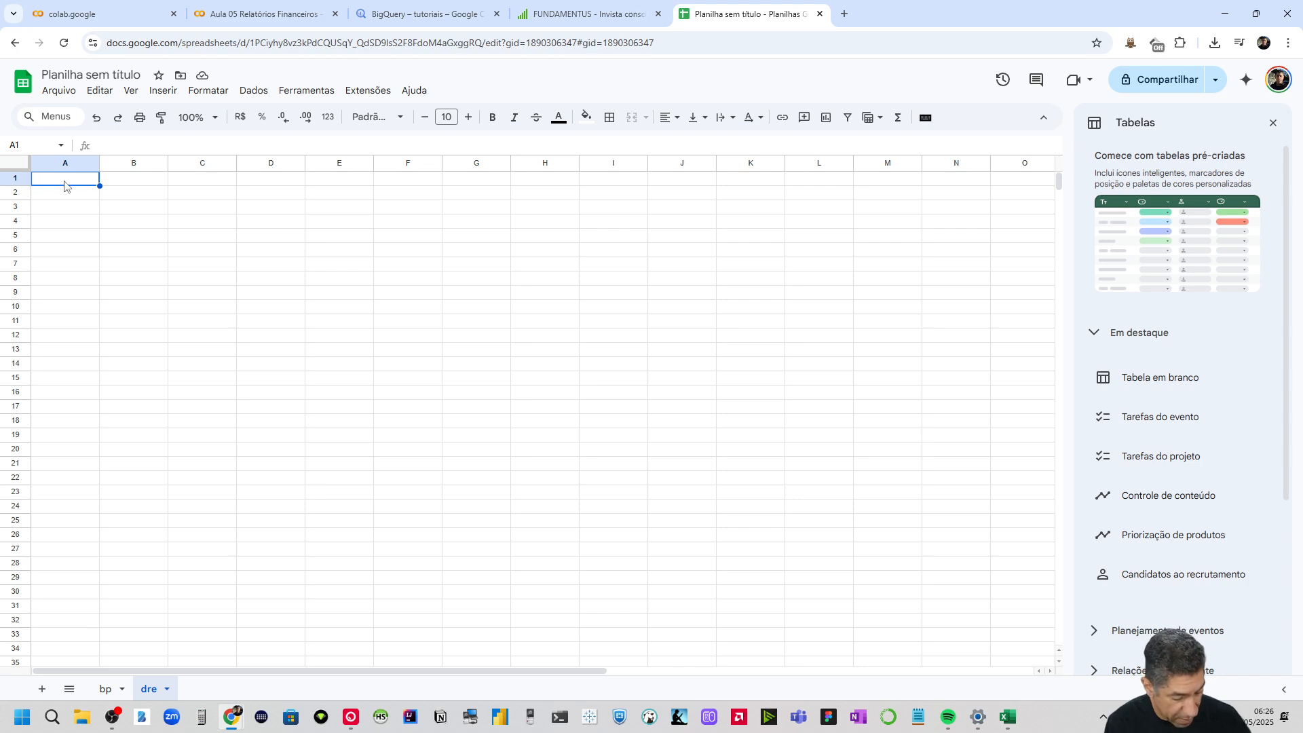
pyautogui.hotkey('ctrl', 'v')
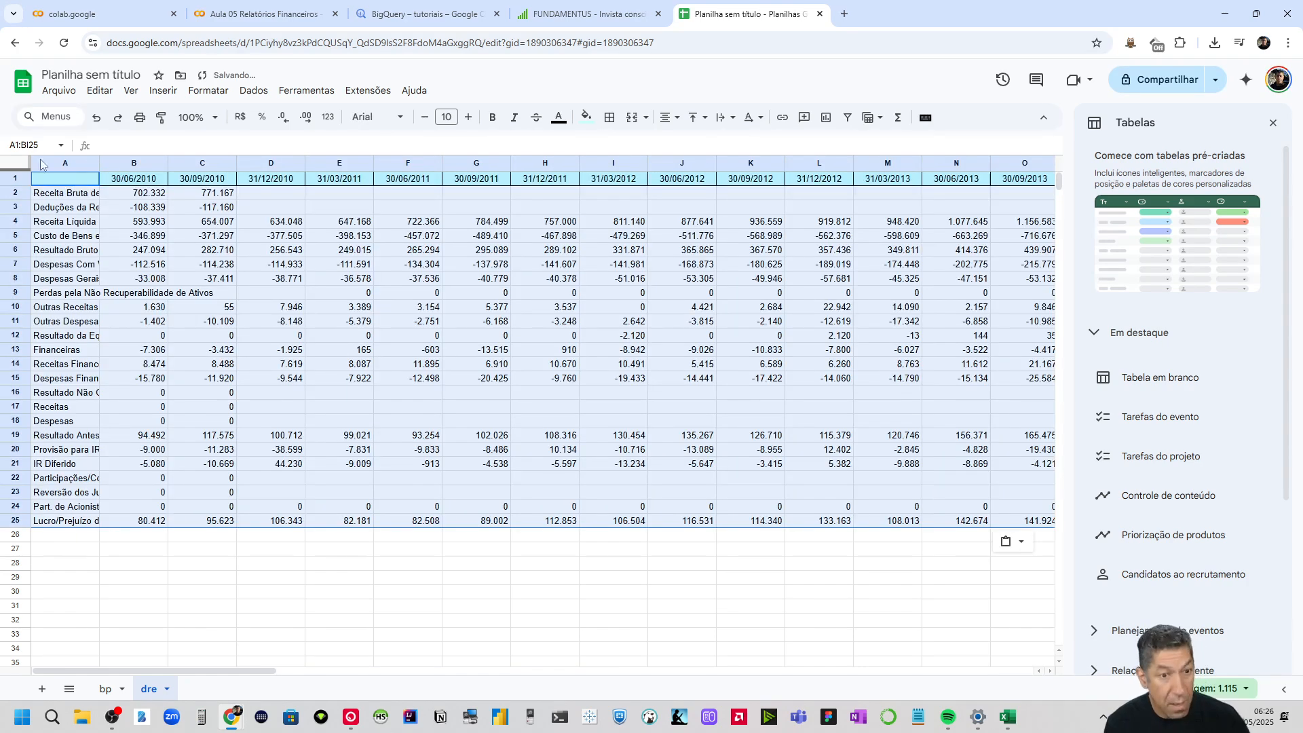
# Return to the bp sheet and name the untitled spreadsheet mdias
pyautogui.click(112, 687)
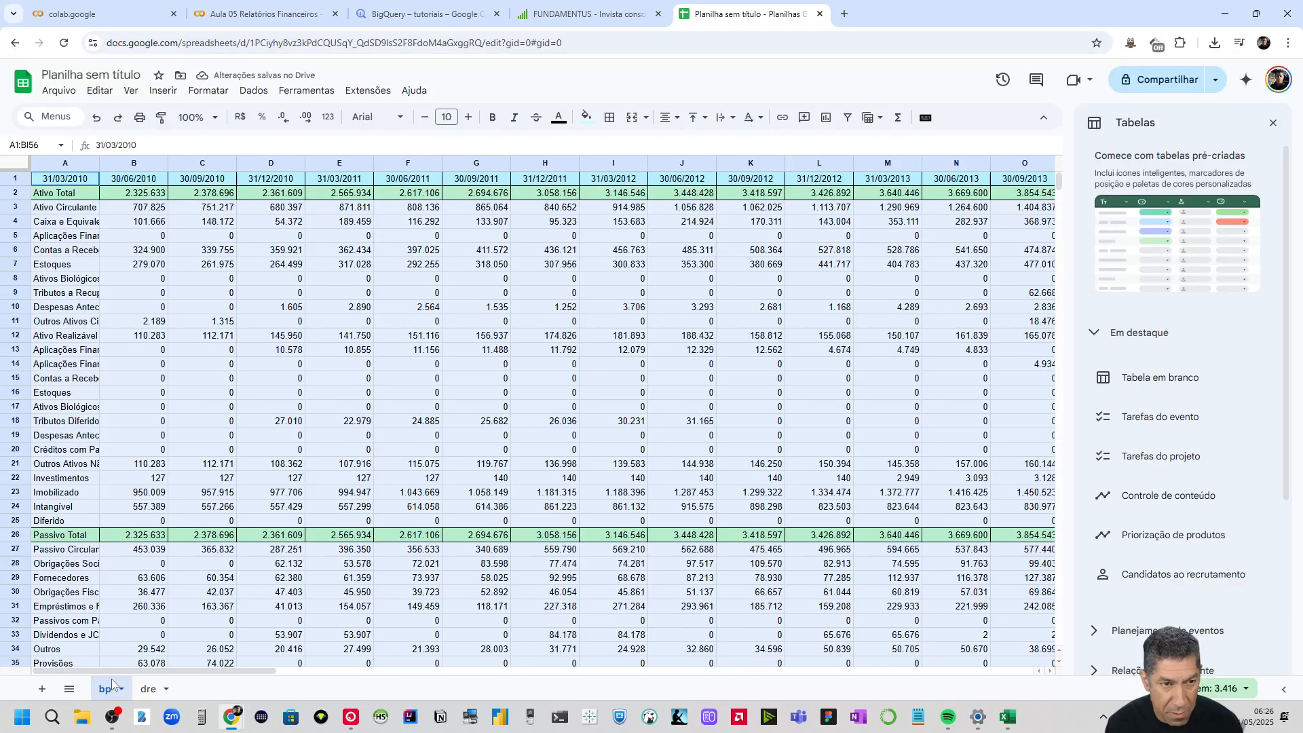
pyautogui.click(67, 74)
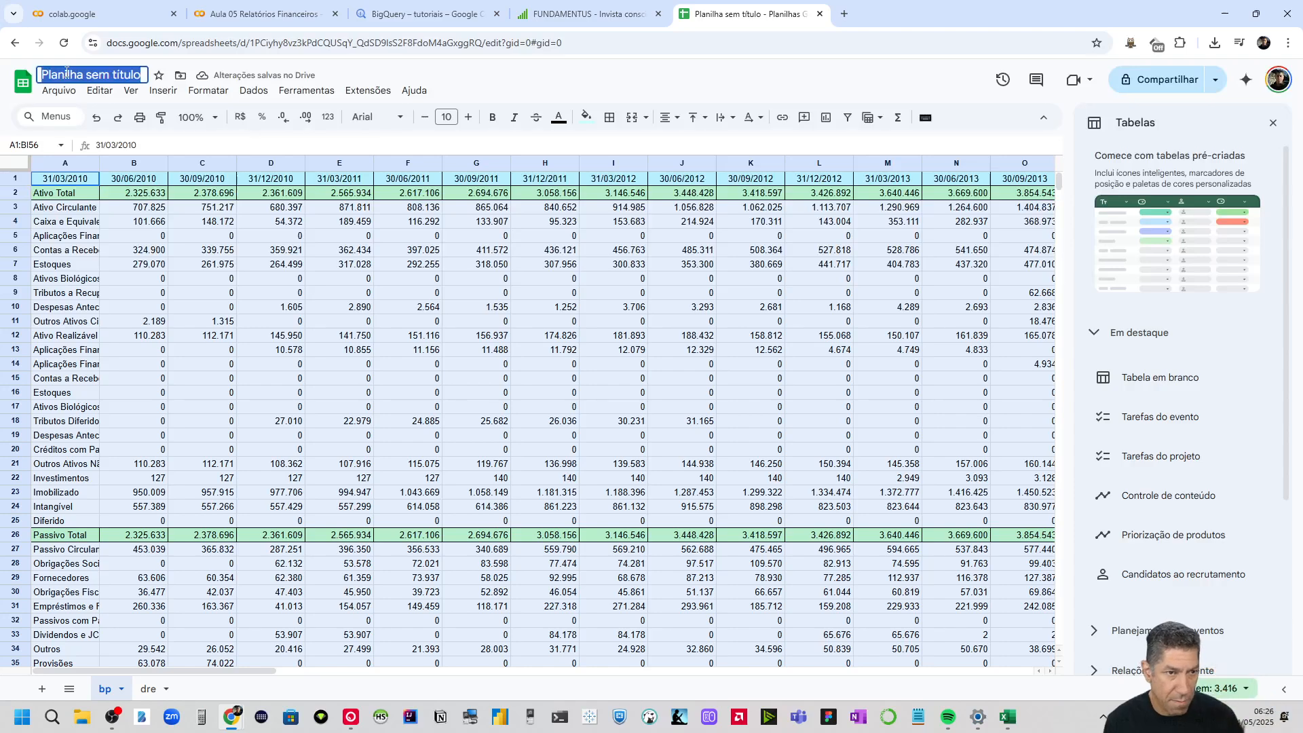
pyautogui.write('mdias')
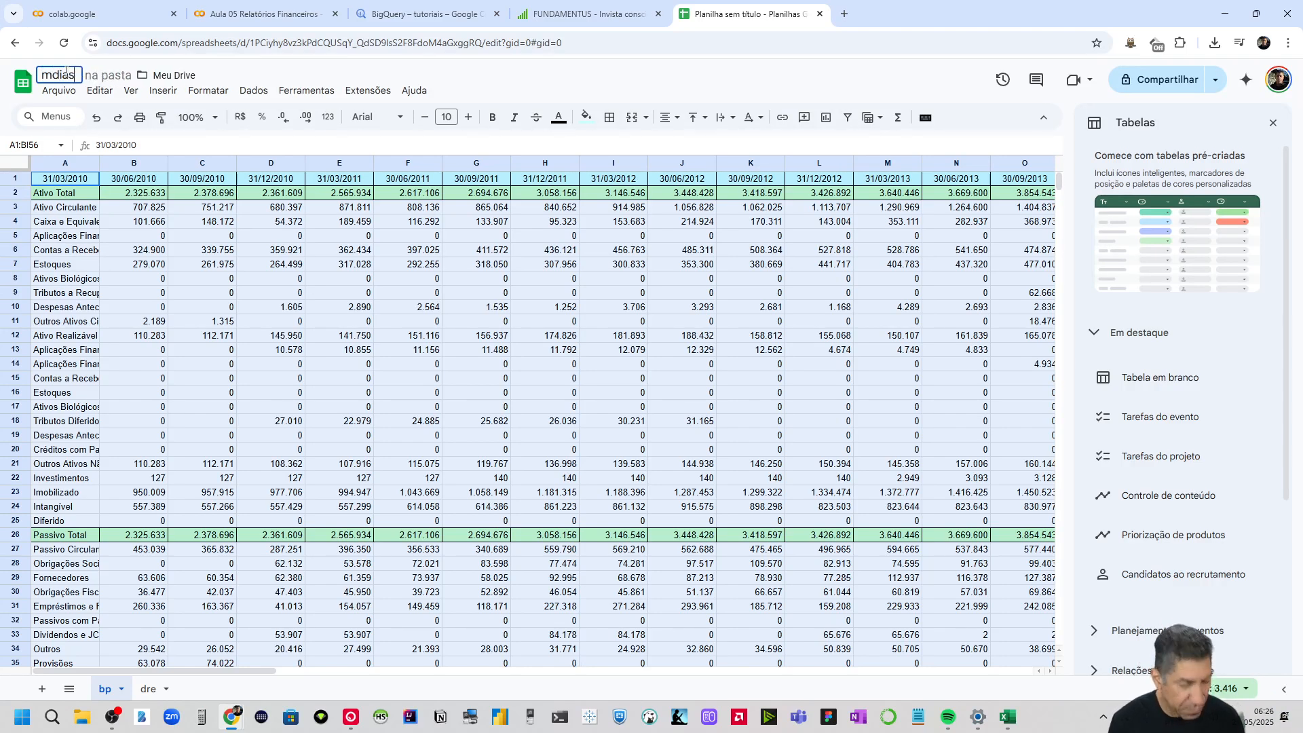
pyautogui.press('Return')
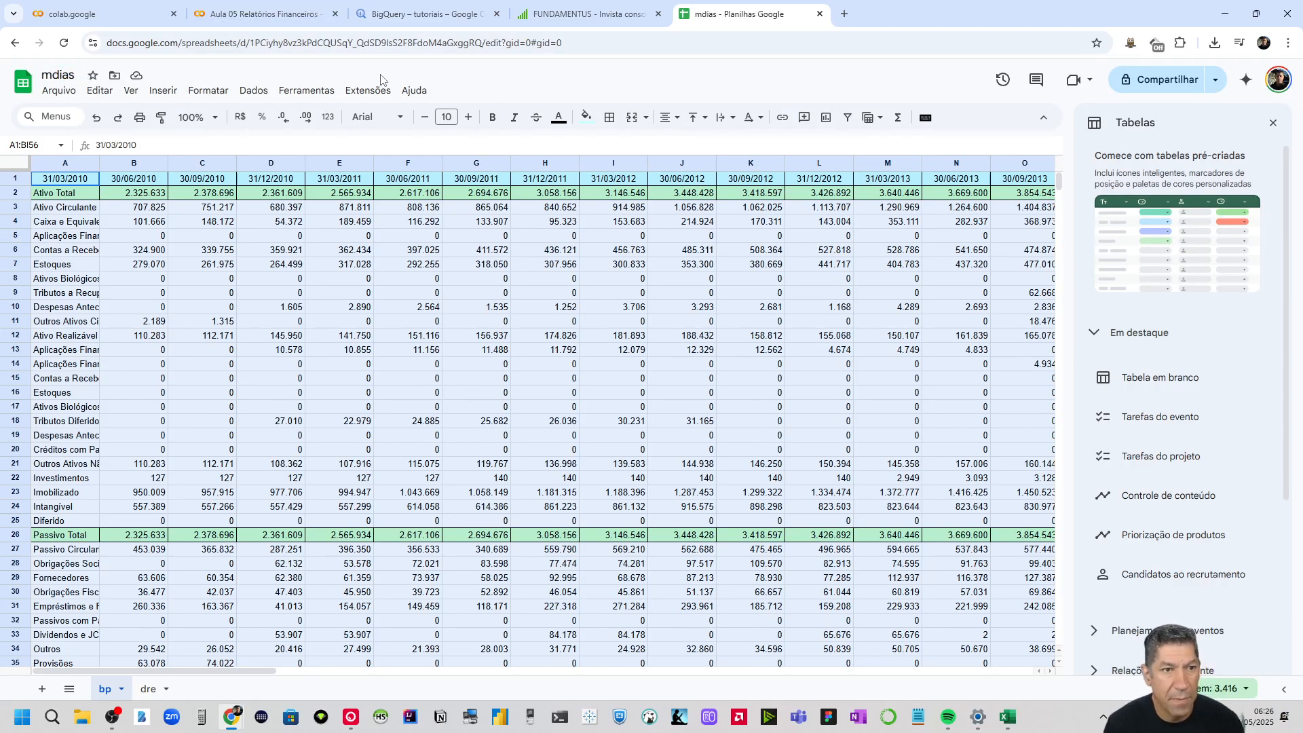
# Publish the bp sheet to the web as comma-separated values, select its generated link and close the publishing dialog
pyautogui.click(58, 91)
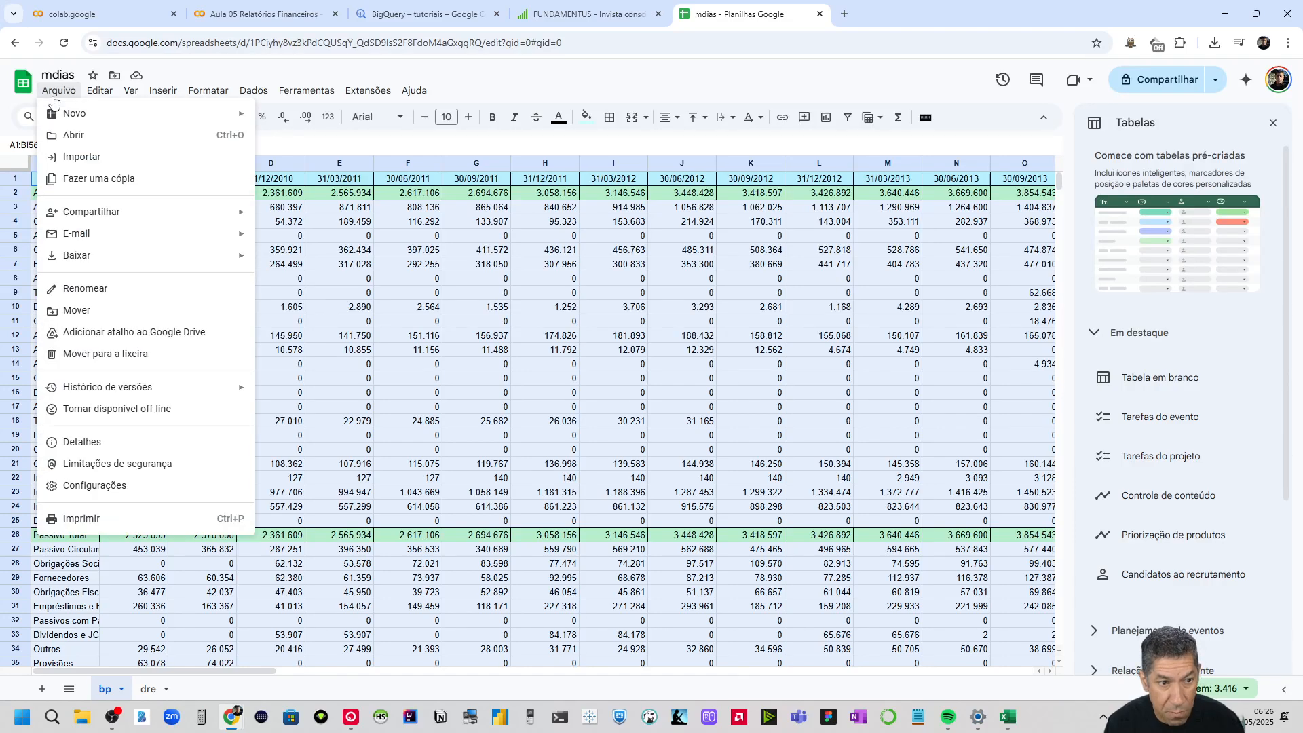
pyautogui.moveTo(143, 212)
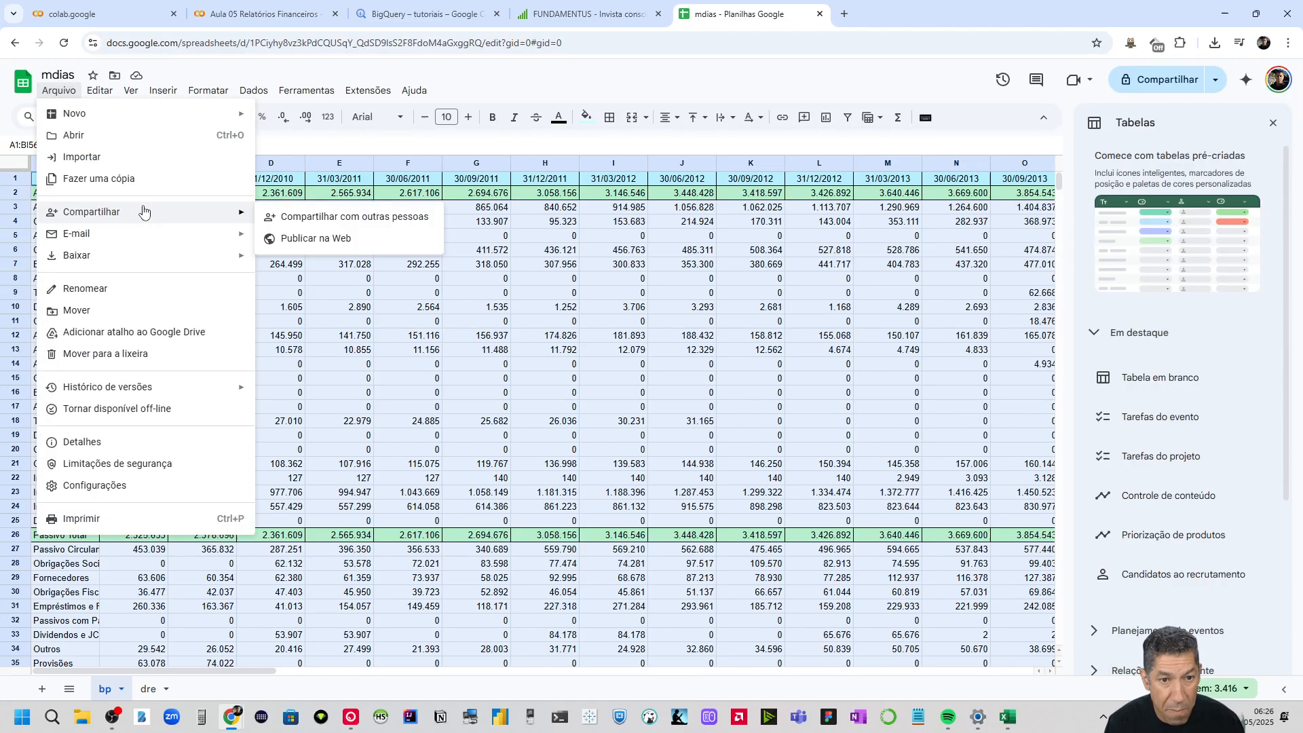
pyautogui.click(271, 237)
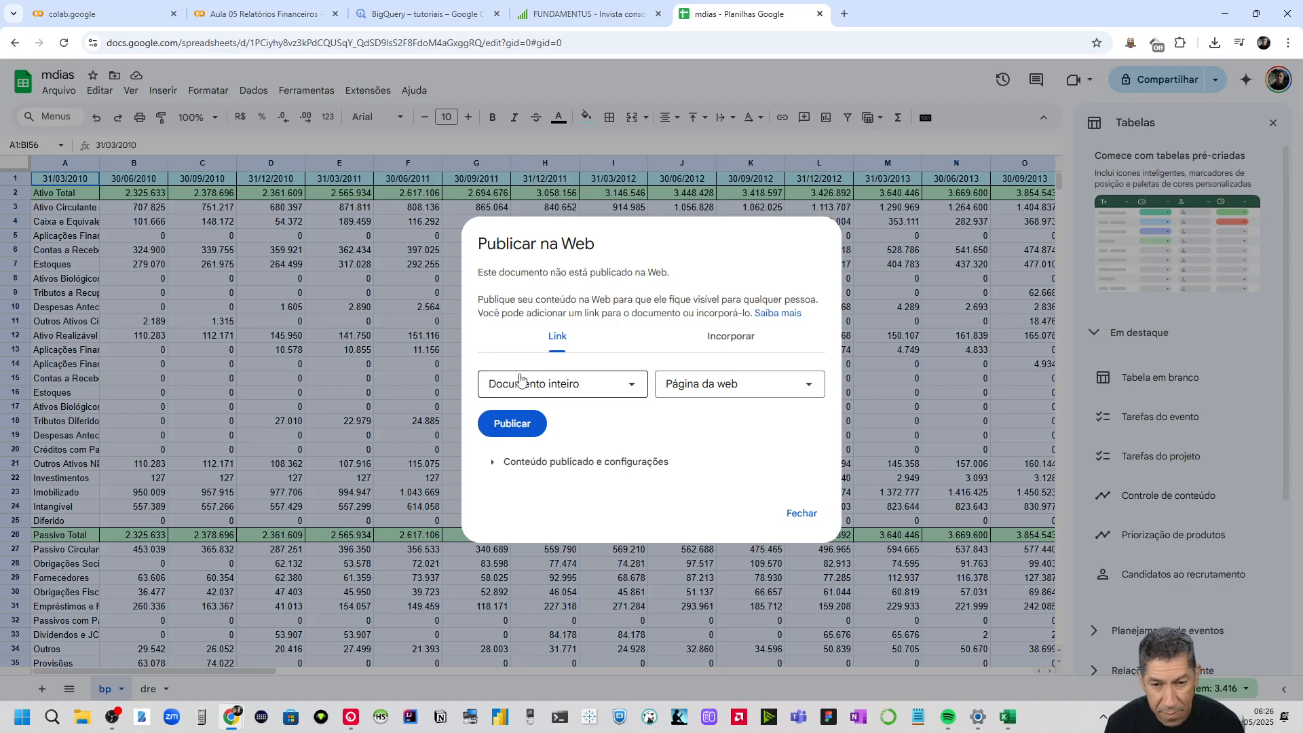
pyautogui.click(528, 392)
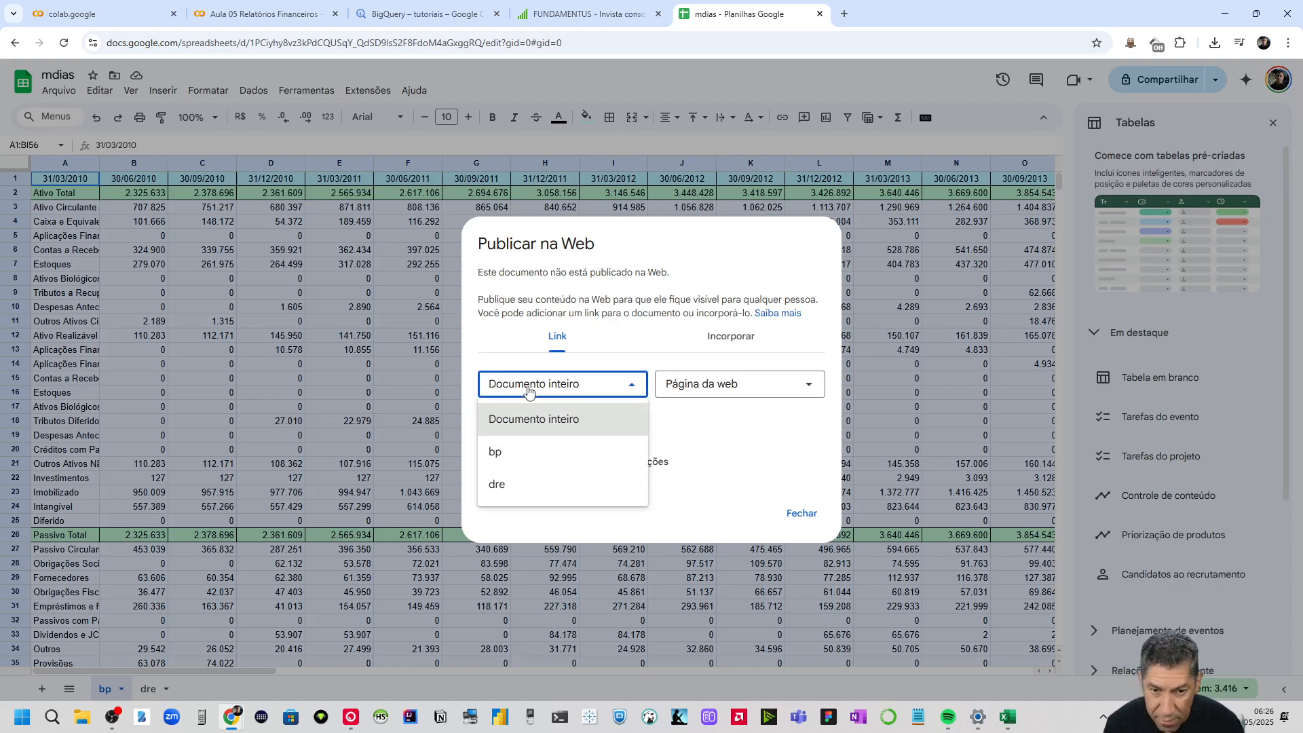
pyautogui.click(529, 459)
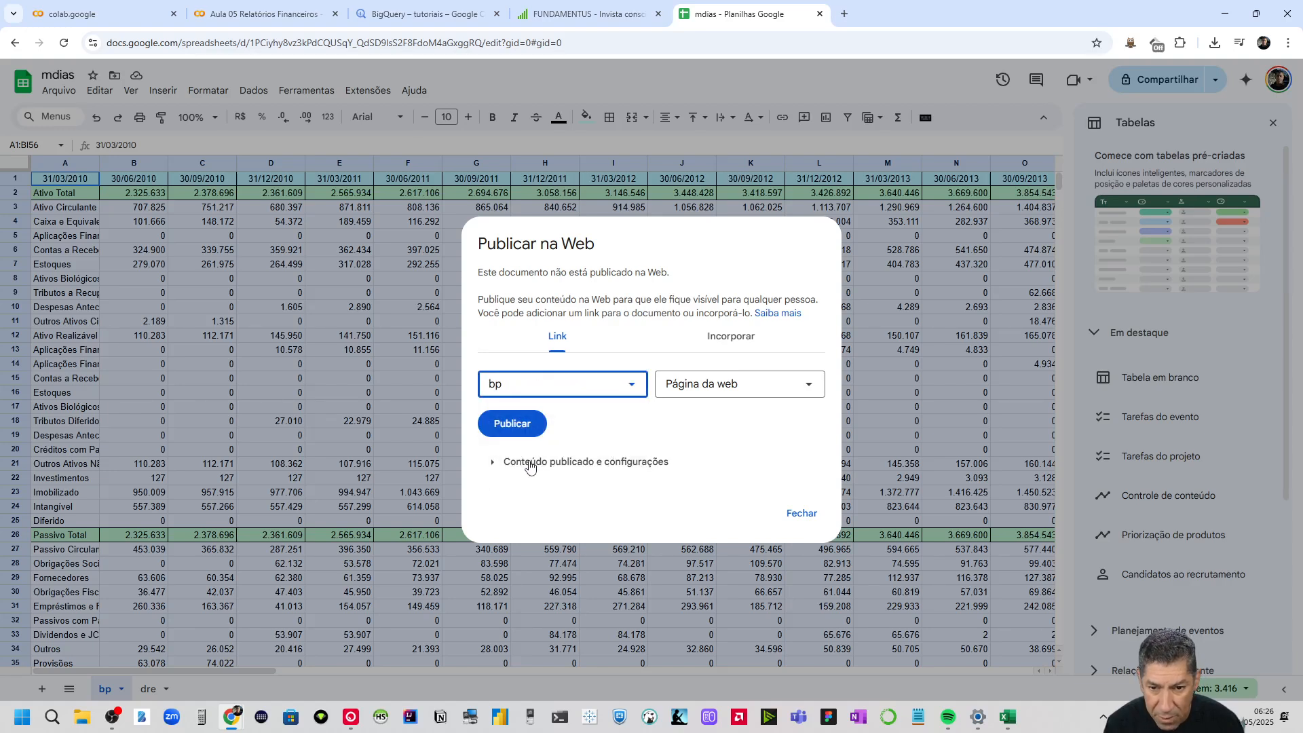
pyautogui.click(696, 386)
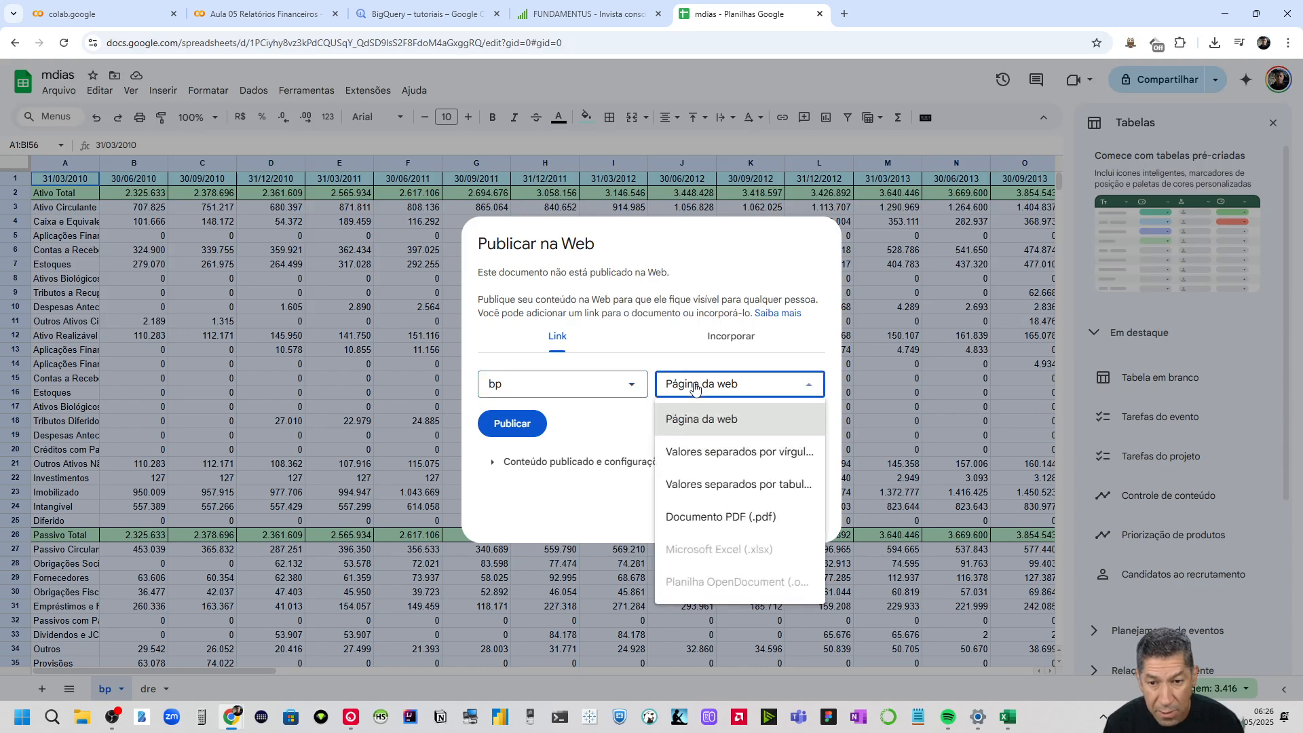
pyautogui.click(740, 453)
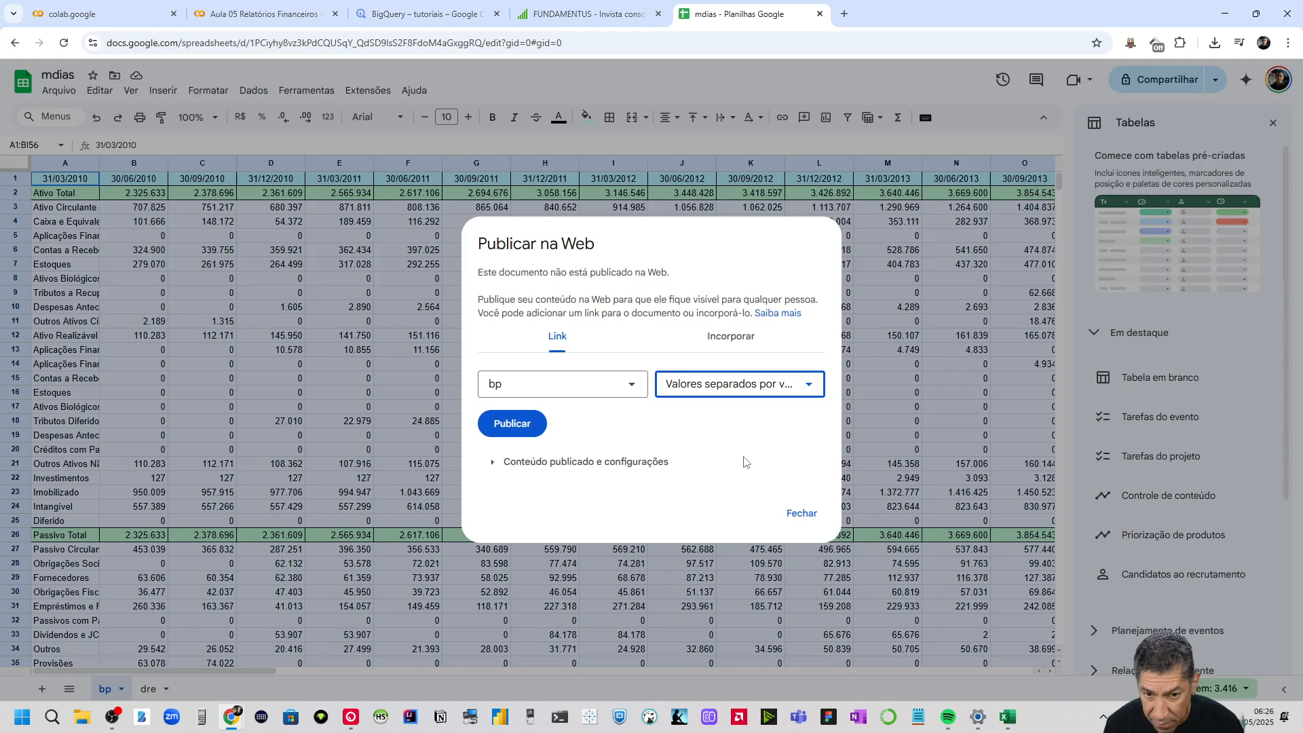
pyautogui.click(520, 426)
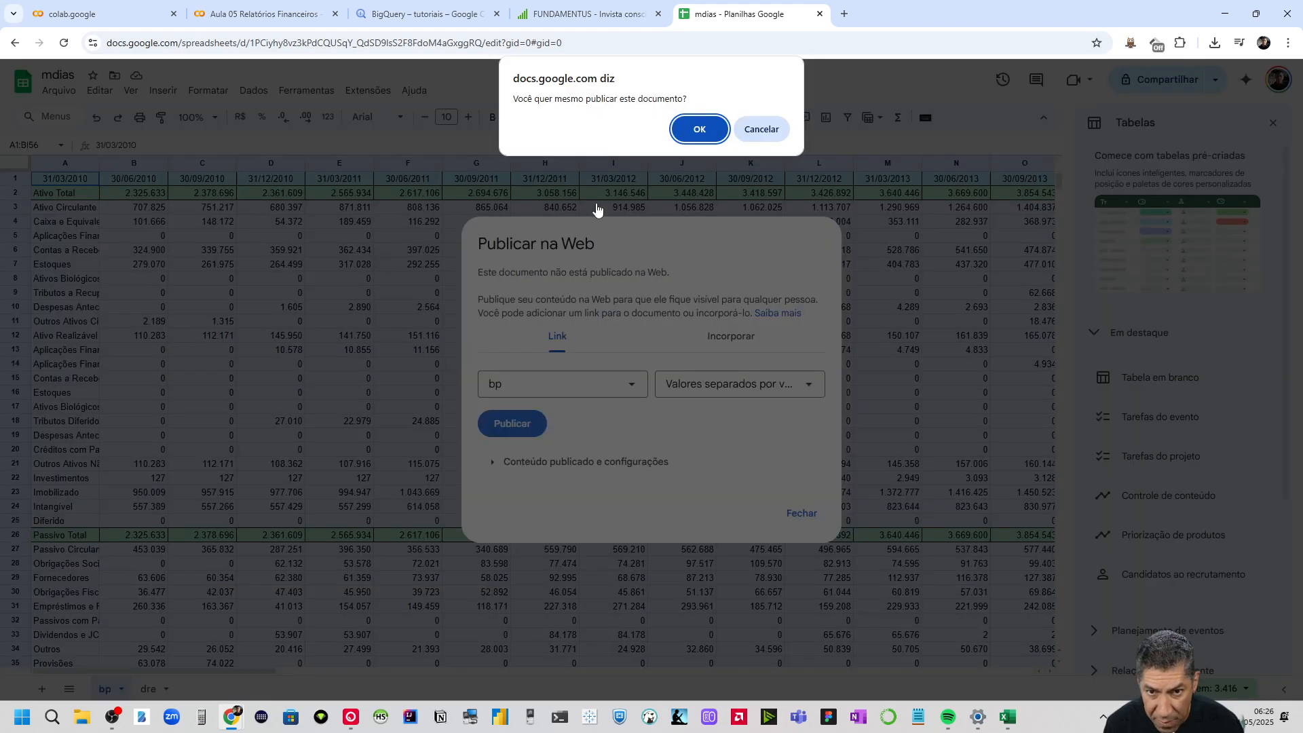
pyautogui.click(695, 131)
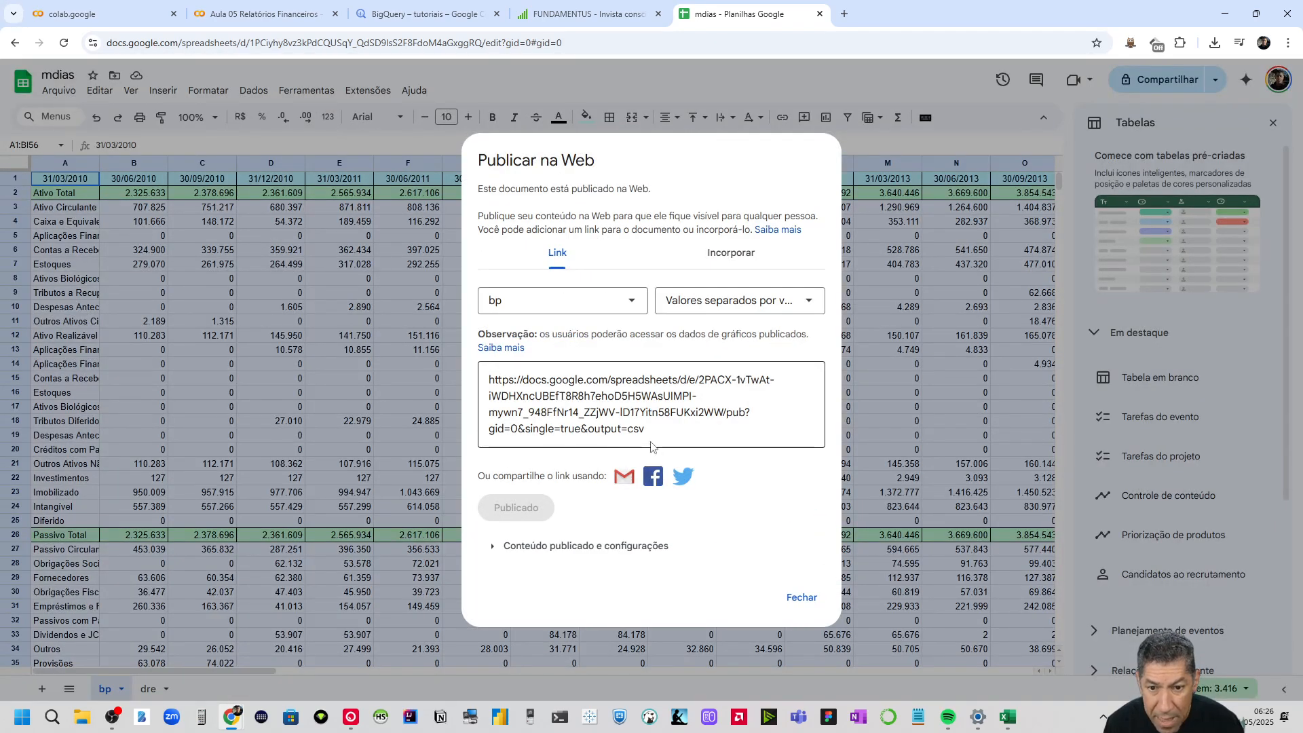
pyautogui.click(651, 445)
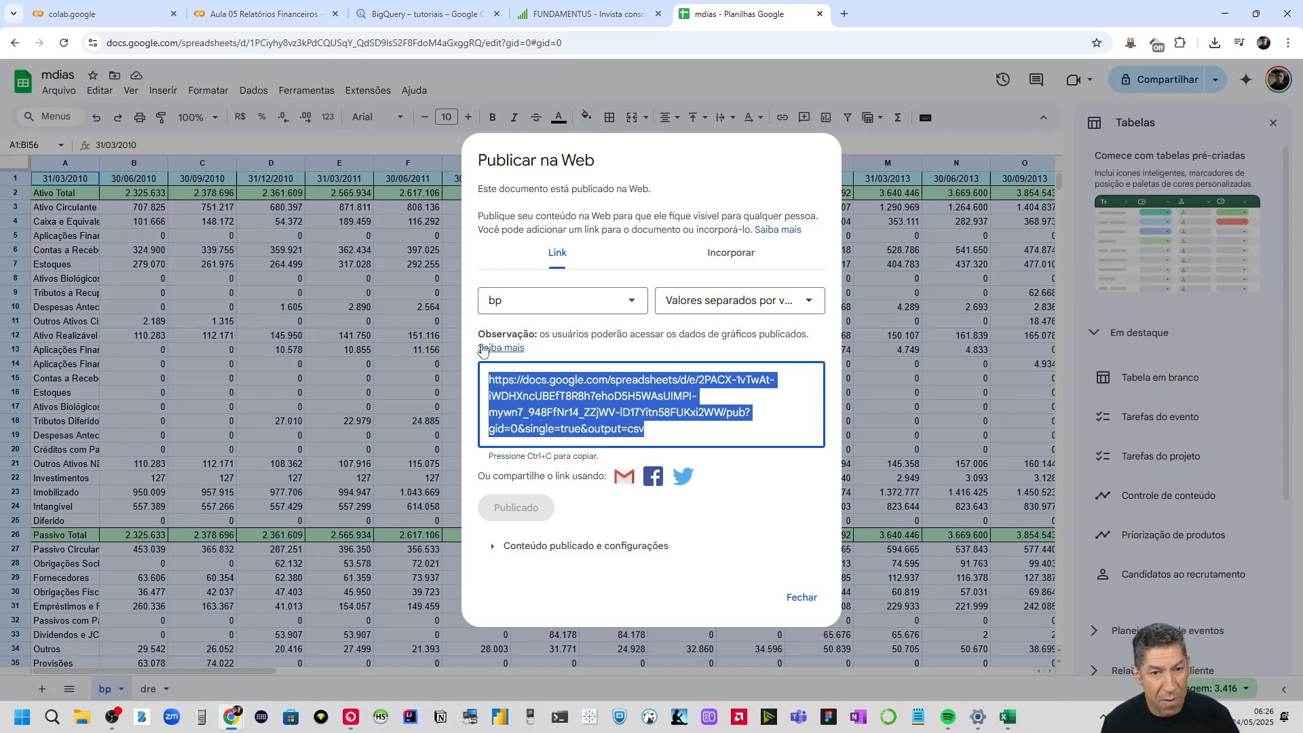
pyautogui.click(805, 599)
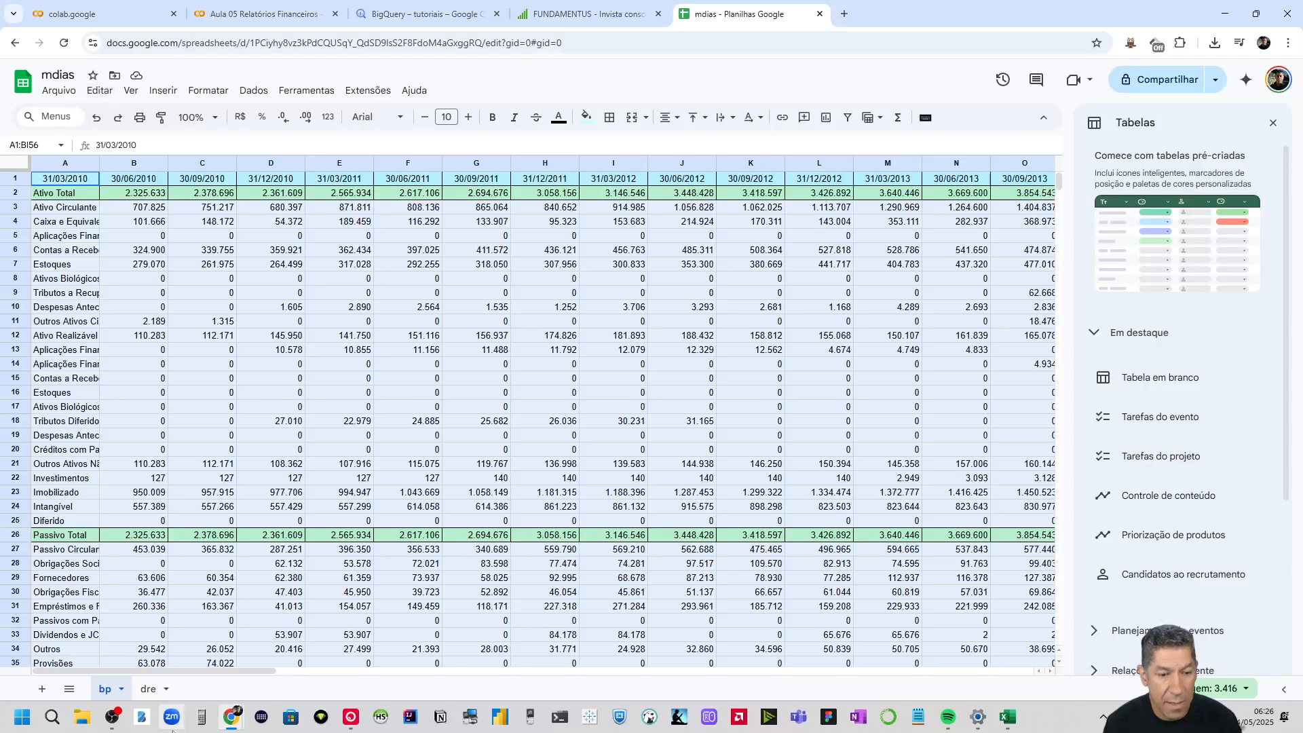
# Publish the dre sheet to the web as comma-separated values and select its generated link
pyautogui.click(148, 689)
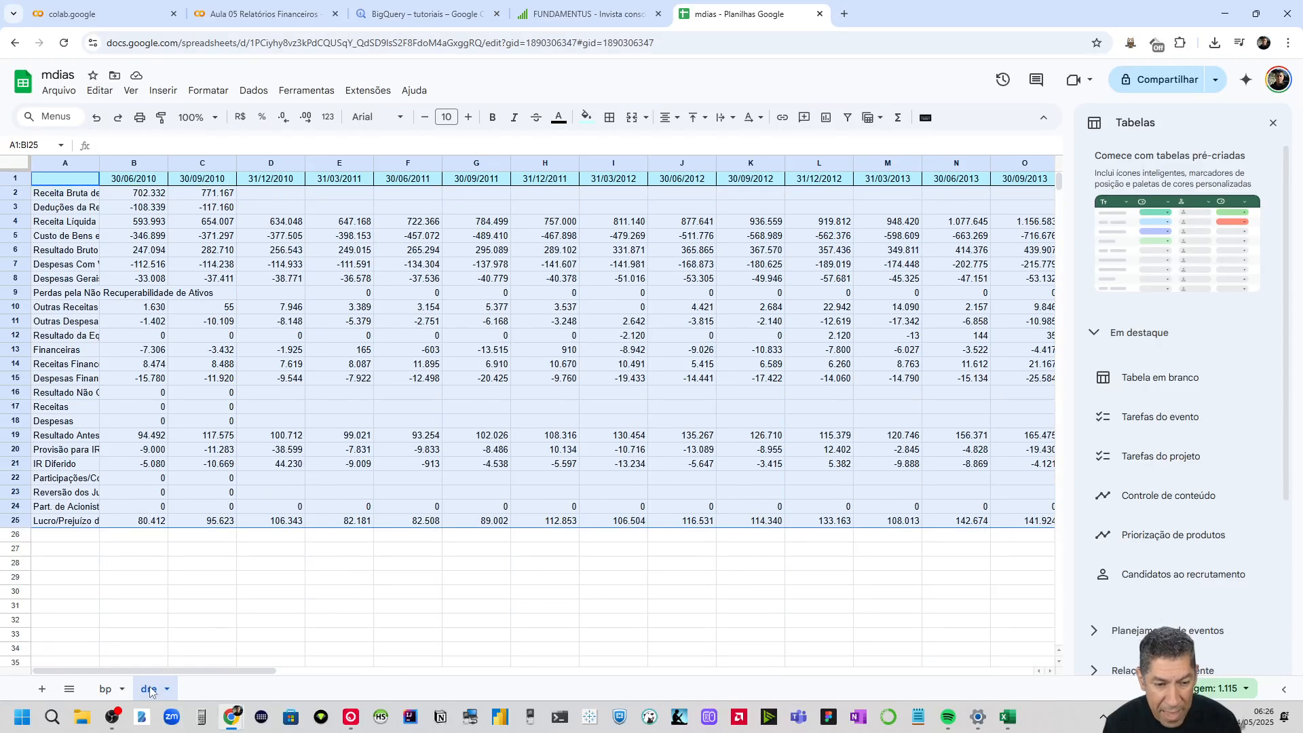
pyautogui.click(63, 95)
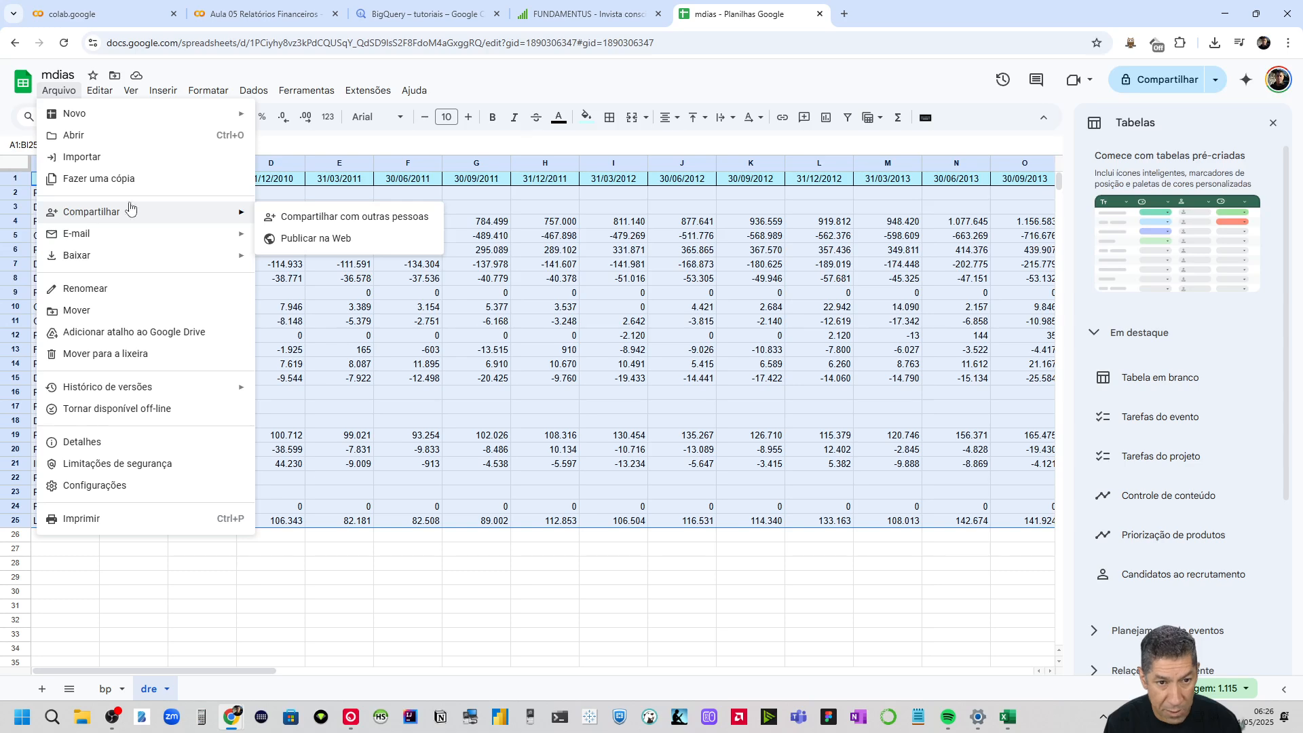
pyautogui.moveTo(232, 212)
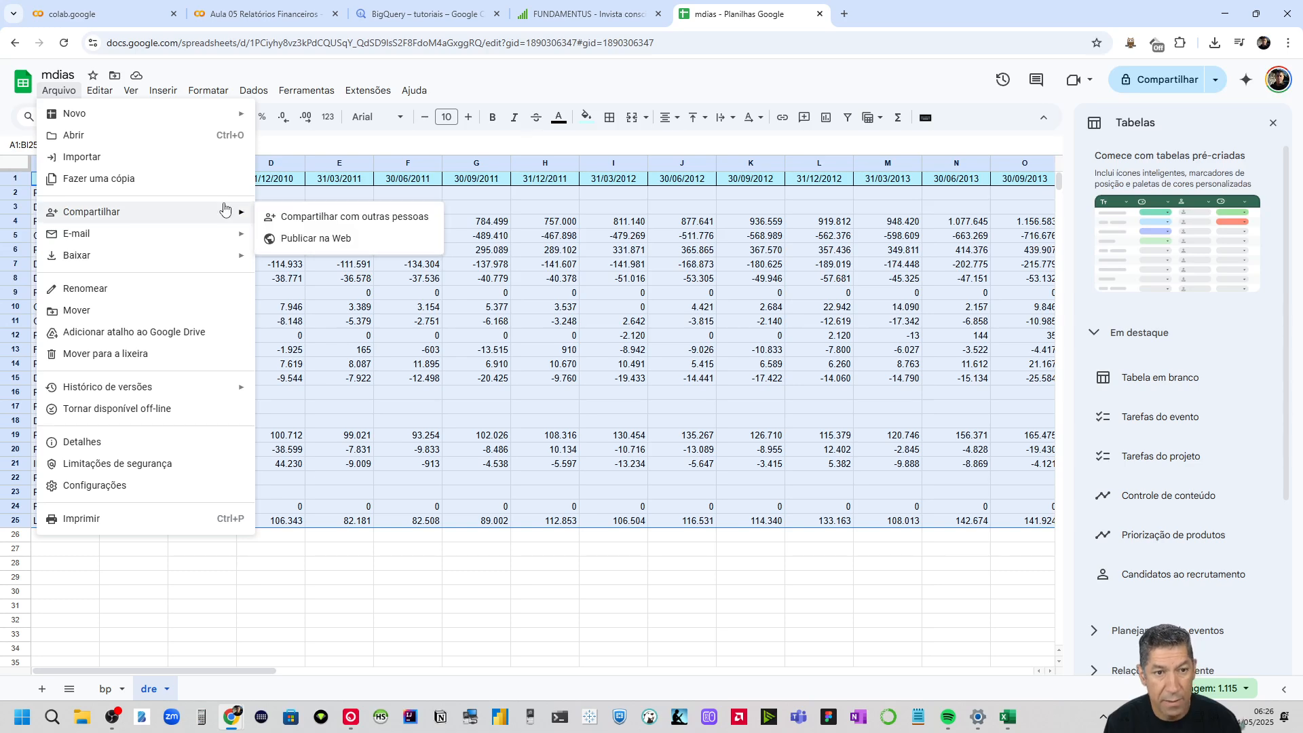
pyautogui.click(314, 239)
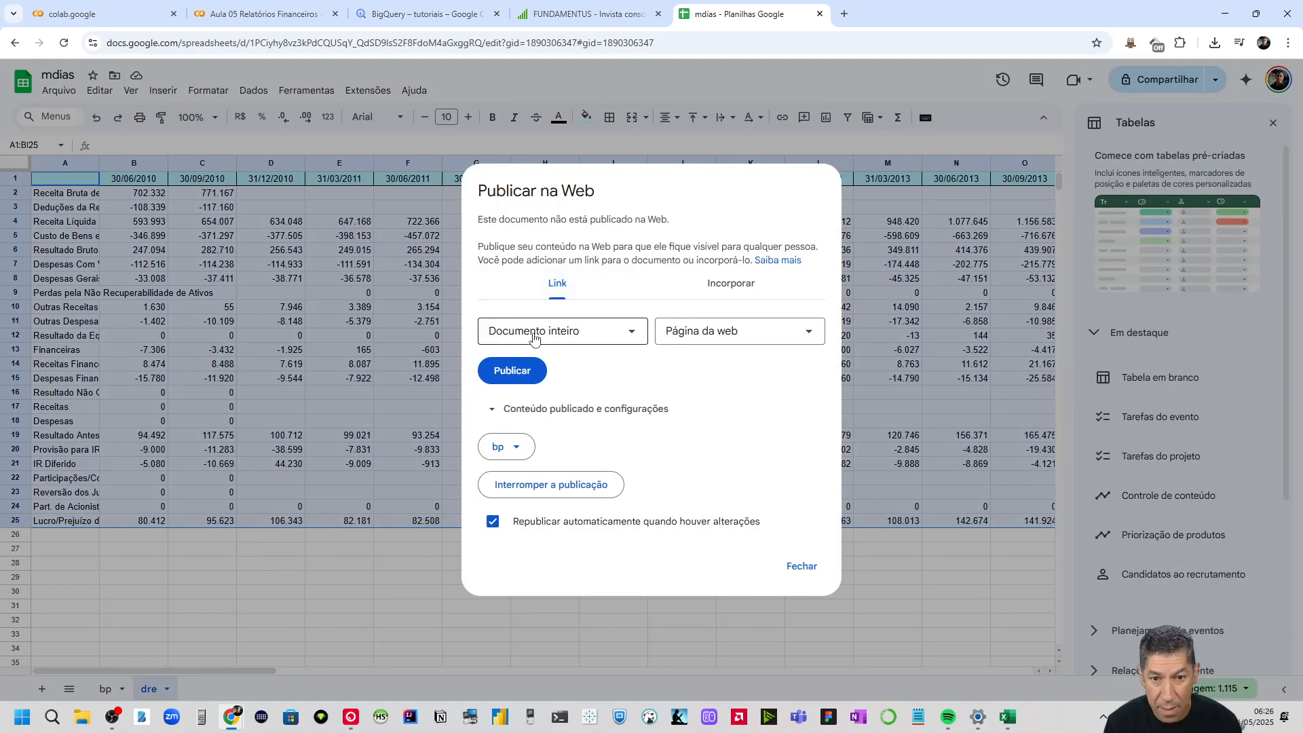
pyautogui.click(533, 337)
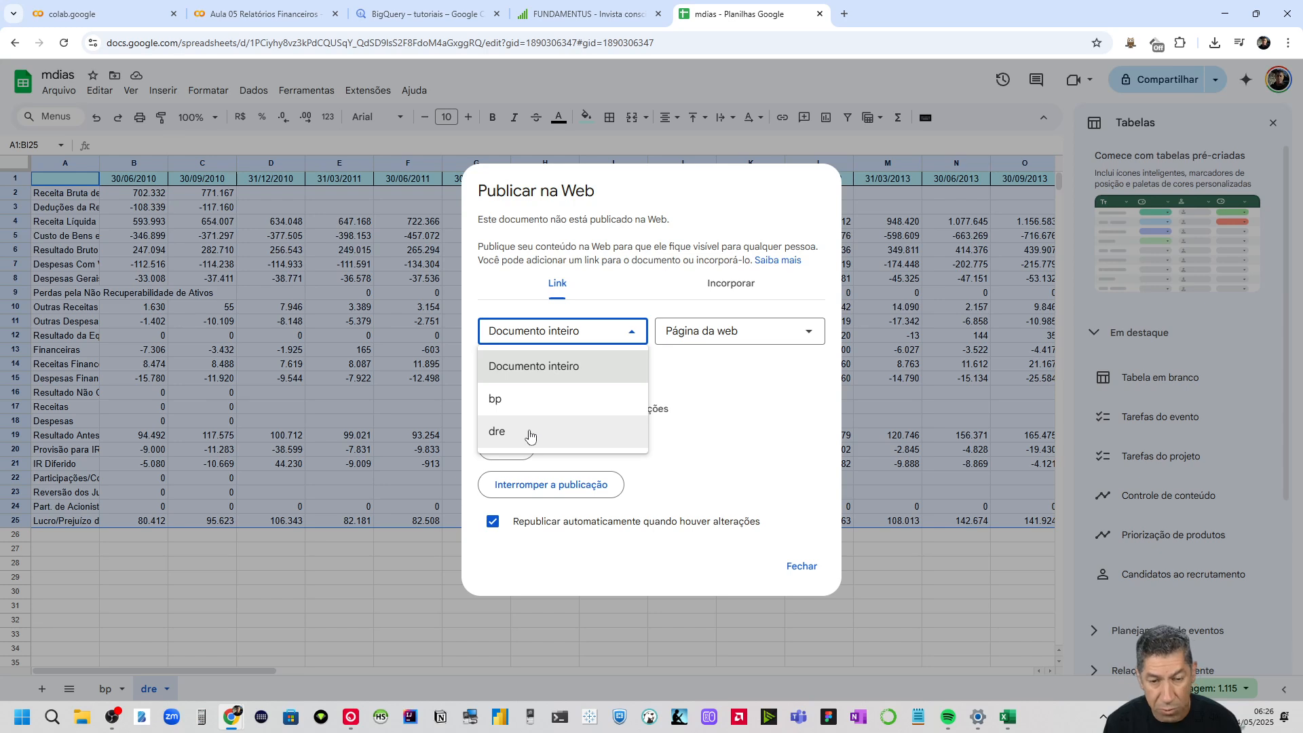
pyautogui.click(531, 435)
pyautogui.click(722, 333)
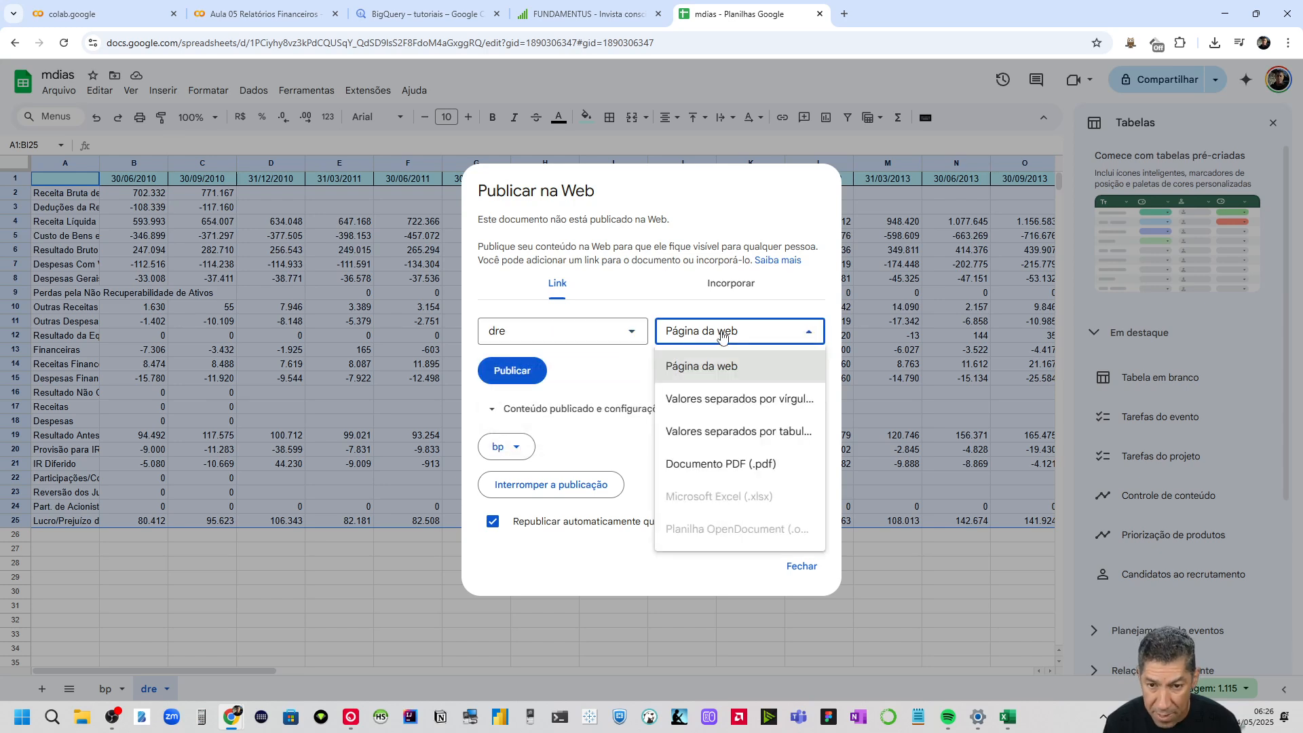
pyautogui.click(713, 405)
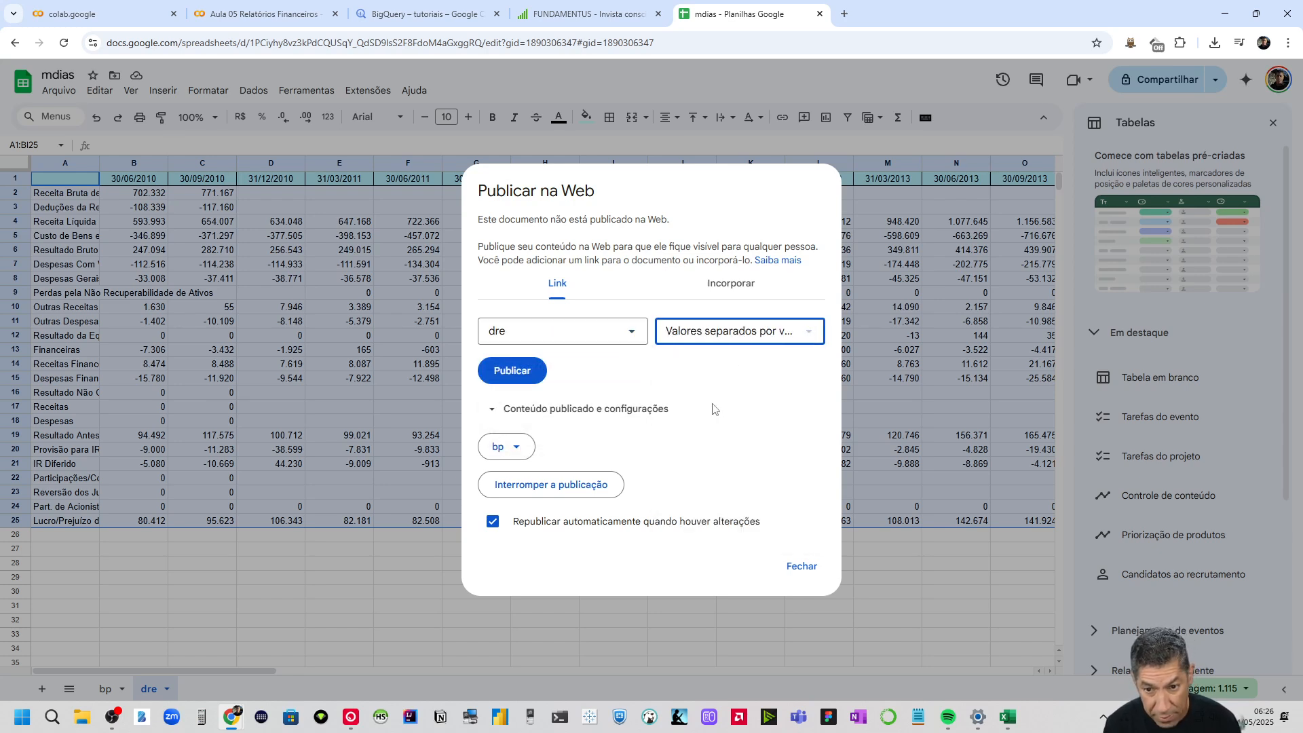
pyautogui.click(515, 372)
pyautogui.click(689, 123)
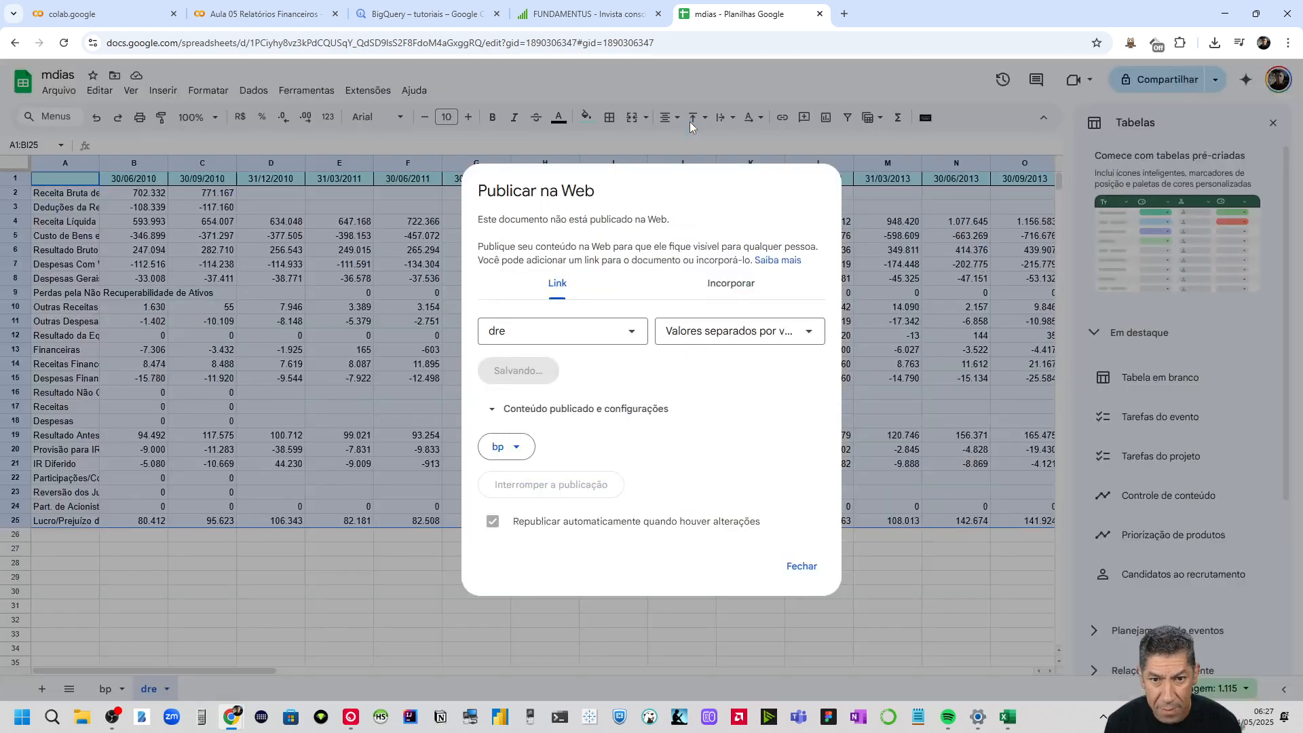
pyautogui.click(711, 371)
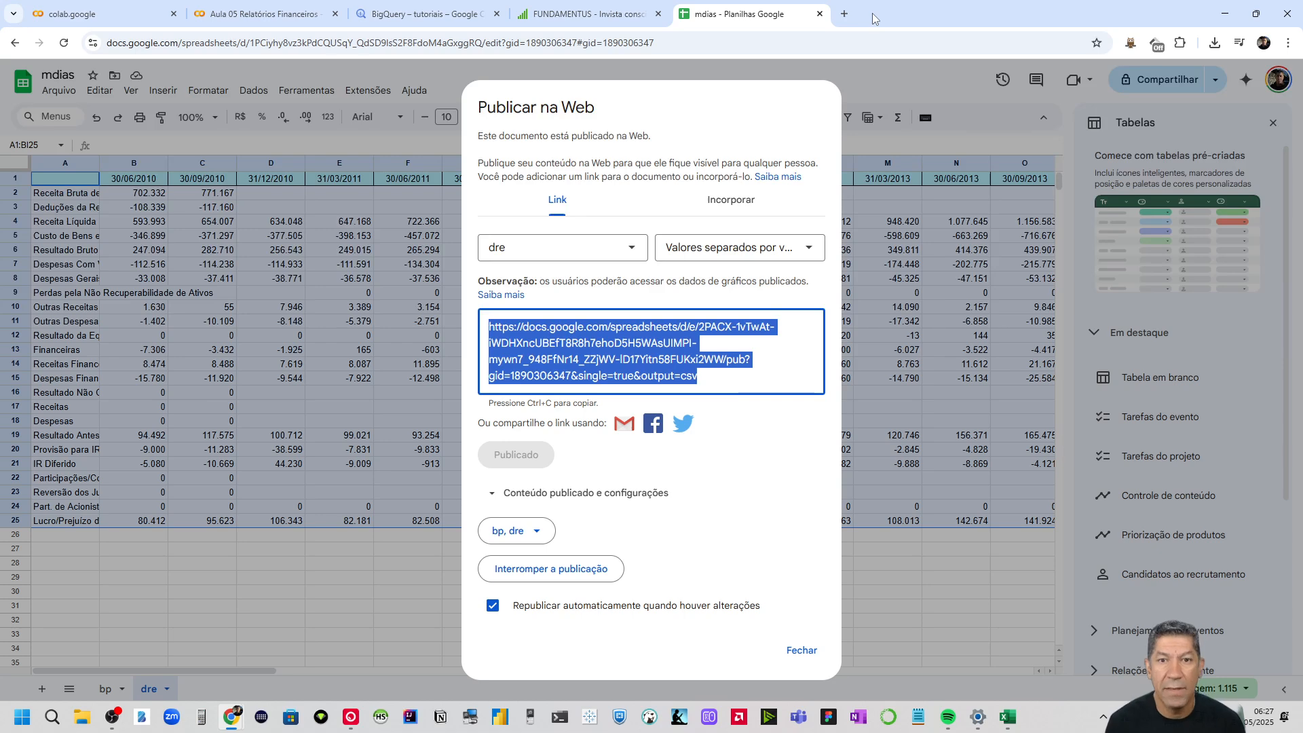
# In the Aula 05 Relatórios Financeiros Colab notebook, add a code cell loading a published Google Sheets CSV link into bp with pd.read_csv, followed by bp.head()
pyautogui.click(277, 7)
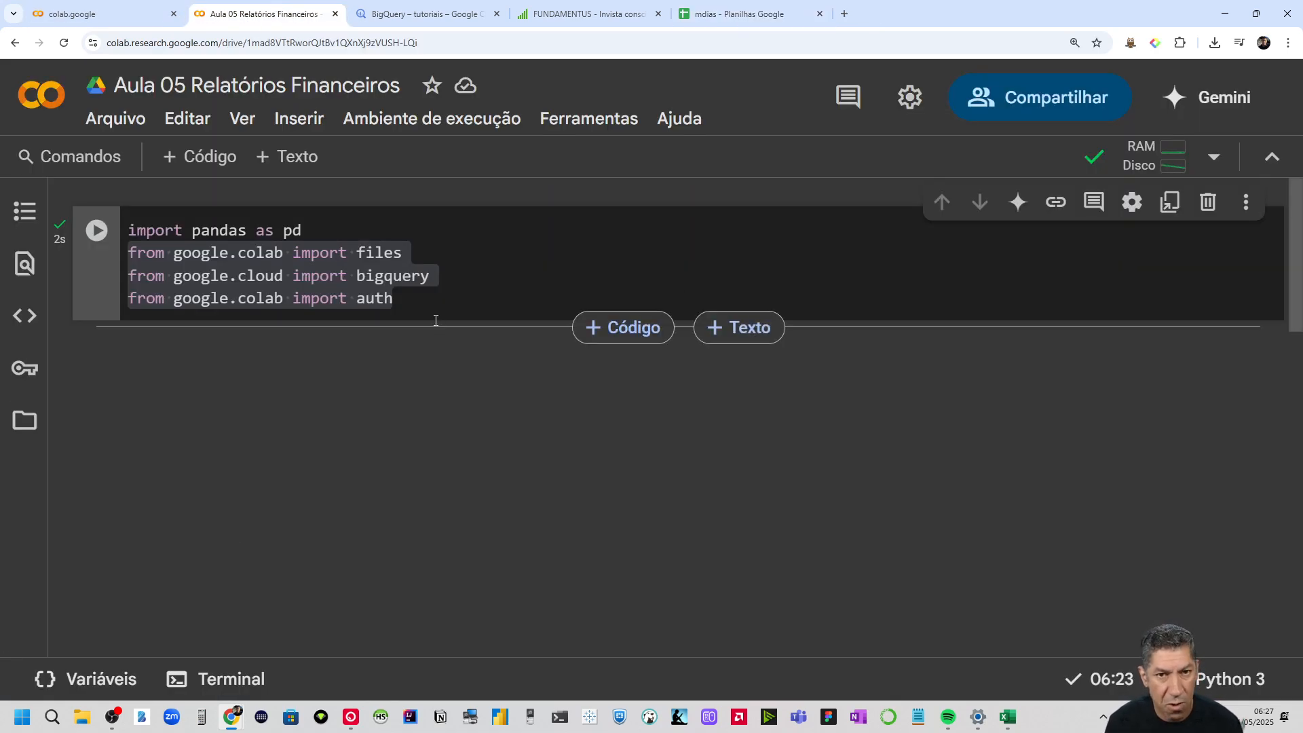
pyautogui.click(653, 330)
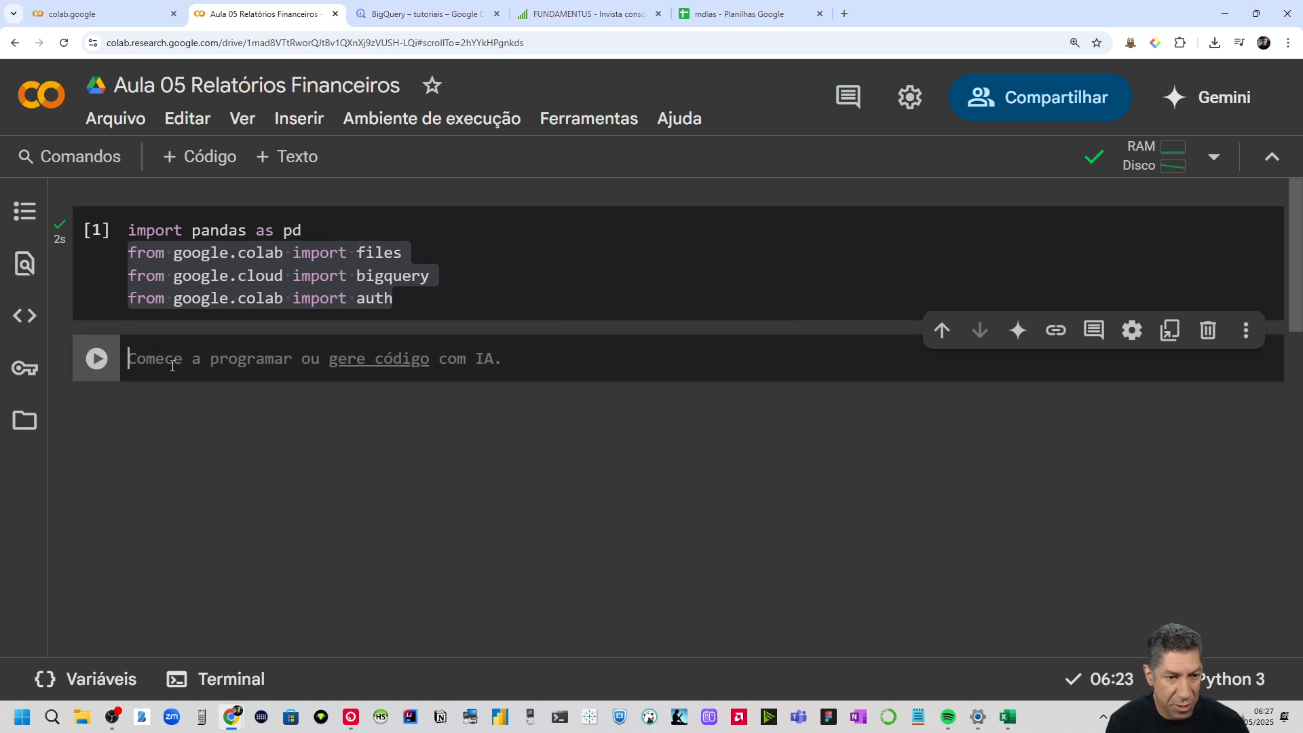
pyautogui.hotkey('ctrl', 'v')
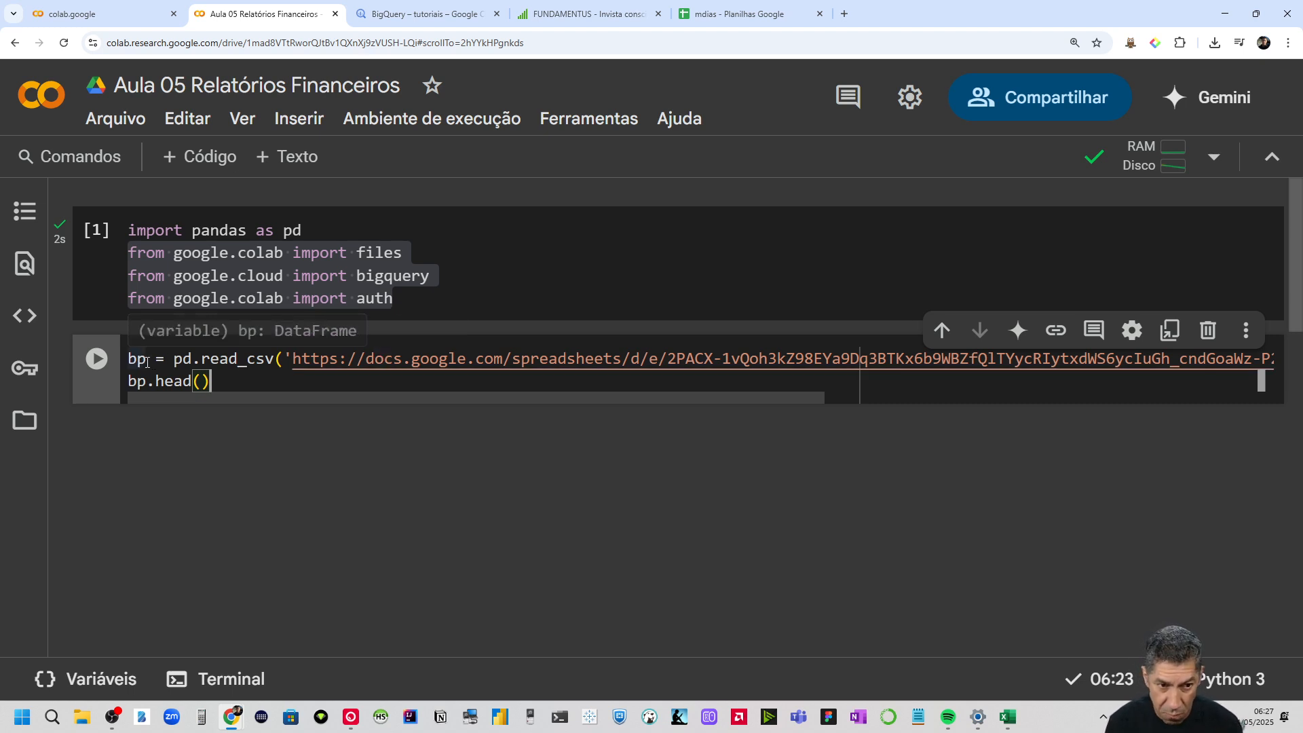
pyautogui.moveTo(146, 359); pyautogui.dragTo(128, 359)
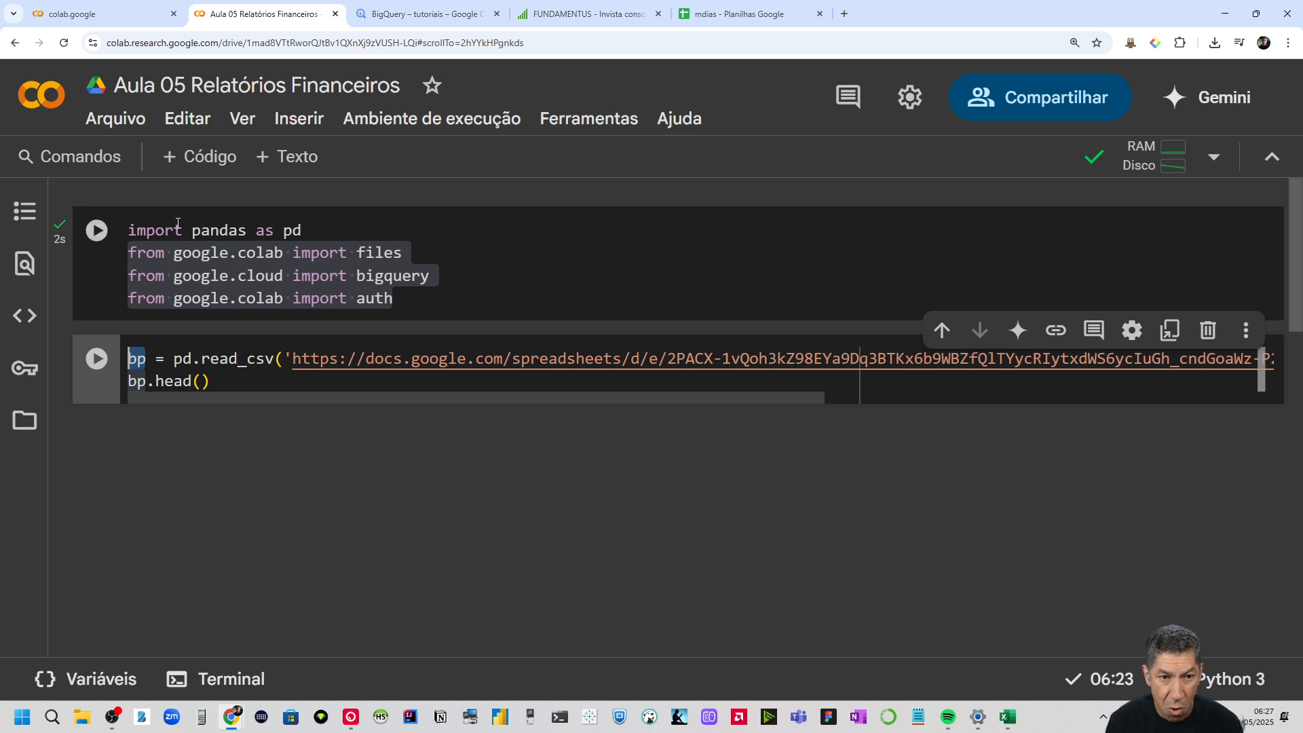
pyautogui.moveTo(323, 230); pyautogui.dragTo(127, 229)
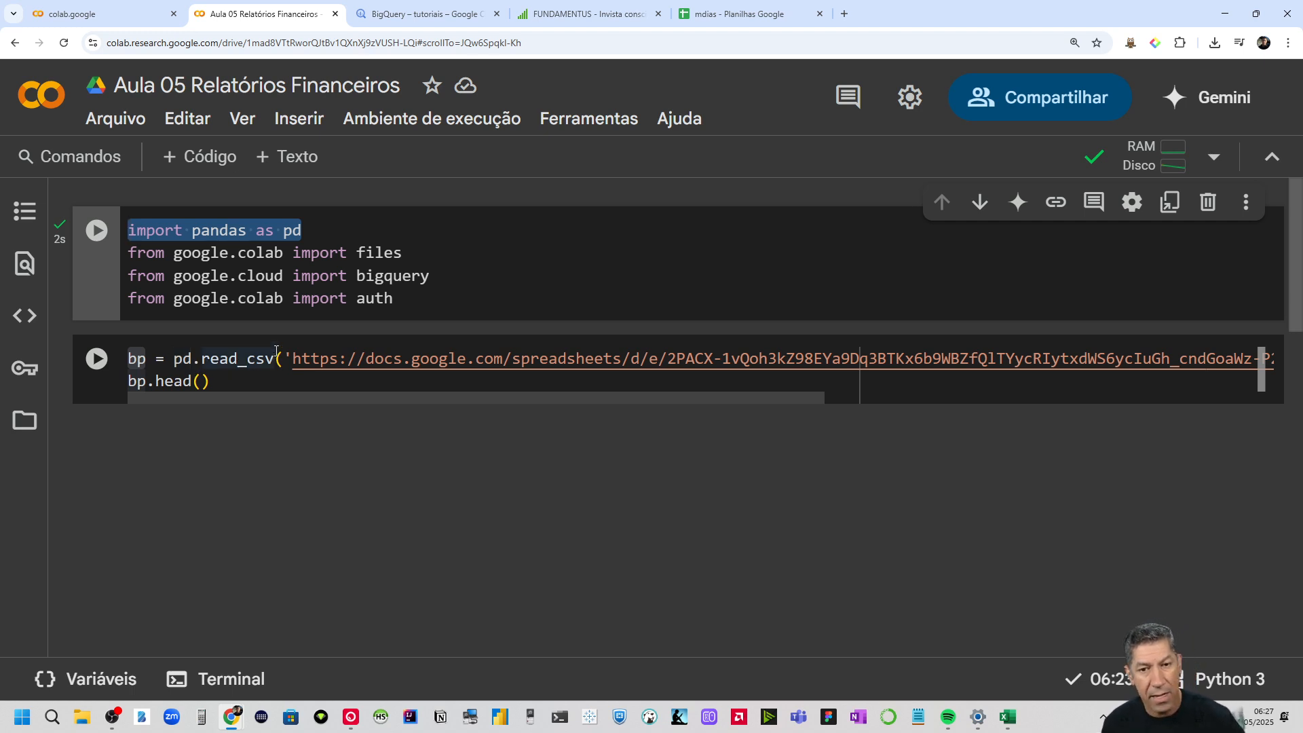
pyautogui.moveTo(296, 359); pyautogui.dragTo(1108, 360)
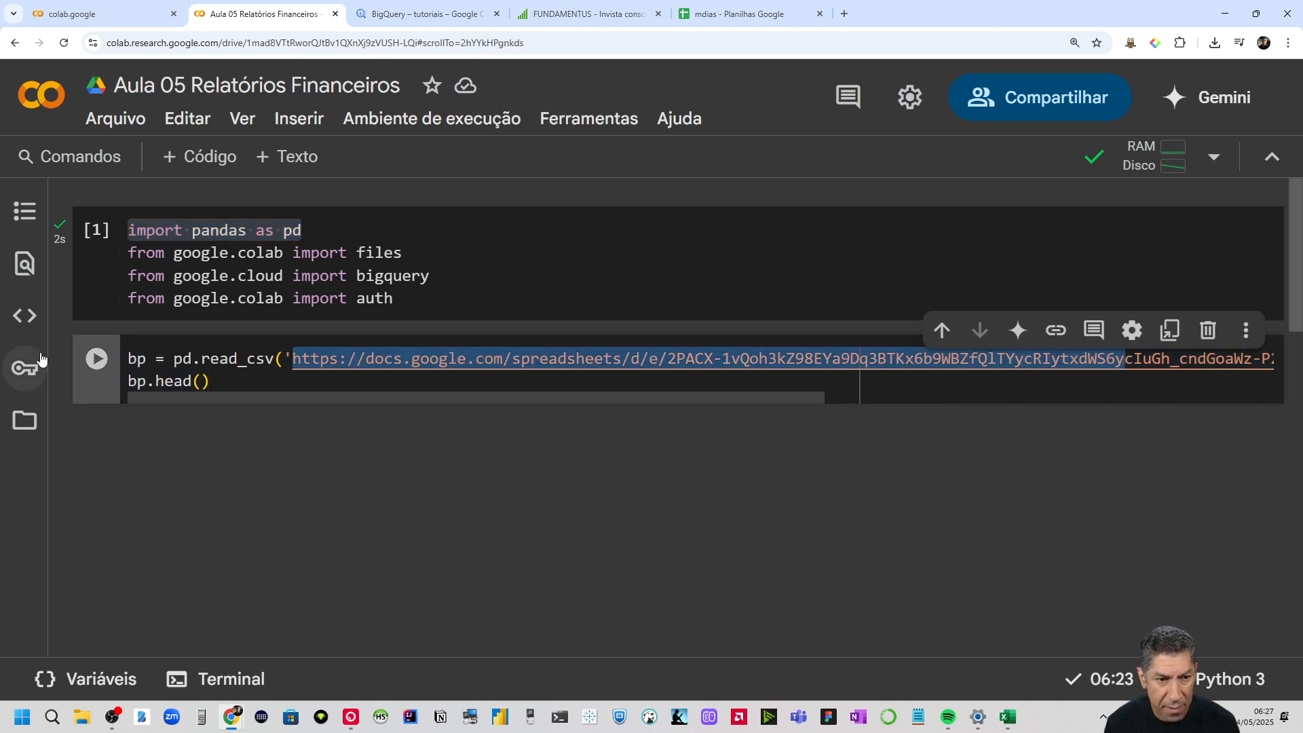
# Run the read_csv cell and review the date columns and account rows in its output
pyautogui.click(99, 360)
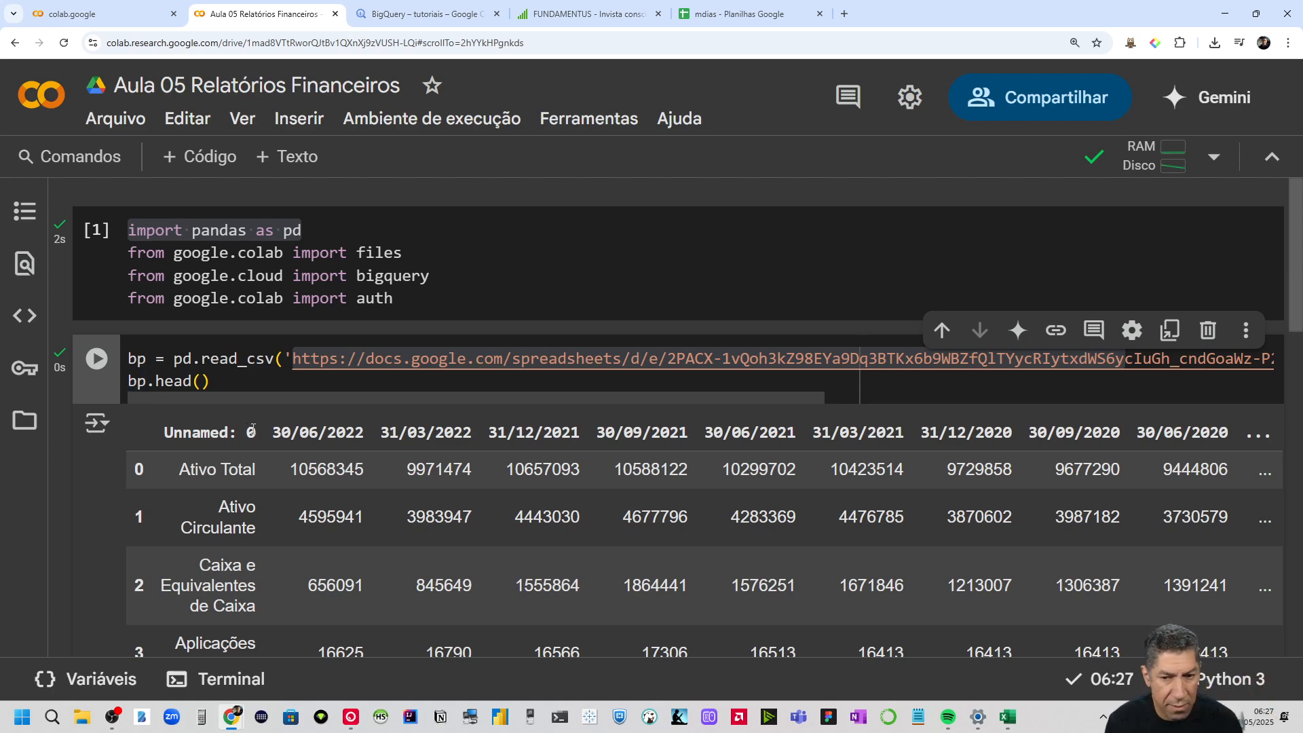
pyautogui.scroll(-2, 252, 430)
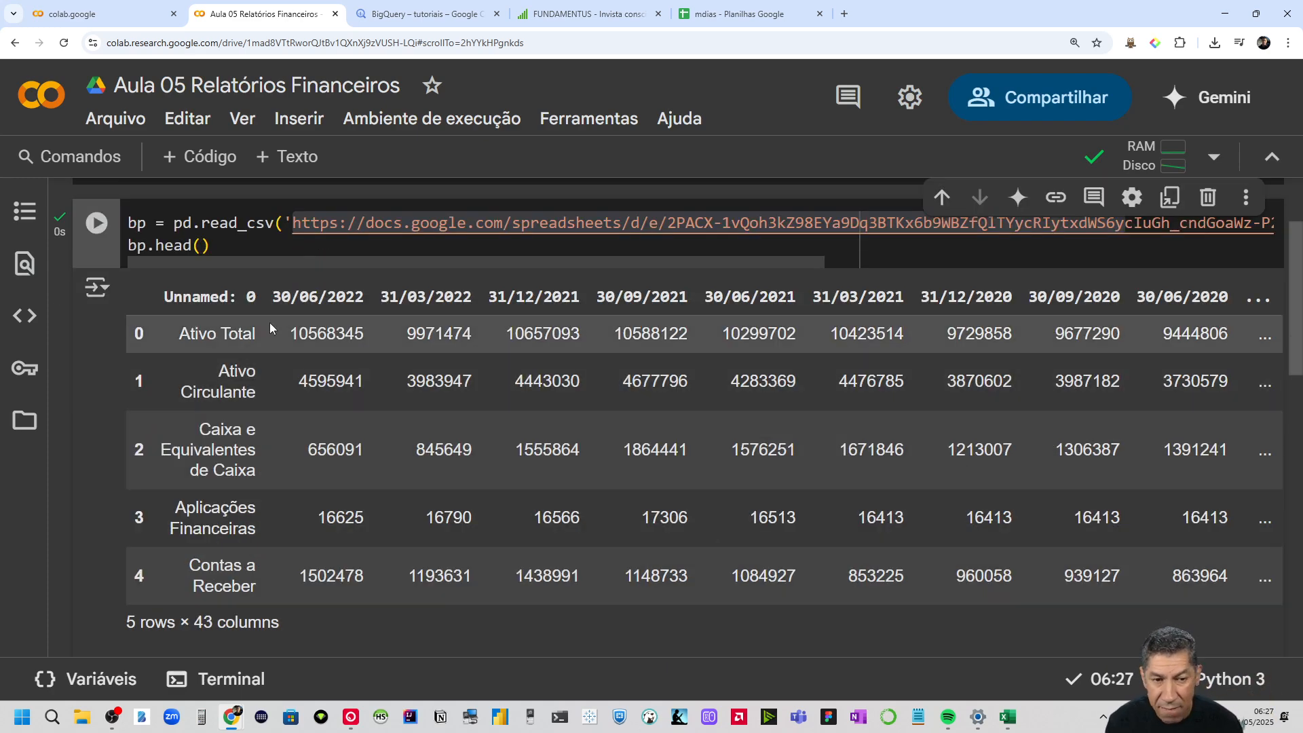
pyautogui.moveTo(281, 297); pyautogui.dragTo(1120, 300)
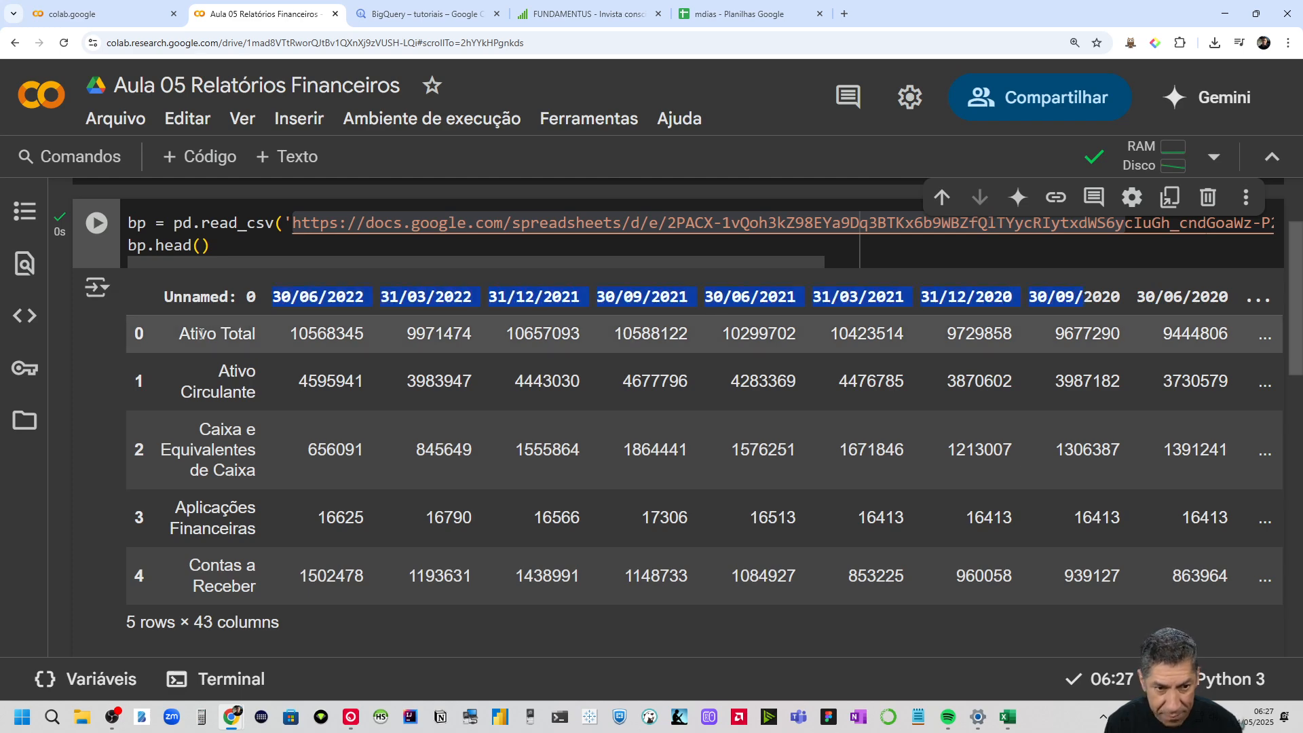
pyautogui.moveTo(181, 334); pyautogui.dragTo(256, 585)
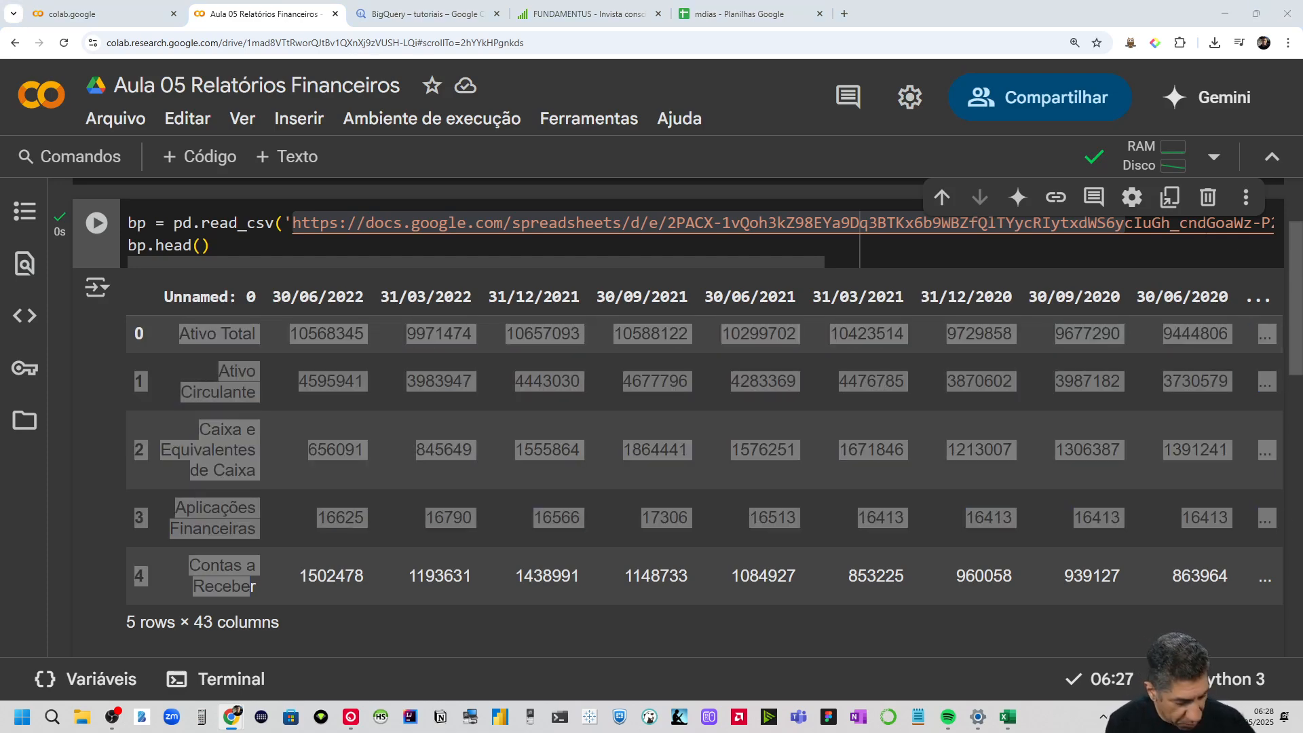
# Add a code cell below the output with bp = bp.transpose(), pd.set_option('display.max_columns',None) and bp.head(4)
pyautogui.scroll(-3, 417, 506)
pyautogui.click(577, 506)
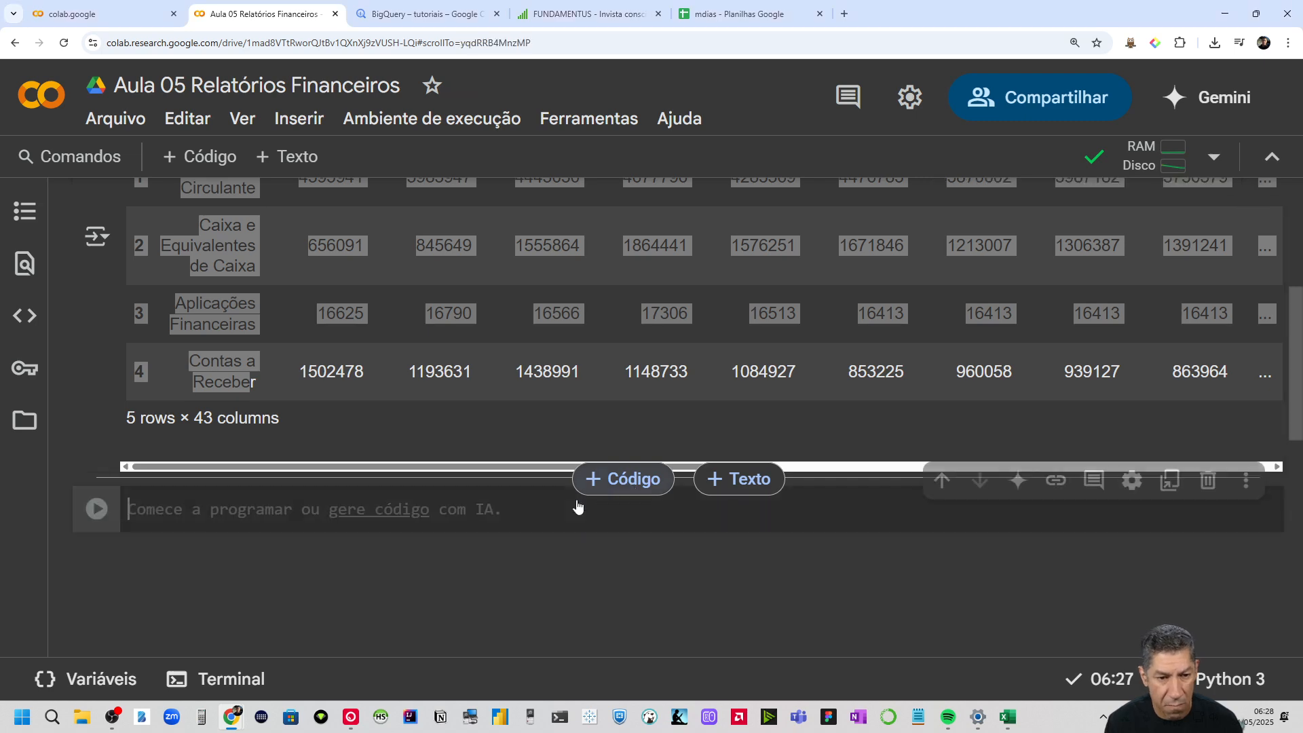
pyautogui.write("bp = bp.transpose() pd.set_option('display.max_columns',None) bp.head(4)")
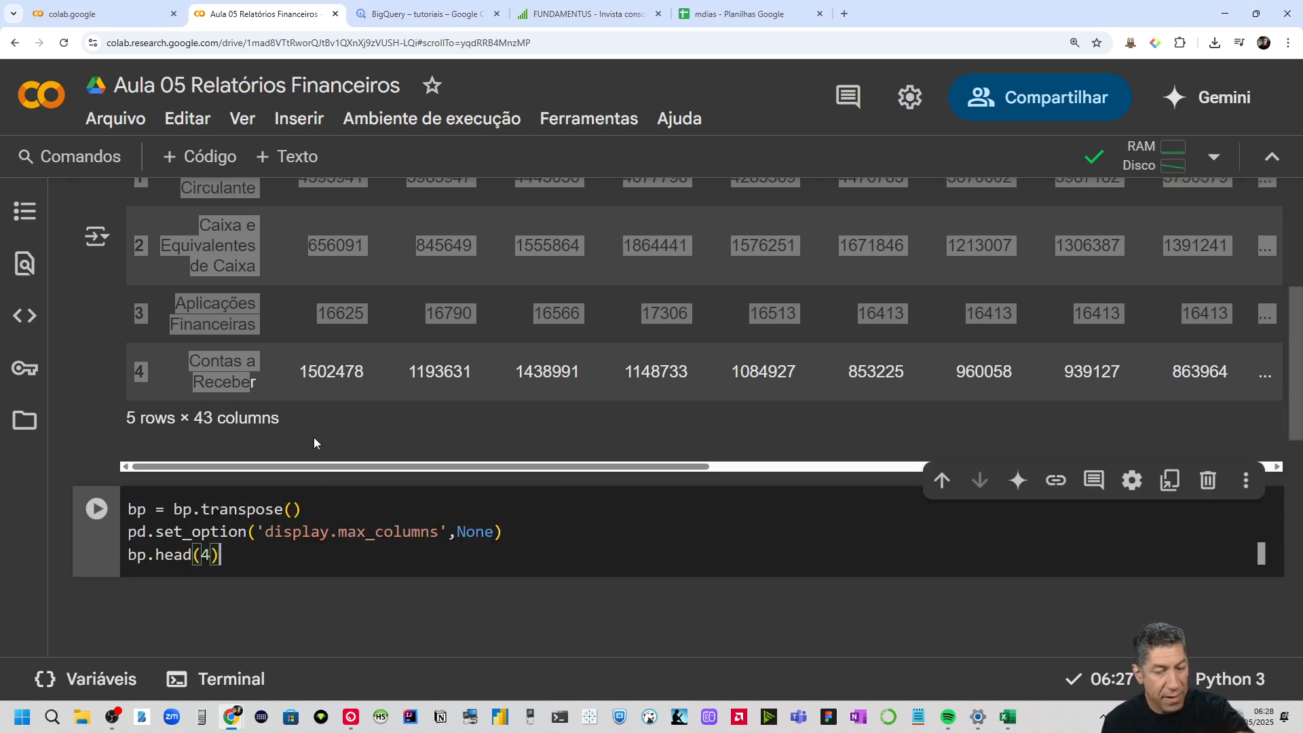
pyautogui.scroll(1, 215, 210)
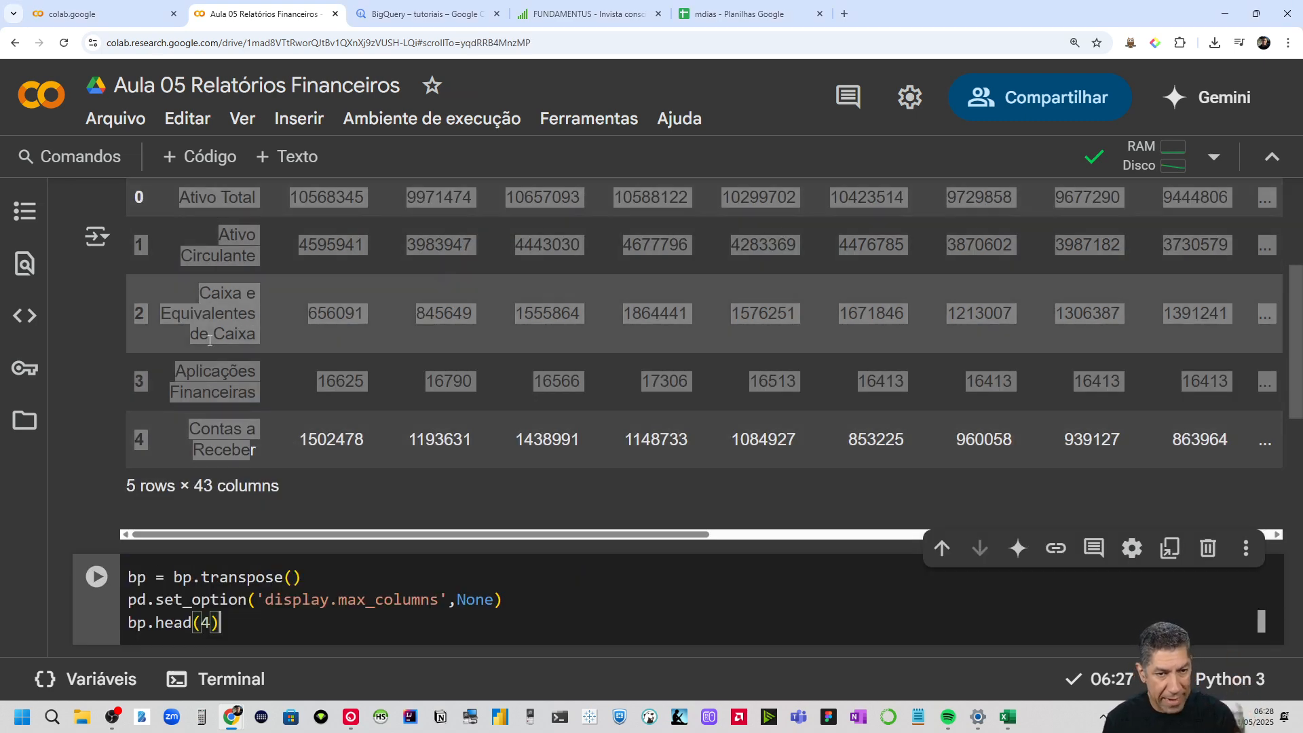
pyautogui.scroll(2, 371, 329)
pyautogui.scroll(-4, 372, 328)
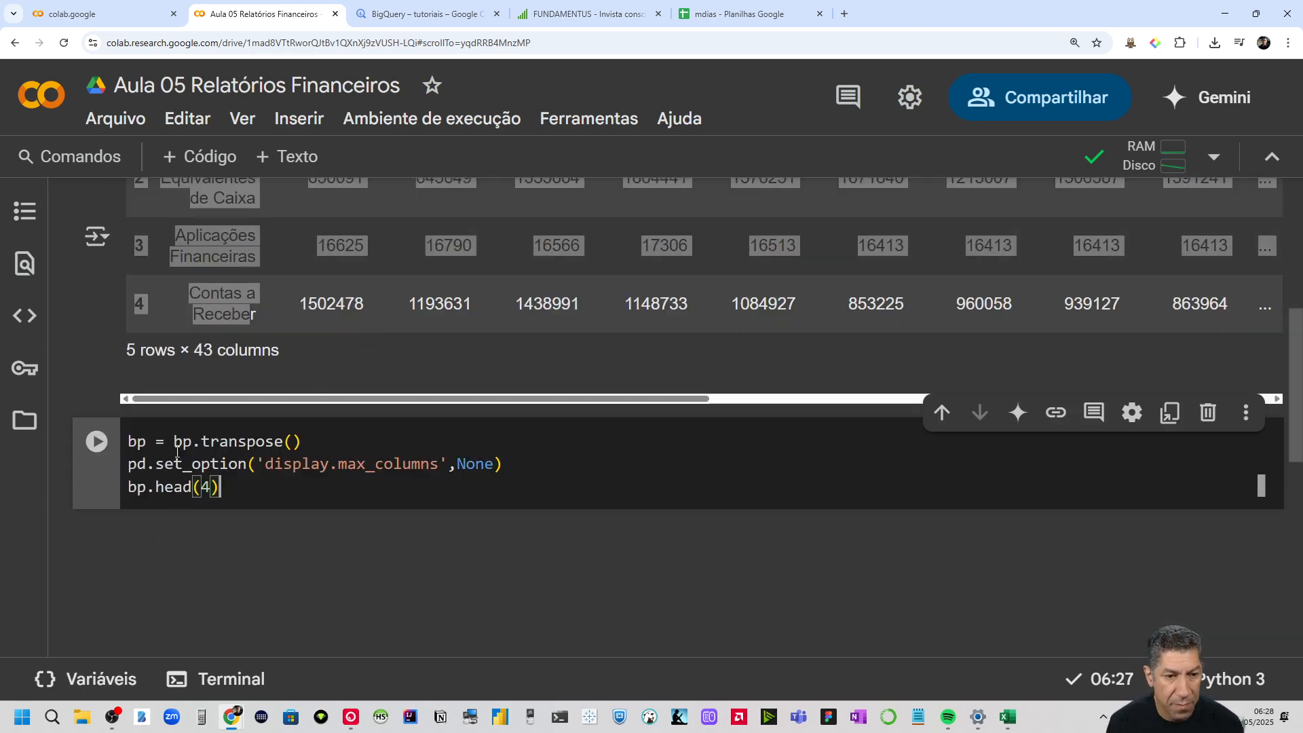
pyautogui.doubleClick(125, 442)
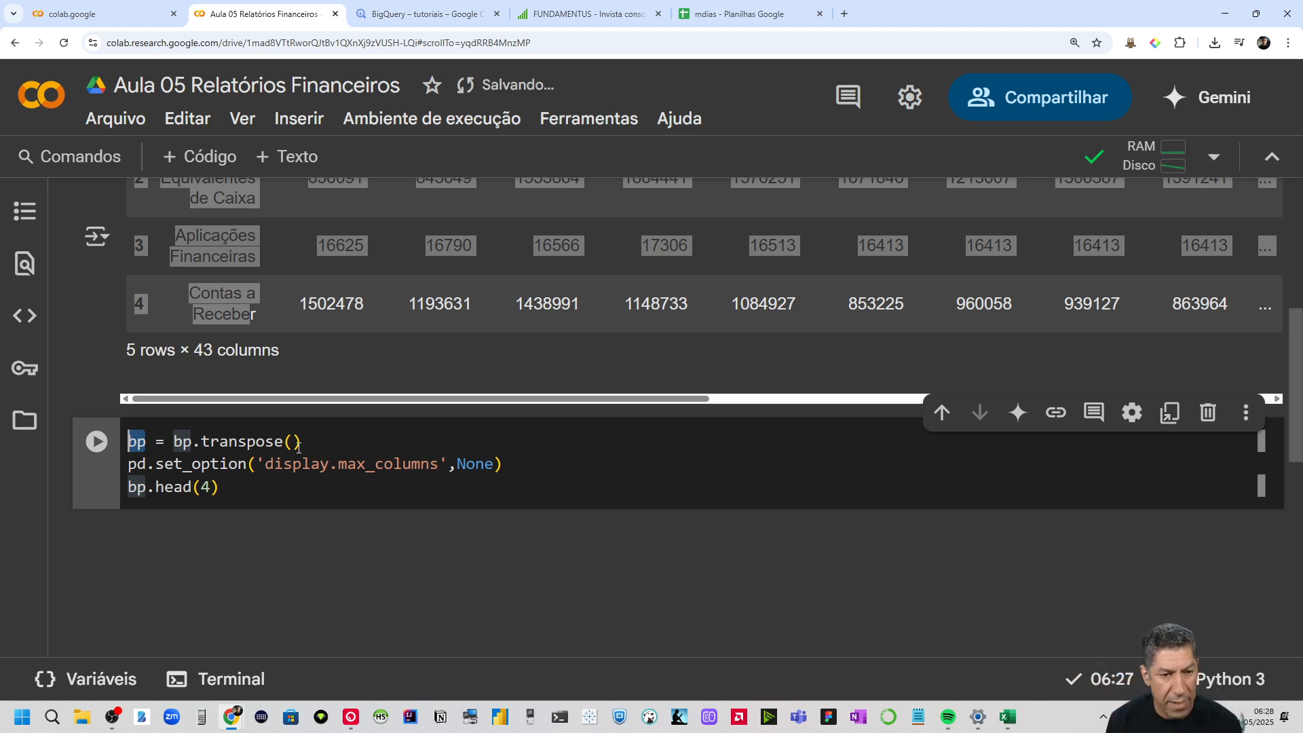
# Run the bp transpose cell and review the account names across the columns of its output
pyautogui.moveTo(503, 465); pyautogui.dragTo(118, 471)
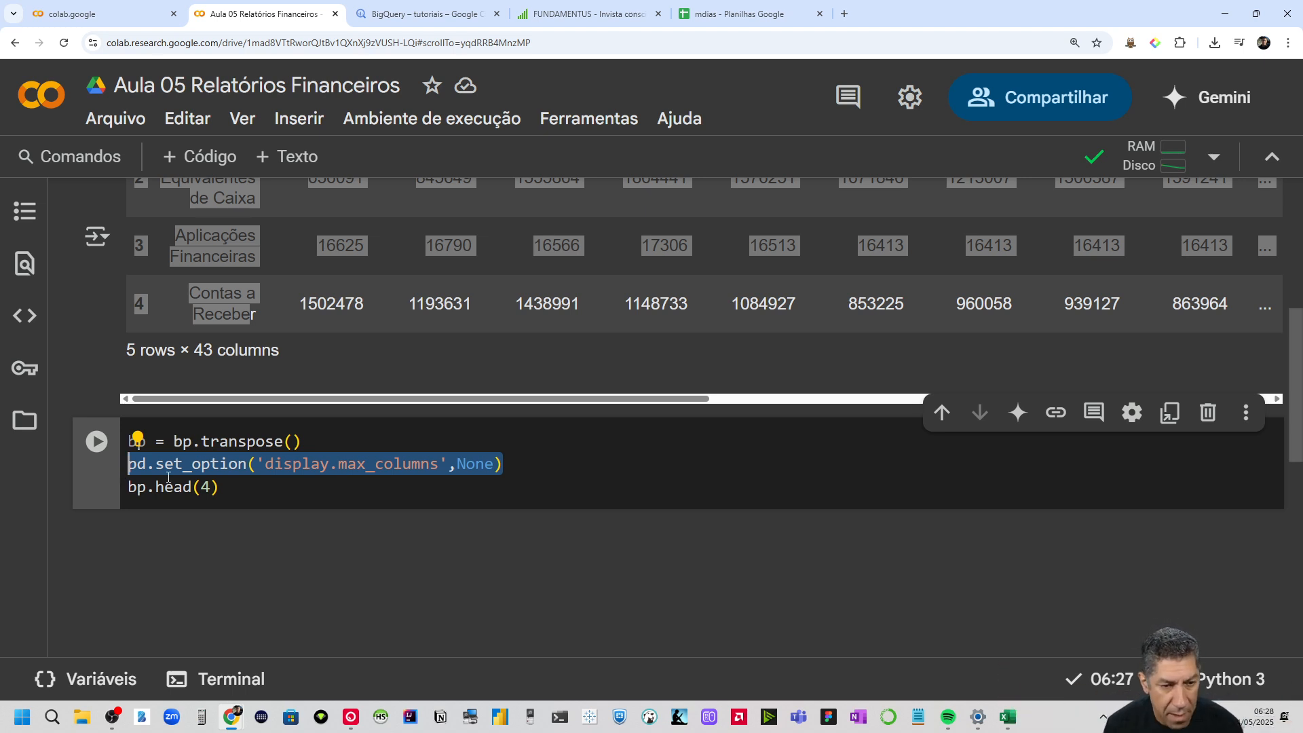
pyautogui.tripleClick(141, 488)
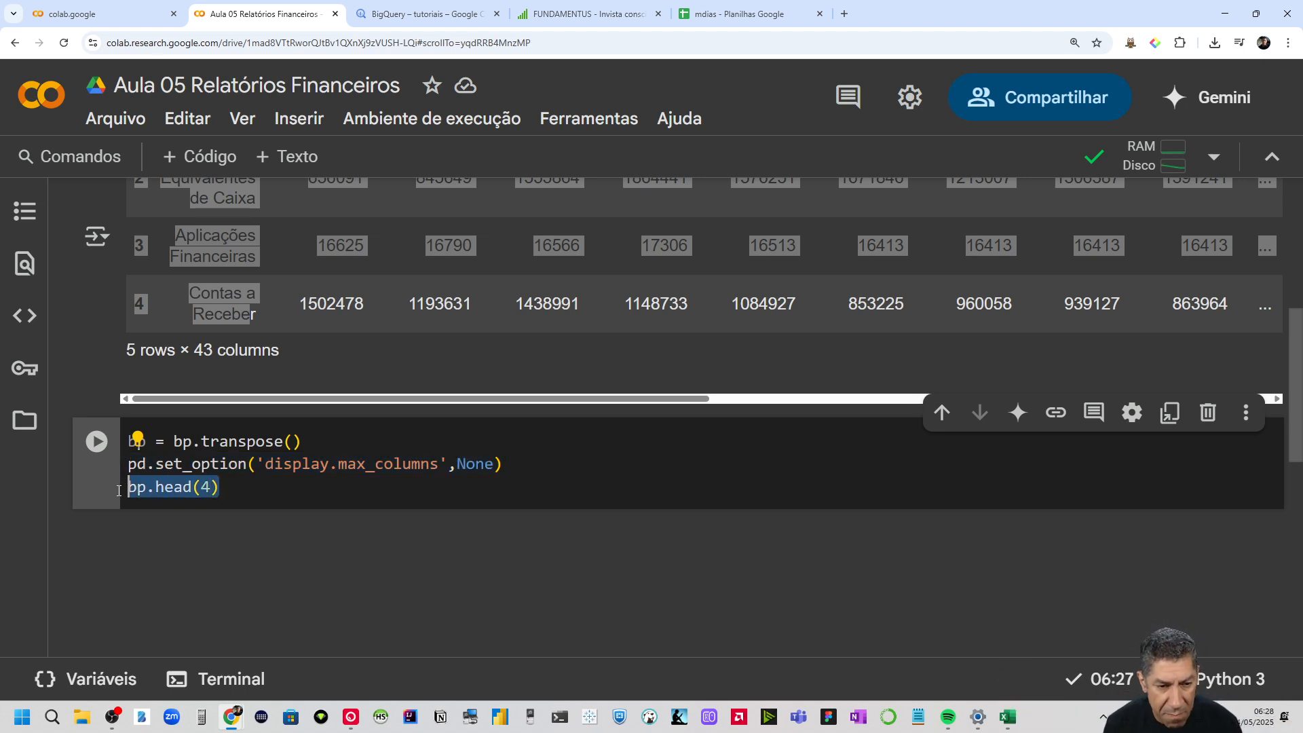
pyautogui.click(97, 443)
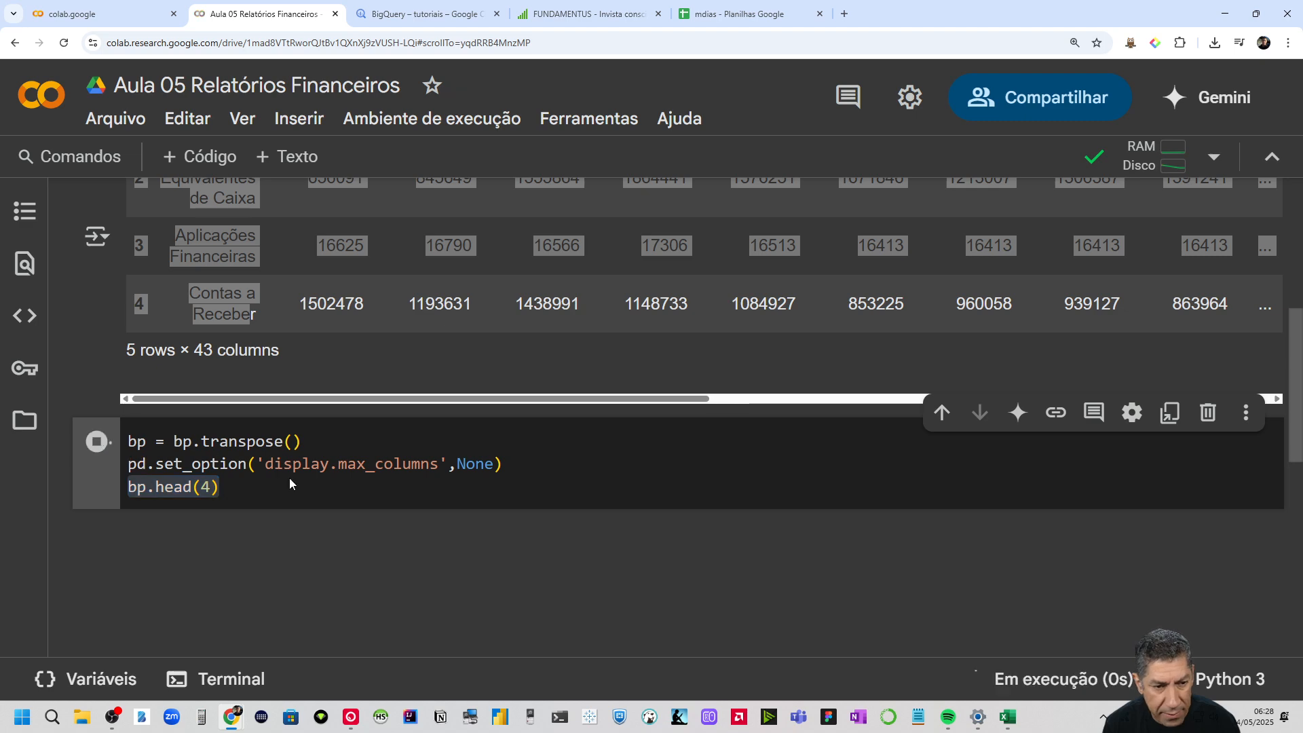
pyautogui.scroll(-5, 414, 510)
pyautogui.scroll(1, 414, 514)
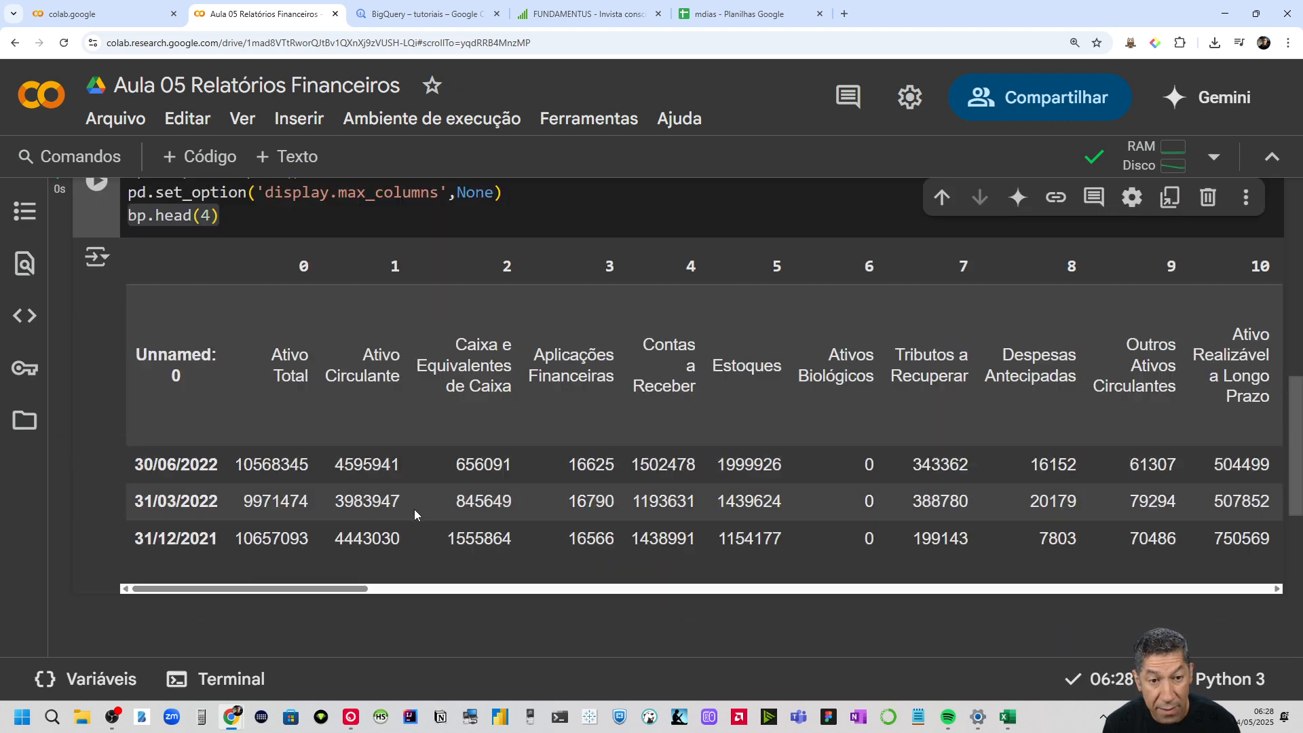
pyautogui.moveTo(278, 364); pyautogui.dragTo(1264, 379)
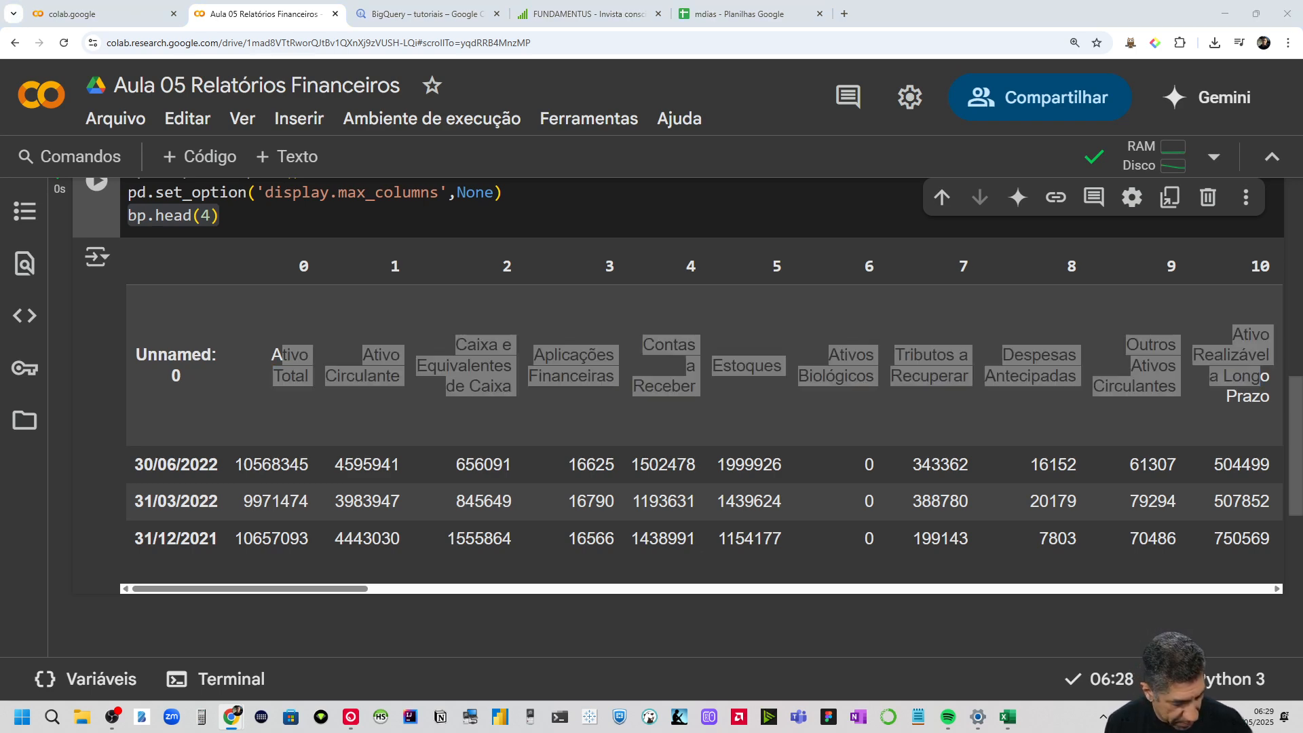
# Add a code cell below the output loading the published Google Sheets CSV link into dre with pd.read_csv, followed by dre.head()
pyautogui.click(618, 603)
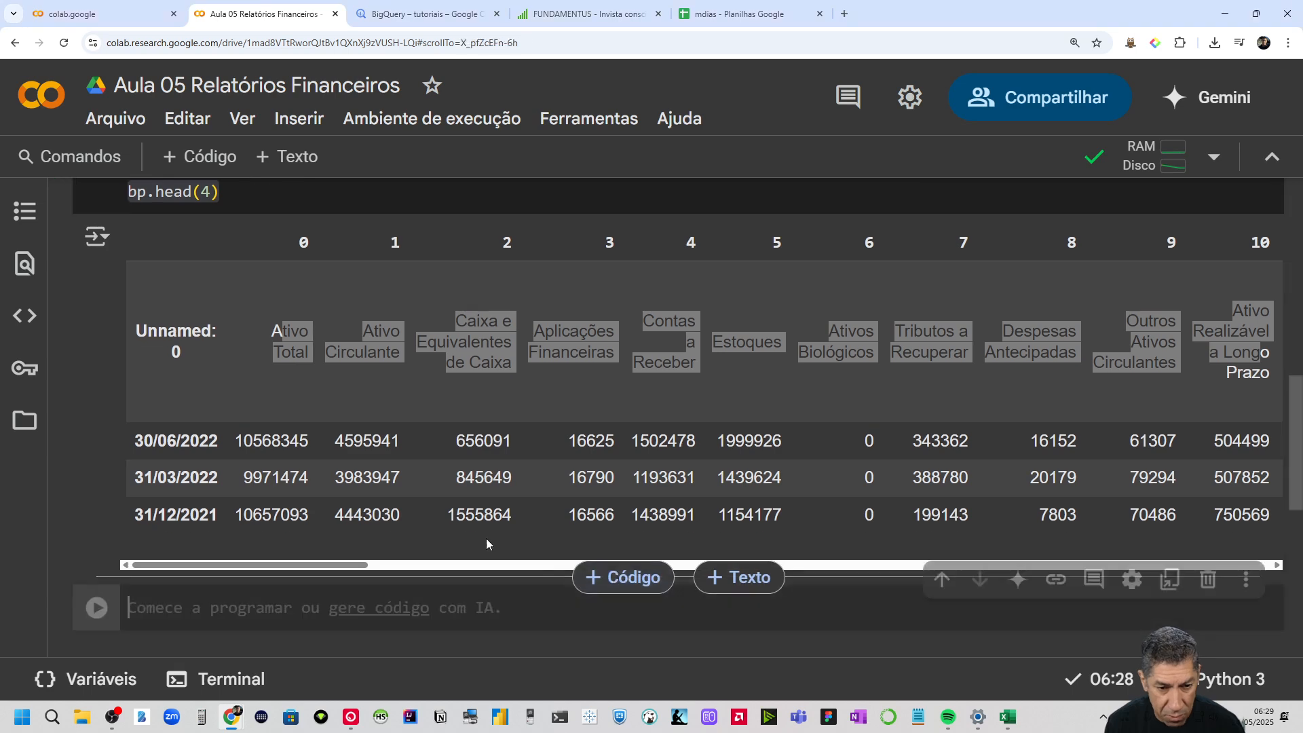
pyautogui.scroll(-2, 311, 565)
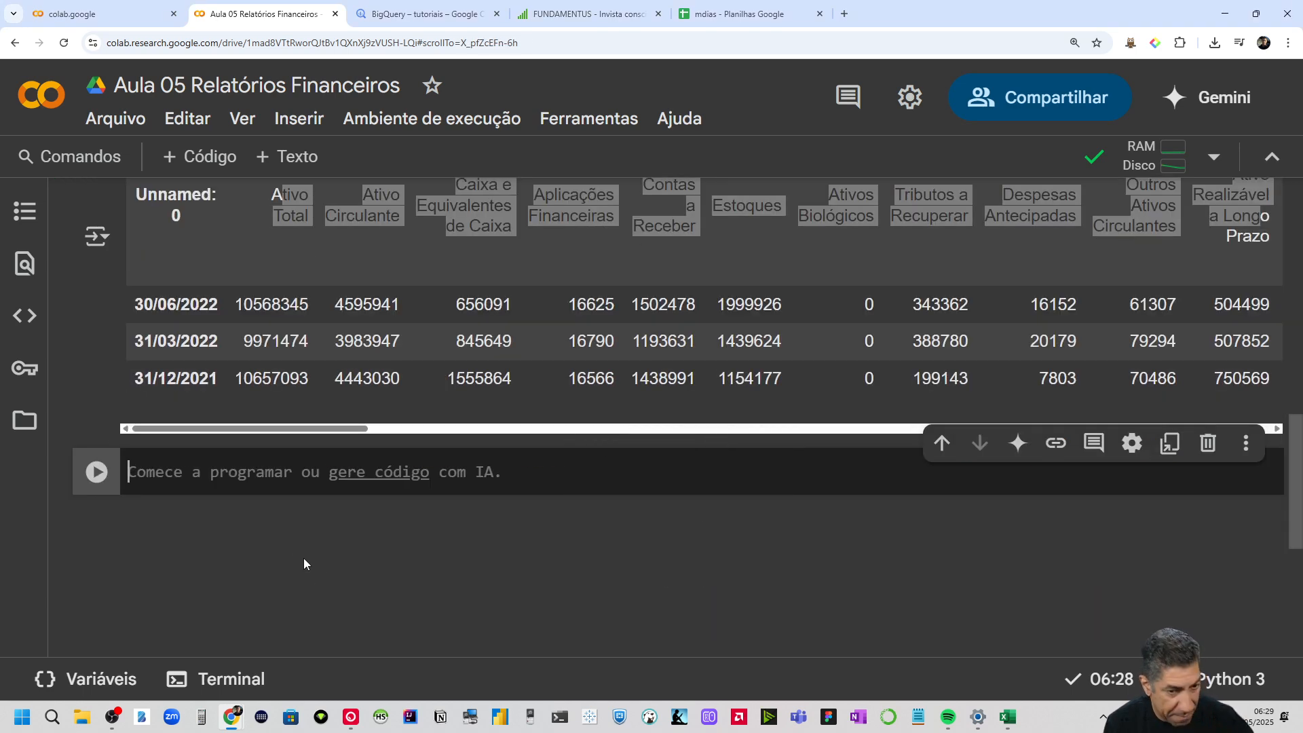
pyautogui.hotkey('ctrl', 'v')
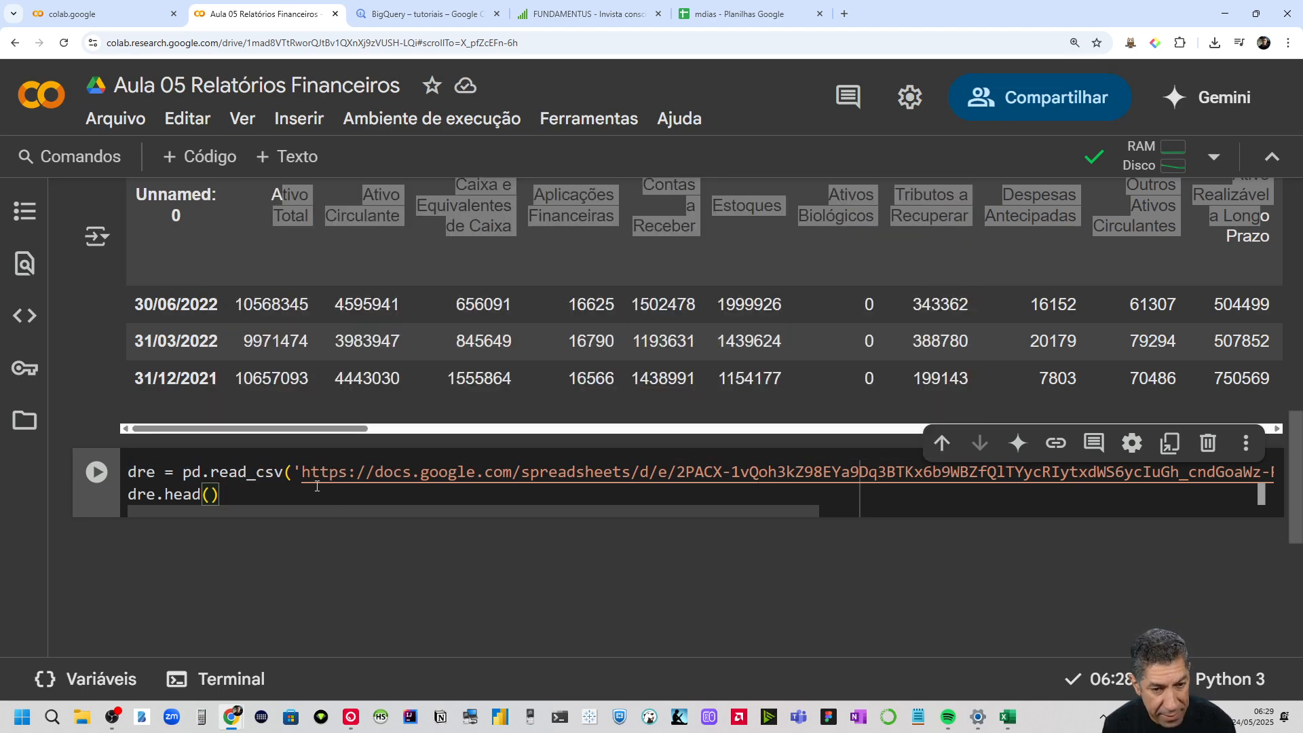
pyautogui.moveTo(306, 475); pyautogui.dragTo(462, 478)
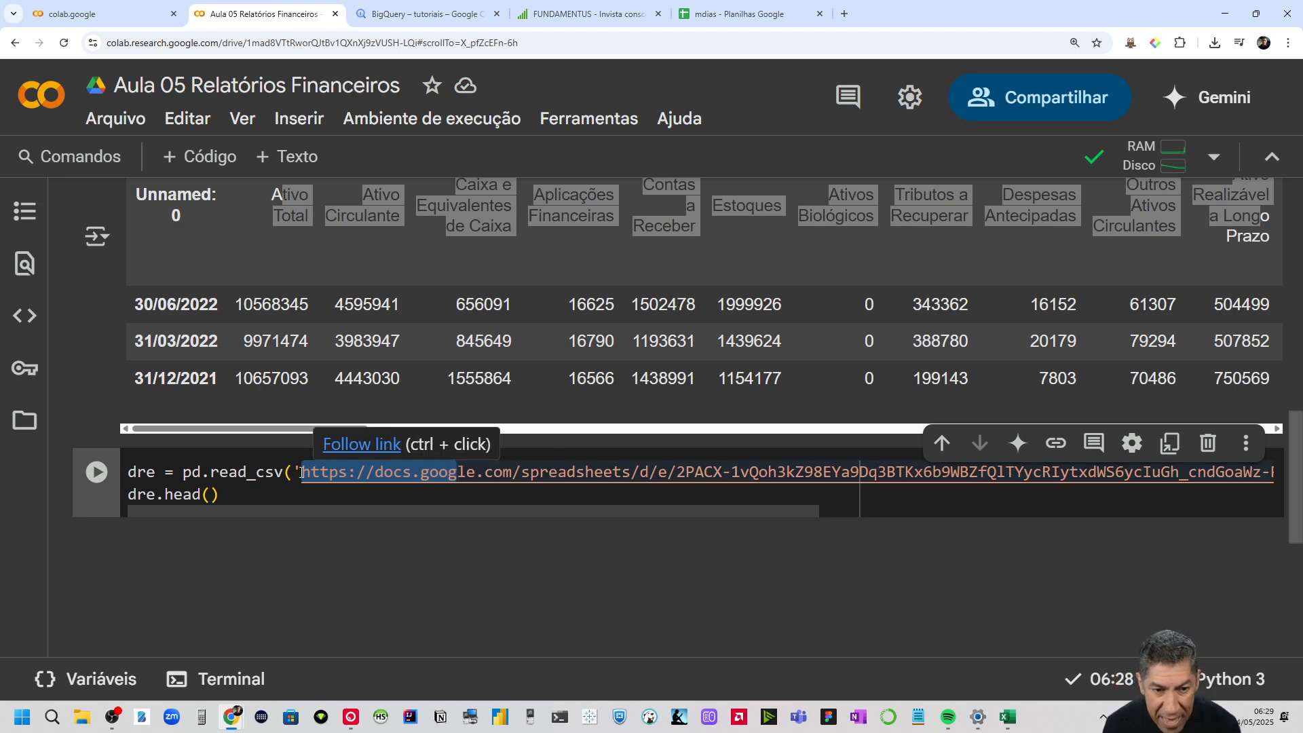
# Run the dre read_csv cell and review the date columns and income statement rows in its output
pyautogui.hotkey('shift', 'Return')
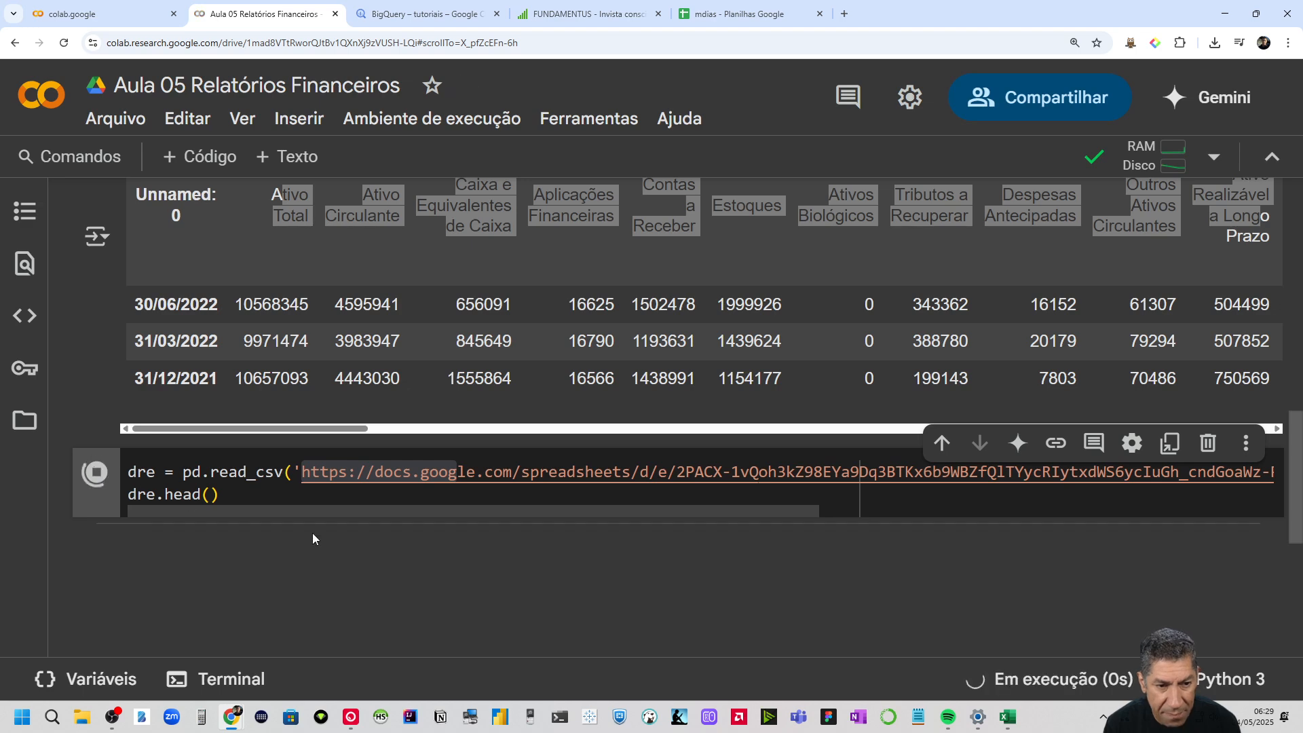
pyautogui.scroll(-3, 313, 539)
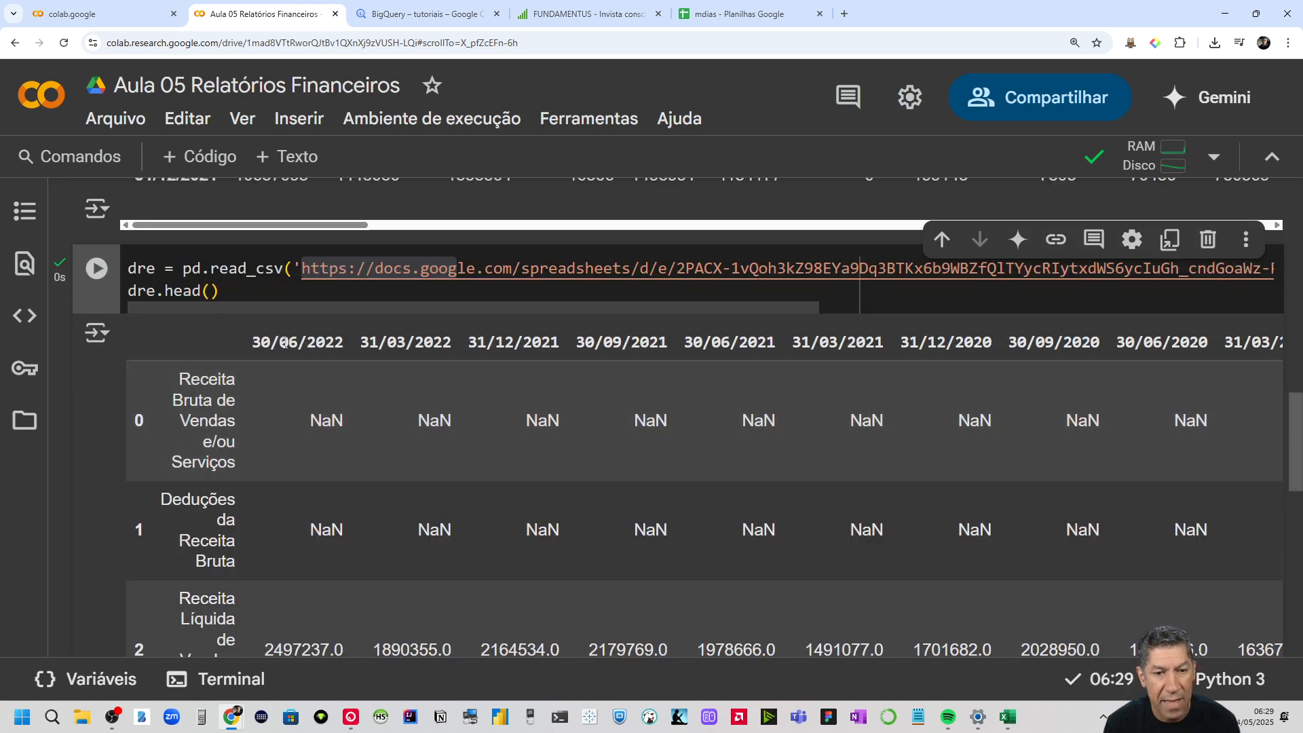
pyautogui.moveTo(257, 338); pyautogui.dragTo(1215, 346)
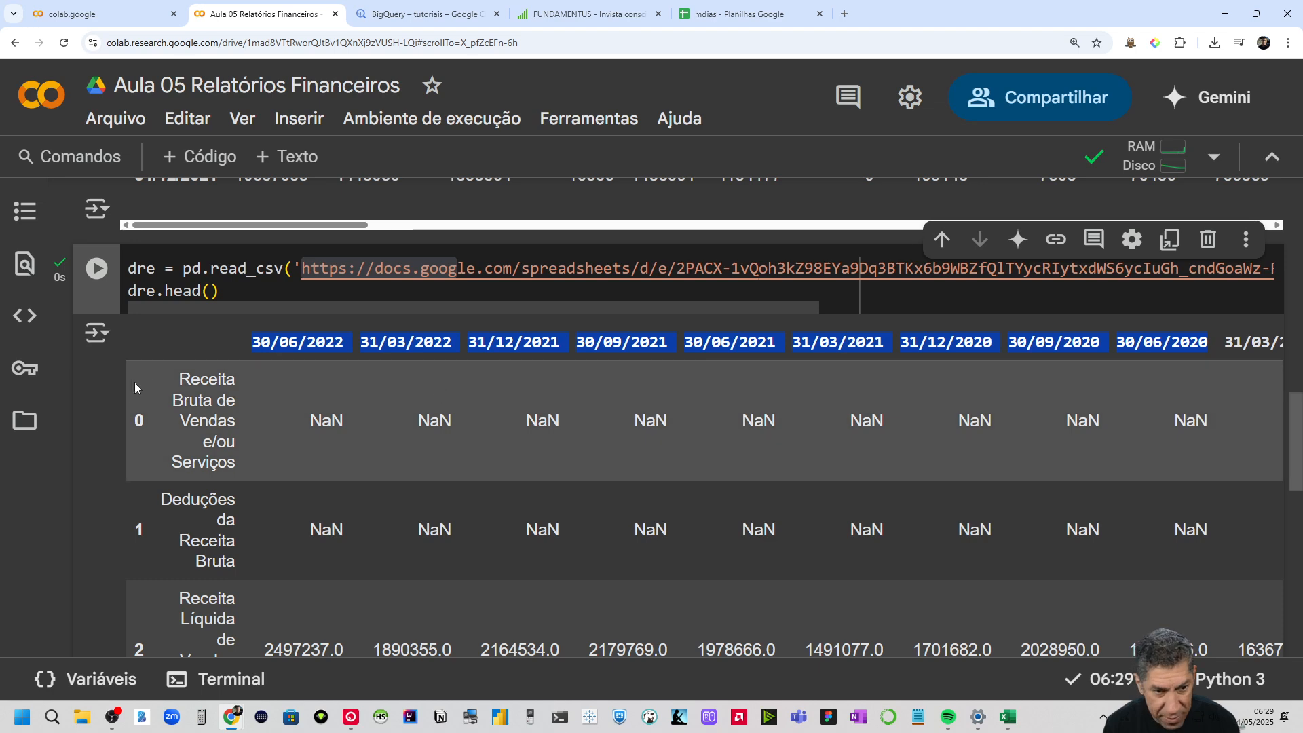
pyautogui.scroll(-1, 202, 595)
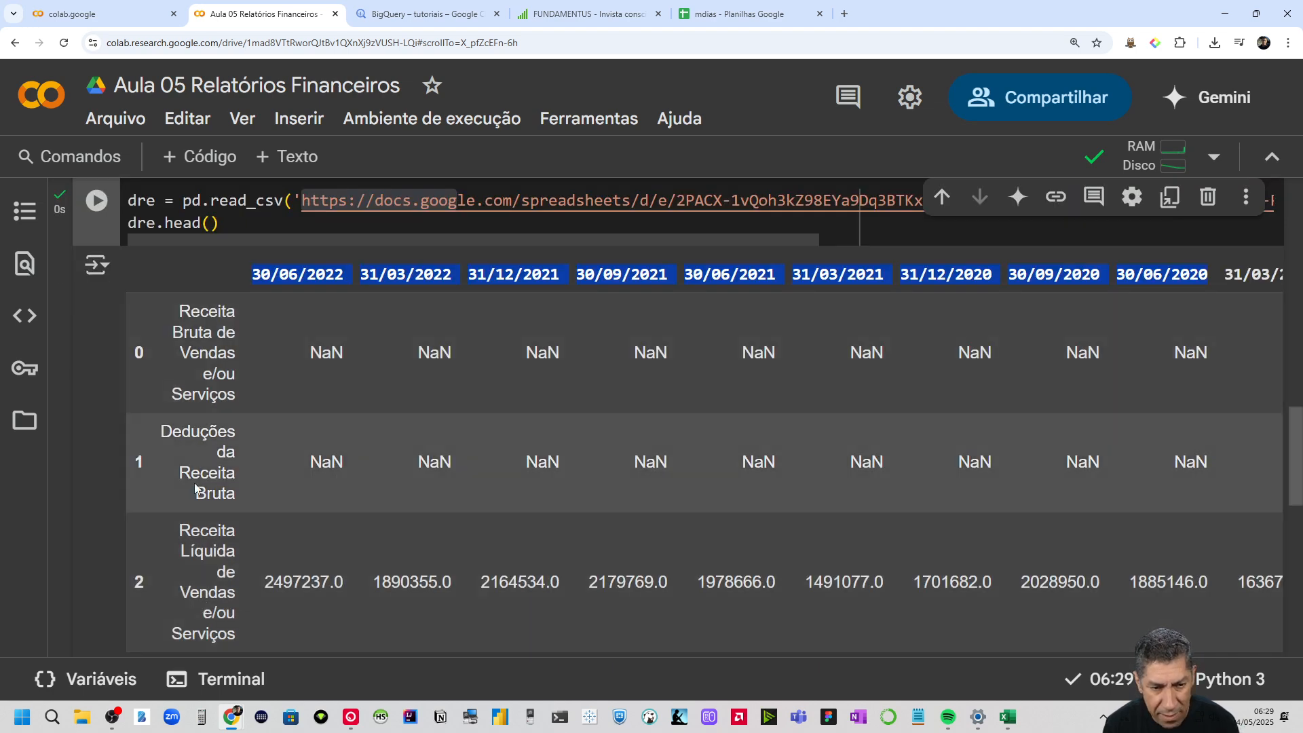
pyautogui.scroll(-1, 198, 485)
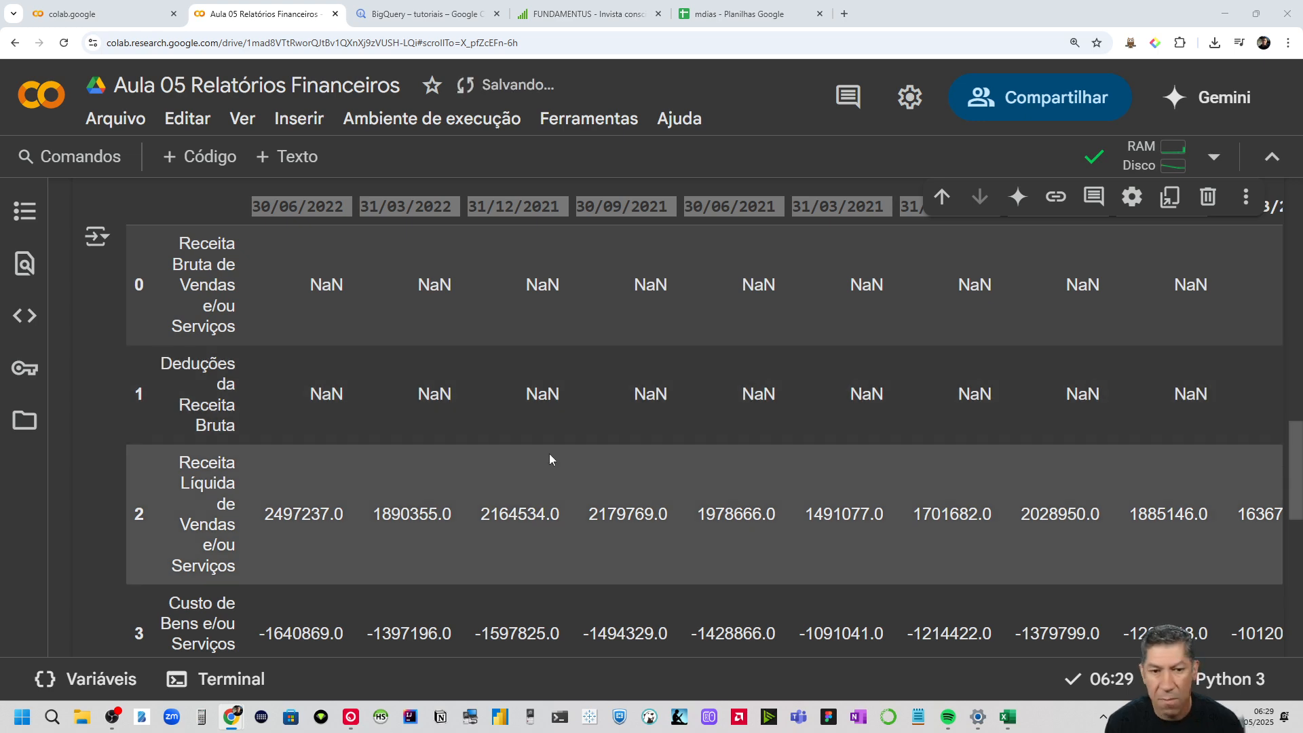
# Add a code cell below the output with dre = dre.transpose(), pd.set_option('display.max_columns',None) and dre.head(4)
pyautogui.scroll(-4, 549, 453)
pyautogui.click(630, 519)
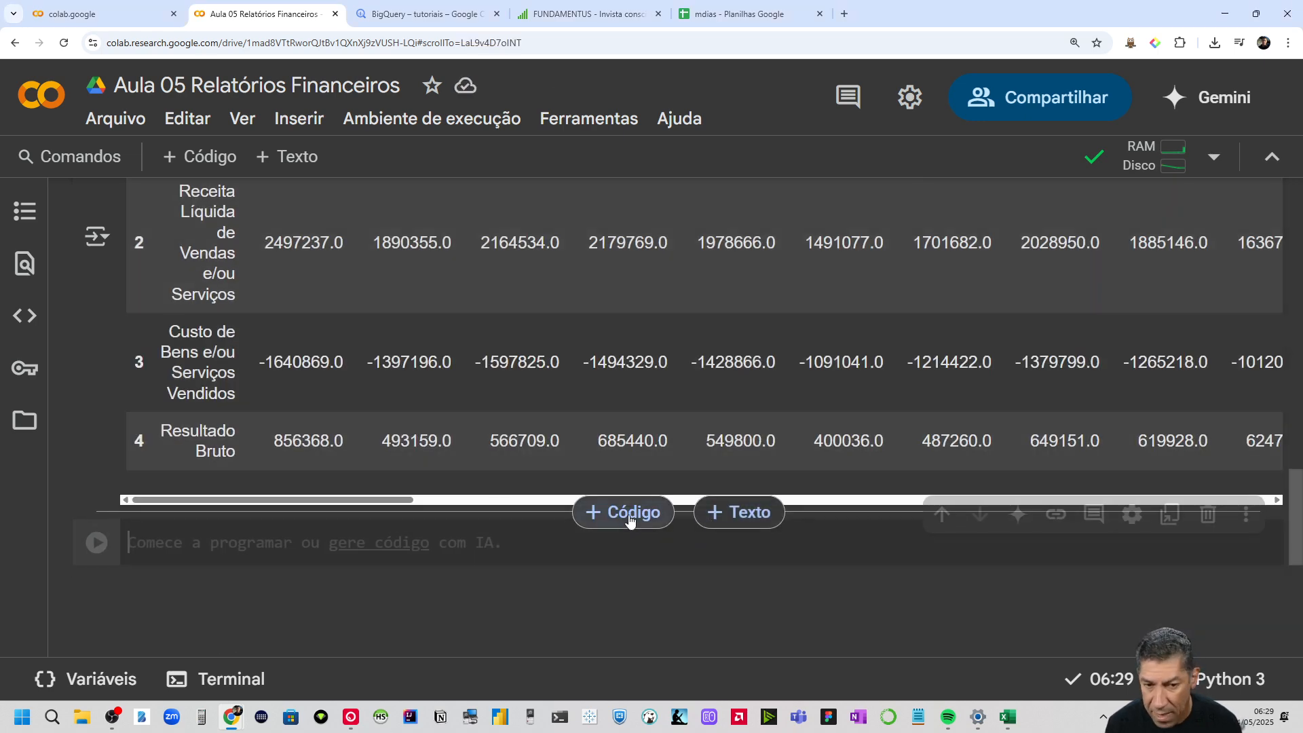
pyautogui.write("dre = dre.transpose() pd.set_option('display.max_columns',None) dre.head(4)")
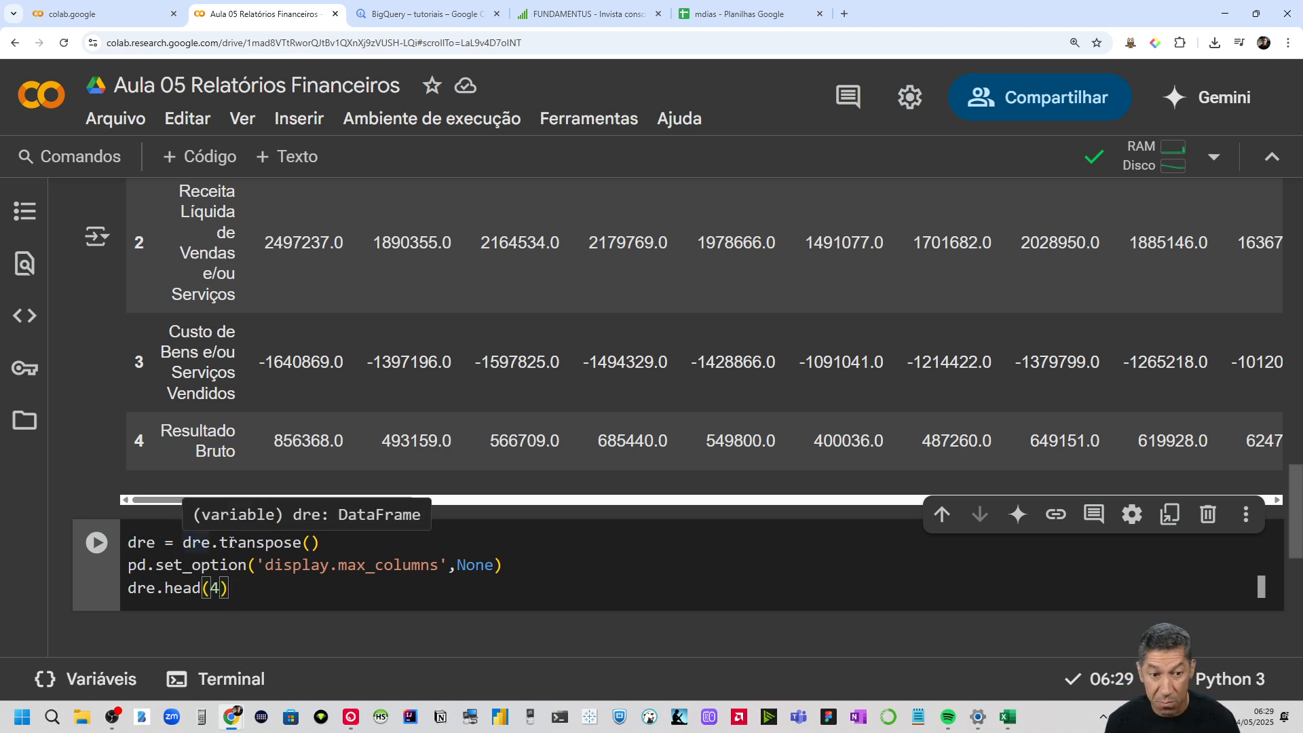
pyautogui.moveTo(596, 586); pyautogui.dragTo(119, 570)
pyautogui.moveTo(237, 584); pyautogui.dragTo(128, 588)
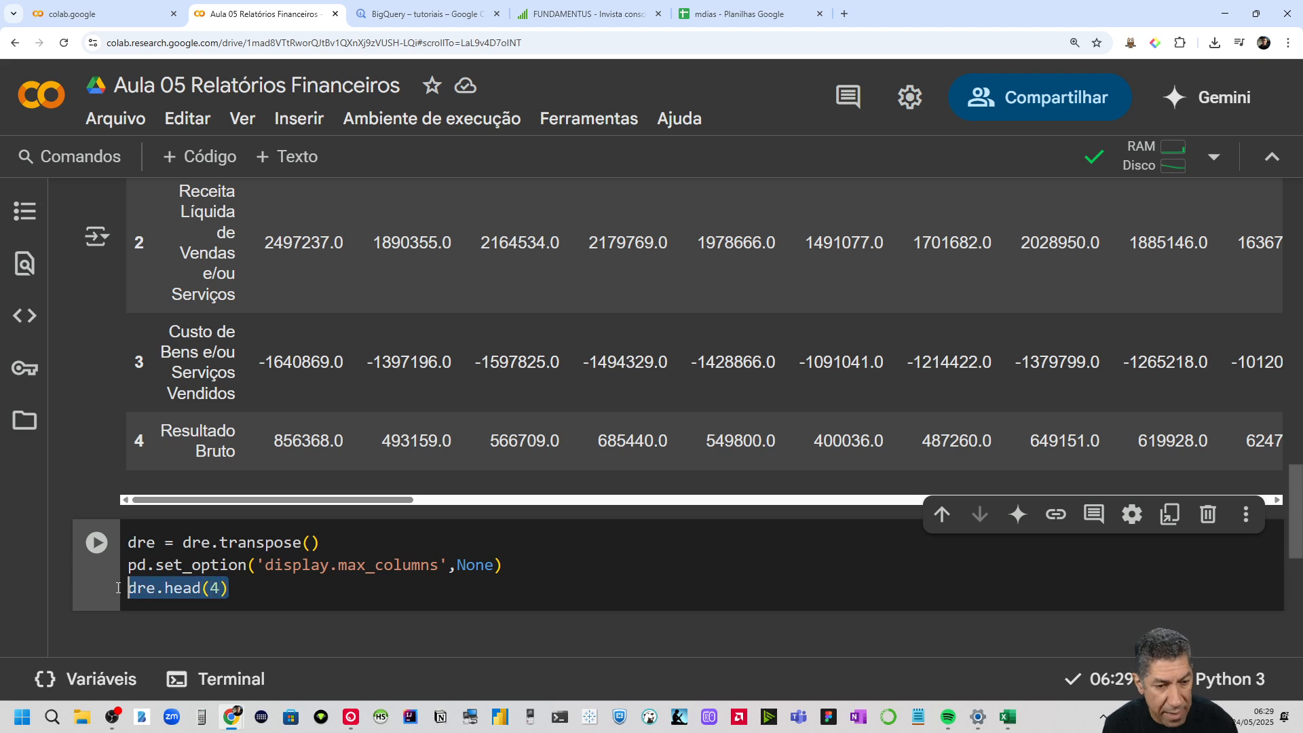
# Run the dre transpose cell, review its account columns, and add an empty code cell below the output
pyautogui.hotkey('ctrl', 'Return')
pyautogui.scroll(-5, 270, 551)
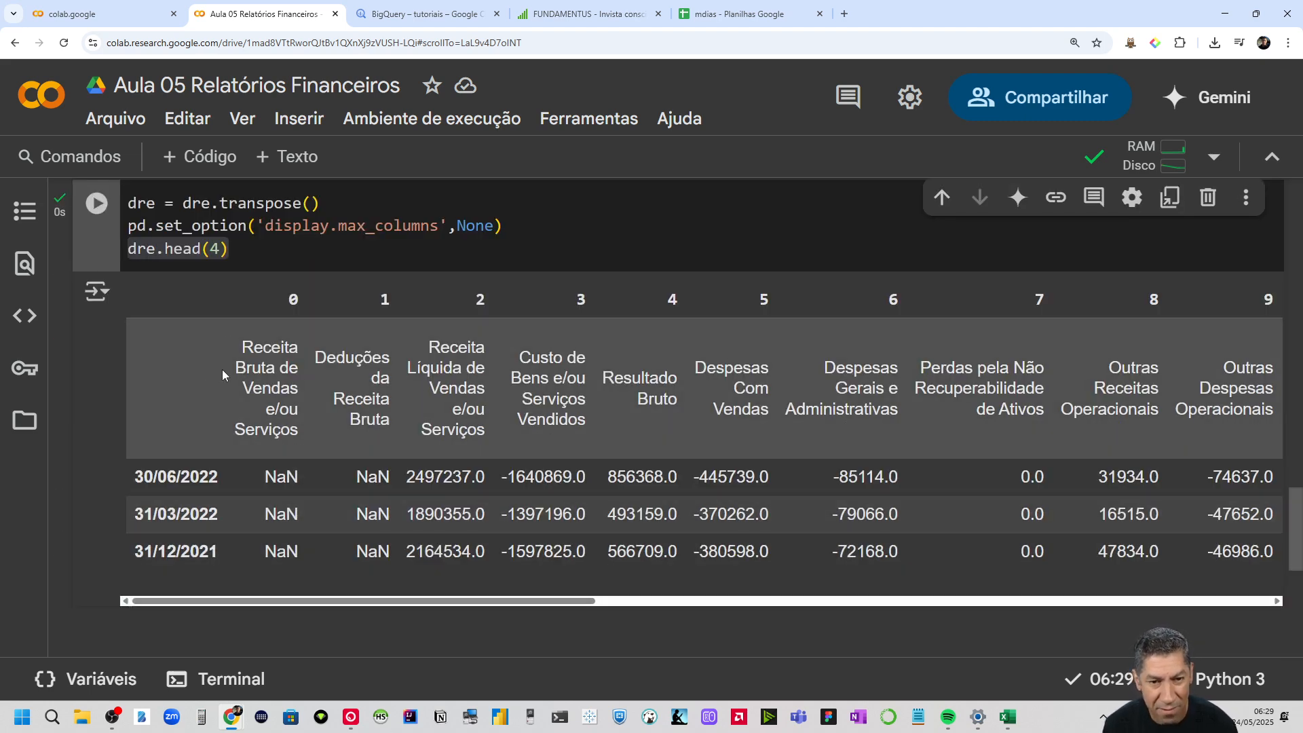
pyautogui.moveTo(222, 370); pyautogui.dragTo(991, 411)
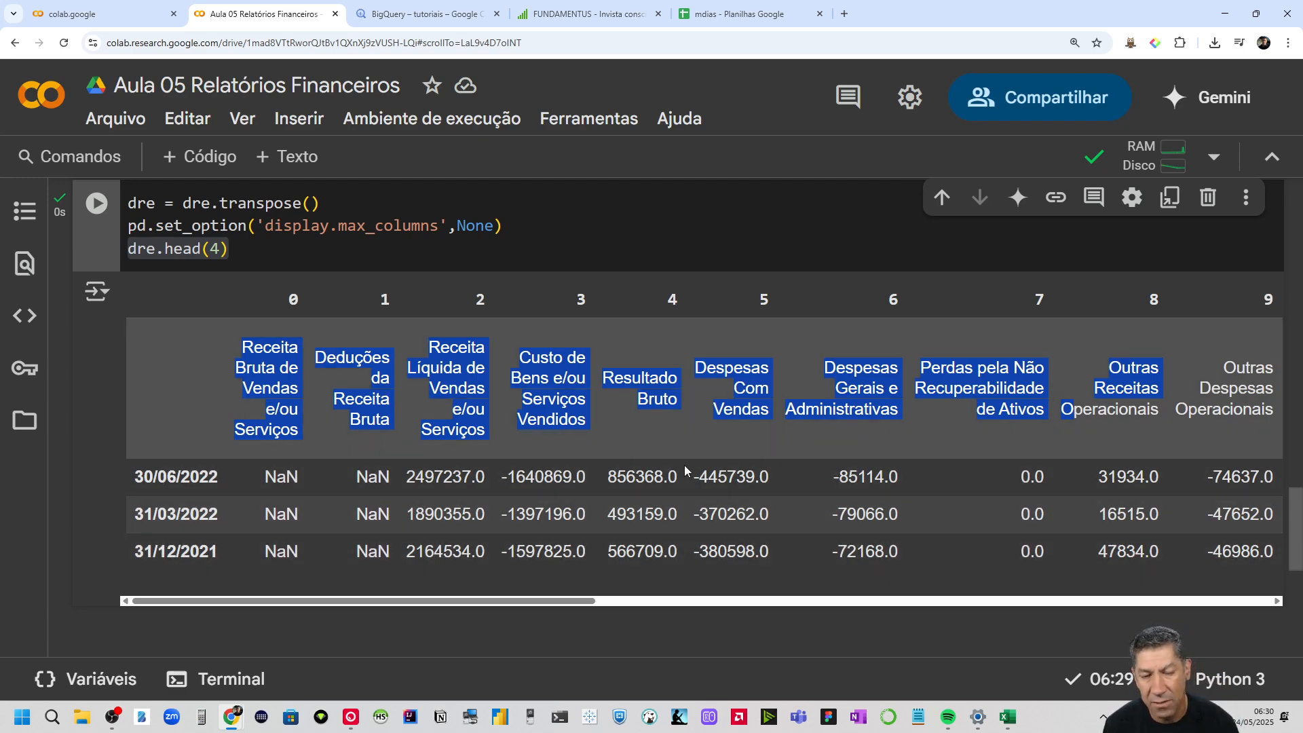
pyautogui.scroll(-4, 658, 478)
pyautogui.click(630, 341)
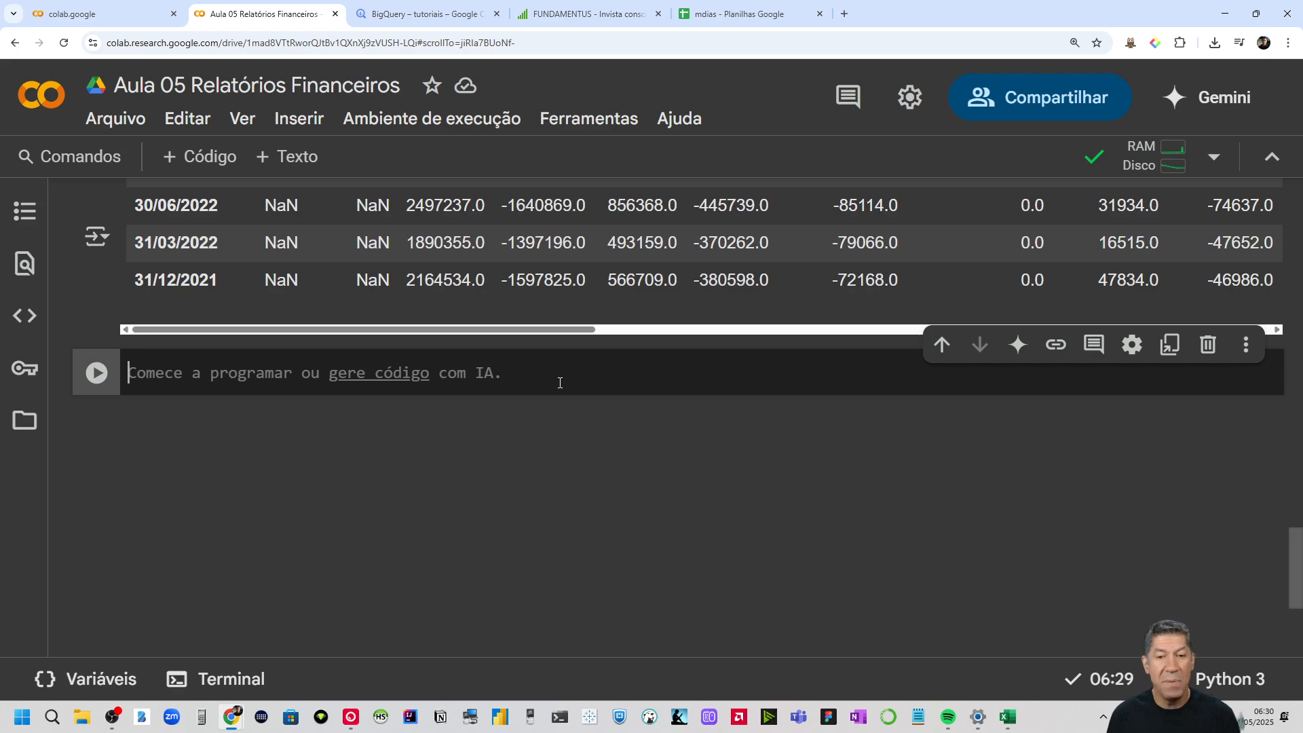
# Examine the transposed bp table's numbered columns and account names, from Ativo Total through the Passivo accounts
pyautogui.scroll(10, 559, 382)
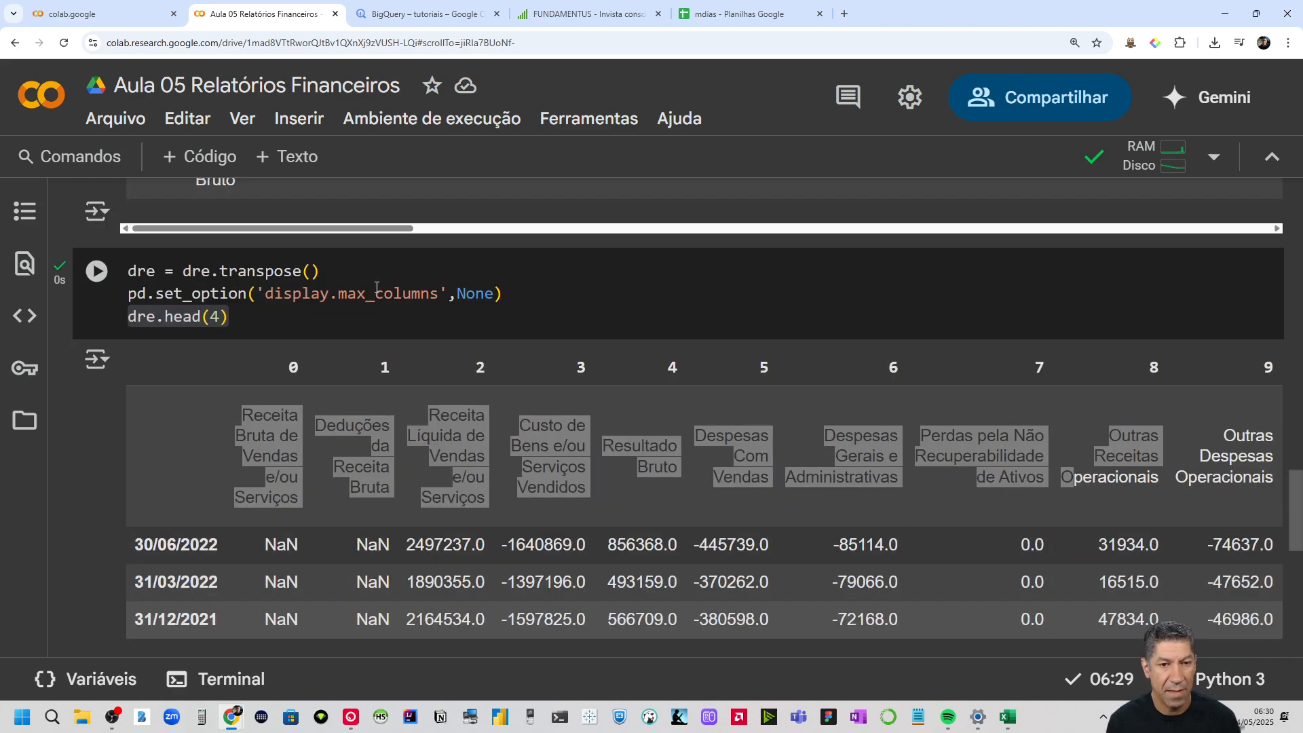
pyautogui.scroll(10, 377, 287)
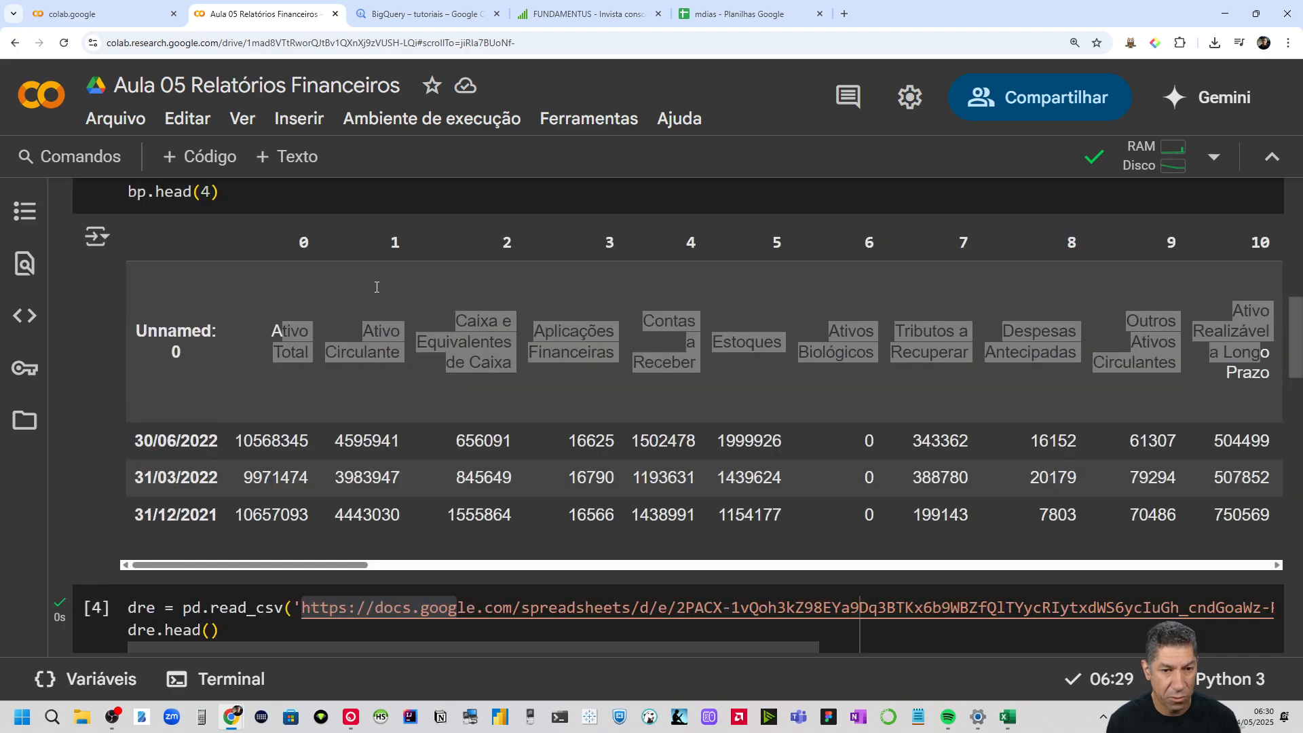
pyautogui.scroll(-2, 377, 288)
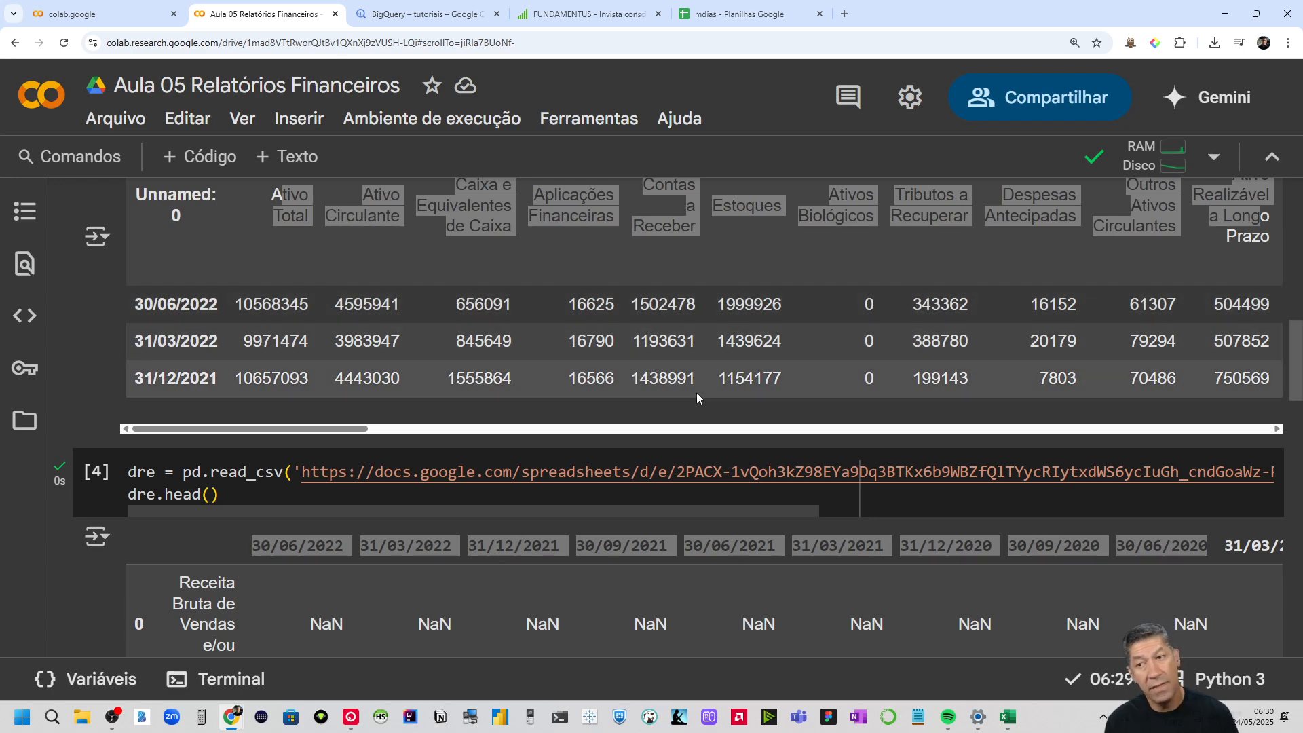
pyautogui.moveTo(327, 428); pyautogui.dragTo(795, 410)
pyautogui.scroll(2, 642, 231)
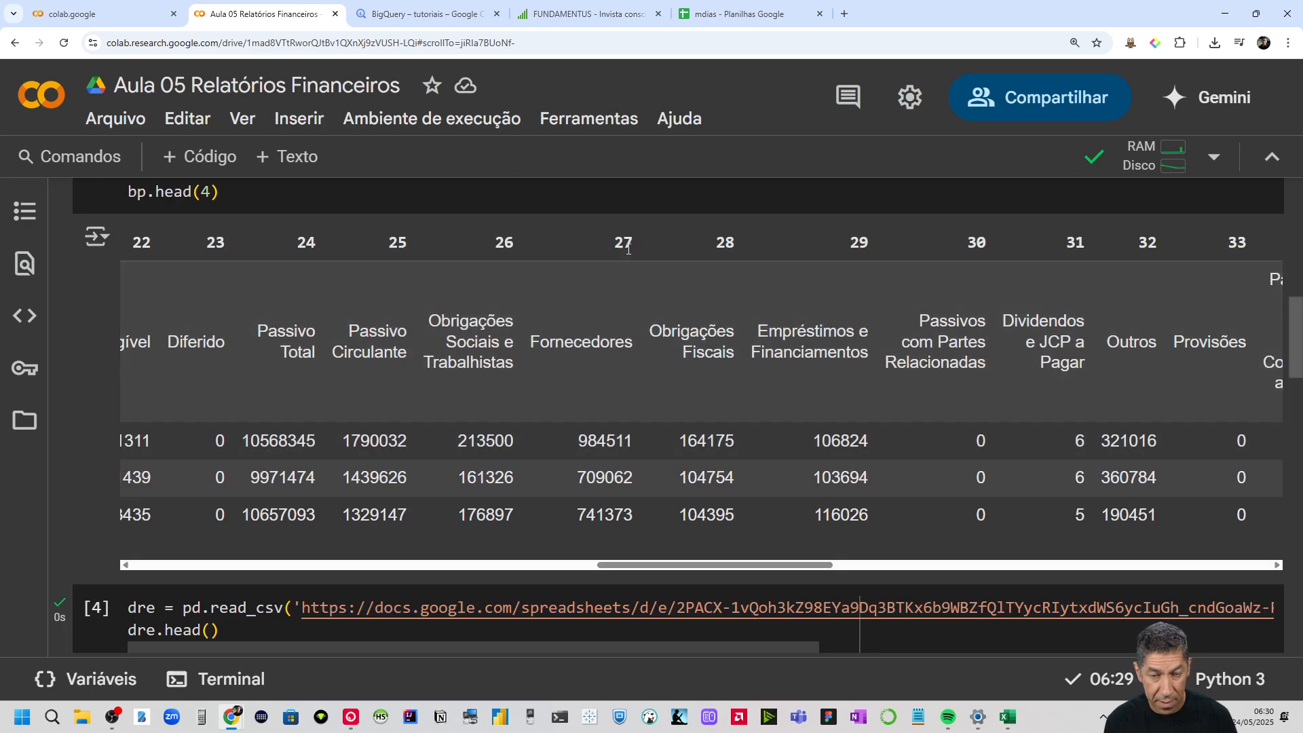
pyautogui.moveTo(637, 243); pyautogui.dragTo(609, 246)
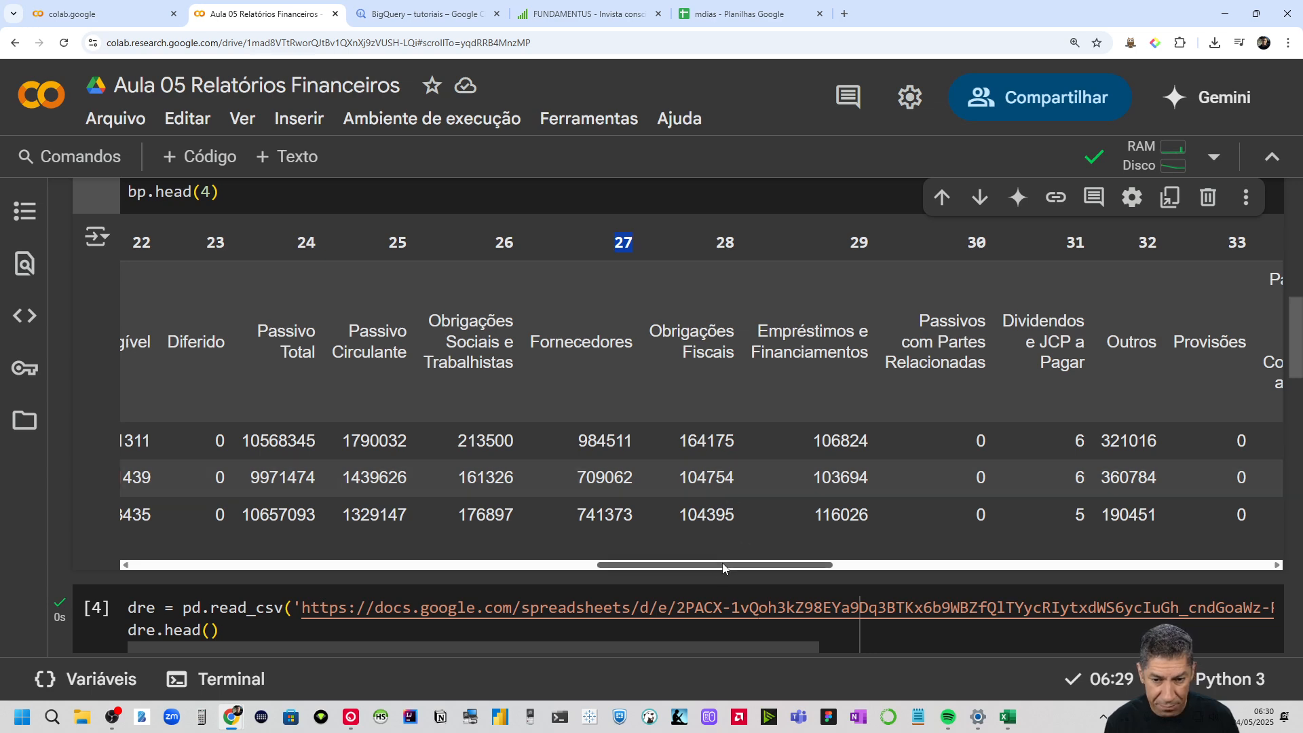
pyautogui.moveTo(708, 569); pyautogui.dragTo(471, 542)
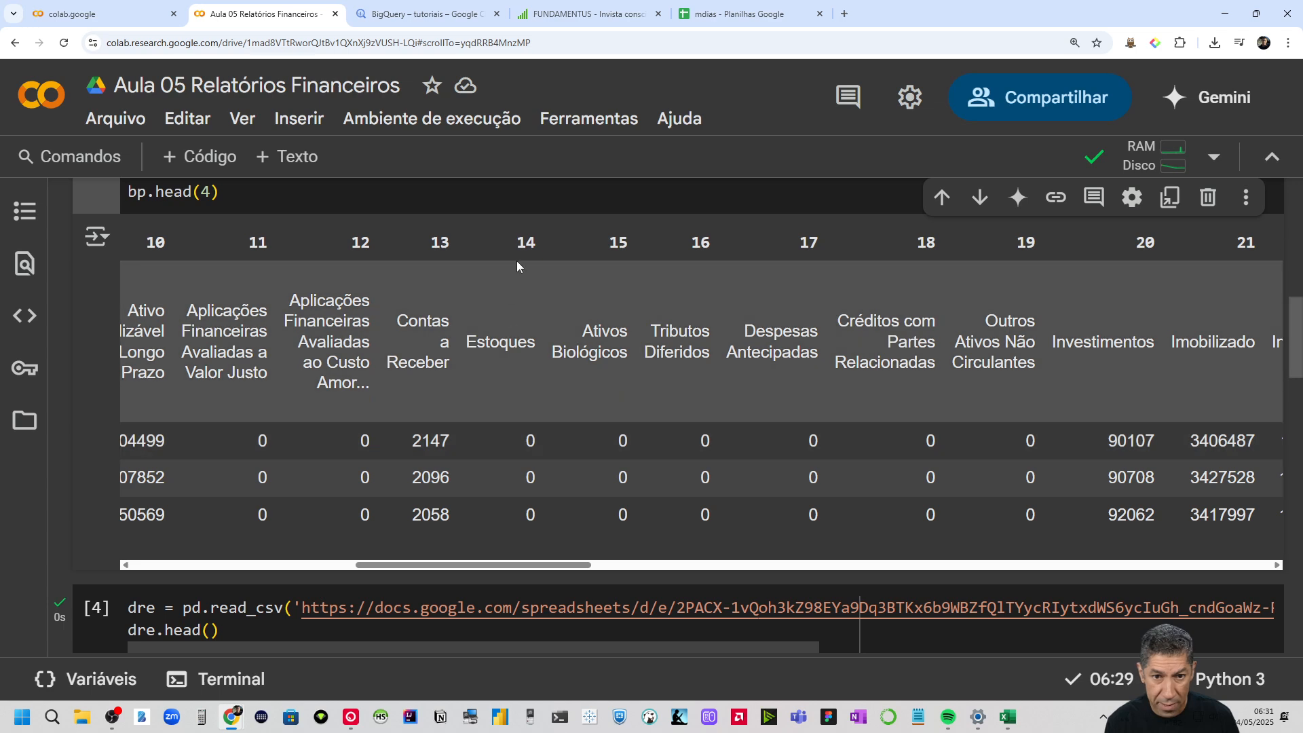
pyautogui.moveTo(539, 565); pyautogui.dragTo(357, 561)
pyautogui.moveTo(570, 237); pyautogui.dragTo(553, 279)
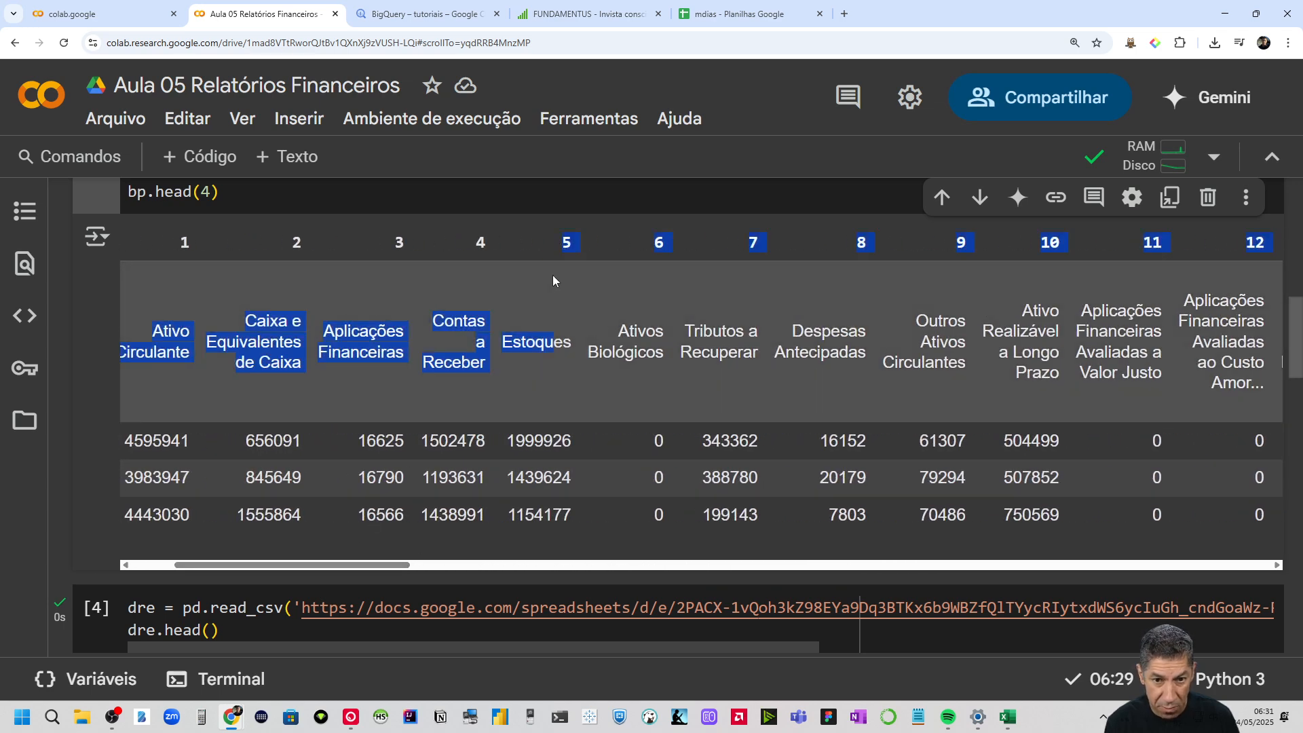
pyautogui.click(512, 293)
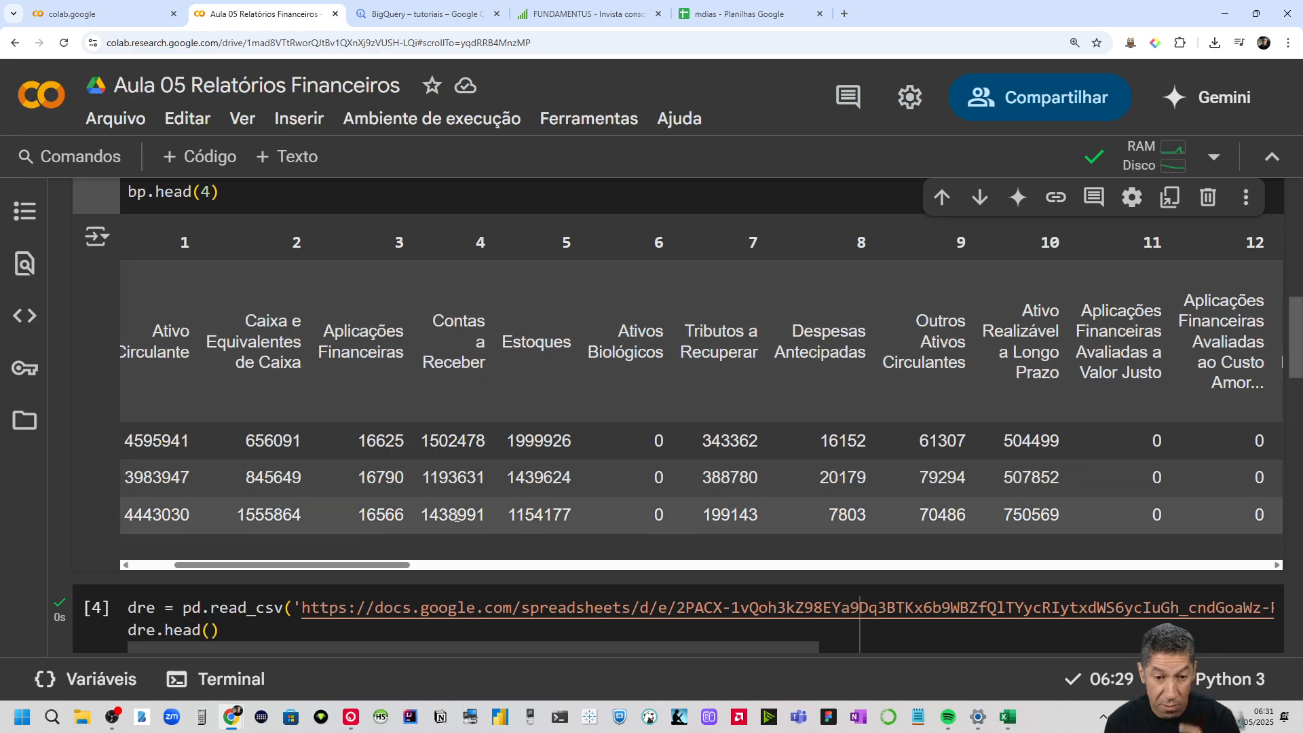
pyautogui.moveTo(405, 569); pyautogui.dragTo(300, 536)
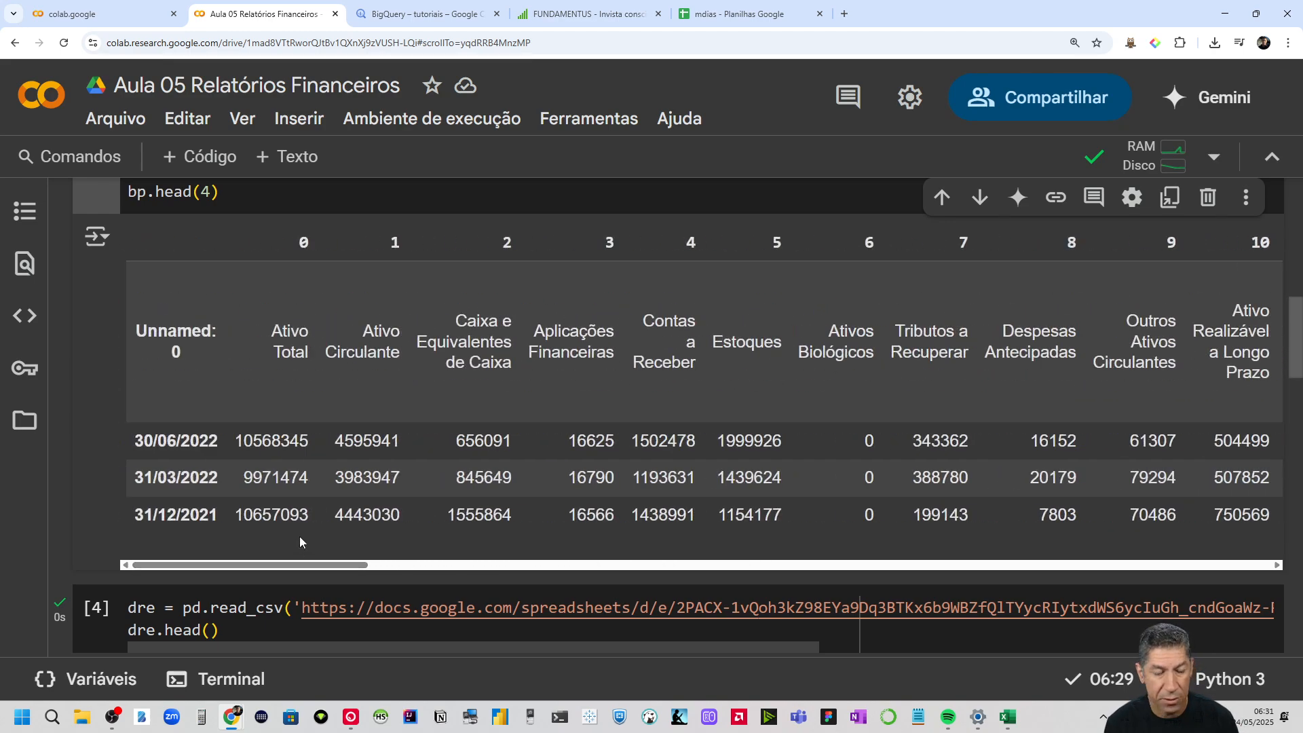
# Examine the transposed dre table's numbered columns and account names, down to the empty code cell below it
pyautogui.scroll(-3, 325, 465)
pyautogui.scroll(-2, 325, 451)
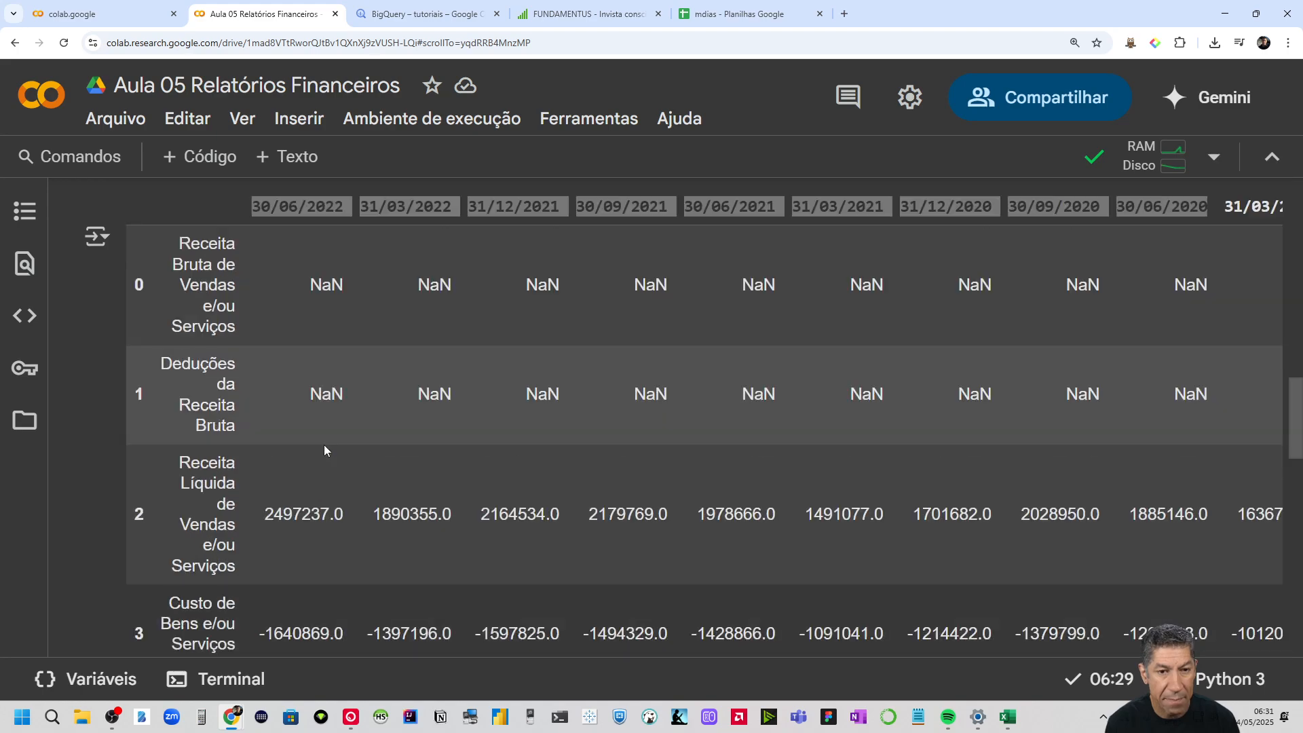
pyautogui.scroll(-5, 324, 445)
pyautogui.scroll(-5, 324, 445)
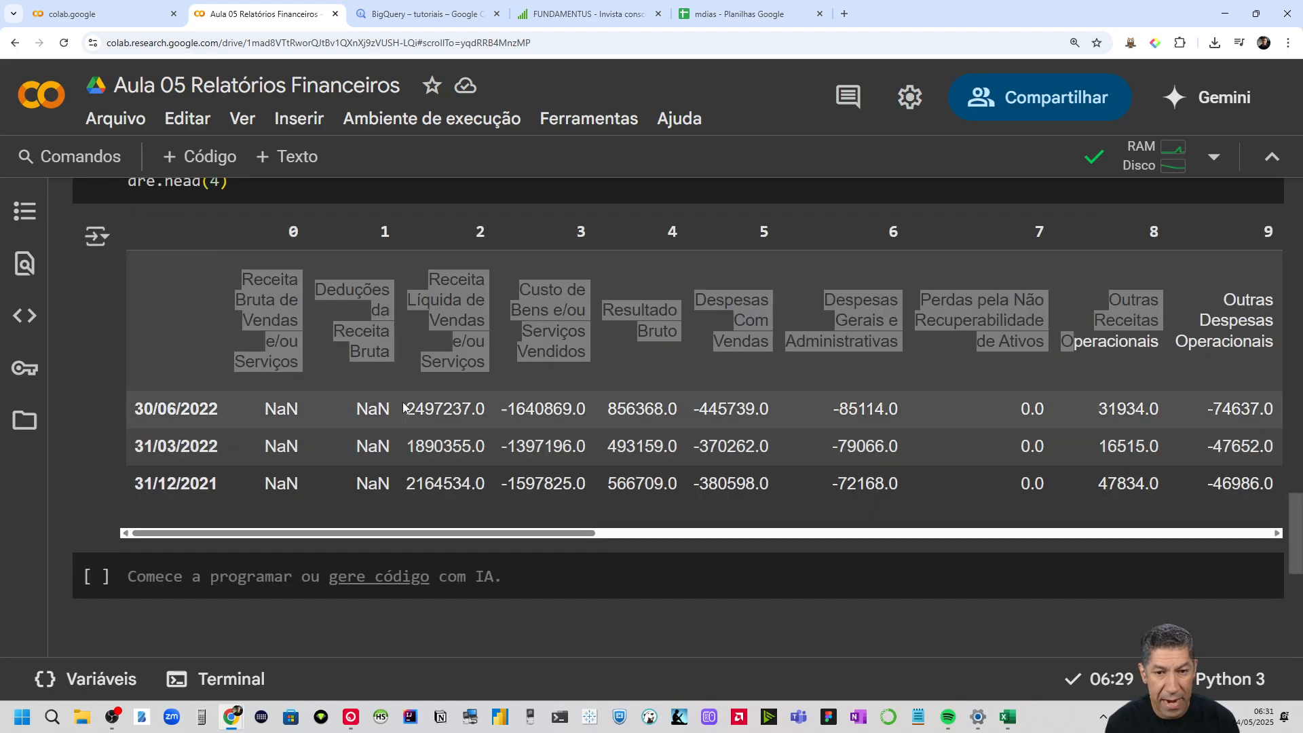
pyautogui.click(474, 300)
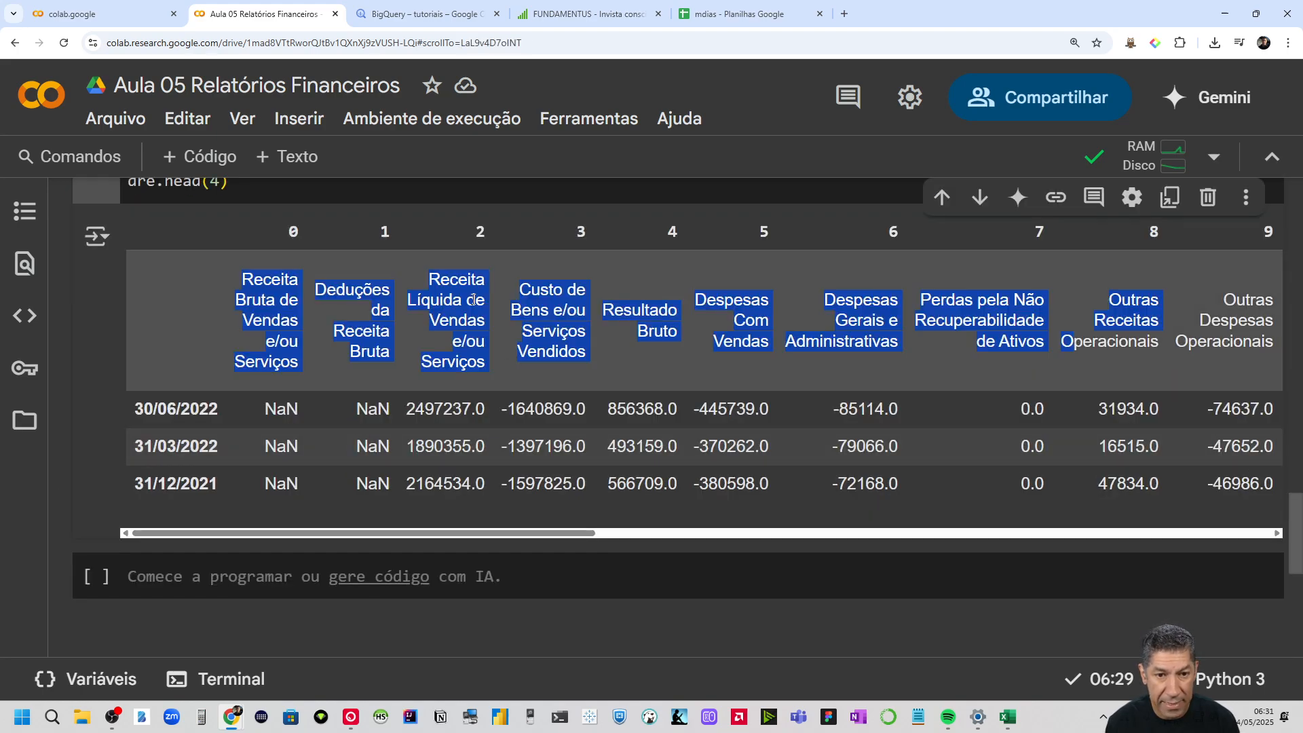
pyautogui.click(470, 262)
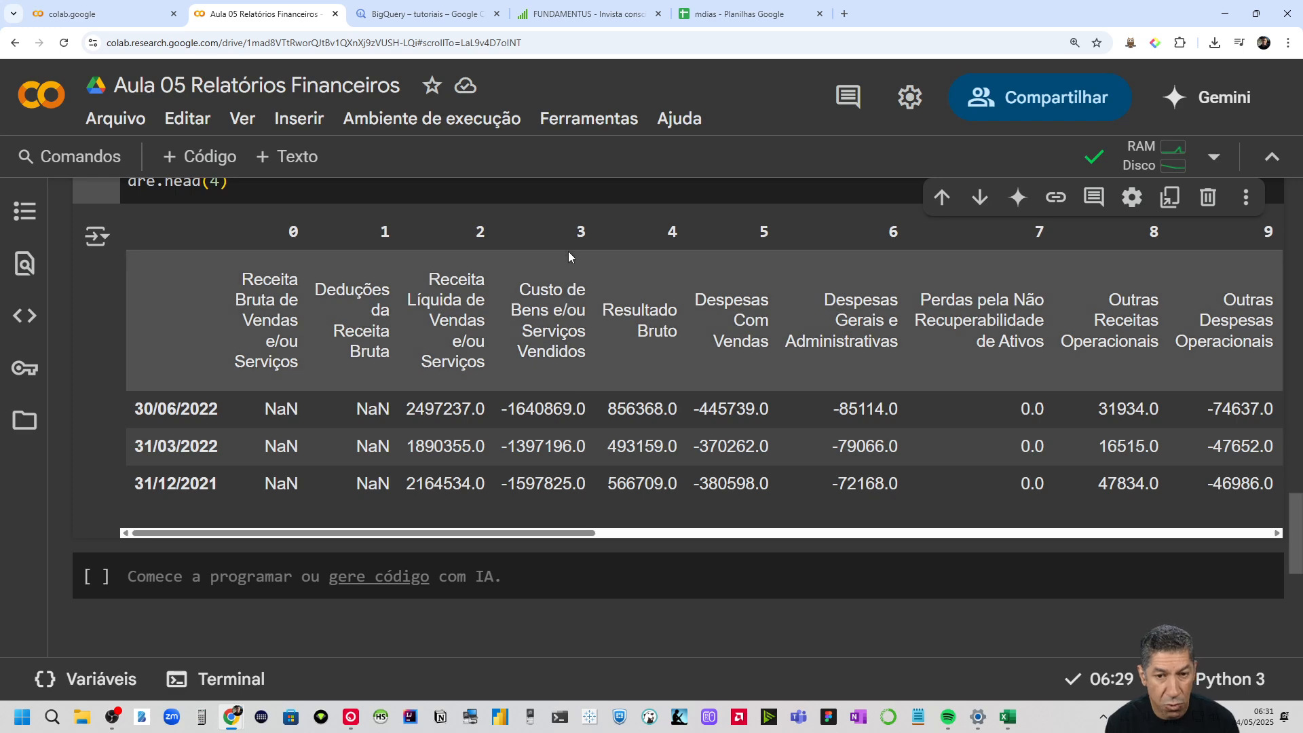
pyautogui.scroll(-2, 336, 492)
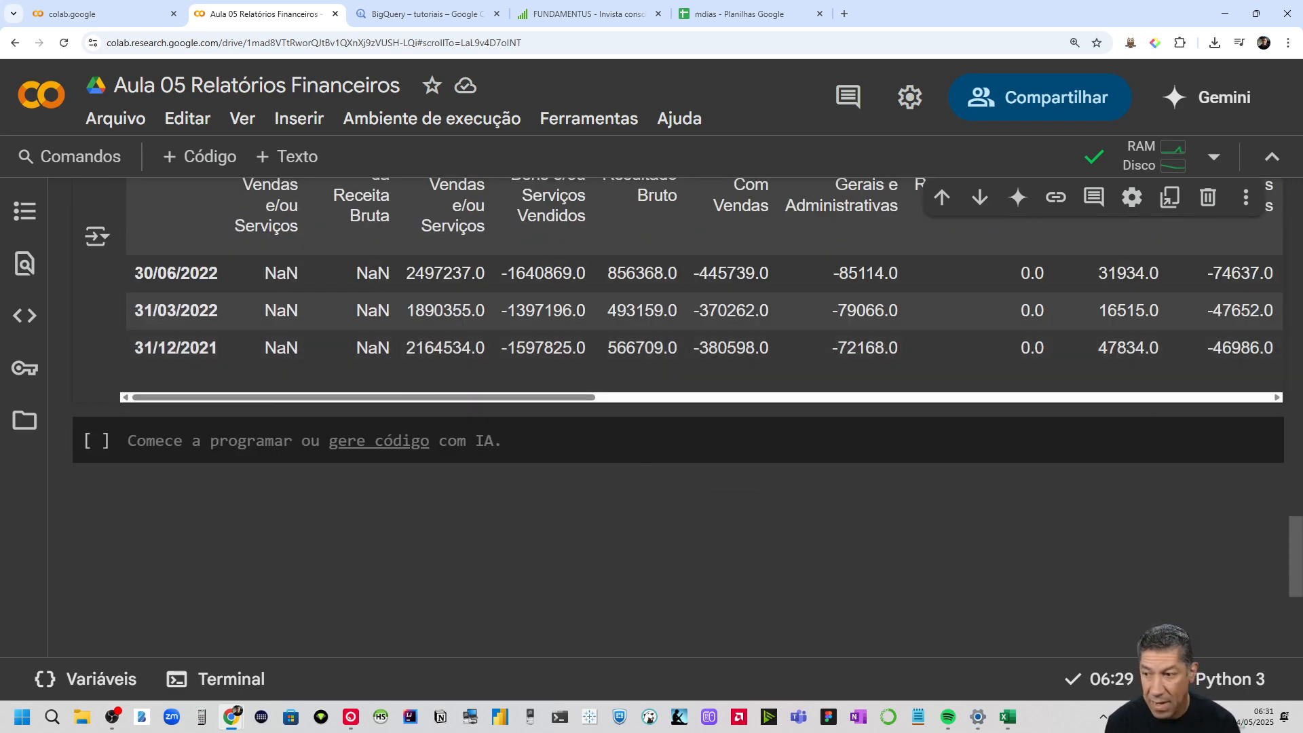
pyautogui.scroll(-2, 661, 396)
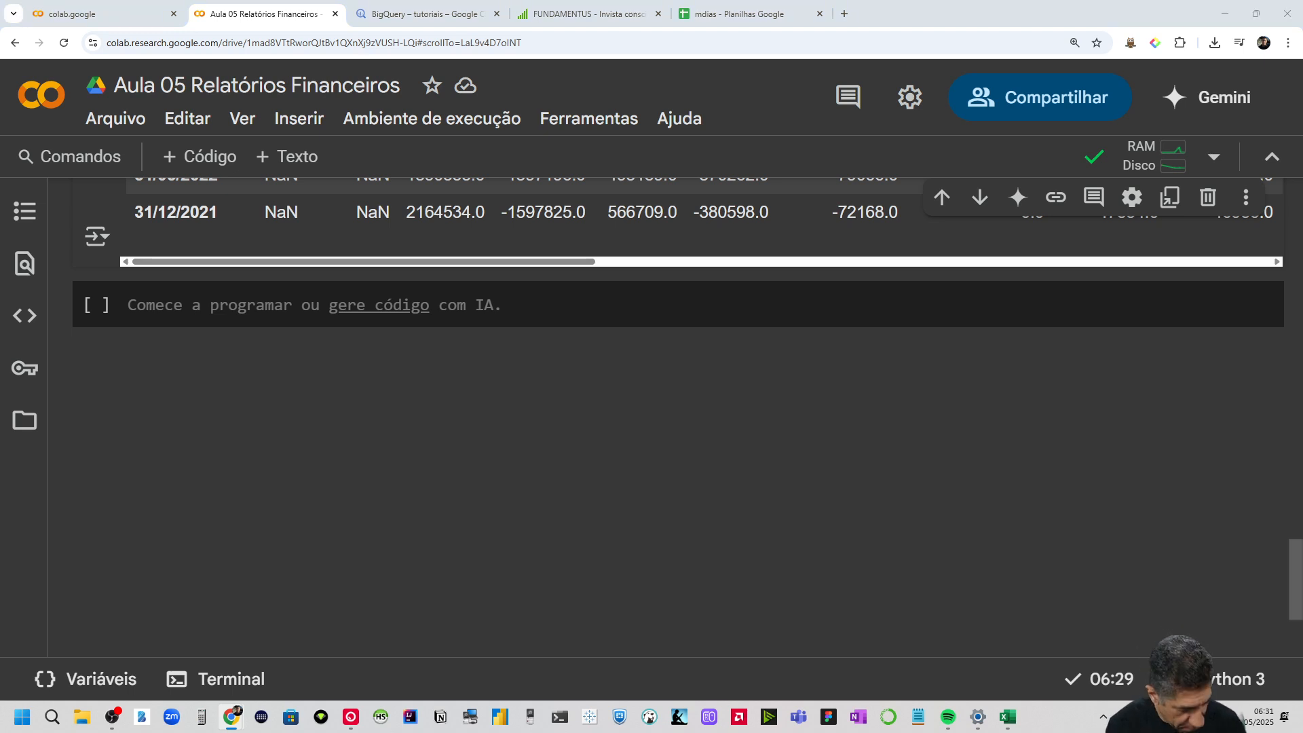
# Write bpr = bp.iloc[:,[4,5,27]] and bpr.head() in the empty code cell and run it
pyautogui.click(139, 304)
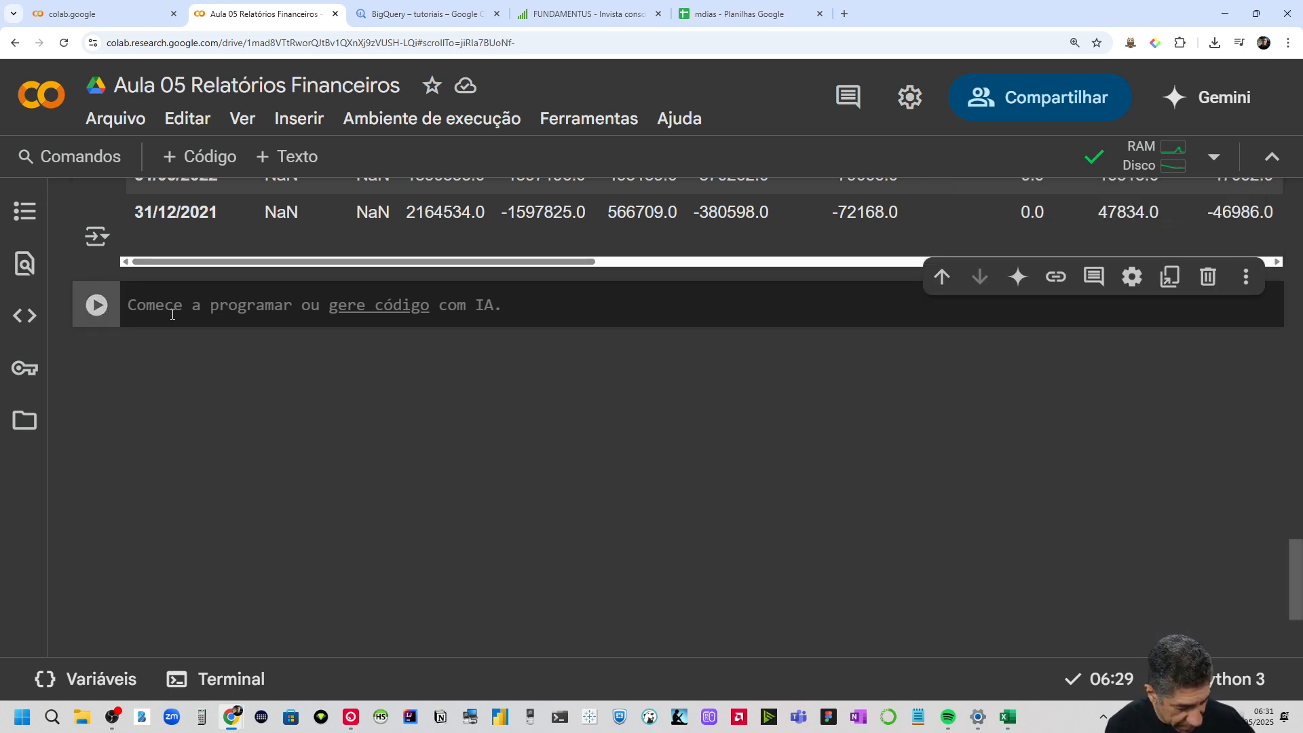
pyautogui.write('bpr = bp.iloc[:,[4,5,27]] bpr.head()')
pyautogui.doubleClick(151, 305)
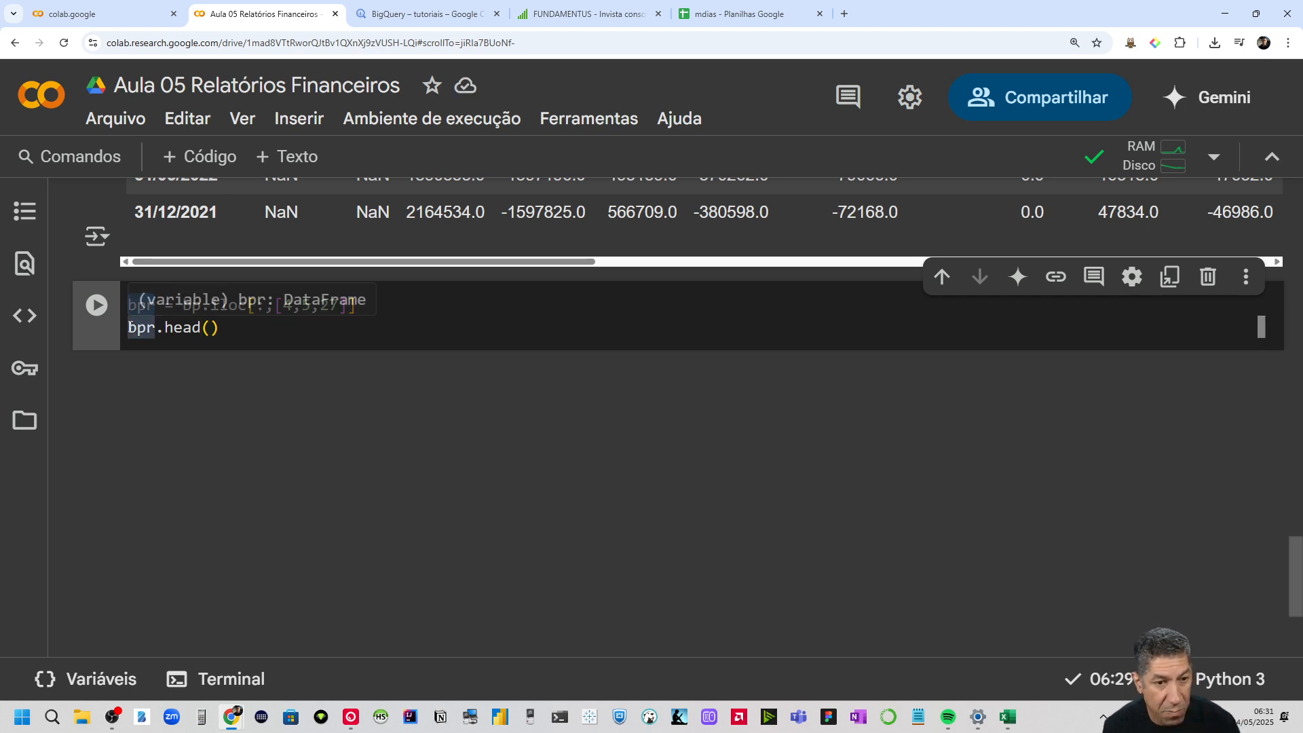
pyautogui.click(245, 326)
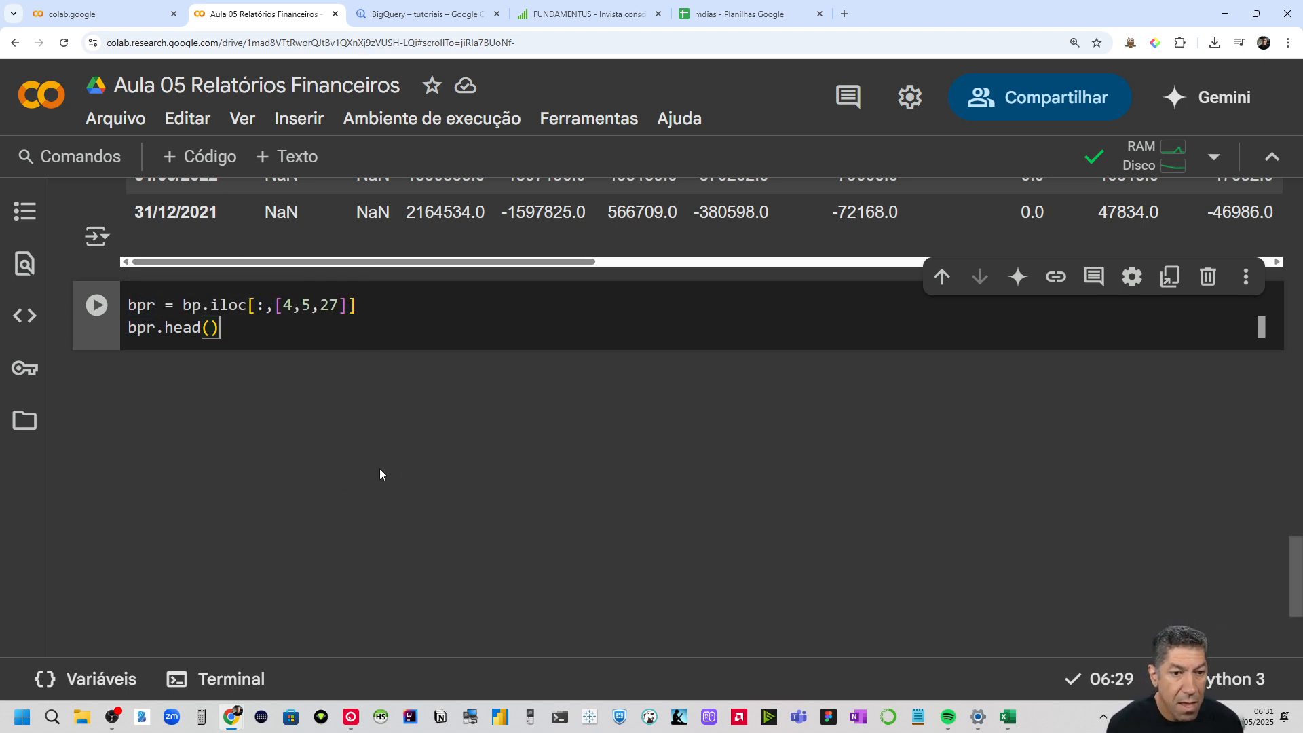
pyautogui.doubleClick(190, 305)
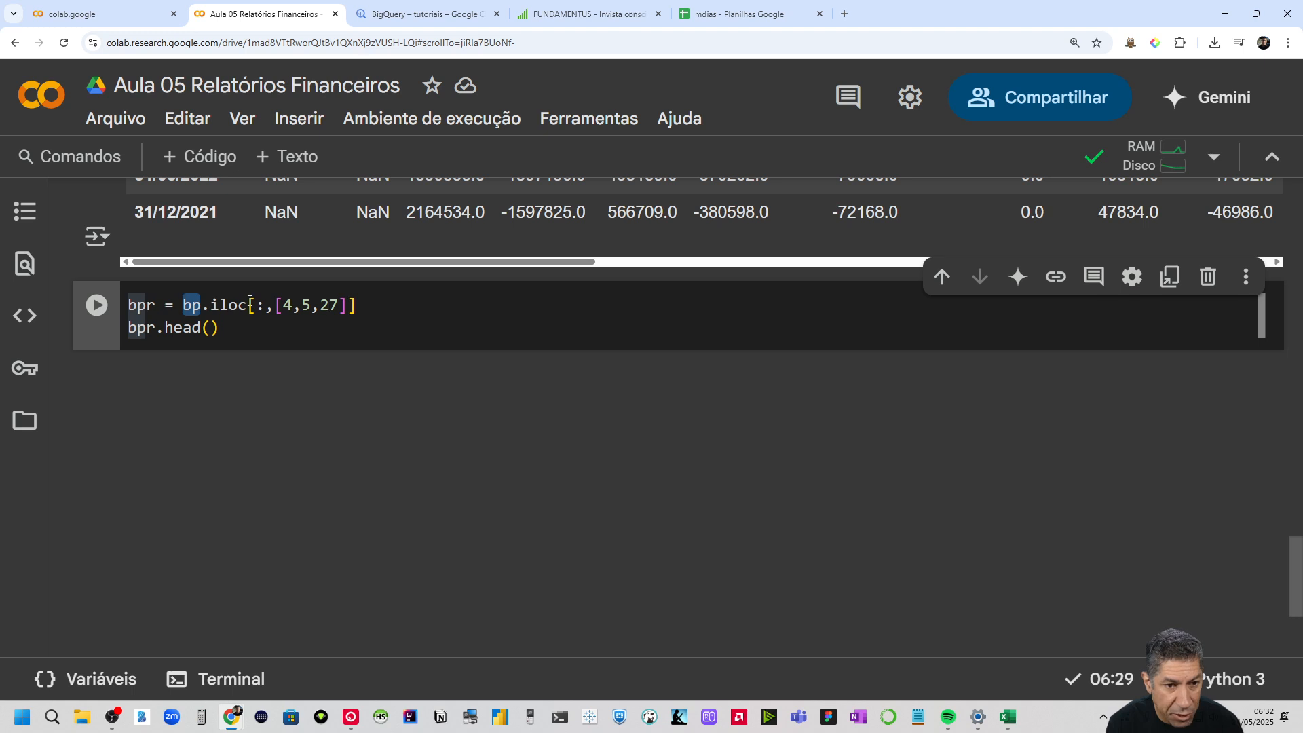
pyautogui.moveTo(212, 305)
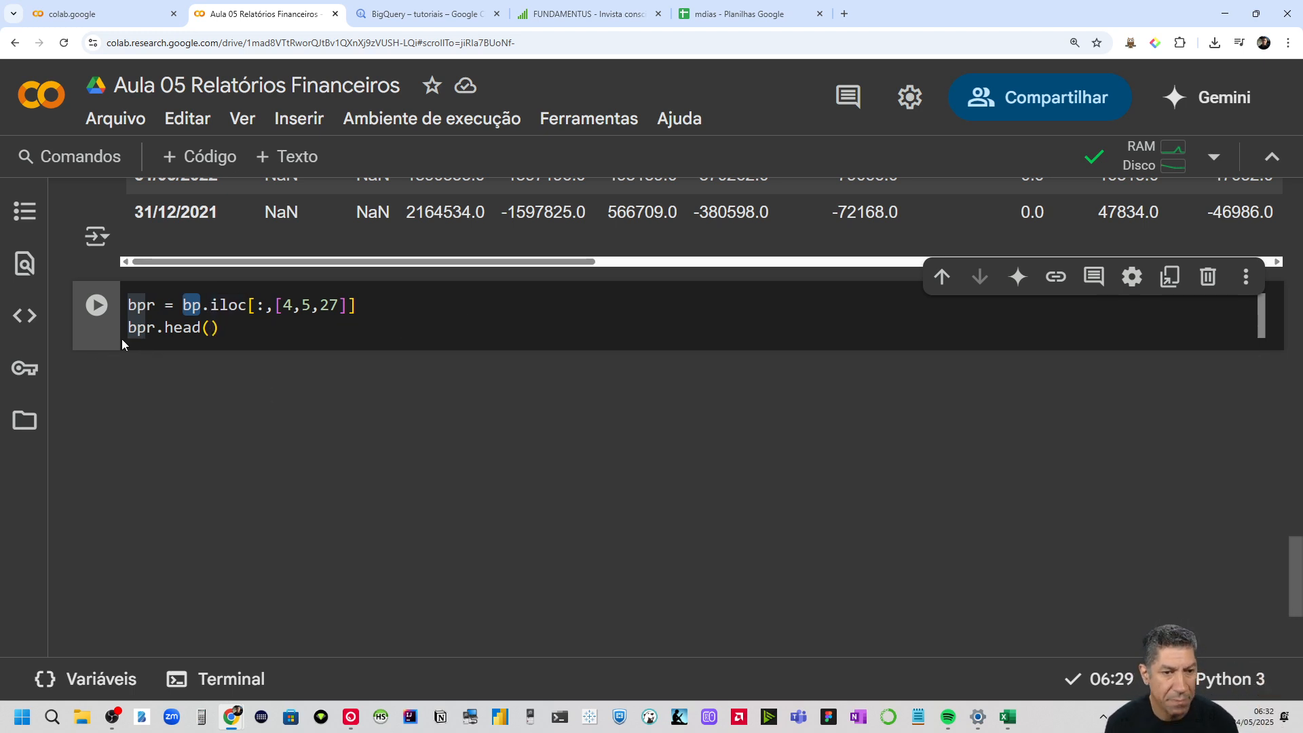
pyautogui.click(96, 306)
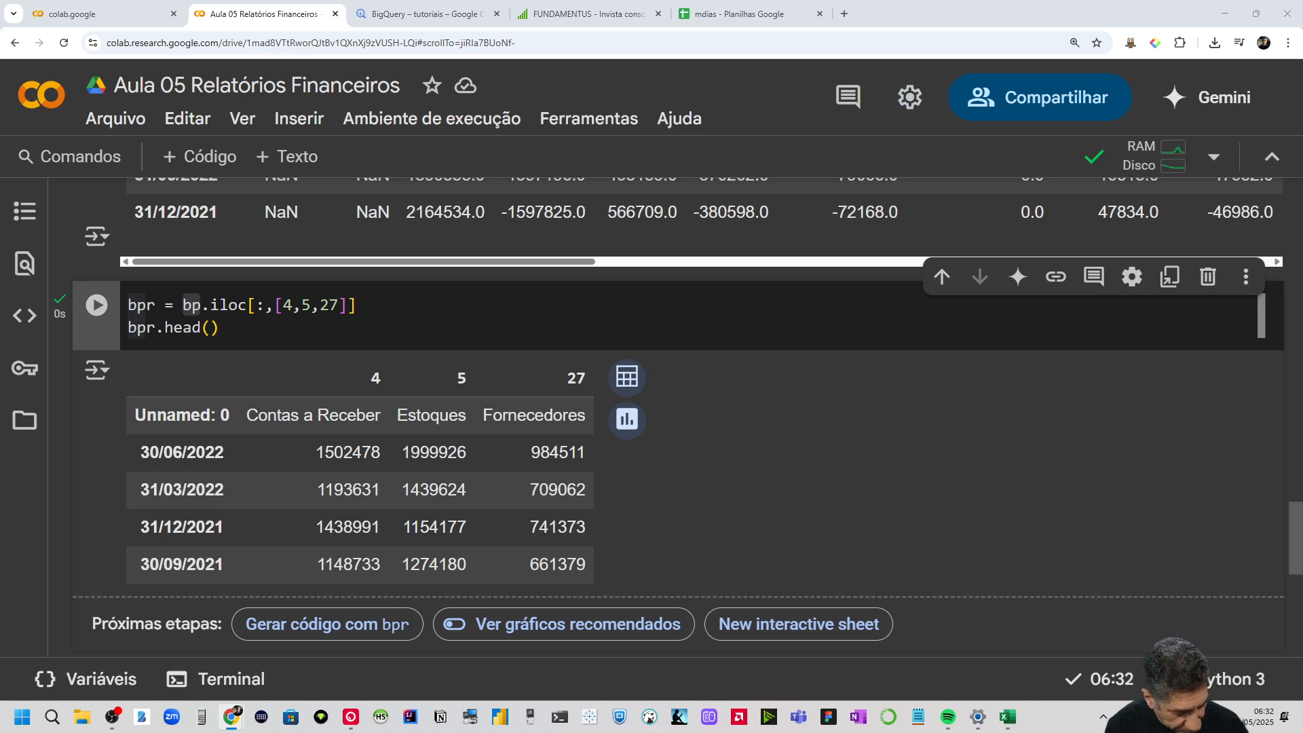
# Add a code cell below the output with bpr = bpr.rename(columns={4:'clientes',5:'estoques',27:'fornecedores'}) and bpr.head()
pyautogui.scroll(-3, 226, 357)
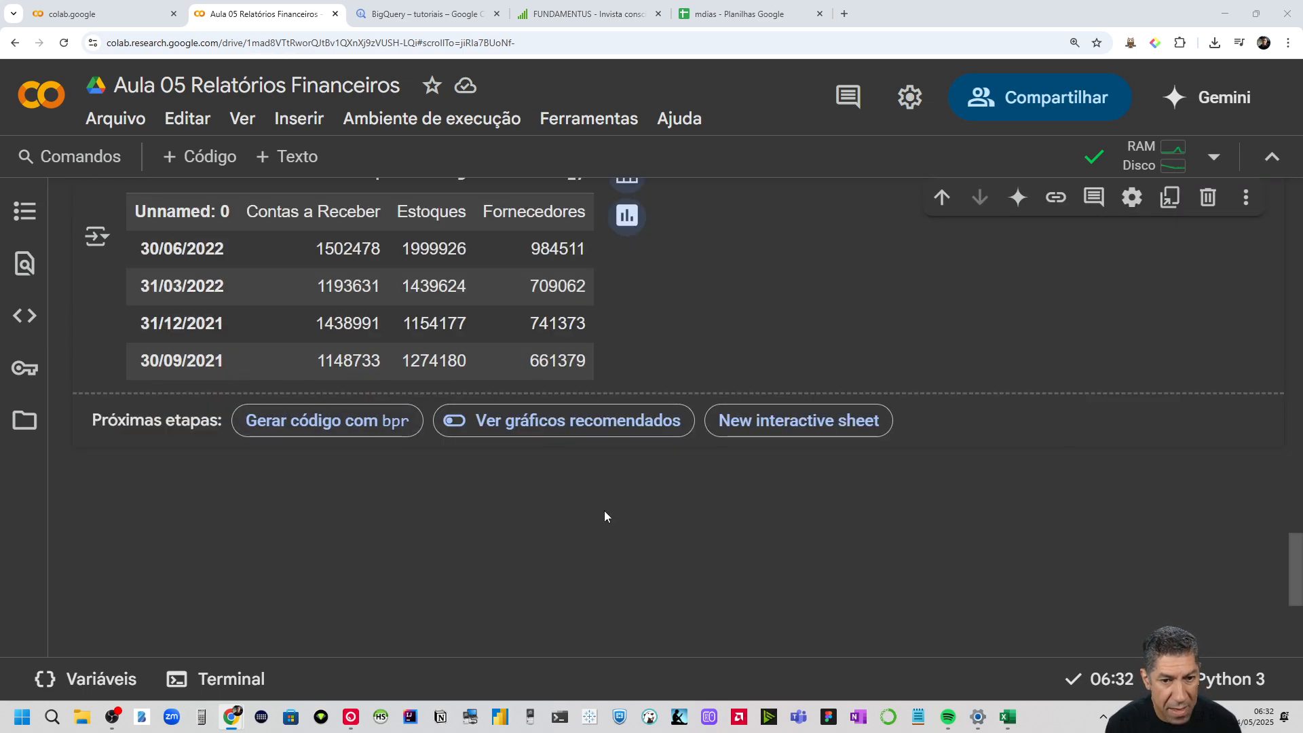
pyautogui.click(602, 458)
pyautogui.write("bpr = bpr.rename(columns={4:'clientes',5:'estoques',27:'fornecedores'}) bpr.head()")
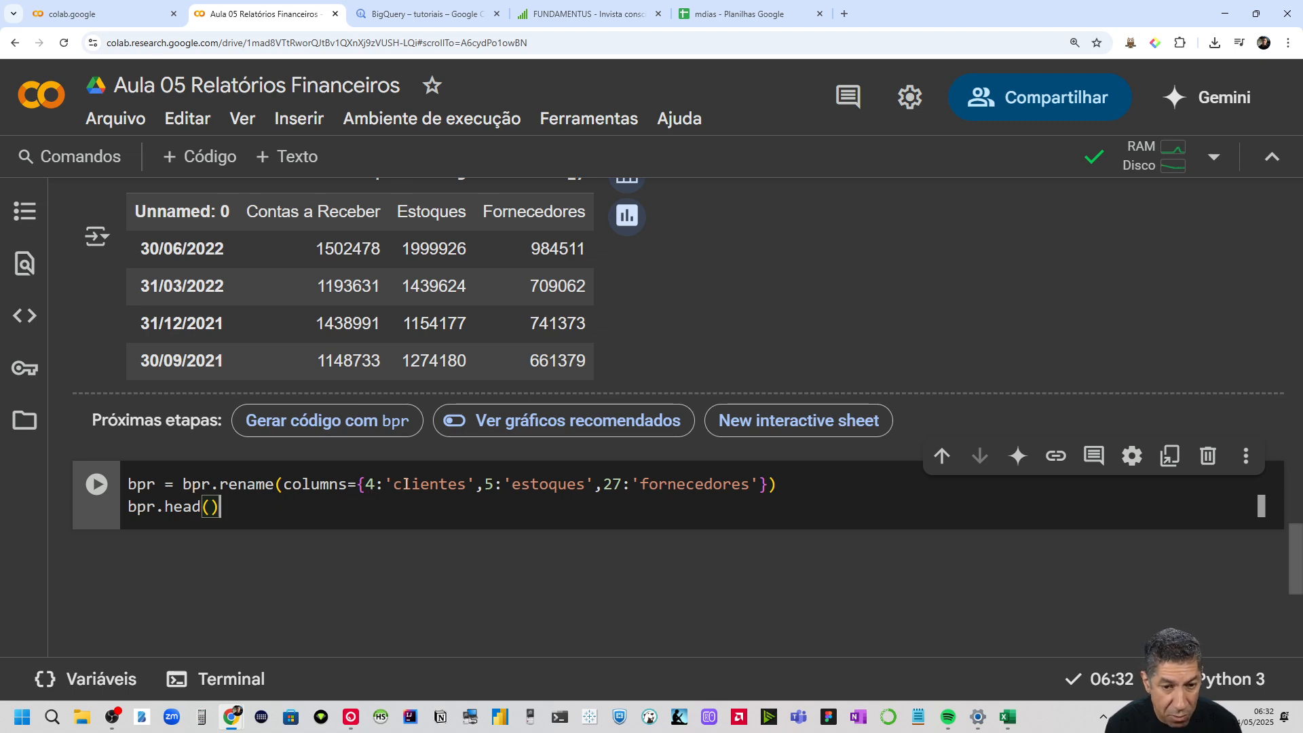
pyautogui.scroll(2, 361, 331)
pyautogui.scroll(-1, 372, 320)
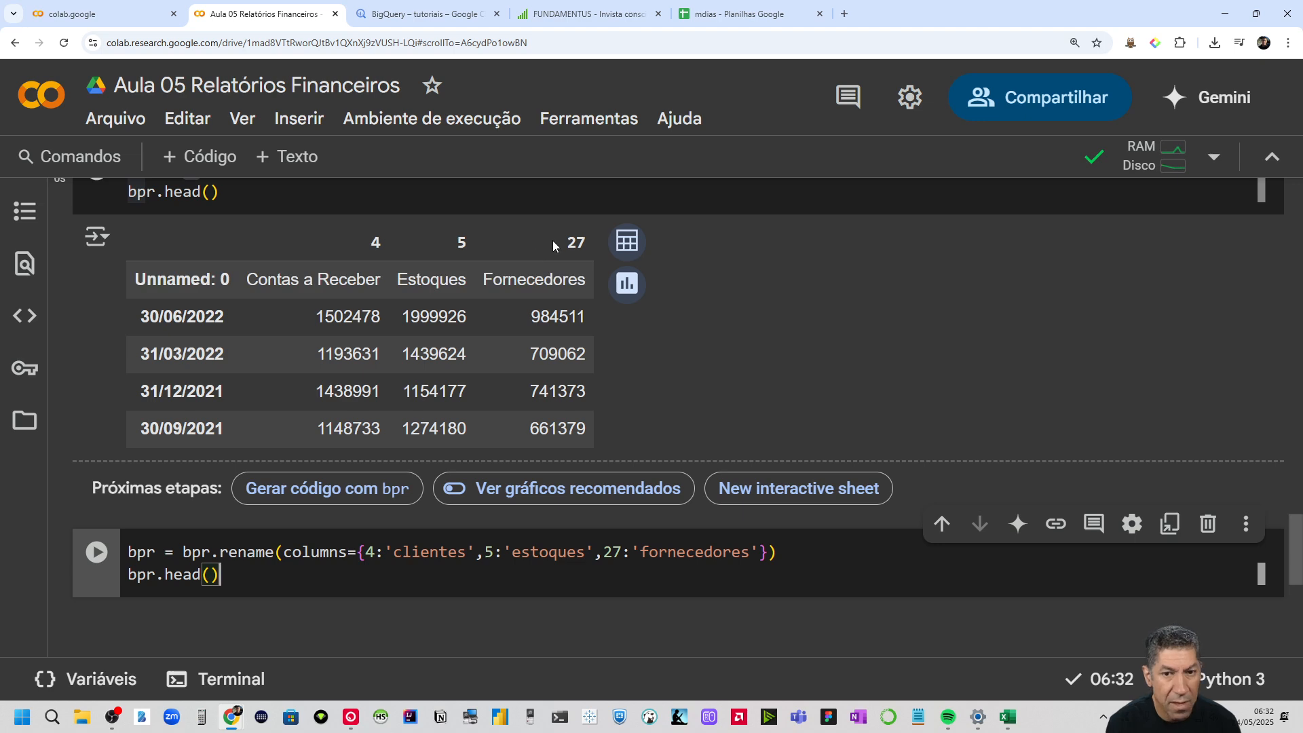
# Run the bpr rename cell and compare its column headers with the numbered headers of the previous output
pyautogui.click(96, 551)
pyautogui.moveTo(309, 493); pyautogui.dragTo(531, 493)
pyautogui.scroll(2, 350, 255)
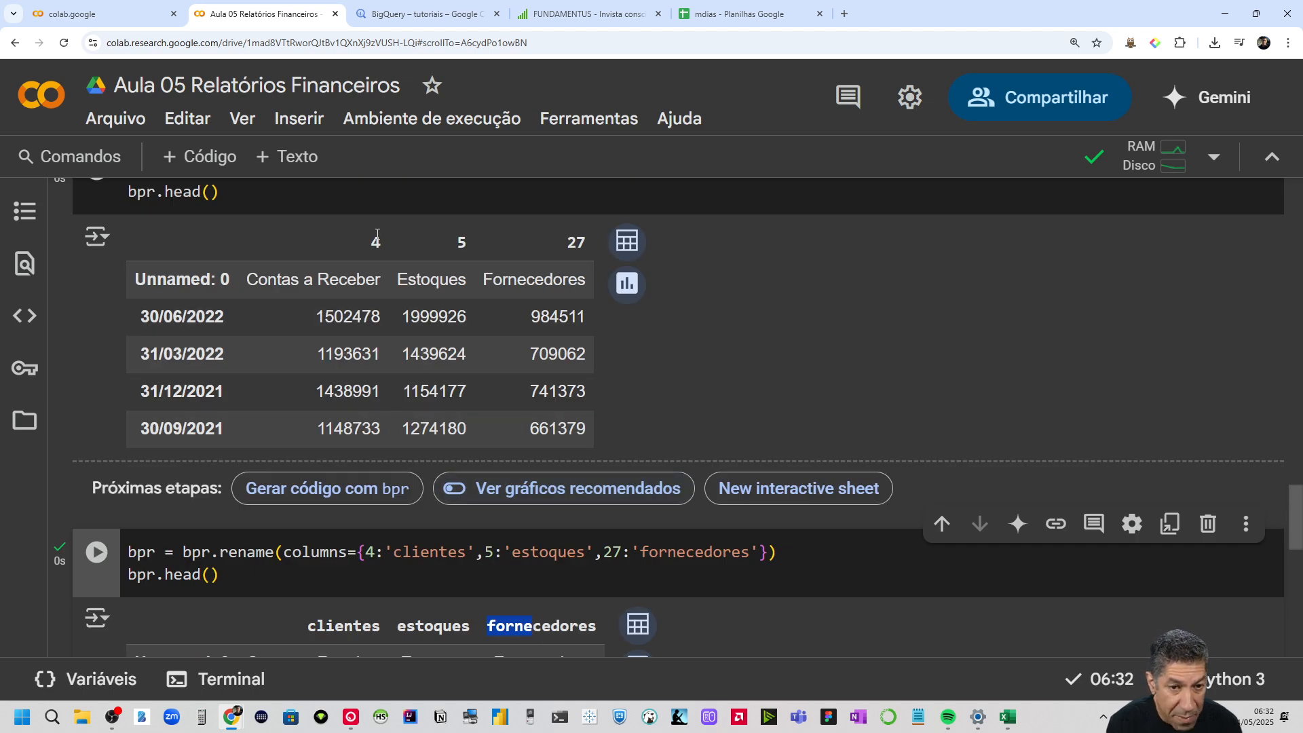
pyautogui.moveTo(374, 239); pyautogui.dragTo(591, 257)
pyautogui.scroll(-2, 458, 482)
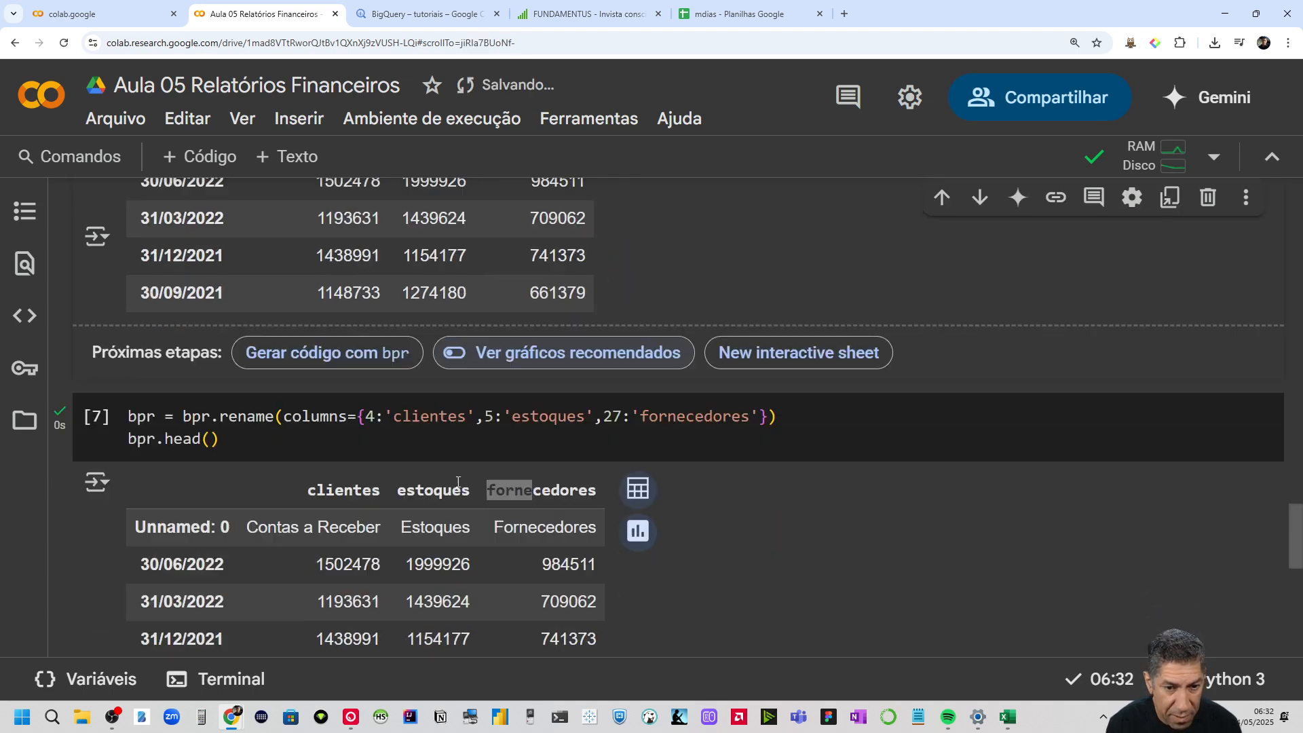
pyautogui.moveTo(315, 493); pyautogui.dragTo(597, 494)
pyautogui.scroll(-1, 211, 455)
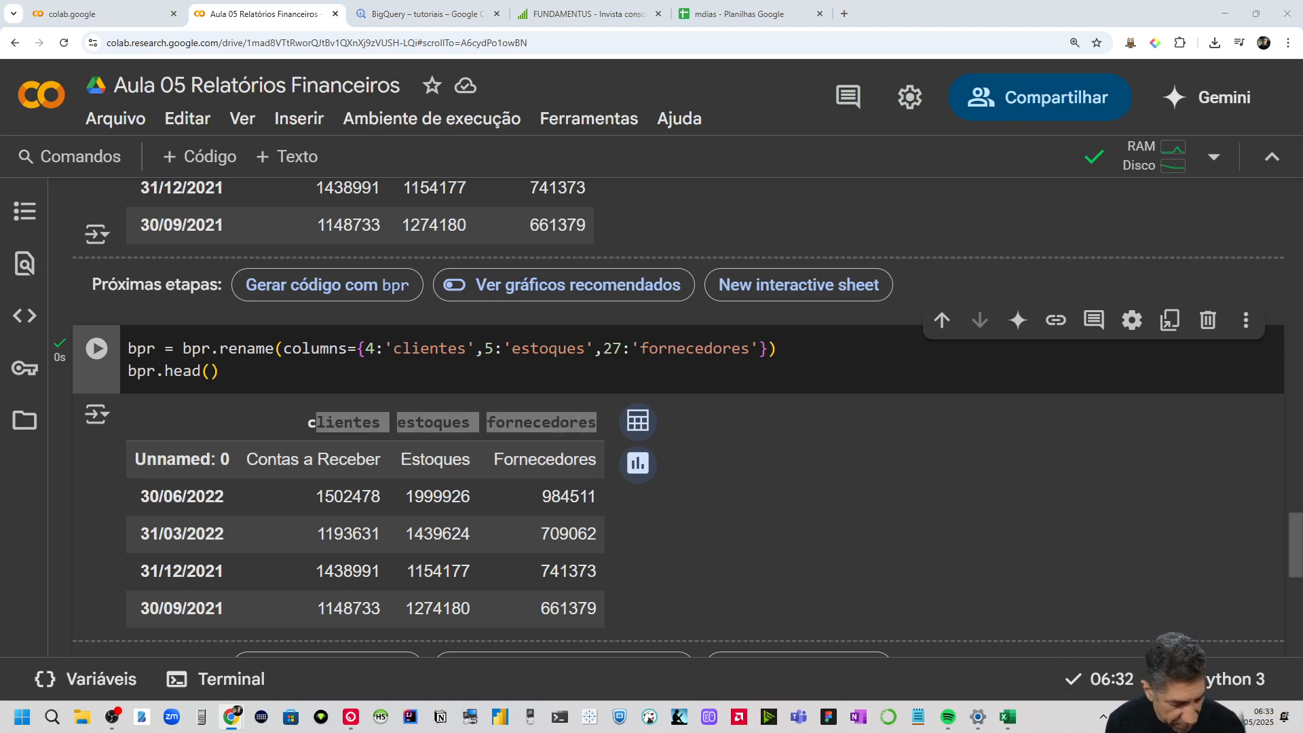
# Add a code cell with bpr = bpr.drop(bpr.index[[0]]) and bpr.head(), run it, and check the resulting table
pyautogui.scroll(-4, 460, 637)
pyautogui.moveTo(537, 427)
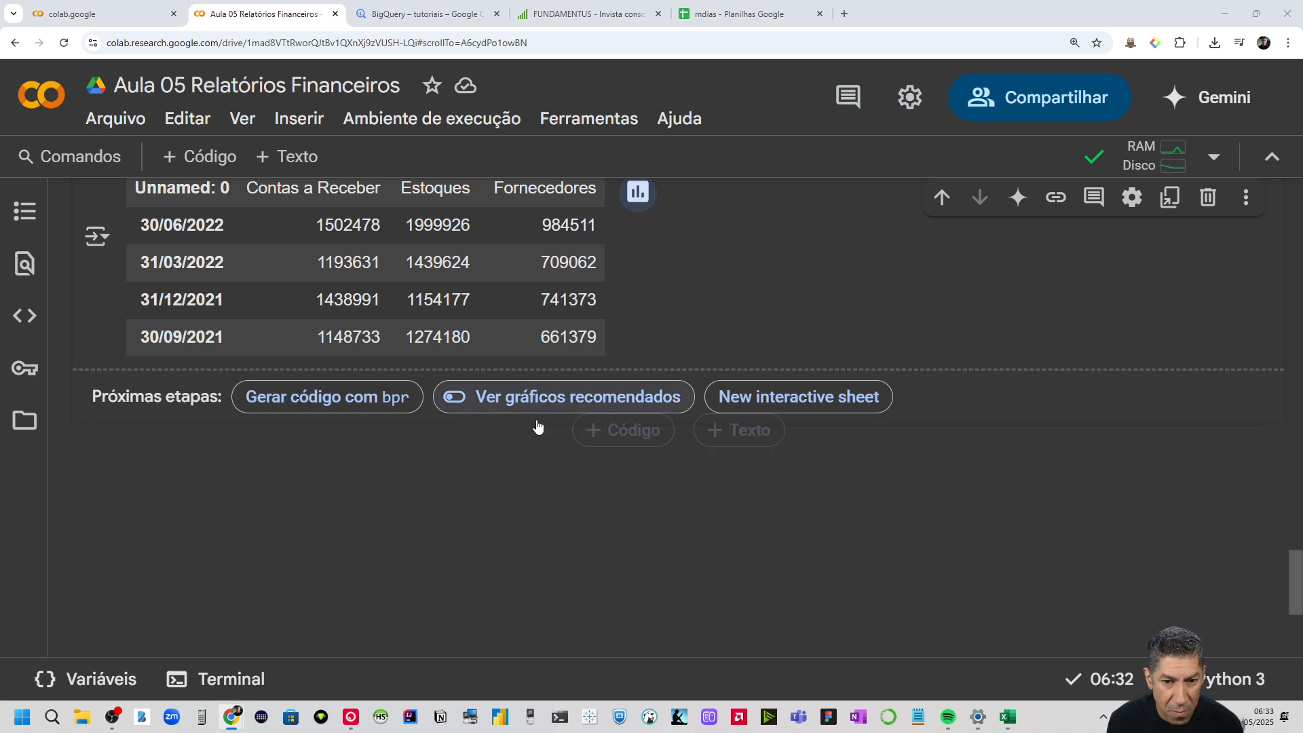
pyautogui.click(616, 435)
pyautogui.write('bpr = bpr.drop(bpr.index[[0]]) bpr.head()')
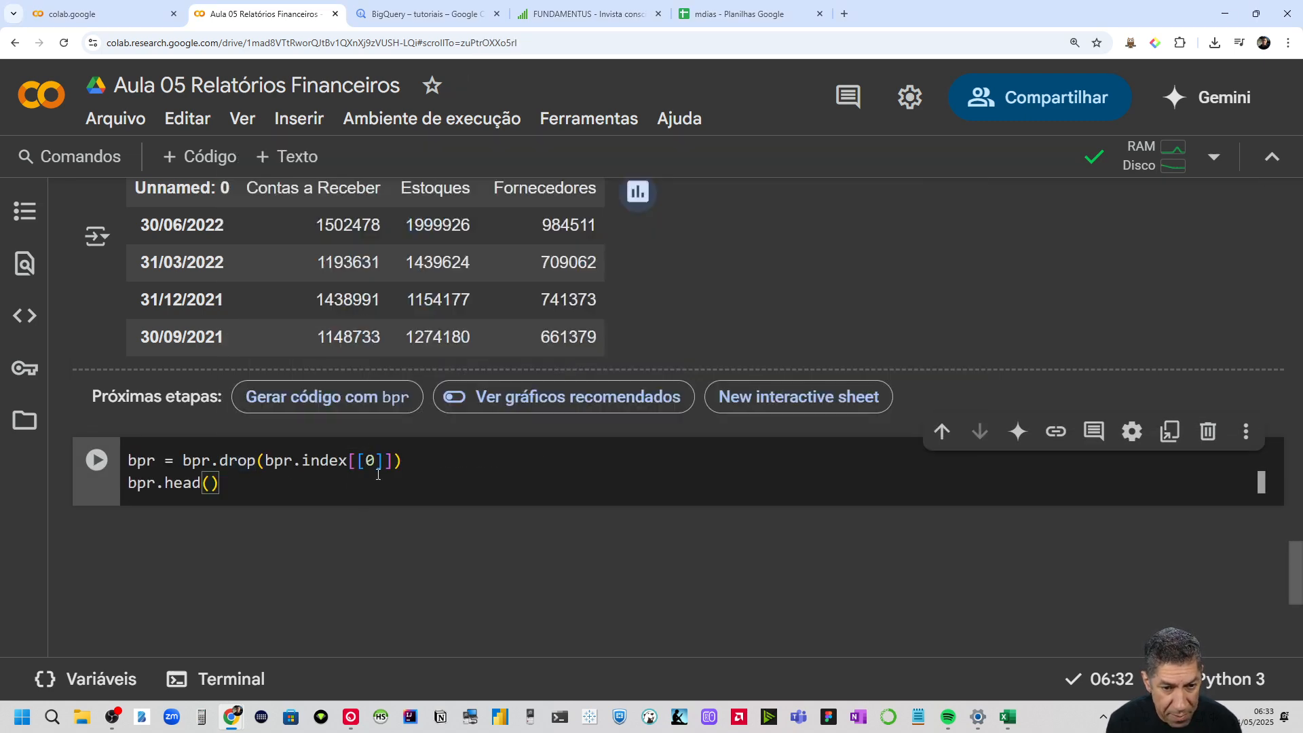
pyautogui.scroll(1, 381, 469)
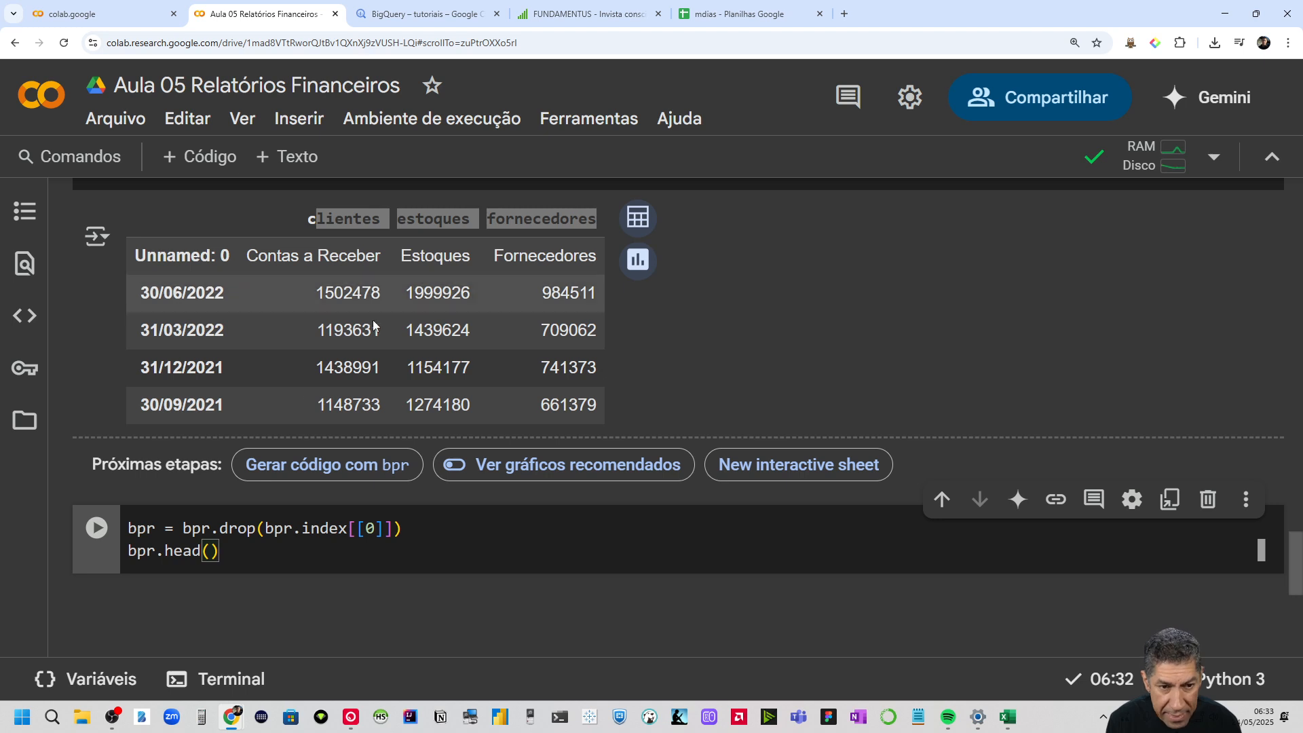
pyautogui.click(96, 529)
pyautogui.scroll(-4, 288, 362)
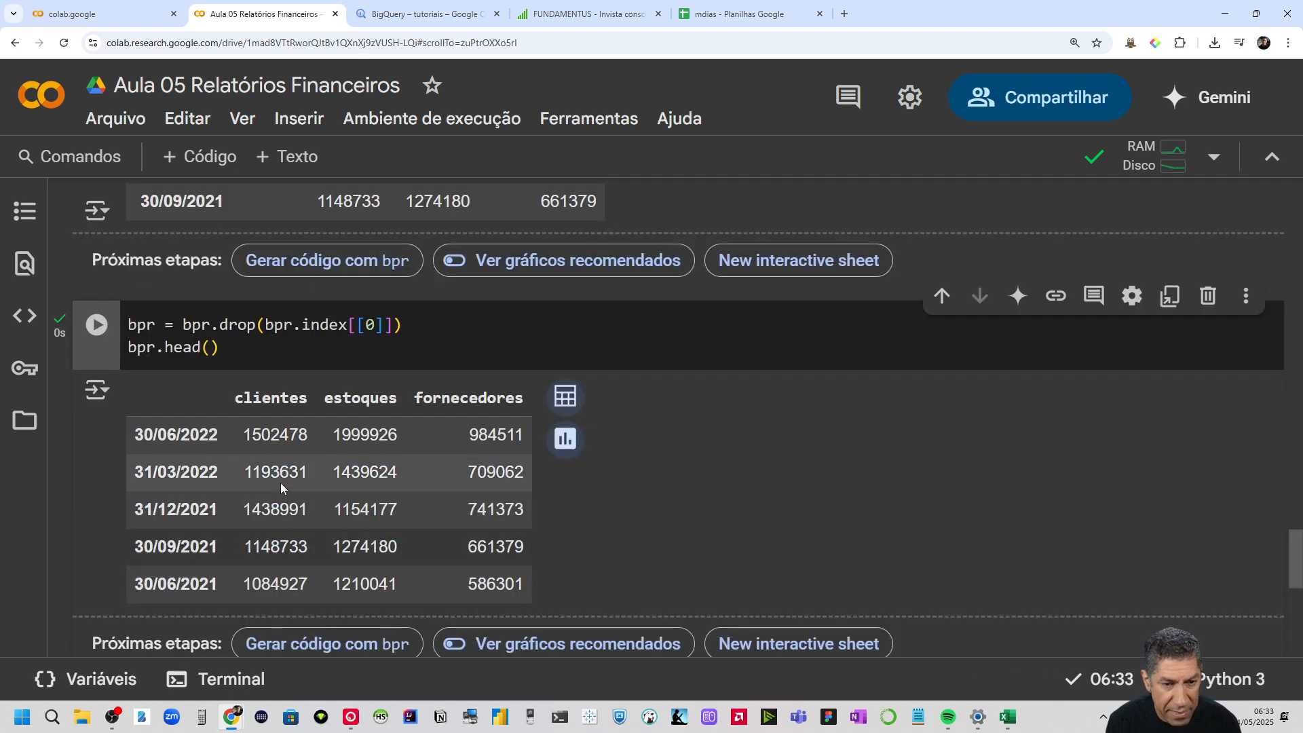
pyautogui.moveTo(260, 358); pyautogui.dragTo(507, 356)
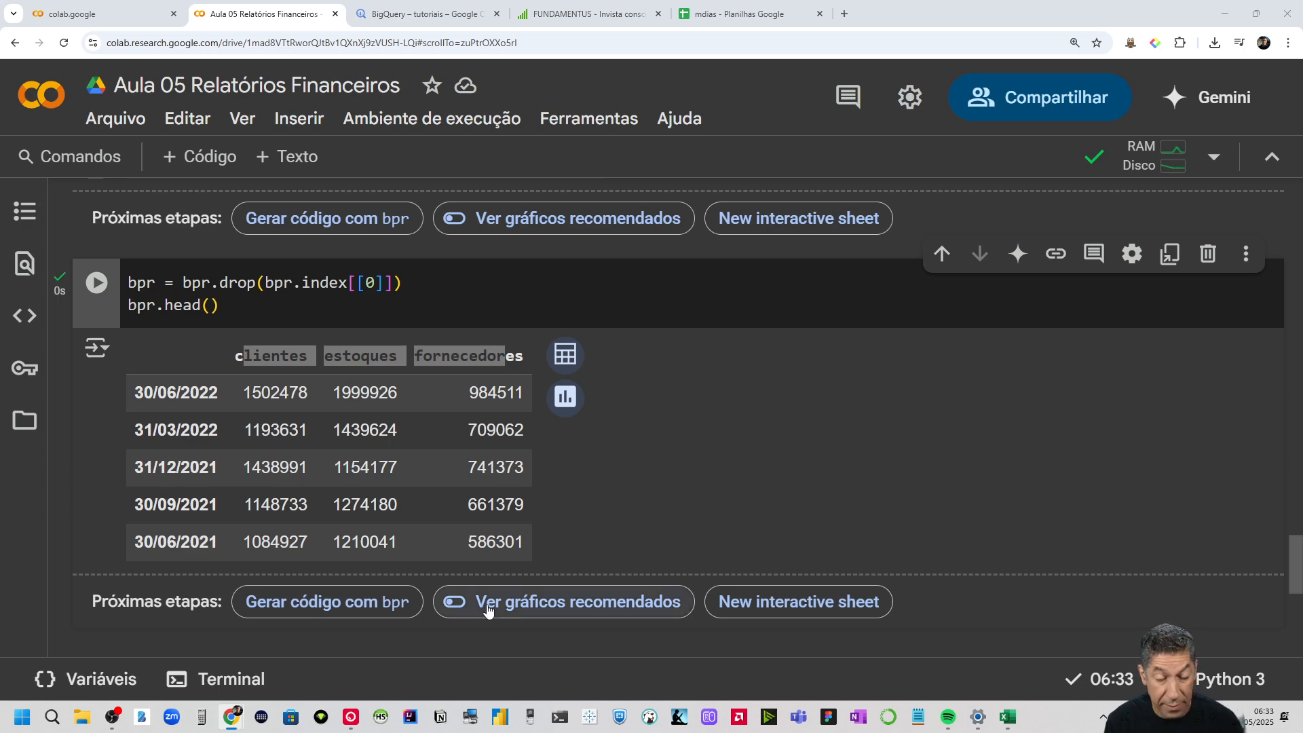
# Add and run a cell that selects dre columns [2,3] as drer, renames them {2:'receita_liquida',3:'custo'}, drops index [[0]] and shows drer.head()
pyautogui.click(624, 638)
pyautogui.scroll(-2, 399, 611)
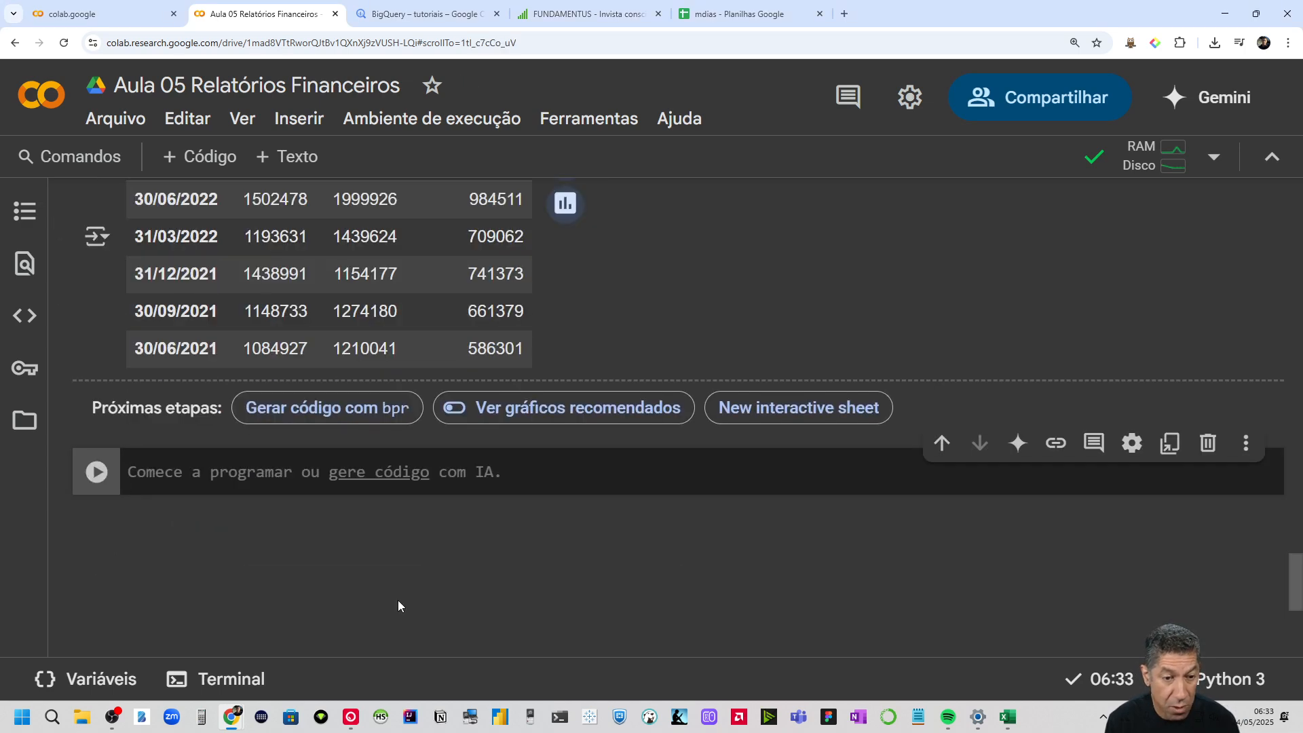
pyautogui.write("drer = dre.iloc[:,[2,3]] drer = drer.rename(columns={2:'receita_liquida',3:'custo'}) drer = drer.drop(drer.index[[0]]) drer.head()")
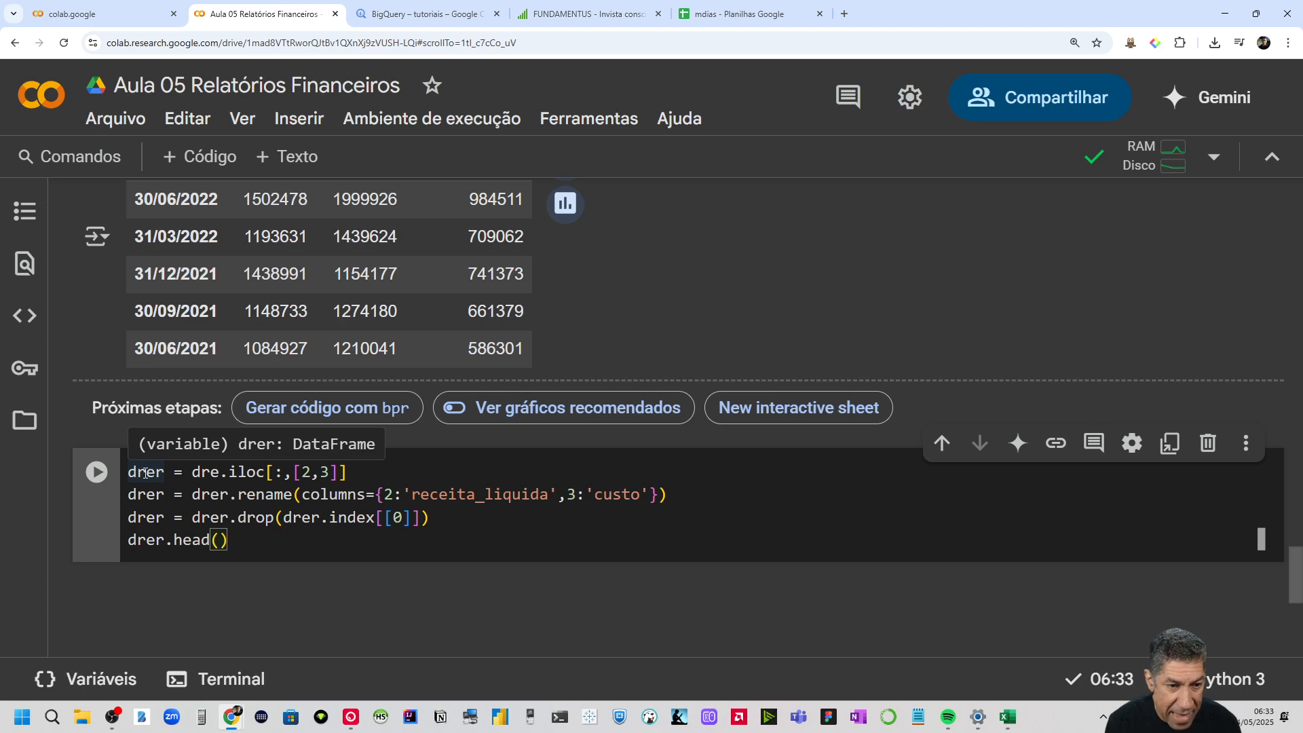
pyautogui.click(201, 475)
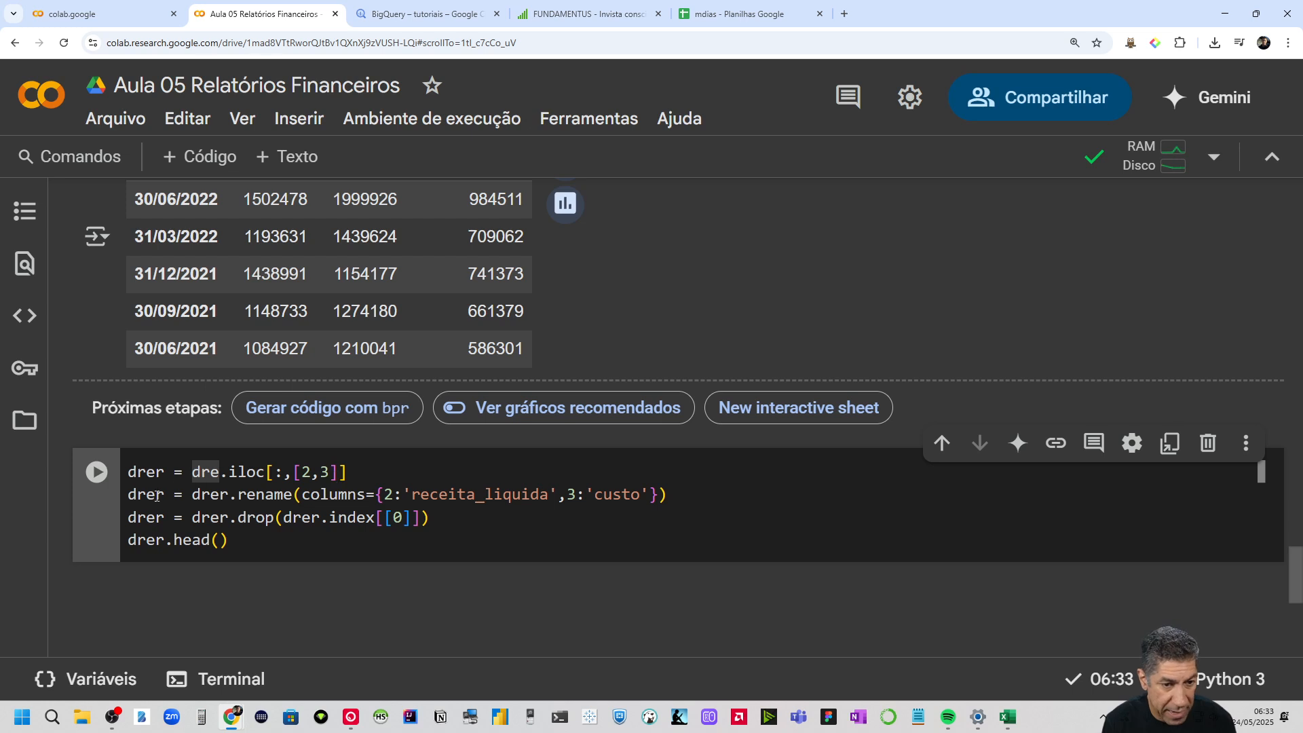
pyautogui.moveTo(678, 491); pyautogui.dragTo(387, 494)
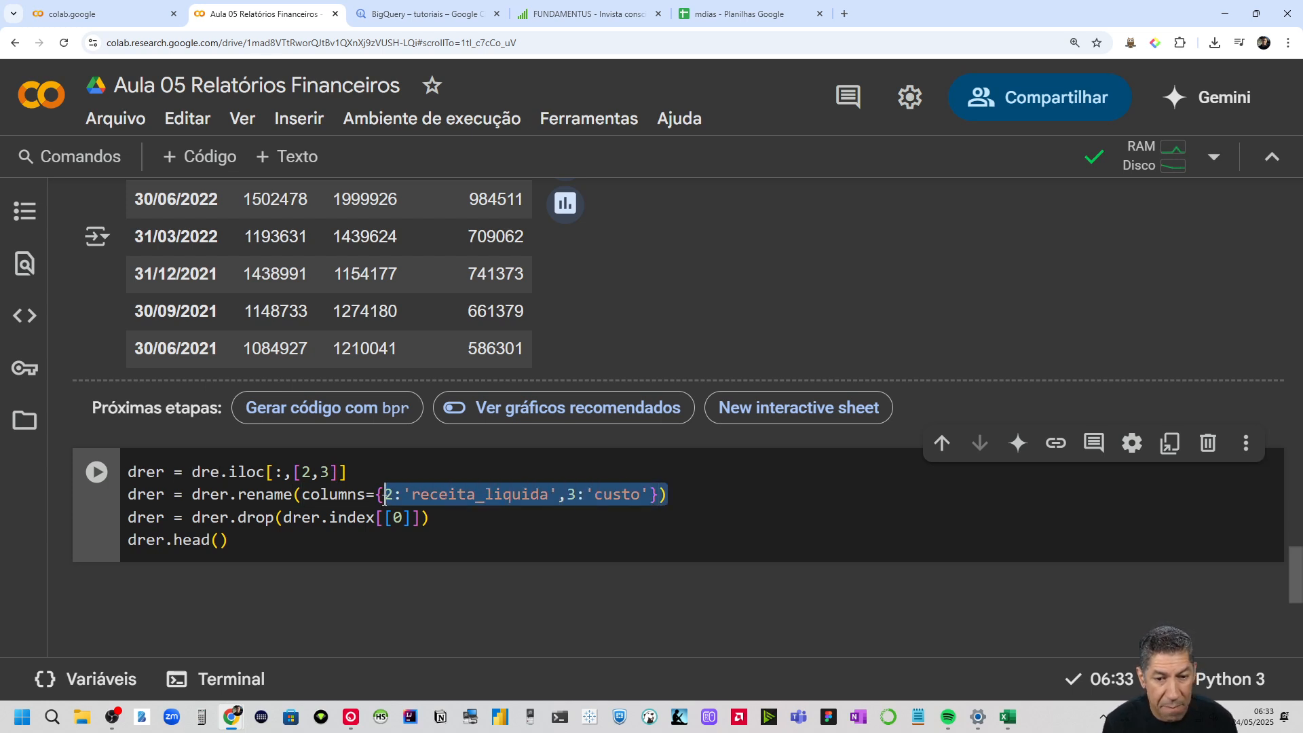
pyautogui.moveTo(440, 516); pyautogui.dragTo(123, 517)
pyautogui.click(90, 478)
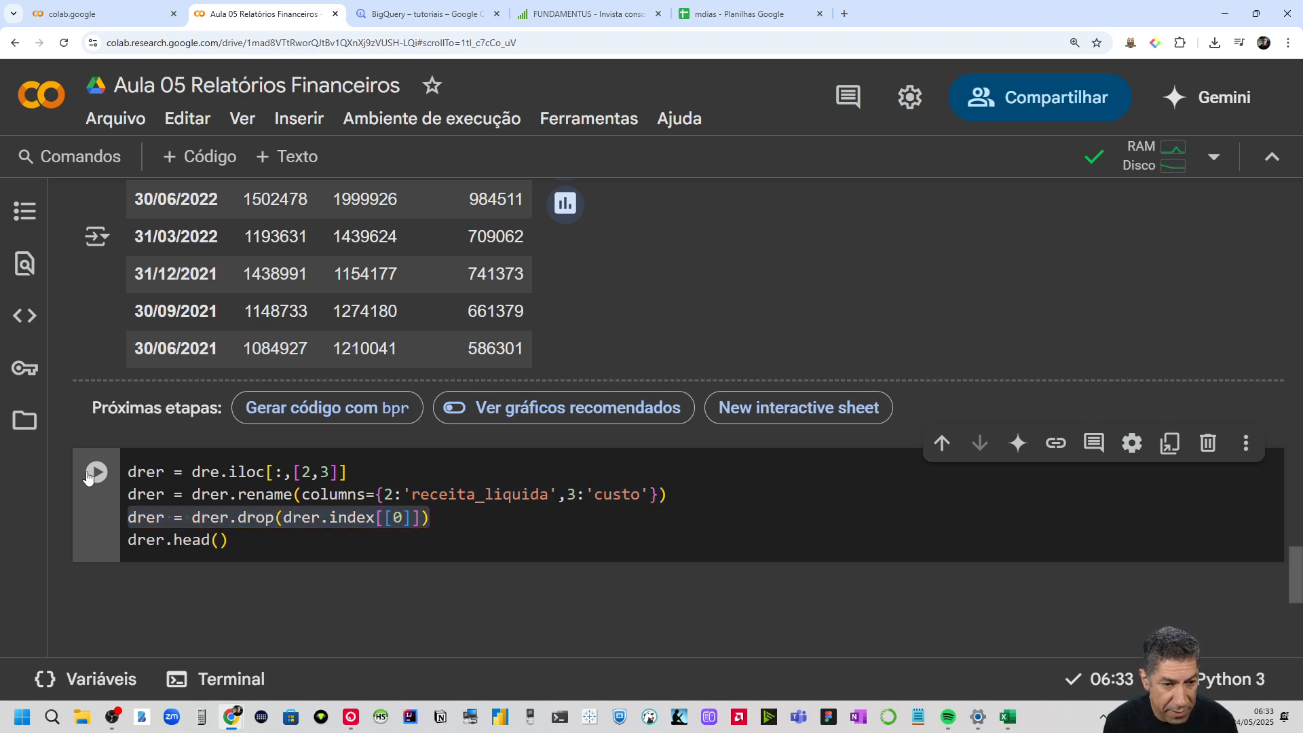
pyautogui.scroll(-3, 312, 442)
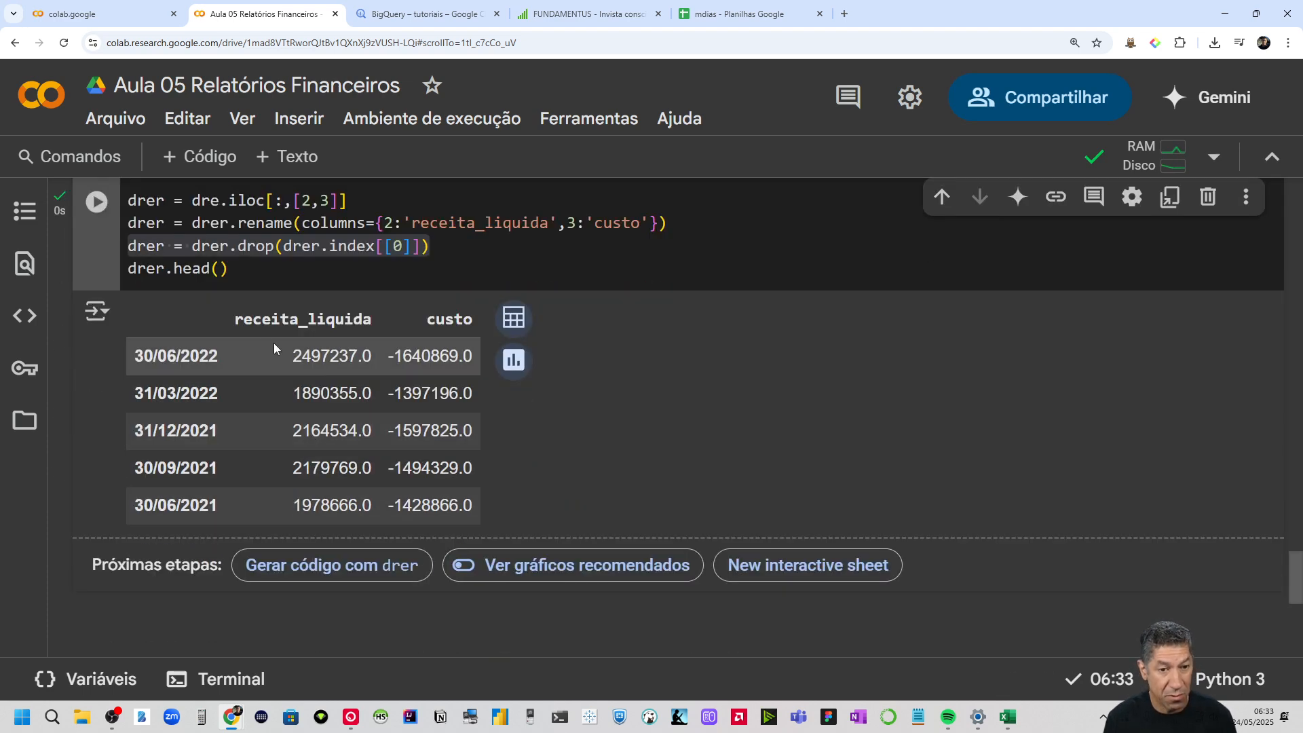
# Compare the reduced bpr and drer tables, examining their account columns and the quarterly dates used as row index
pyautogui.scroll(6, 217, 334)
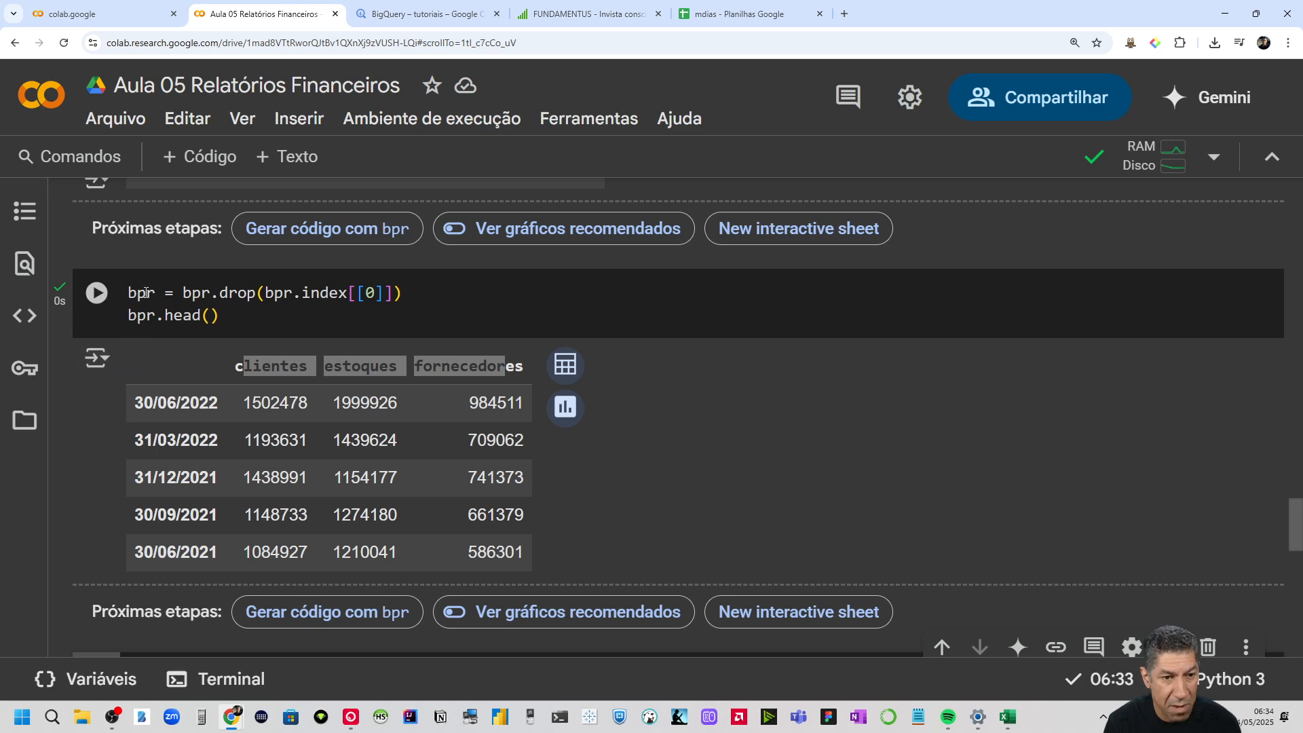
pyautogui.moveTo(152, 293)
pyautogui.click(241, 367)
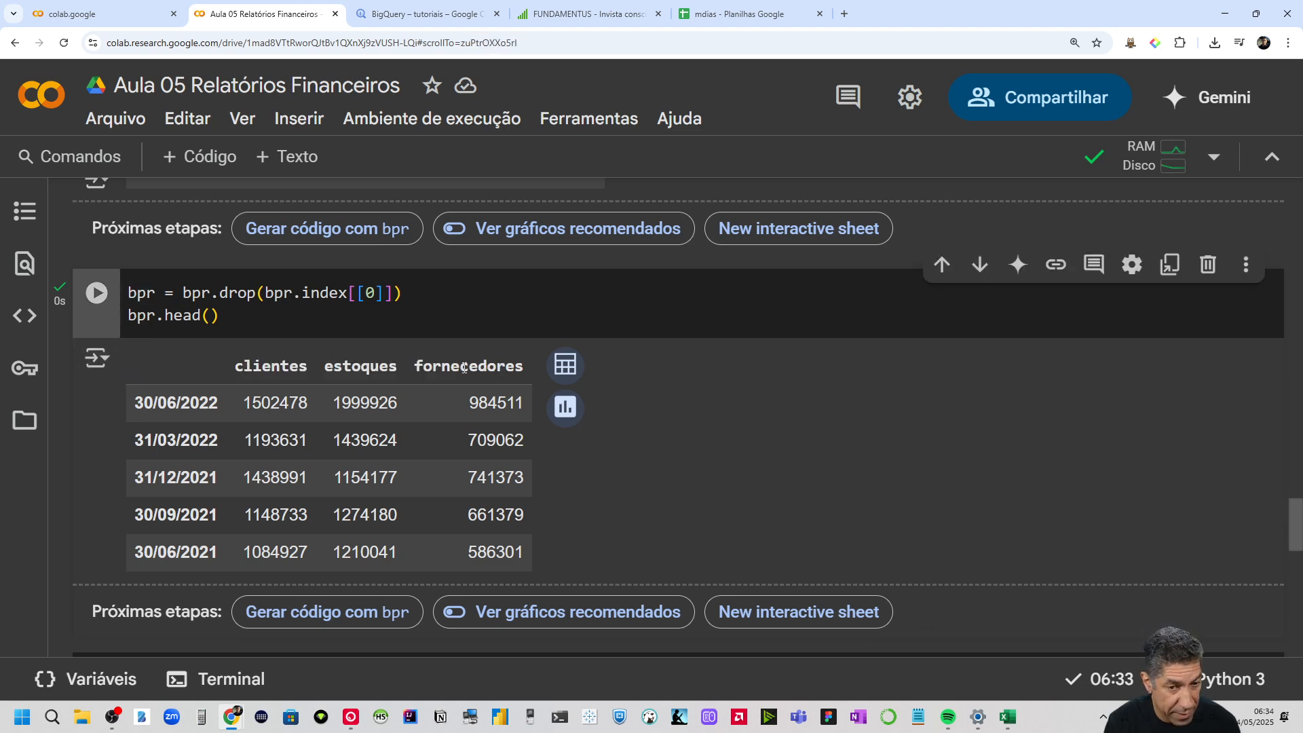
pyautogui.scroll(-4, 465, 368)
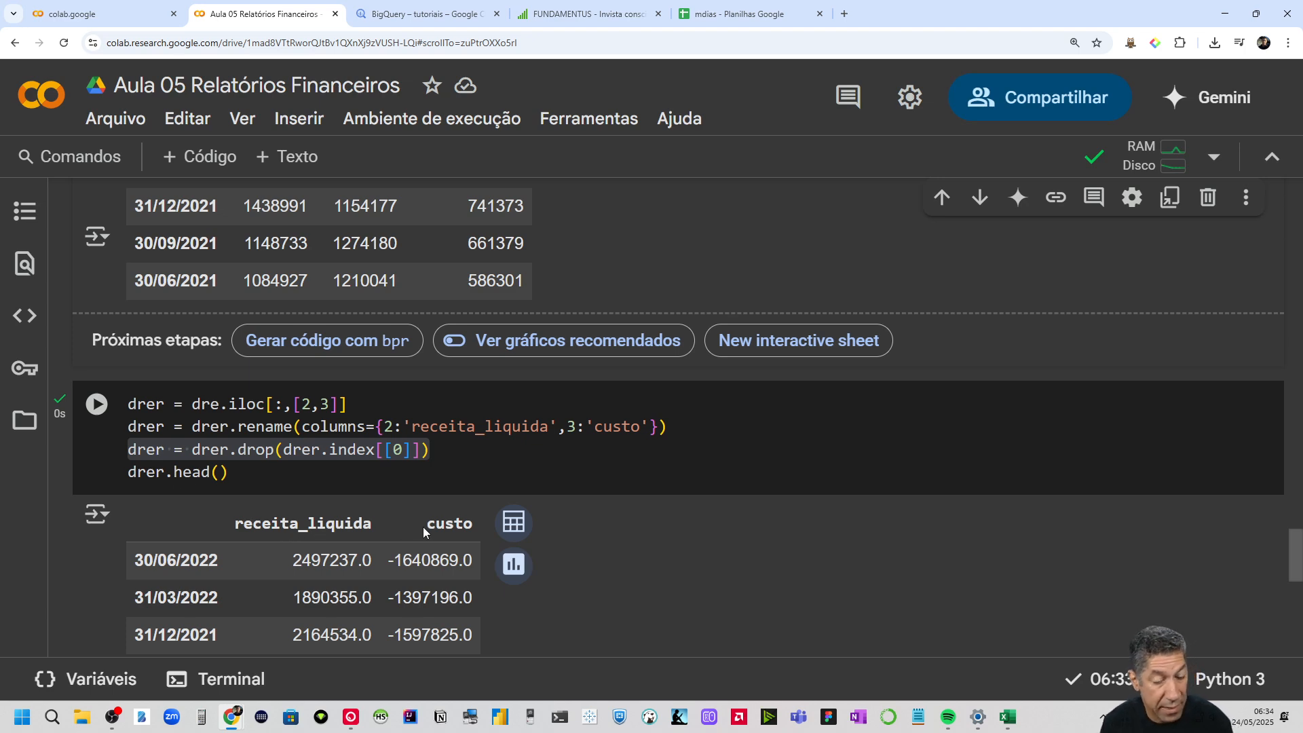
pyautogui.scroll(-4, 440, 529)
pyautogui.scroll(7, 384, 356)
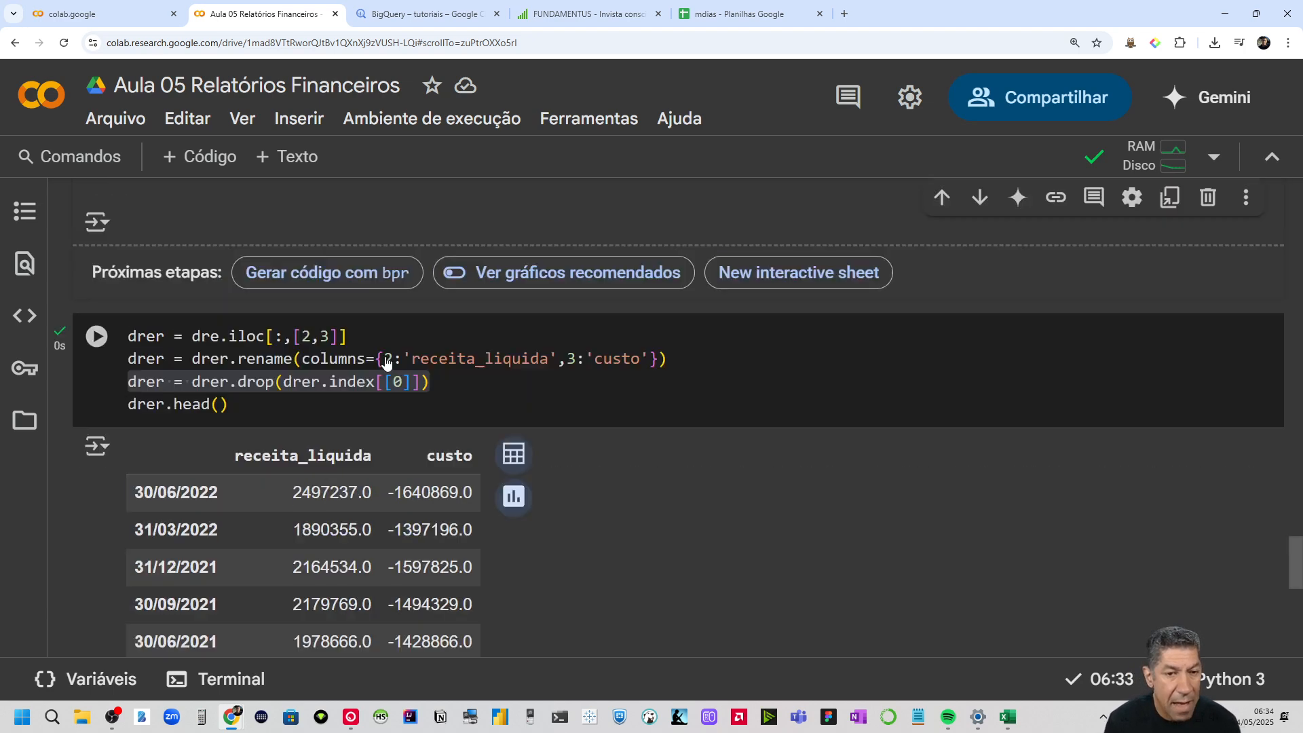
pyautogui.scroll(3, 380, 360)
pyautogui.scroll(-5, 370, 380)
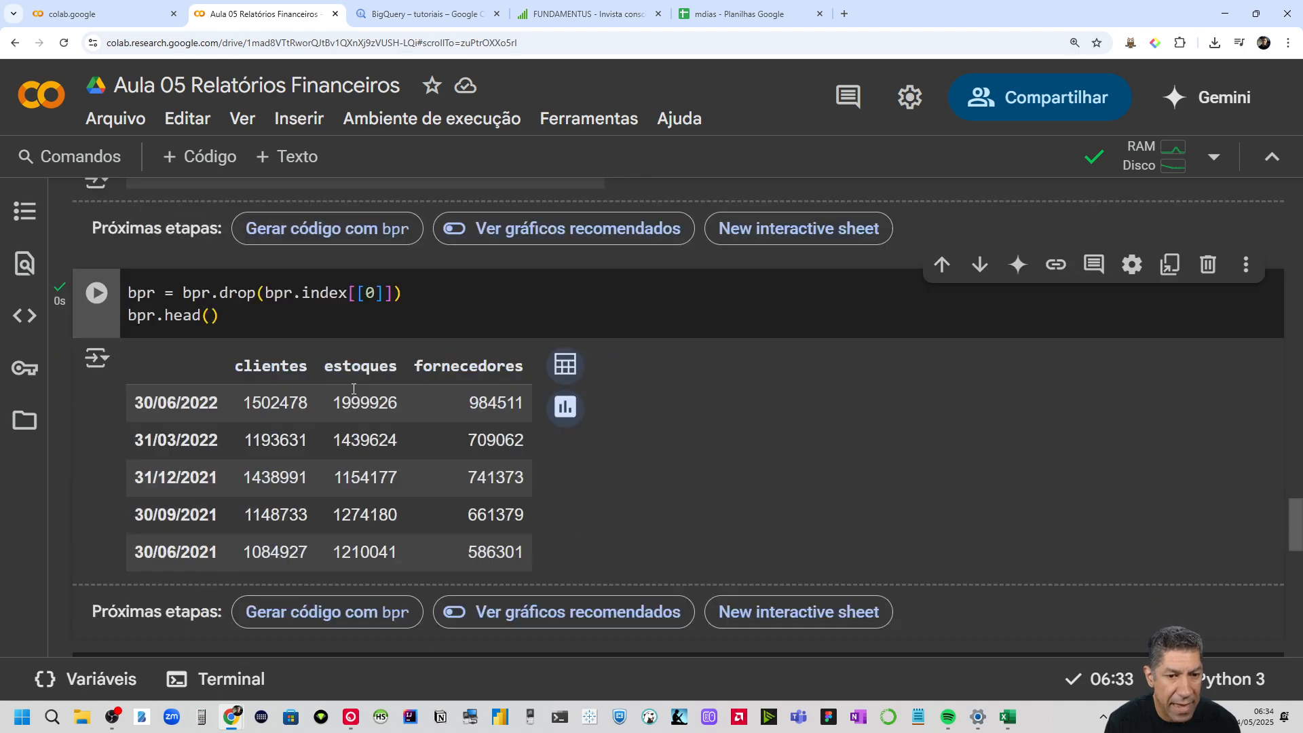
pyautogui.scroll(5, 356, 402)
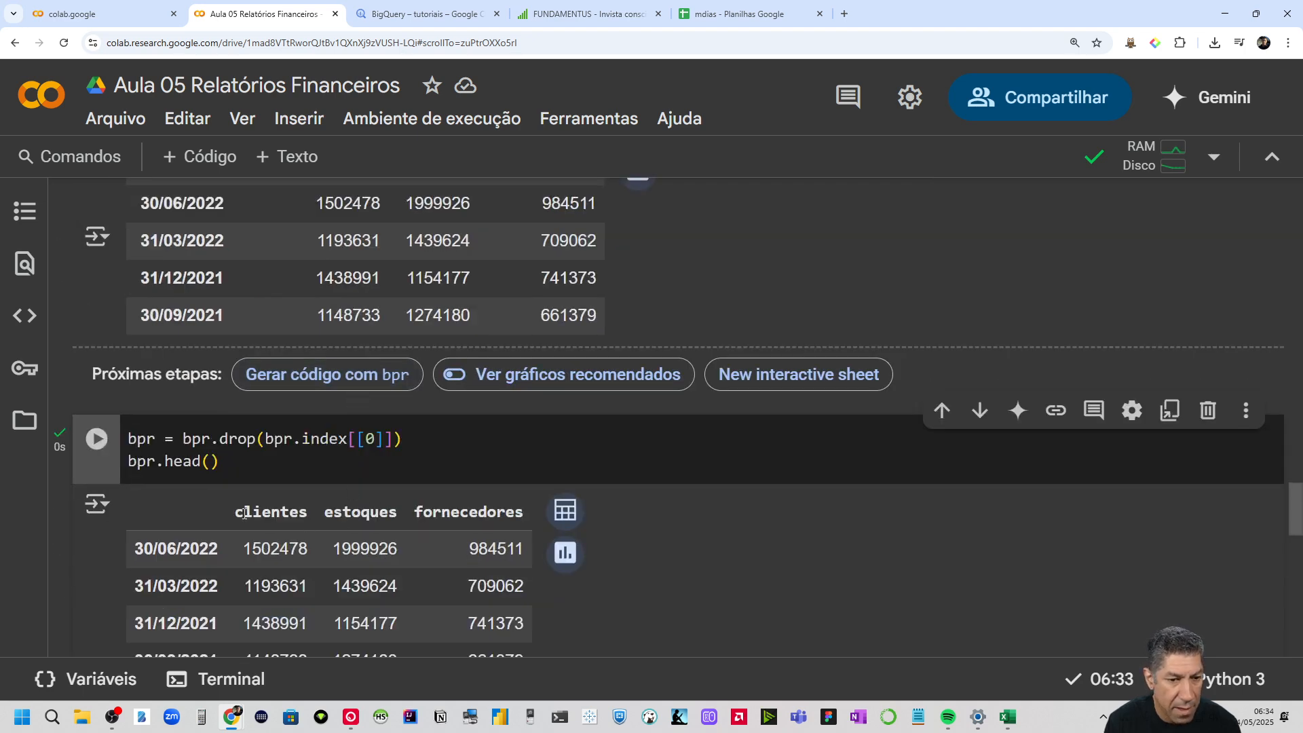
pyautogui.moveTo(234, 516); pyautogui.dragTo(307, 516)
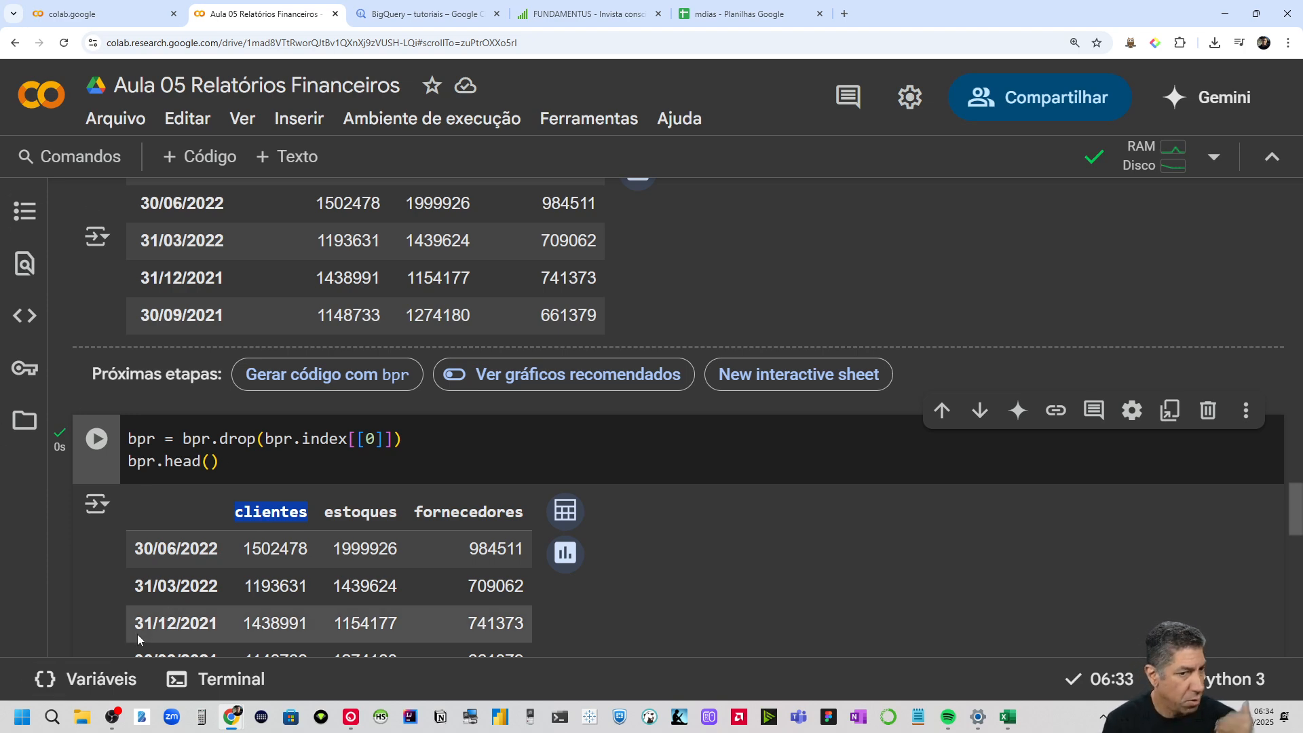
pyautogui.scroll(-10, 650, 538)
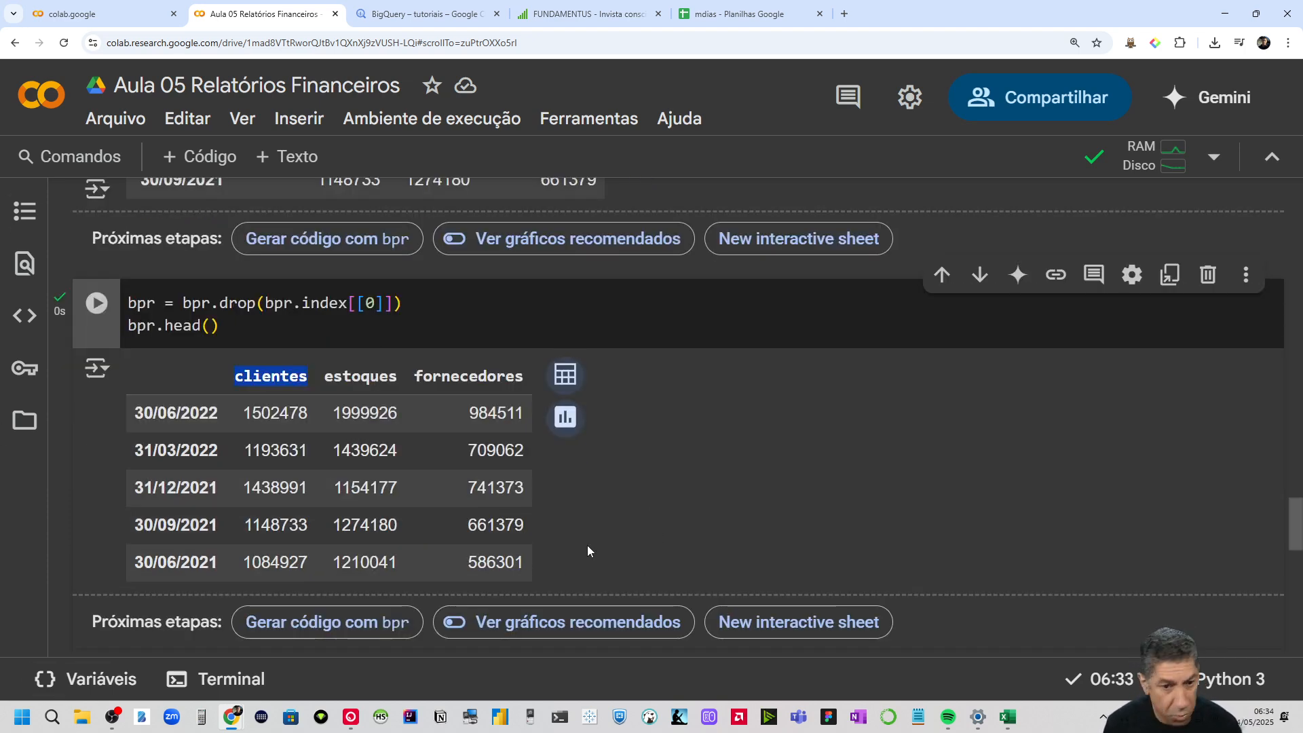
# Add an empty code cell below the drer output and review the clientes, estoques and drer columns above it
pyautogui.scroll(-2, 582, 545)
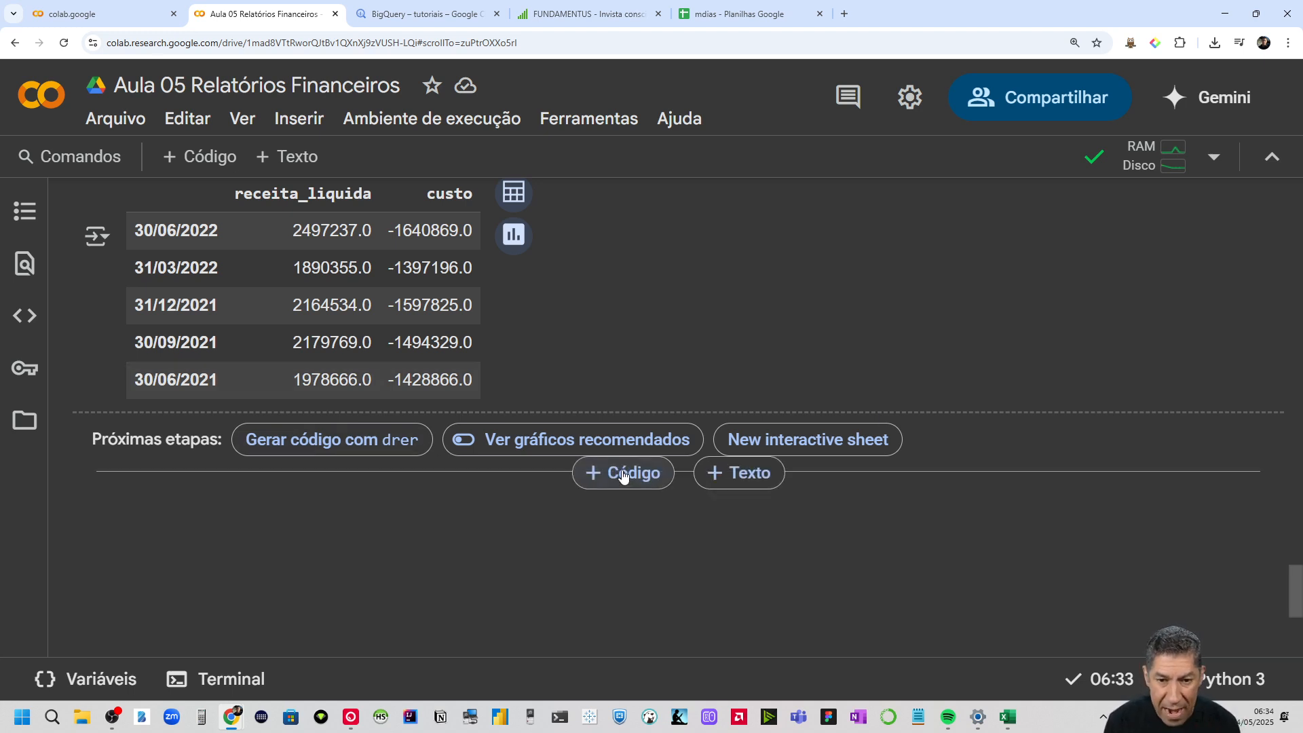
pyautogui.click(623, 473)
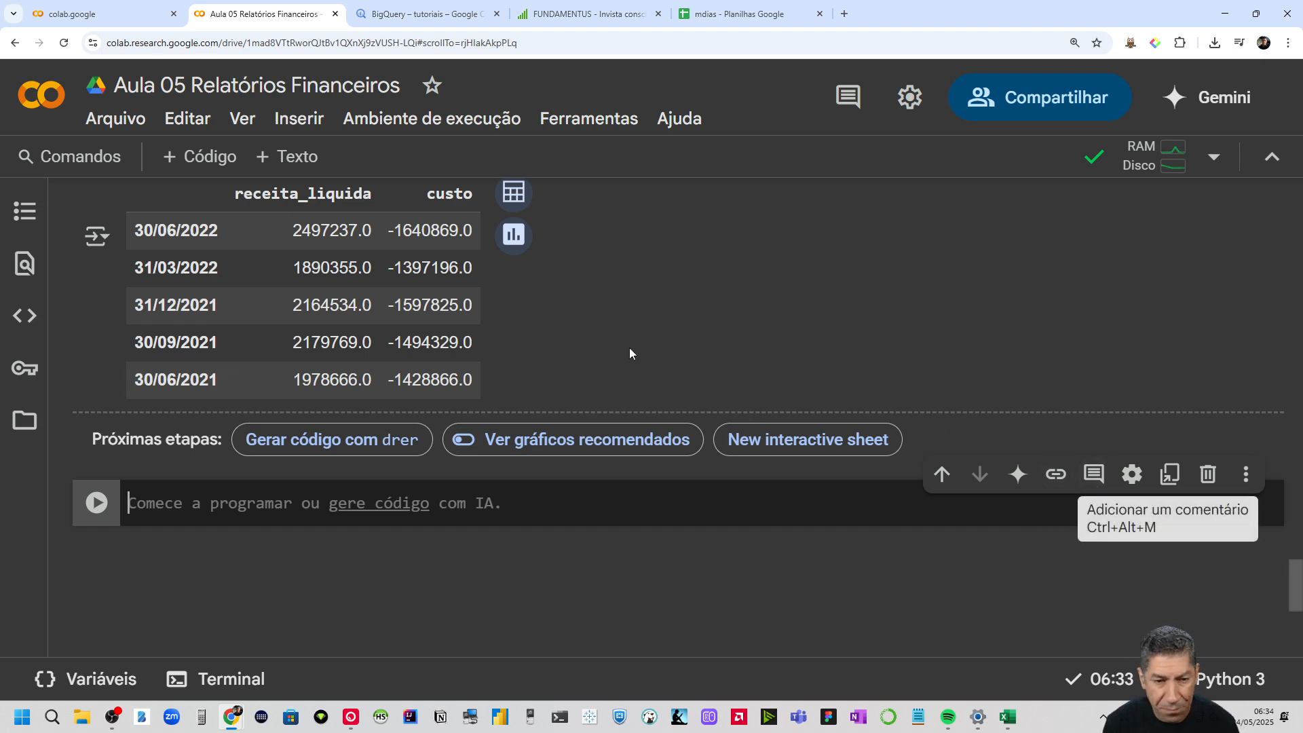
pyautogui.scroll(10, 348, 404)
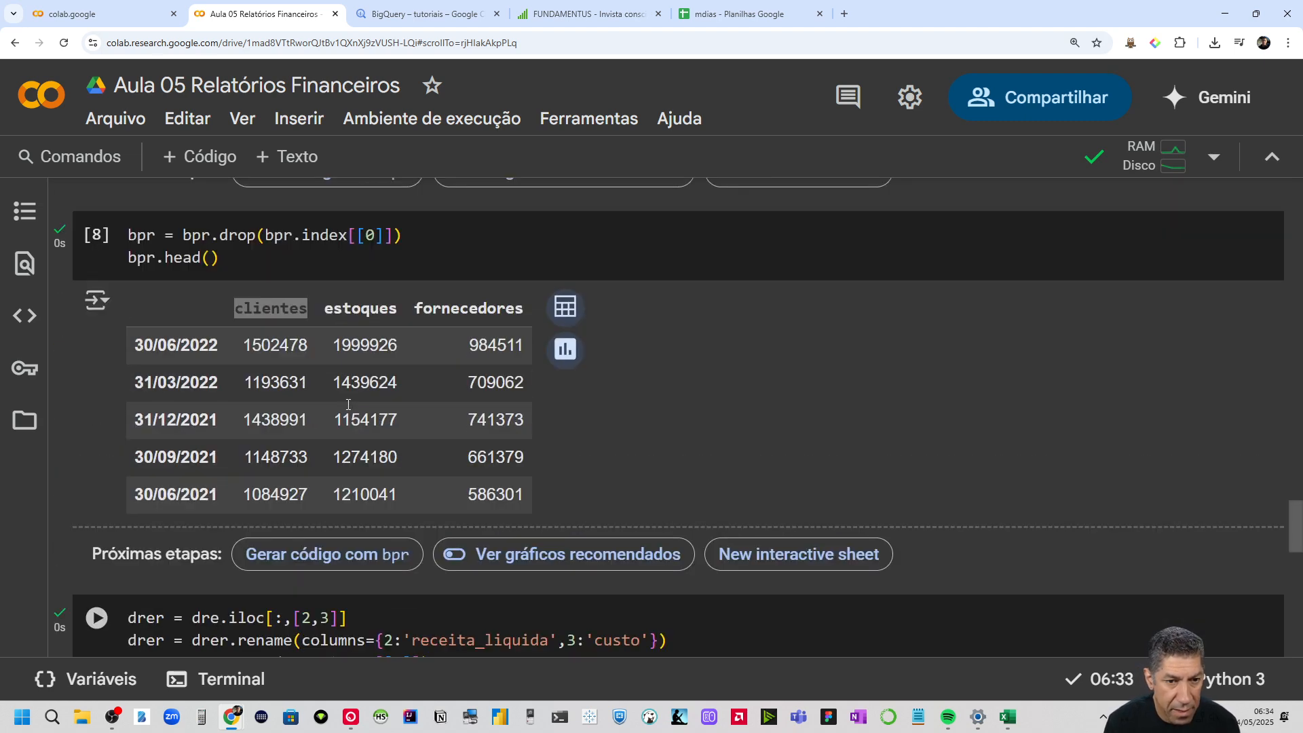
pyautogui.moveTo(235, 308); pyautogui.dragTo(397, 309)
pyautogui.scroll(-5, 397, 341)
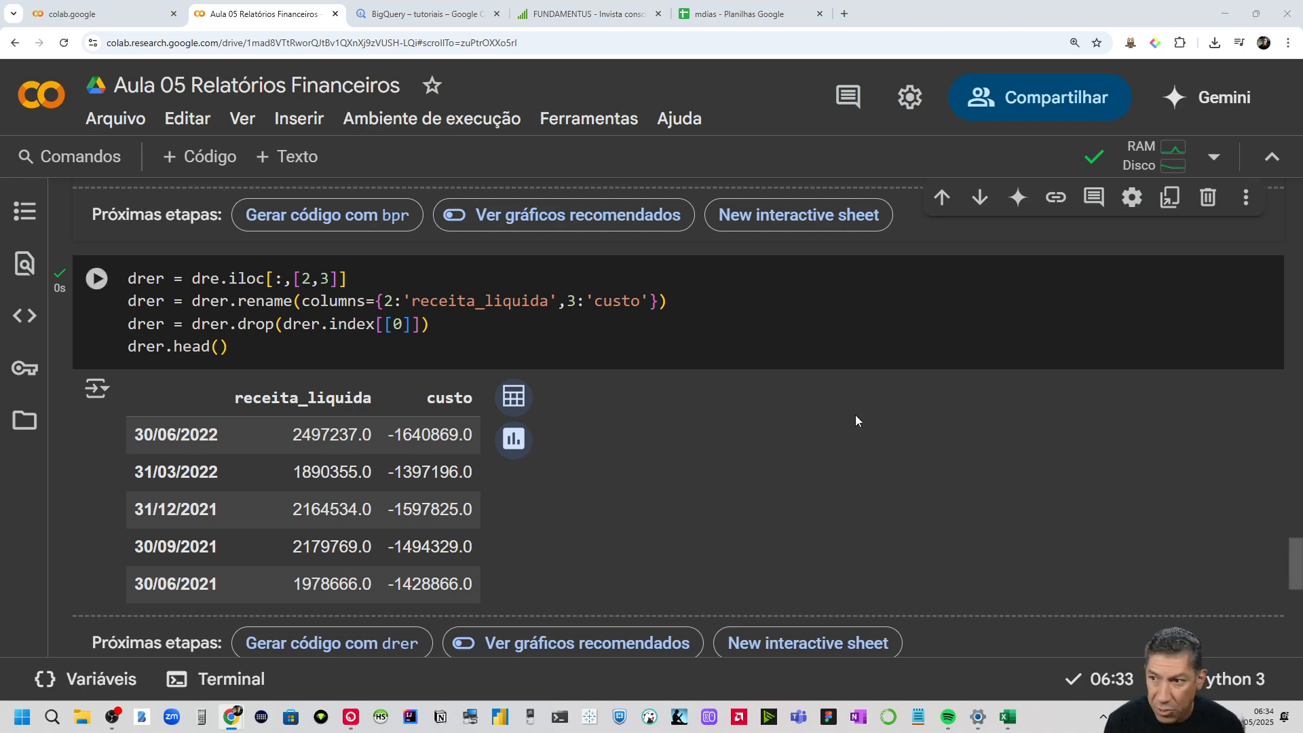
# Enter dfi = bpr and dfi.head() in the empty cell below the drer output, run it, and review the resulting columns
pyautogui.scroll(-3, 221, 560)
pyautogui.click(209, 509)
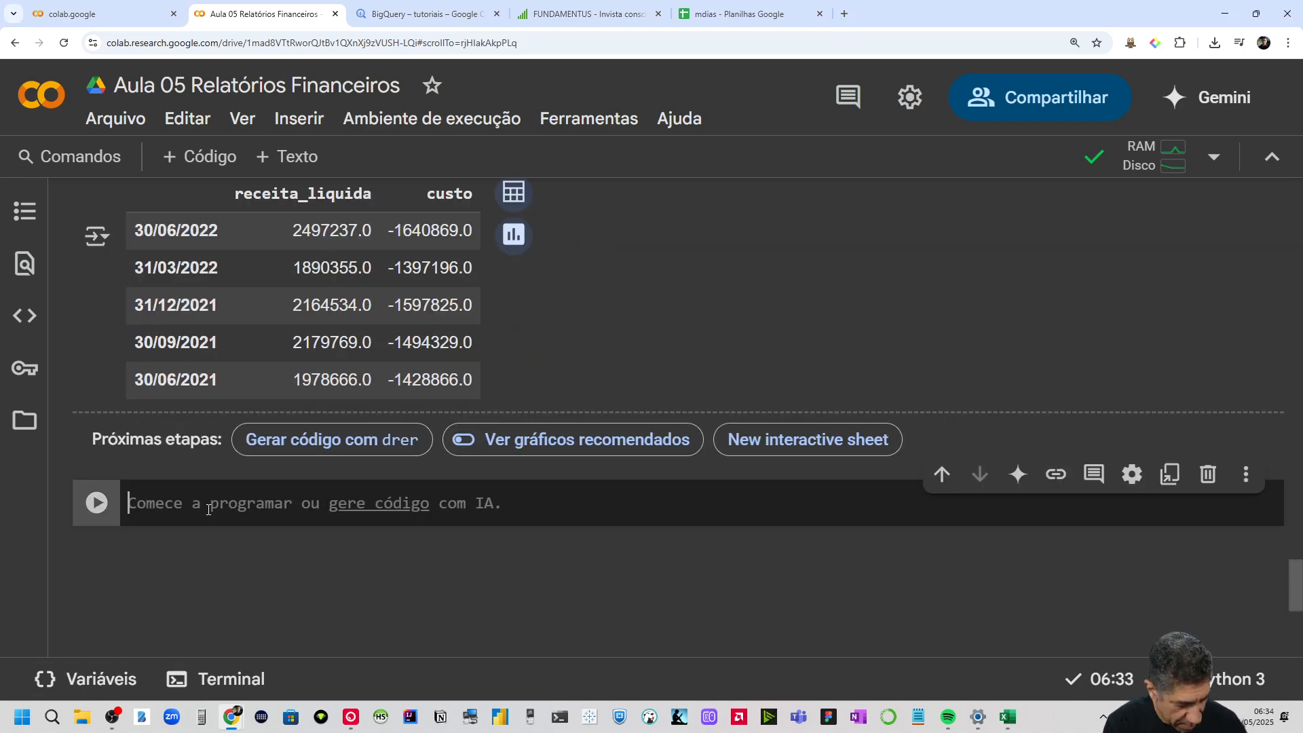
pyautogui.write('dfi = bpr dfi.head()')
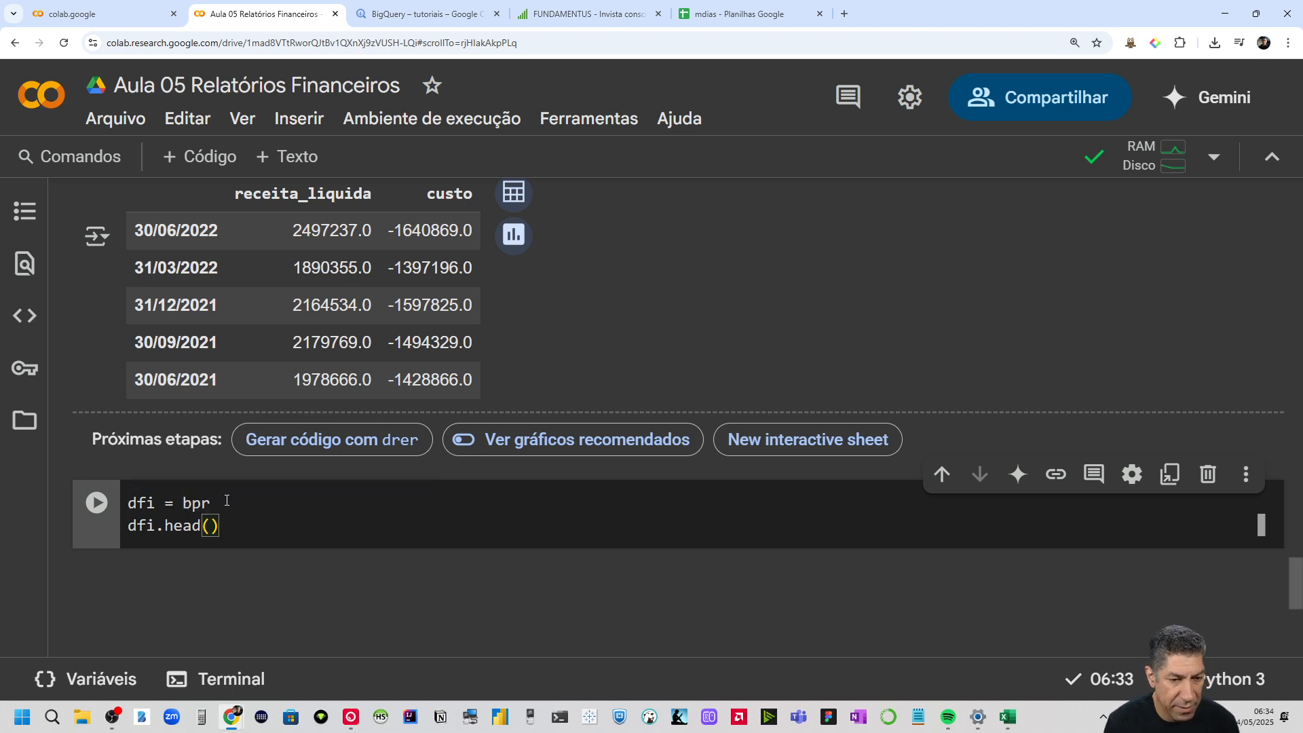
pyautogui.moveTo(227, 502); pyautogui.dragTo(128, 503)
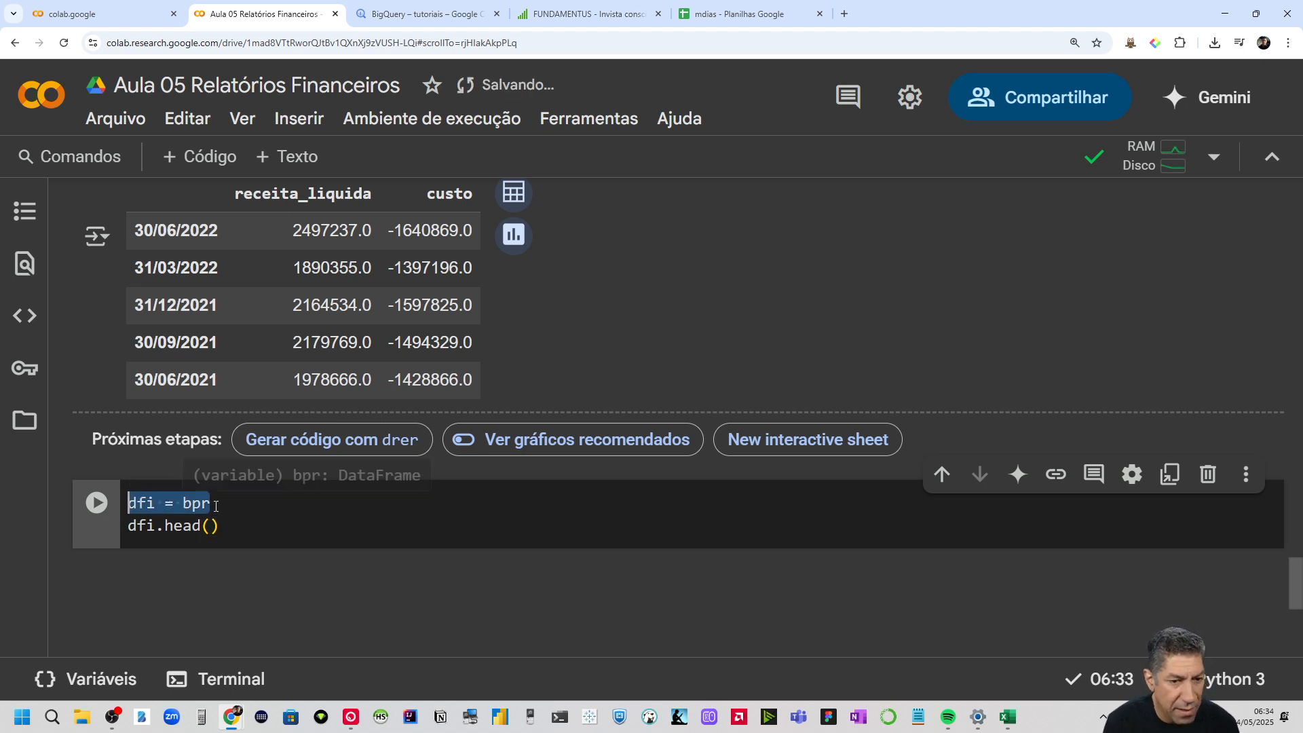
pyautogui.click(97, 507)
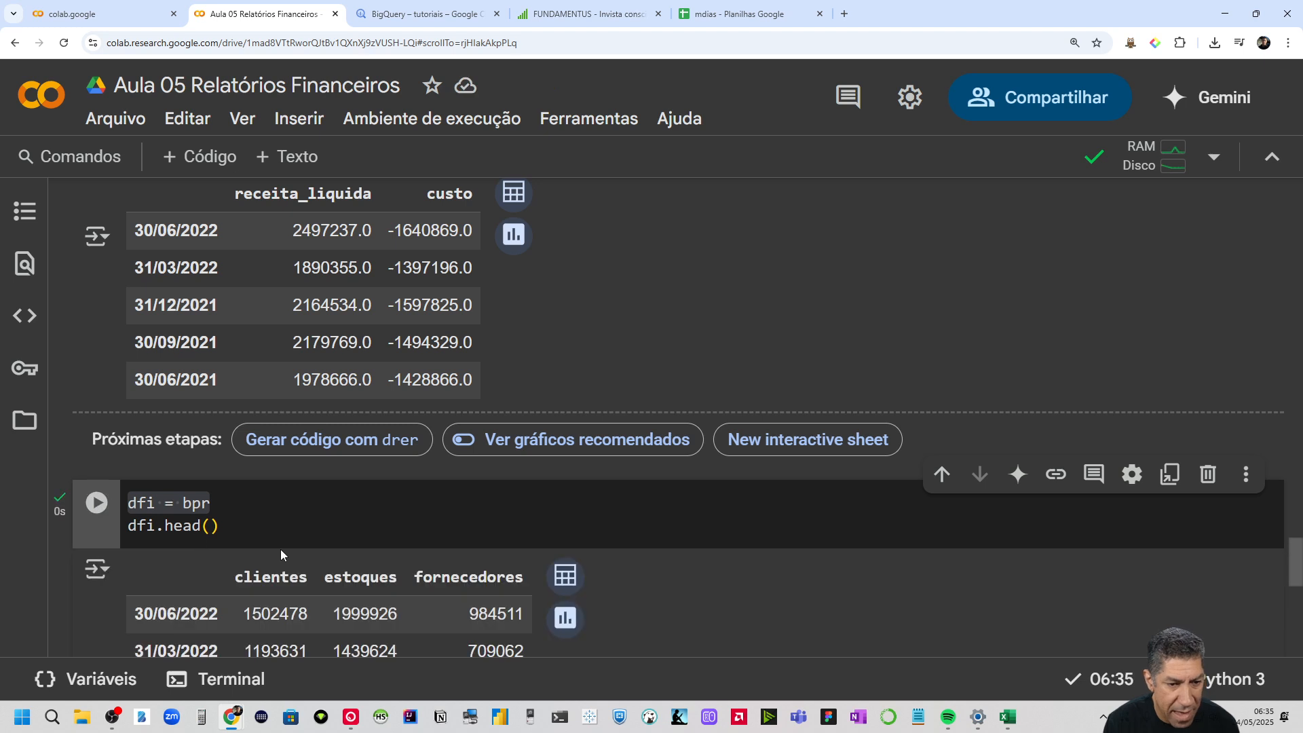
pyautogui.scroll(-2, 282, 552)
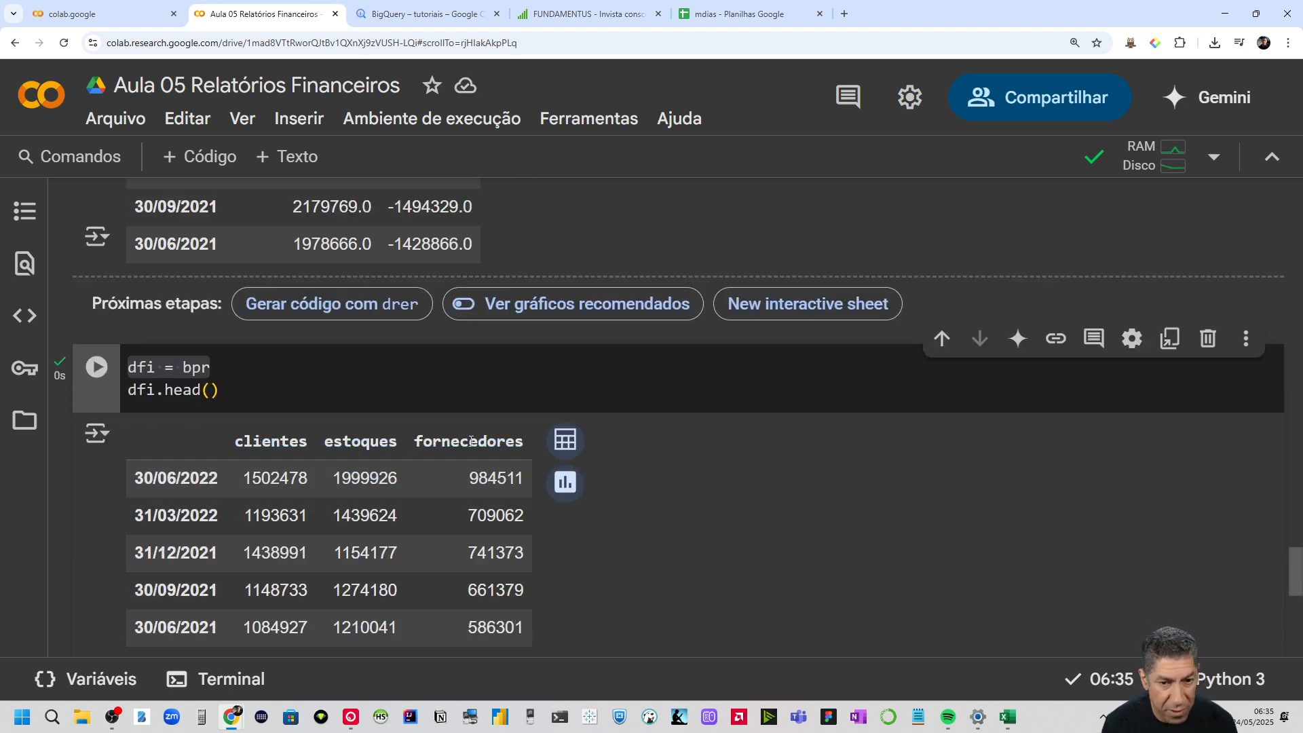
pyautogui.moveTo(255, 446); pyautogui.dragTo(459, 438)
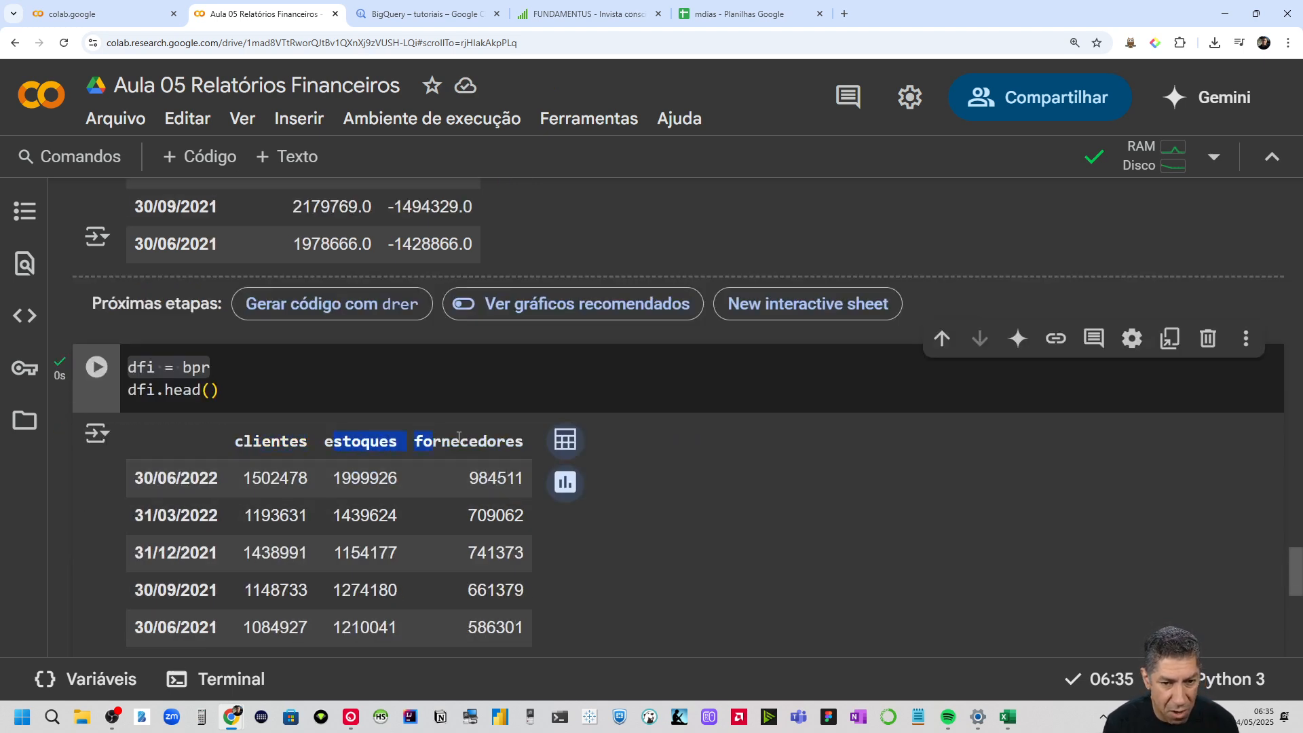
pyautogui.click(462, 450)
pyautogui.click(226, 376)
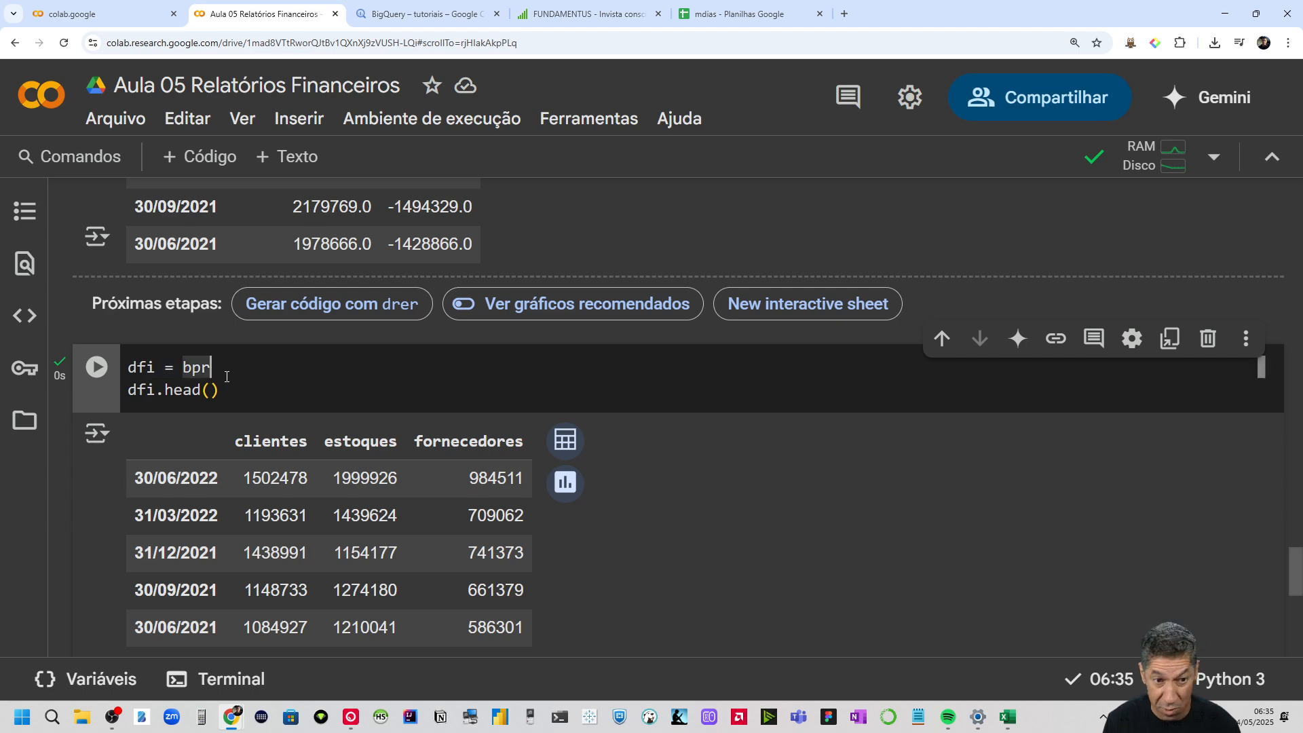
pyautogui.moveTo(213, 369); pyautogui.dragTo(129, 367)
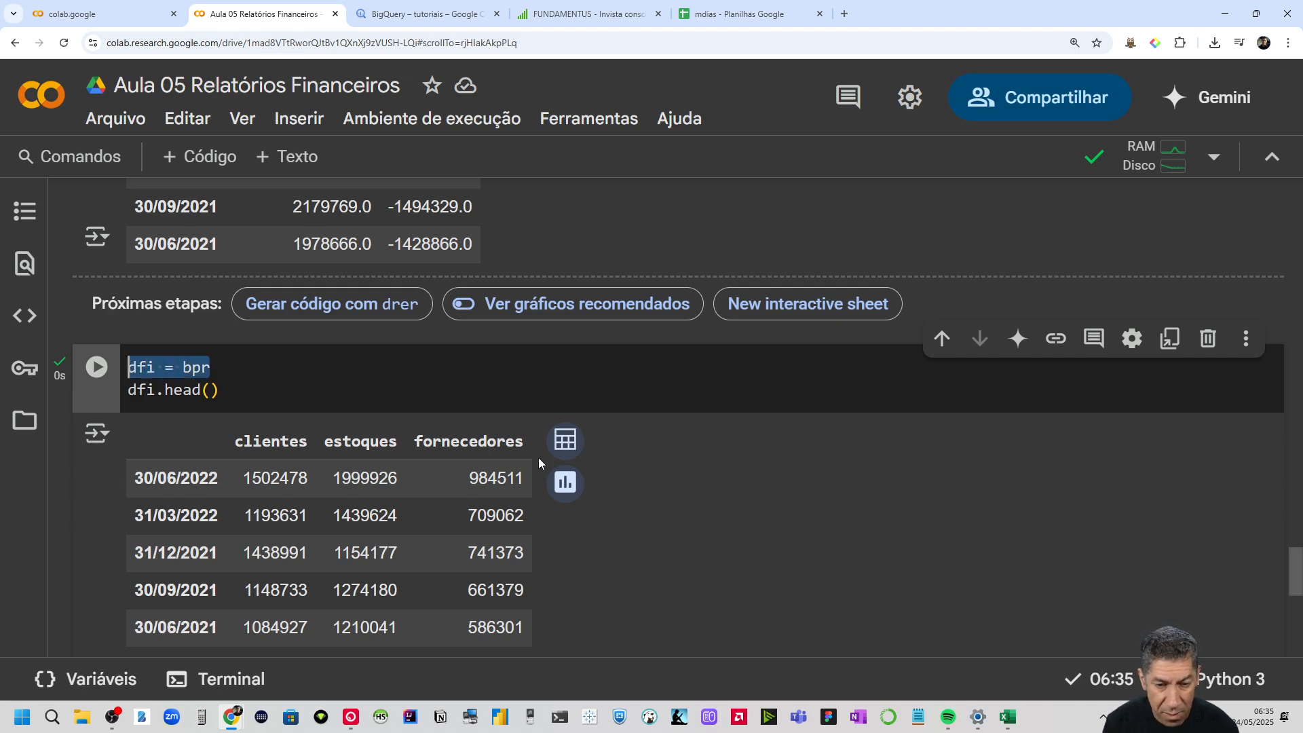
# Add and run a cell that copies drer's 'receita_liquida' and 'custo' columns into dfi under the same names and shows dfi.head()
pyautogui.scroll(-2, 562, 602)
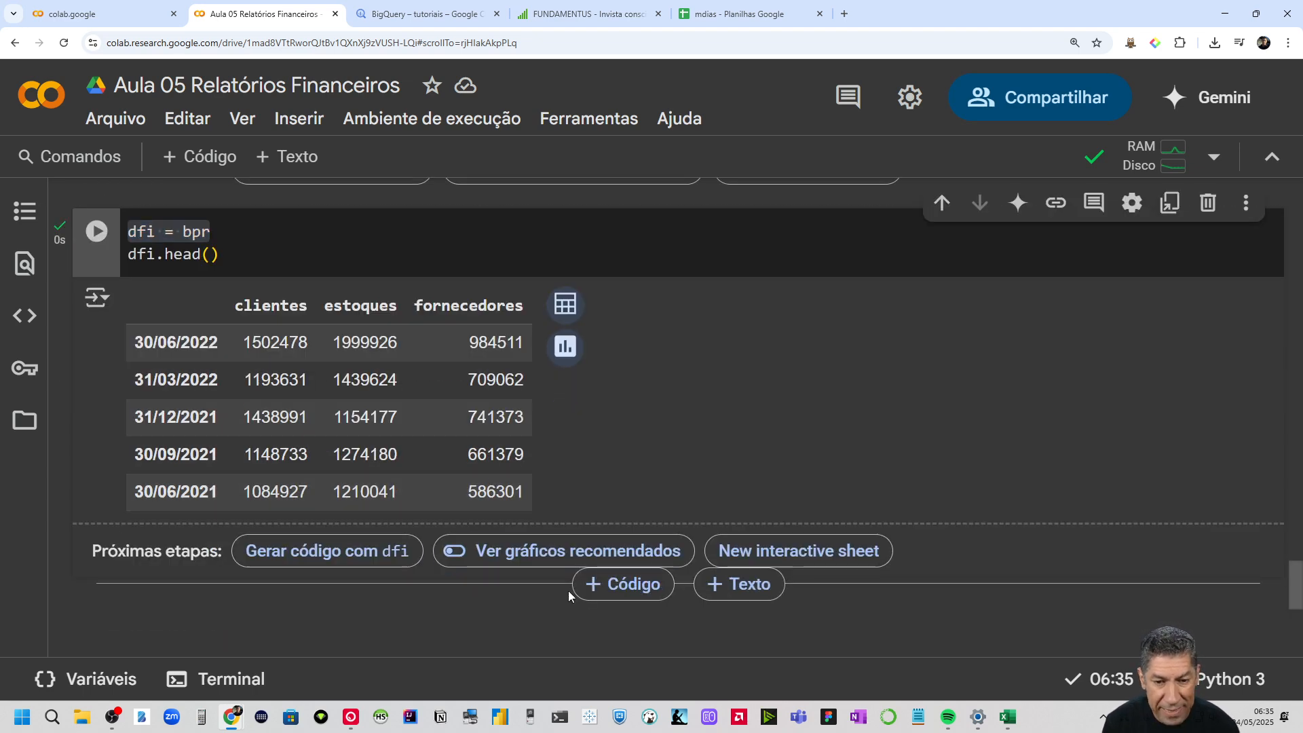
pyautogui.click(615, 585)
pyautogui.scroll(4, 171, 382)
pyautogui.scroll(2, 171, 382)
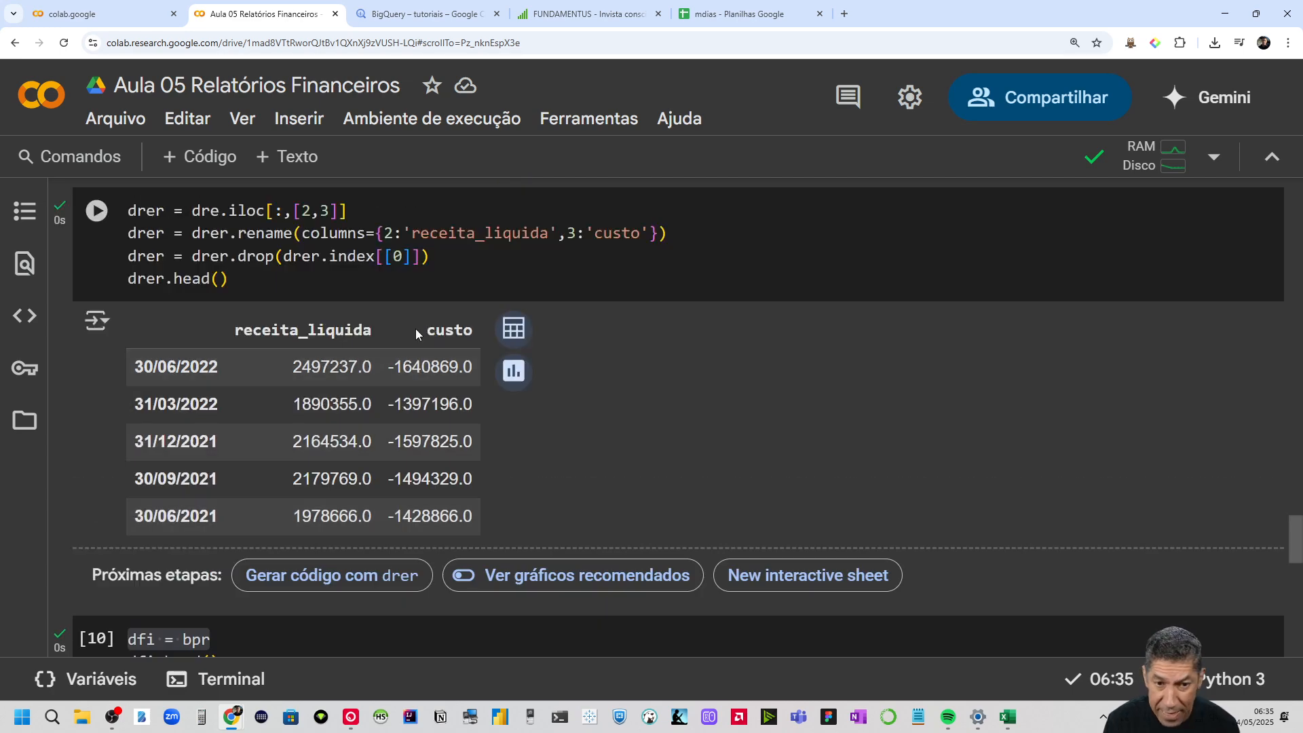
pyautogui.scroll(-7, 415, 329)
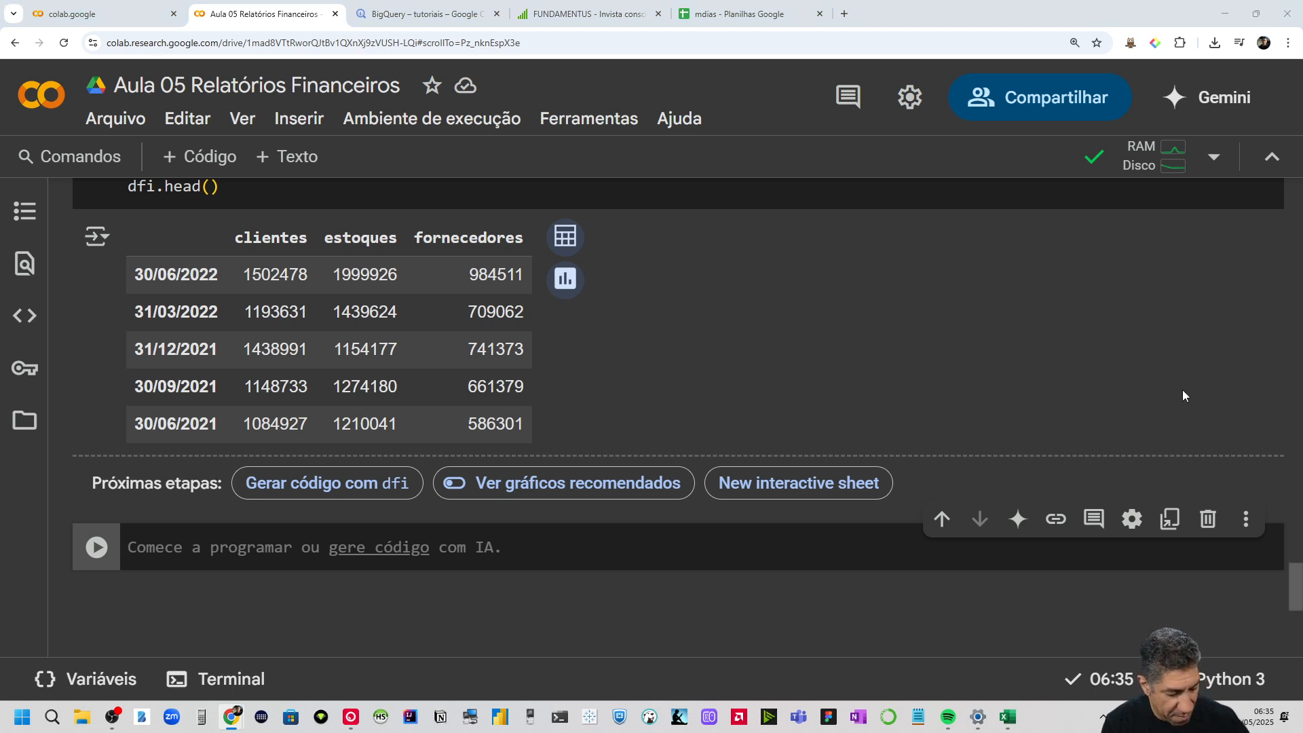
pyautogui.click(170, 562)
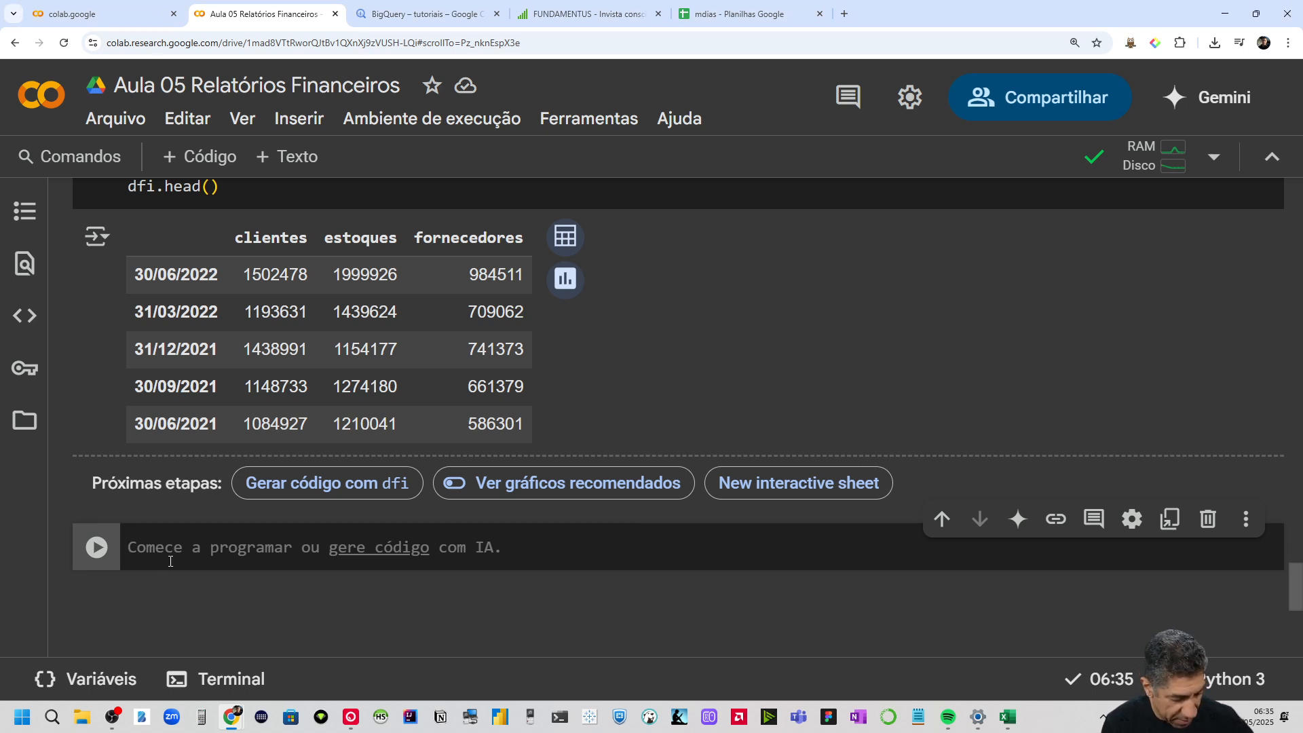
pyautogui.write("dfi['receita_liquida'] = drer['receita_liquida'] dfi['custo'] = drer['custo'] dfi.head()")
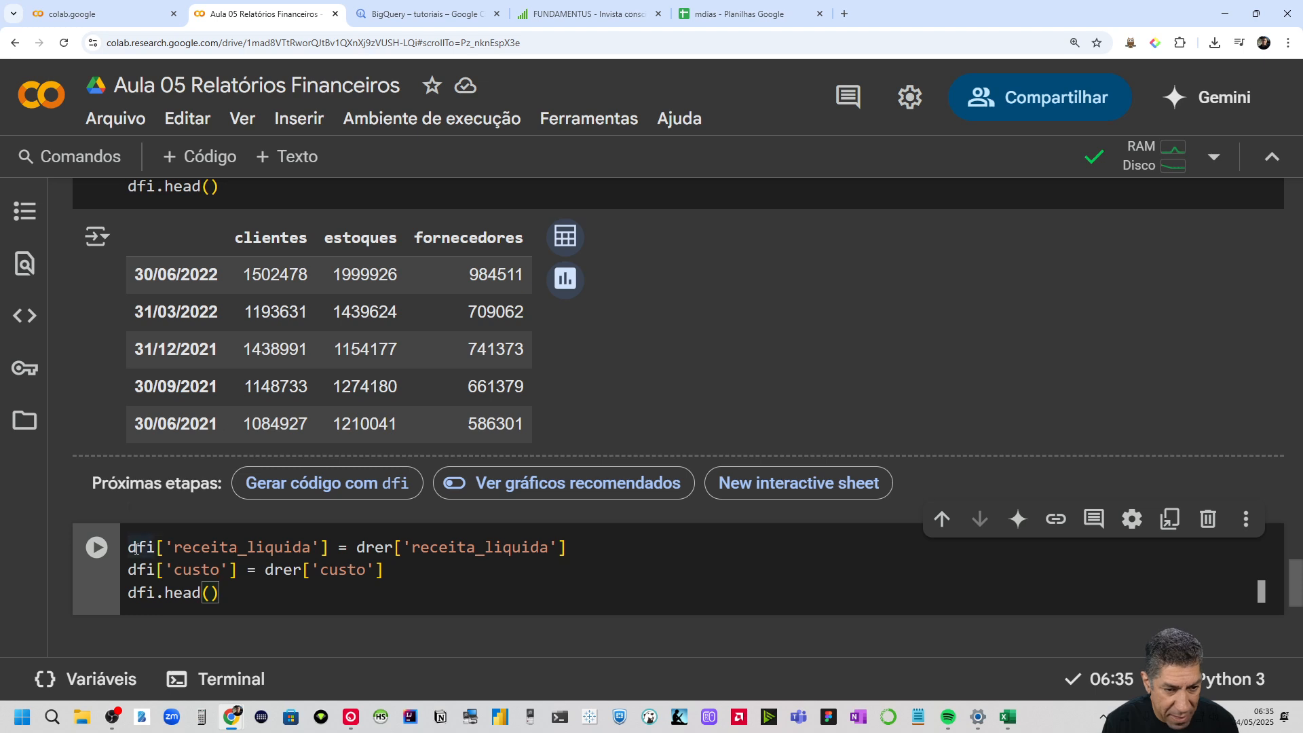
pyautogui.moveTo(330, 549); pyautogui.dragTo(129, 553)
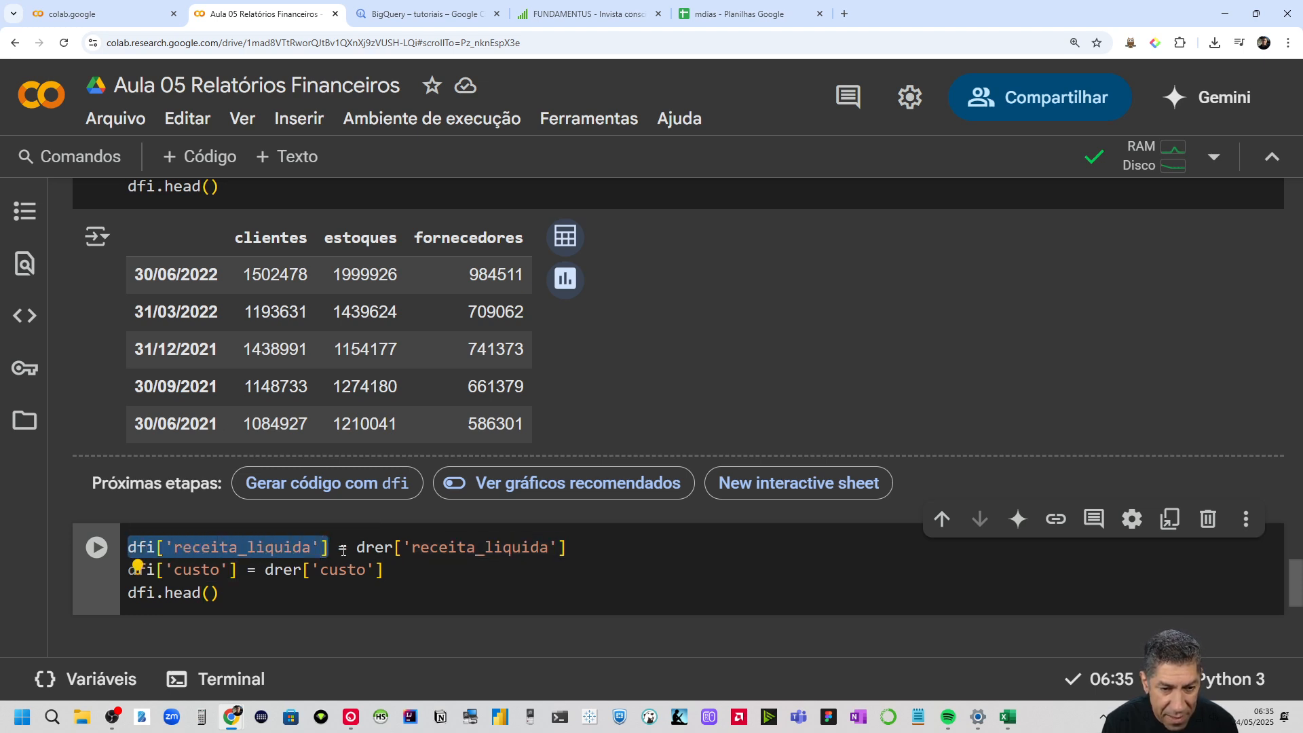
pyautogui.moveTo(357, 547); pyautogui.dragTo(577, 550)
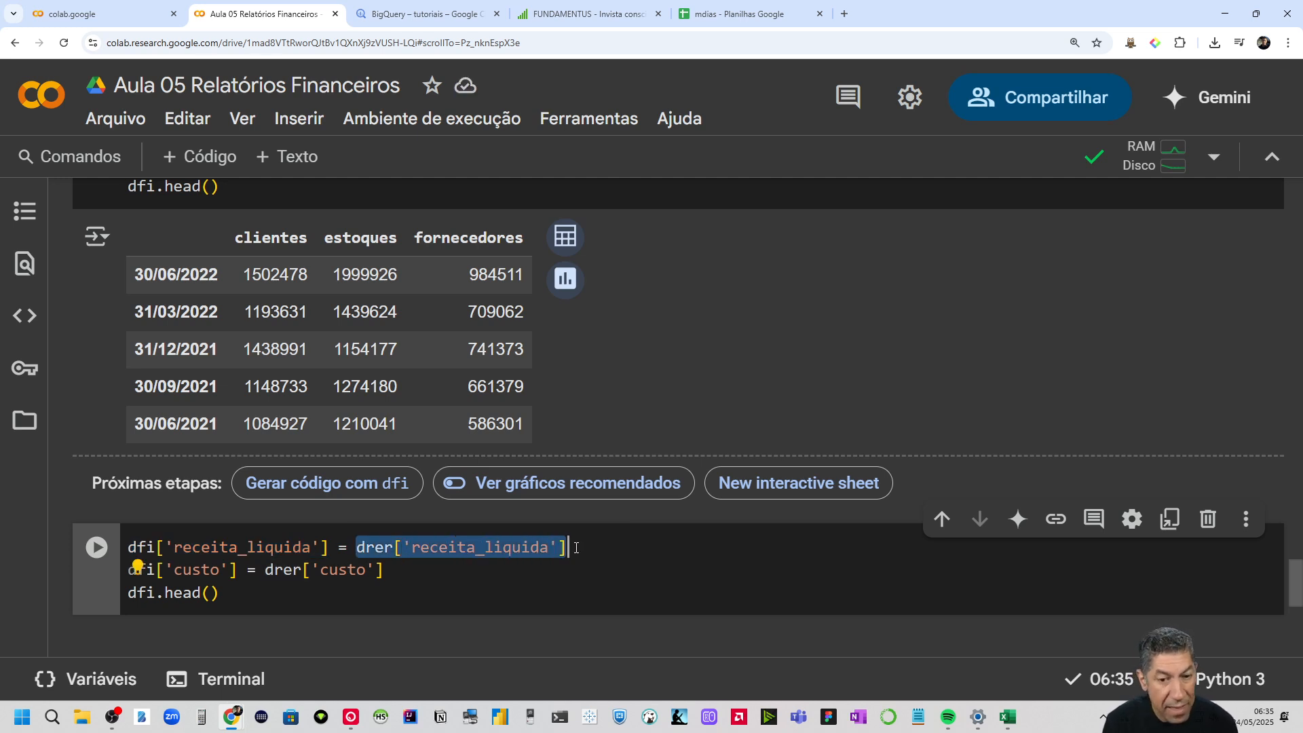
pyautogui.moveTo(237, 574); pyautogui.dragTo(127, 572)
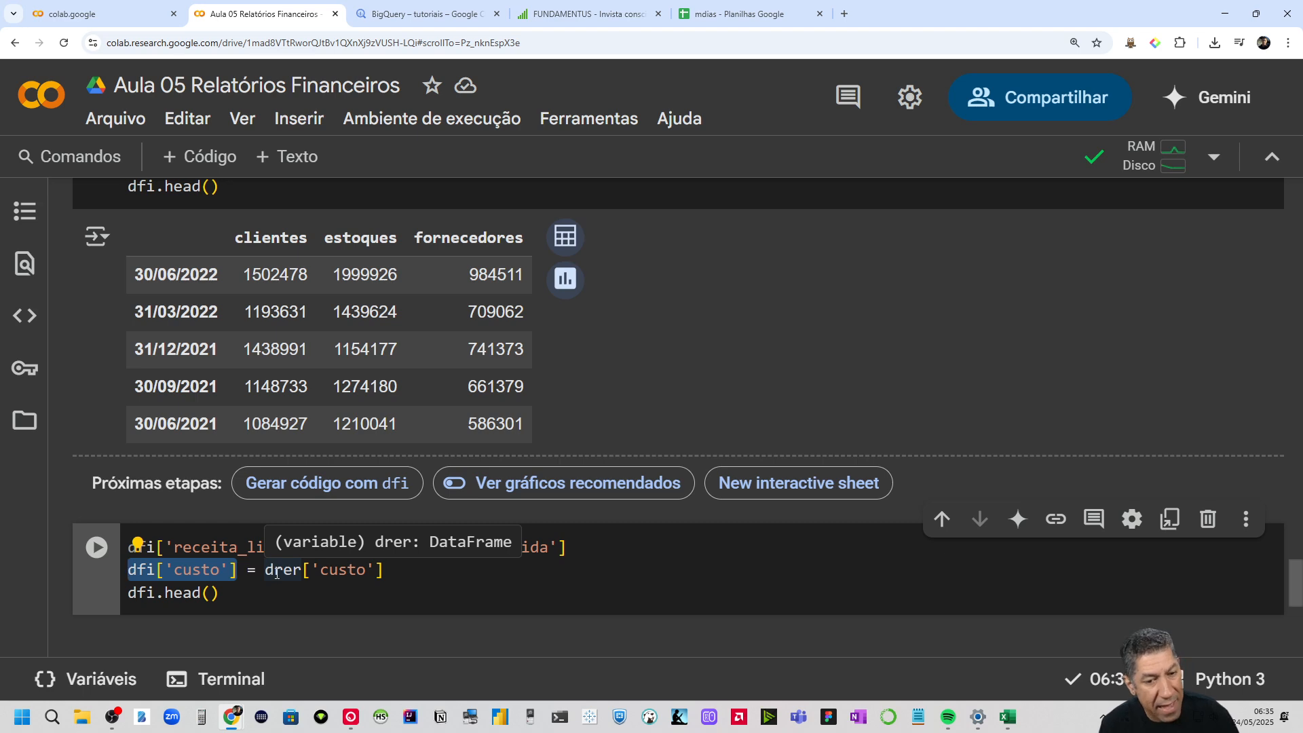
pyautogui.click(97, 547)
pyautogui.scroll(-2, 161, 475)
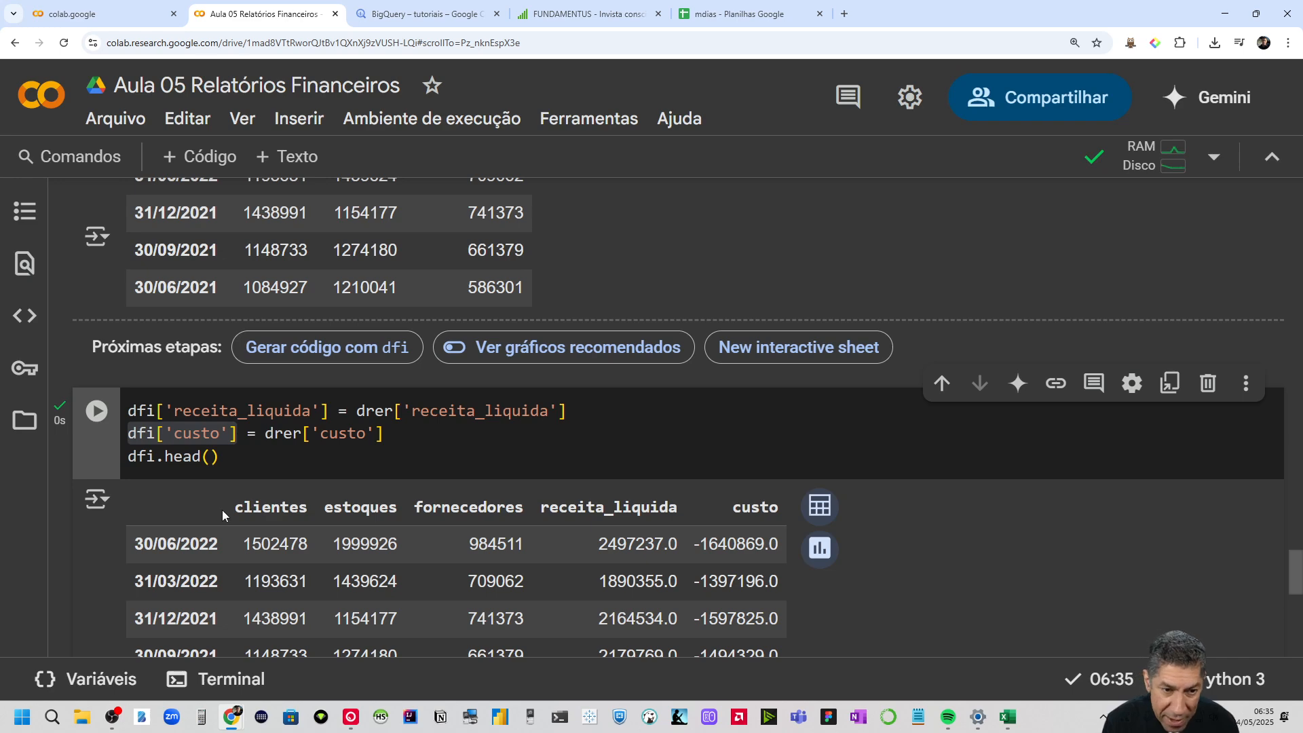
# Examine the combined dfi table, relating estoques to custo, clientes to receita_liquida and fornecedores to custo
pyautogui.moveTo(234, 514); pyautogui.dragTo(777, 511)
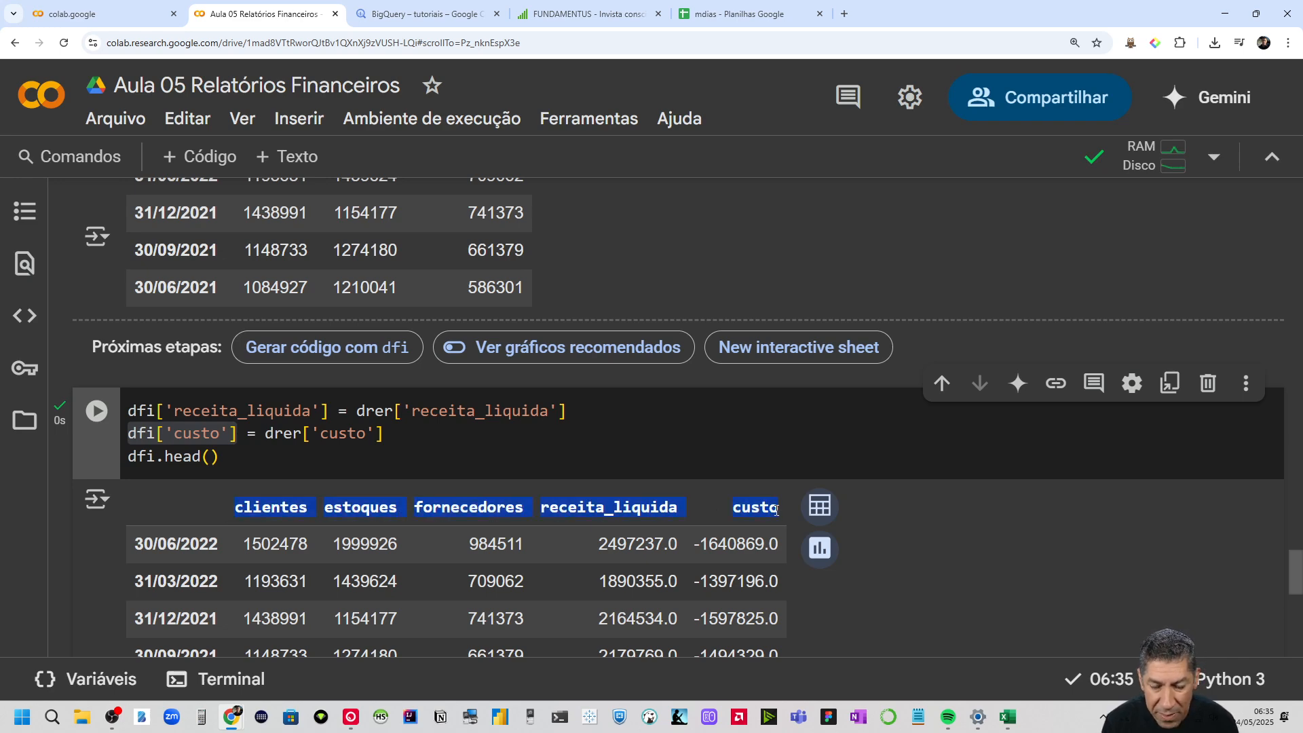
pyautogui.click(551, 549)
pyautogui.scroll(-2, 517, 579)
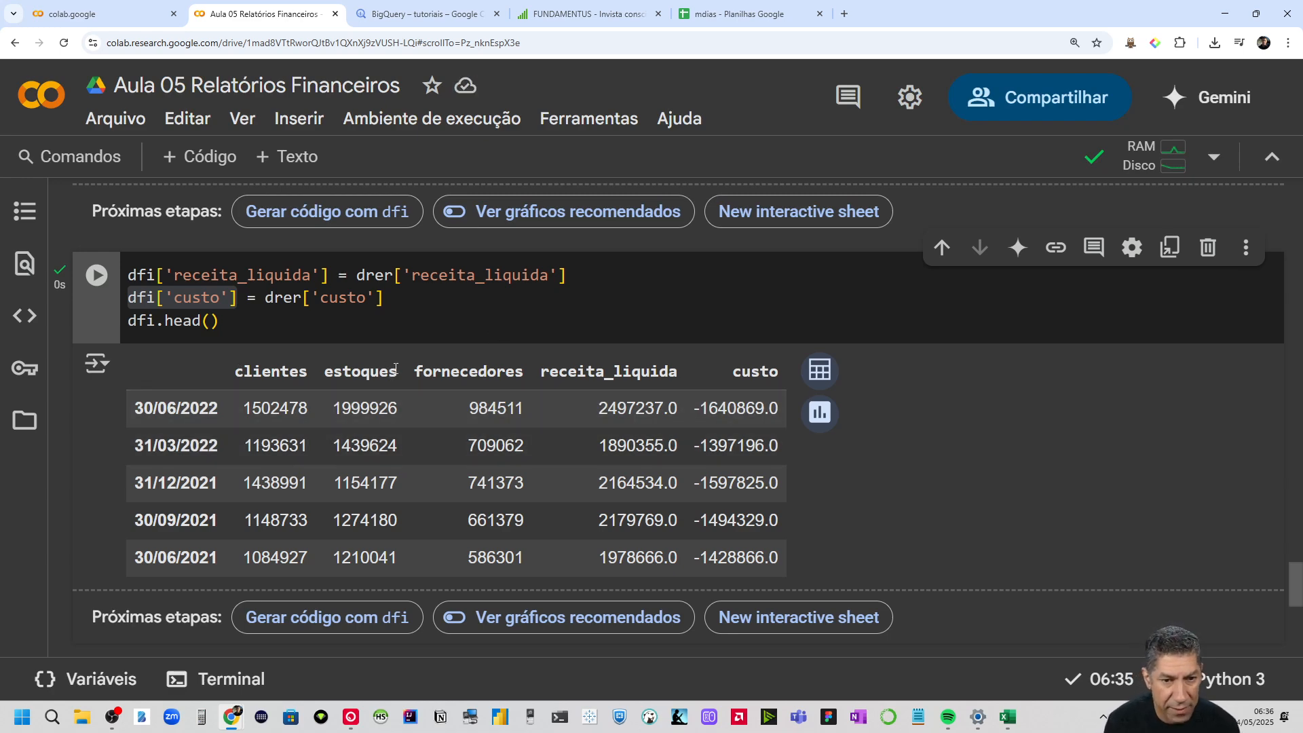
pyautogui.moveTo(398, 371); pyautogui.dragTo(327, 372)
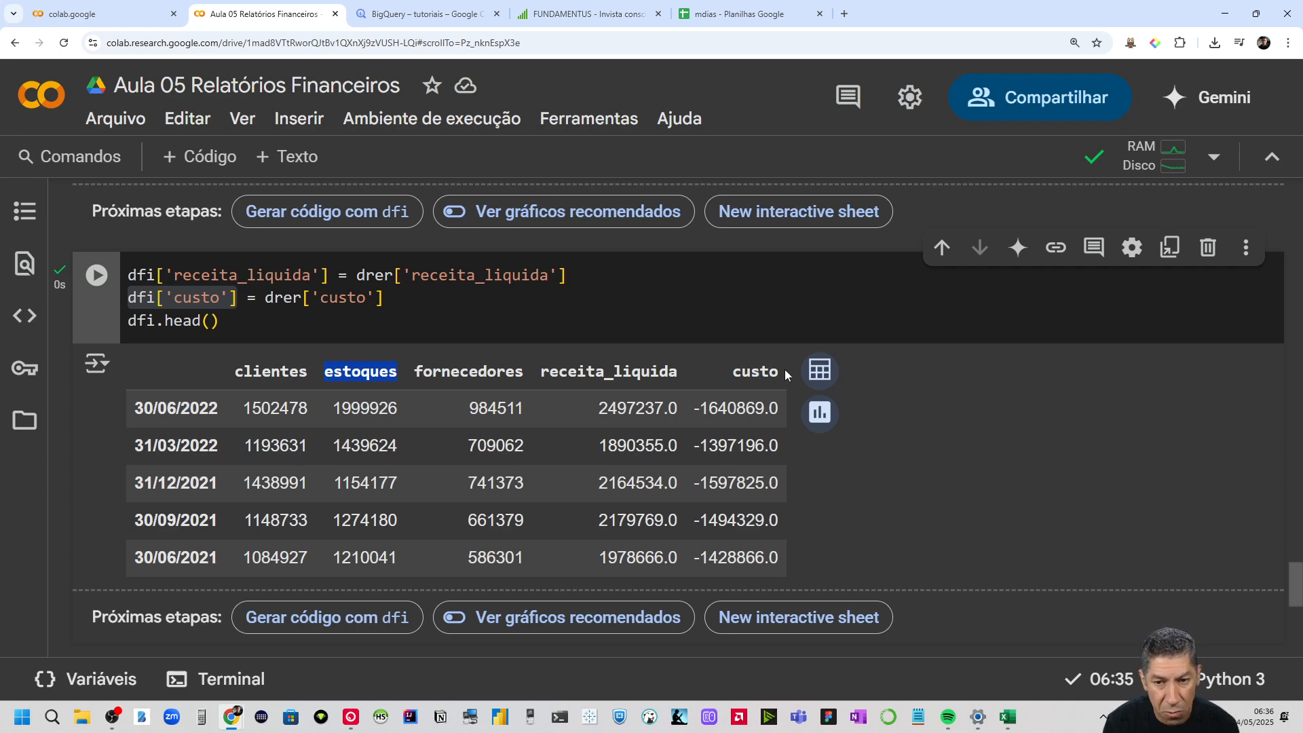
pyautogui.moveTo(785, 369); pyautogui.dragTo(725, 369)
pyautogui.click(713, 383)
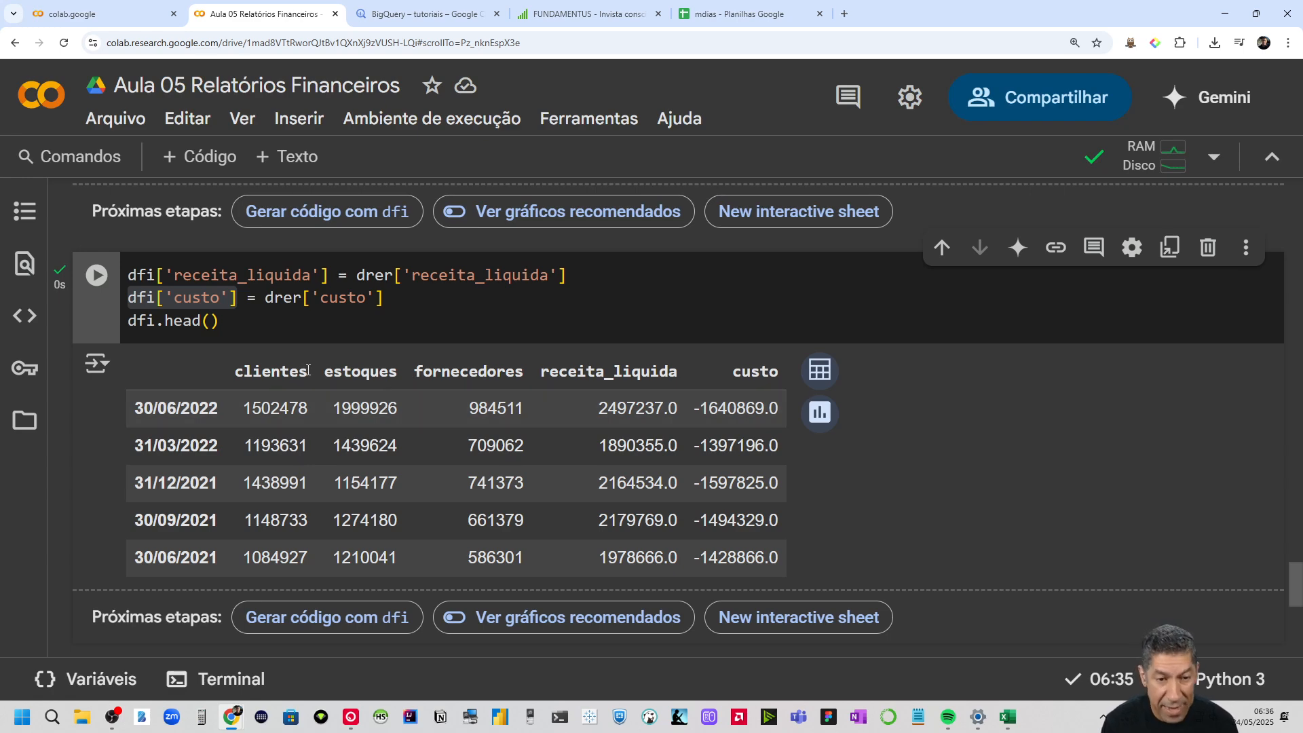
pyautogui.moveTo(309, 371); pyautogui.dragTo(229, 376)
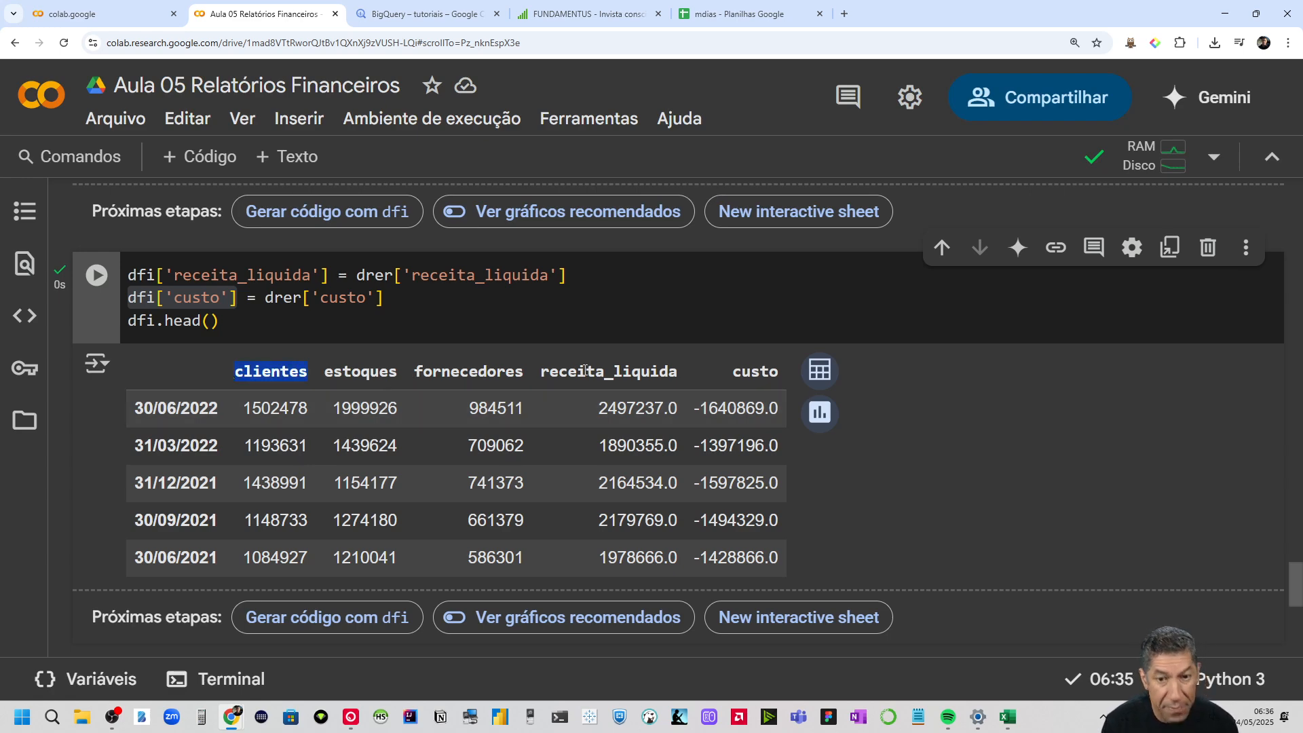
pyautogui.moveTo(677, 371); pyautogui.dragTo(539, 380)
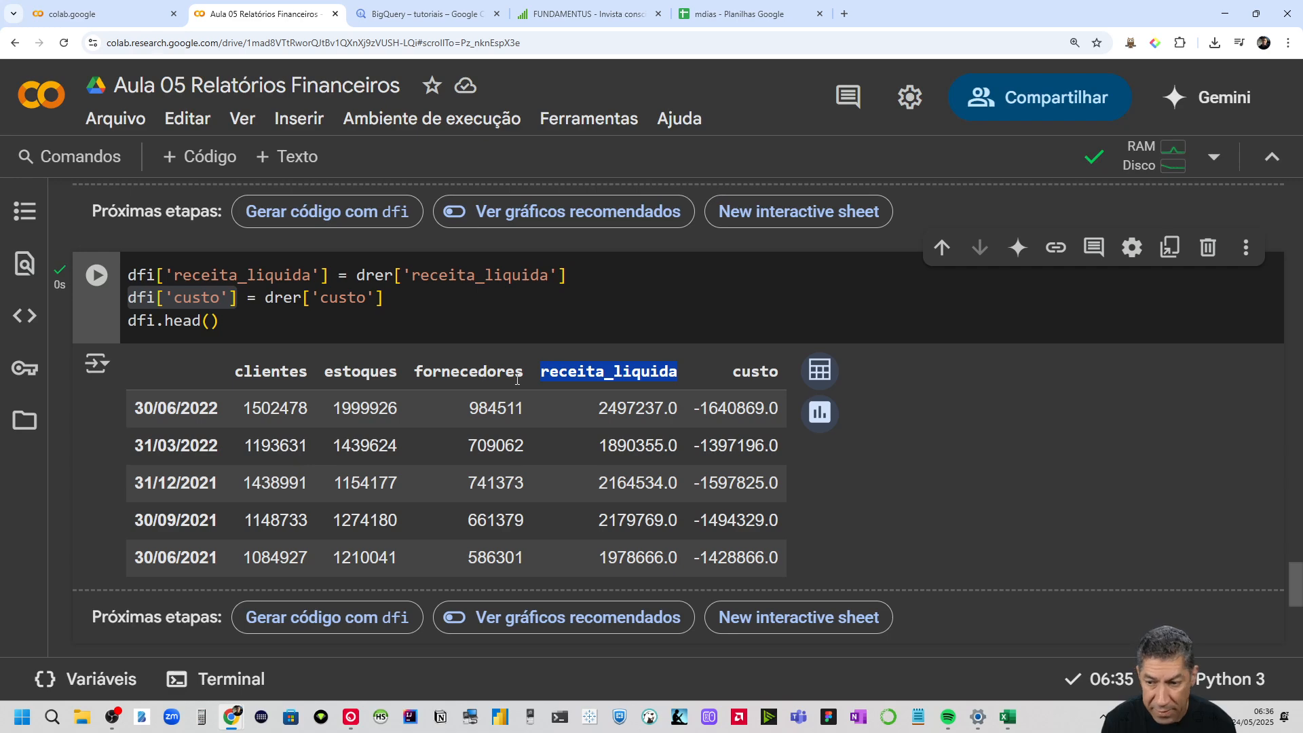
pyautogui.moveTo(528, 379); pyautogui.dragTo(413, 380)
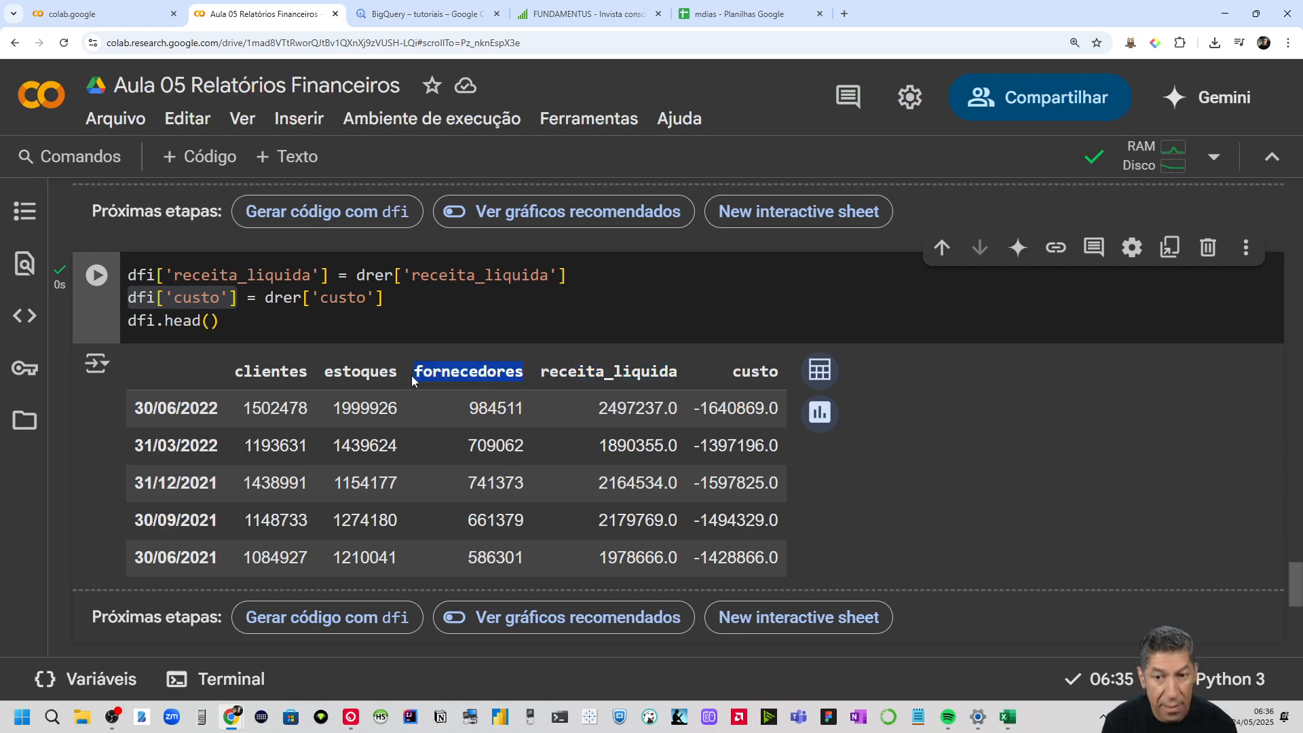
pyautogui.moveTo(772, 367); pyautogui.dragTo(725, 379)
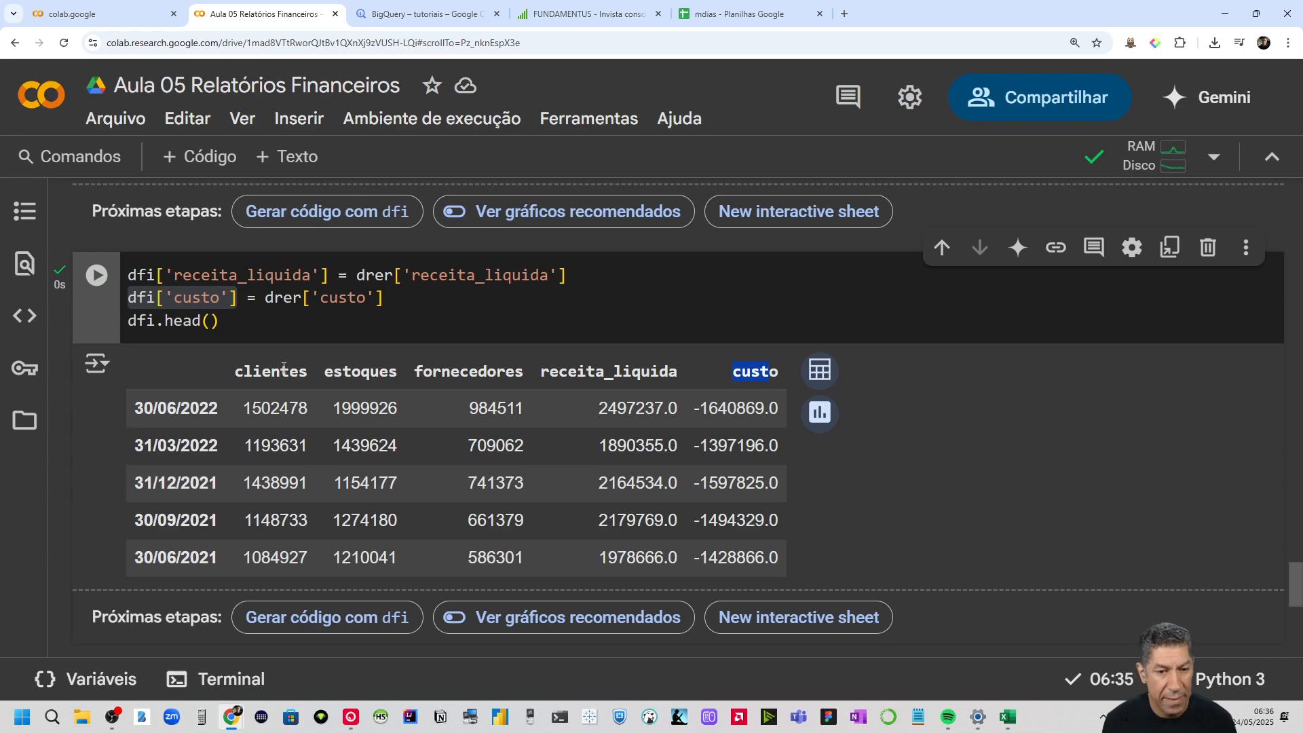
pyautogui.click(226, 325)
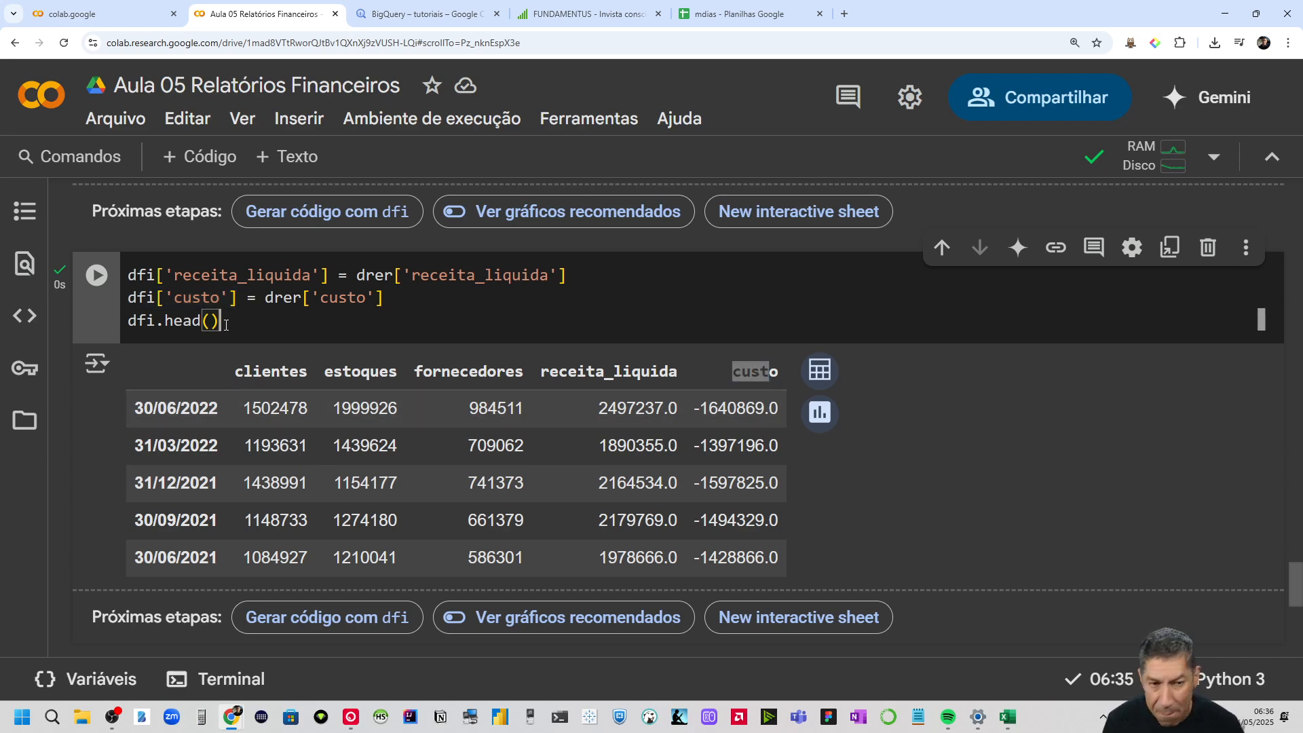
pyautogui.moveTo(226, 325); pyautogui.dragTo(129, 320)
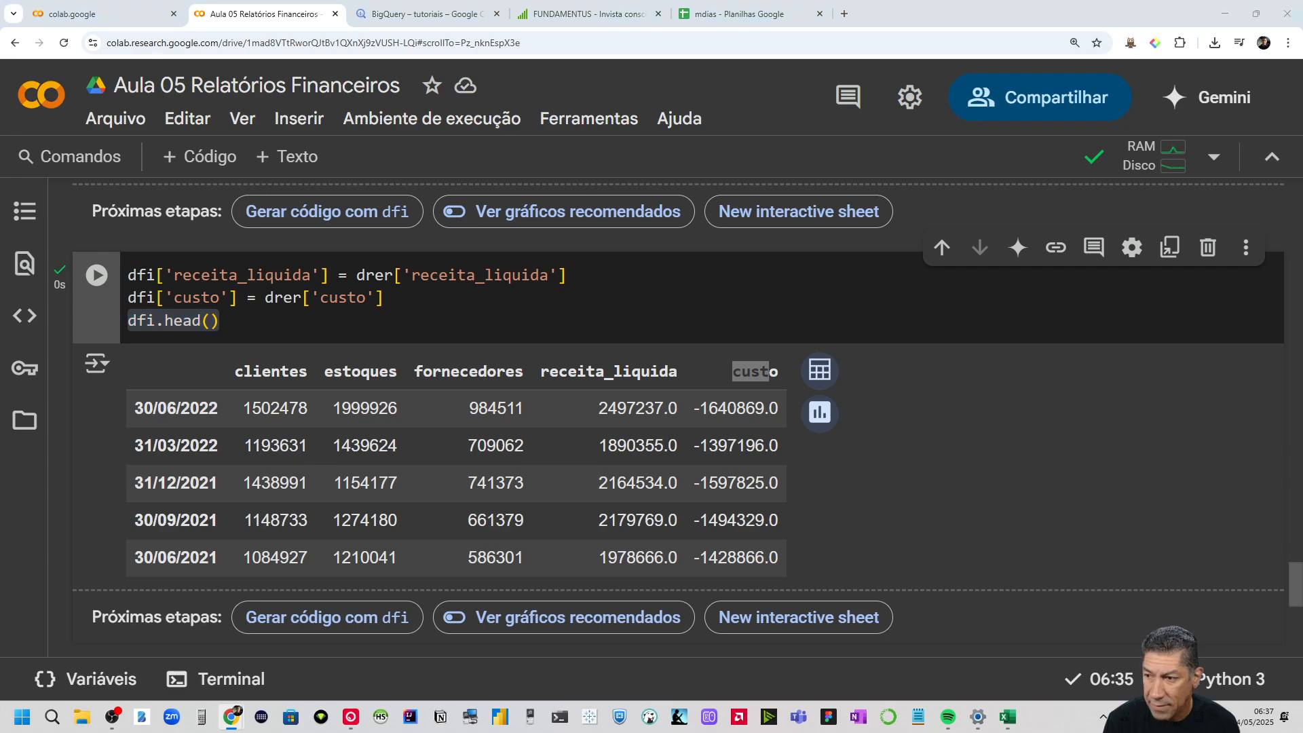
# Add a code cell with dfi.info(), run it, and compare the listed column data types with the dfi table above
pyautogui.scroll(-2, 585, 546)
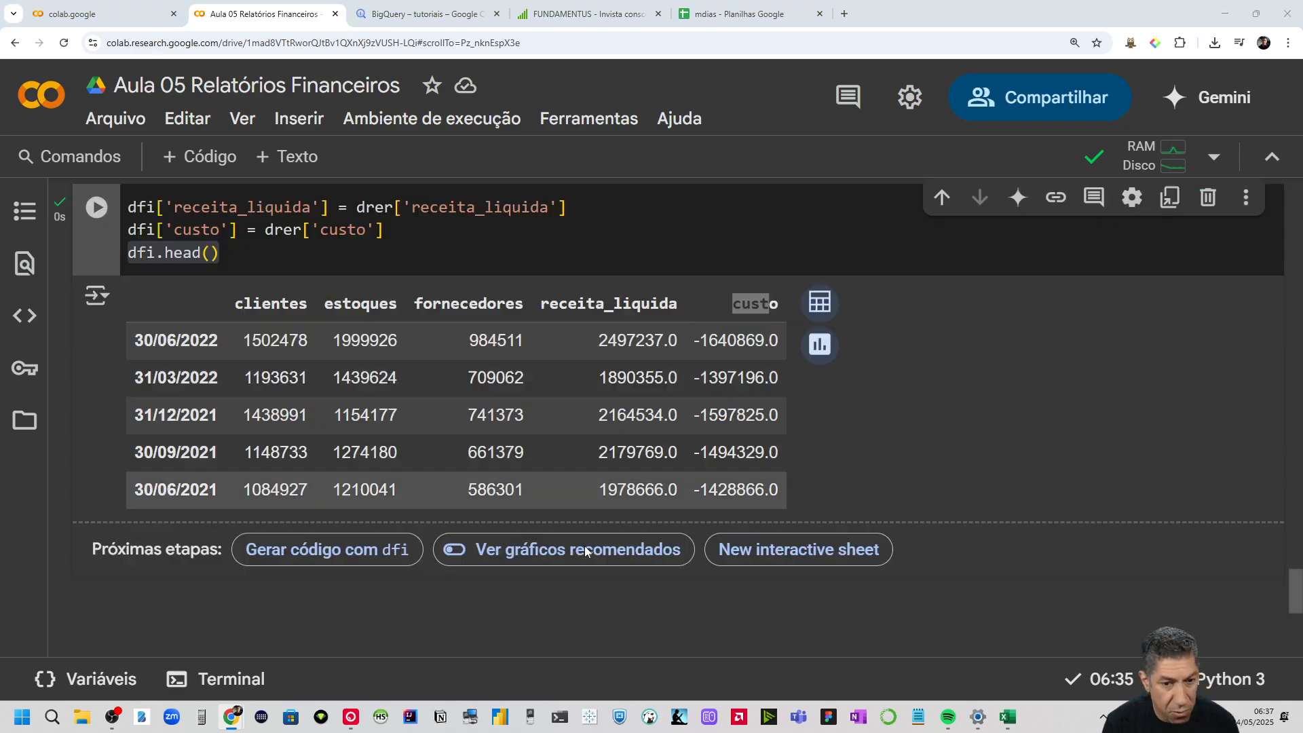
pyautogui.click(624, 514)
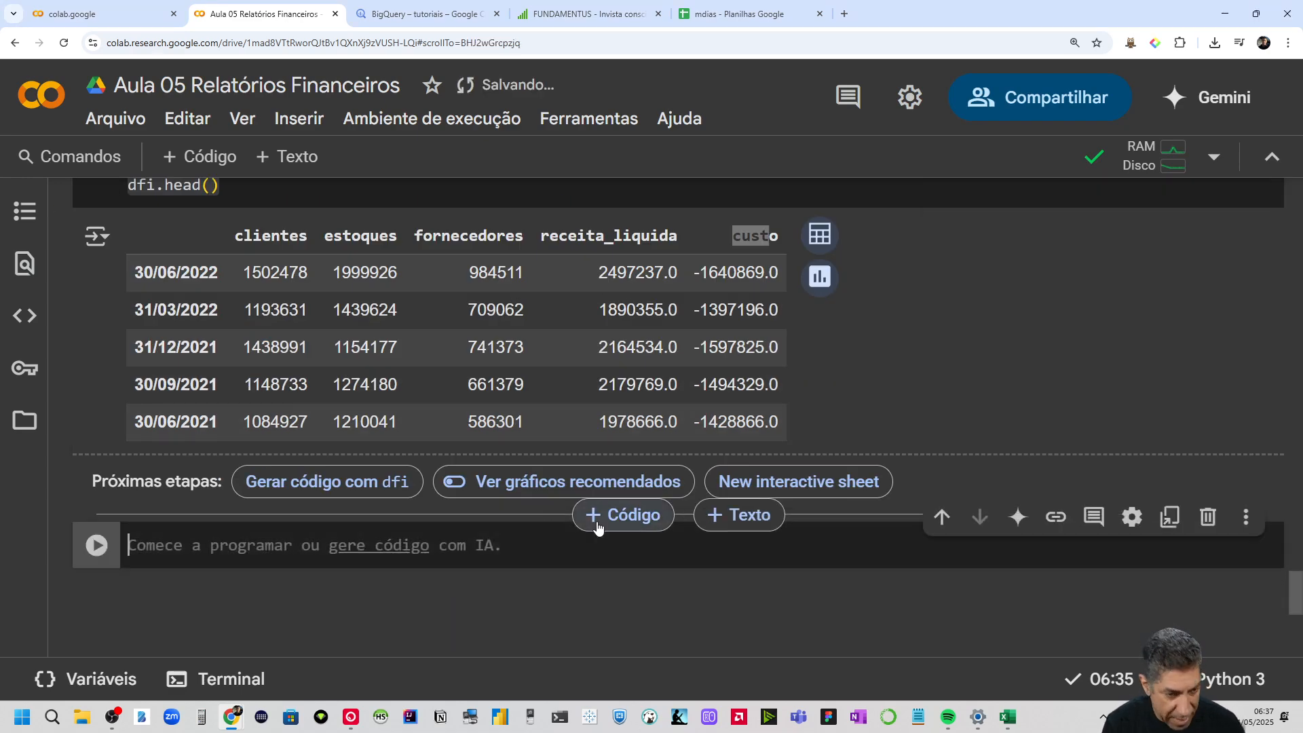
pyautogui.write('dfi.info()')
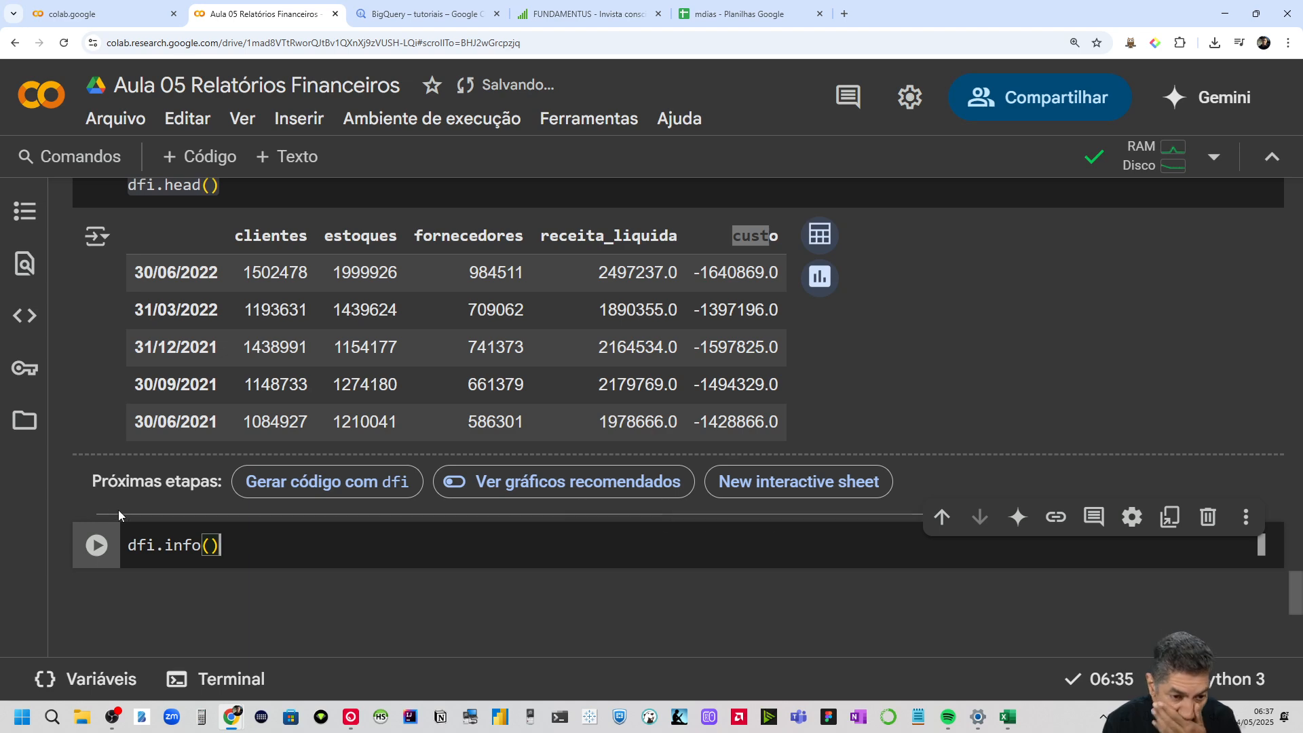
pyautogui.moveTo(164, 545); pyautogui.dragTo(126, 544)
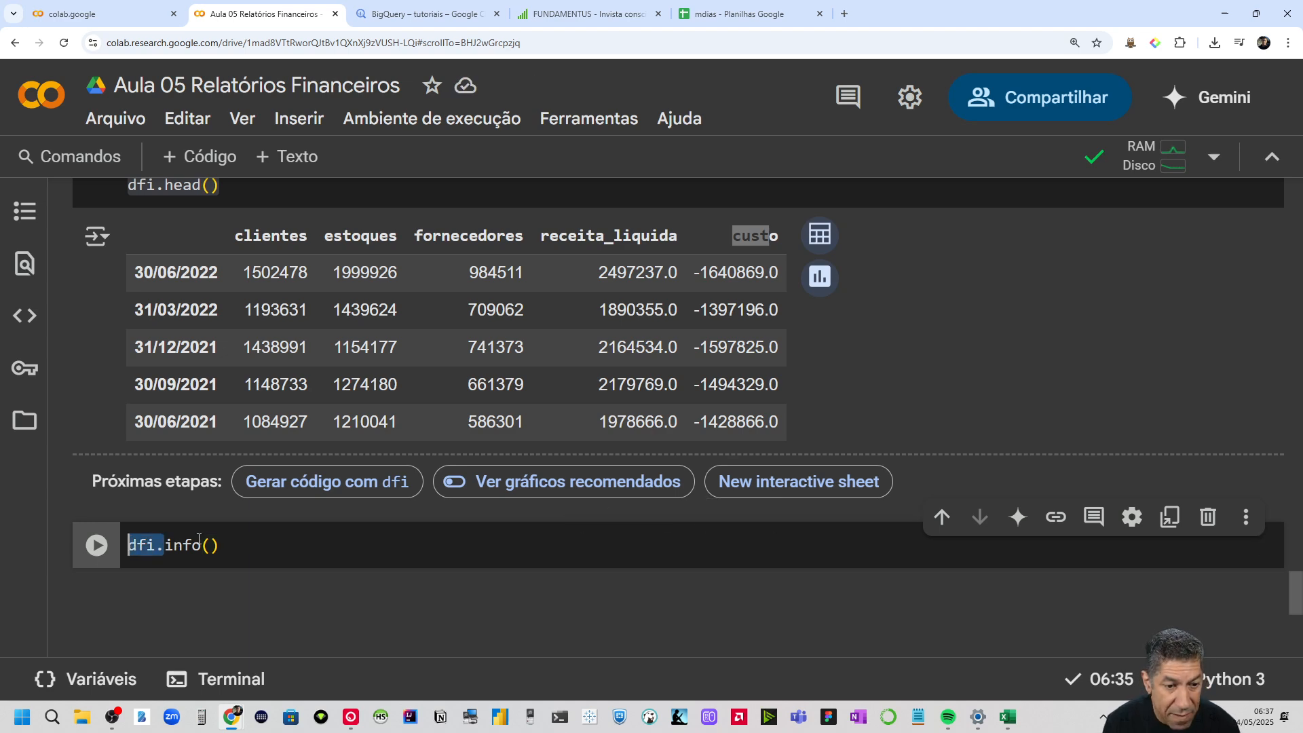
pyautogui.click(96, 546)
pyautogui.scroll(-3, 176, 560)
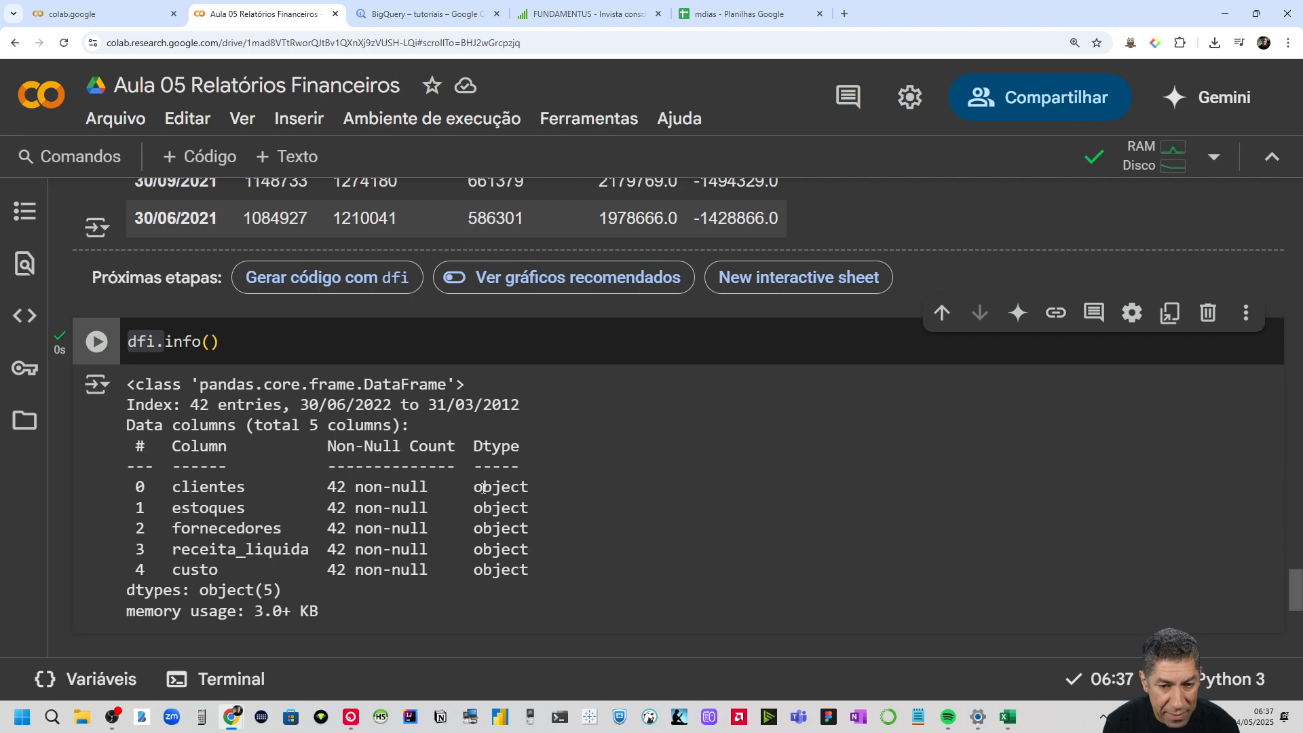
pyautogui.moveTo(474, 488); pyautogui.dragTo(510, 551)
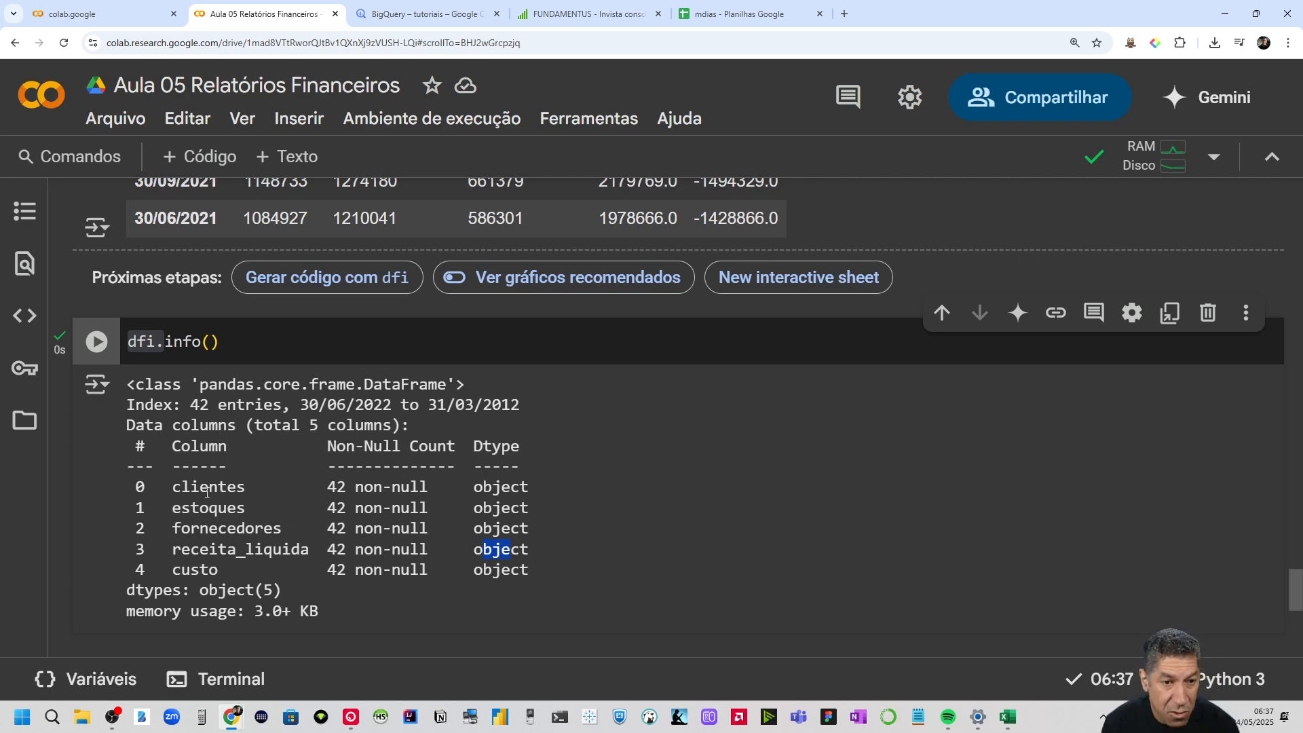
pyautogui.scroll(4, 207, 492)
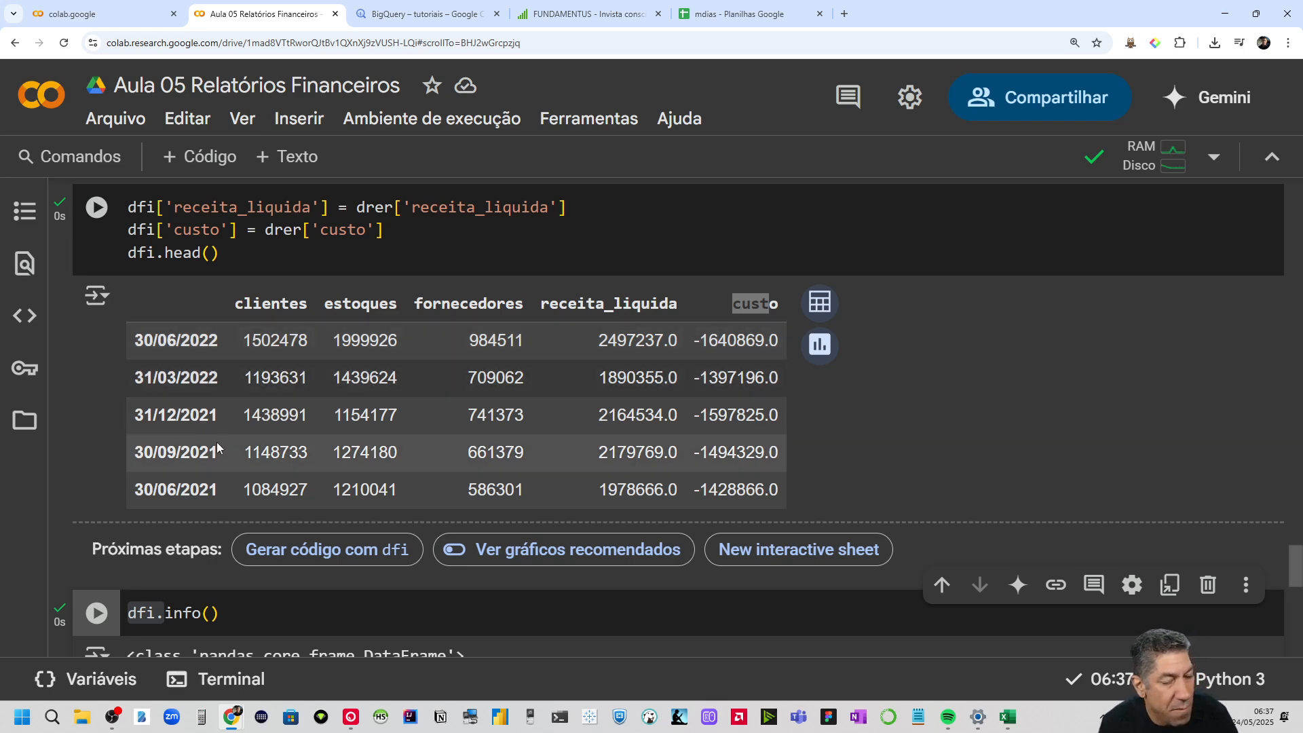
pyautogui.scroll(-2, 217, 442)
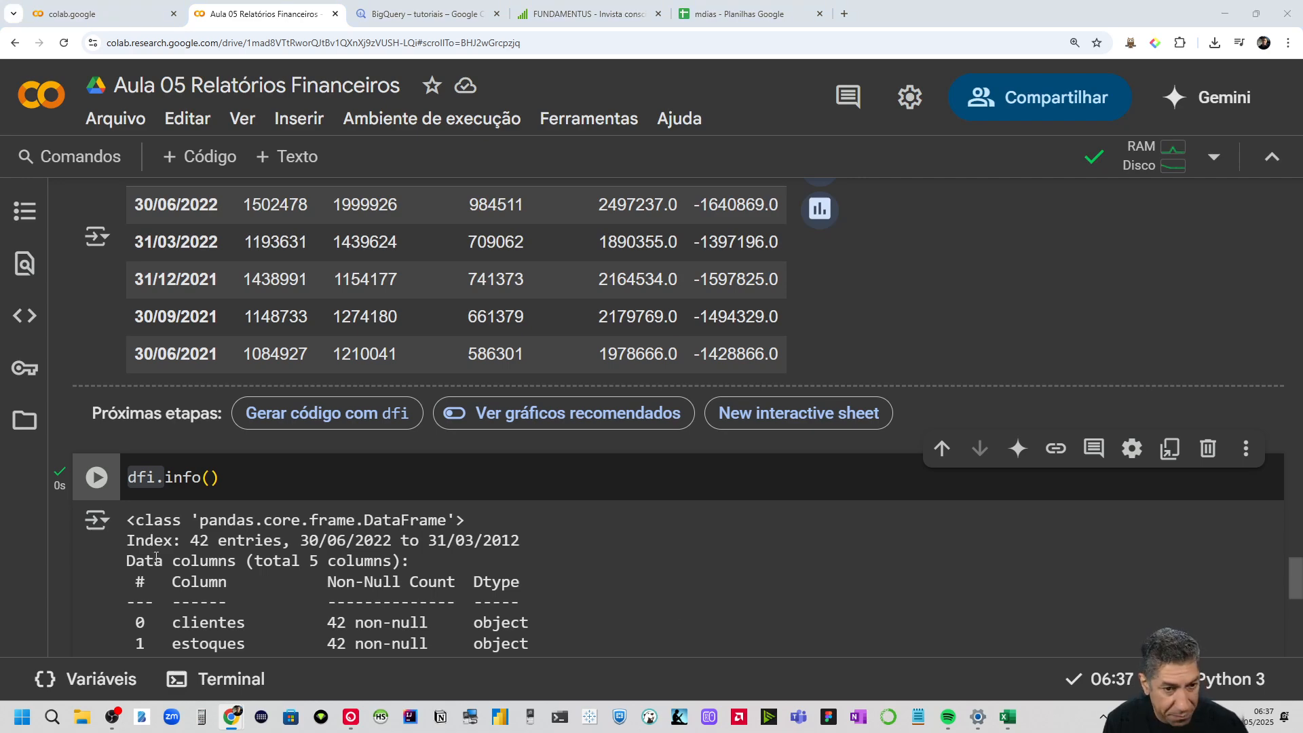
# Add a code cell that resets dfi's index, renames 'index' to 'data', converts it with pd.to_datetime using format '%d/%m/%Y', and ends with dfi
pyautogui.scroll(-5, 156, 557)
pyautogui.click(616, 439)
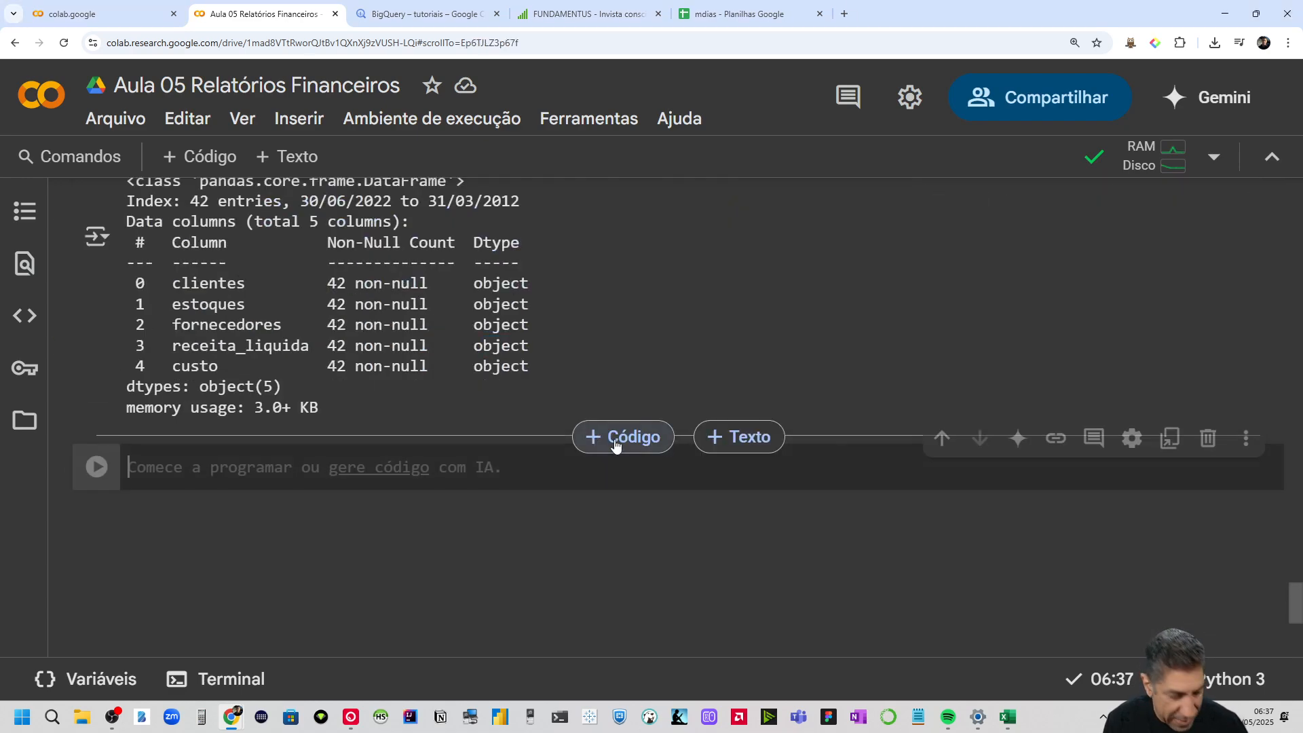
pyautogui.write("dfi = dfi.reset_index() dfi = dfi.rename(columns={'index':'data'}) dfi['data']=pd.to_datetime(dfi['data'].astype(str), format='%d/%m/%Y') dfi")
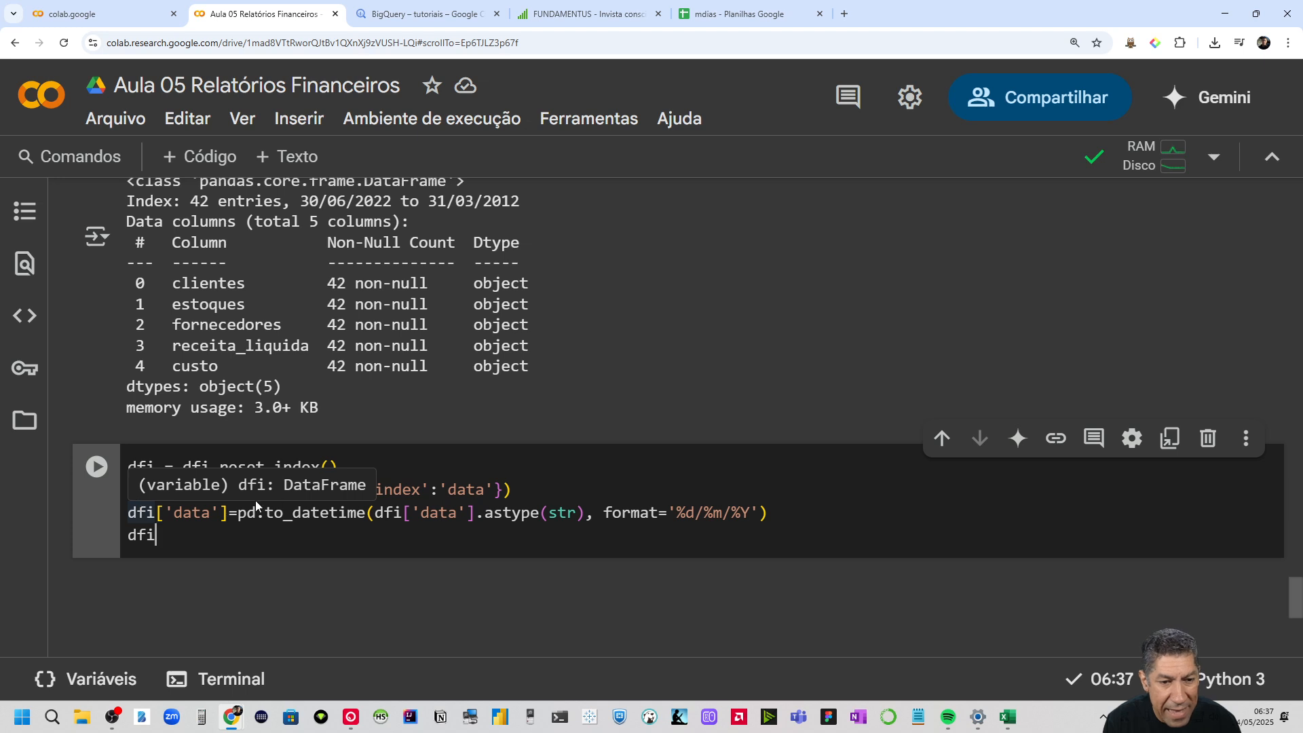
pyautogui.moveTo(537, 484); pyautogui.dragTo(257, 492)
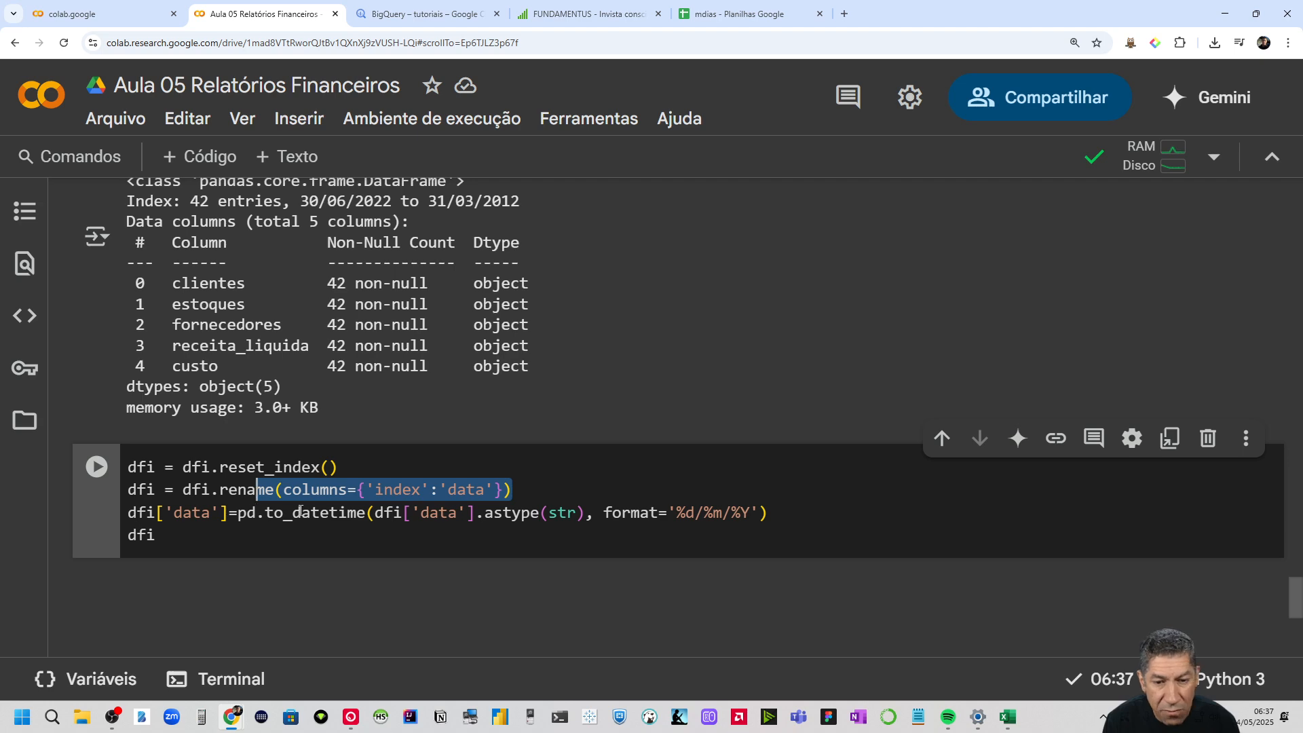
pyautogui.moveTo(338, 516)
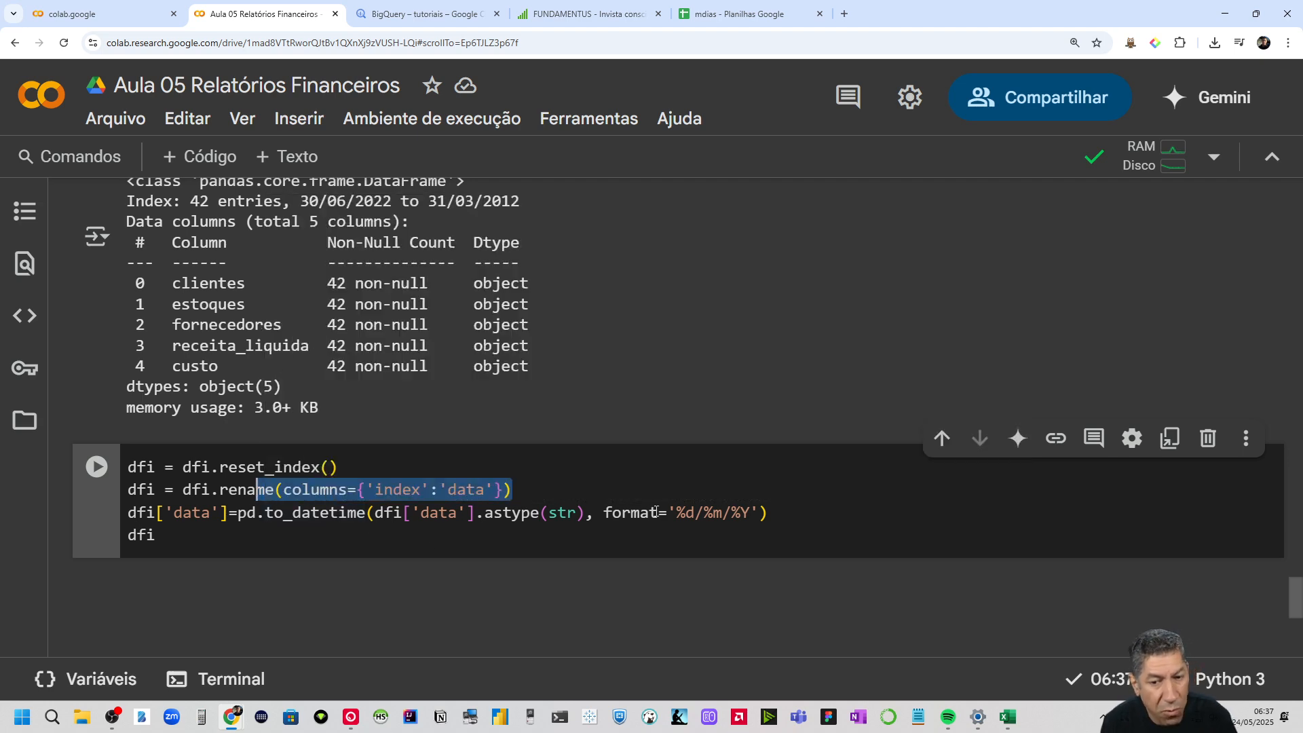
pyautogui.moveTo(782, 513); pyautogui.dragTo(722, 513)
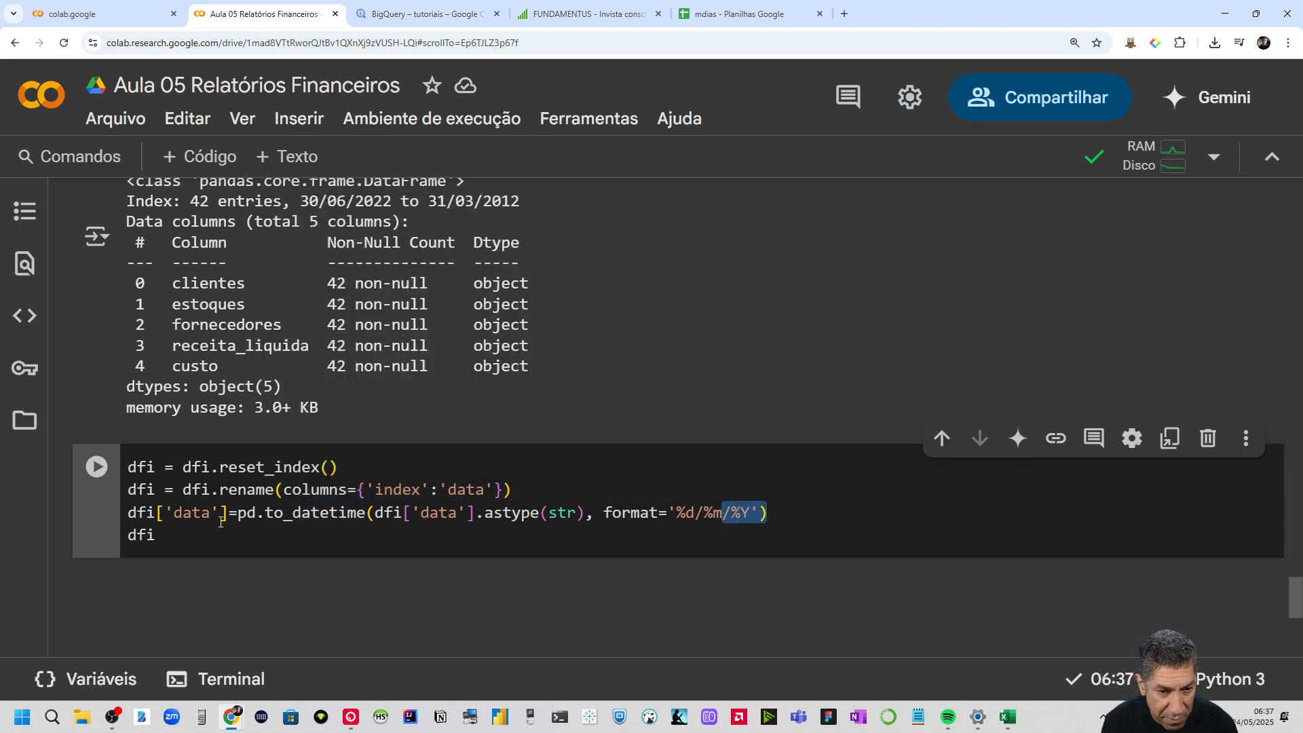
pyautogui.moveTo(264, 520)
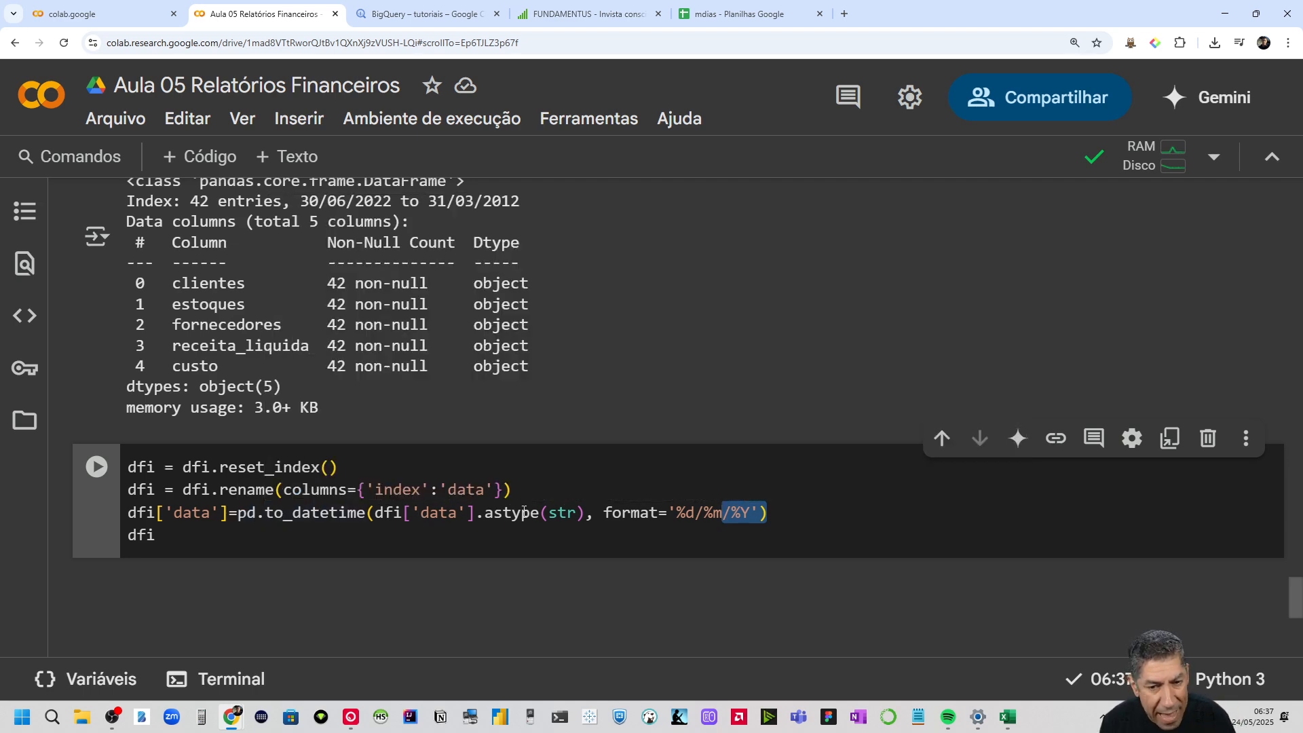
pyautogui.moveTo(528, 518)
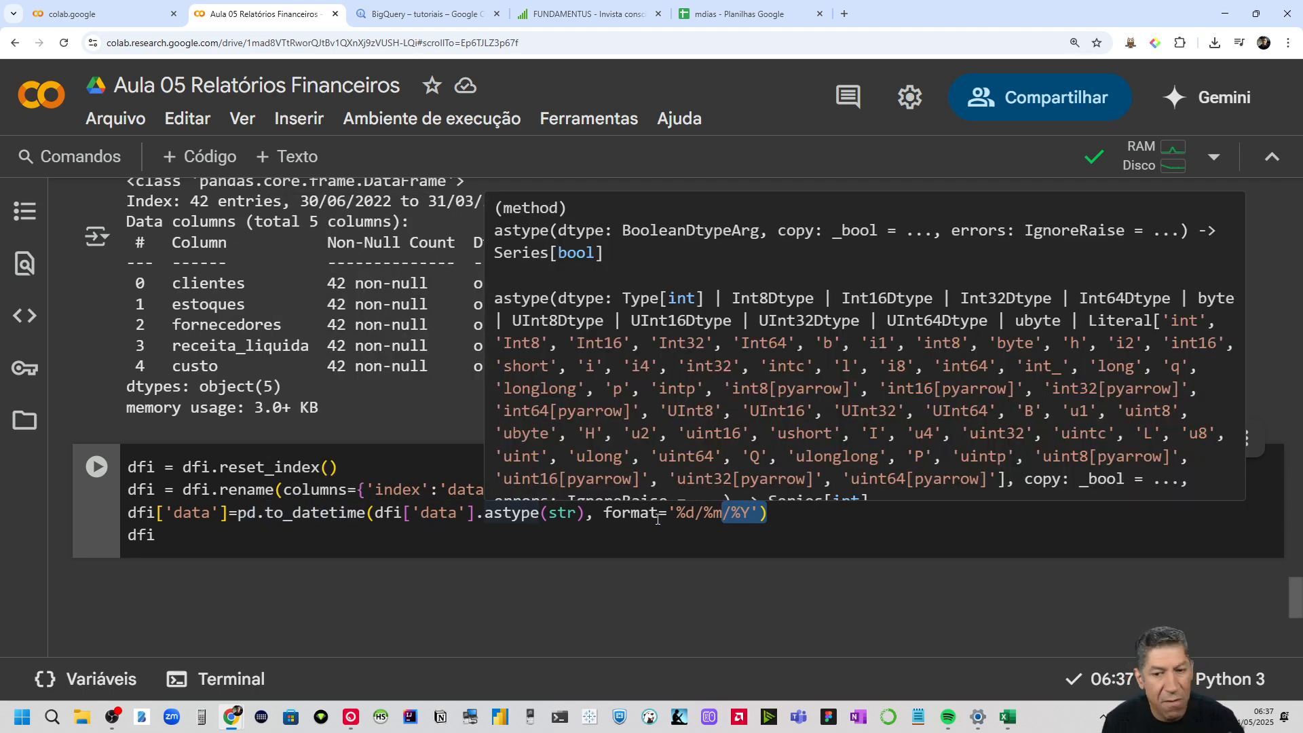
# Change the date-conversion cell's last line to dfi.head(), run it, and check the new data column in the output
pyautogui.click(174, 538)
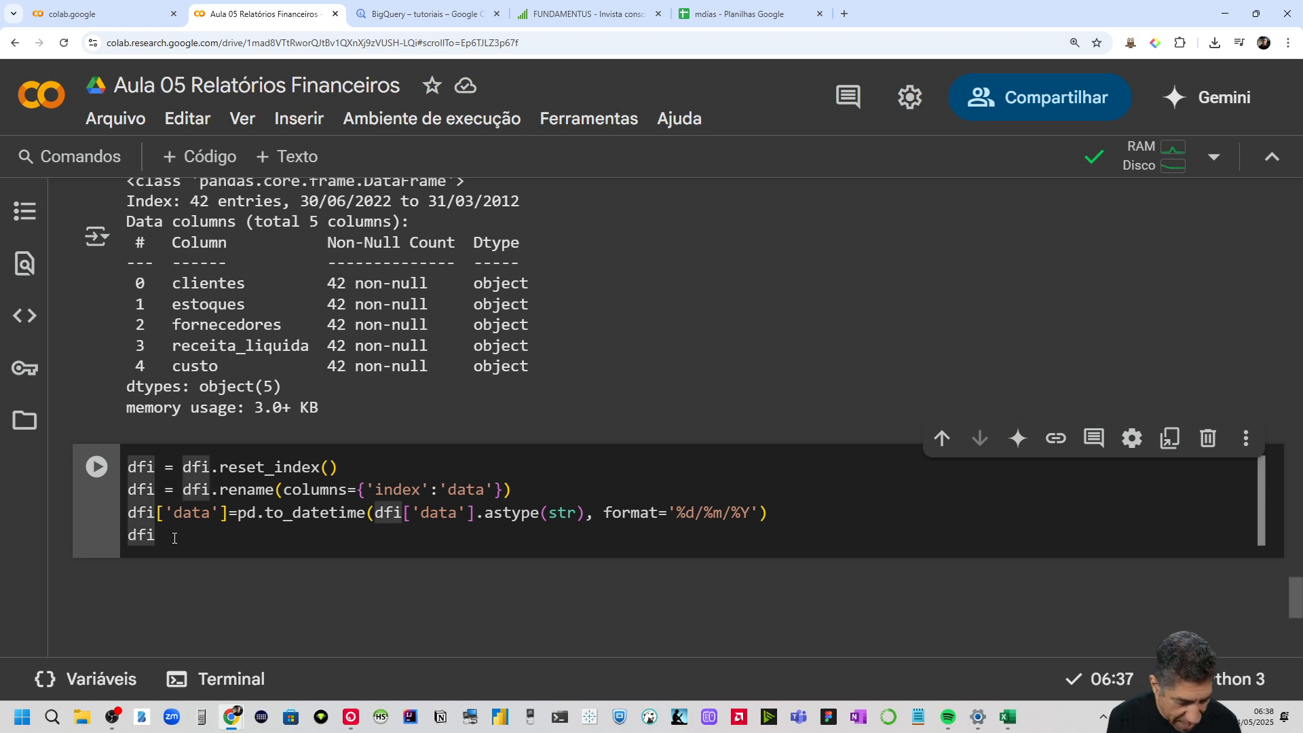
pyautogui.write('.hea')
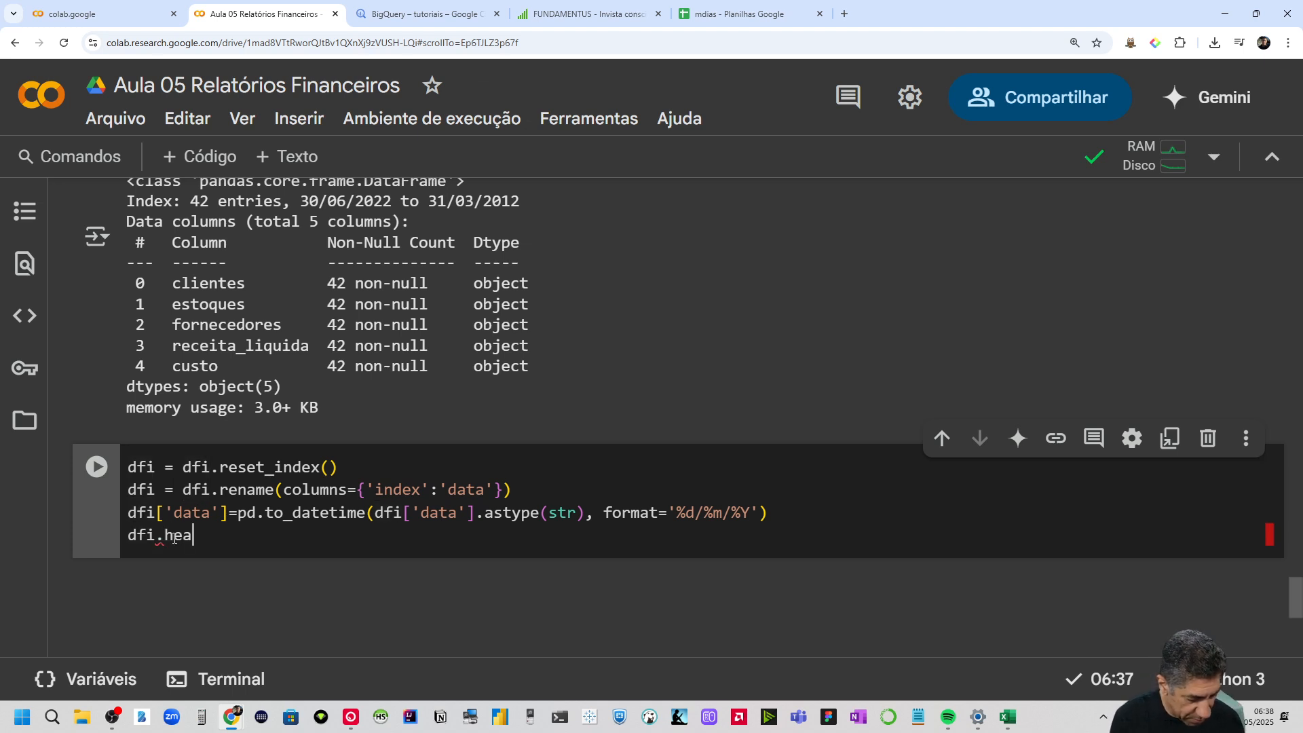
pyautogui.write('d(')
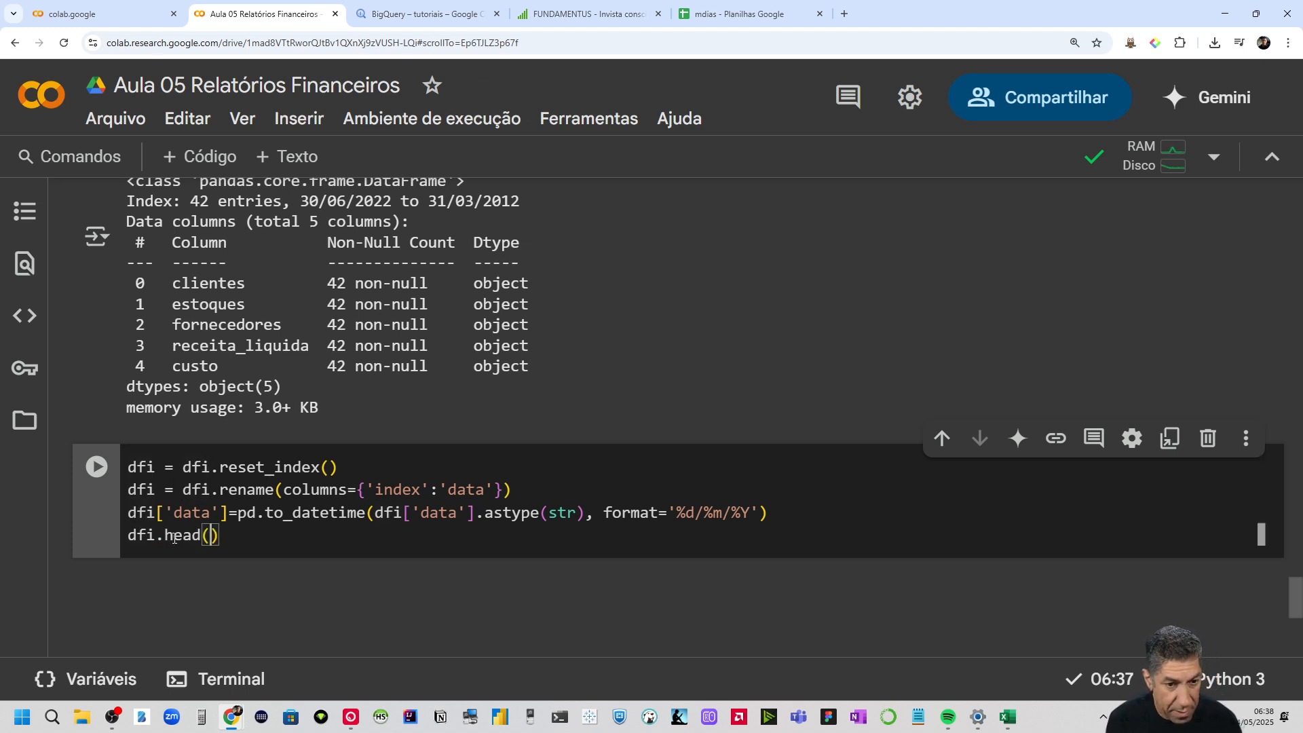
pyautogui.click(96, 467)
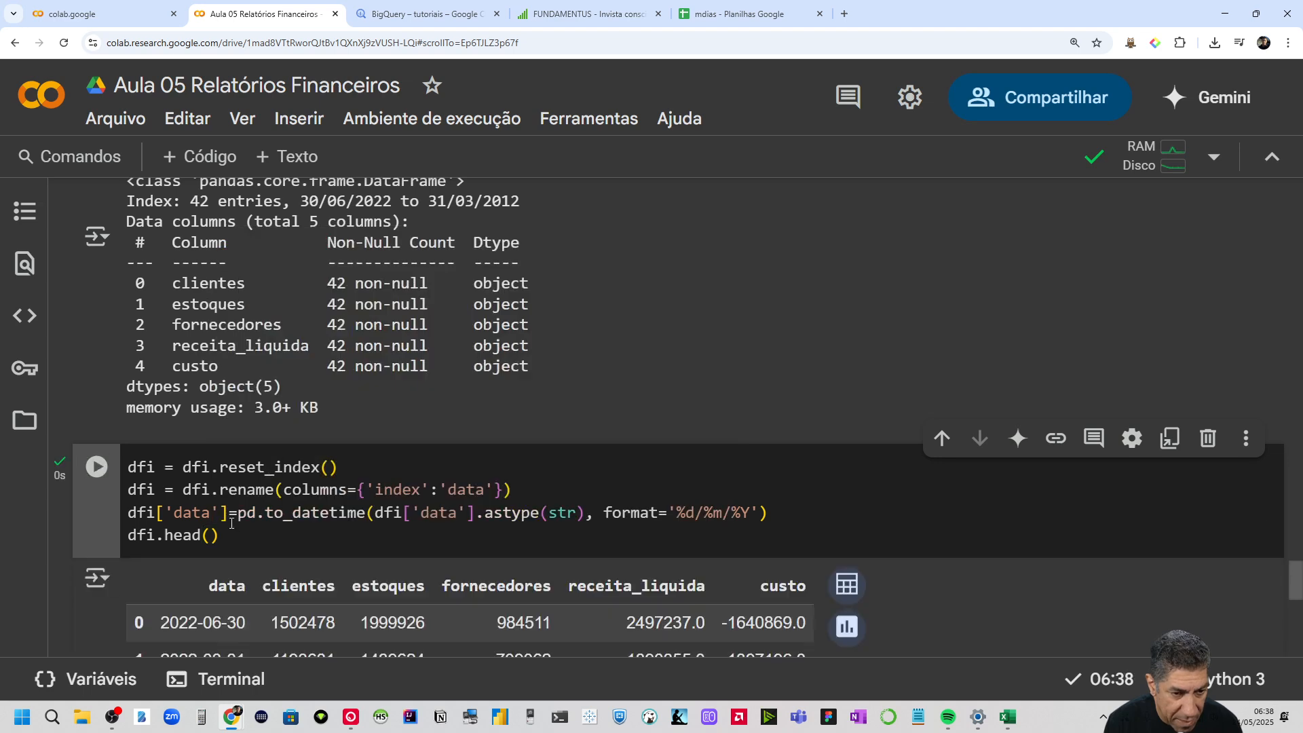
pyautogui.scroll(-4, 119, 407)
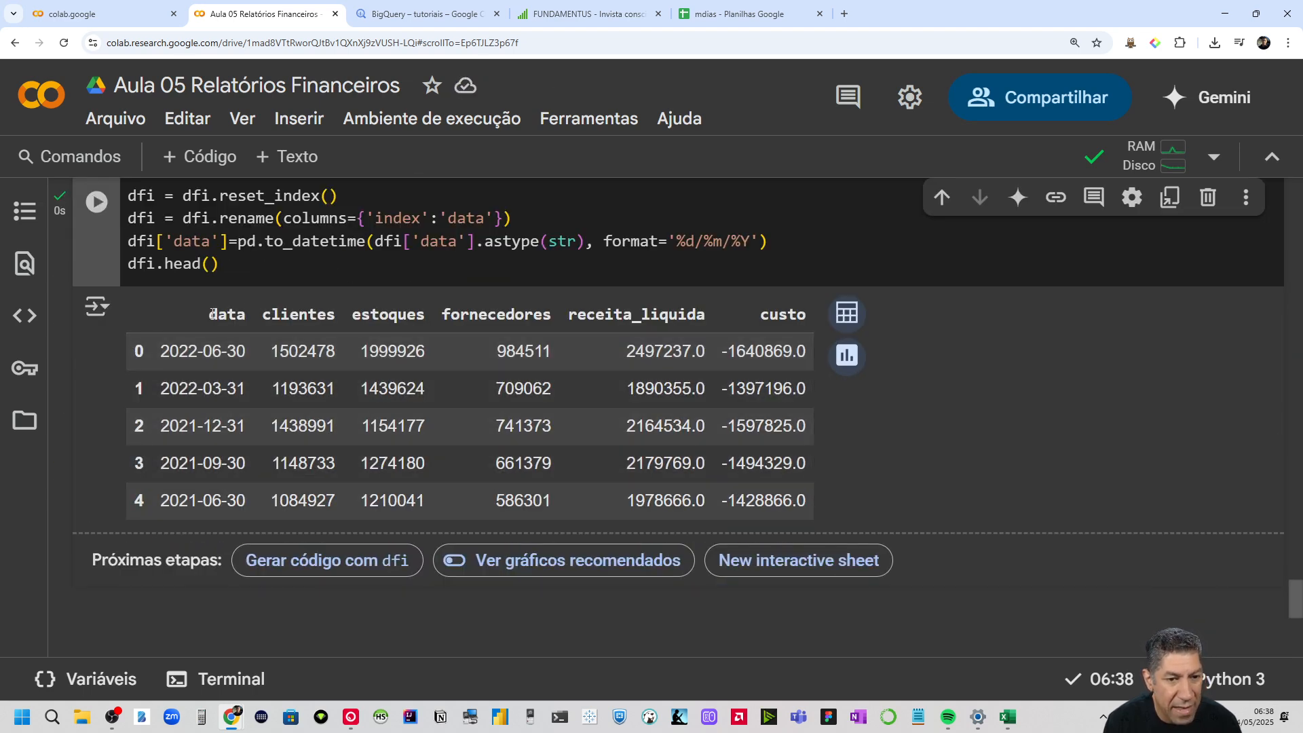
pyautogui.moveTo(212, 314); pyautogui.dragTo(267, 314)
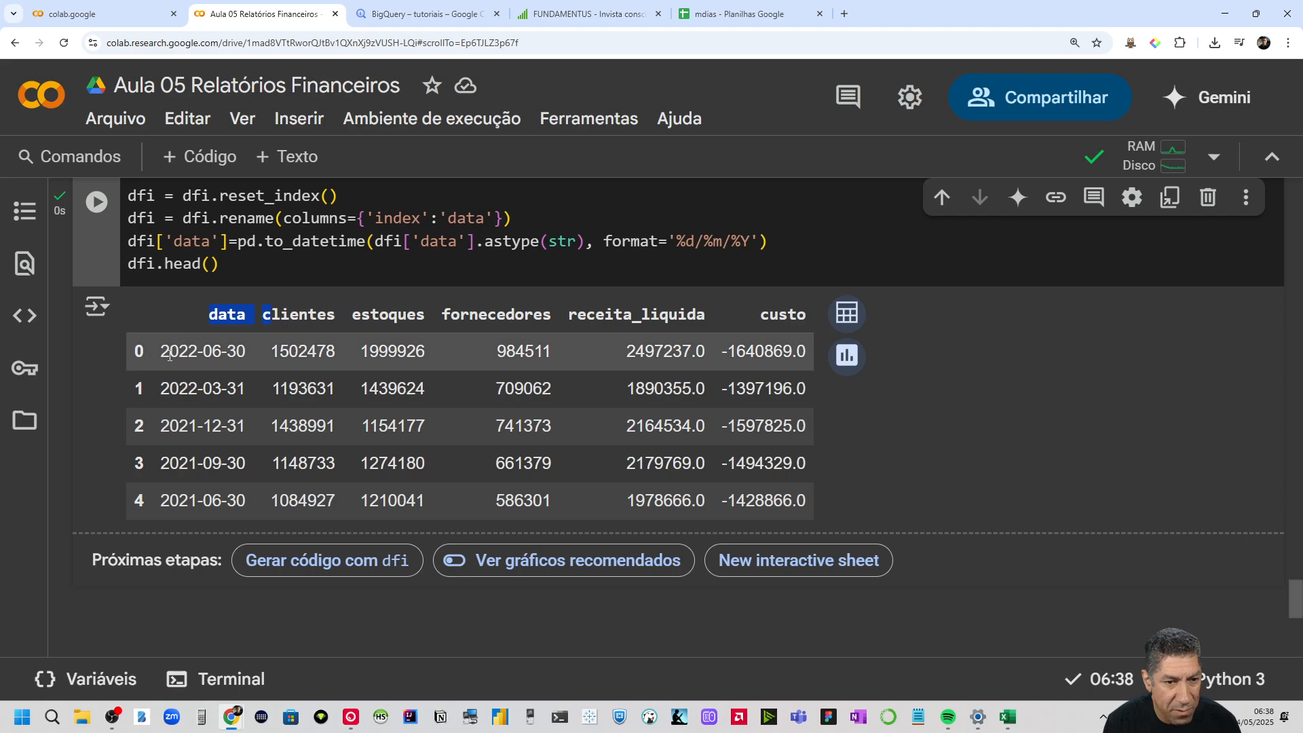
# Copy dfi.info() into a new code cell below the dfi.head() output, run it, and review the column data types
pyautogui.scroll(3, 240, 257)
pyautogui.scroll(3, 240, 256)
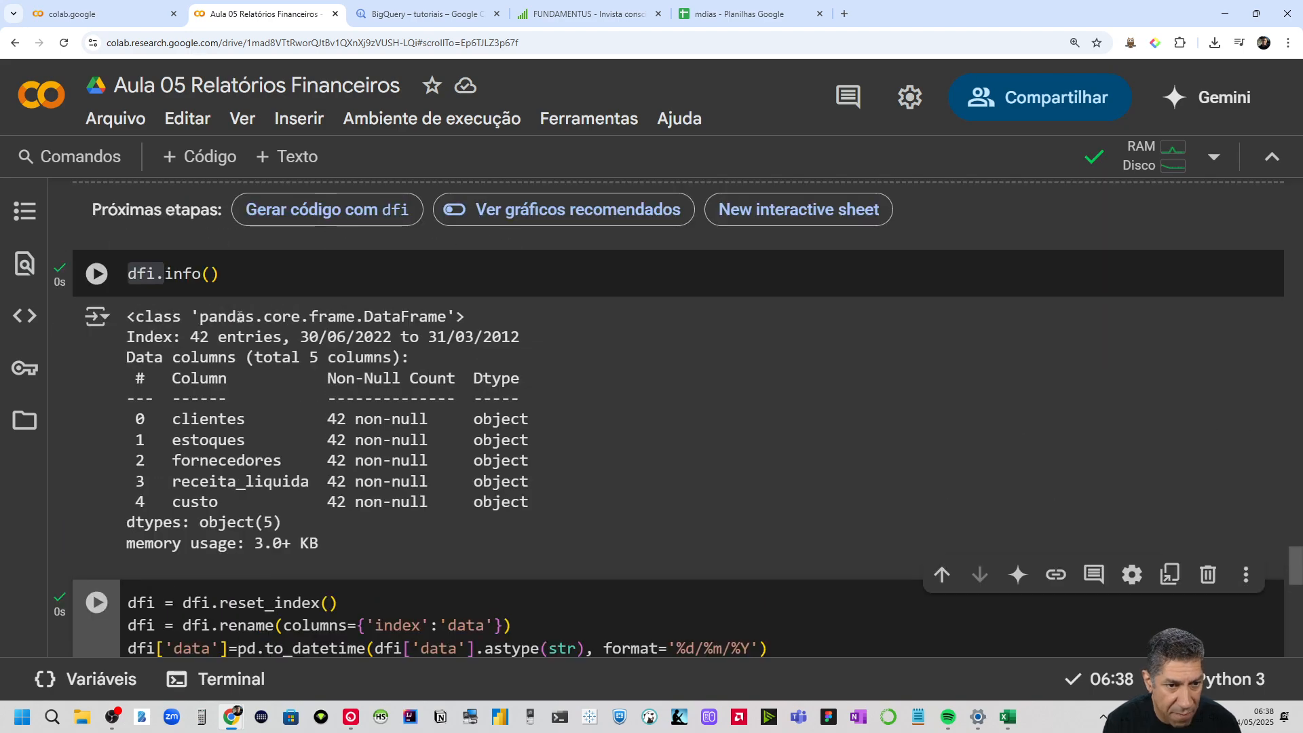
pyautogui.moveTo(220, 273); pyautogui.dragTo(117, 271)
pyautogui.hotkey('ctrl', 'c')
pyautogui.scroll(-10, 520, 364)
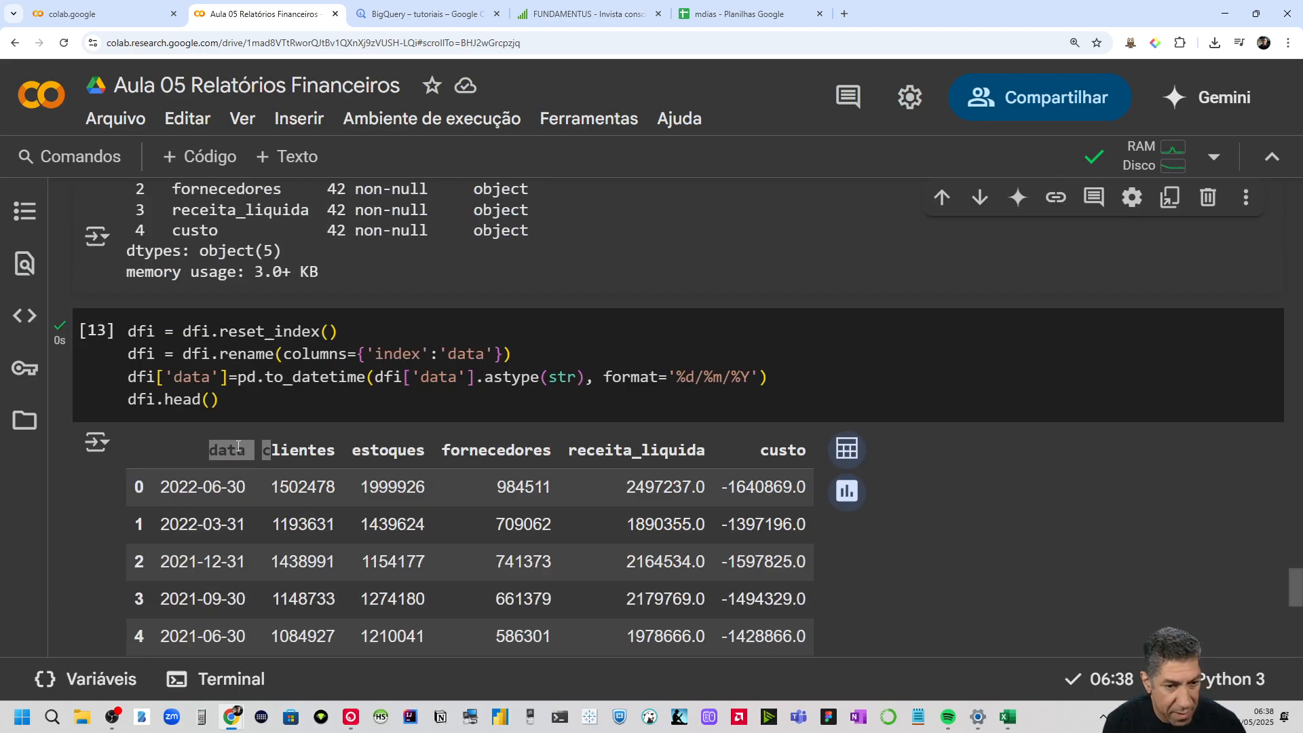
pyautogui.click(609, 397)
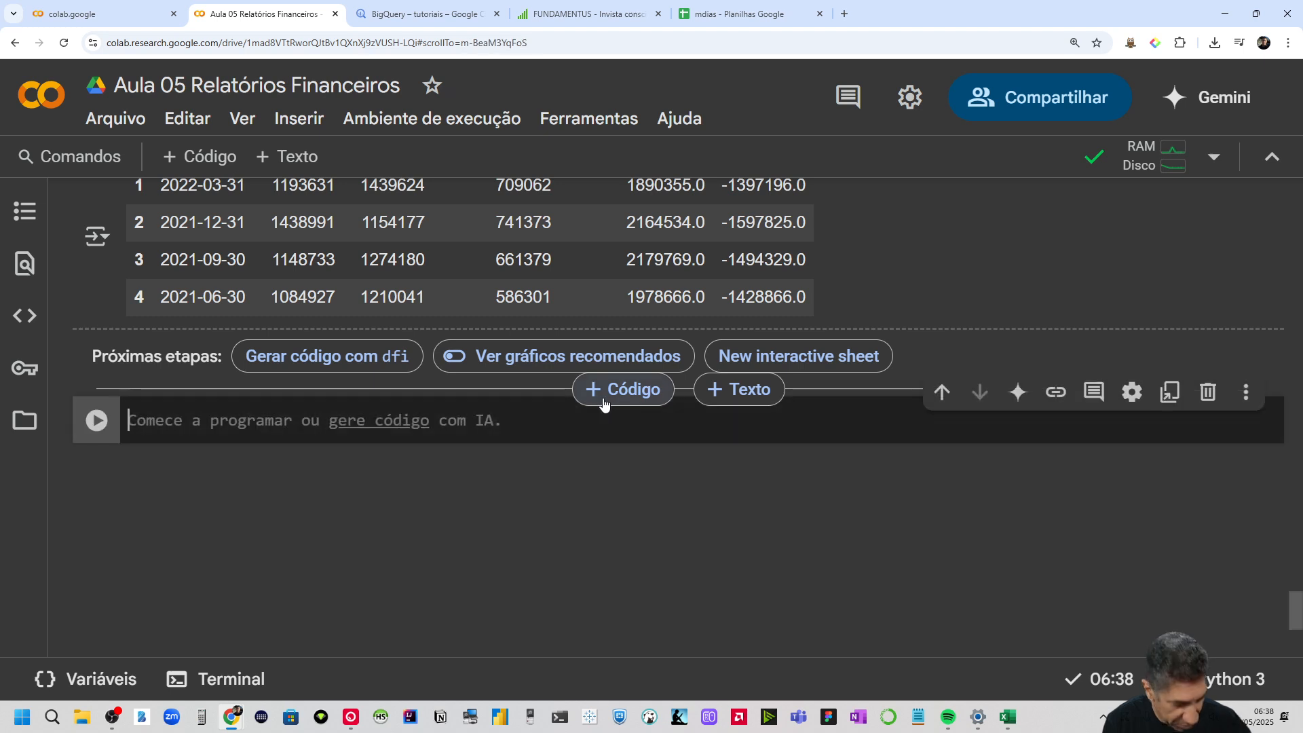
pyautogui.hotkey('ctrl', 'v')
pyautogui.hotkey('ctrl', 'Return')
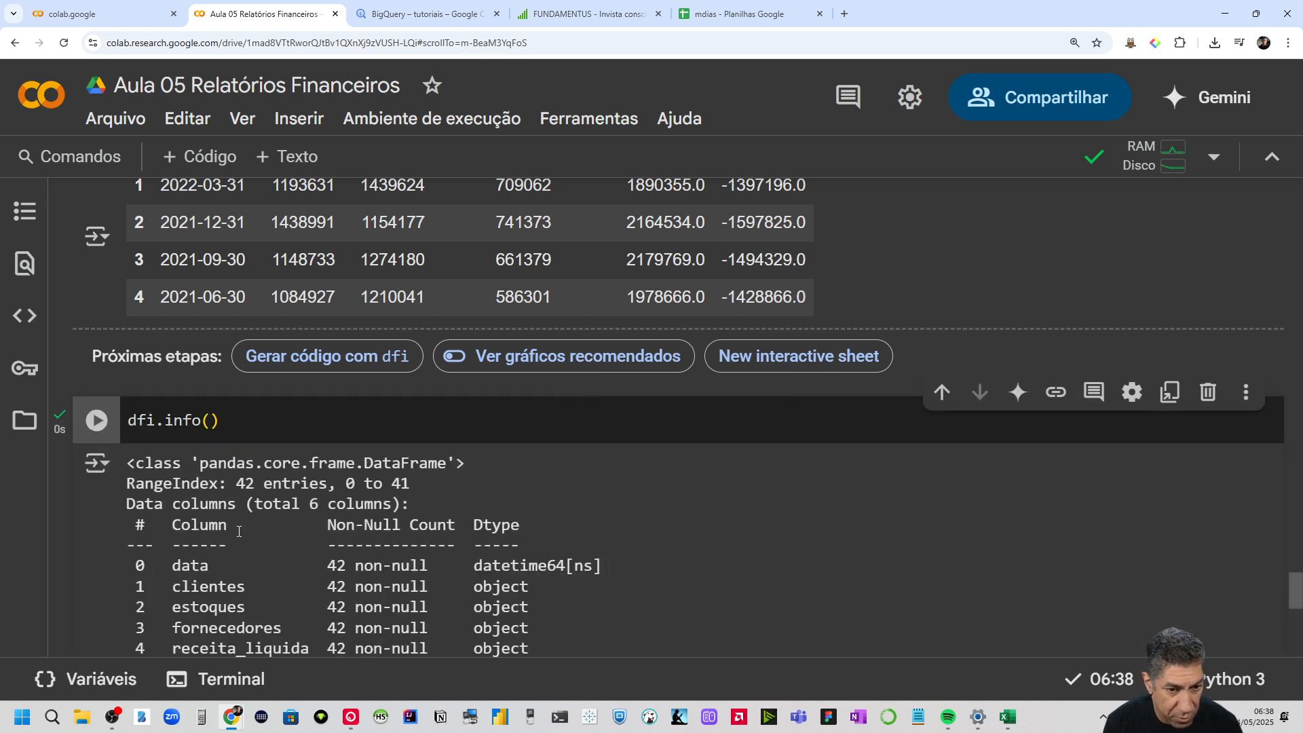
pyautogui.scroll(-1, 424, 503)
pyautogui.moveTo(608, 503); pyautogui.dragTo(131, 499)
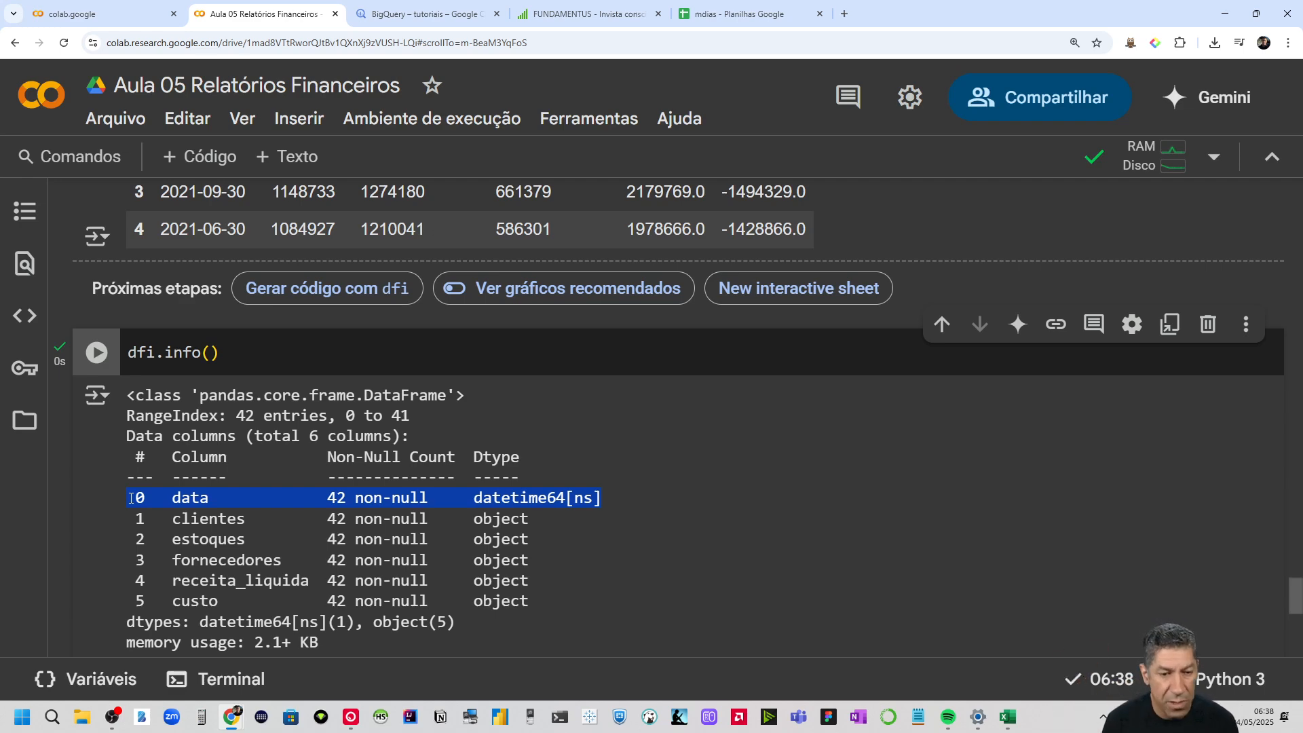
pyautogui.moveTo(530, 519); pyautogui.dragTo(165, 519)
pyautogui.moveTo(530, 539); pyautogui.dragTo(282, 533)
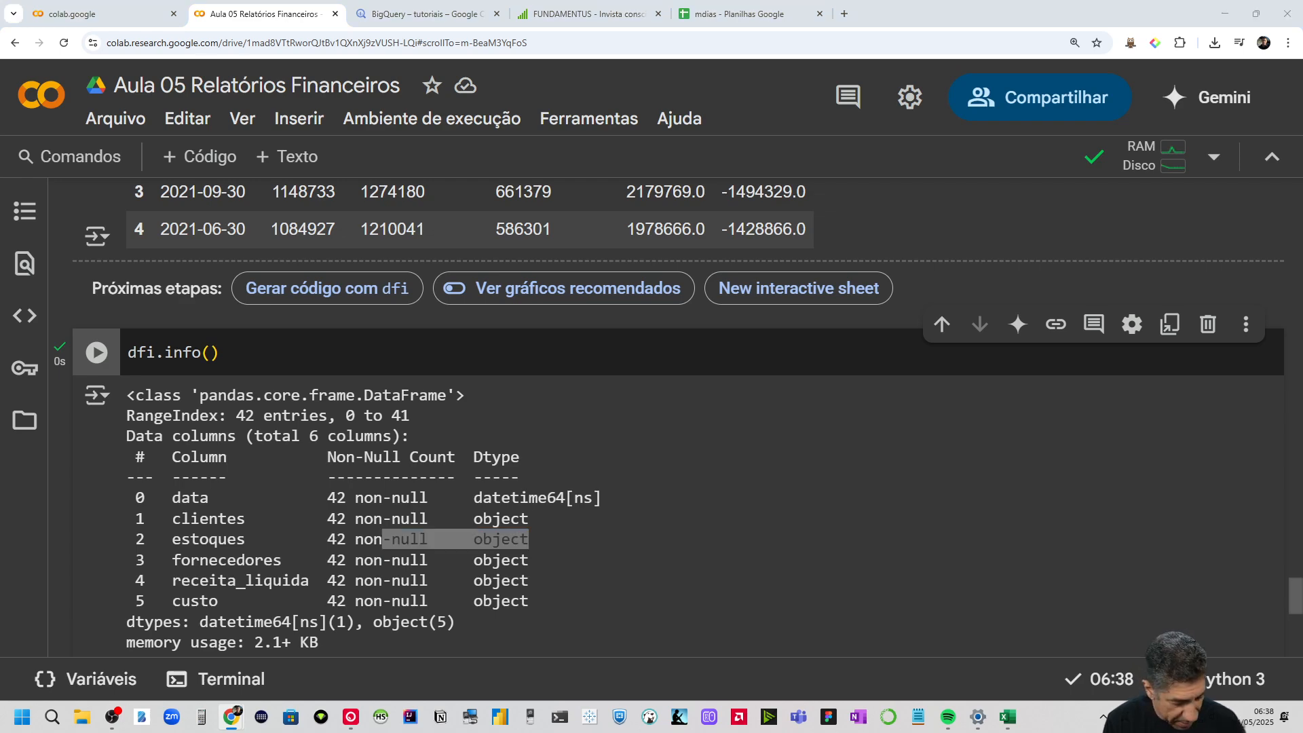
# Add a code cell converting dfi's clientes, estoques, fornecedores, receita_liquida, custo, pme, pmr, pmp, co and cc columns with astype(float)
pyautogui.scroll(-4, 633, 413)
pyautogui.click(638, 406)
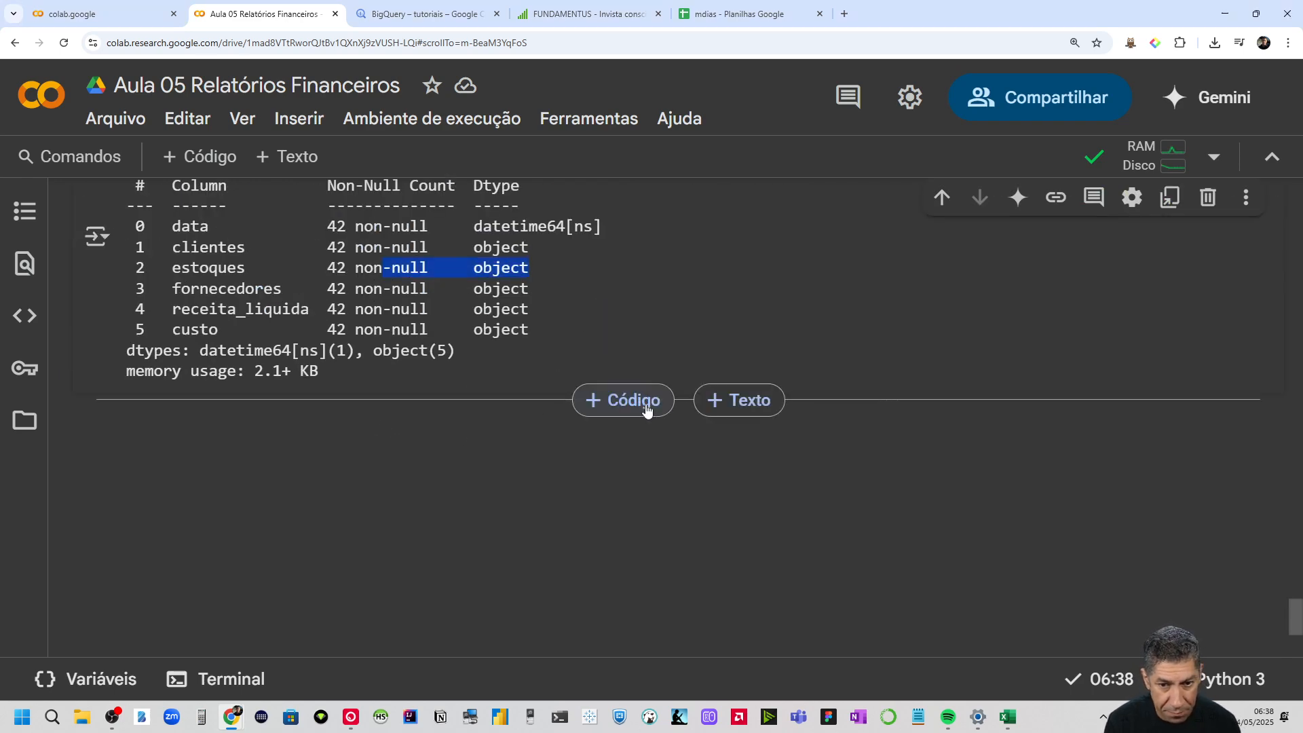
pyautogui.write("dfi['clientes'] = dfi['clientes'].astype(float) dfi['estoques'] = dfi['estoques'].astype(float) dfi['fornecedores'] = dfi['fornecedores'].astype(float) dfi['receita_liquida'] = dfi['receita_liquida'].astype(float) dfi['custo'] = dfi['custo'].astype(float) dfi['pme'] = dfi['pme'].astype(float) dfi['pmr'] = dfi['pmr'].astype(float) dfi['pmp'] = dfi['pmp'].astype(float) dfi['co'] = dfi['co'].astype(float) dfi['cc'] = dfi['cc'].astype(float)")
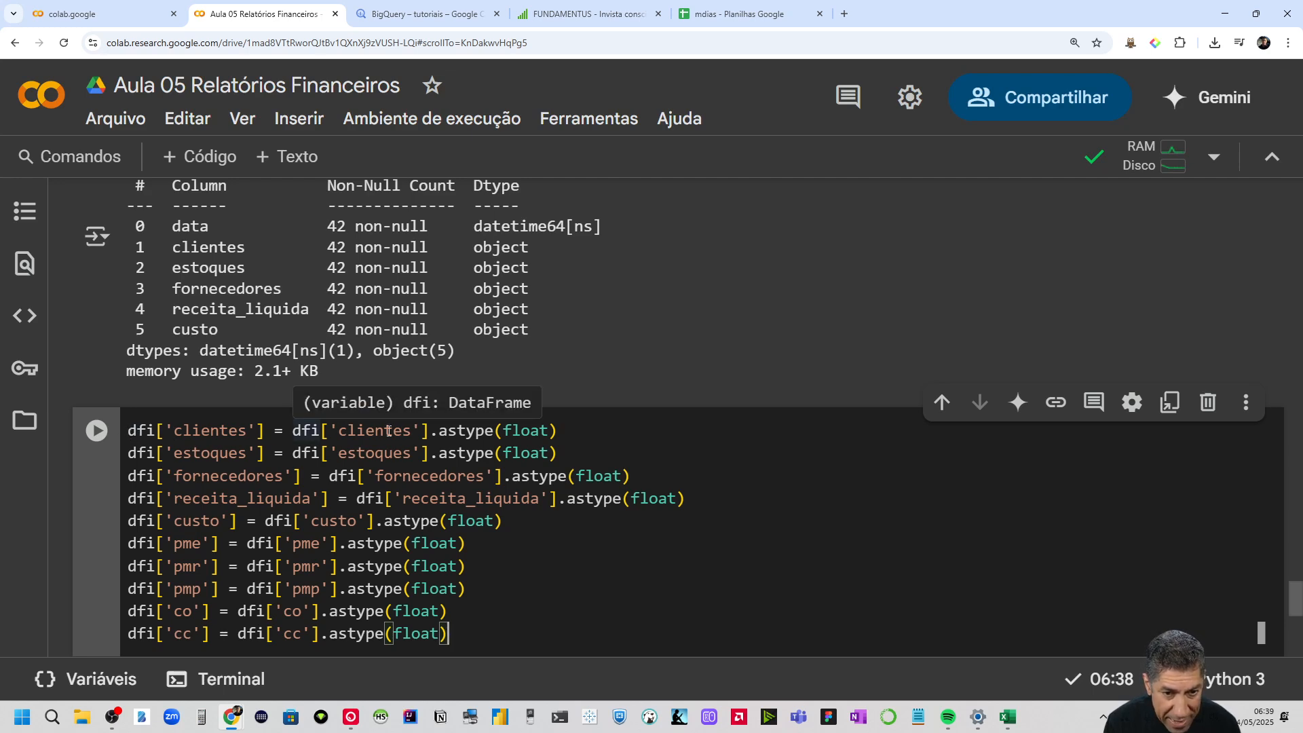
pyautogui.moveTo(559, 430); pyautogui.dragTo(128, 431)
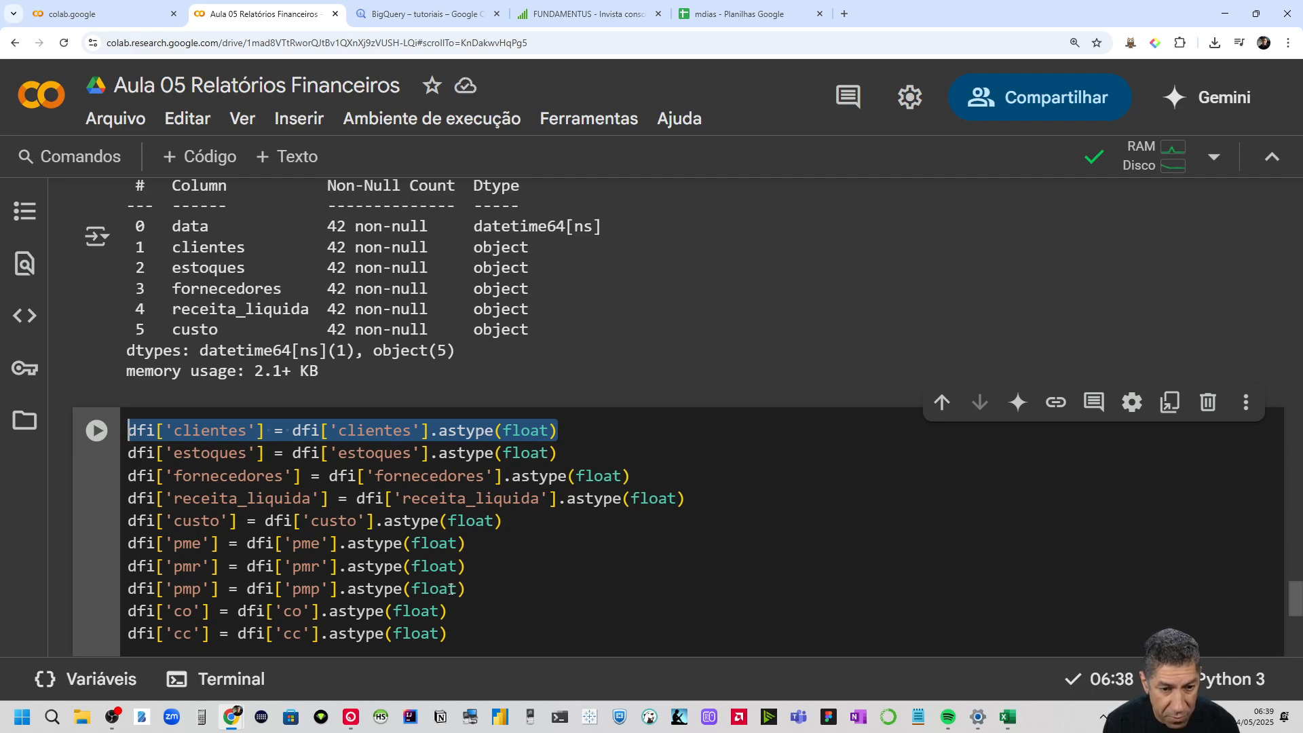
# Move the custo, pme, pmr, pmp, co and cc conversion lines into a new code cell below and remove the leftover blank line
pyautogui.click(462, 633)
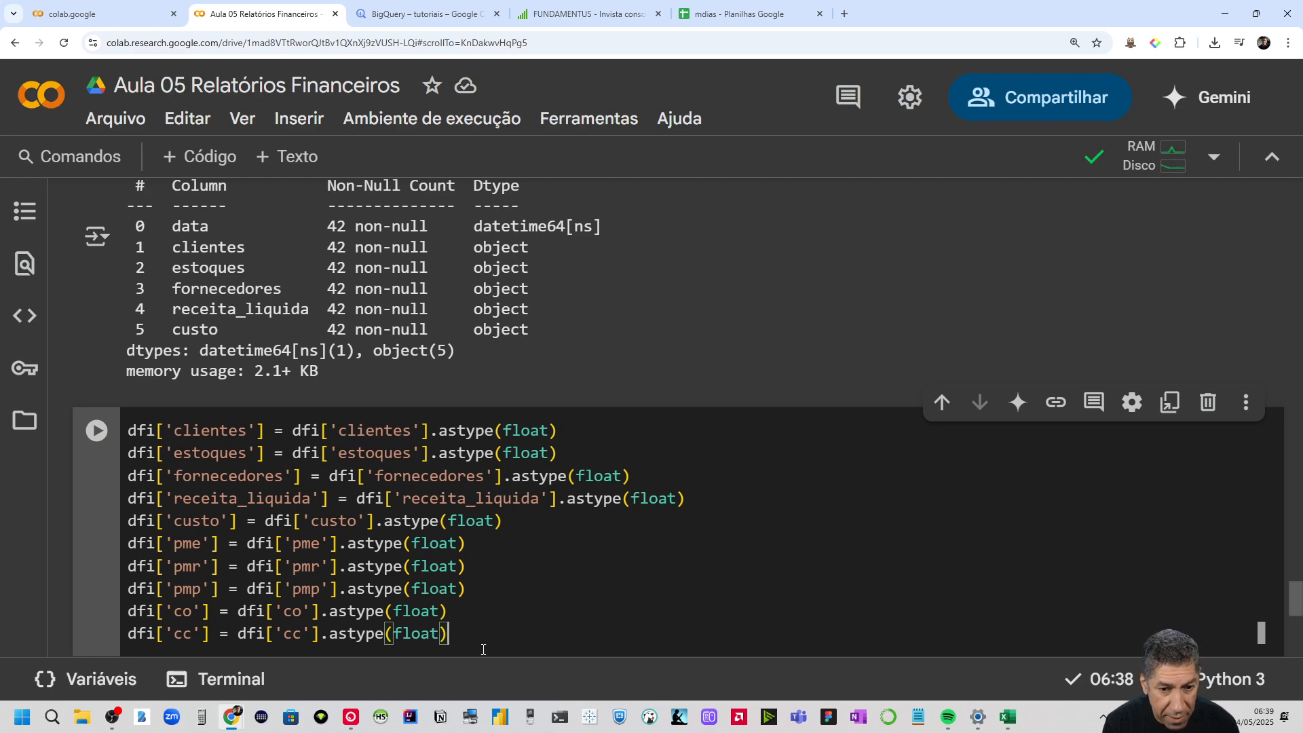
pyautogui.moveTo(448, 633); pyautogui.dragTo(125, 526)
pyautogui.hotkey('ctrl', 'c')
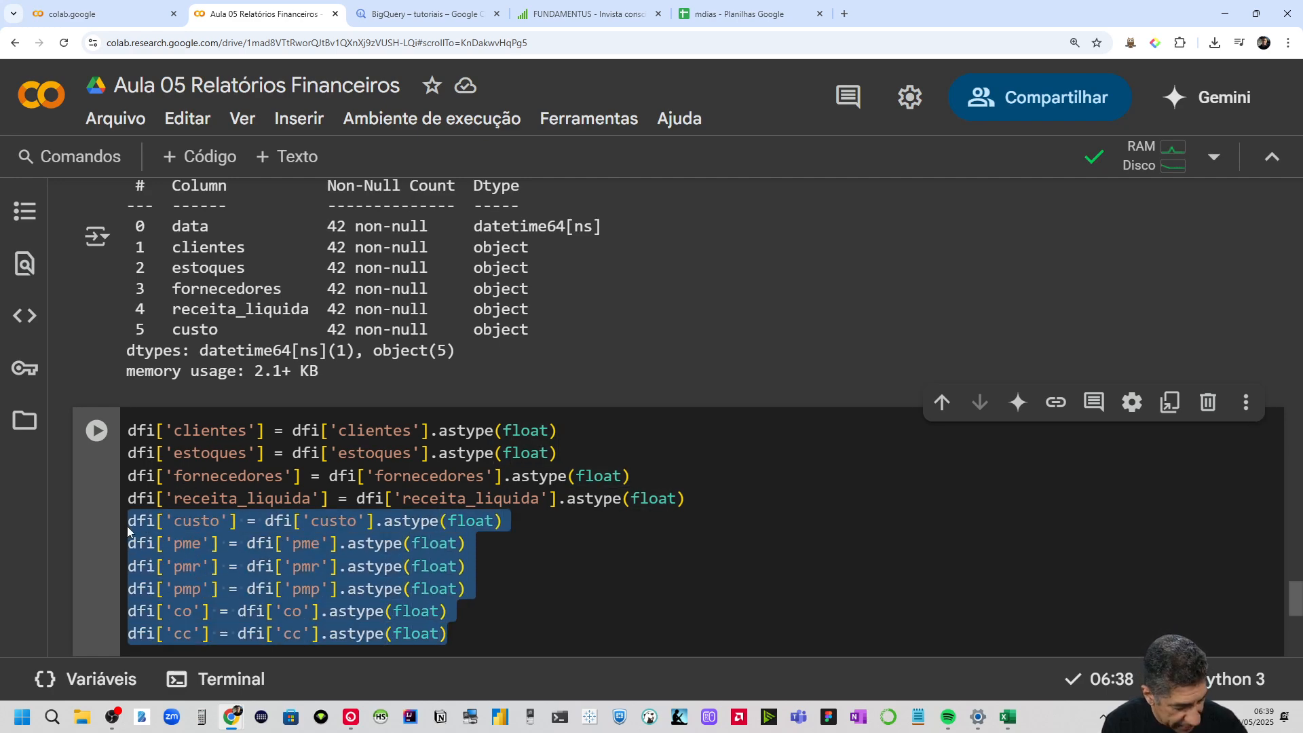
pyautogui.press('BackSpace')
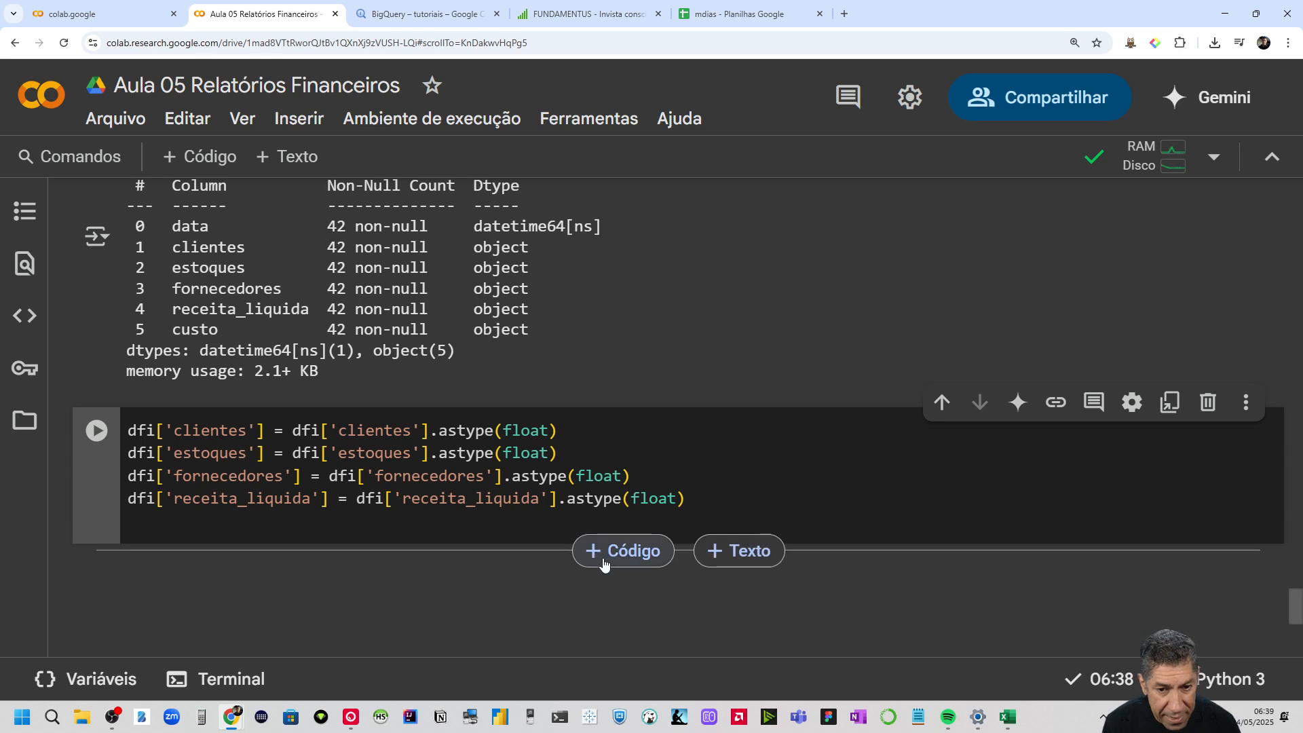
pyautogui.click(614, 552)
pyautogui.hotkey('ctrl', 'v')
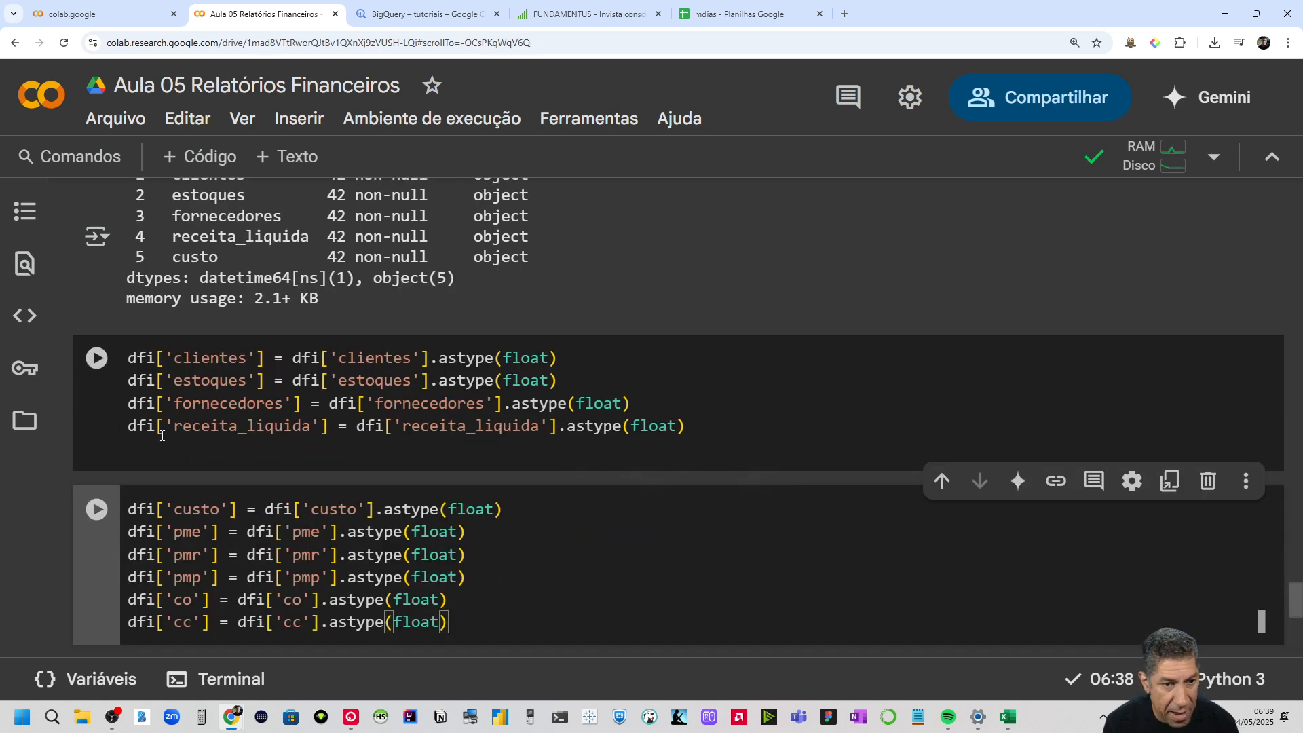
pyautogui.click(157, 453)
pyautogui.press('BackSpace')
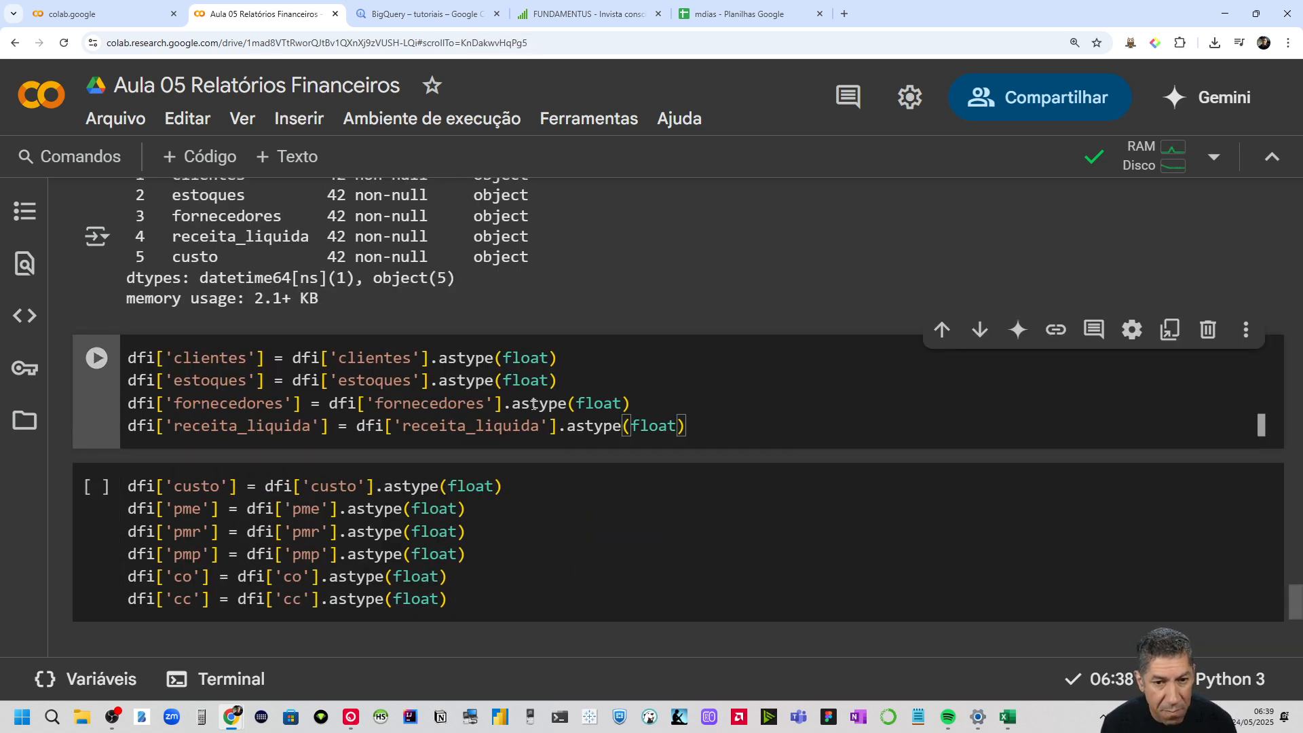
# Insert an empty code cell between the two conversion cells and run the clientes-to-receita_liquida float conversion
pyautogui.scroll(1, 199, 268)
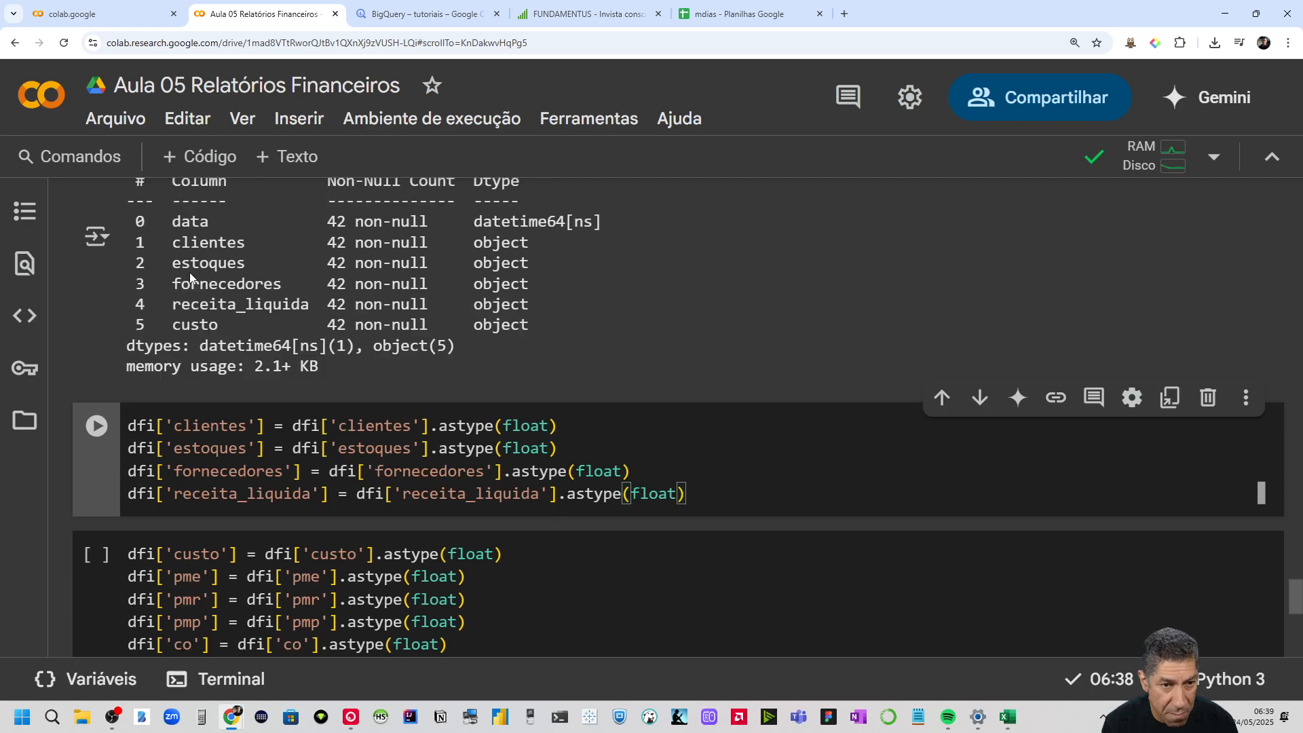
pyautogui.moveTo(172, 242); pyautogui.dragTo(564, 324)
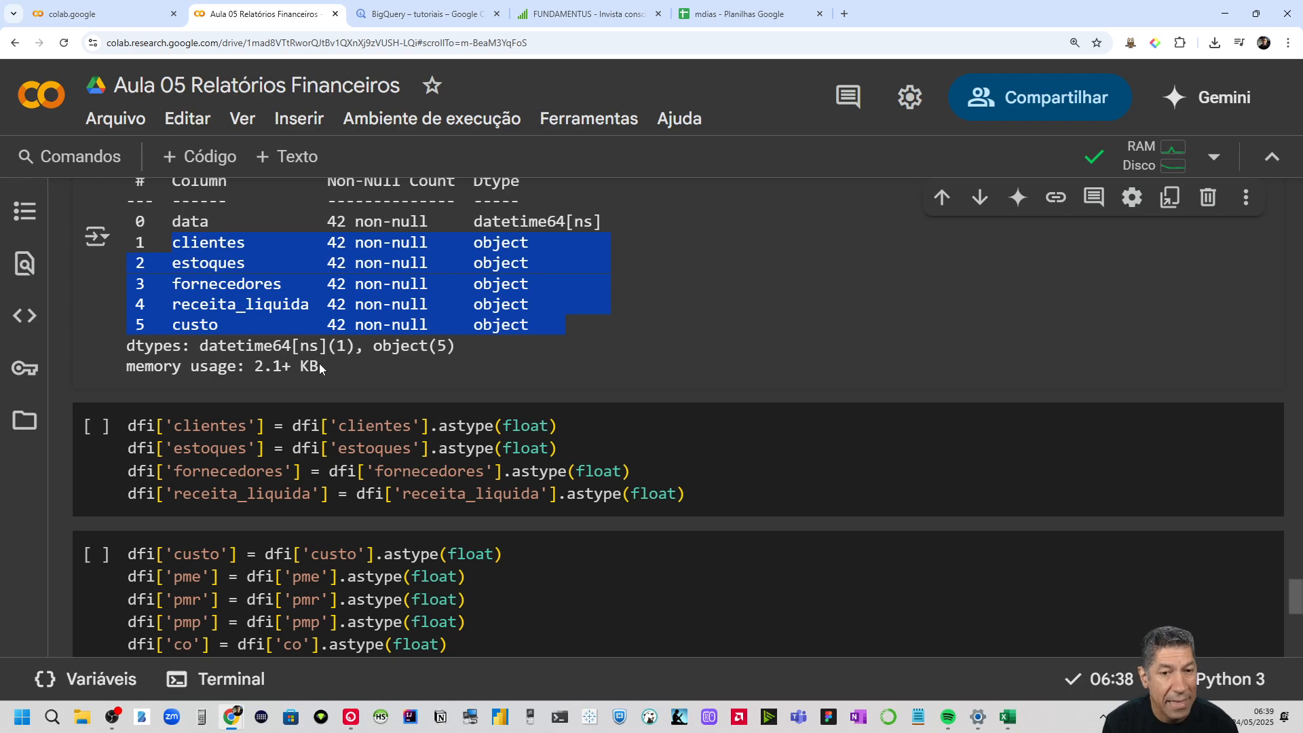
pyautogui.click(594, 525)
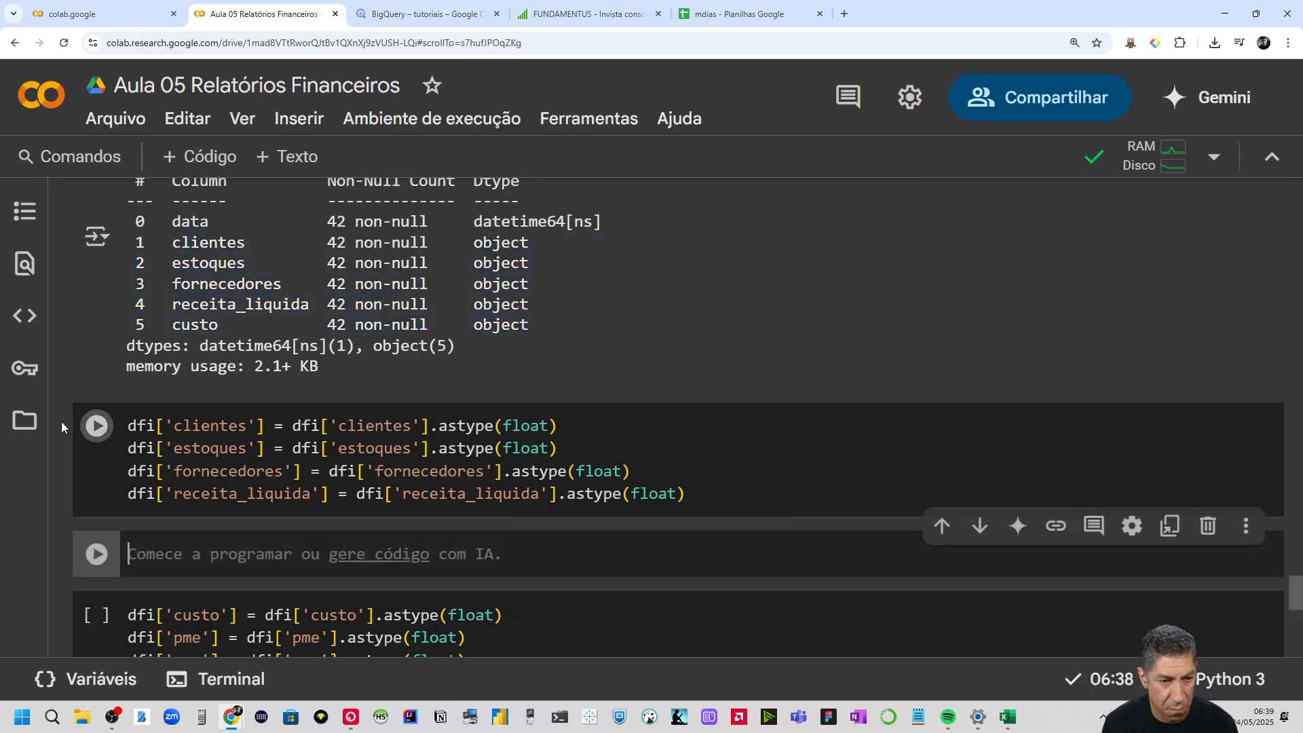
pyautogui.click(96, 426)
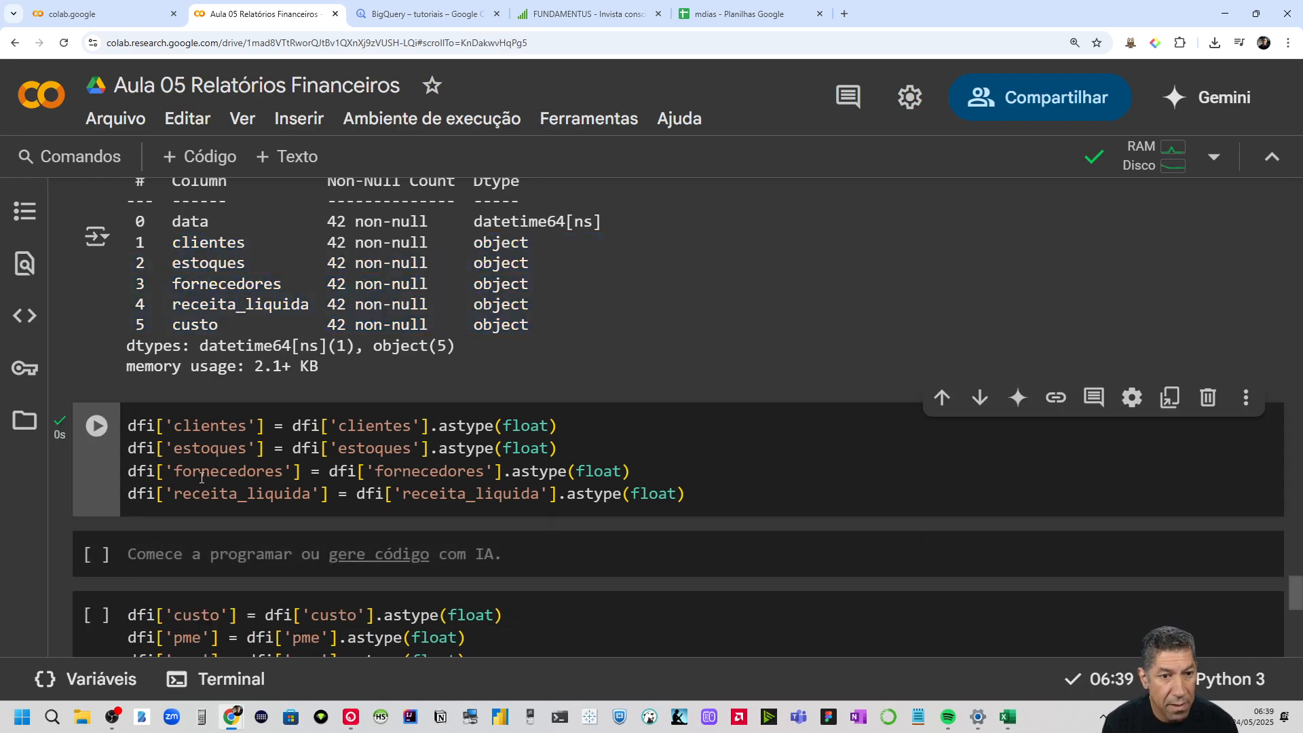
# Copy dfi.info() into the empty cell between the conversion cells, run it, and view the column data types
pyautogui.scroll(2, 159, 342)
pyautogui.tripleClick(223, 231)
pyautogui.hotkey('ctrl', 'c')
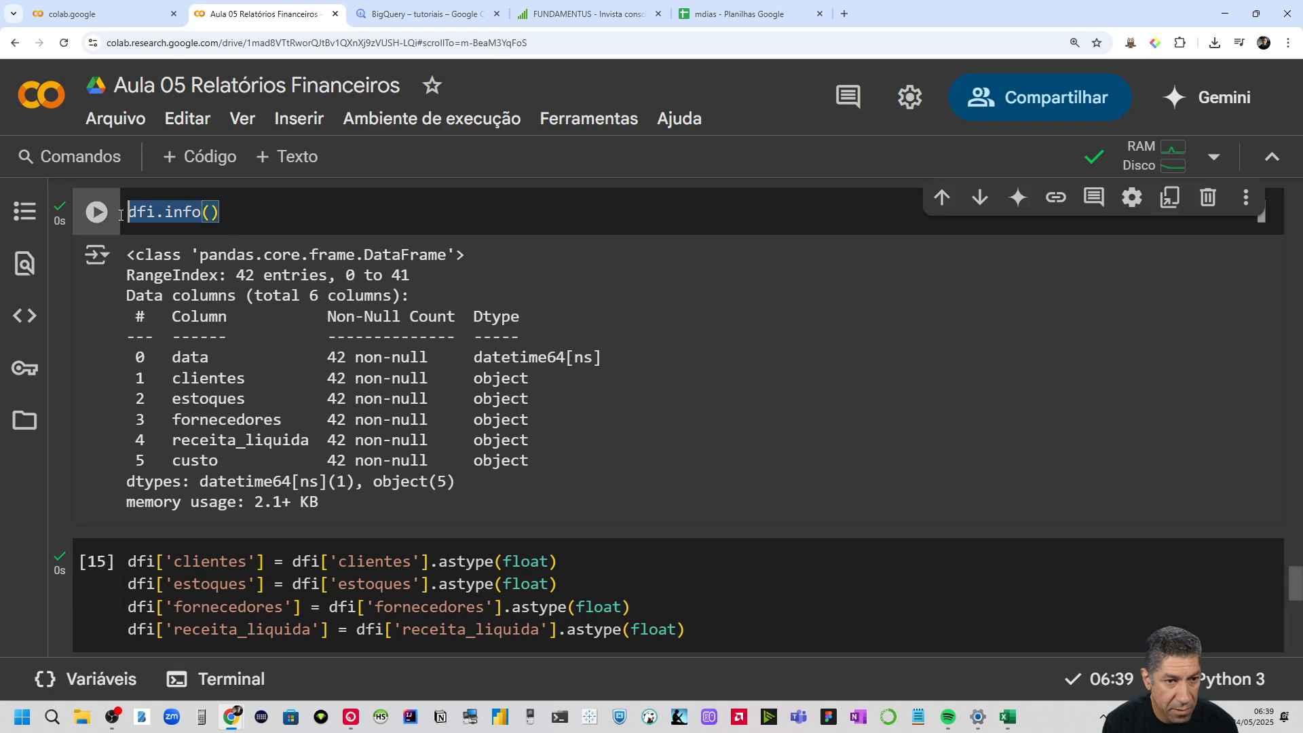
pyautogui.click(96, 562)
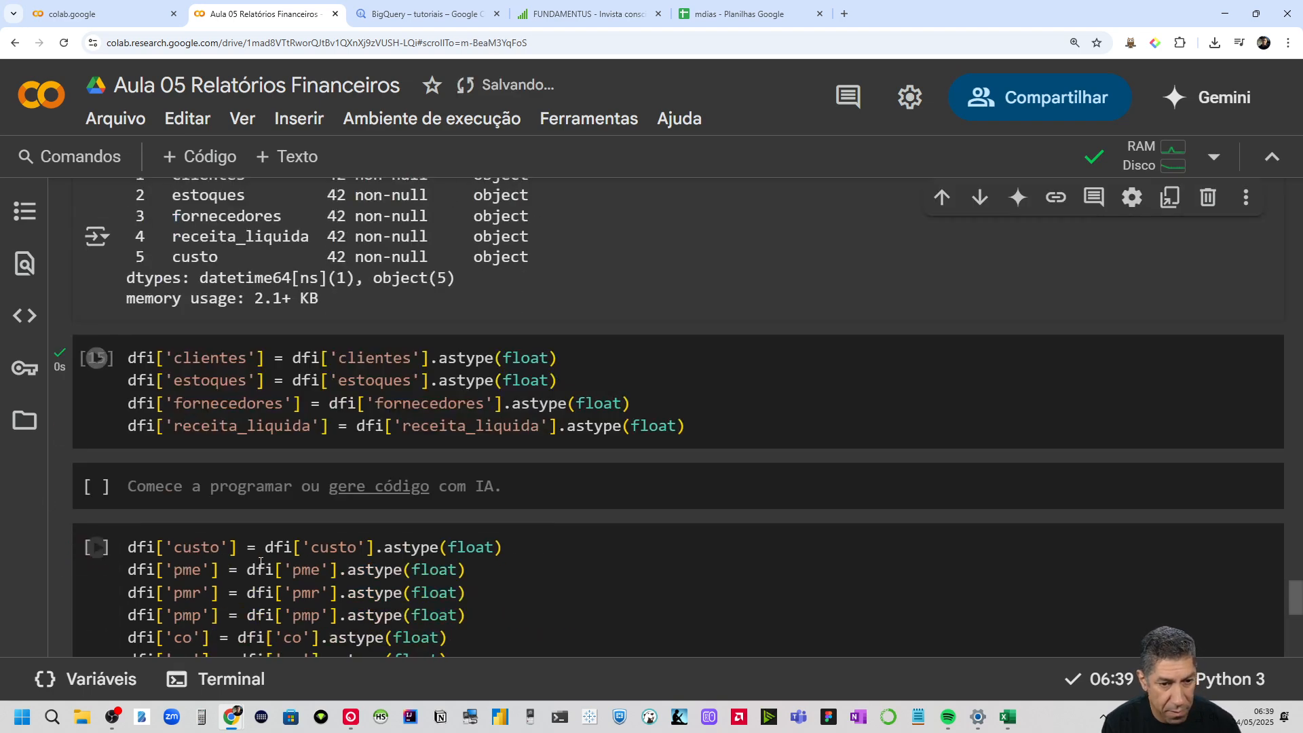
pyautogui.click(175, 496)
pyautogui.hotkey('ctrl', 'v')
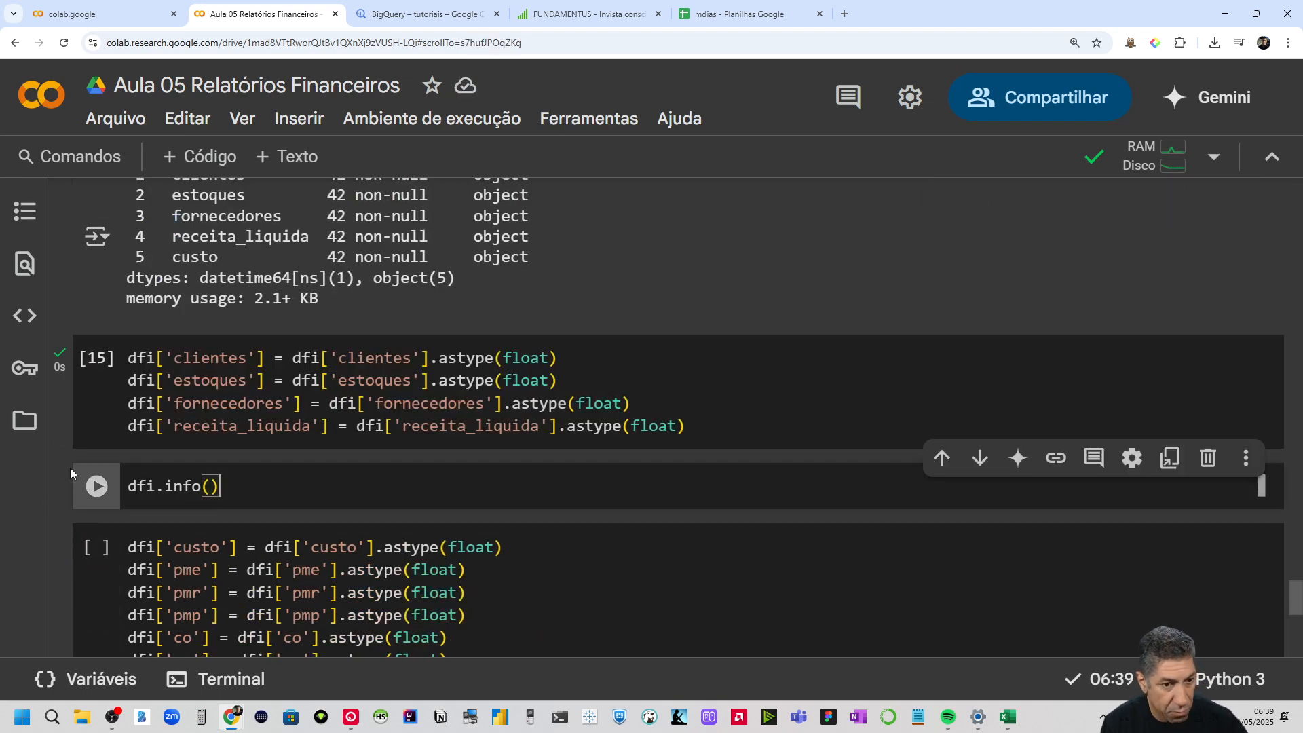
pyautogui.hotkey('ctrl', 'Return')
pyautogui.scroll(-3, 292, 518)
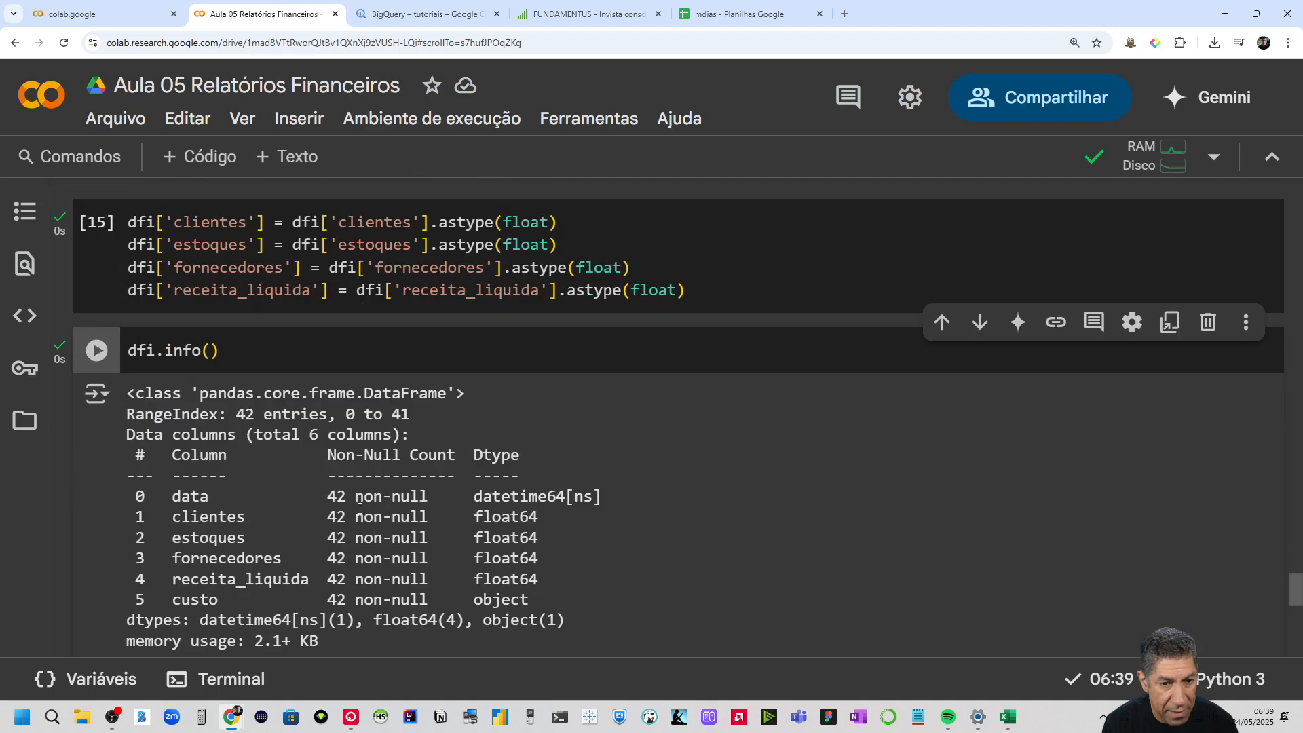
# Examine the data type of each column from data to custo in the latest dfi.info() output
pyautogui.moveTo(598, 422); pyautogui.dragTo(421, 438)
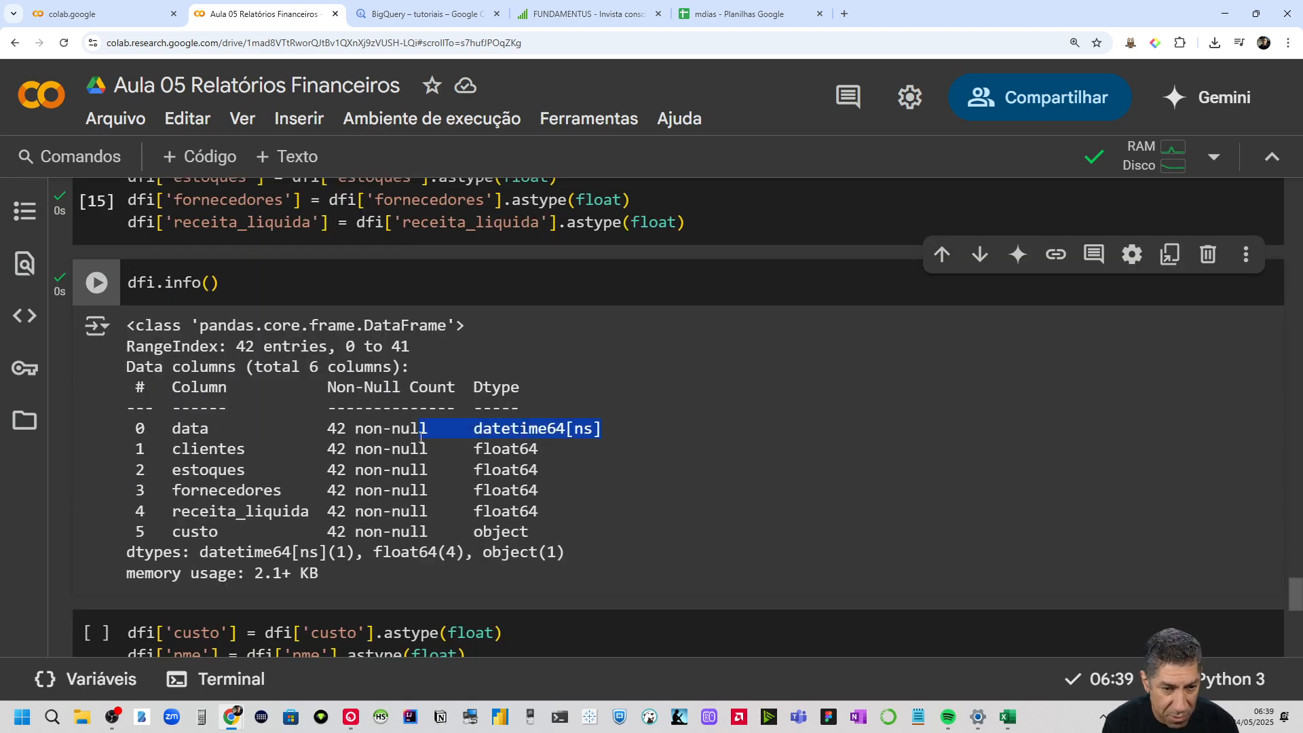
pyautogui.moveTo(576, 450); pyautogui.dragTo(167, 451)
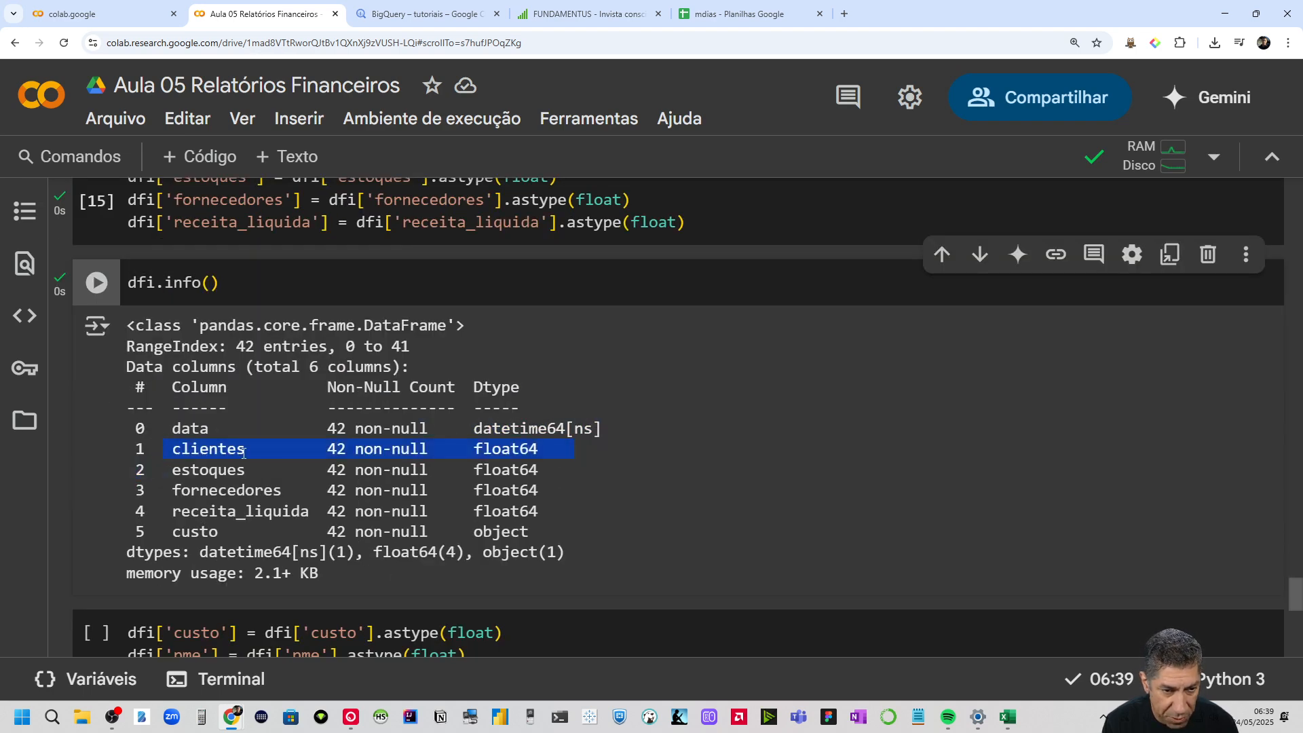
pyautogui.moveTo(558, 470); pyautogui.dragTo(160, 472)
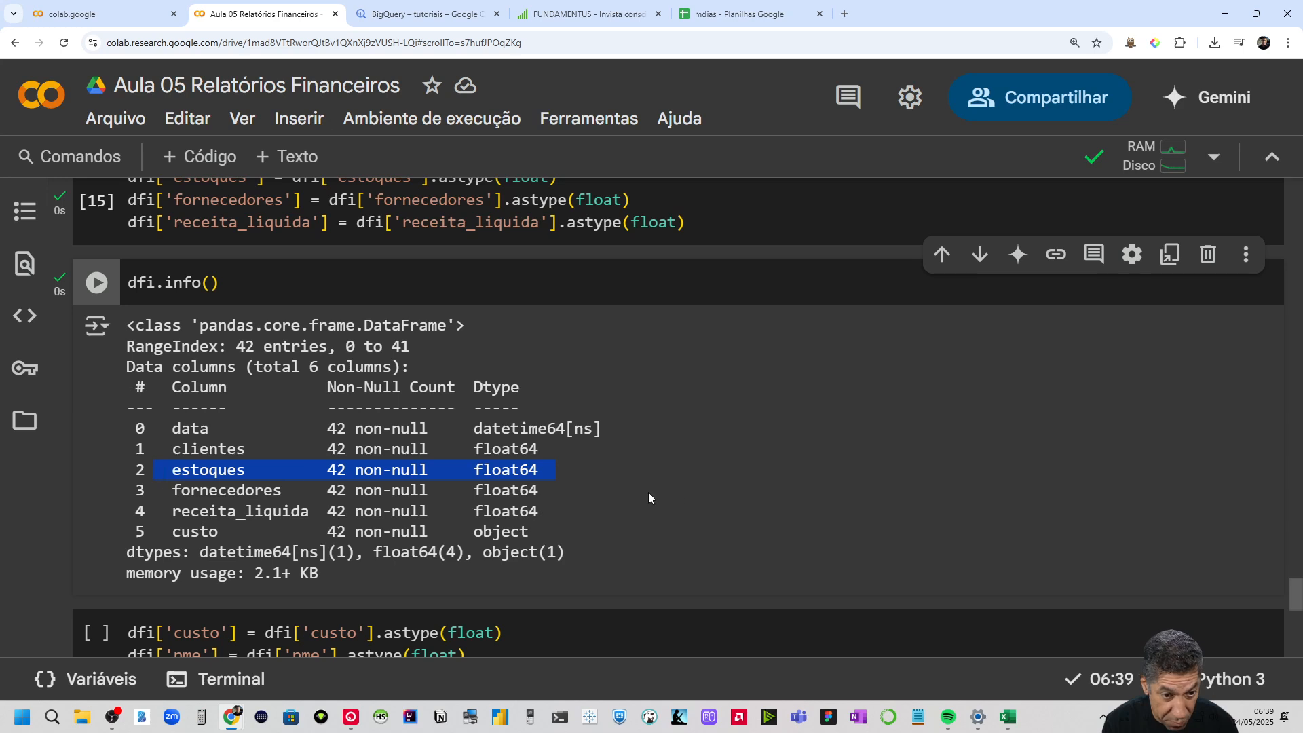
pyautogui.moveTo(541, 492); pyautogui.dragTo(182, 492)
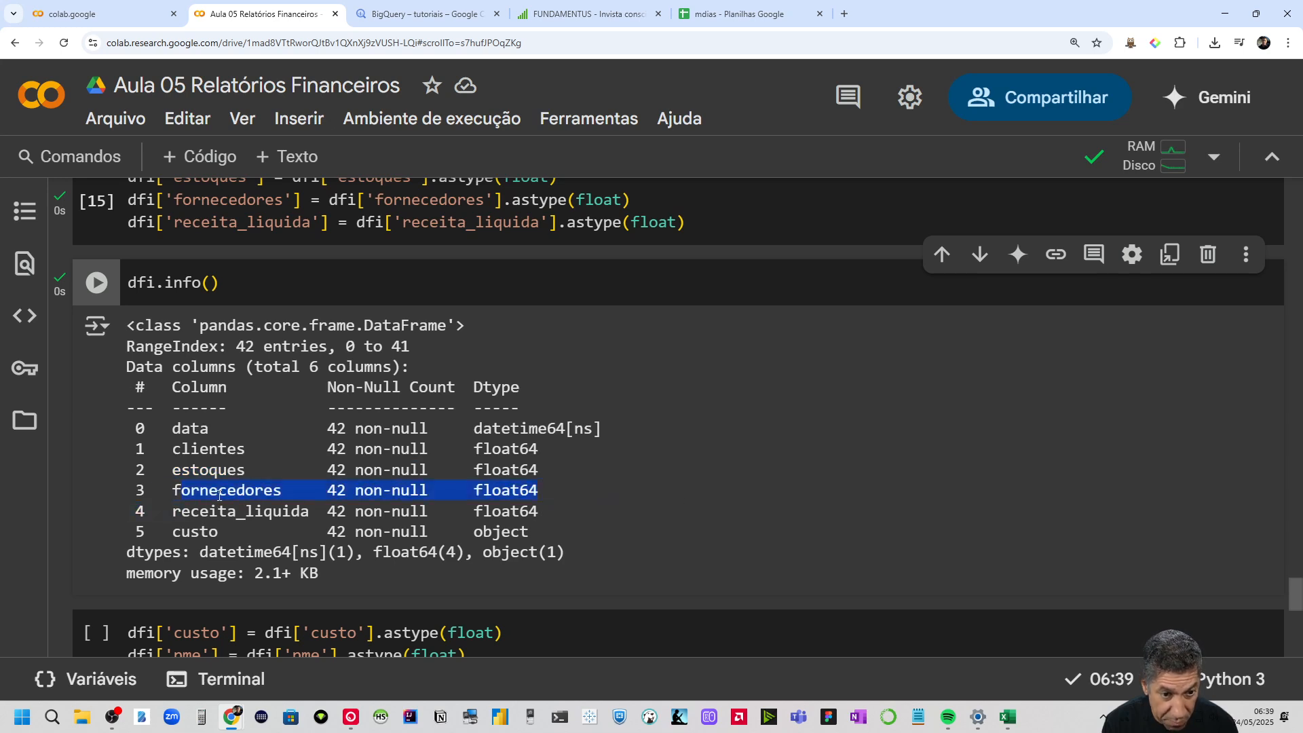
pyautogui.moveTo(541, 513); pyautogui.dragTo(176, 515)
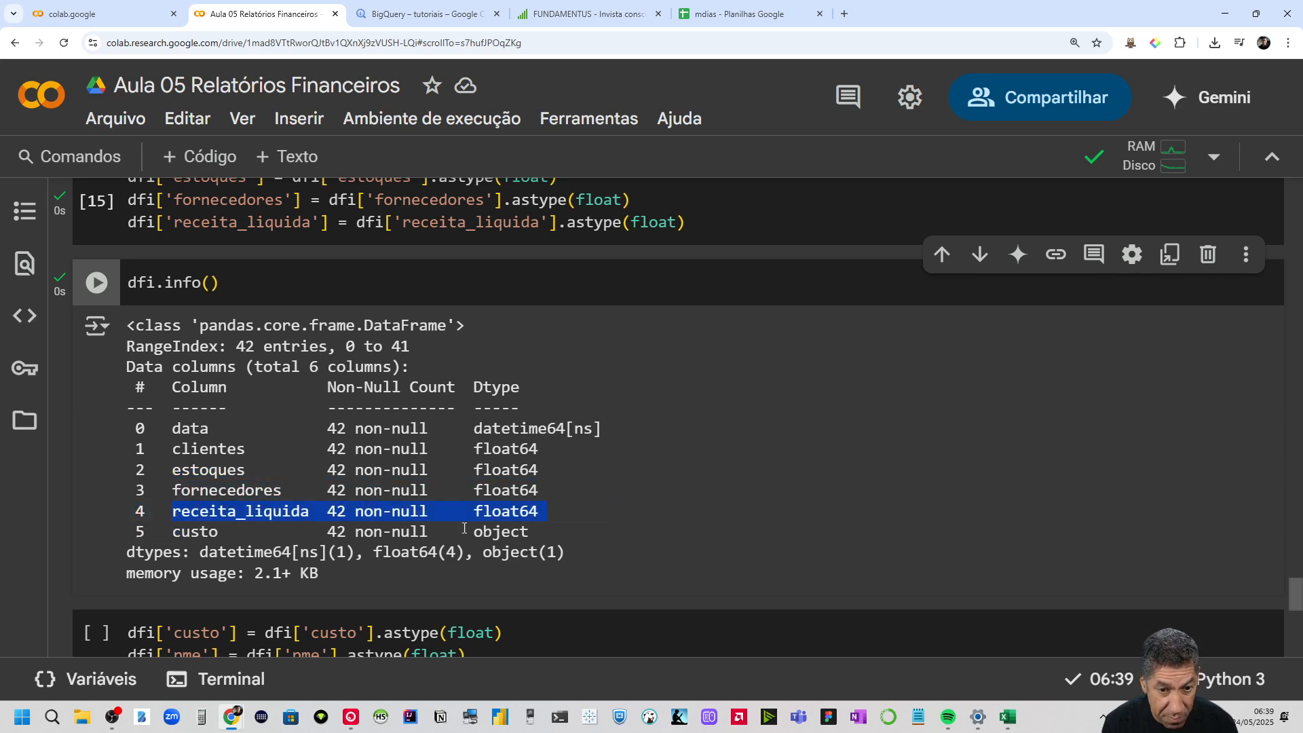
pyautogui.moveTo(543, 531); pyautogui.dragTo(165, 524)
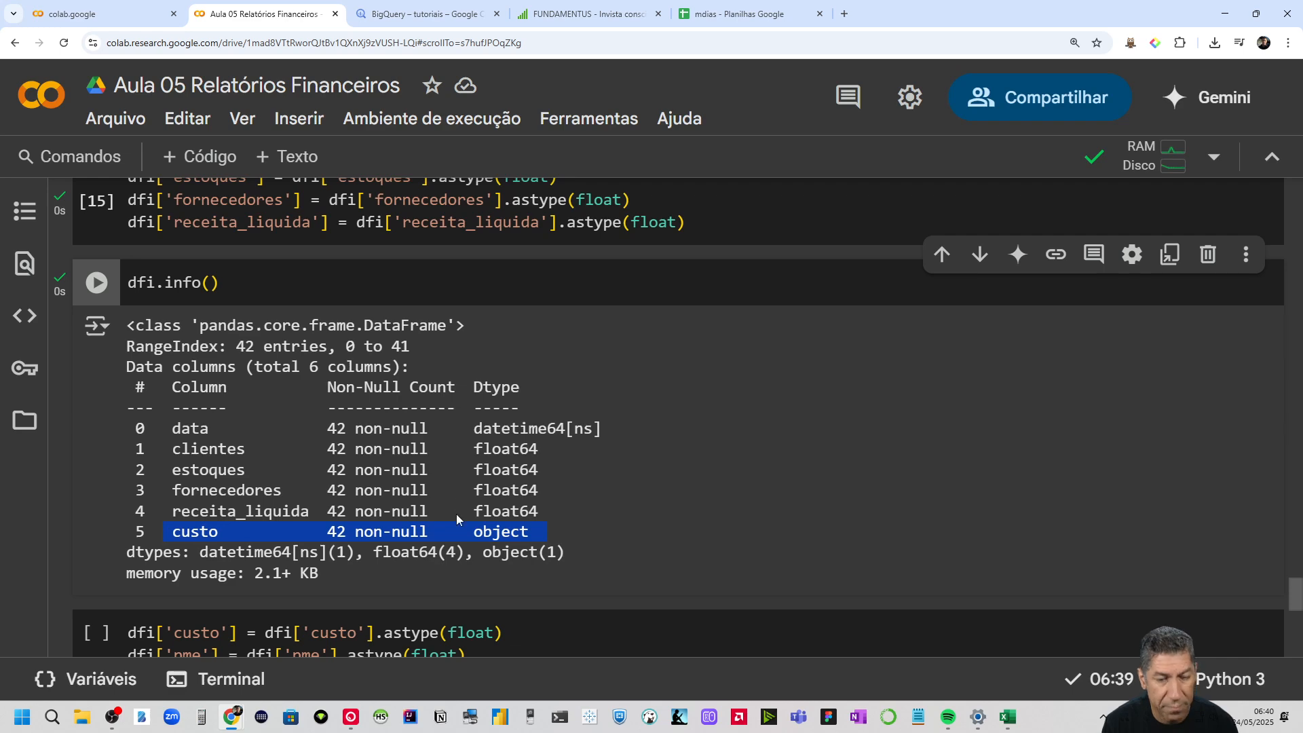
# Insert an empty code cell above the custo-to-cc conversion cell and compare the column types before and after the first conversion
pyautogui.scroll(-4, 456, 515)
pyautogui.click(621, 306)
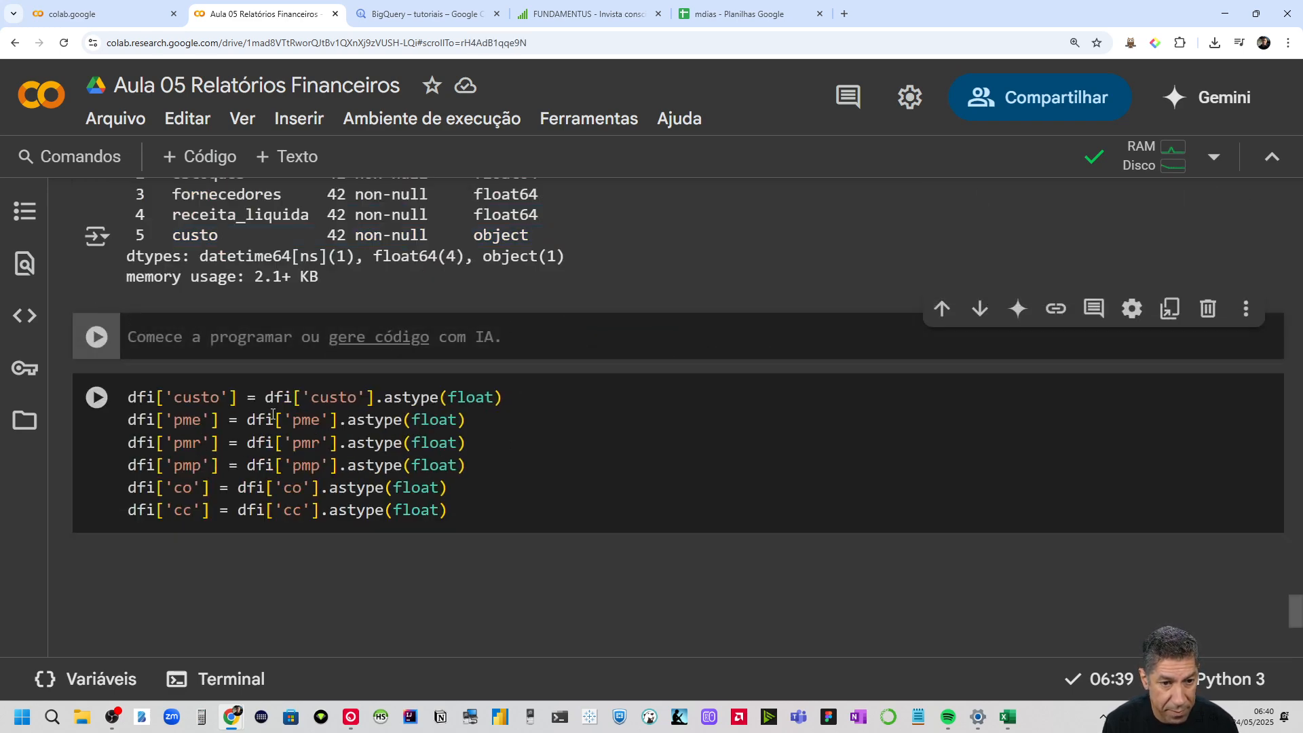
pyautogui.scroll(5, 478, 448)
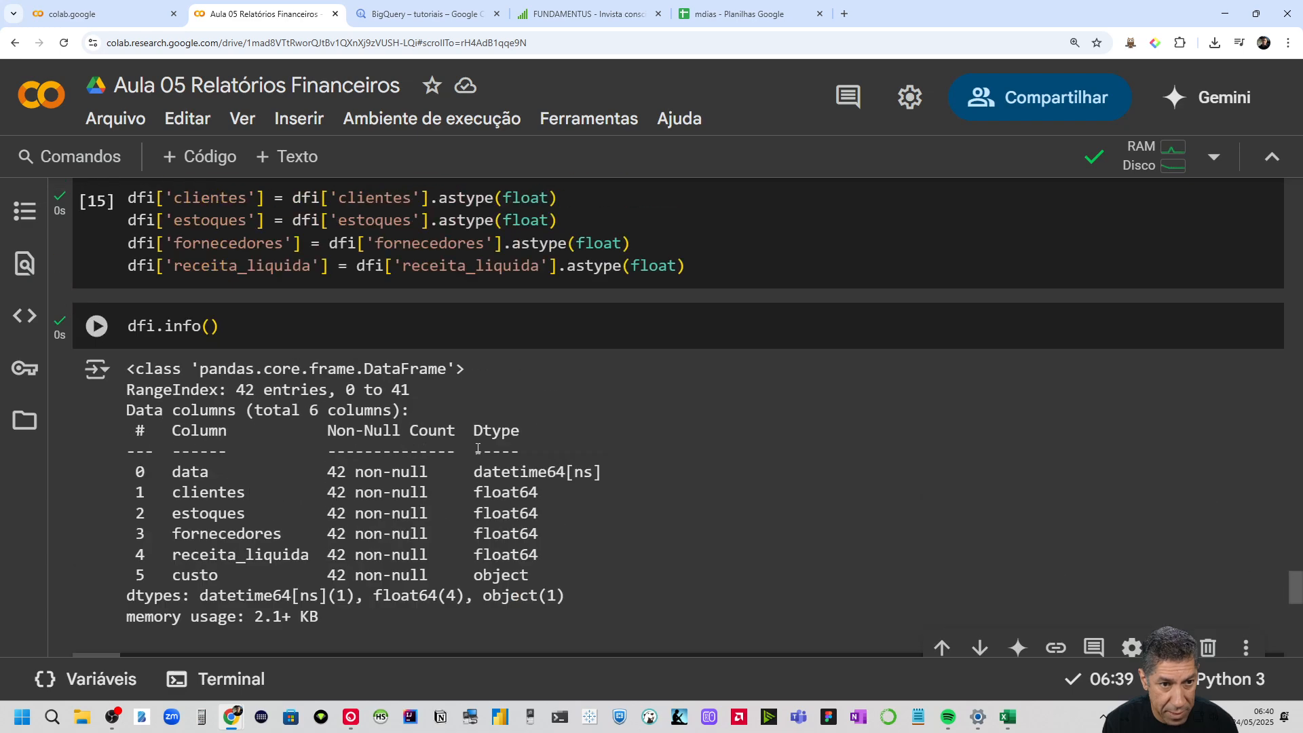
pyautogui.scroll(1, 478, 448)
pyautogui.scroll(3, 465, 446)
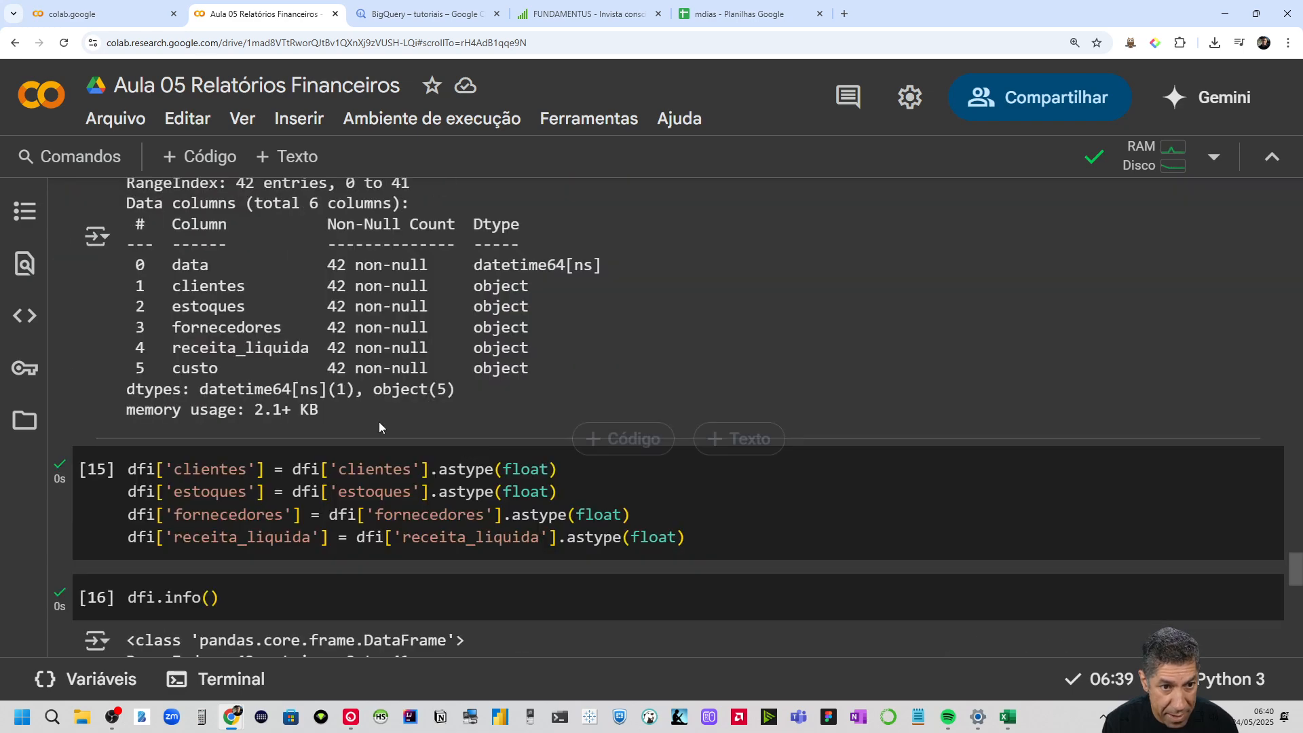
pyautogui.scroll(-4, 384, 396)
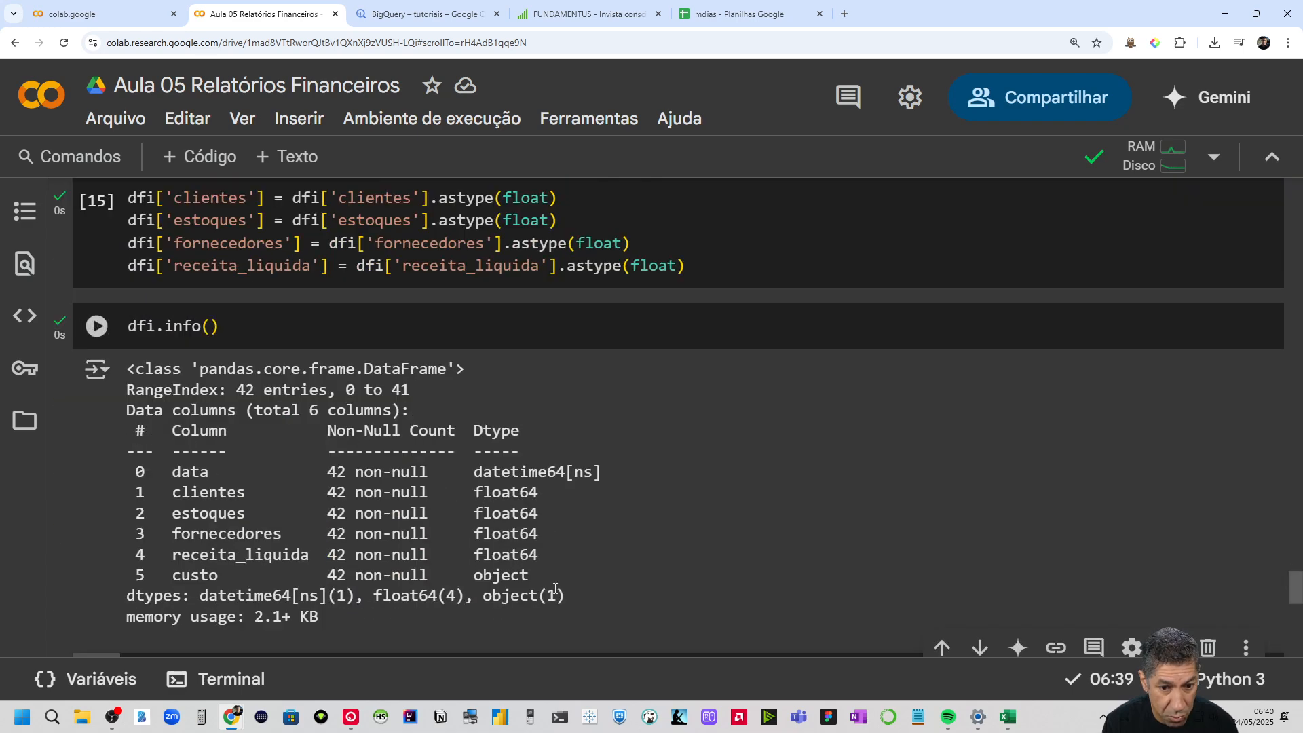
pyautogui.scroll(-2, 382, 508)
pyautogui.scroll(2, 352, 475)
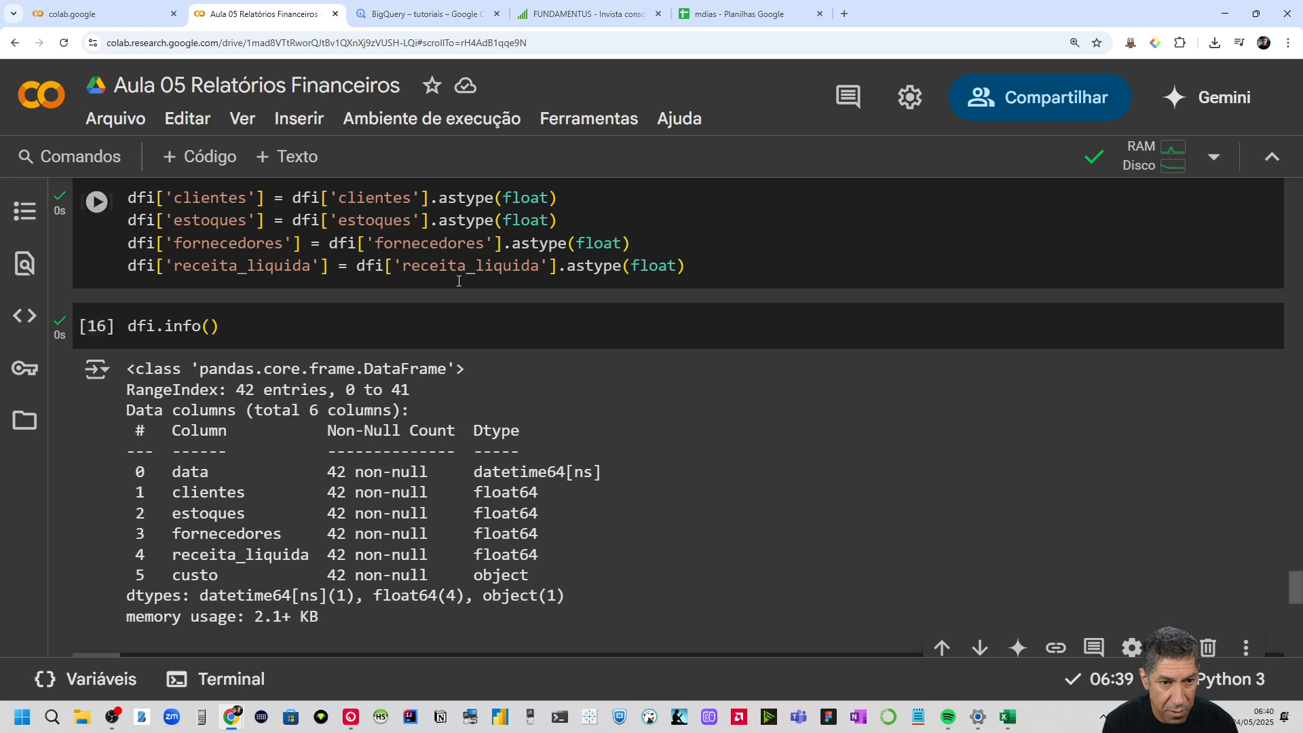
# Move the line dfi['custo'] = dfi['custo'].astype(float) from the last cell to below the receita_liquida conversion in the first conversion cell
pyautogui.click(703, 268)
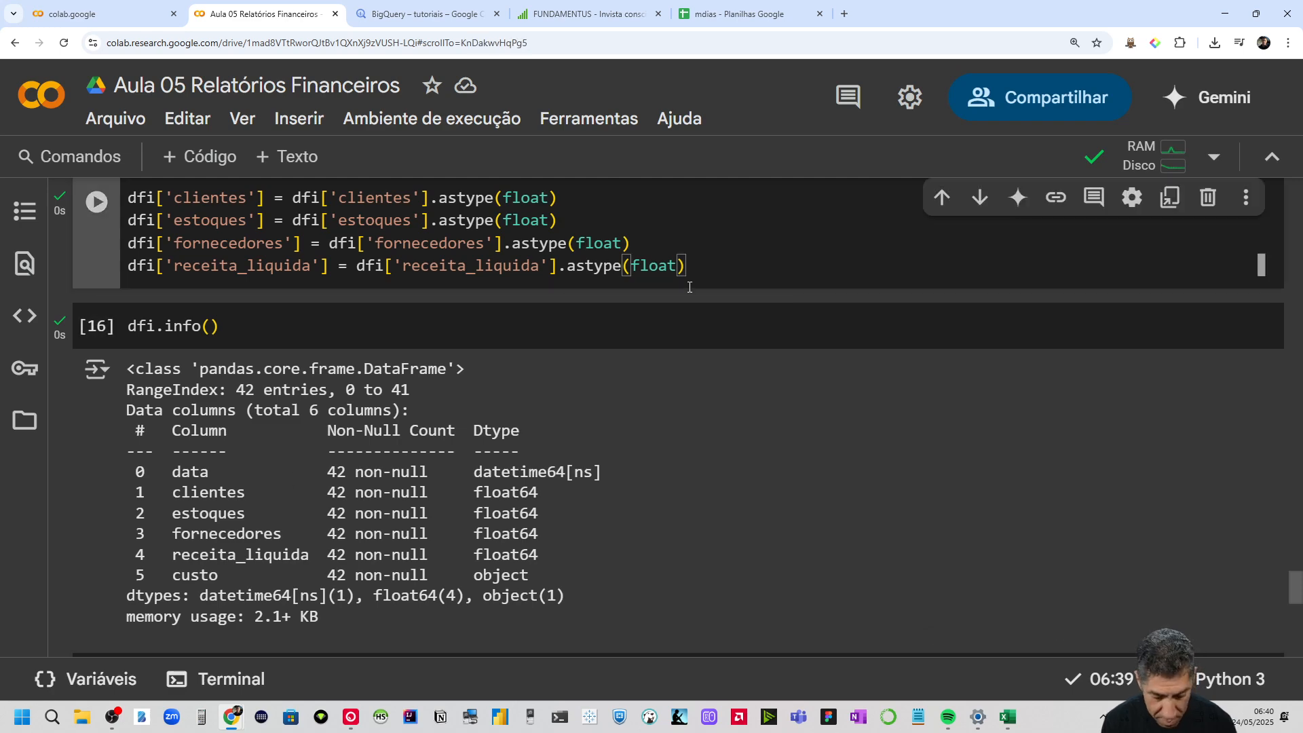
pyautogui.press('Return')
pyautogui.scroll(-3, 408, 499)
pyautogui.moveTo(502, 556); pyautogui.dragTo(215, 533)
pyautogui.hotkey('ctrl', 'c')
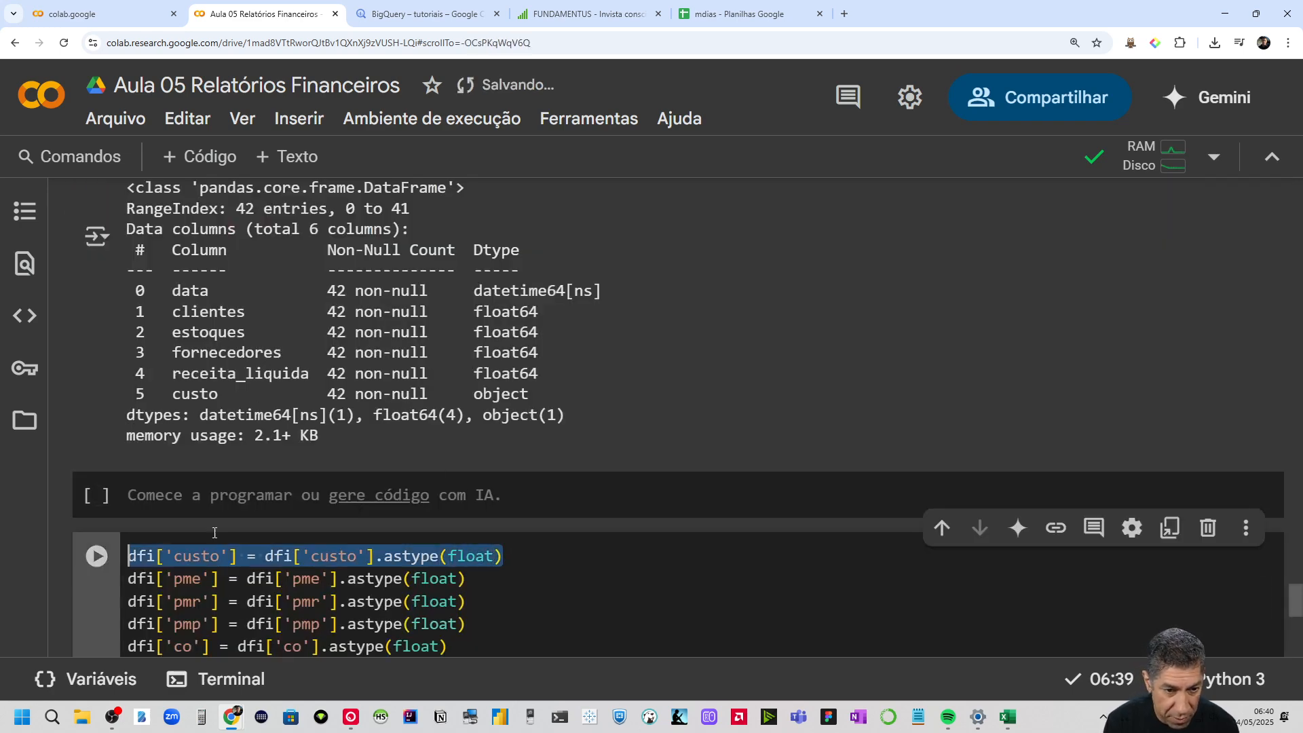
pyautogui.press('BackSpace')
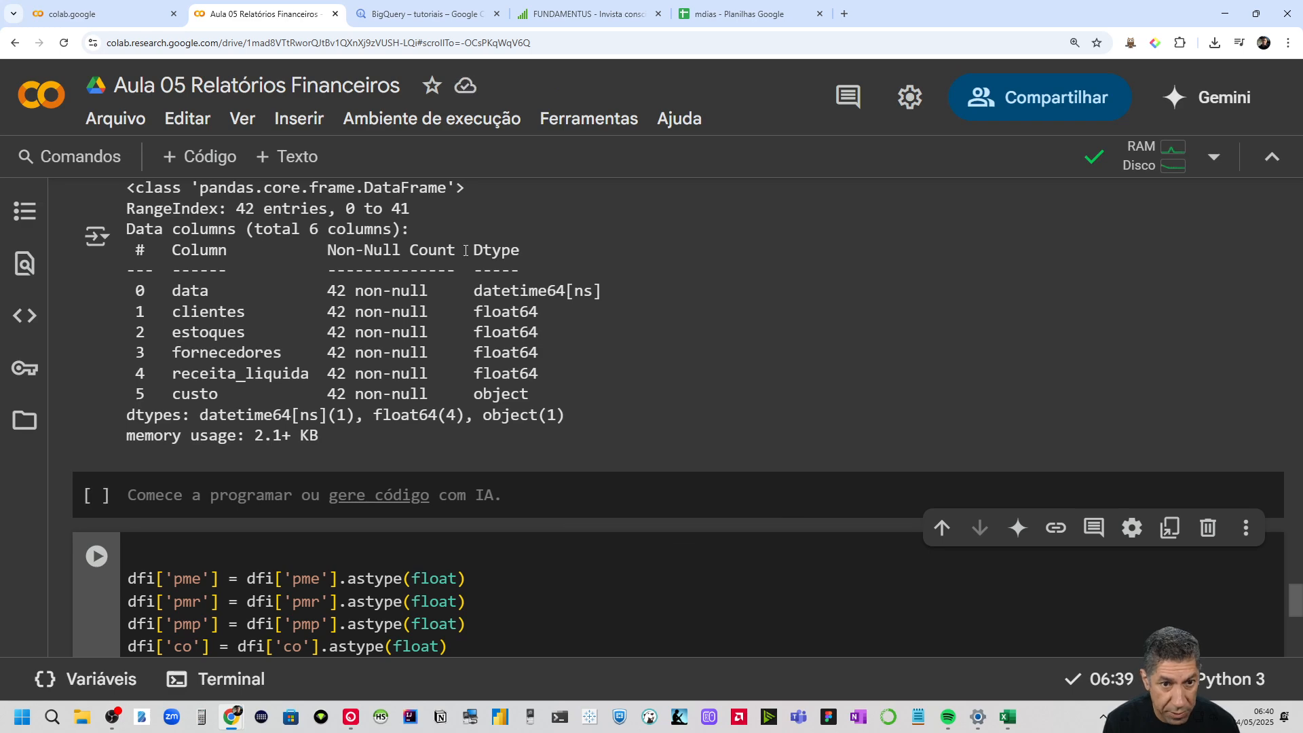
pyautogui.scroll(3, 564, 320)
pyautogui.click(557, 288)
pyautogui.hotkey('ctrl', 'v')
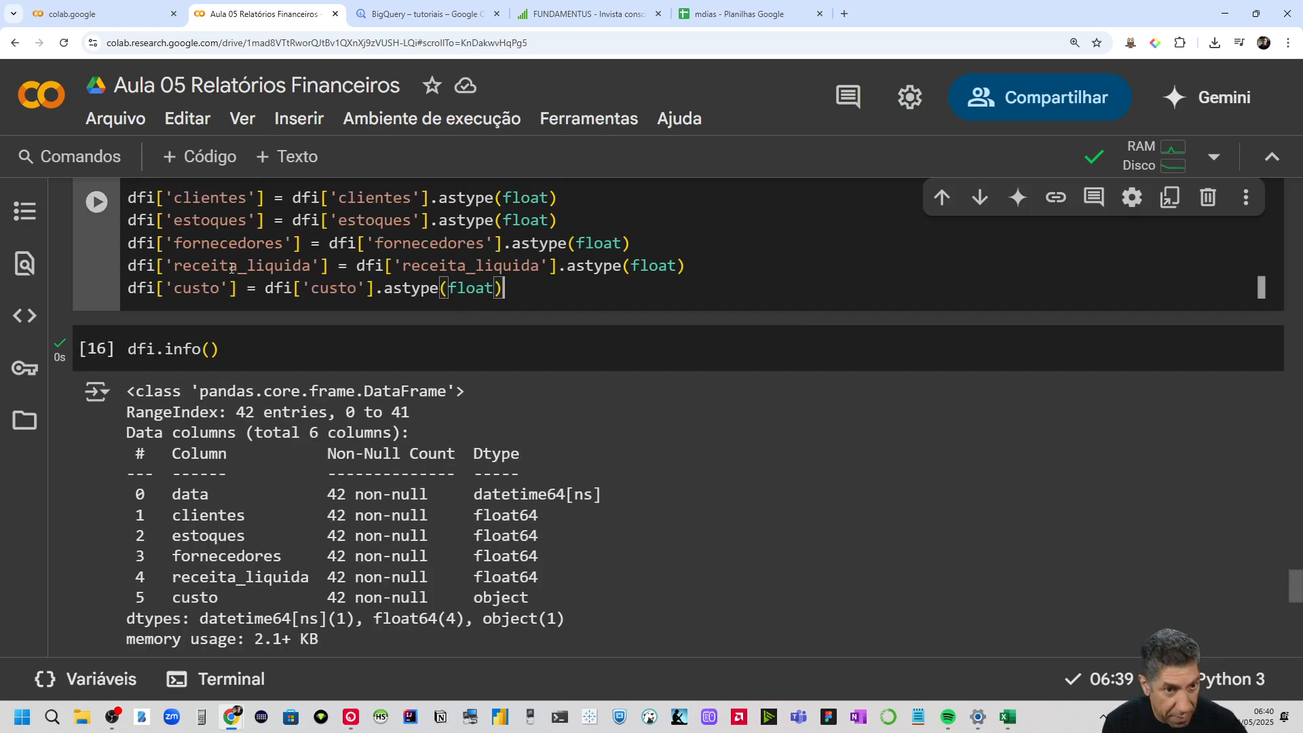
# Rerun the clientes-to-custo conversion cell and the dfi.info() cell below it, and check the updated column types
pyautogui.click(96, 201)
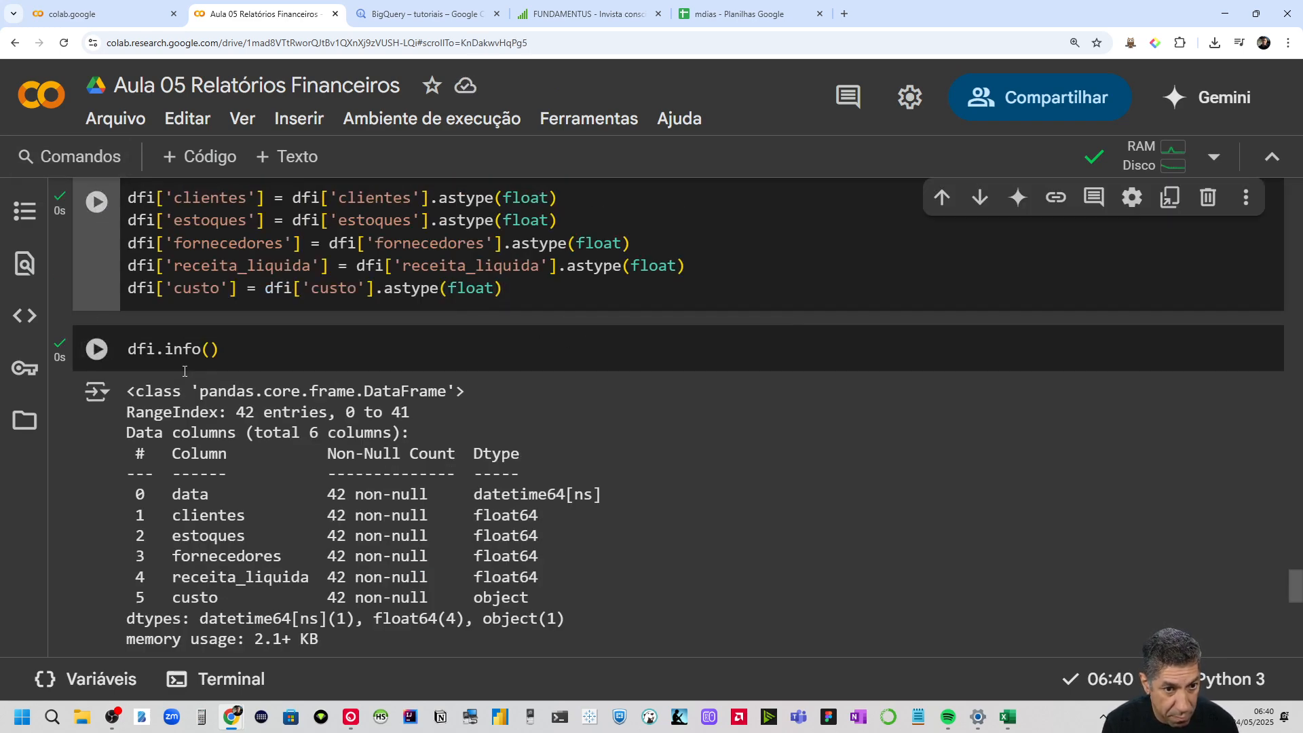
pyautogui.click(97, 349)
pyautogui.scroll(-2, 483, 460)
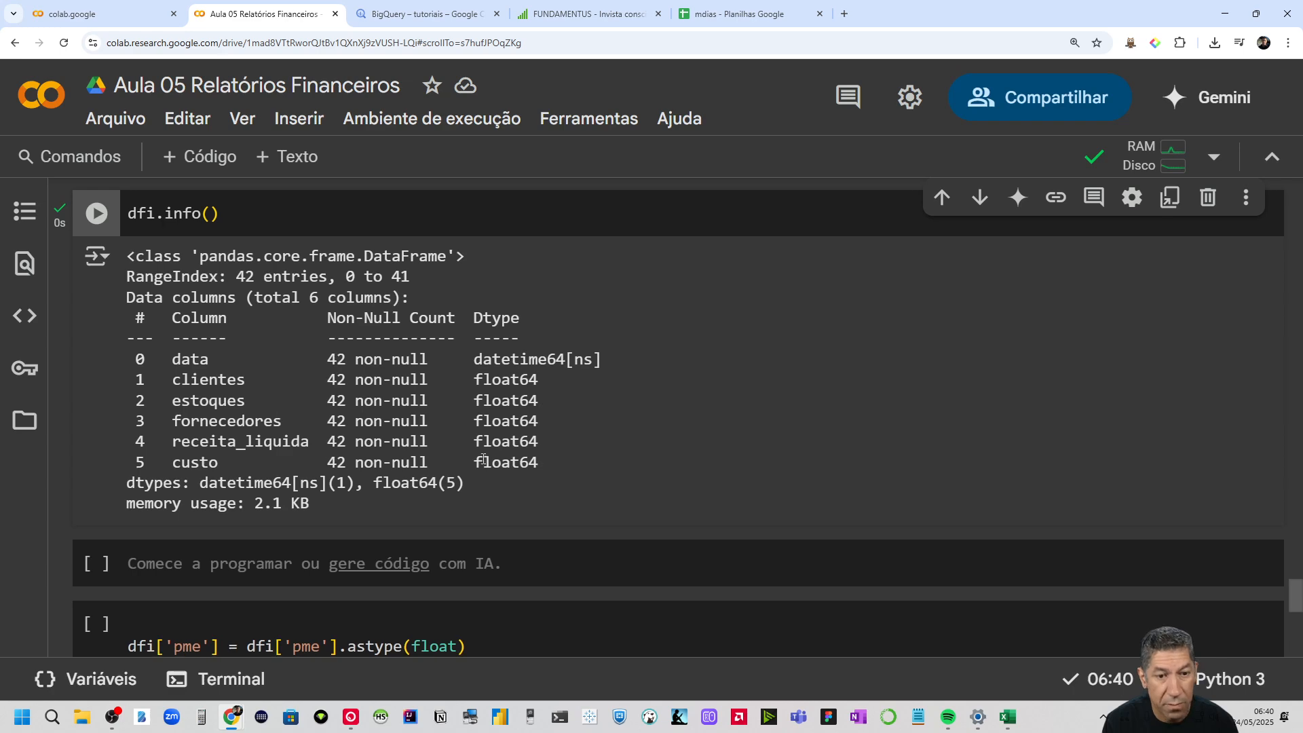
pyautogui.moveTo(543, 464); pyautogui.dragTo(129, 371)
# Delete the last code cell containing the pme, pmr, pmp, co and cc conversions
pyautogui.scroll(-3, 235, 469)
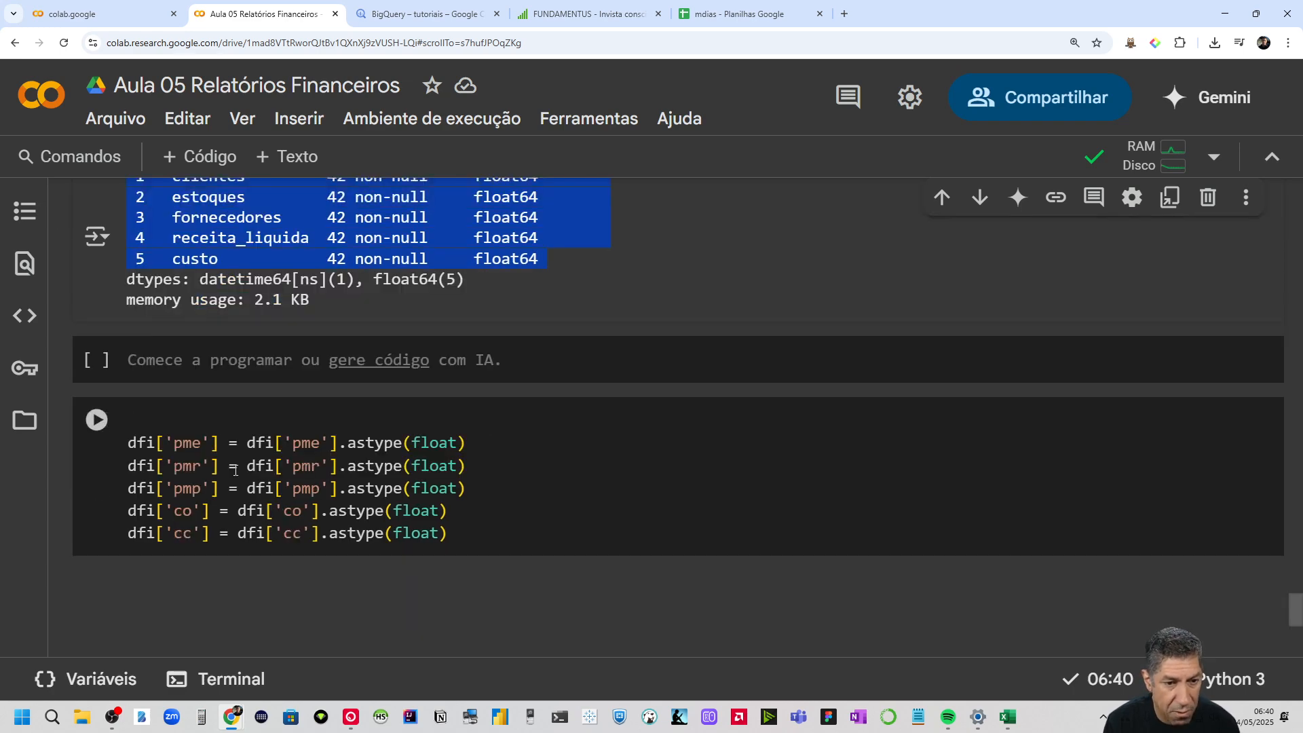
pyautogui.click(1071, 467)
pyautogui.click(1207, 391)
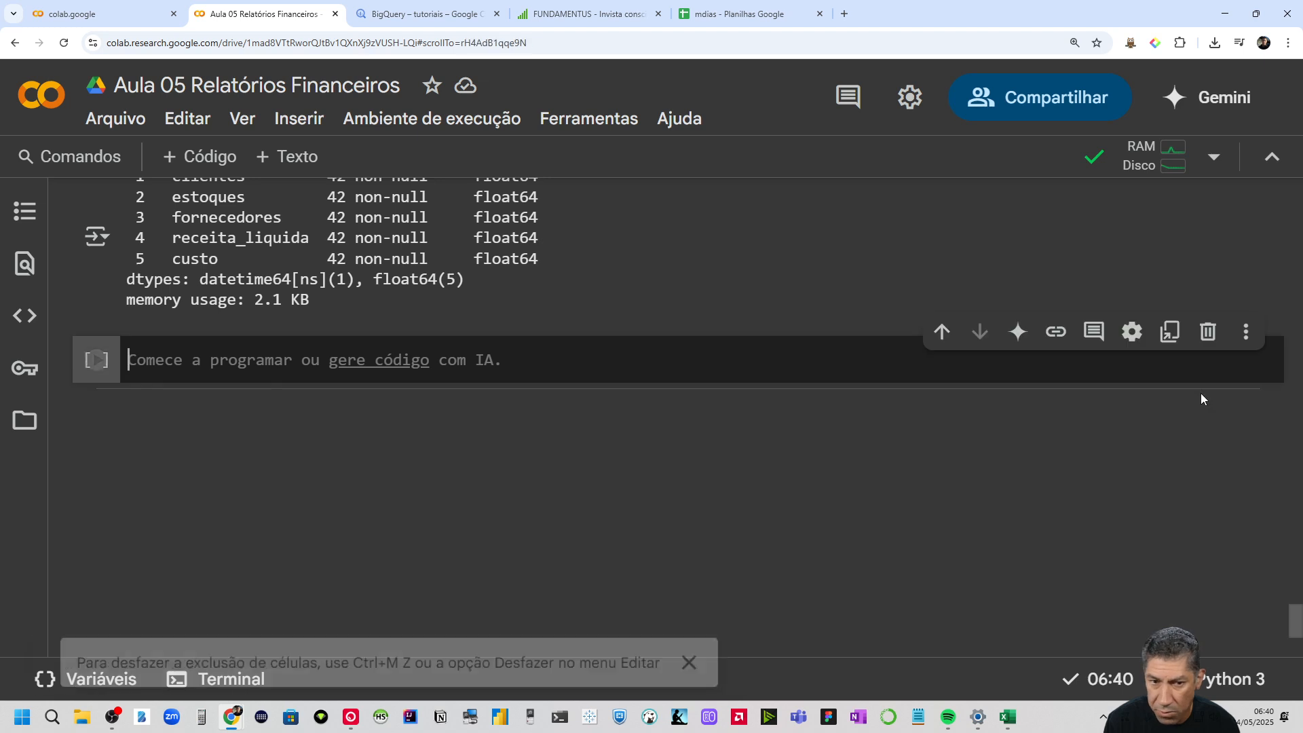
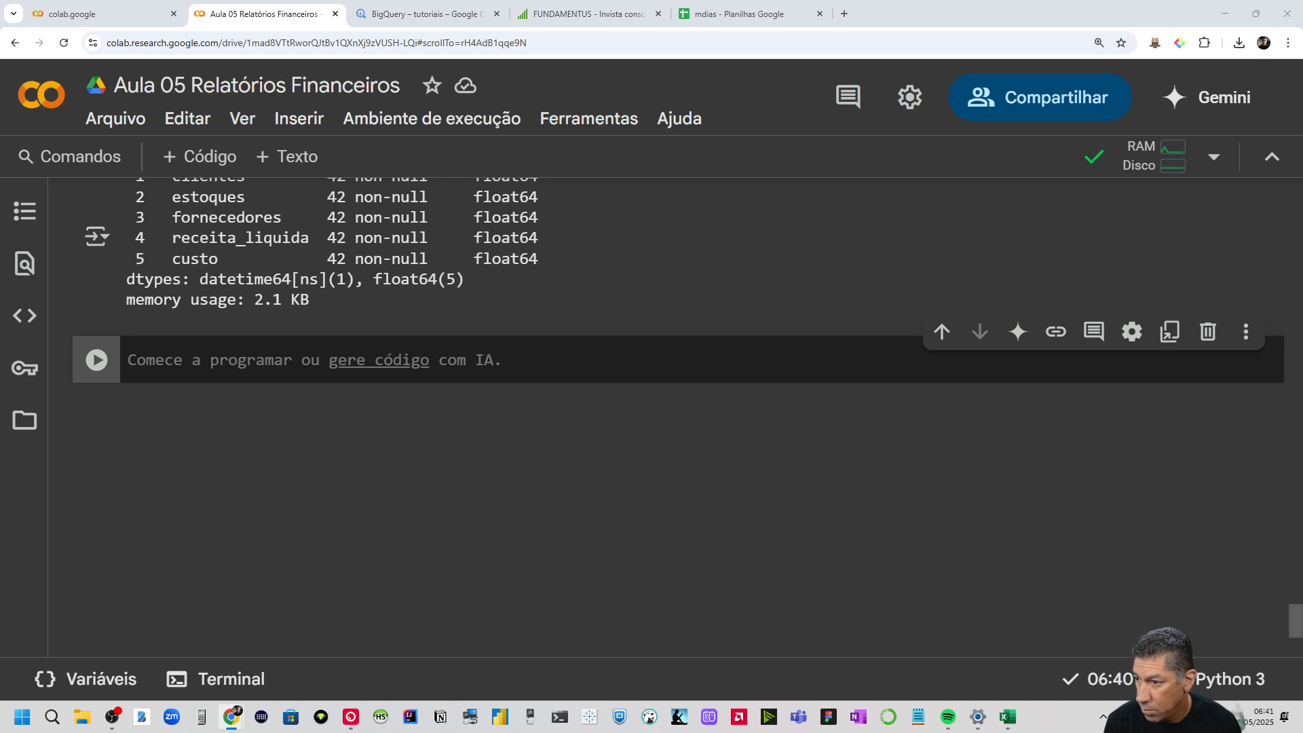
# In the empty last cell, define dfi's pme=abs((estoques/custo)*90), pmr=abs((clientes/receita_liquida)*90), pmp=abs((fornecedores/custo)*90), co=pme+pmr and cc=co-pmp
pyautogui.scroll(5, 273, 316)
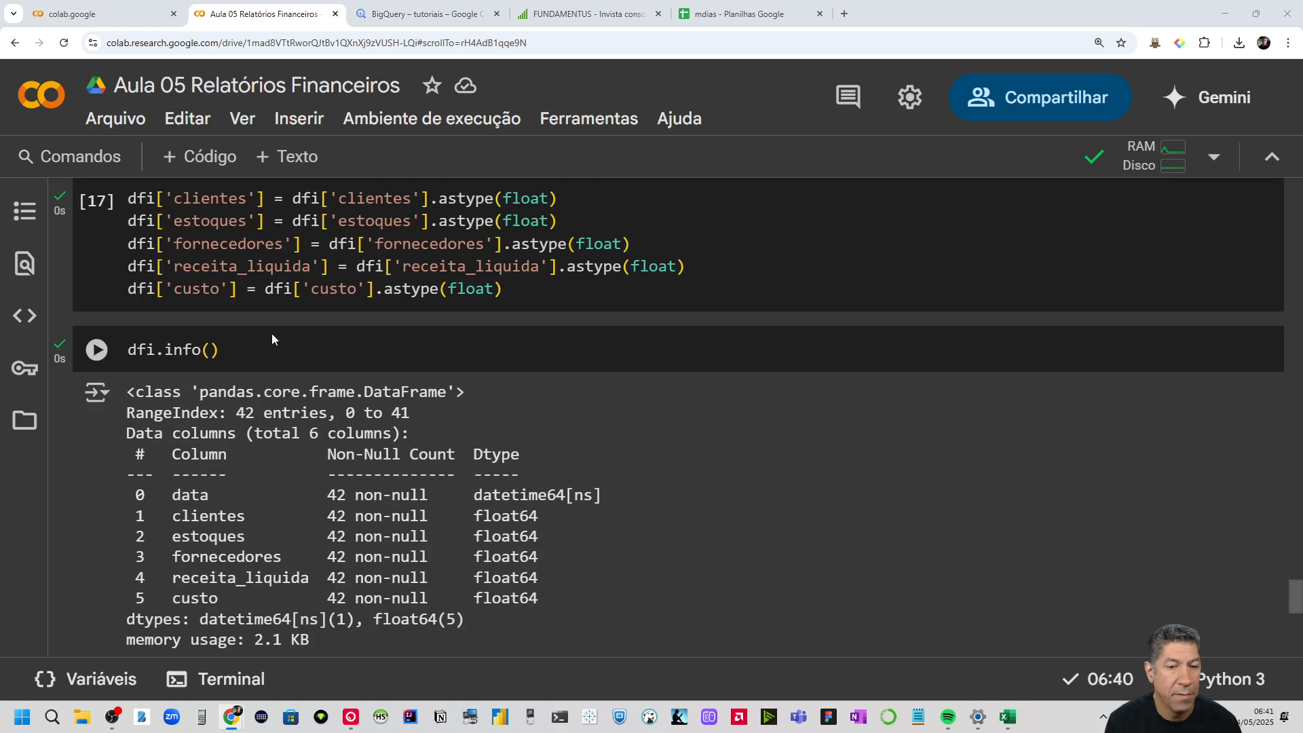
pyautogui.scroll(2, 308, 319)
pyautogui.scroll(-5, 299, 408)
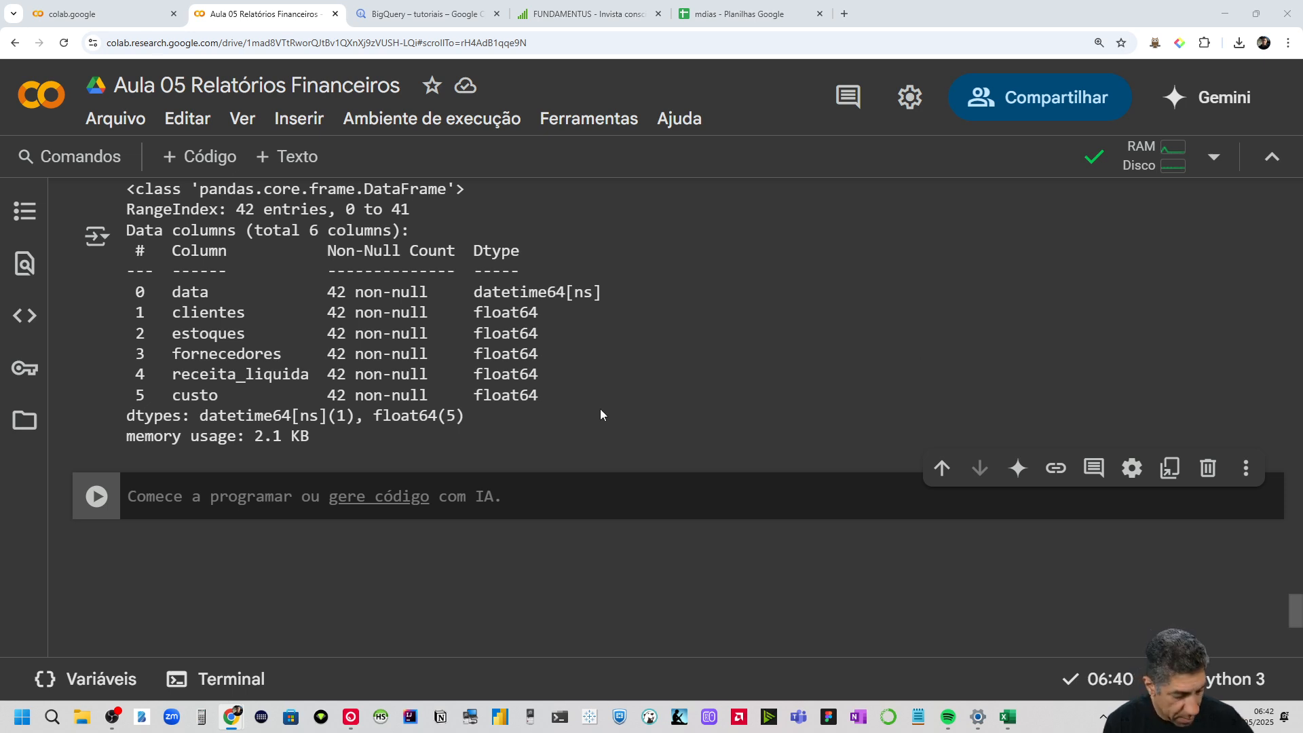
pyautogui.click(197, 503)
pyautogui.write("dfi['pme'] = abs((dfi['estoques']/dfi['custo'])*90) dfi['pmr'] = abs((dfi['clientes']/dfi['receita_liquida'])*90) dfi['pmp'] = abs((dfi['fornecedores']/dfi['custo'])*90) dfi['co'] = dfi['pme'] + dfi['pmr'] dfi['cc'] = dfi['co'] - dfi['pmp']")
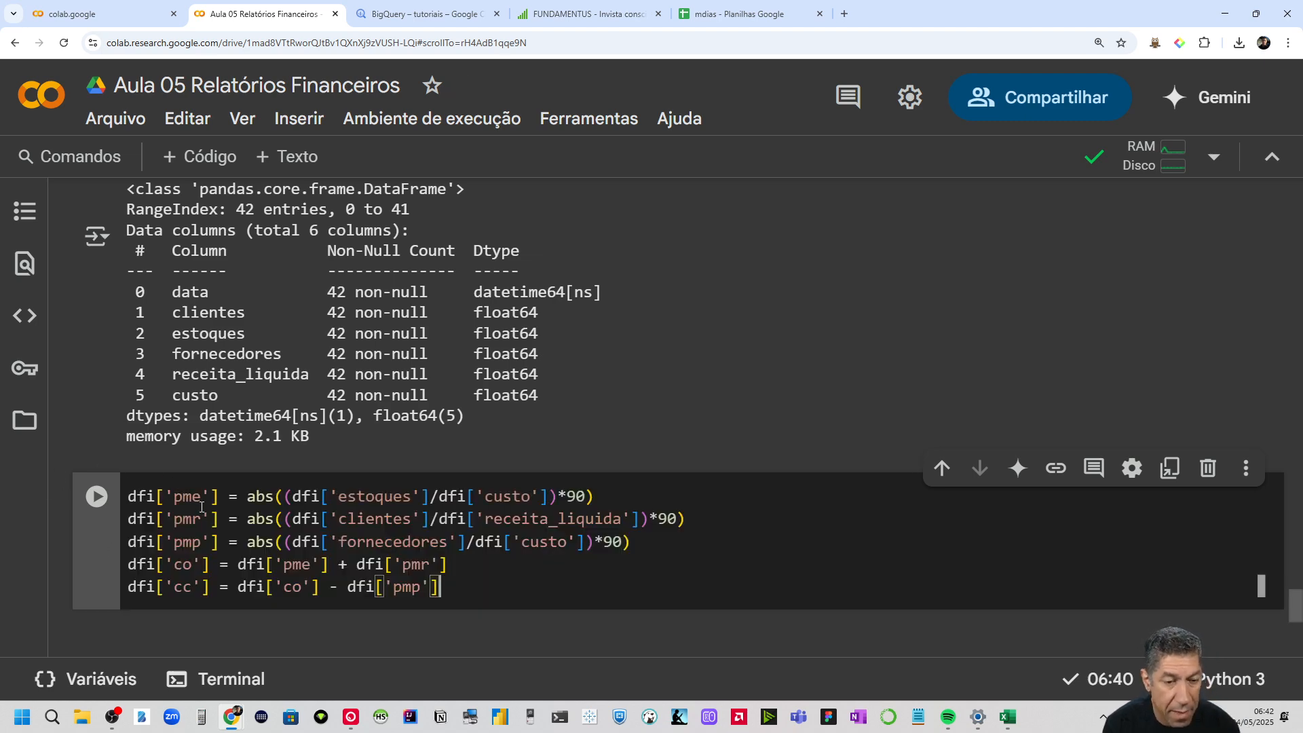
# Review the pme formula's parts: the estoques and custo columns, the 90-day factor and the abs function
pyautogui.scroll(5, 223, 494)
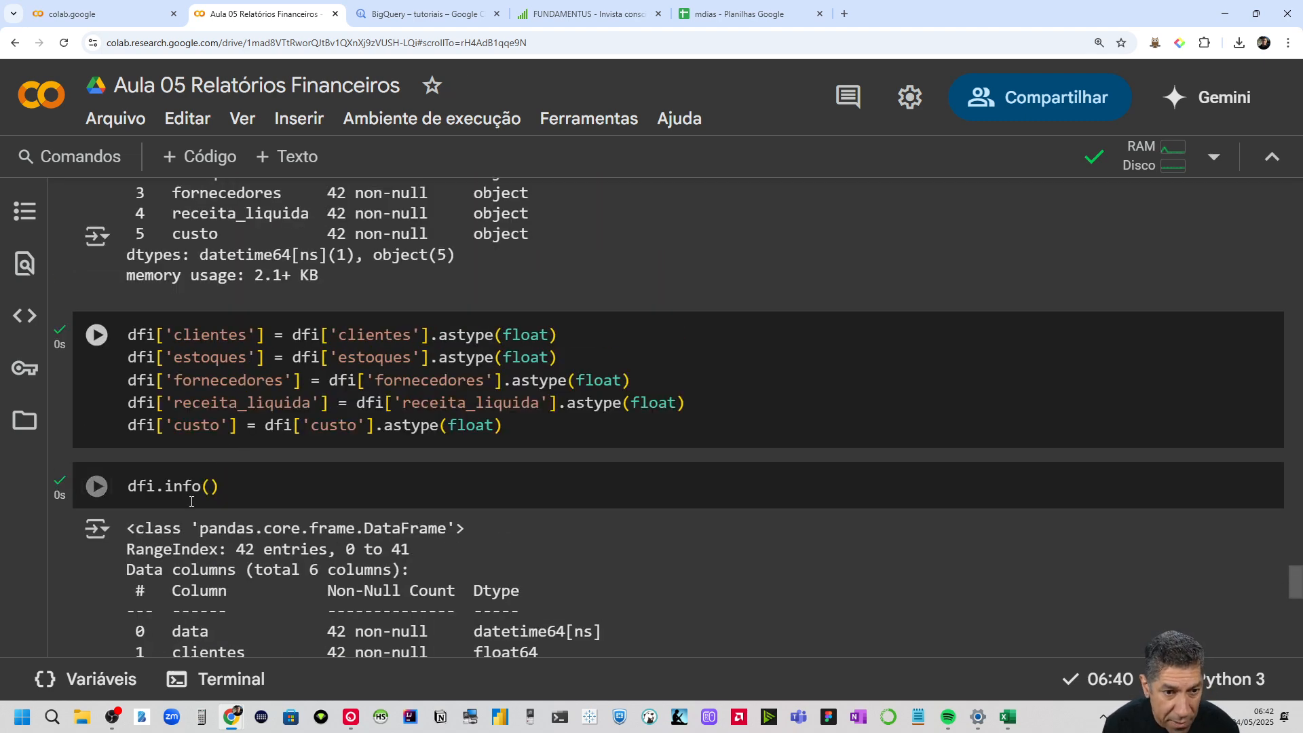
pyautogui.scroll(-6, 153, 494)
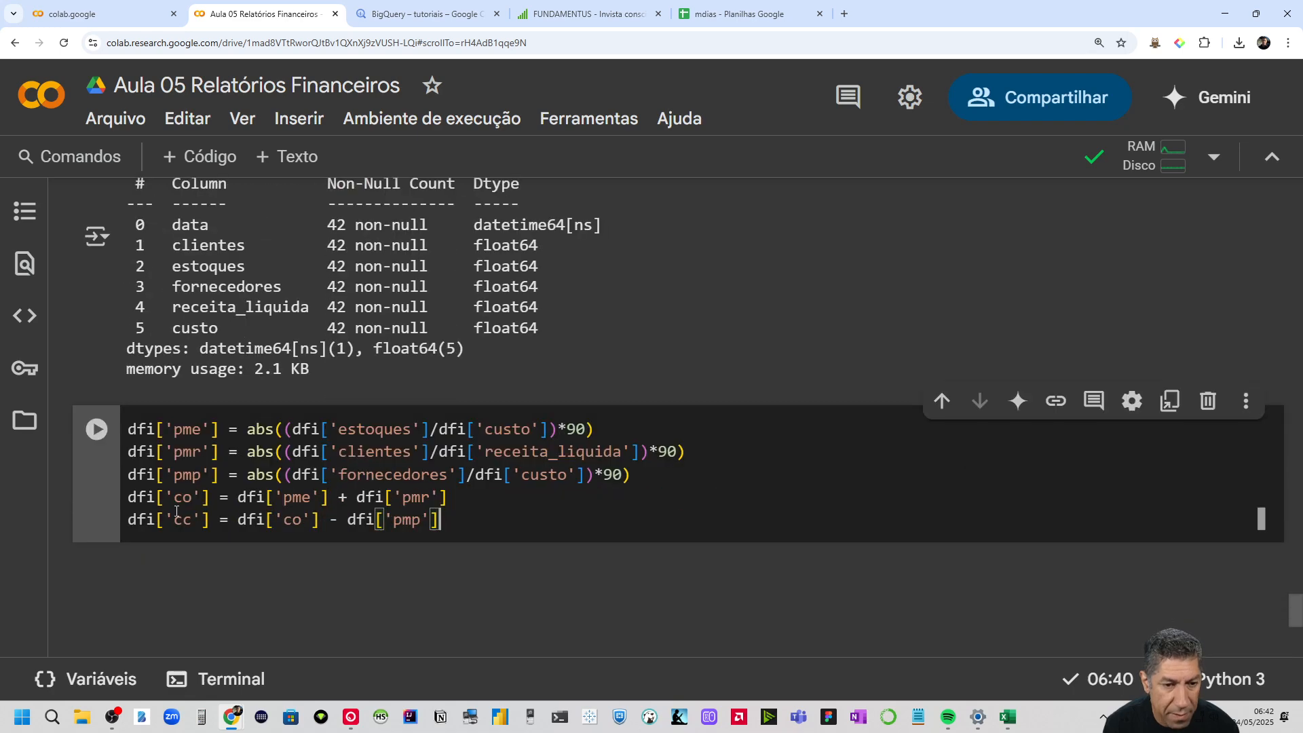
pyautogui.moveTo(220, 430); pyautogui.dragTo(127, 435)
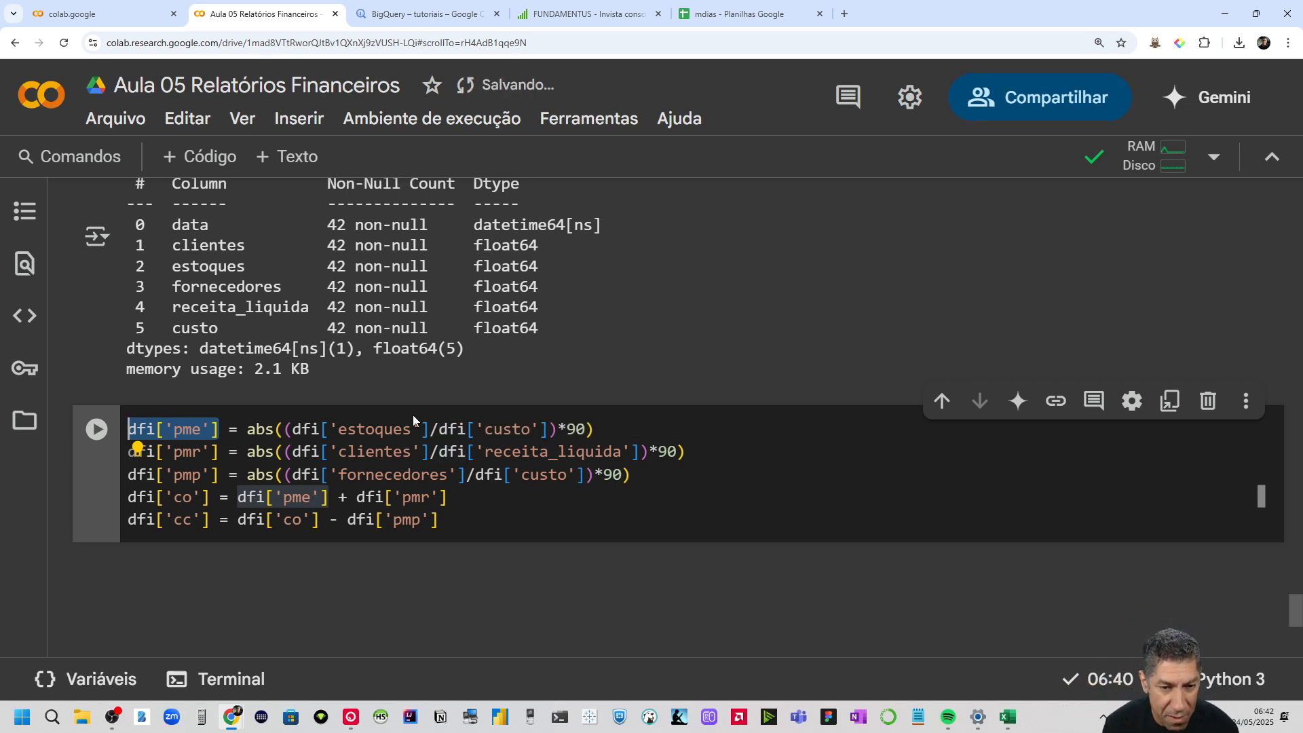
pyautogui.moveTo(429, 429); pyautogui.dragTo(296, 432)
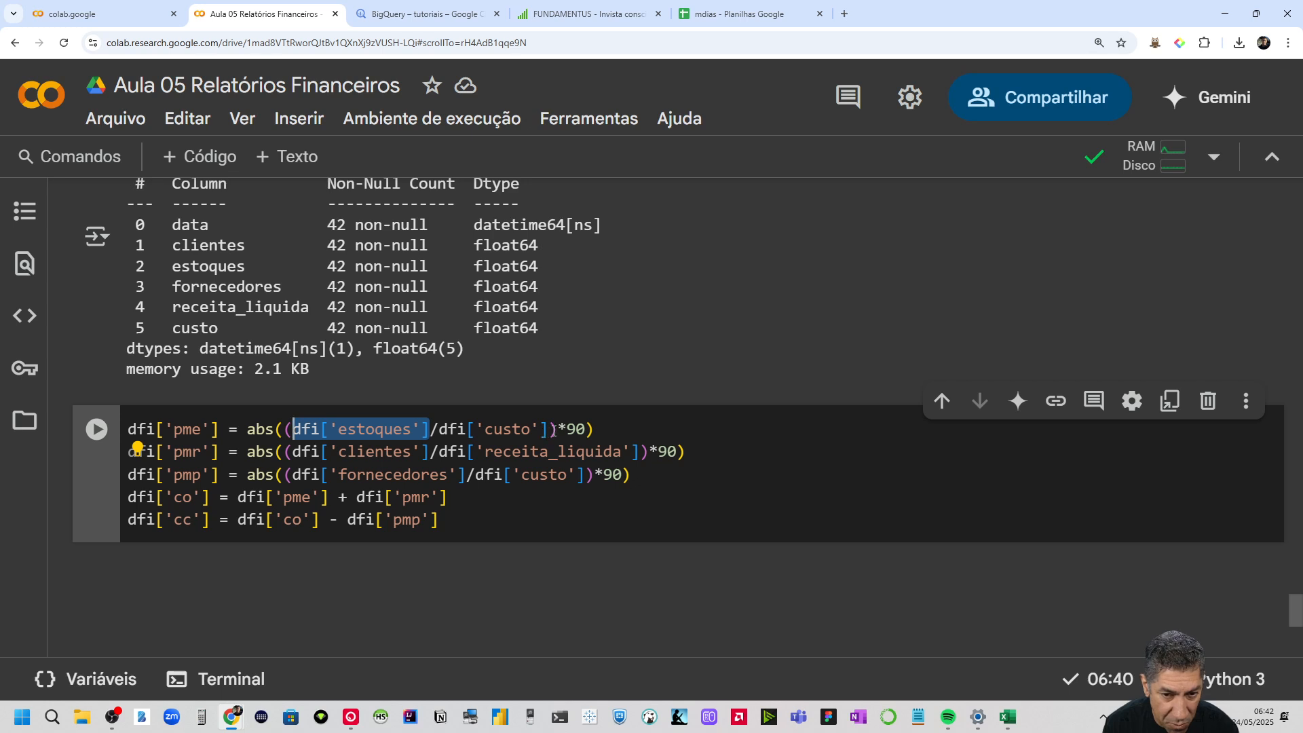
pyautogui.moveTo(554, 431); pyautogui.dragTo(439, 429)
pyautogui.click(588, 431)
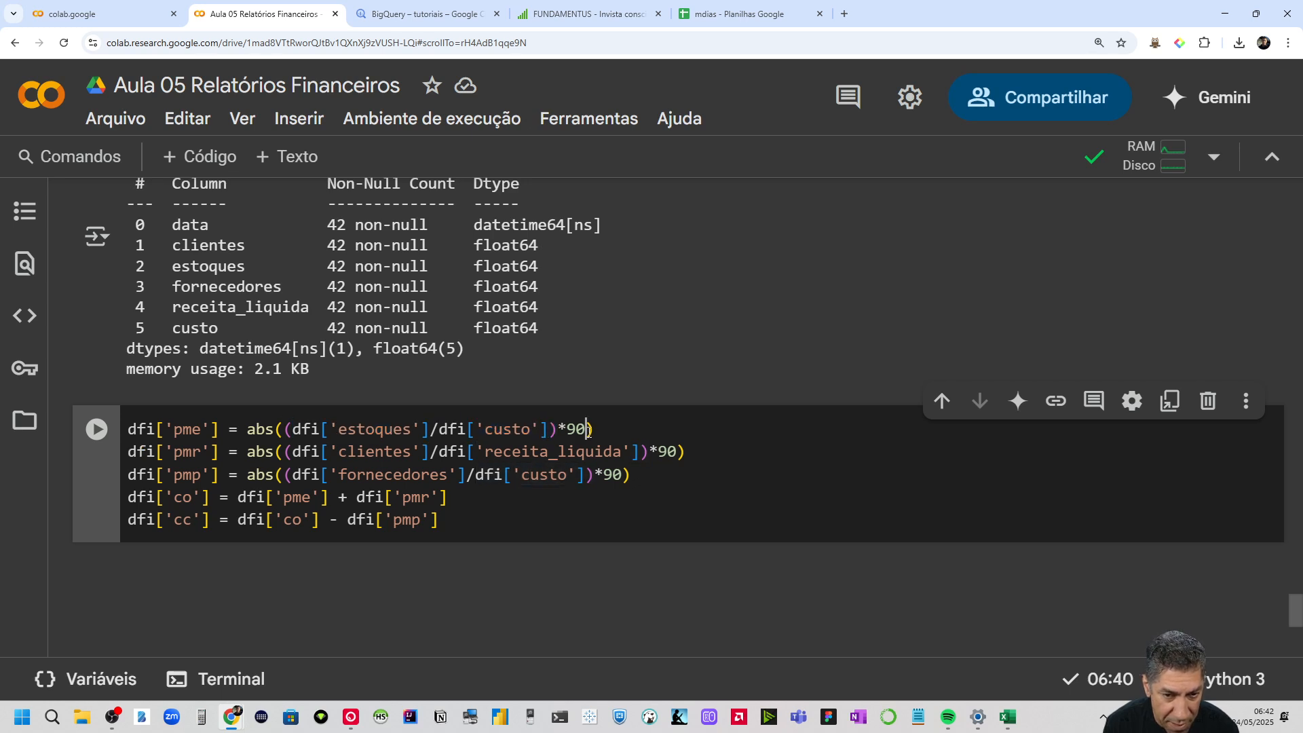
pyautogui.moveTo(278, 430)
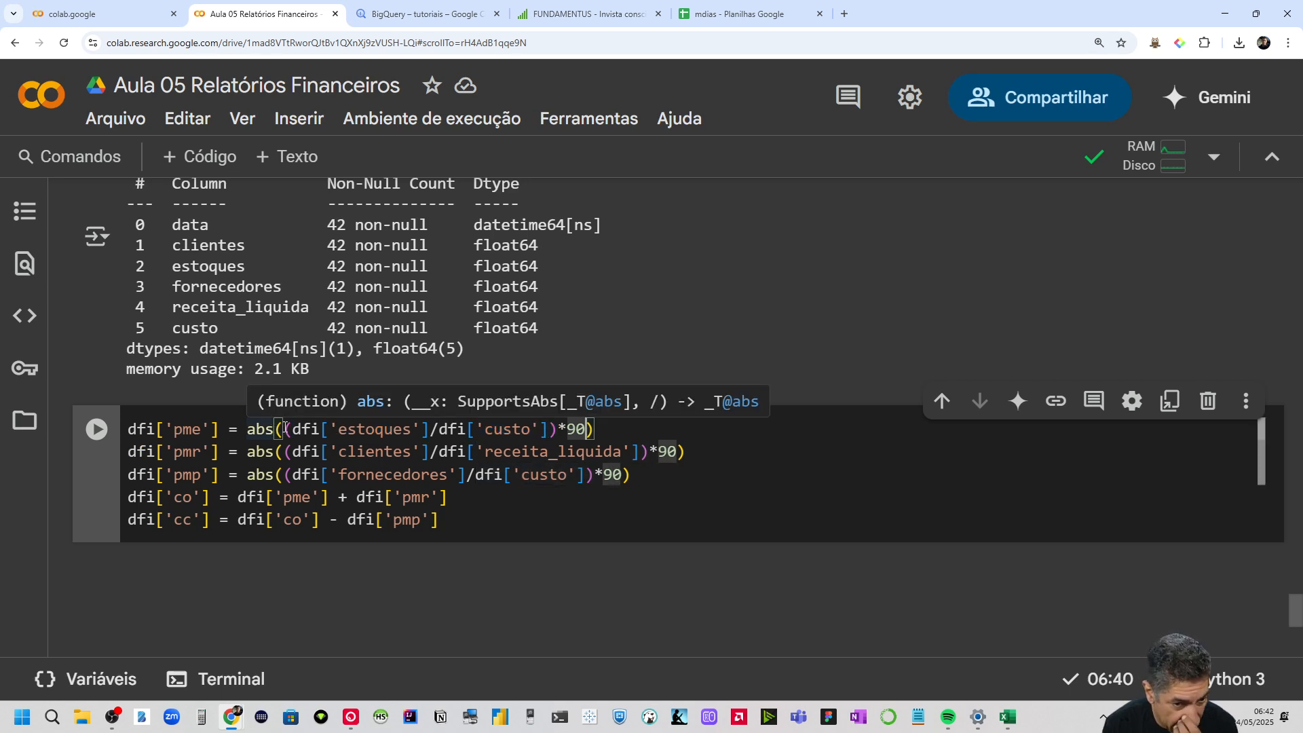
# Check the sign of the custo values in the dfi.head() table and return to the formulas cell
pyautogui.scroll(7, 430, 310)
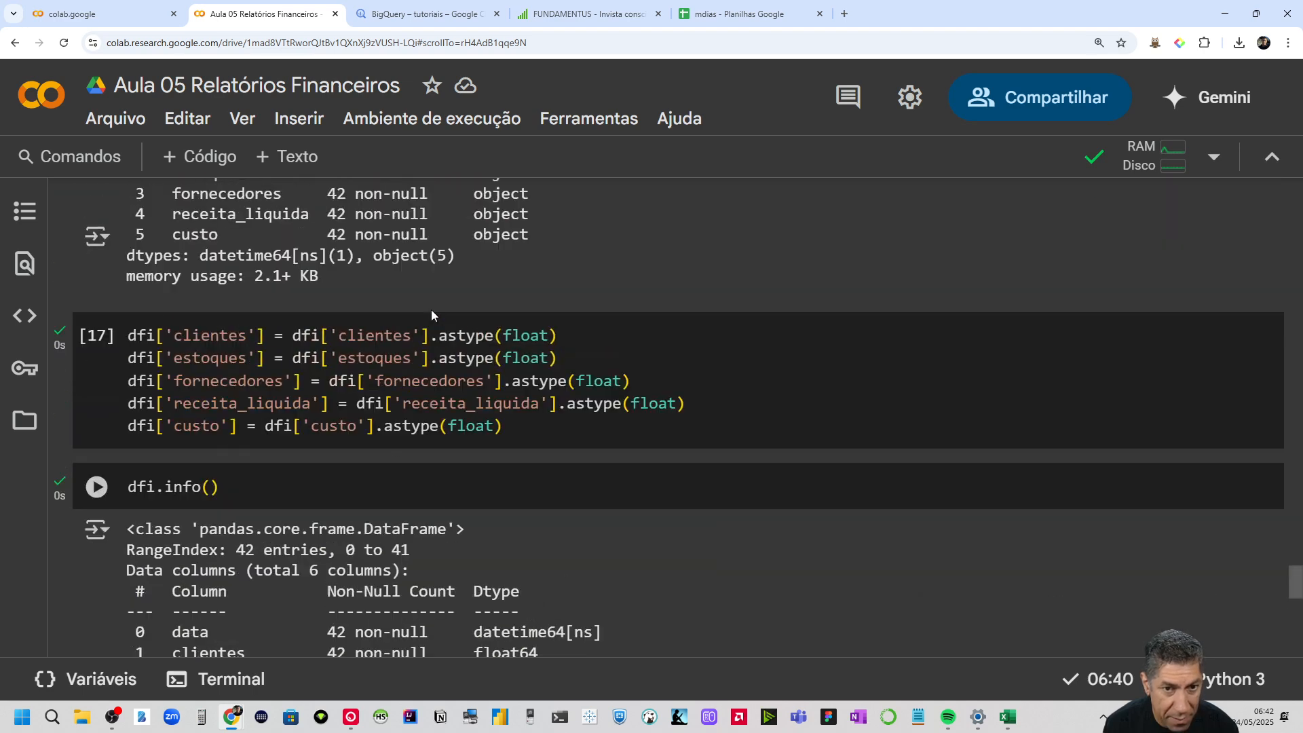
pyautogui.scroll(5, 431, 309)
pyautogui.scroll(5, 430, 310)
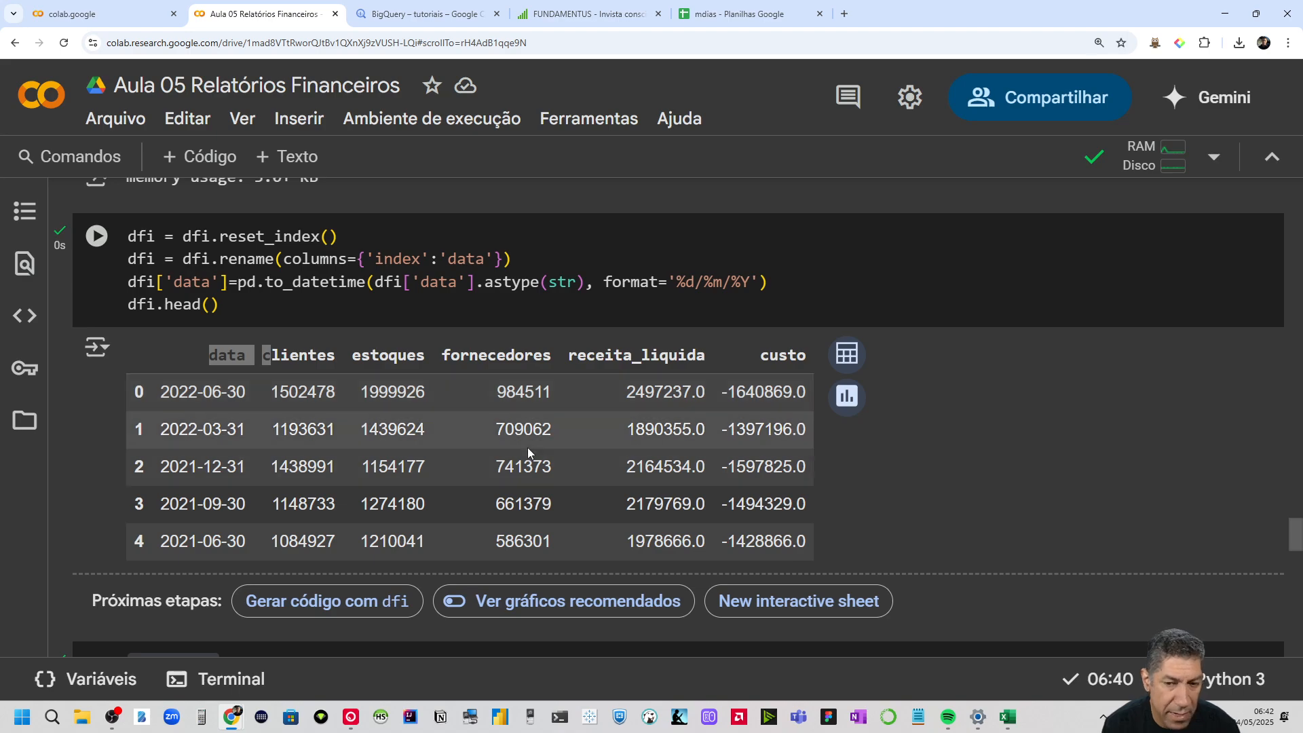
pyautogui.scroll(-11, 528, 446)
pyautogui.scroll(2, 339, 264)
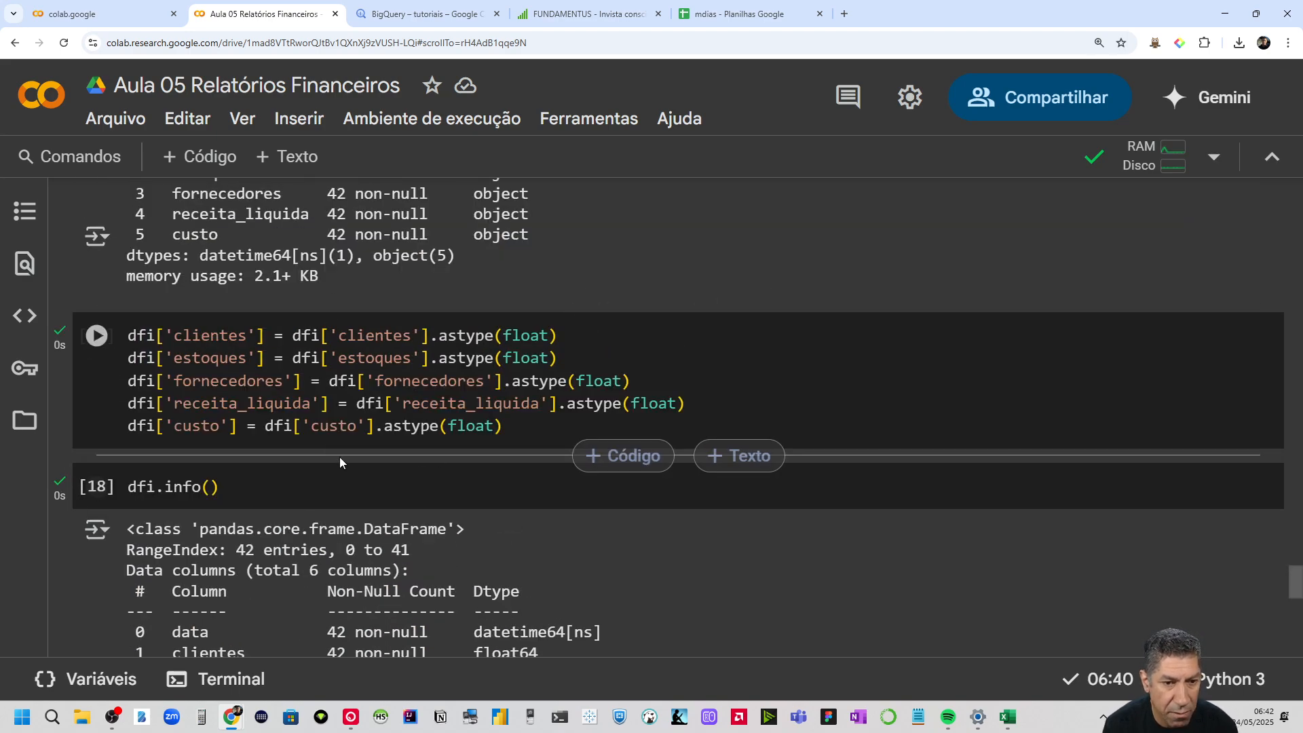
pyautogui.scroll(-6, 453, 413)
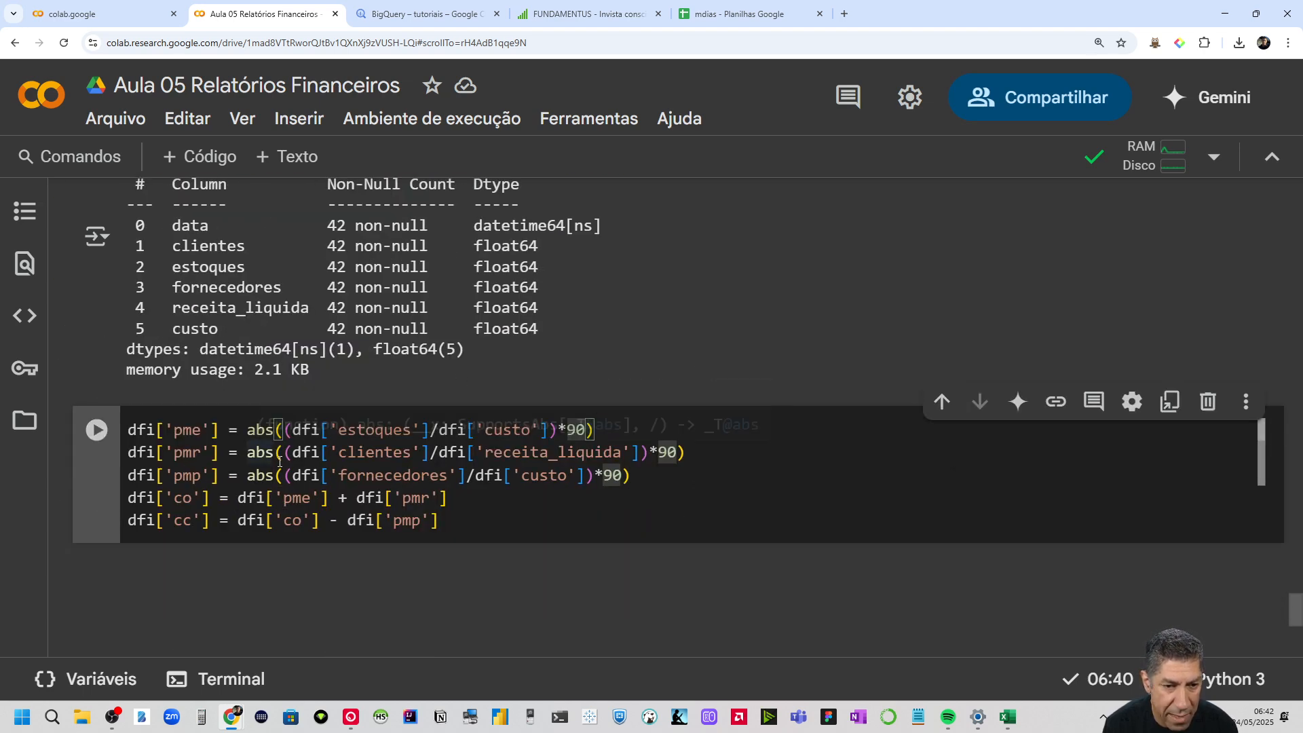
# Review the columns and 90-day factor used in the pmr and pmp formulas
pyautogui.moveTo(428, 449); pyautogui.dragTo(356, 451)
pyautogui.moveTo(649, 453); pyautogui.dragTo(246, 475)
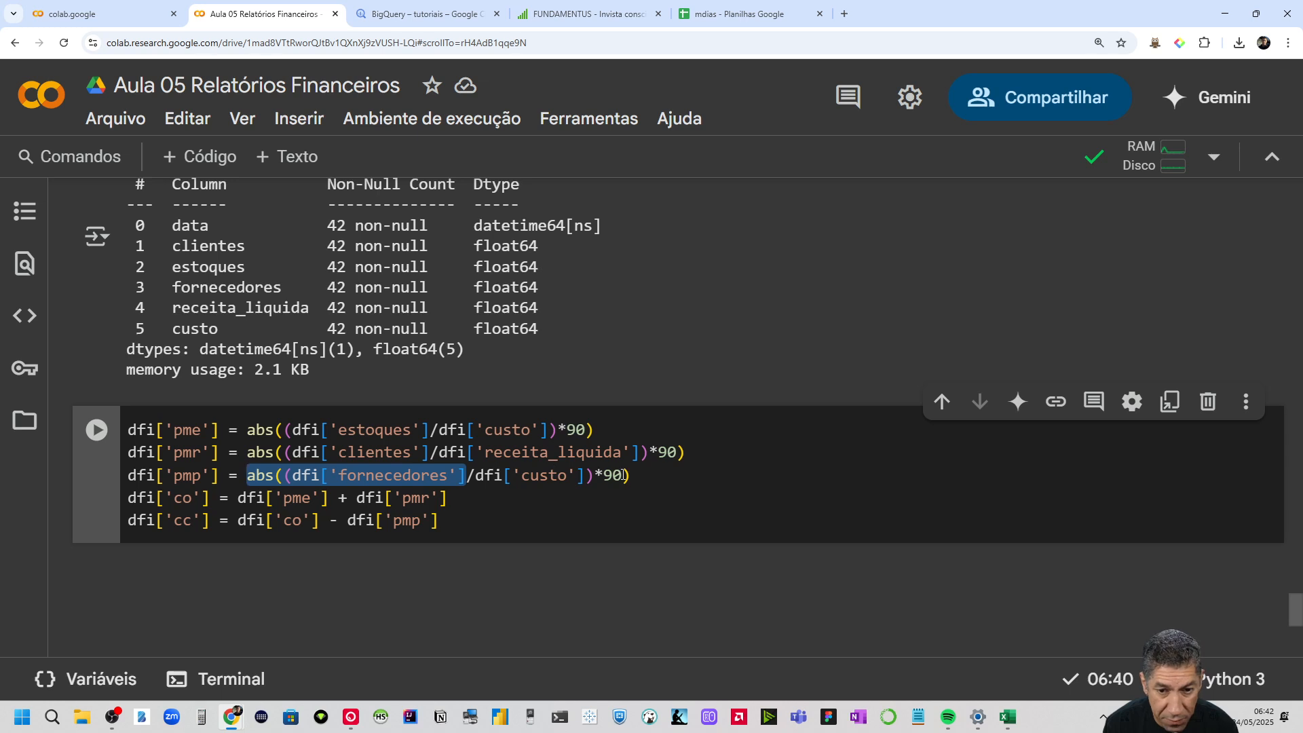
pyautogui.moveTo(623, 475); pyautogui.dragTo(511, 476)
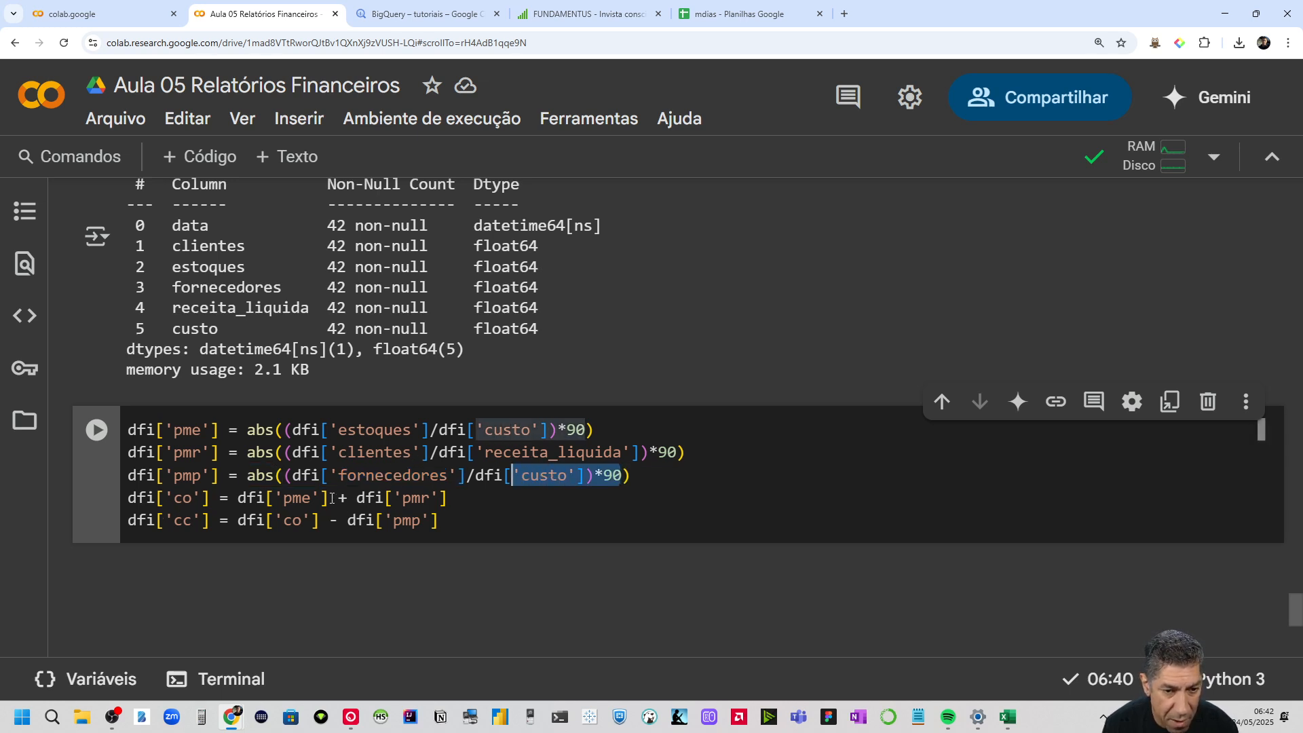
# Check the pme and pmr terms of the co formula and run the cell that calculates pme, pmr, pmp, co and cc
pyautogui.moveTo(330, 499); pyautogui.dragTo(265, 499)
pyautogui.moveTo(449, 498); pyautogui.dragTo(349, 499)
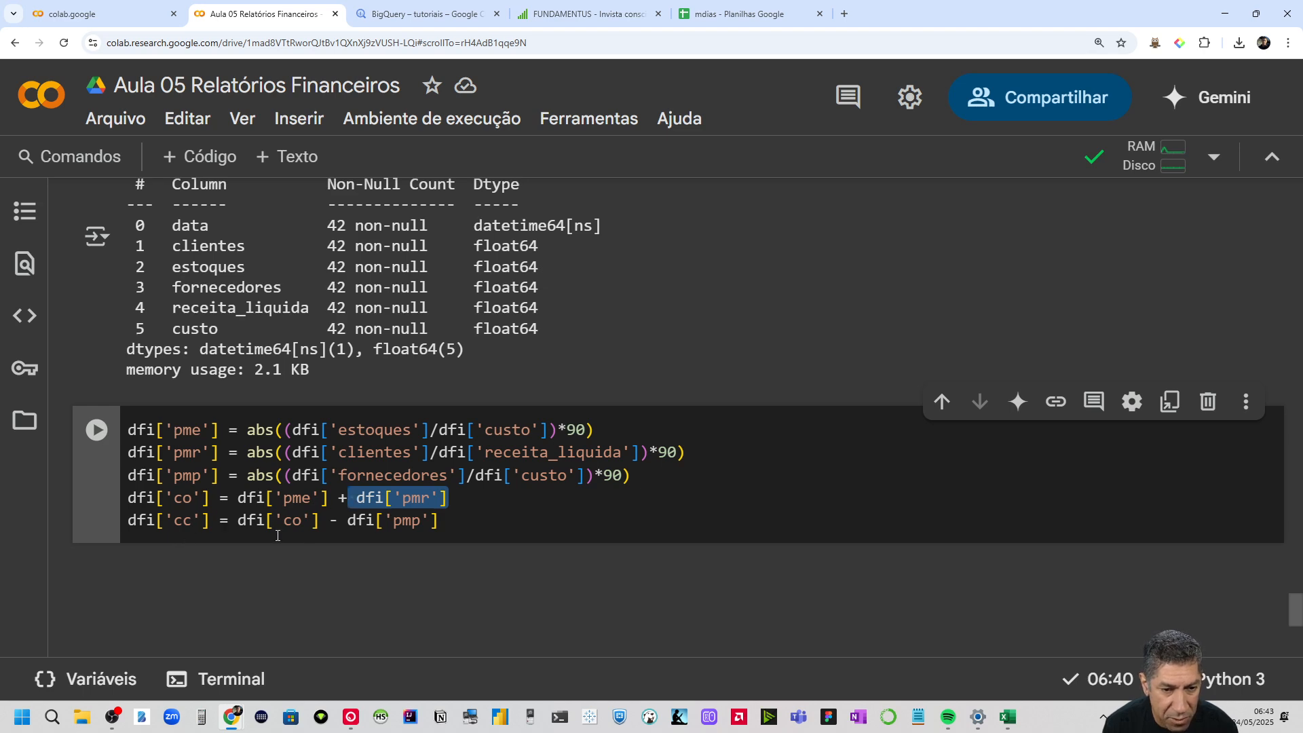
pyautogui.click(97, 429)
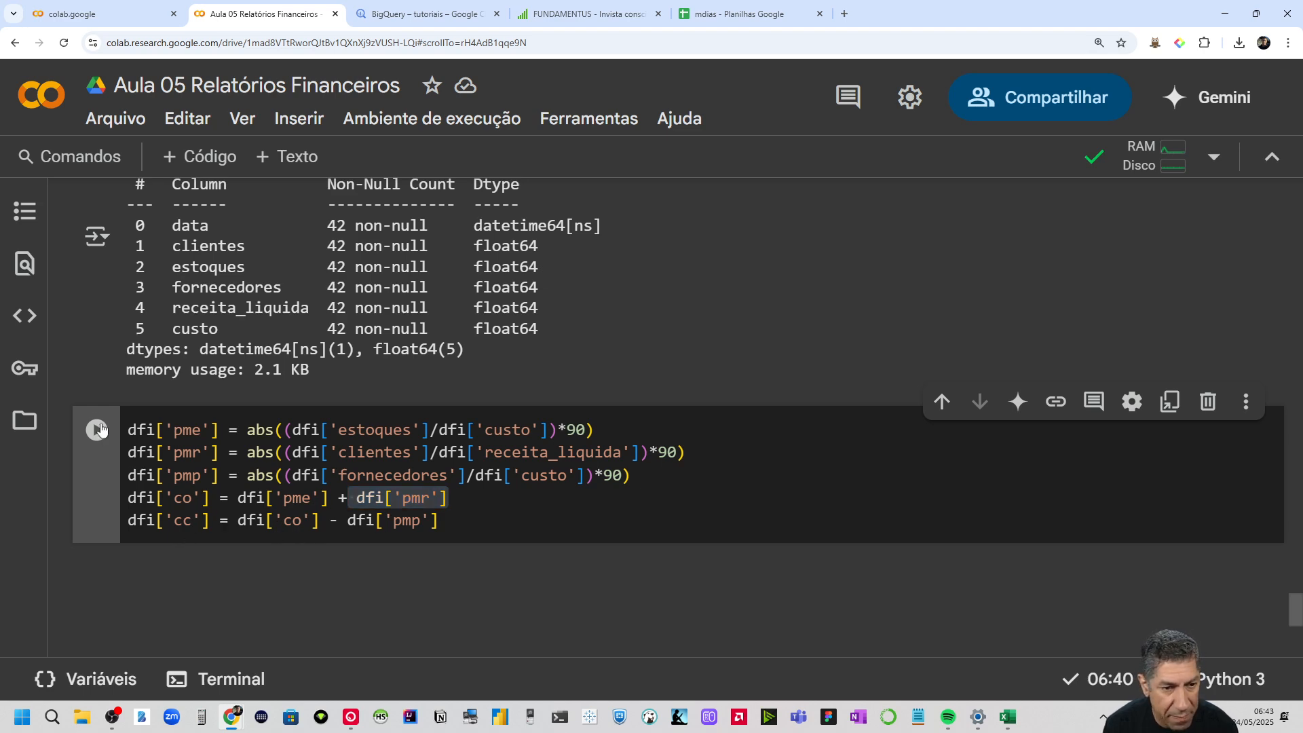
# Add a code cell below the formulas cell containing dfi.info()
pyautogui.scroll(3, 246, 404)
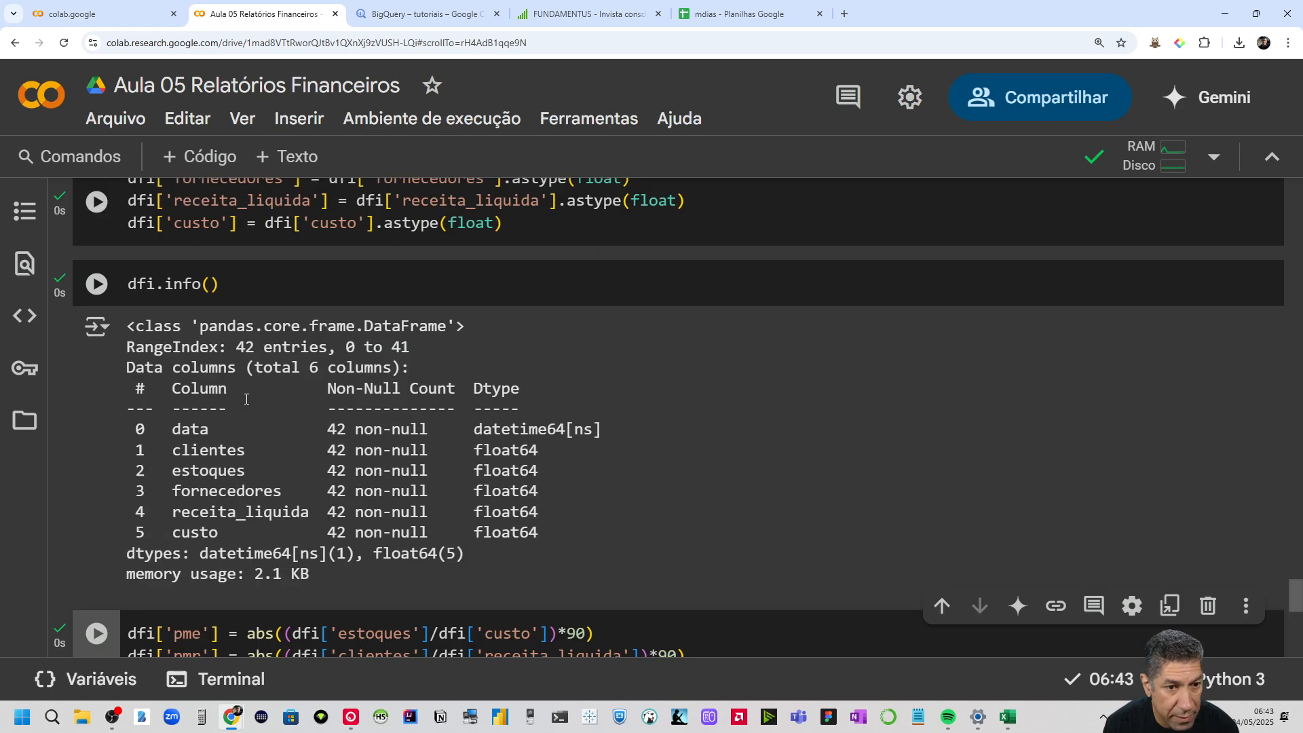
pyautogui.scroll(-7, 246, 399)
pyautogui.scroll(1, 255, 394)
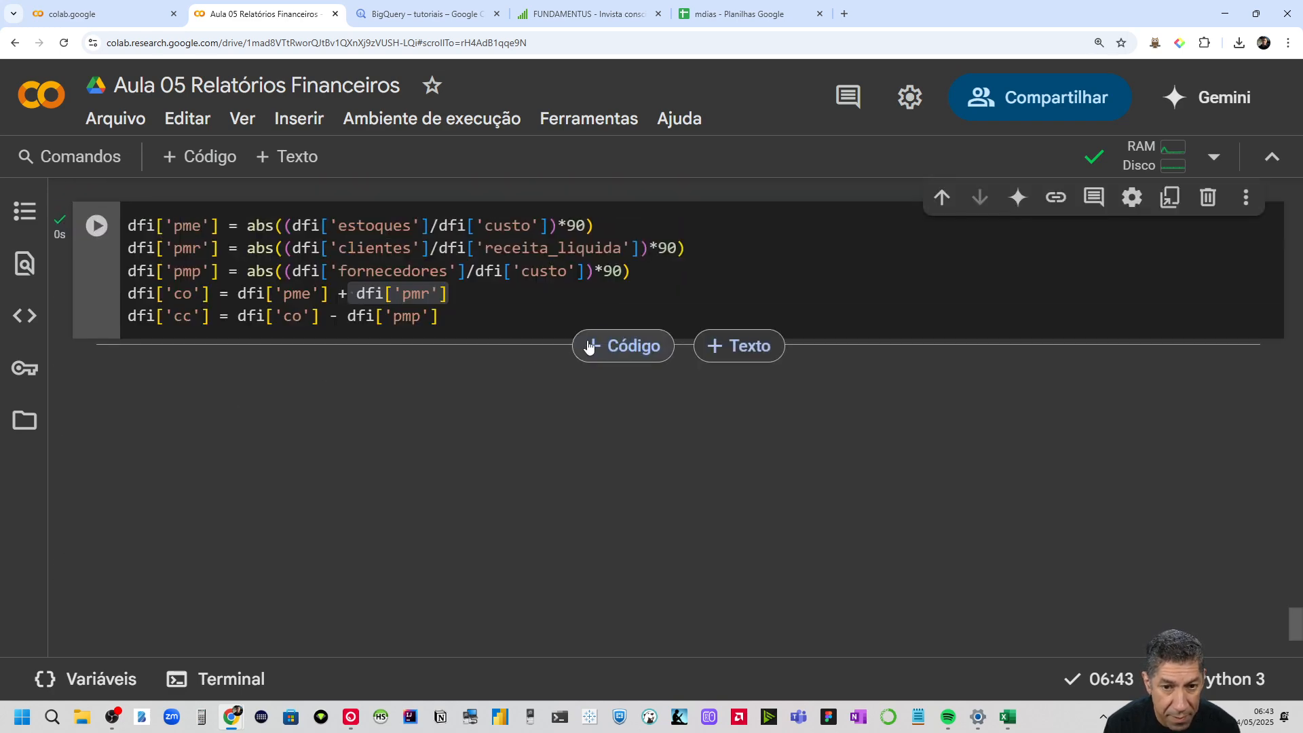
pyautogui.click(588, 347)
pyautogui.write('dfi')
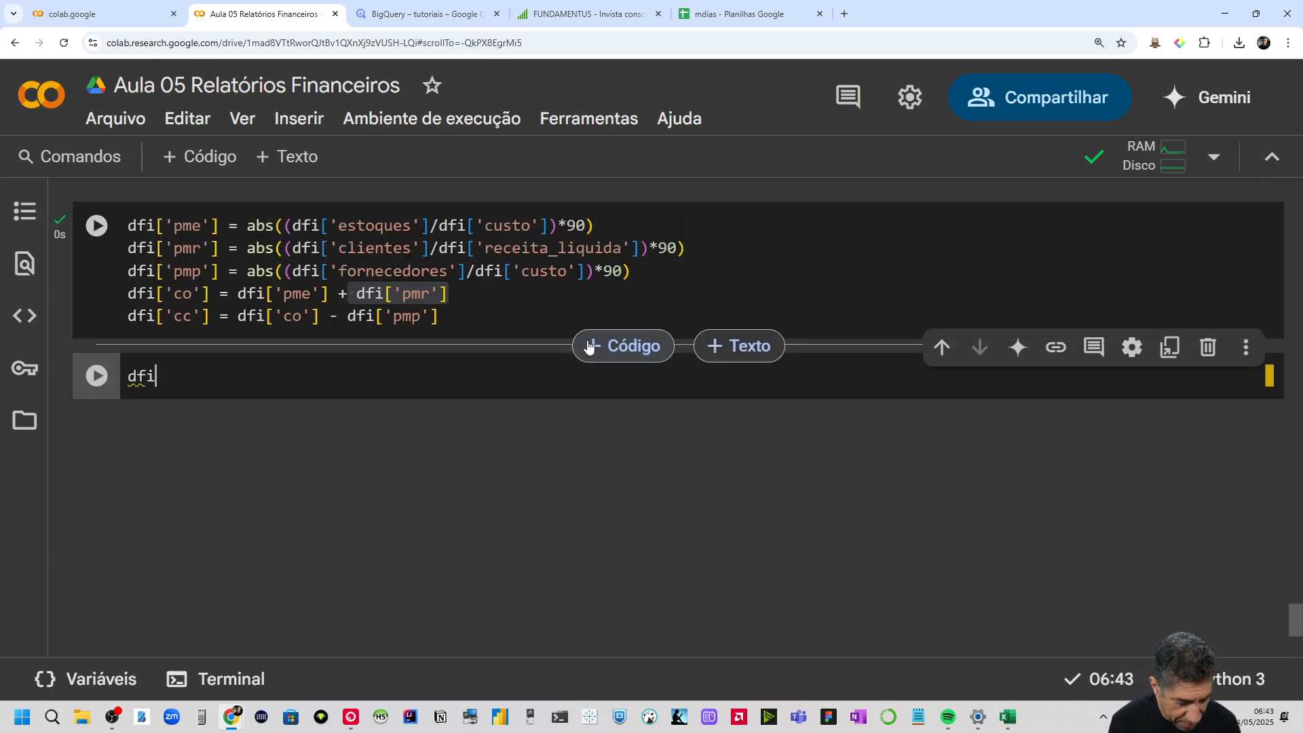
pyautogui.write('.info')
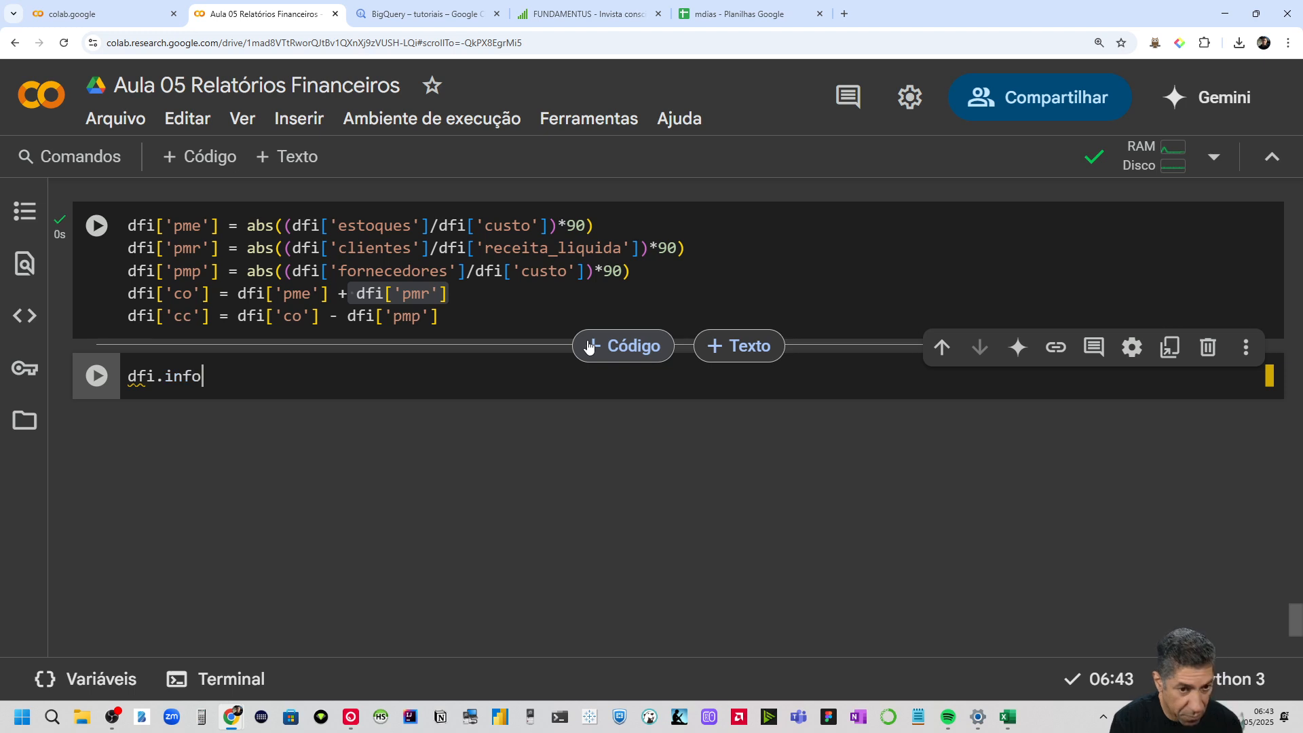
pyautogui.write('()')
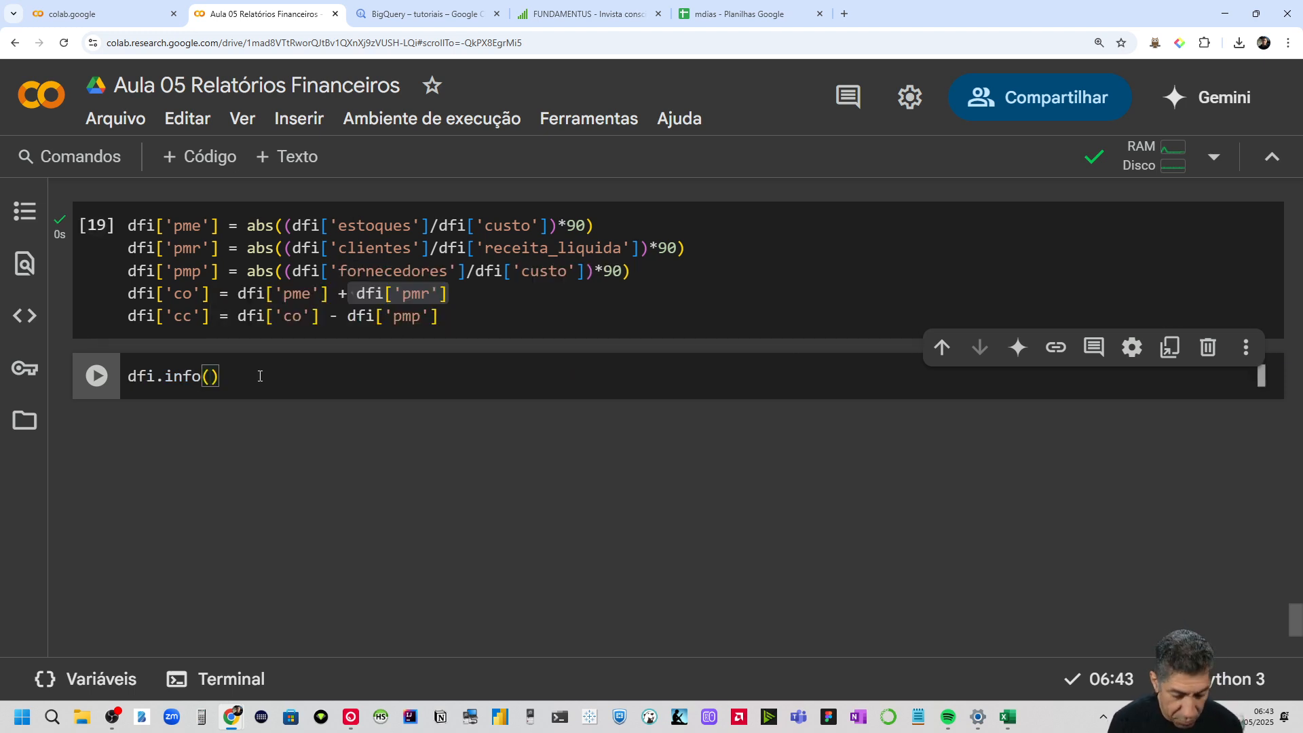
# Replace info() with head() in the new cell so it reads dfi.head(), and run it
pyautogui.press('BackSpace')
pyautogui.press('BackSpace')
pyautogui.press('BackSpace')
pyautogui.press('BackSpace')
pyautogui.press('BackSpace')
pyautogui.press('BackSpace')
pyautogui.write('he')
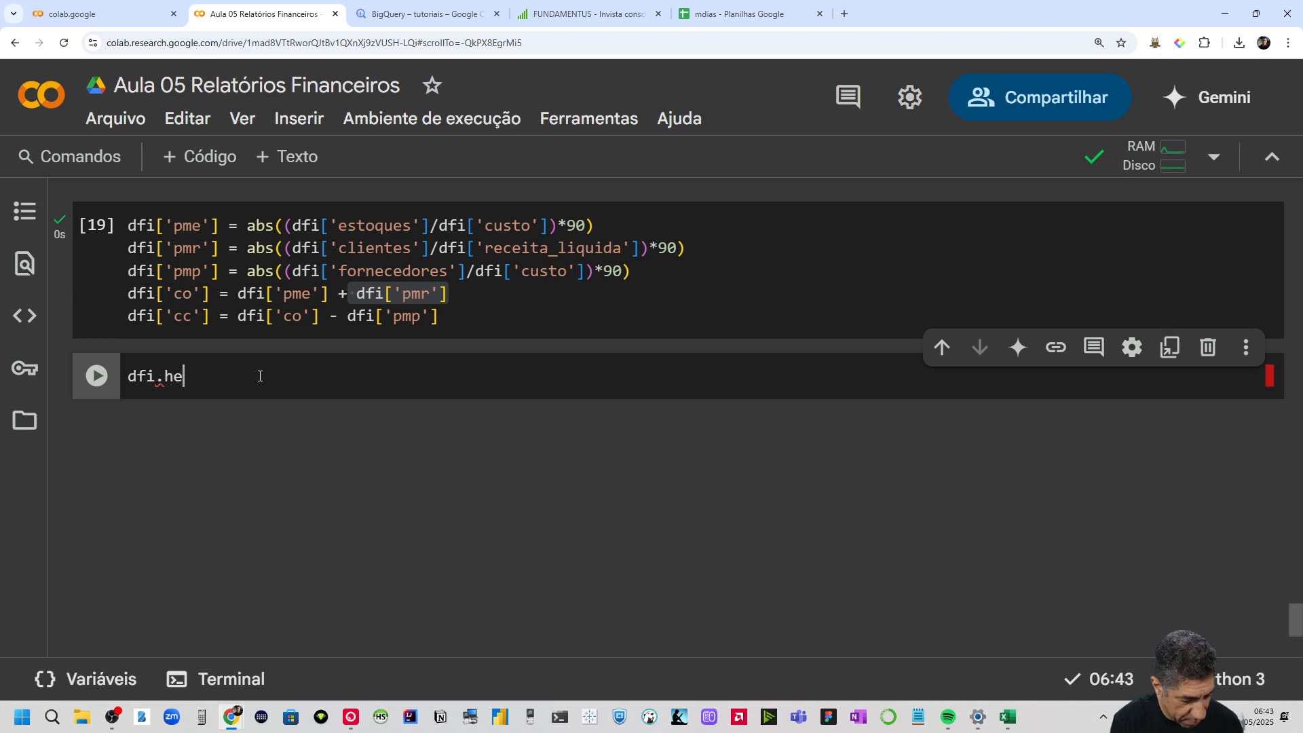
pyautogui.write('ad')
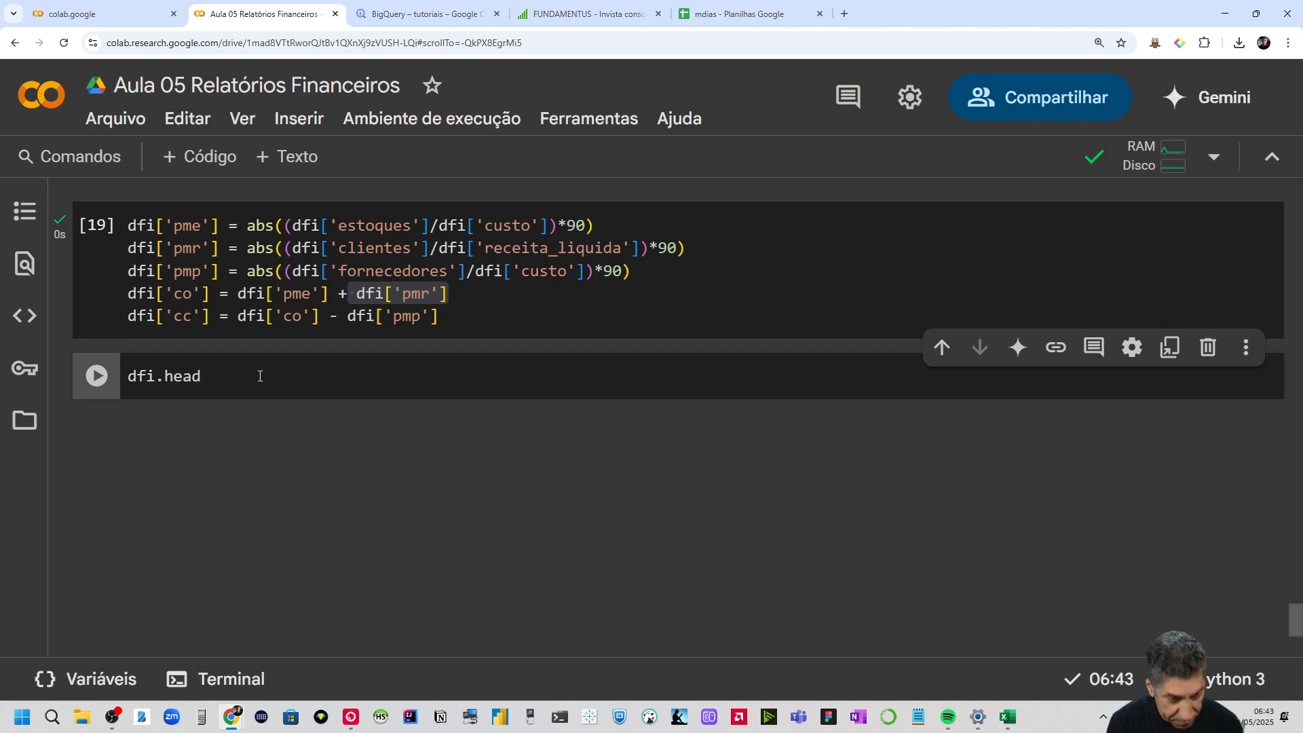
pyautogui.write('(')
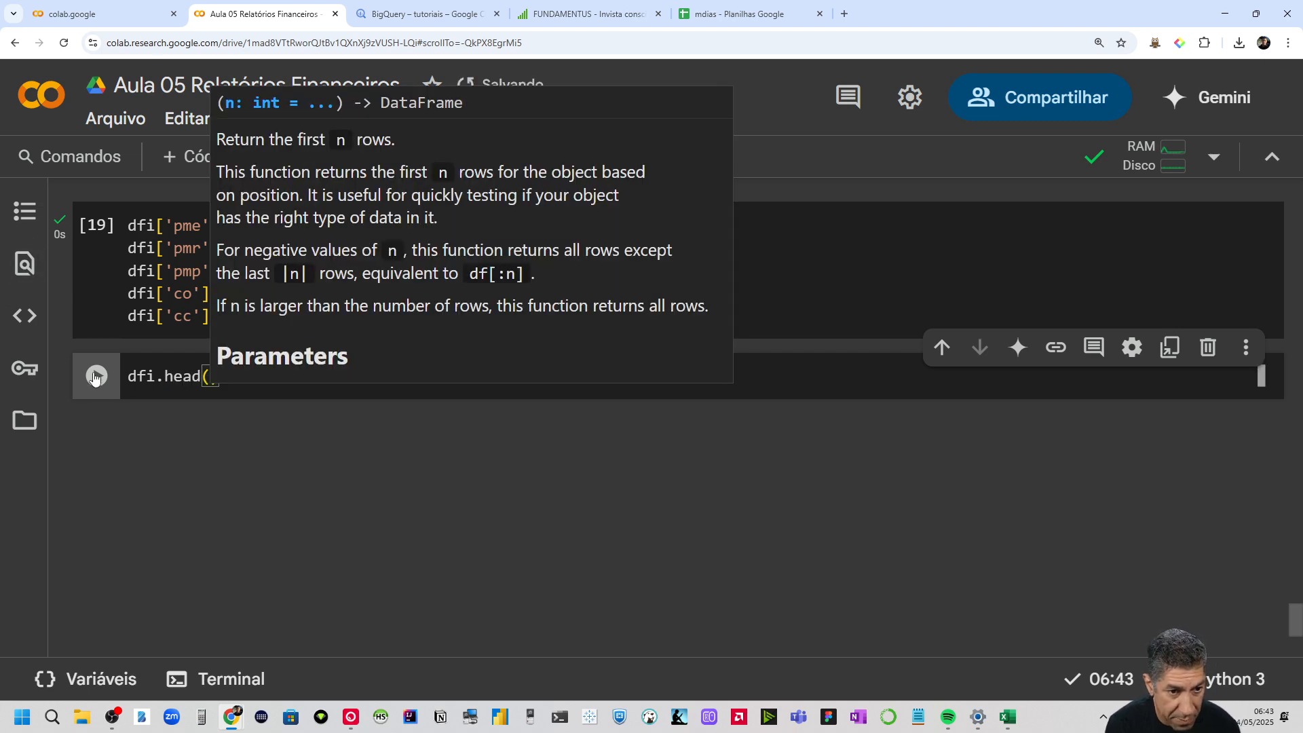
pyautogui.click(95, 377)
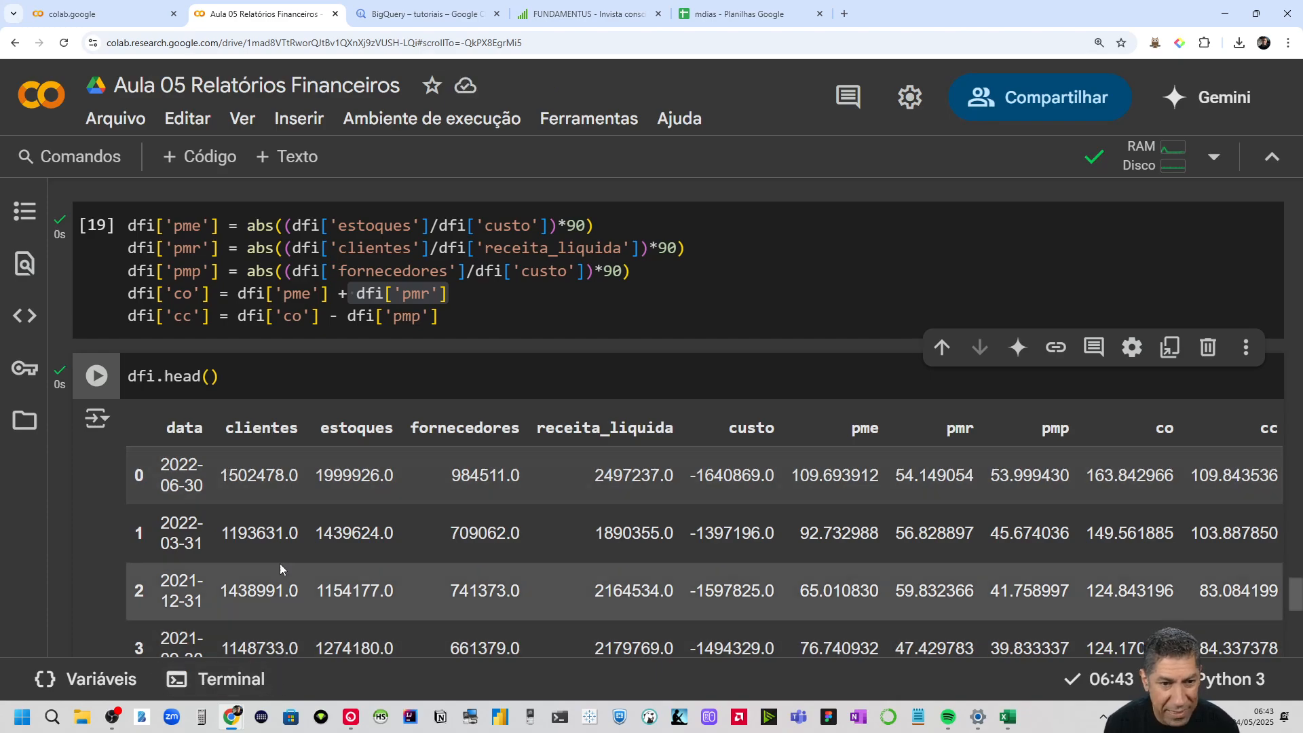
# Examine the calculated pme, pmr, pmp, co and cc columns in the dfi.head() table
pyautogui.scroll(-4, 285, 563)
pyautogui.scroll(2, 346, 543)
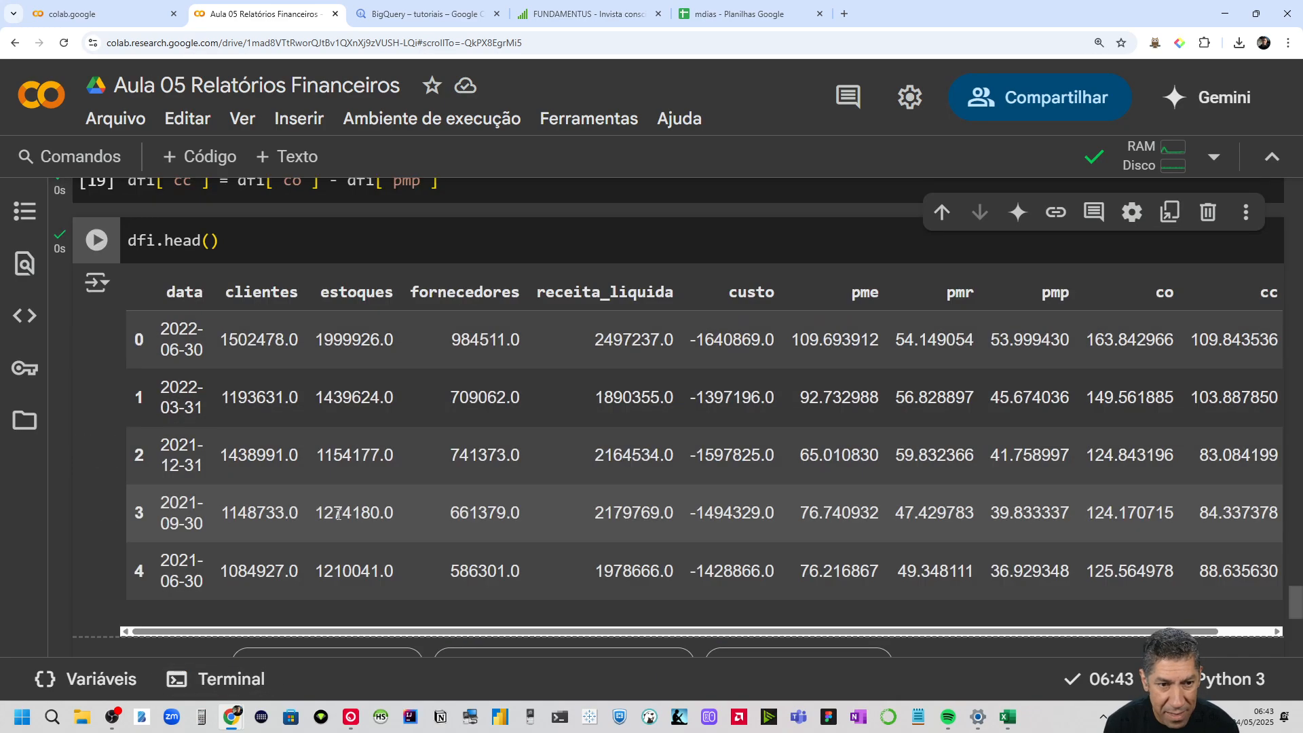
pyautogui.scroll(-1, 337, 514)
pyautogui.scroll(1, 332, 554)
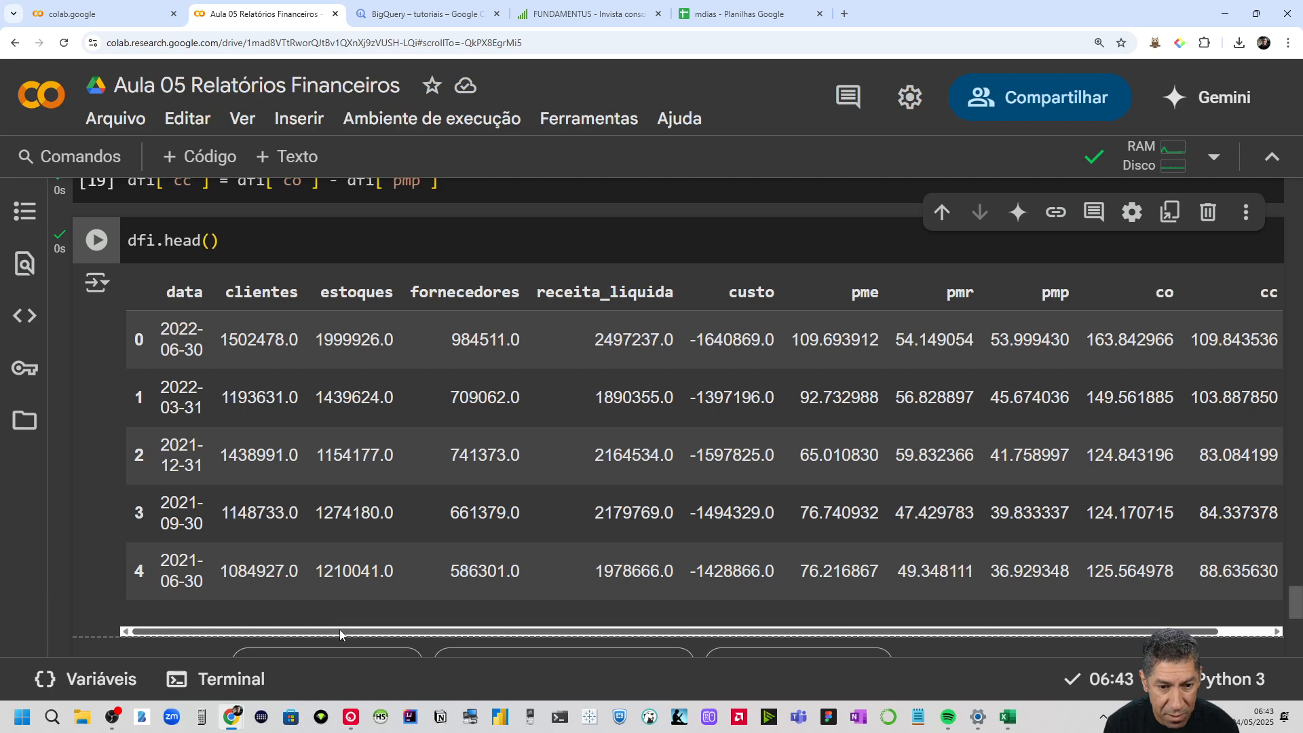
pyautogui.moveTo(340, 635); pyautogui.dragTo(401, 631)
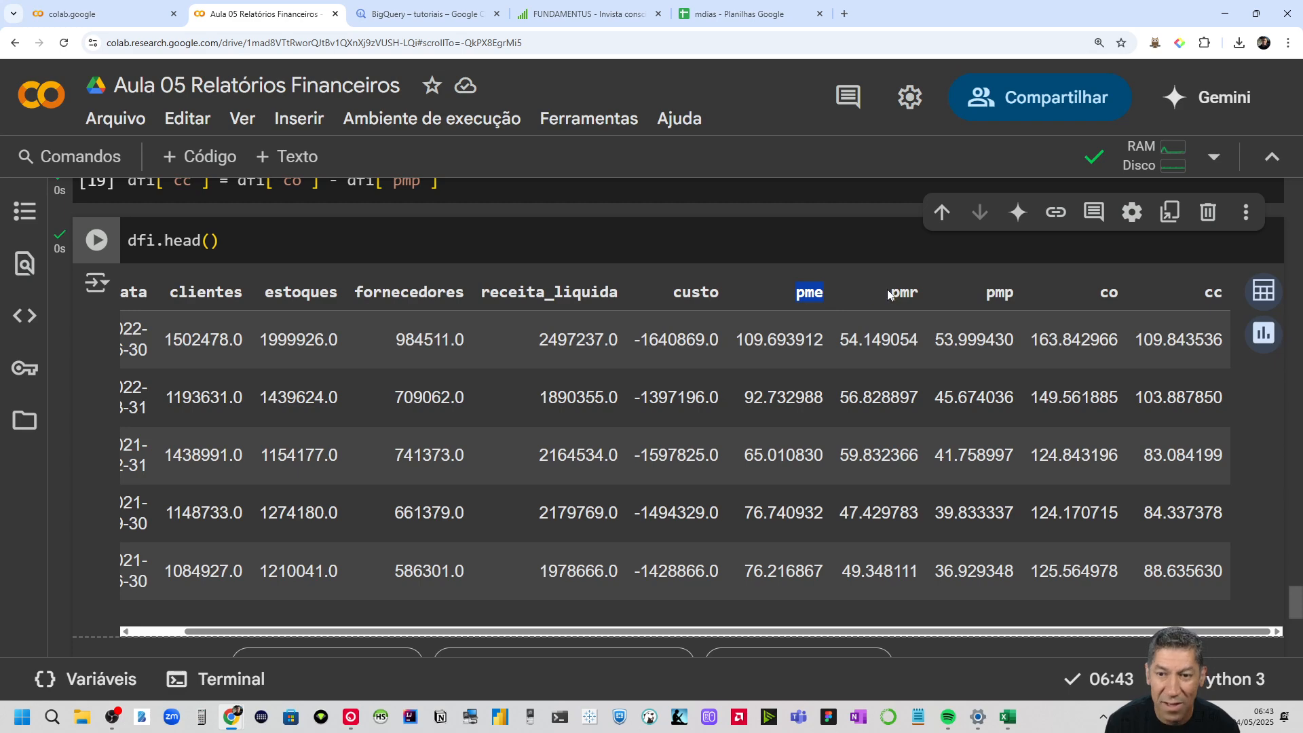
pyautogui.doubleClick(910, 296)
pyautogui.doubleClick(999, 296)
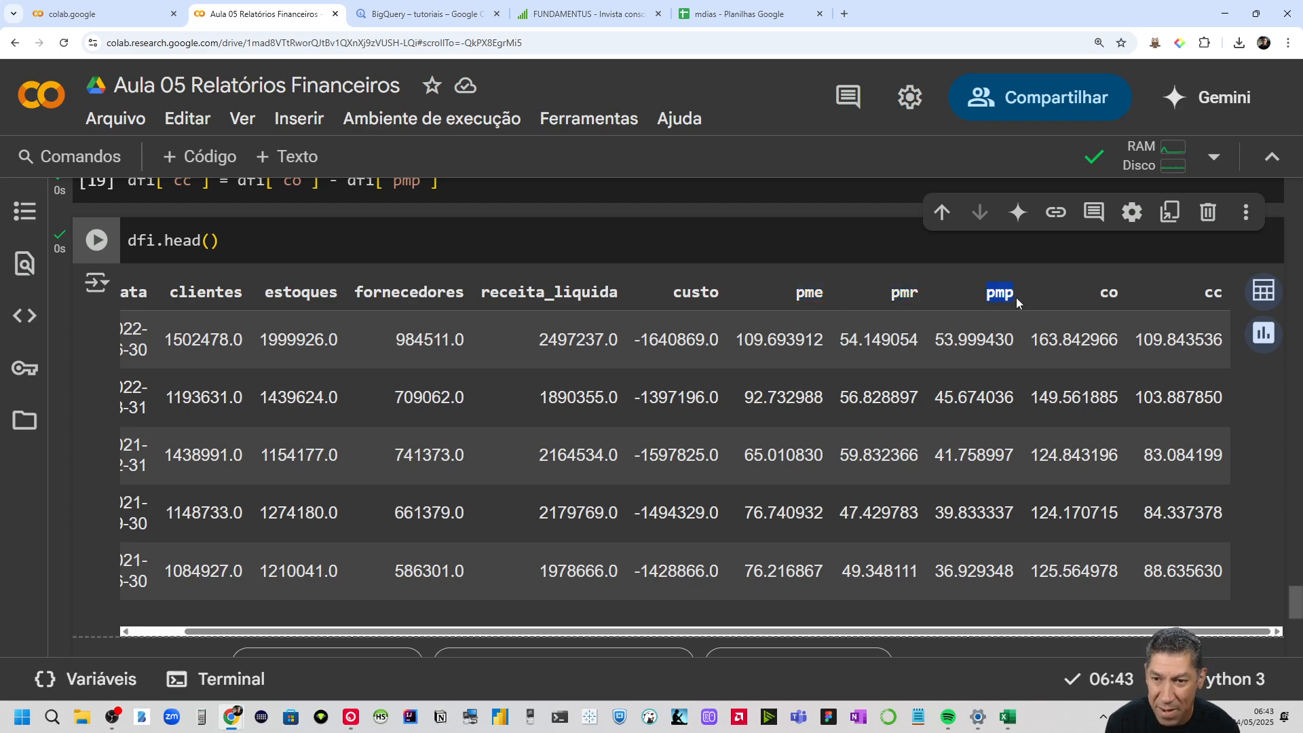
pyautogui.moveTo(1098, 295); pyautogui.dragTo(1109, 294)
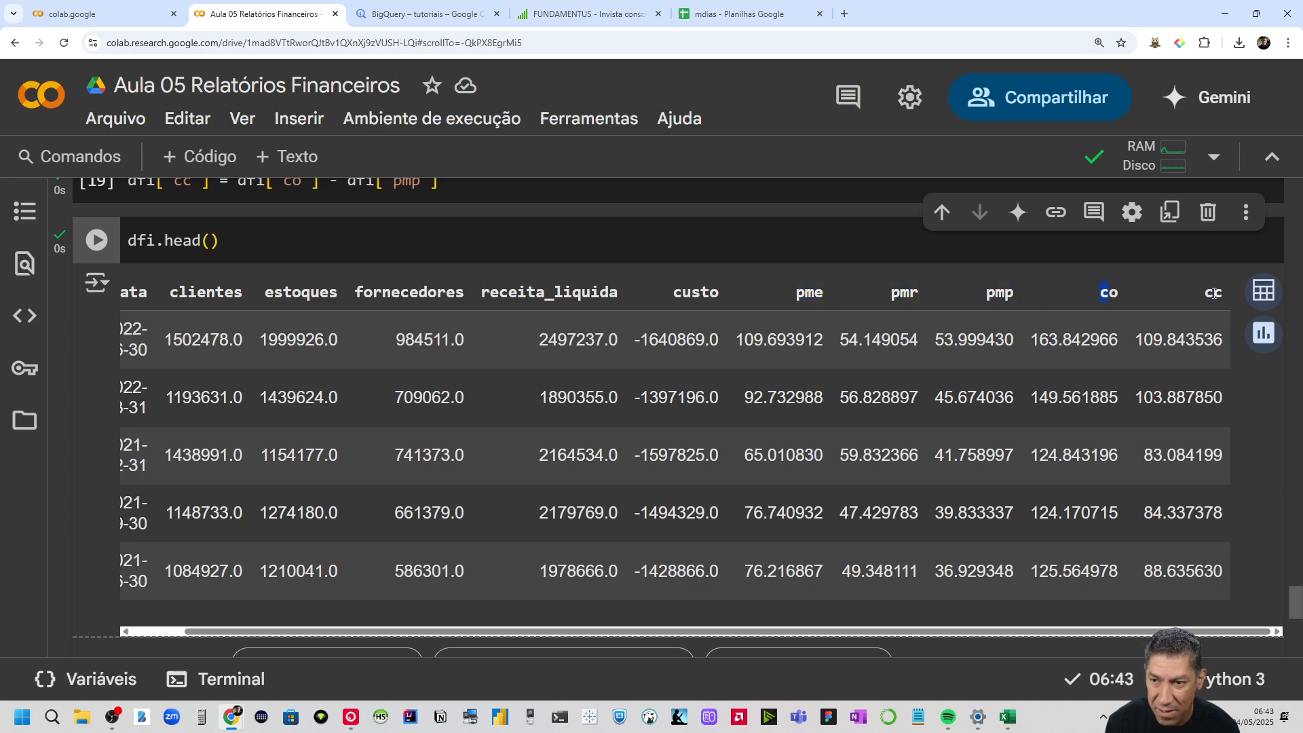
# Review the whole dfi.head() table from data to cc, including the sign of the custo values
pyautogui.scroll(-5, 448, 436)
pyautogui.scroll(5, 407, 367)
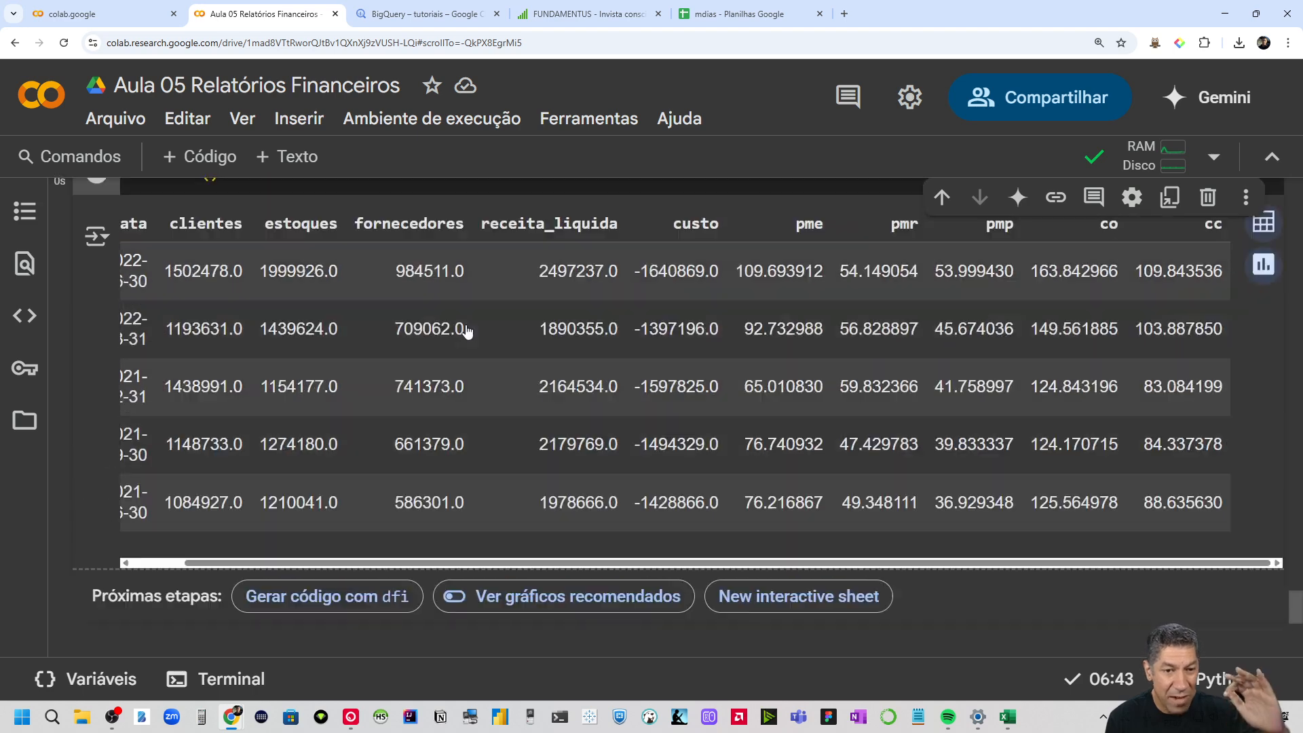
pyautogui.scroll(1, 401, 364)
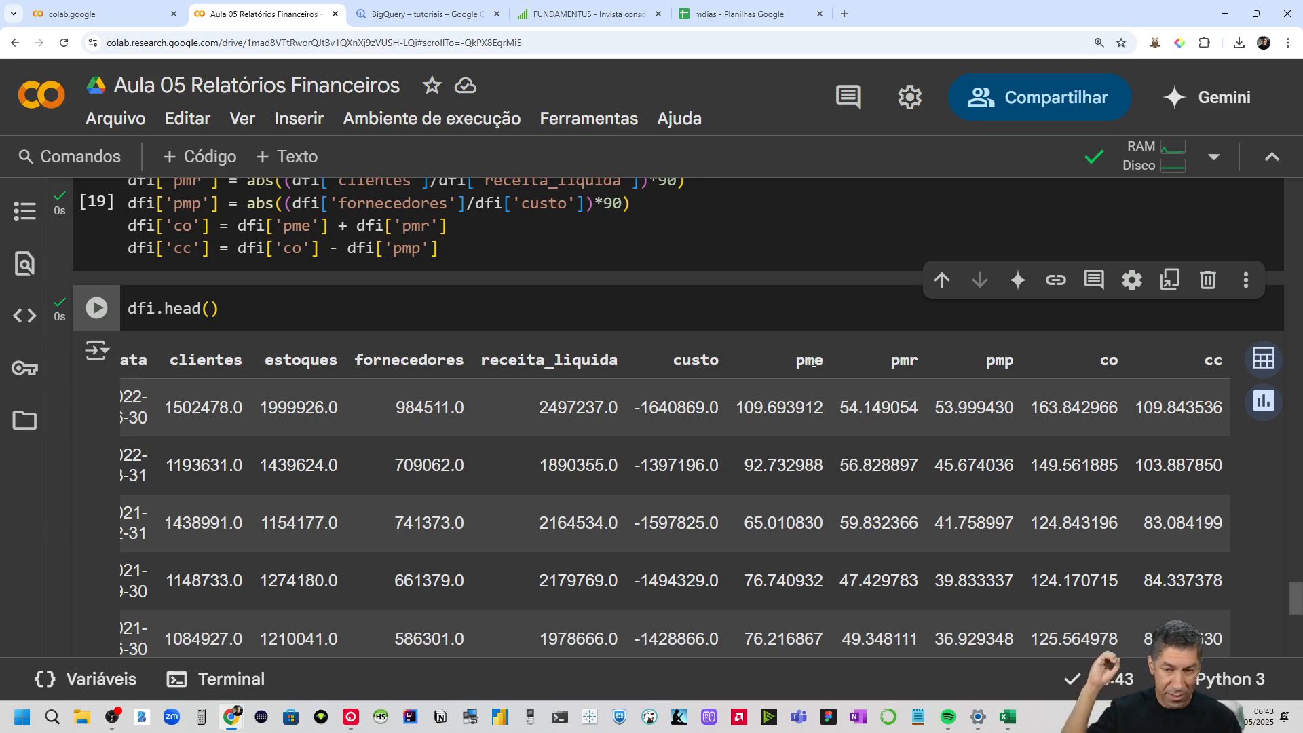
pyautogui.scroll(-2, 591, 479)
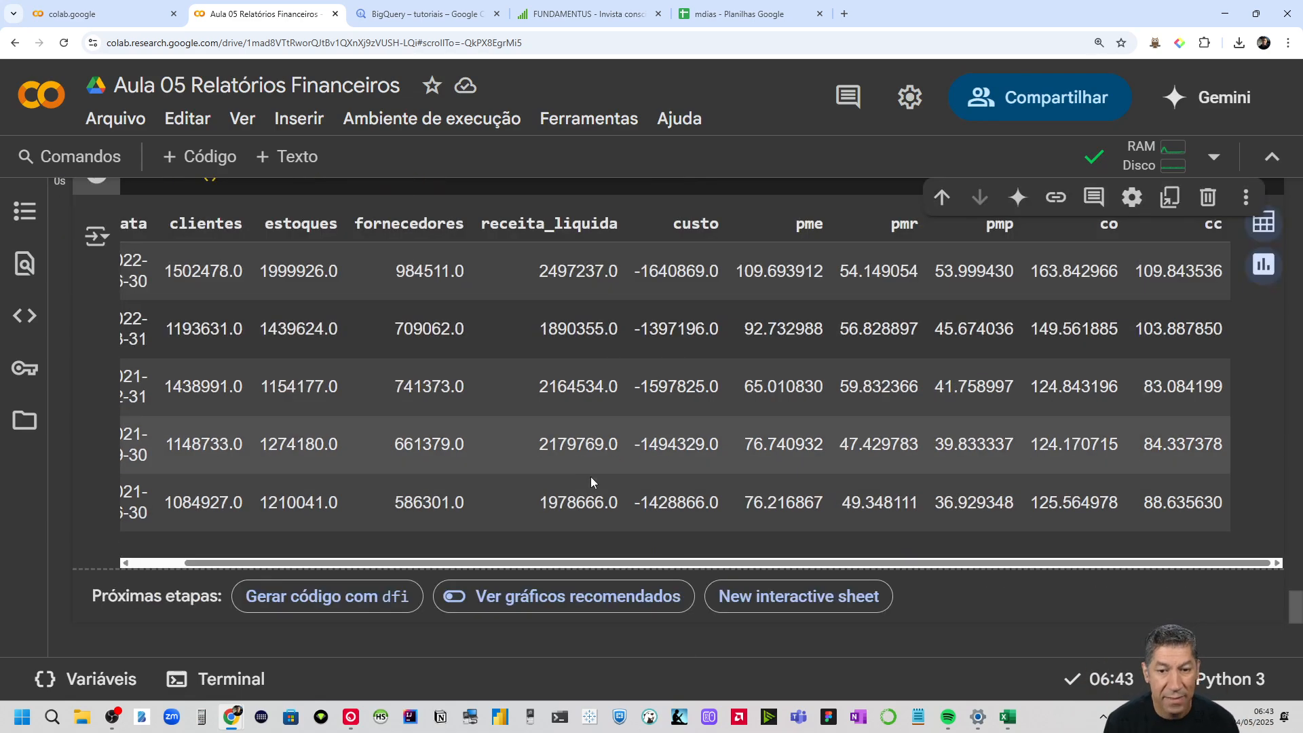
pyautogui.hscroll(-1, 491, 564)
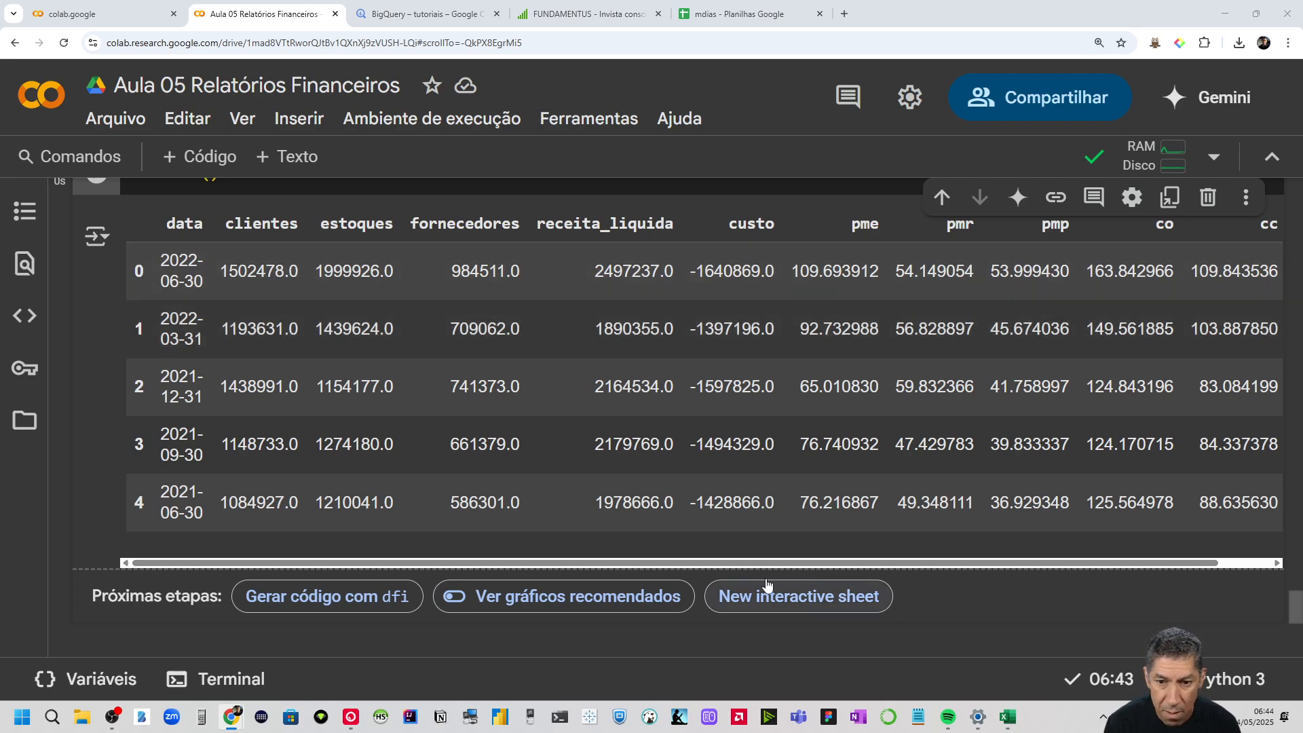
pyautogui.hscroll(1, 987, 569)
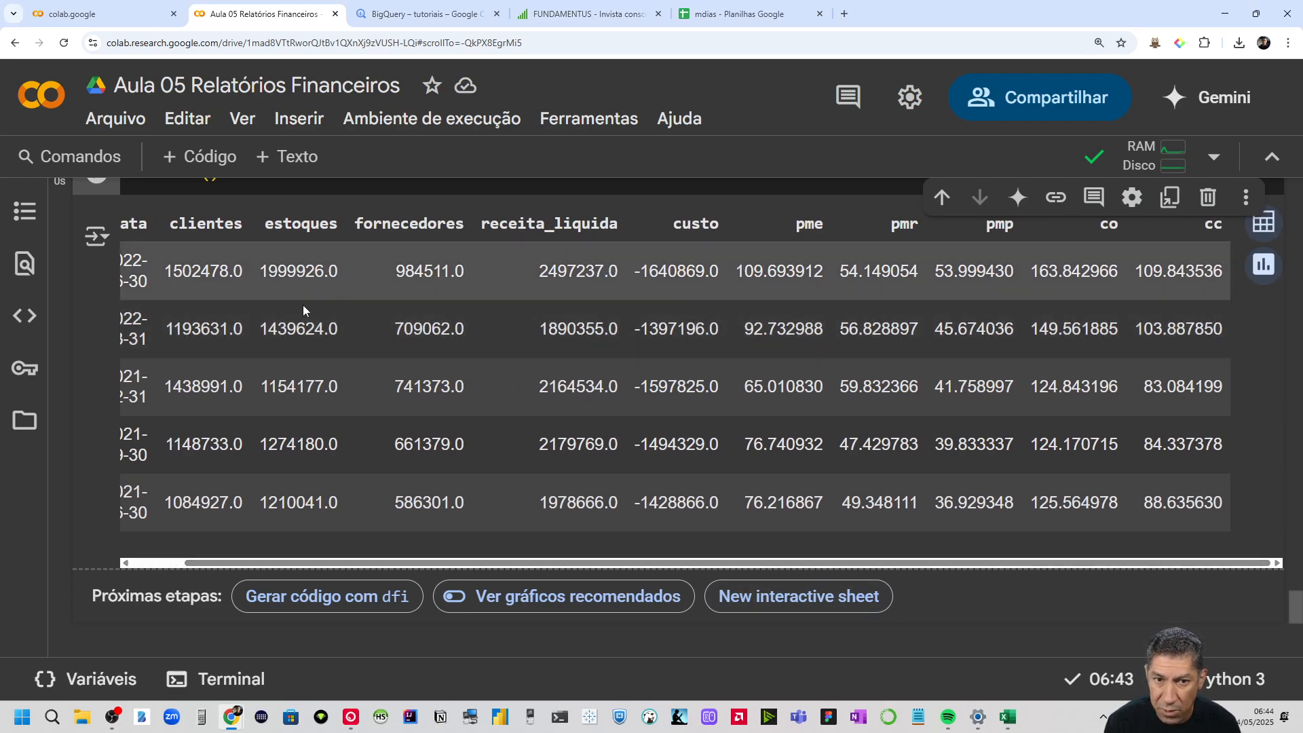
pyautogui.moveTo(657, 570); pyautogui.dragTo(538, 568)
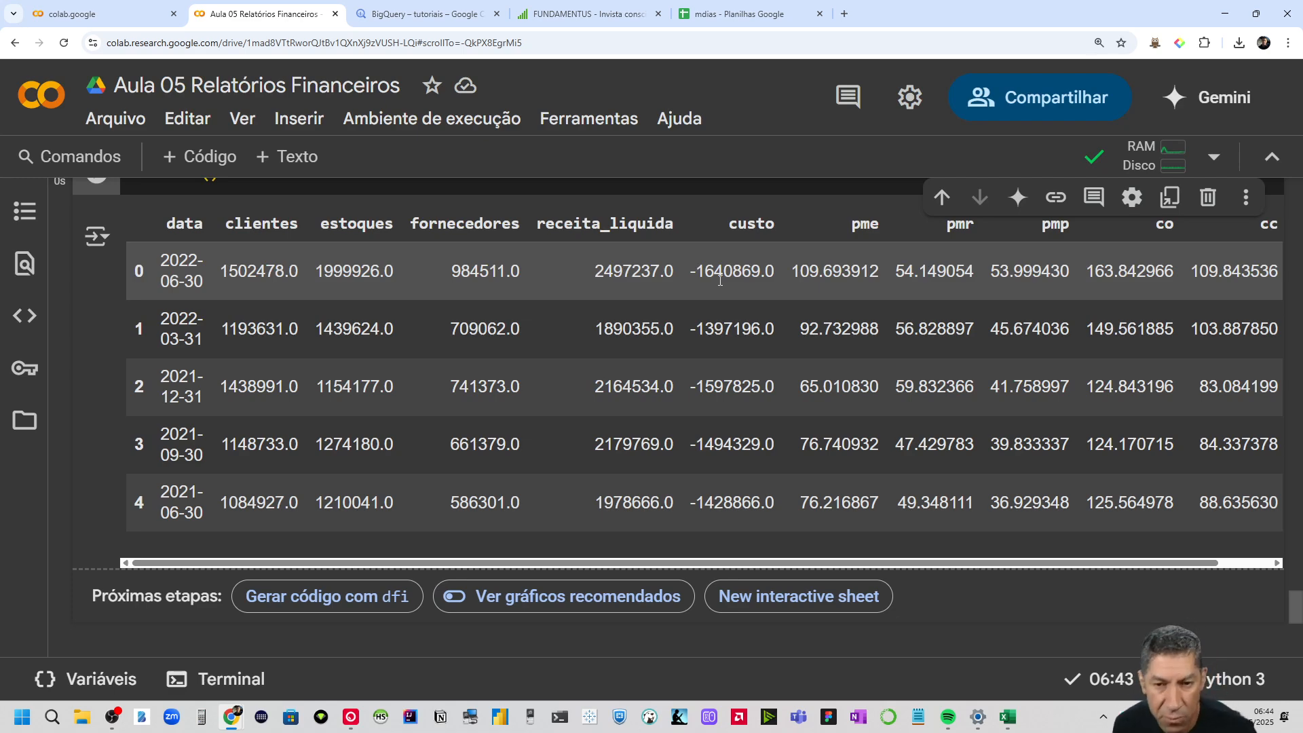
# Add a code cell below the table with dfi['custo'] = abs(dfi['custo']) and run it
pyautogui.scroll(-1, 421, 584)
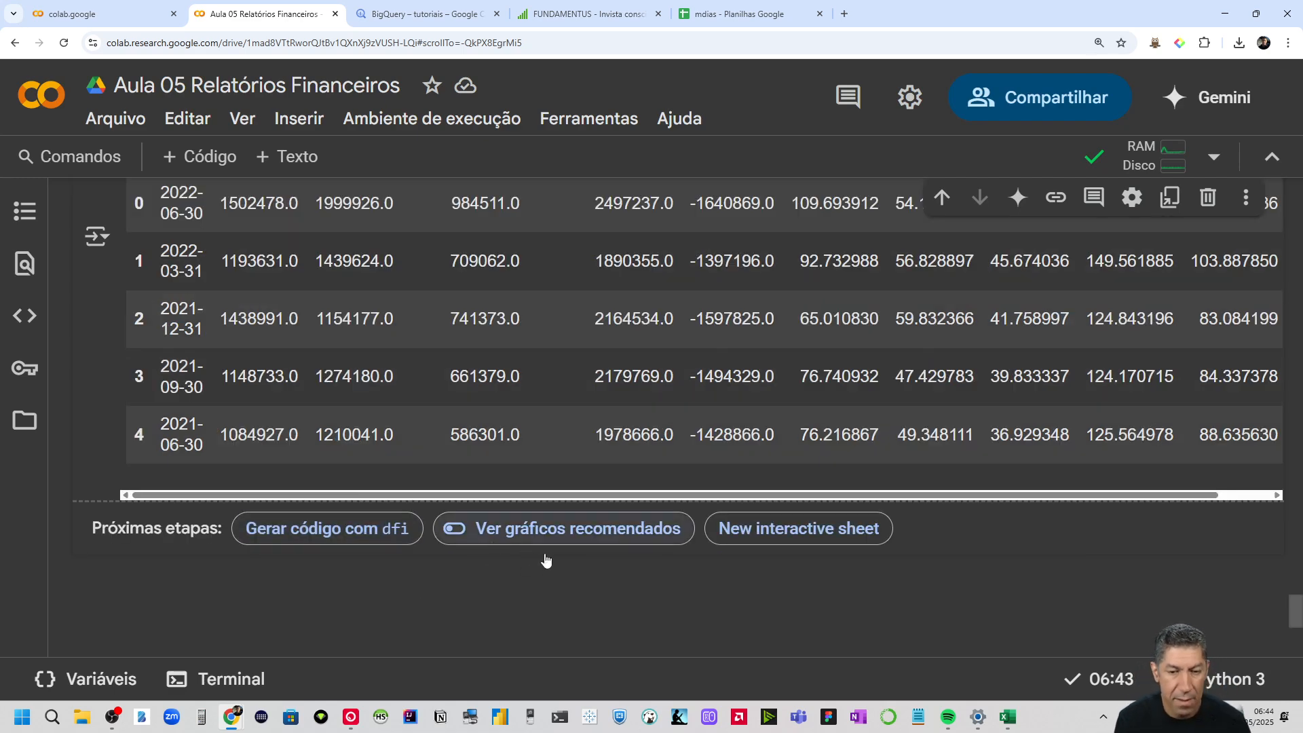
pyautogui.click(611, 567)
pyautogui.write("dfi['custo'] = abs(dfi['custo'])")
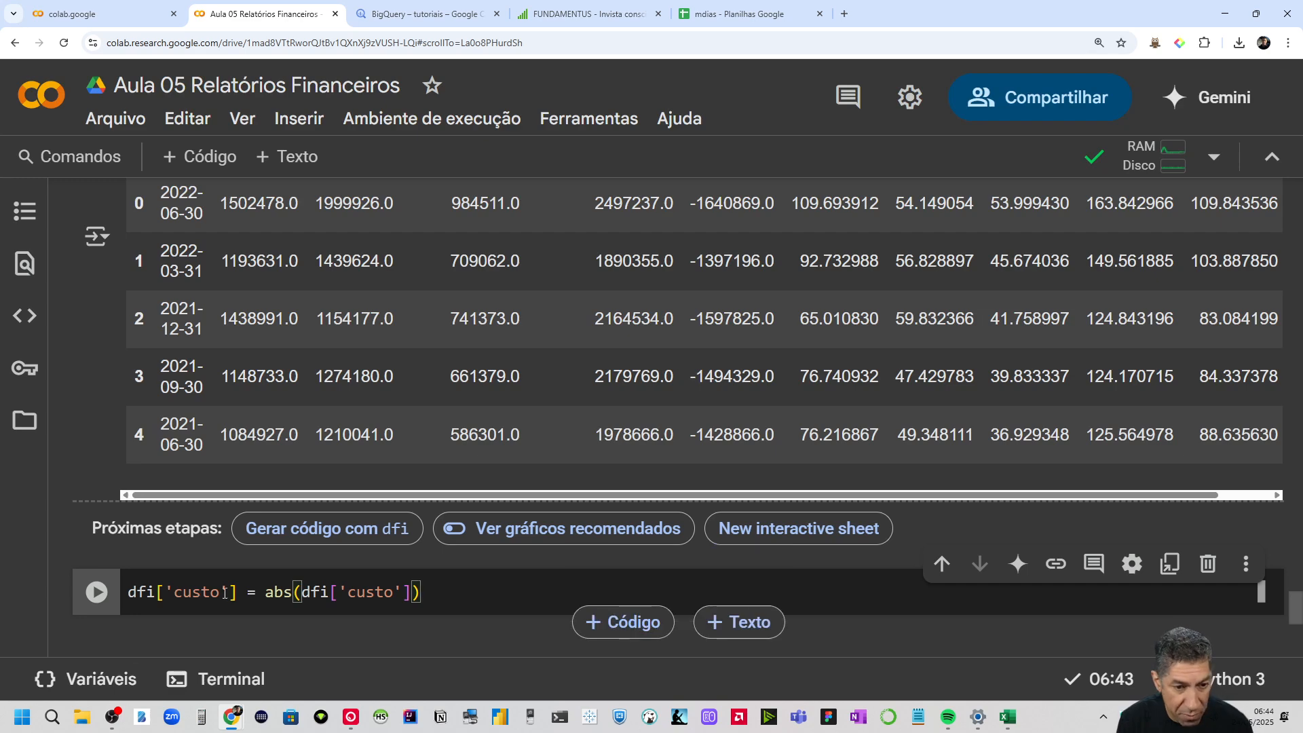
pyautogui.moveTo(234, 592); pyautogui.dragTo(128, 592)
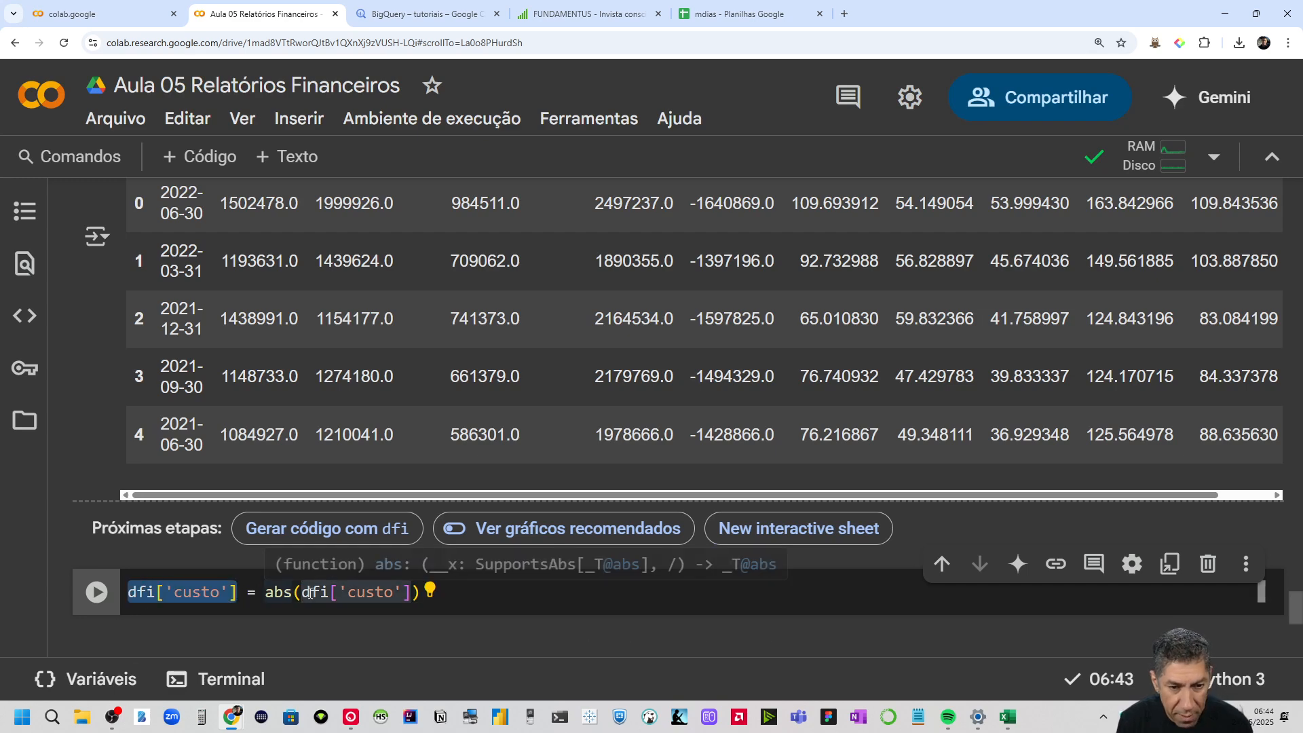
pyautogui.click(104, 602)
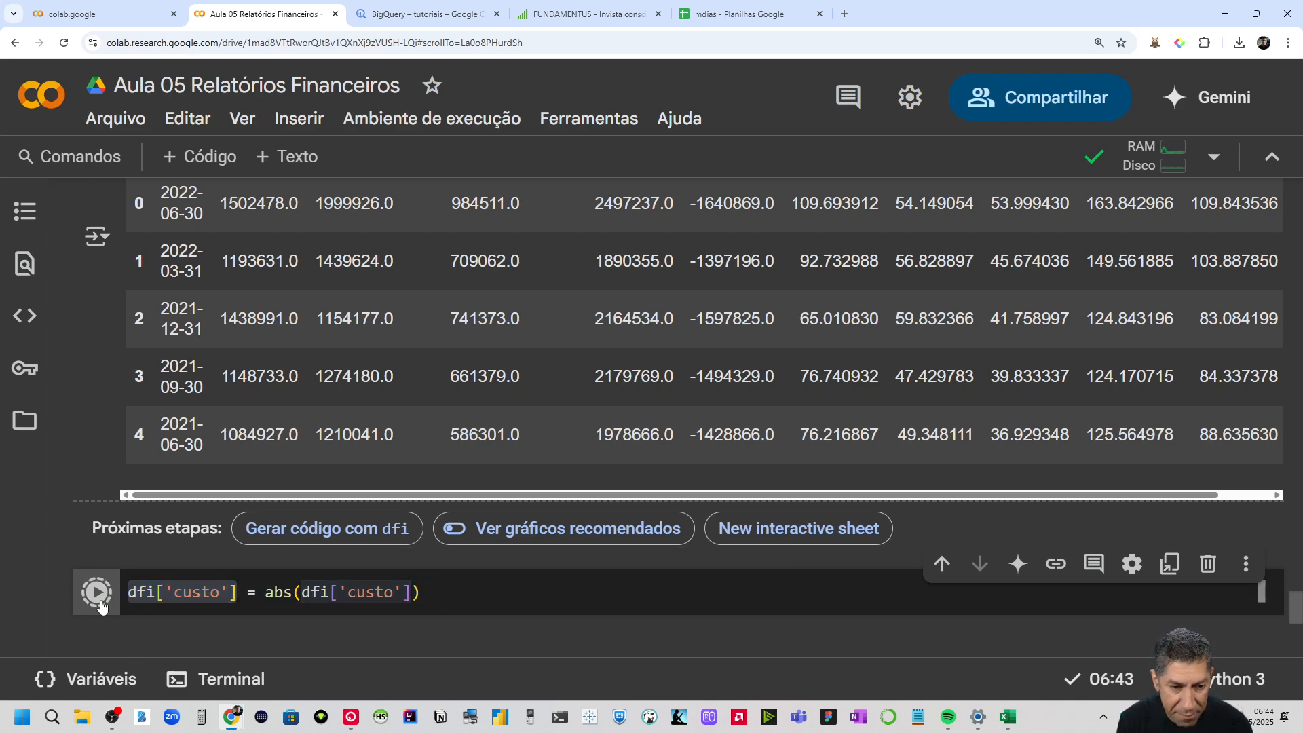
# Copy dfi.head() from the earlier cell into a new code cell below the custo conversion and run it
pyautogui.scroll(4, 313, 441)
pyautogui.moveTo(257, 376); pyautogui.dragTo(59, 379)
pyautogui.hotkey('ctrl', 'c')
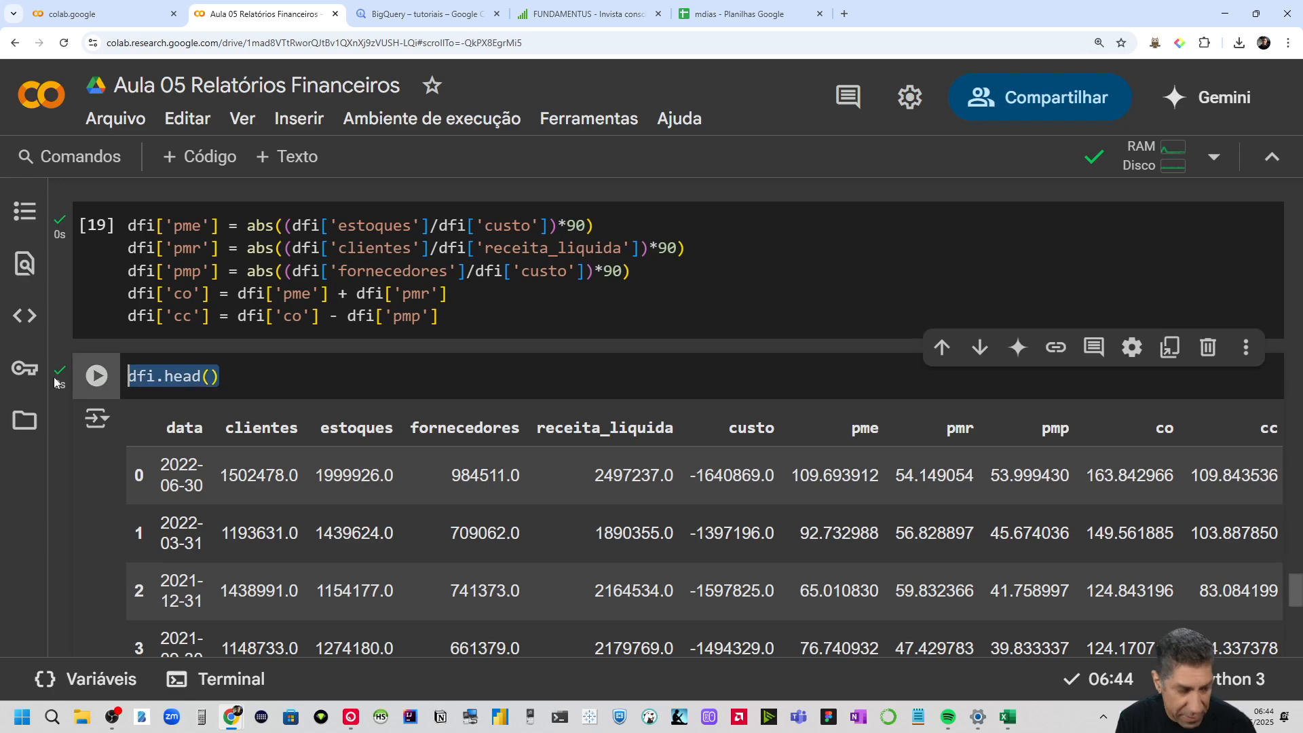
pyautogui.scroll(-5, 231, 530)
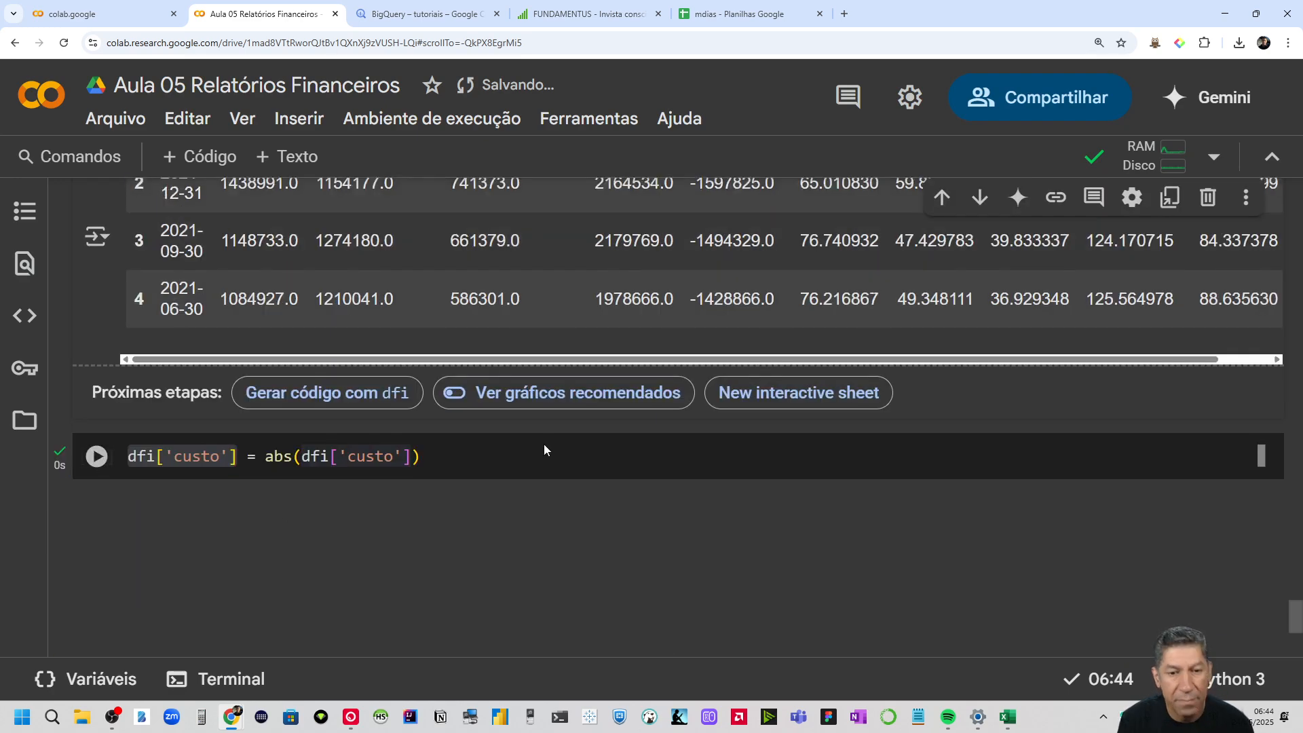
pyautogui.click(587, 487)
pyautogui.hotkey('ctrl', 'v')
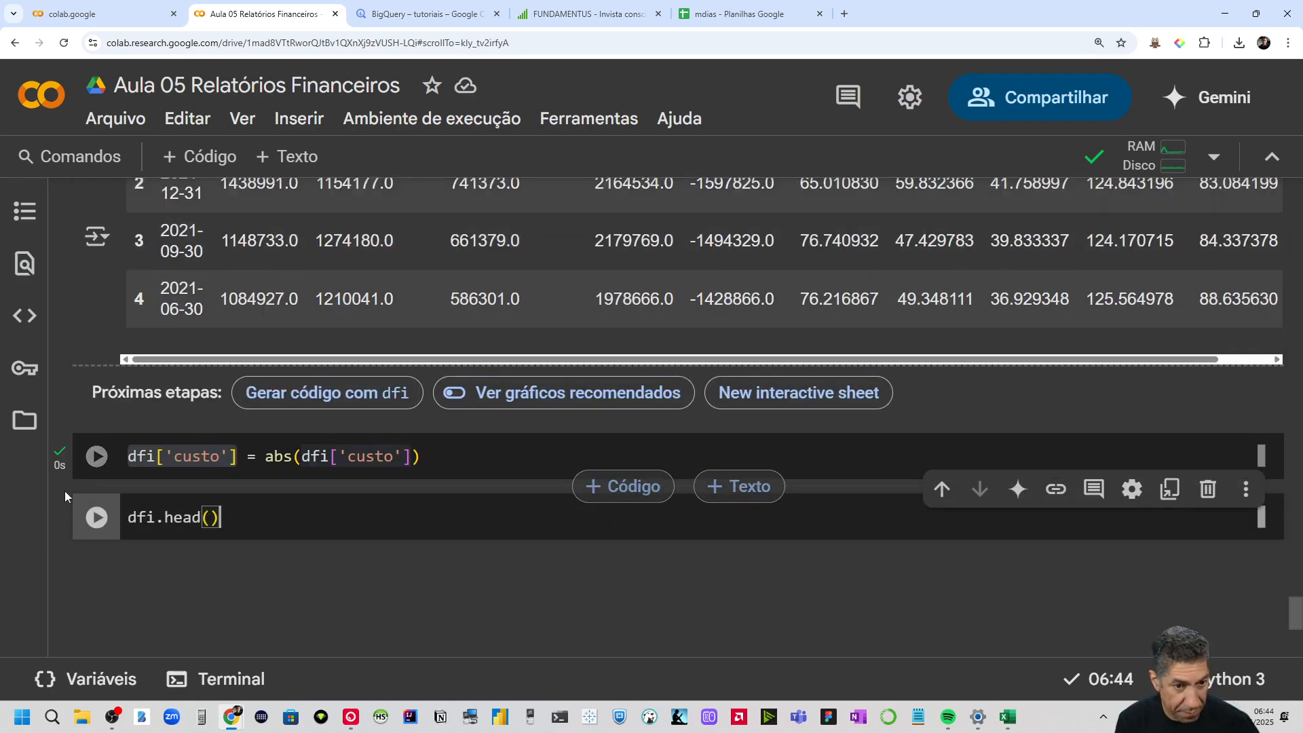
pyautogui.hotkey('ctrl', 'Return')
# Check the custo column and the decimal places of the first pme value in the new dfi.head() table
pyautogui.scroll(-1, 276, 573)
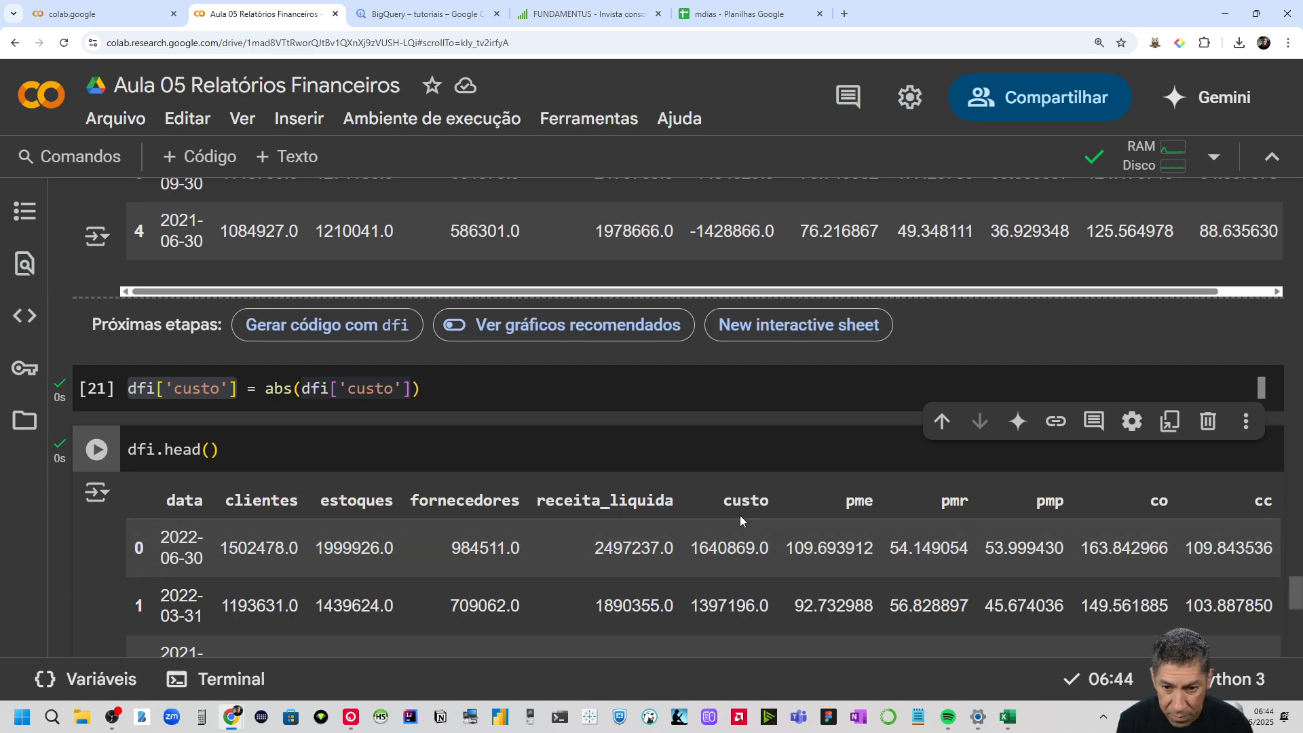
pyautogui.scroll(-1, 705, 495)
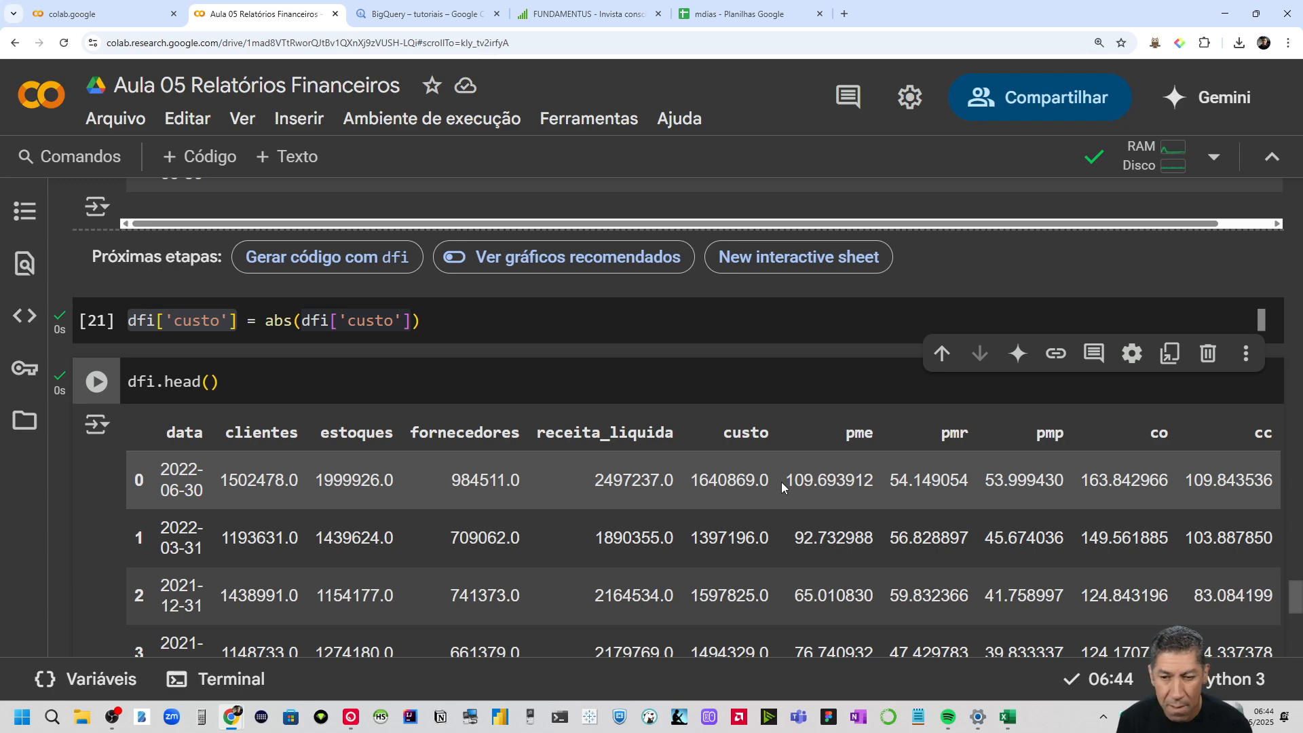
pyautogui.moveTo(785, 483); pyautogui.dragTo(855, 498)
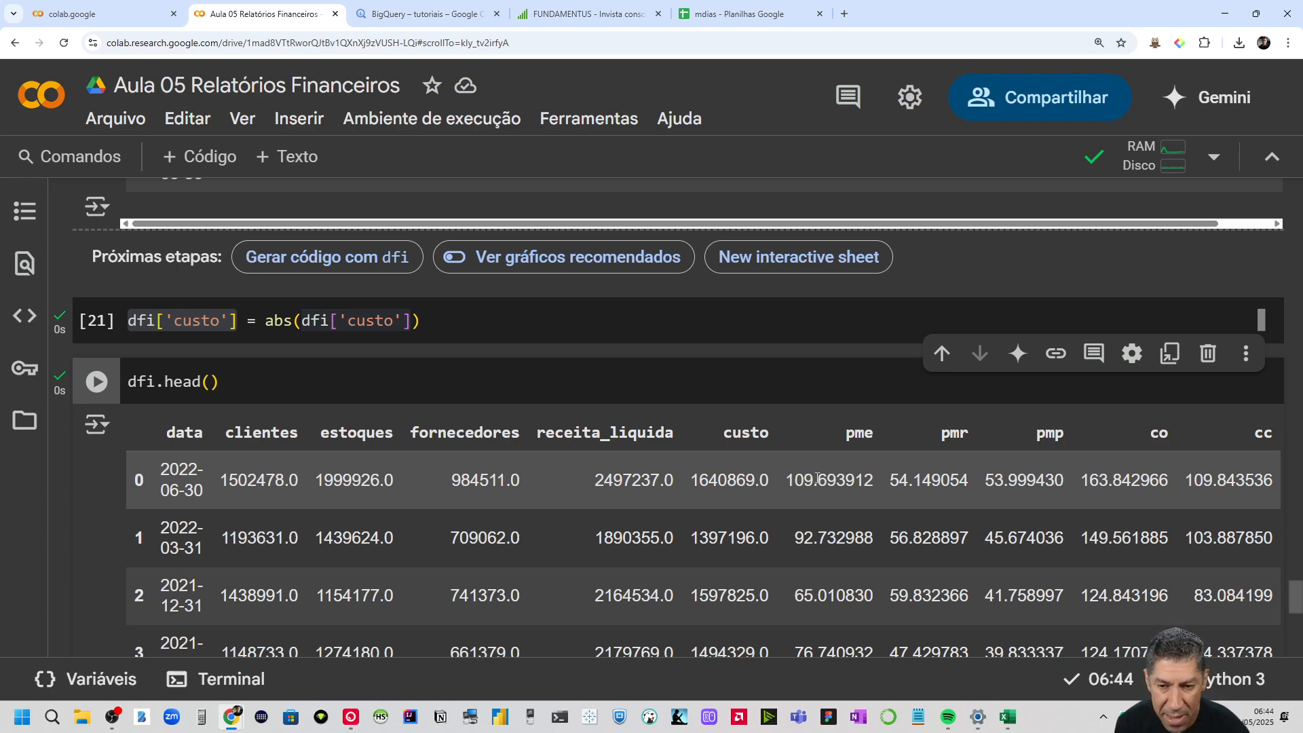
pyautogui.moveTo(821, 480); pyautogui.dragTo(890, 490)
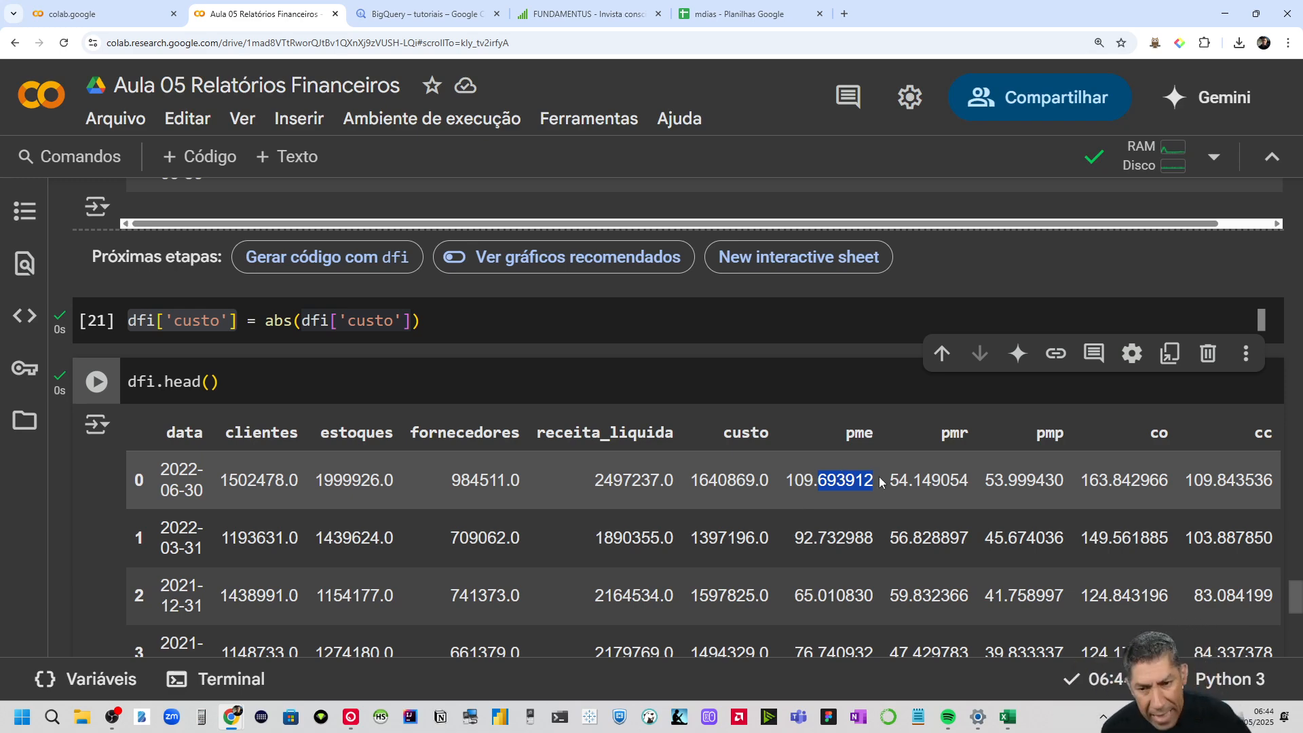
pyautogui.click(848, 480)
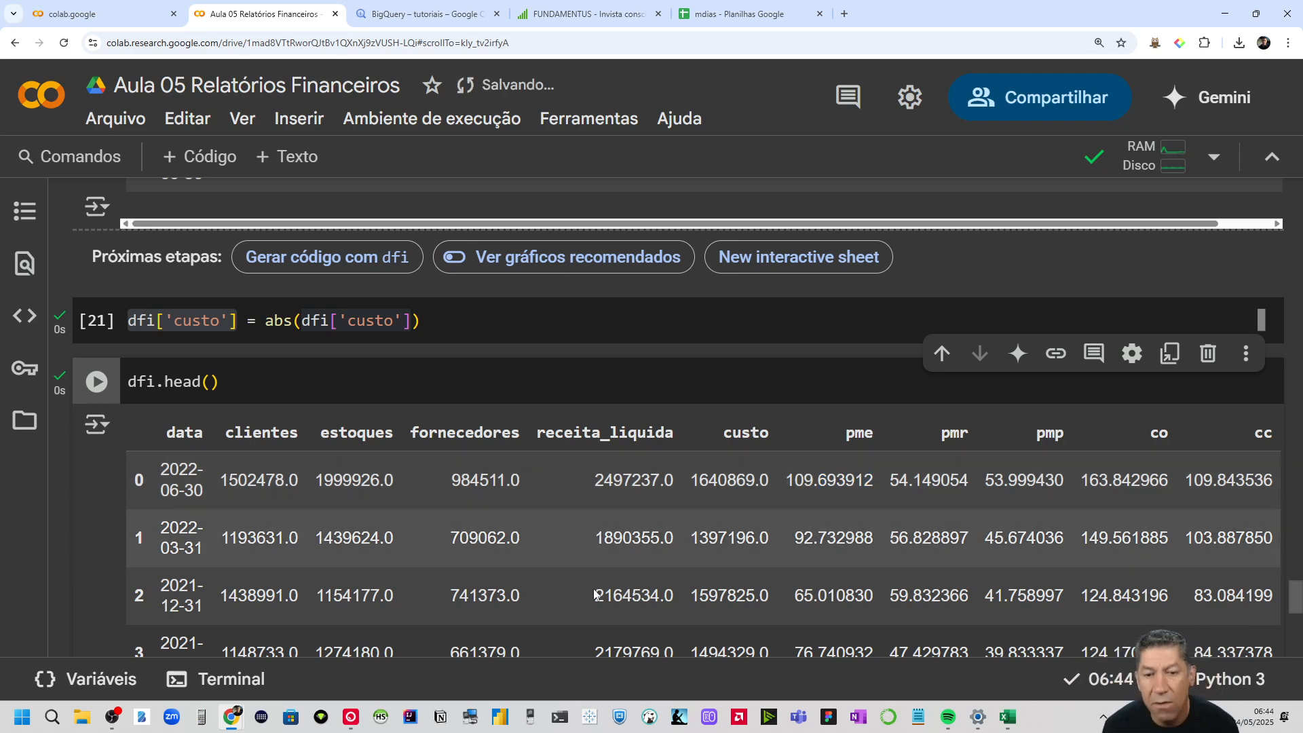
pyautogui.scroll(-3, 400, 597)
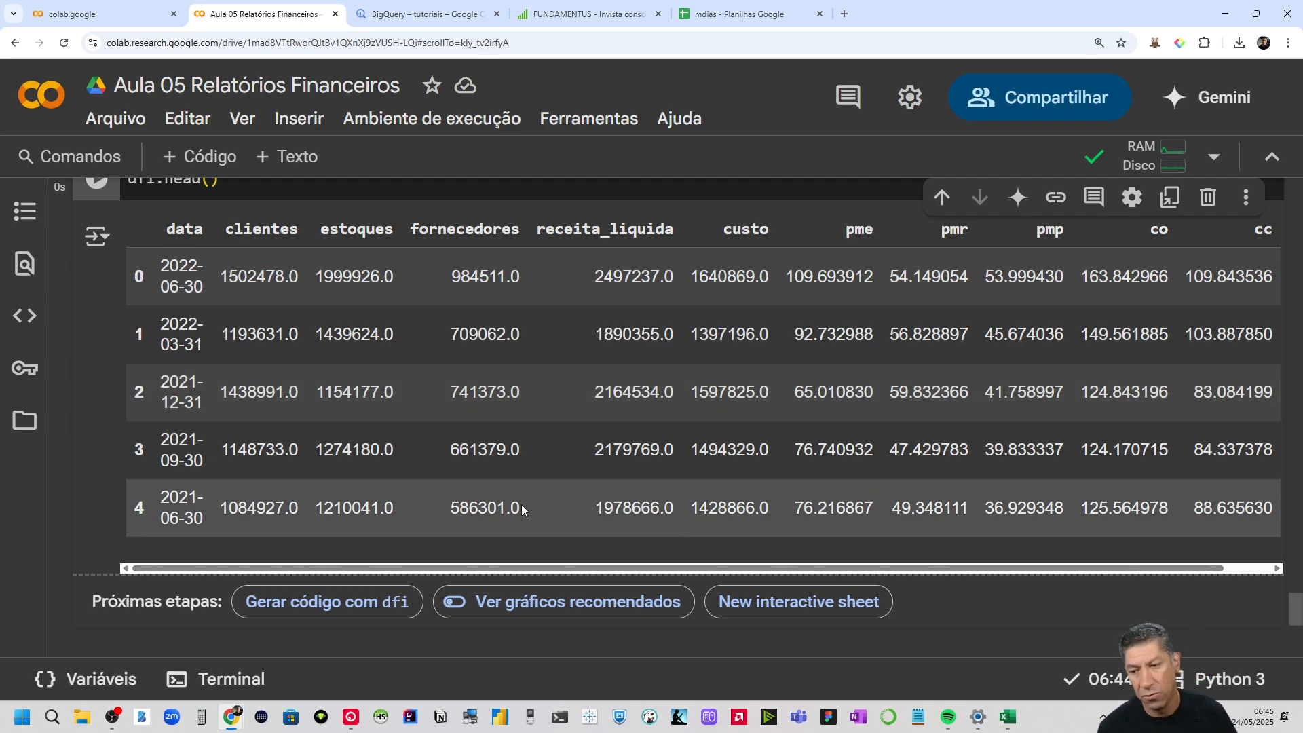
pyautogui.scroll(2, 392, 368)
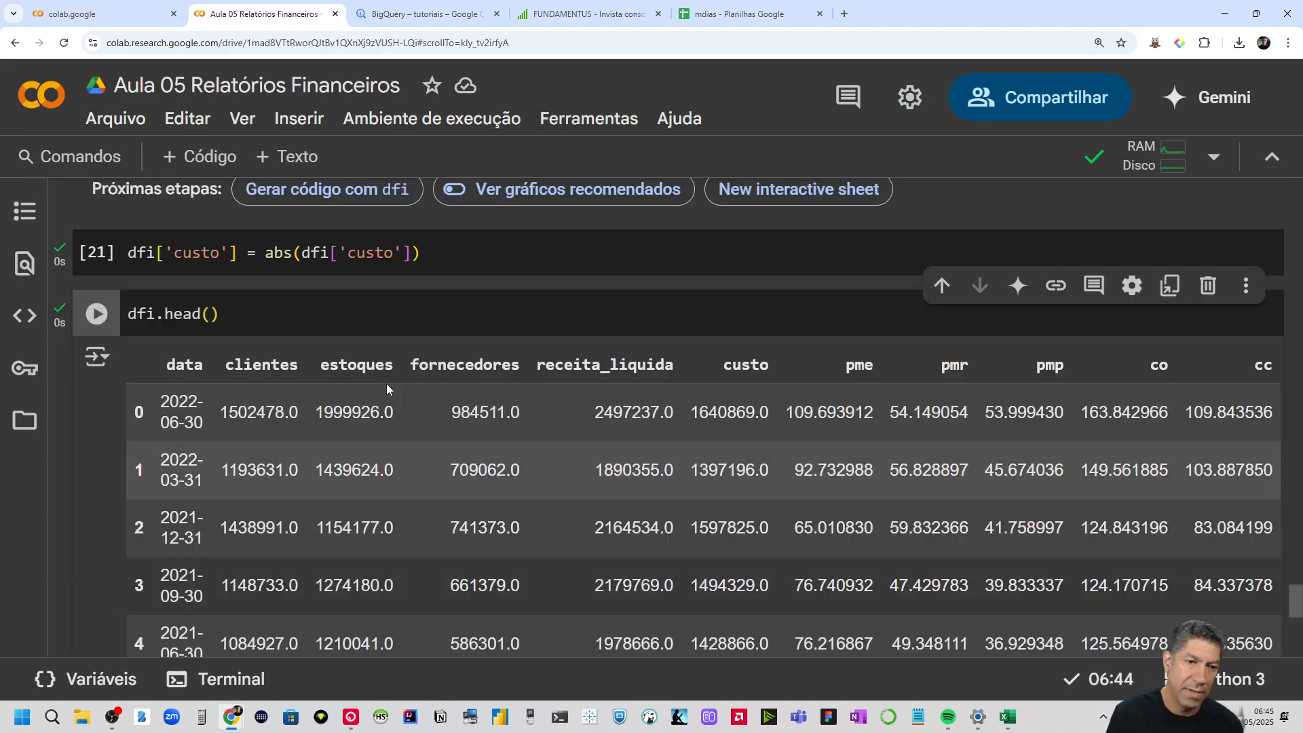
pyautogui.scroll(-3, 386, 384)
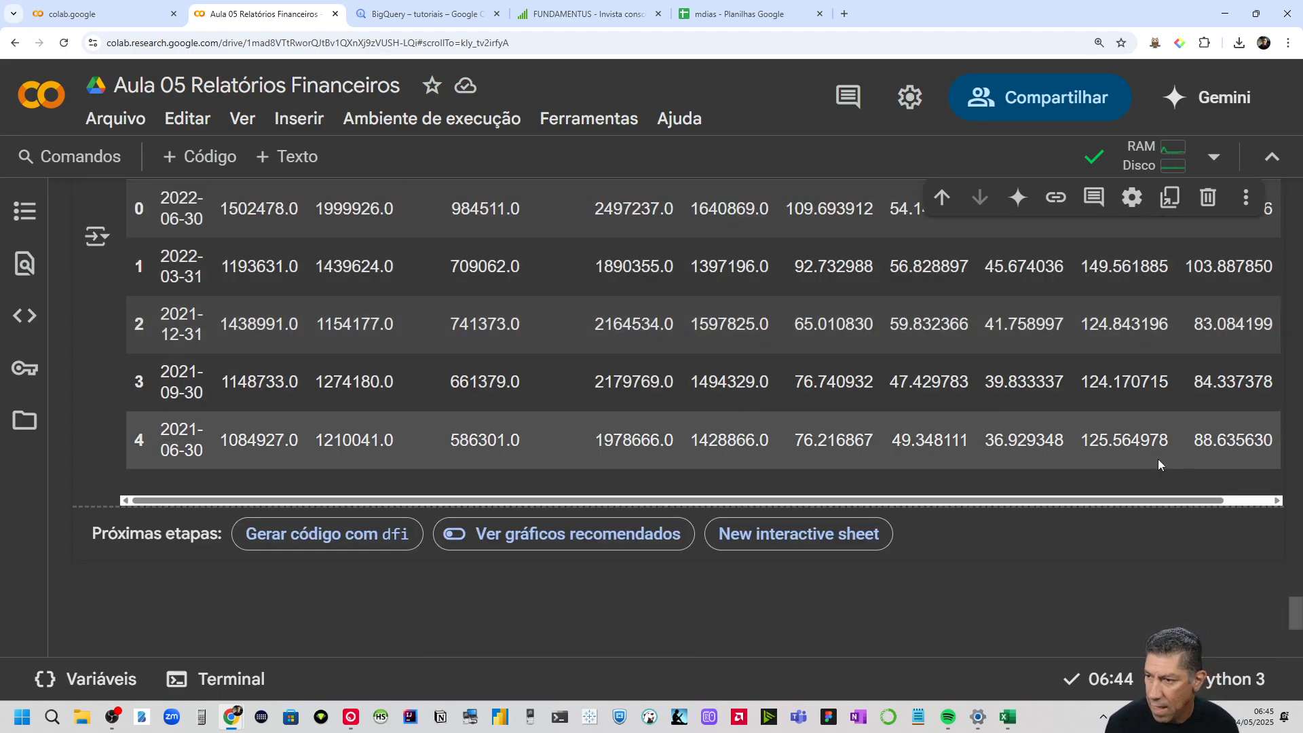
pyautogui.scroll(-1, 611, 380)
pyautogui.scroll(3, 166, 334)
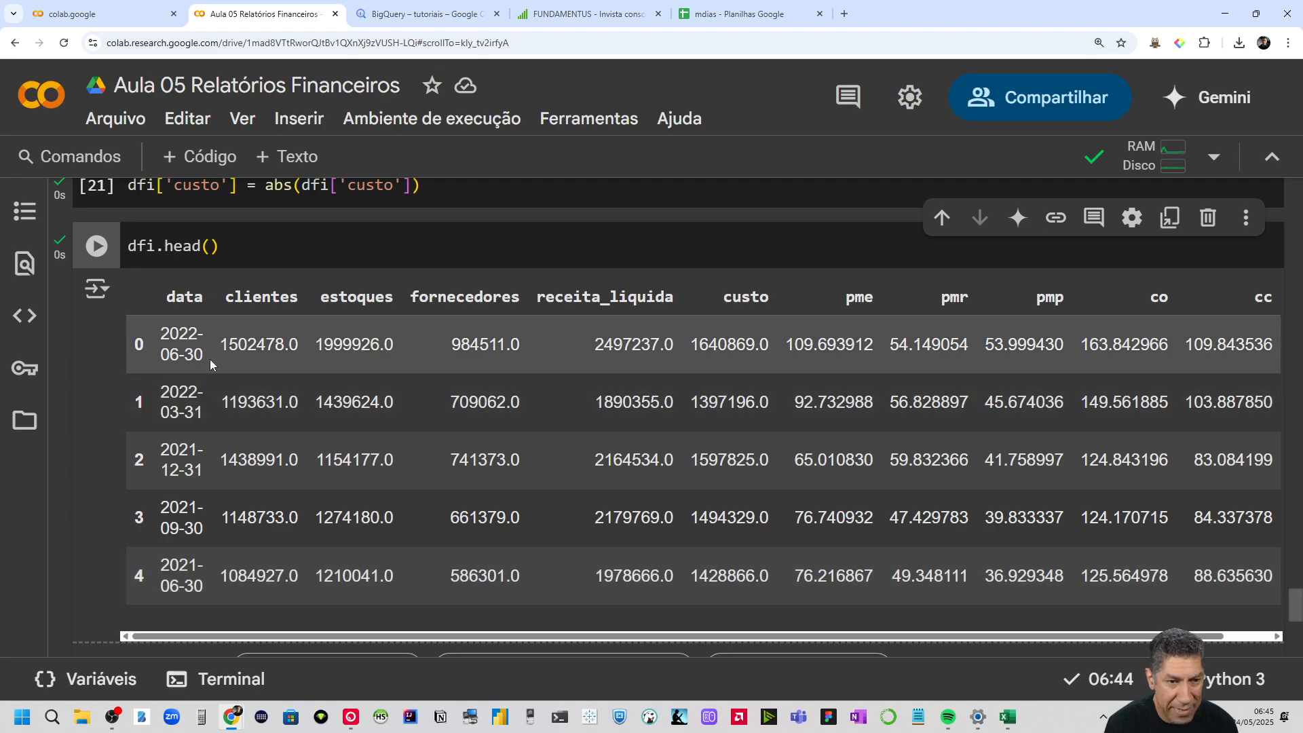
# Copy dfi.info() from the earlier cell into a new code cell below the last dfi.head() table and run it
pyautogui.scroll(1, 213, 368)
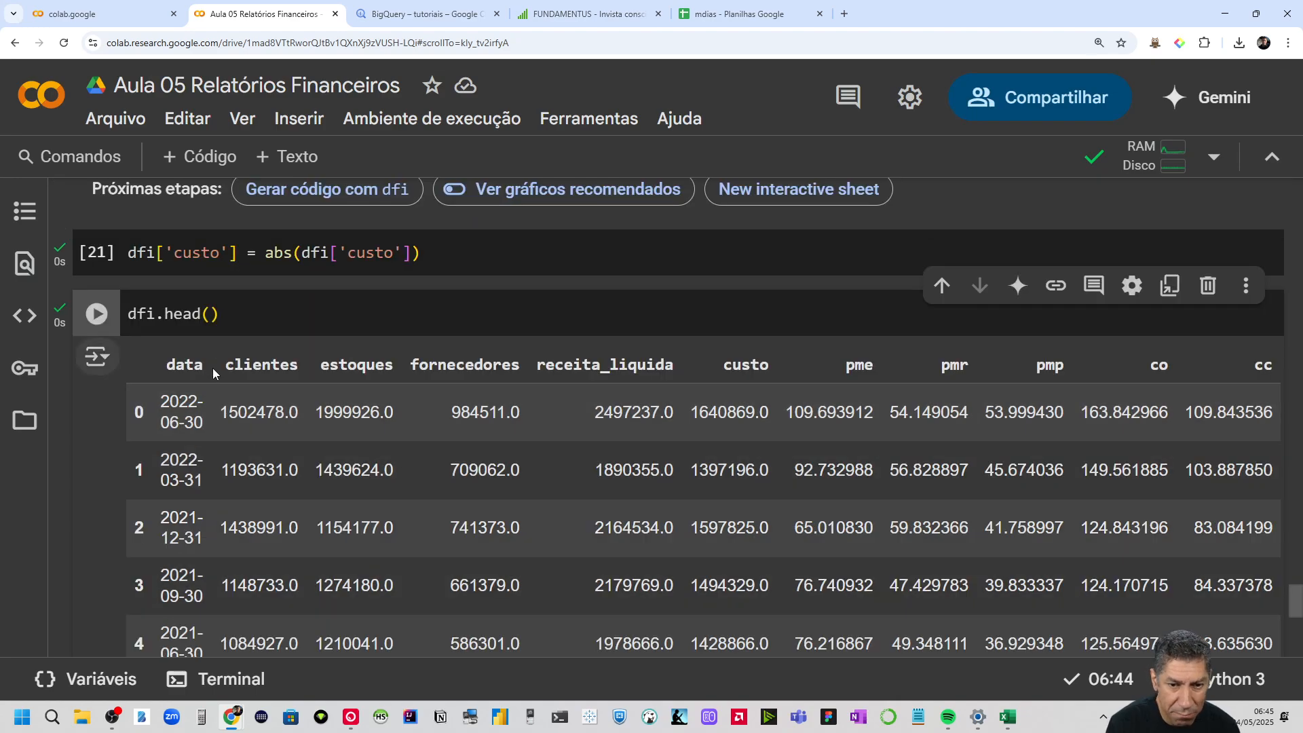
pyautogui.scroll(4, 213, 368)
pyautogui.scroll(5, 213, 336)
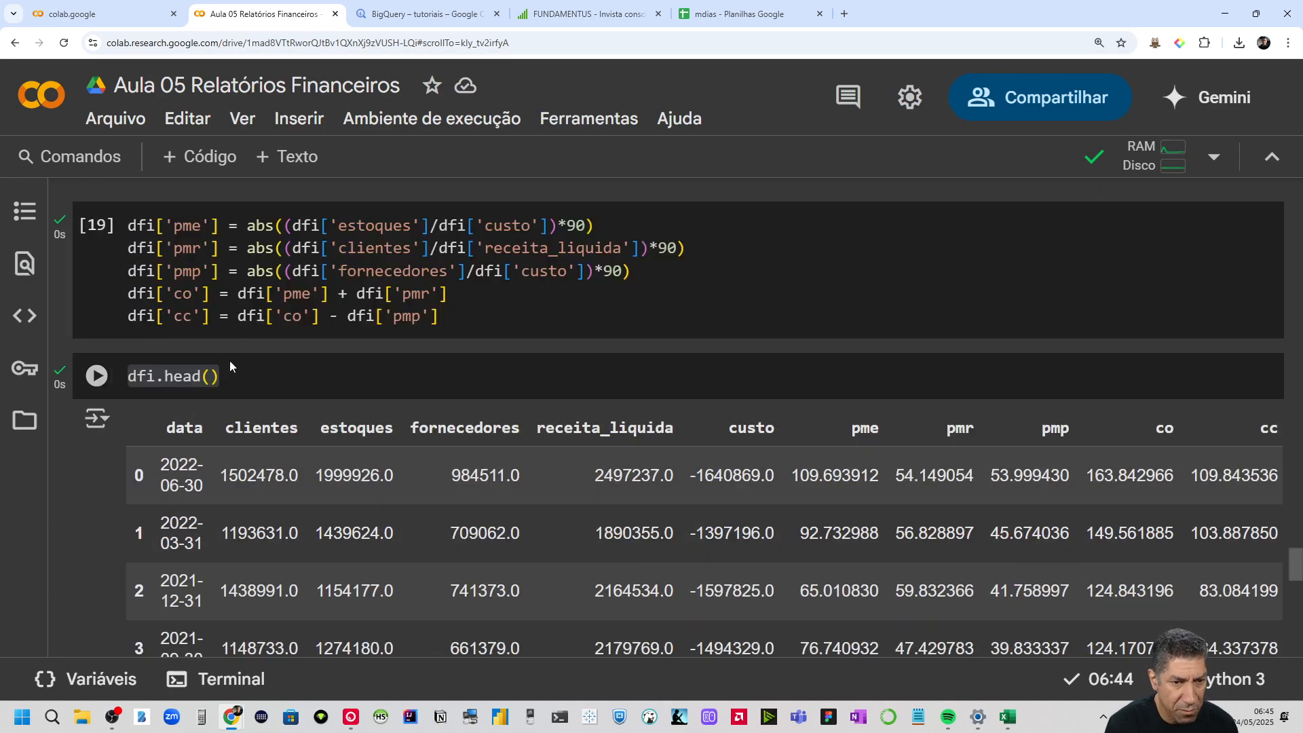
pyautogui.scroll(10, 231, 363)
pyautogui.click(156, 415)
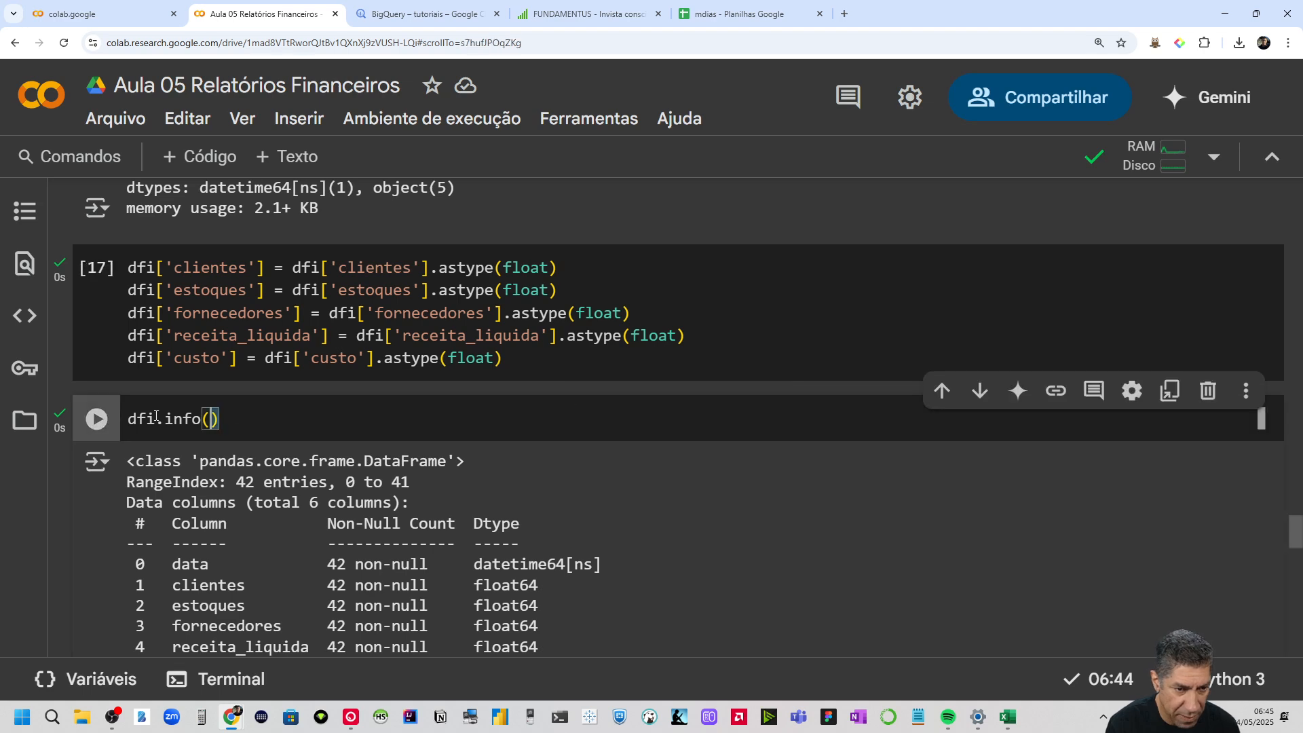
pyautogui.tripleClick(156, 415)
pyautogui.hotkey('ctrl', 'c')
pyautogui.scroll(-9, 364, 511)
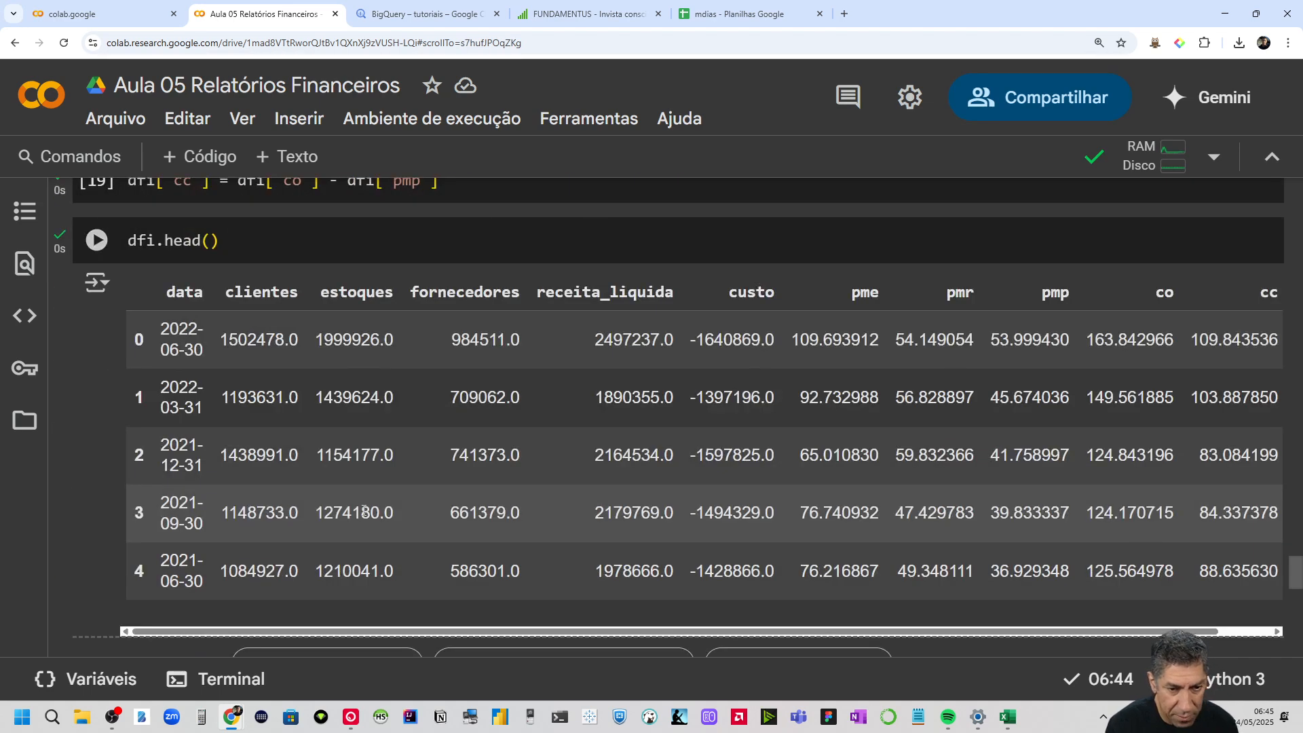
pyautogui.scroll(-10, 365, 511)
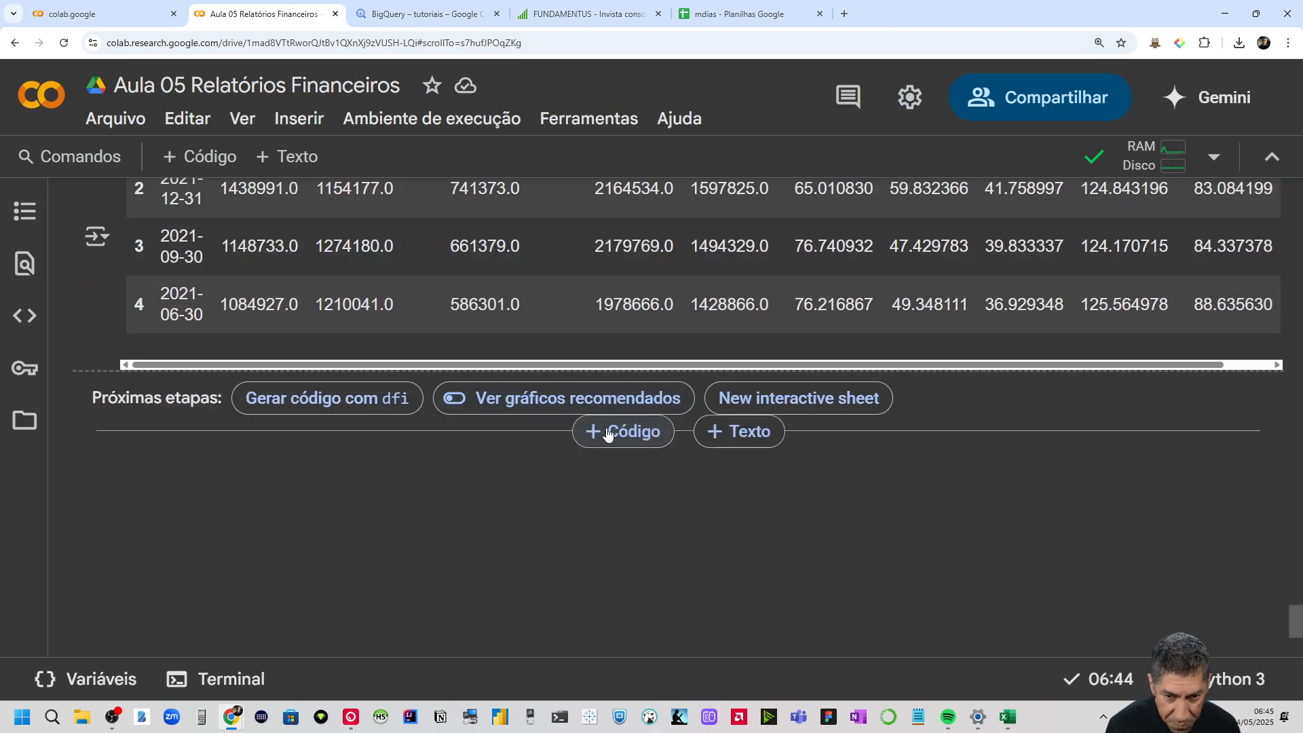
pyautogui.click(608, 434)
pyautogui.hotkey('ctrl', 'v')
pyautogui.hotkey('ctrl', 'Return')
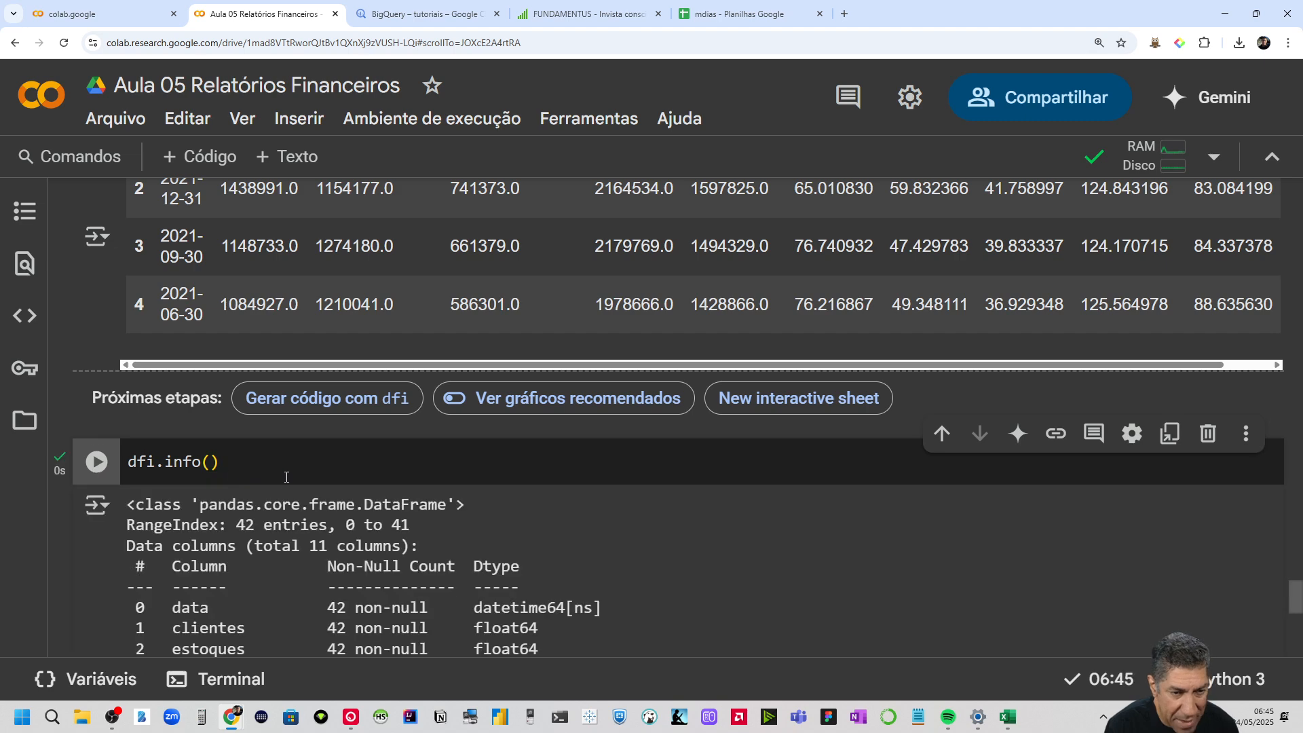
# Examine the data types of the columns from data to cc in the new dfi.info() output, then return to the dfi.head() table
pyautogui.scroll(-4, 650, 537)
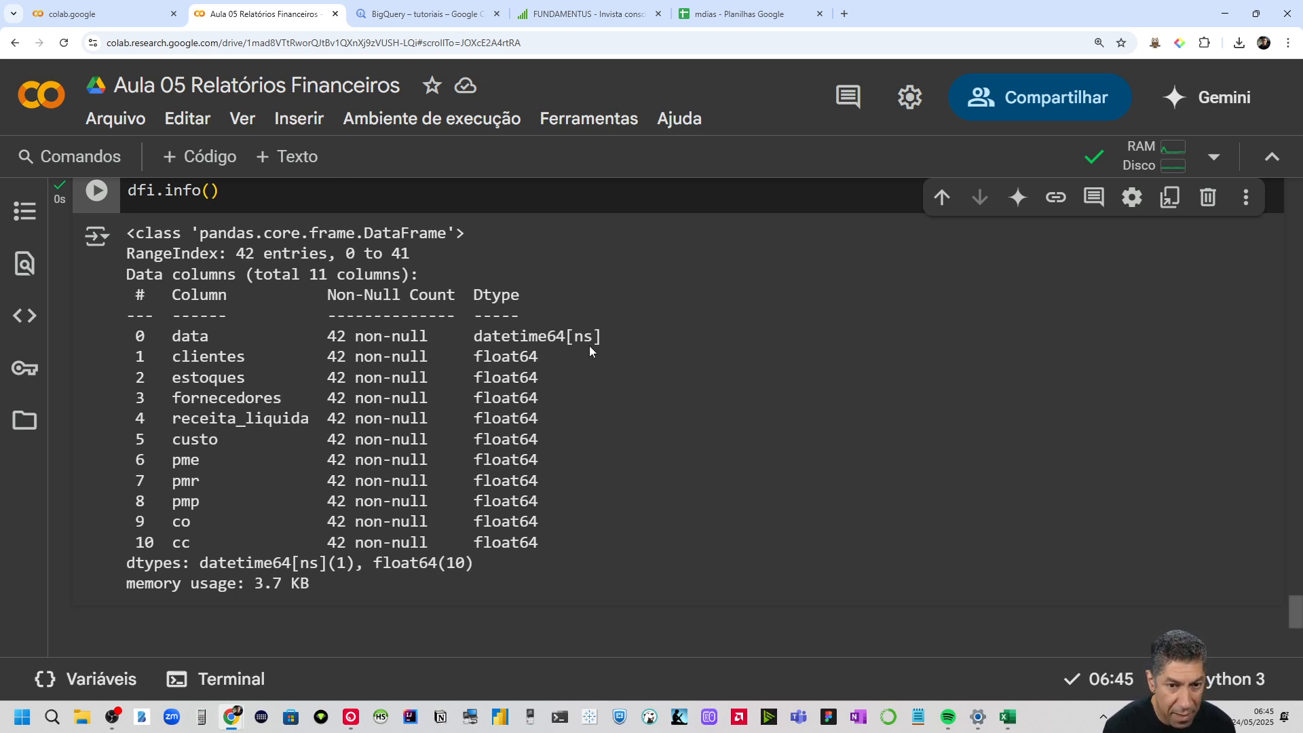
pyautogui.moveTo(605, 338); pyautogui.dragTo(109, 346)
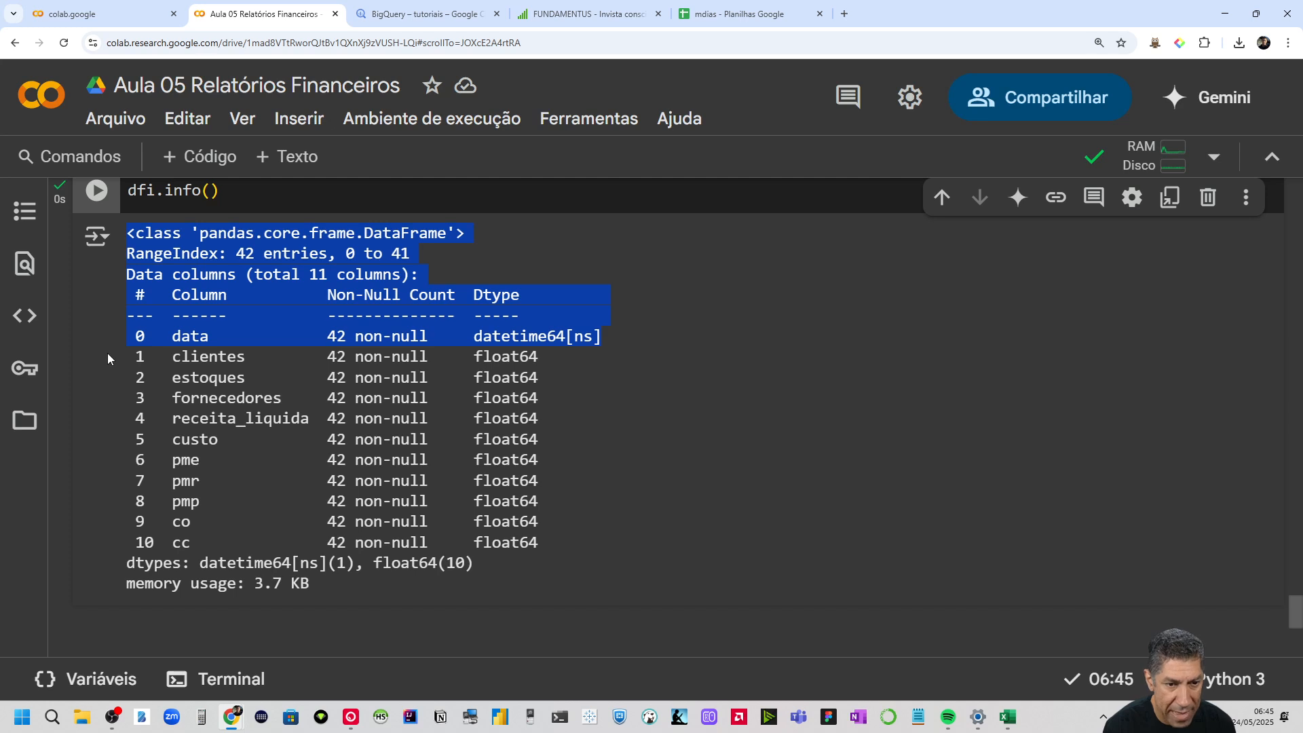
pyautogui.moveTo(555, 361); pyautogui.dragTo(126, 383)
pyautogui.moveTo(580, 533); pyautogui.dragTo(134, 335)
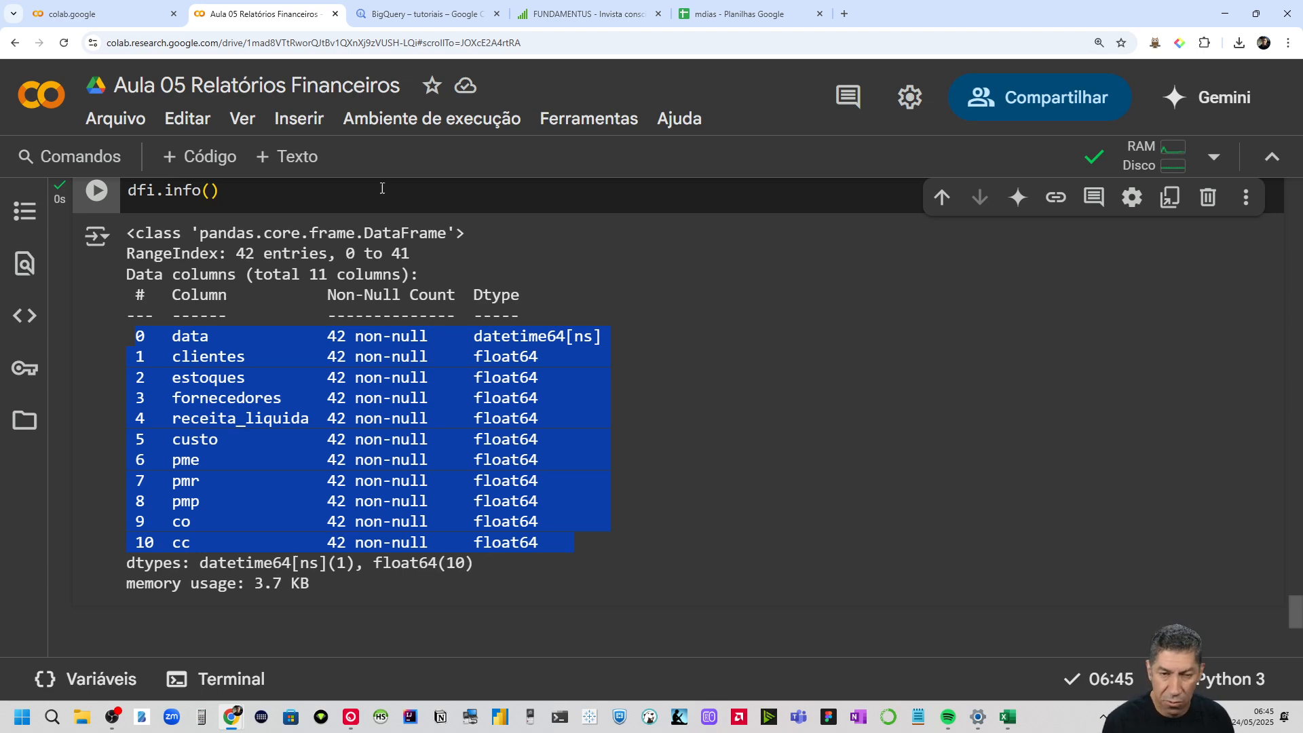
pyautogui.scroll(8, 663, 262)
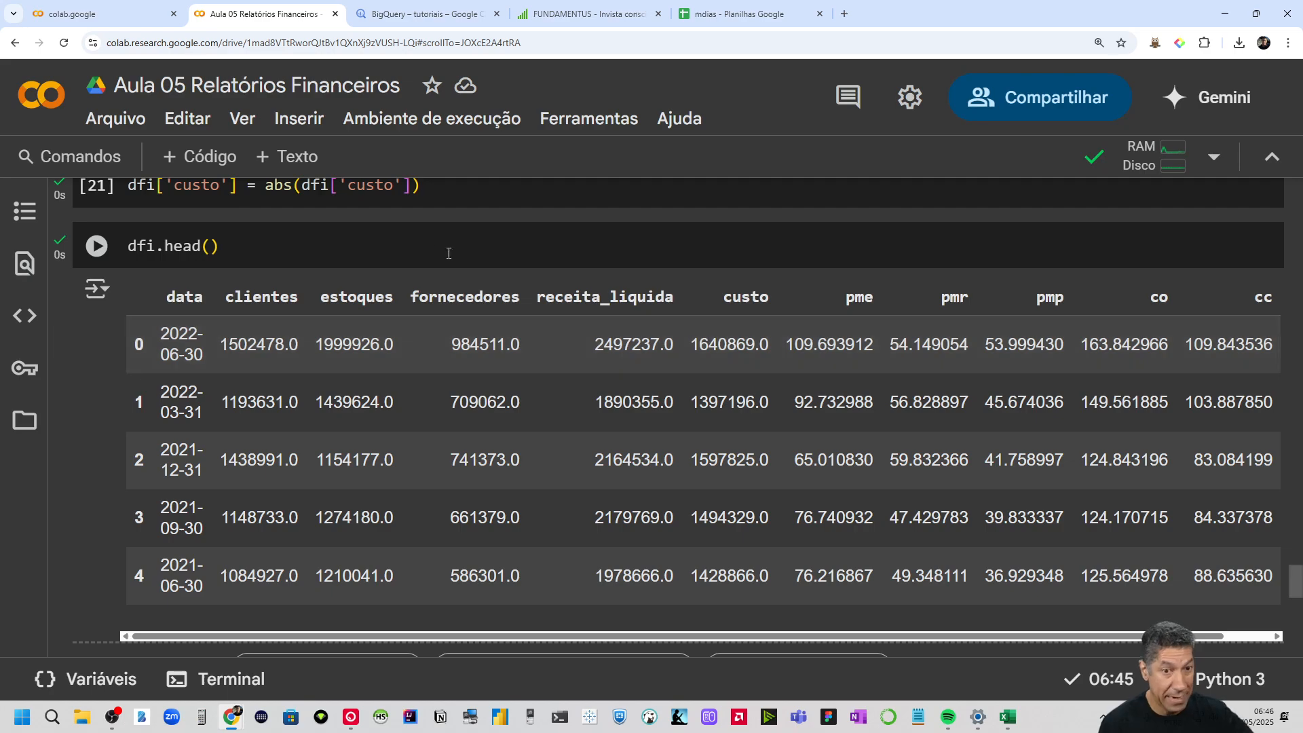
# Review the notebook from the imports through the balance sheet and income statement tables to the dfi column types
pyautogui.scroll(10, 421, 295)
pyautogui.scroll(15, 424, 313)
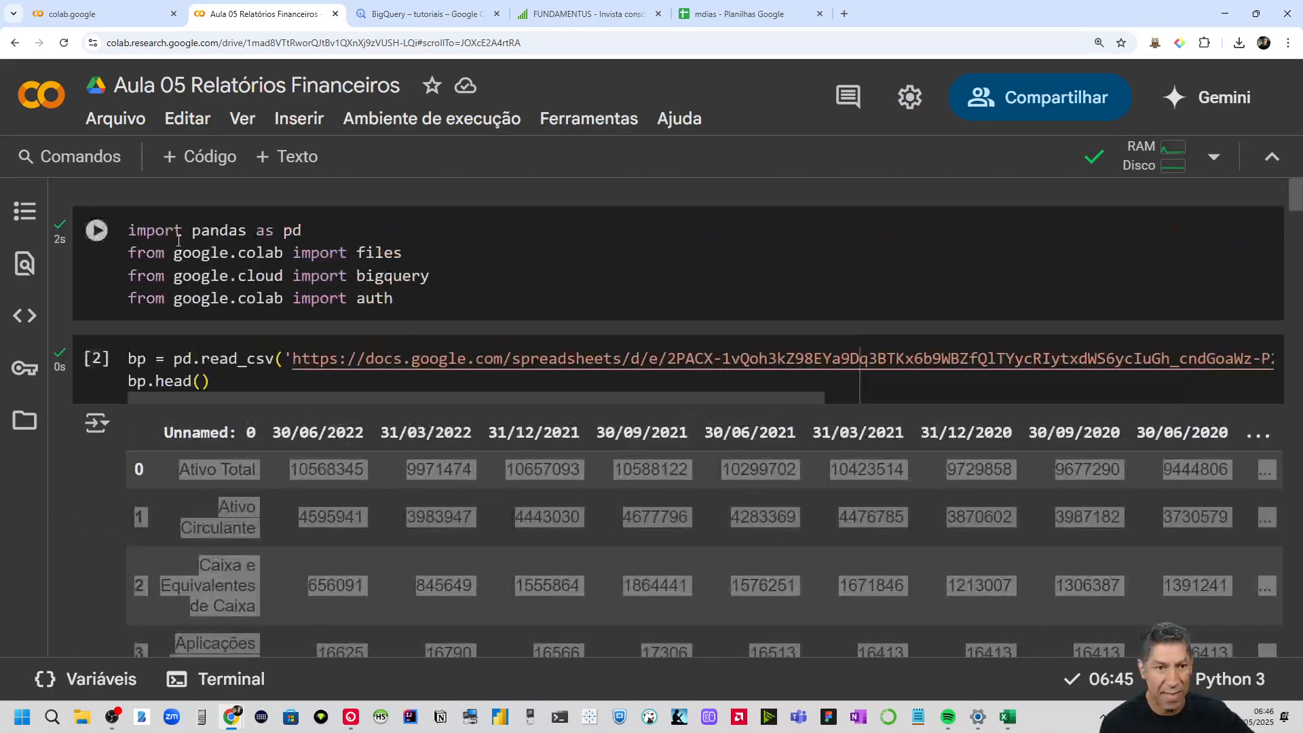
pyautogui.scroll(-5, 223, 401)
pyautogui.scroll(-7, 217, 398)
pyautogui.scroll(5, 215, 373)
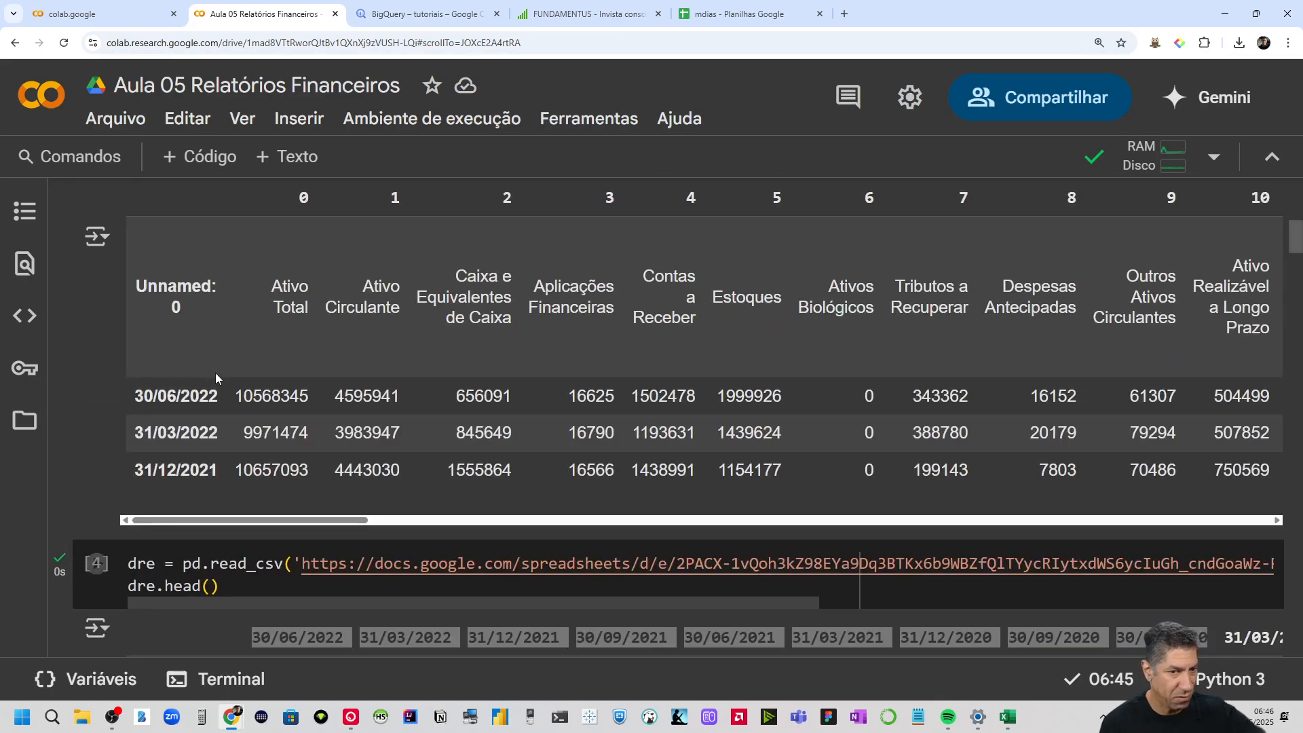
pyautogui.scroll(-6, 267, 404)
pyautogui.scroll(-9, 267, 404)
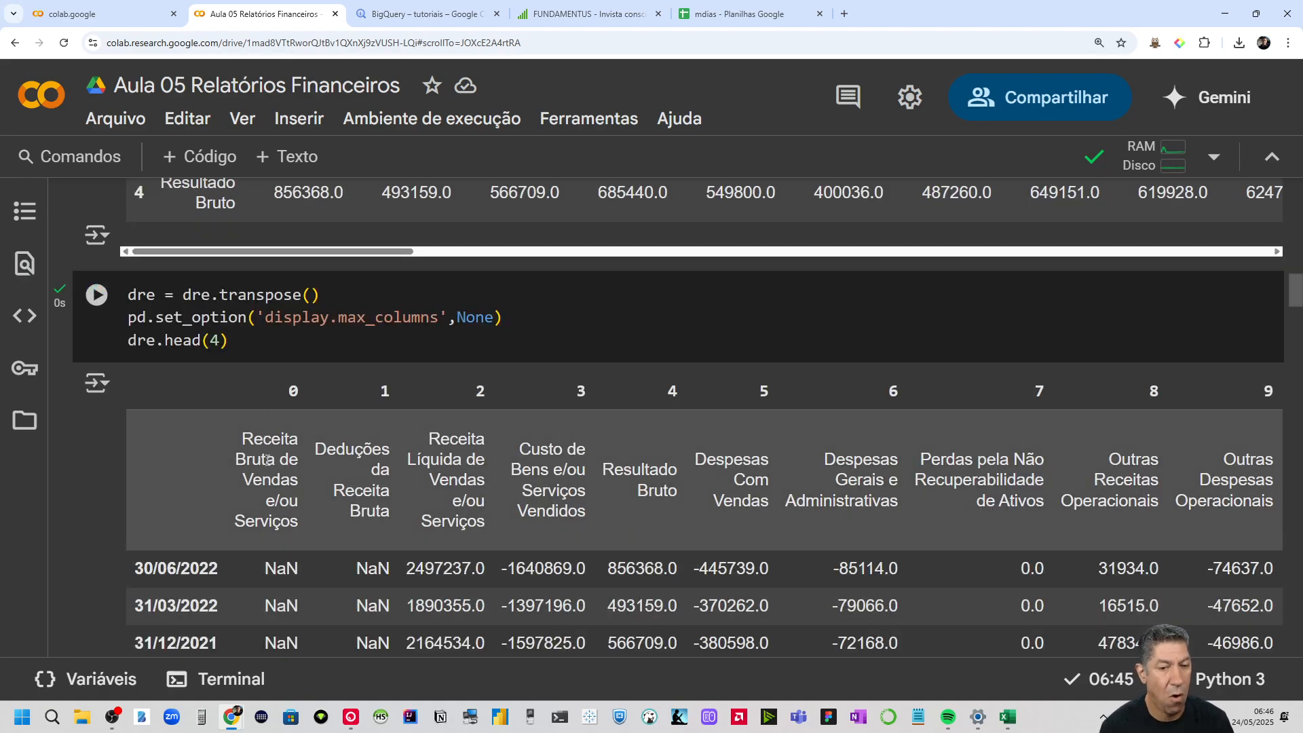
pyautogui.scroll(-15, 323, 450)
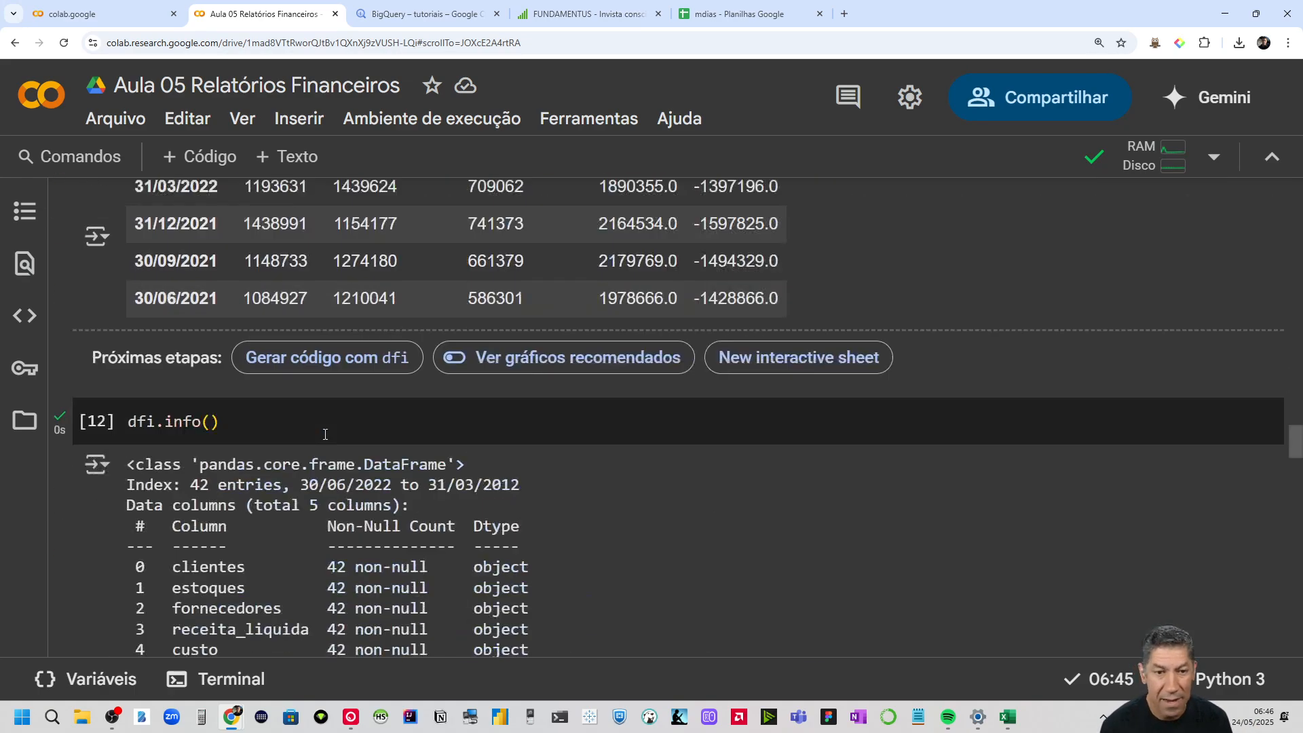
pyautogui.scroll(-20, 325, 435)
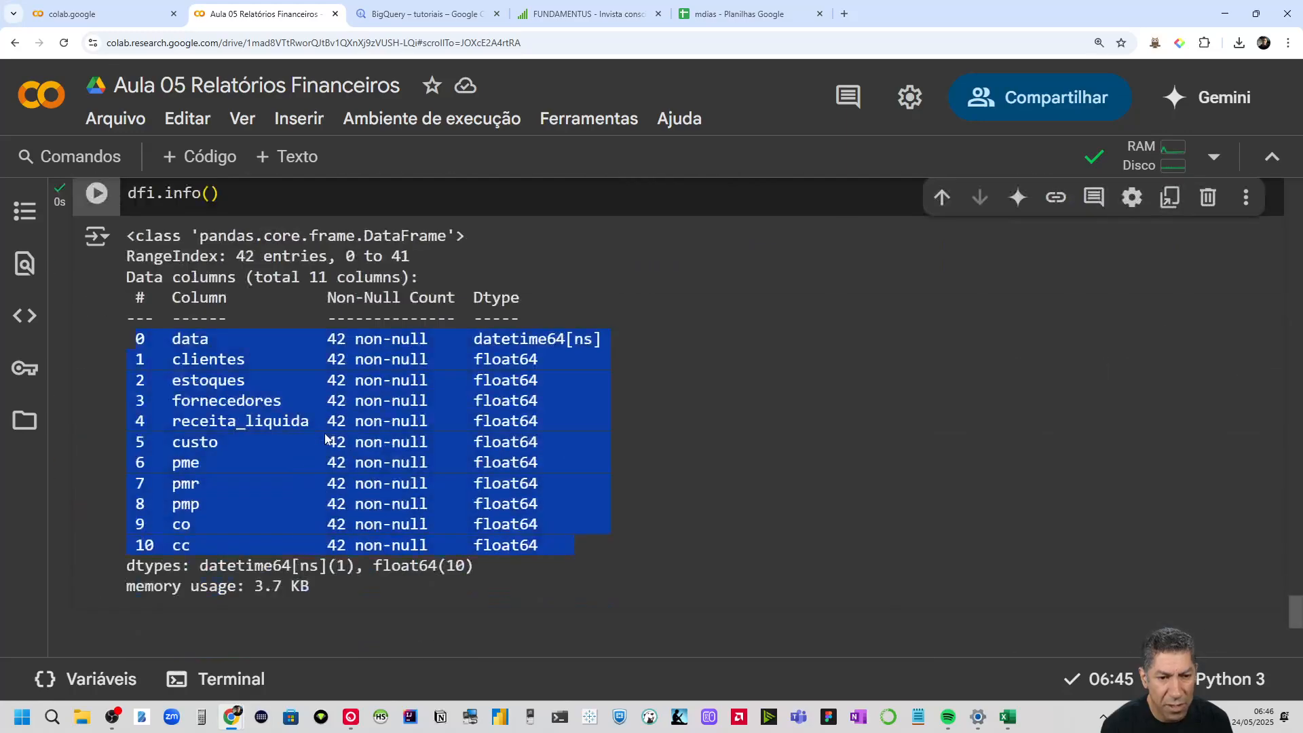
pyautogui.scroll(-4, 321, 434)
pyautogui.scroll(5, 321, 435)
pyautogui.click(581, 500)
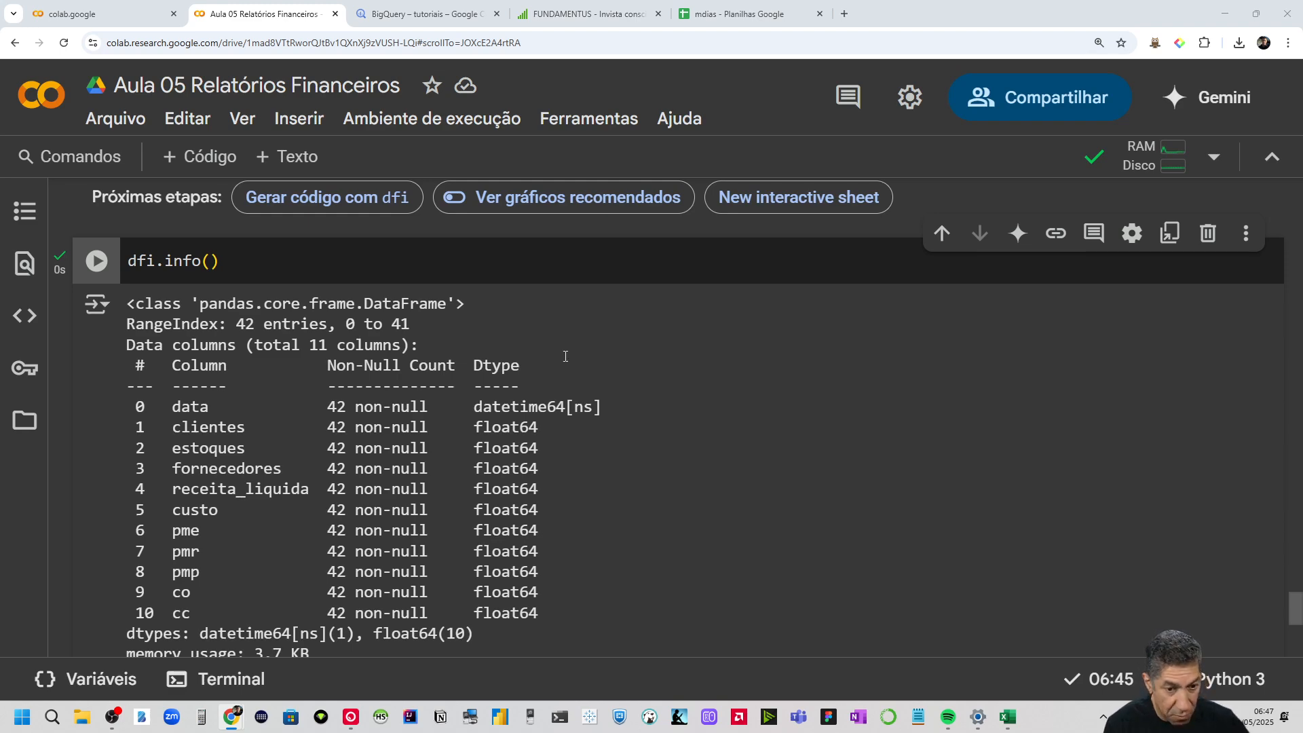
# Add a final code cell that authenticates to Google Cloud, creates a BigQuery client and writes dfi to 'tutoriais-445415.mdias.indicadores' with if_exists='replace'
pyautogui.scroll(-5, 565, 356)
pyautogui.click(659, 346)
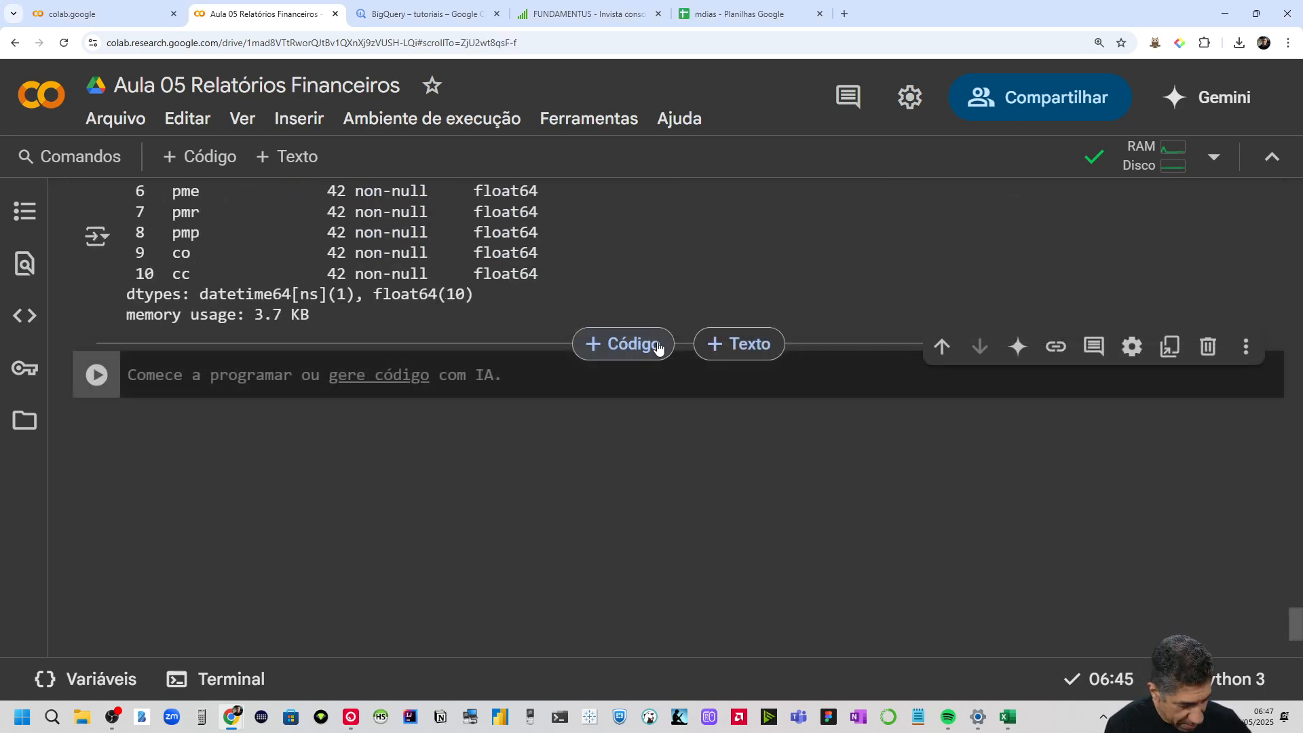
pyautogui.write("# Autenticar no Google Cloud auth.authenticate_user()  # Criar o cliente do BigQuery client = bigquery.Client()  # Definir o ID do projeto e o ID da tabela project_id = 'tutoriais-445415' table_id = 'tutoriais-445415.mdias.indicadores' # (id_projeto.nome_conjunto_de_dados.nome_da_tabela)  # Enviar o DataFrame para o BigQuery dfi.to_gbq(table_id, project_id=project_id, if_exists='replace')")
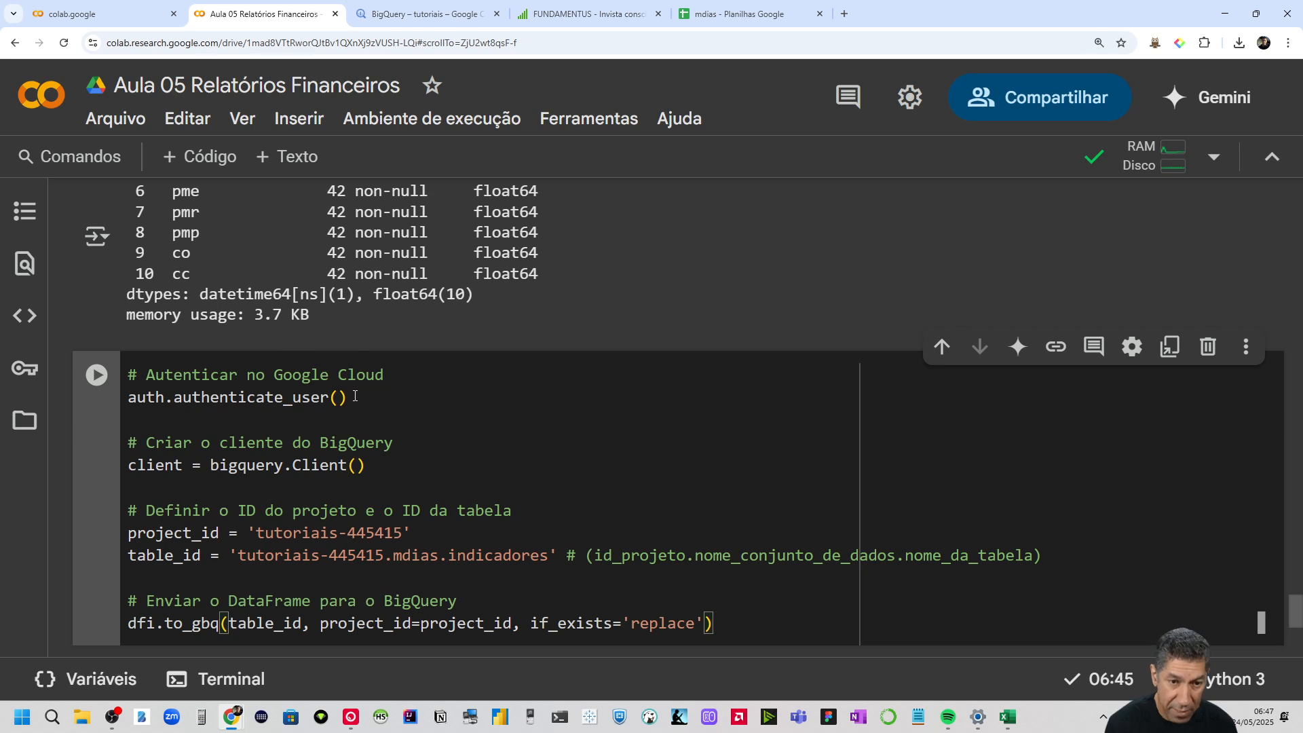
# Examine the authentication, BigQuery client and project_id lines in the new cell
pyautogui.moveTo(355, 395); pyautogui.dragTo(128, 374)
pyautogui.moveTo(365, 465); pyautogui.dragTo(99, 458)
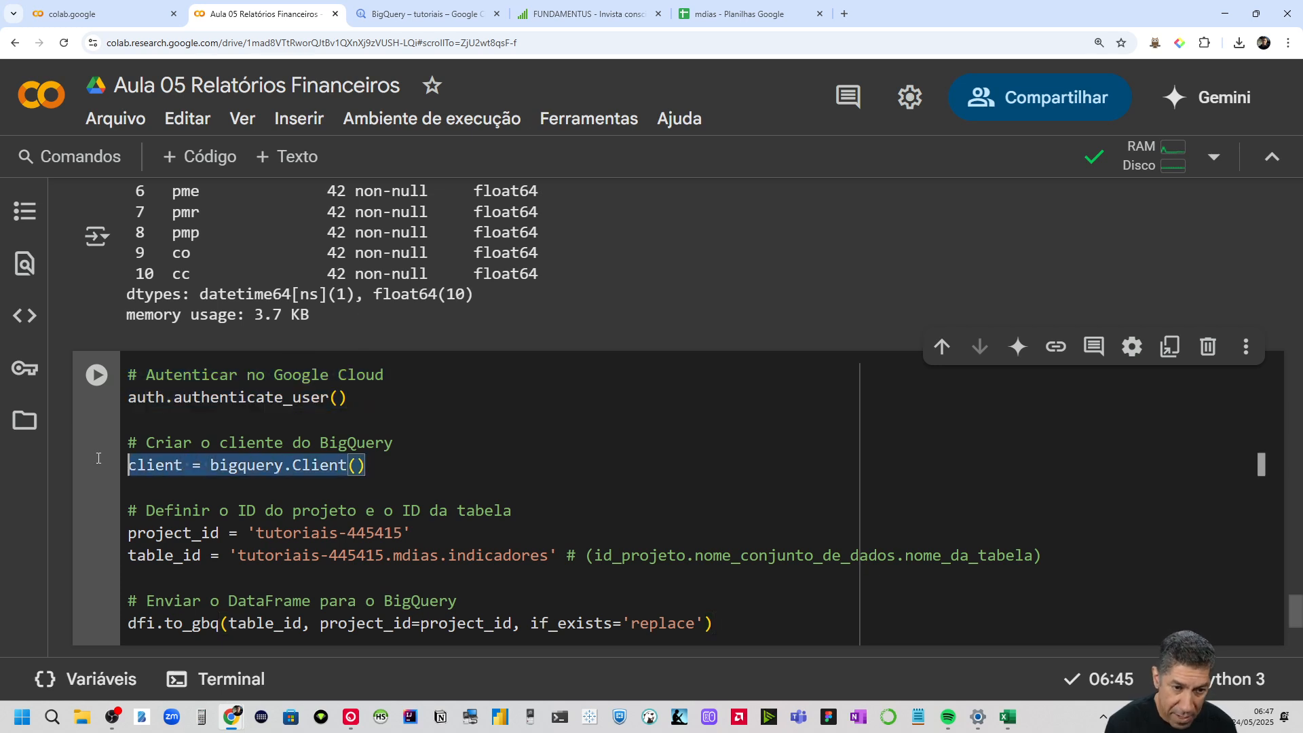
pyautogui.scroll(-1, 416, 473)
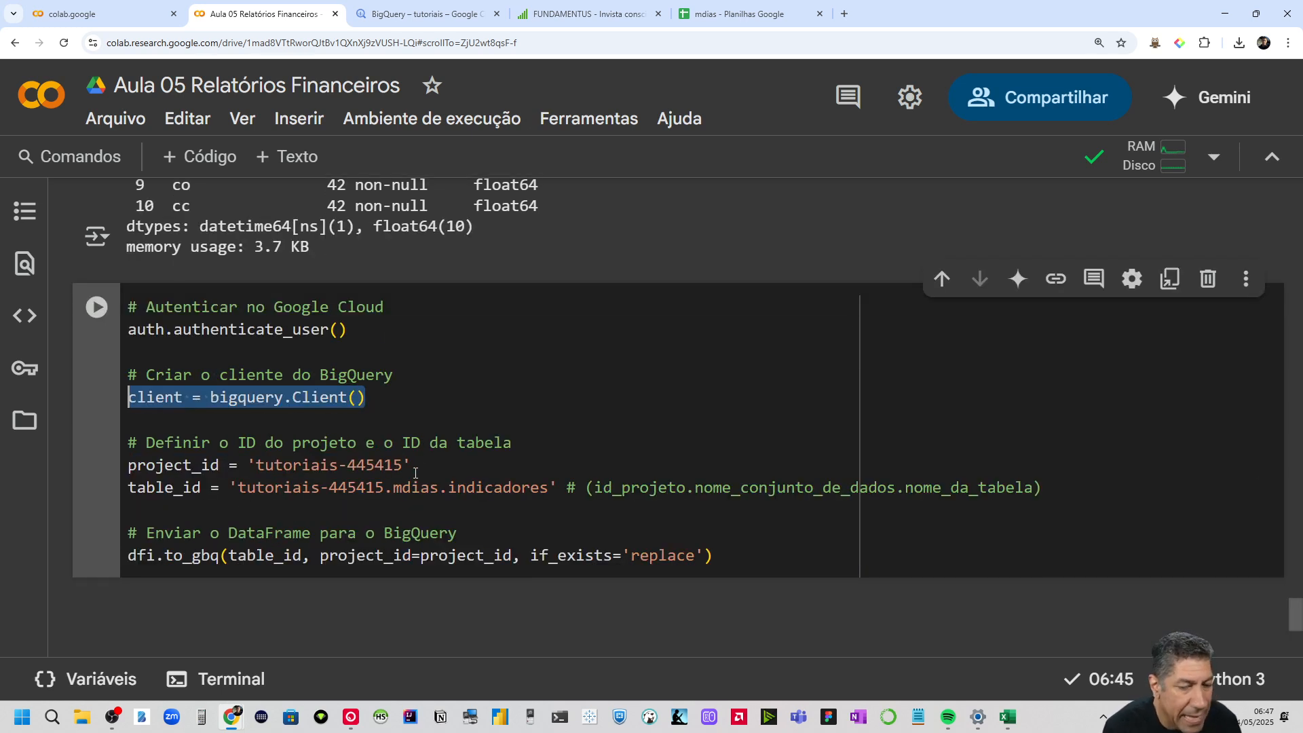
pyautogui.moveTo(416, 473); pyautogui.dragTo(127, 467)
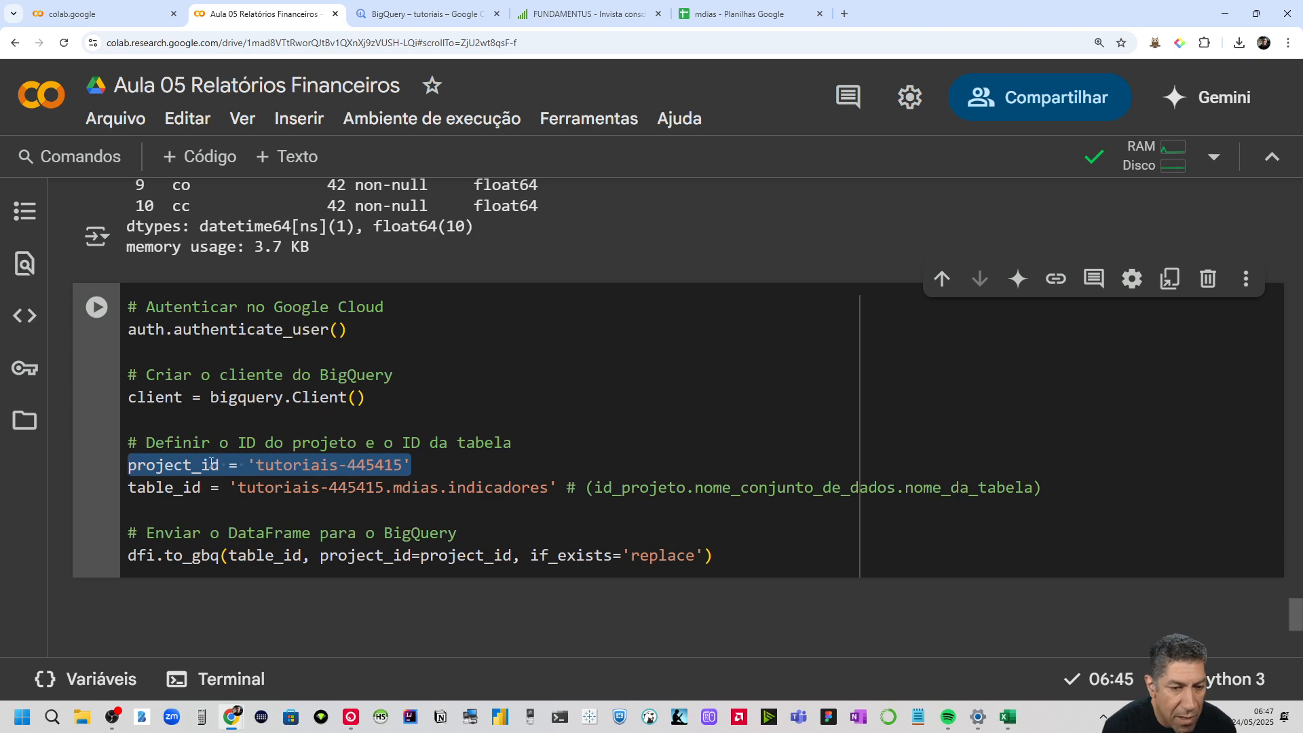
# Switch to BigQuery and copy the ID of the tutoriais project from the project list
pyautogui.click(414, 13)
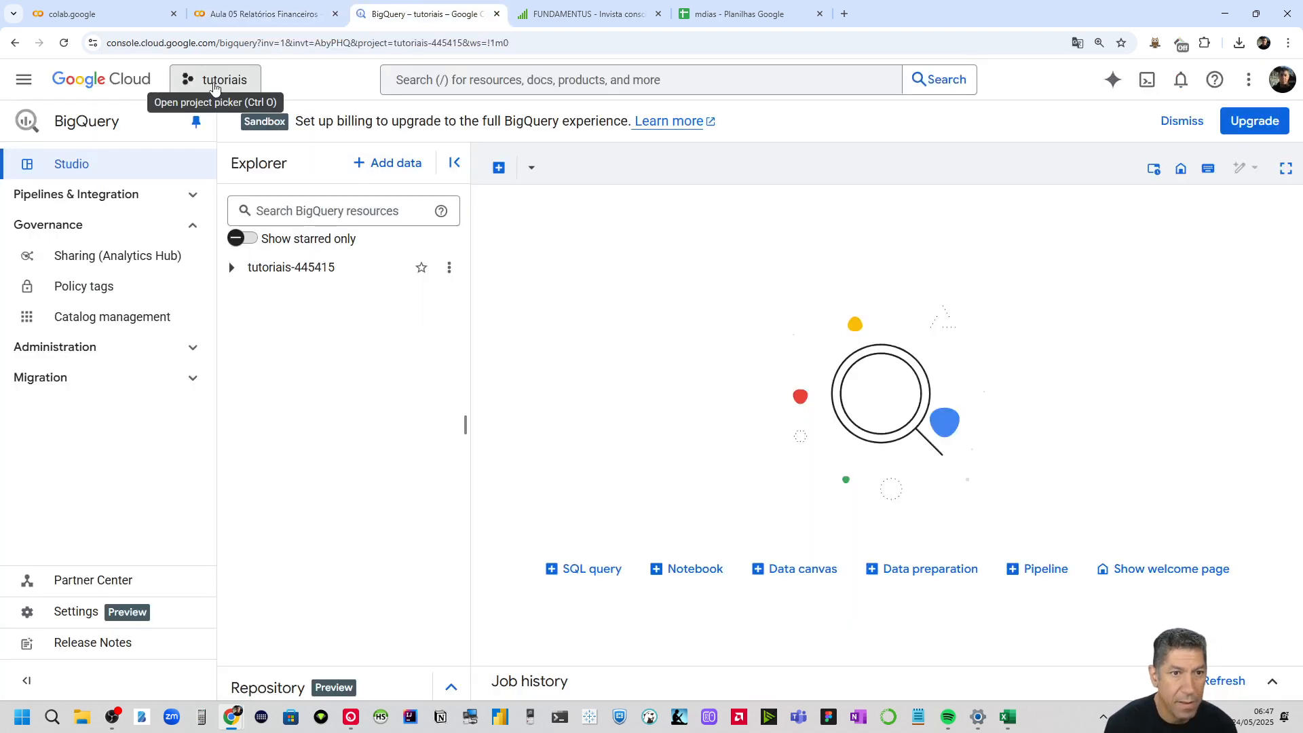
pyautogui.click(212, 82)
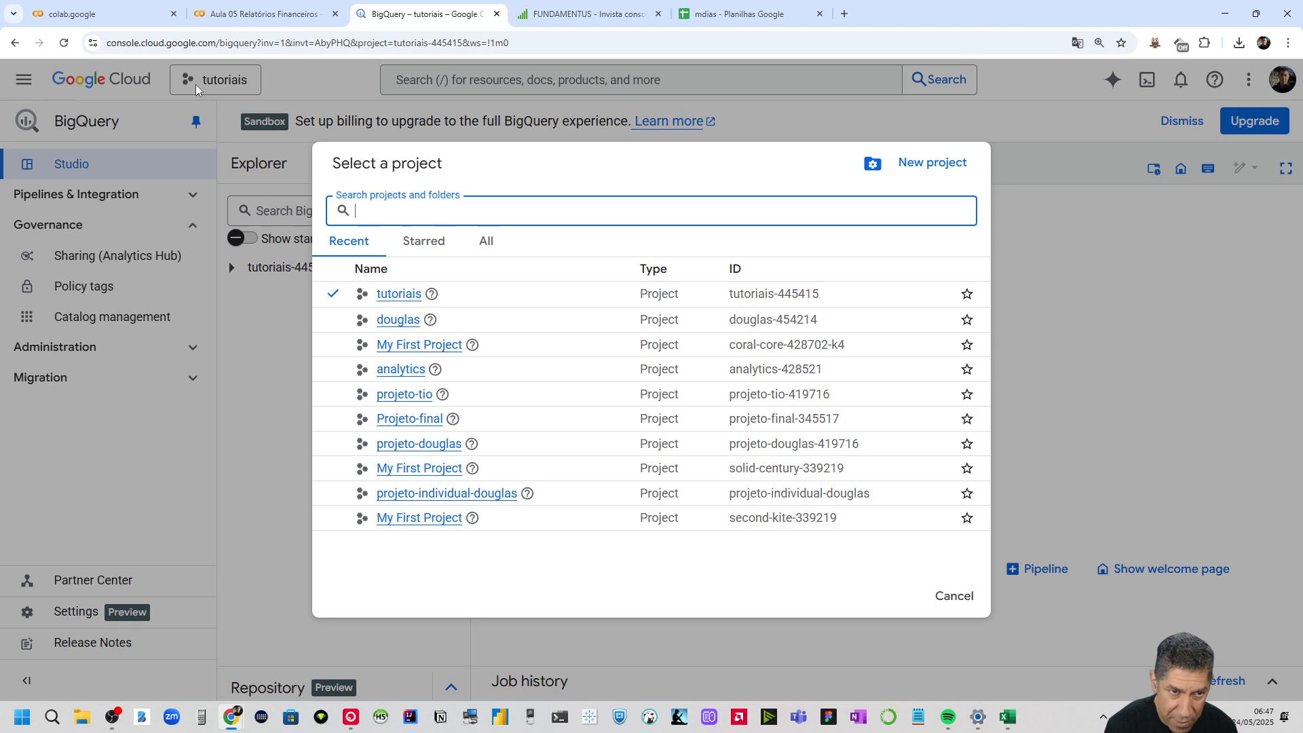
pyautogui.moveTo(837, 296); pyautogui.dragTo(721, 299)
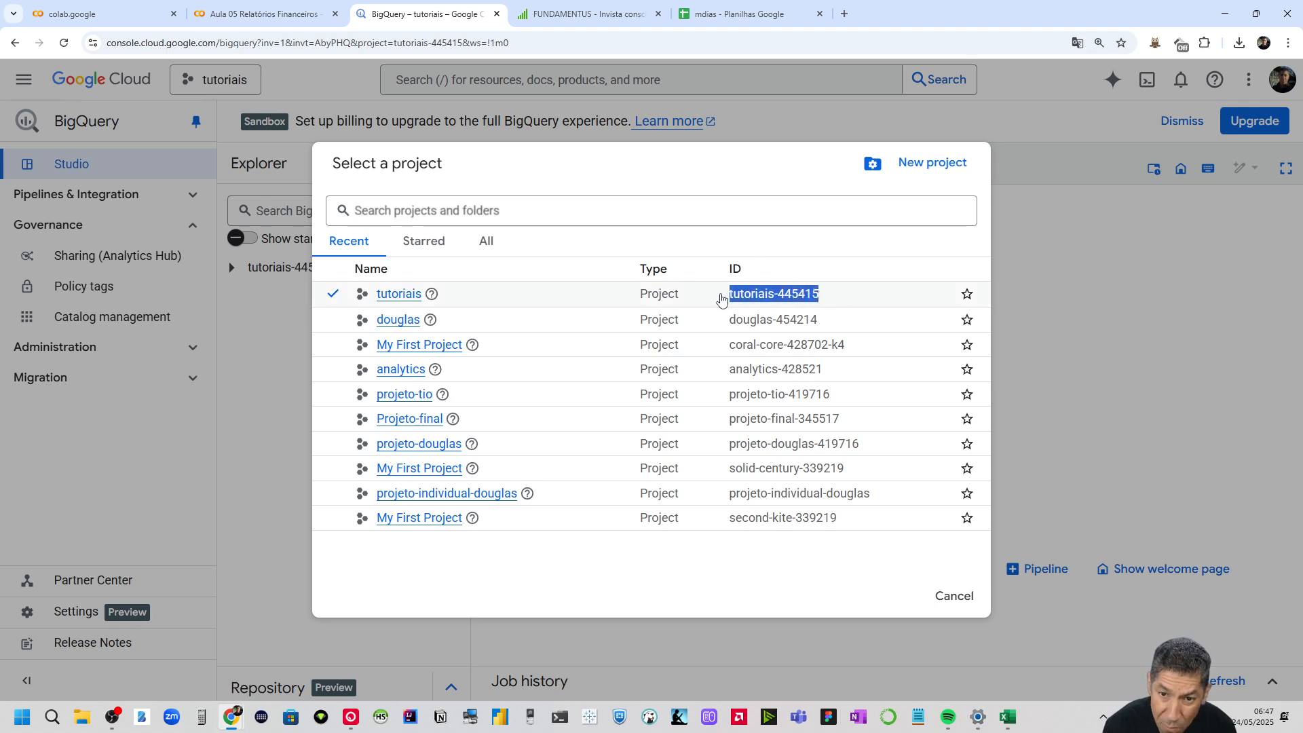
pyautogui.rightClick(746, 297)
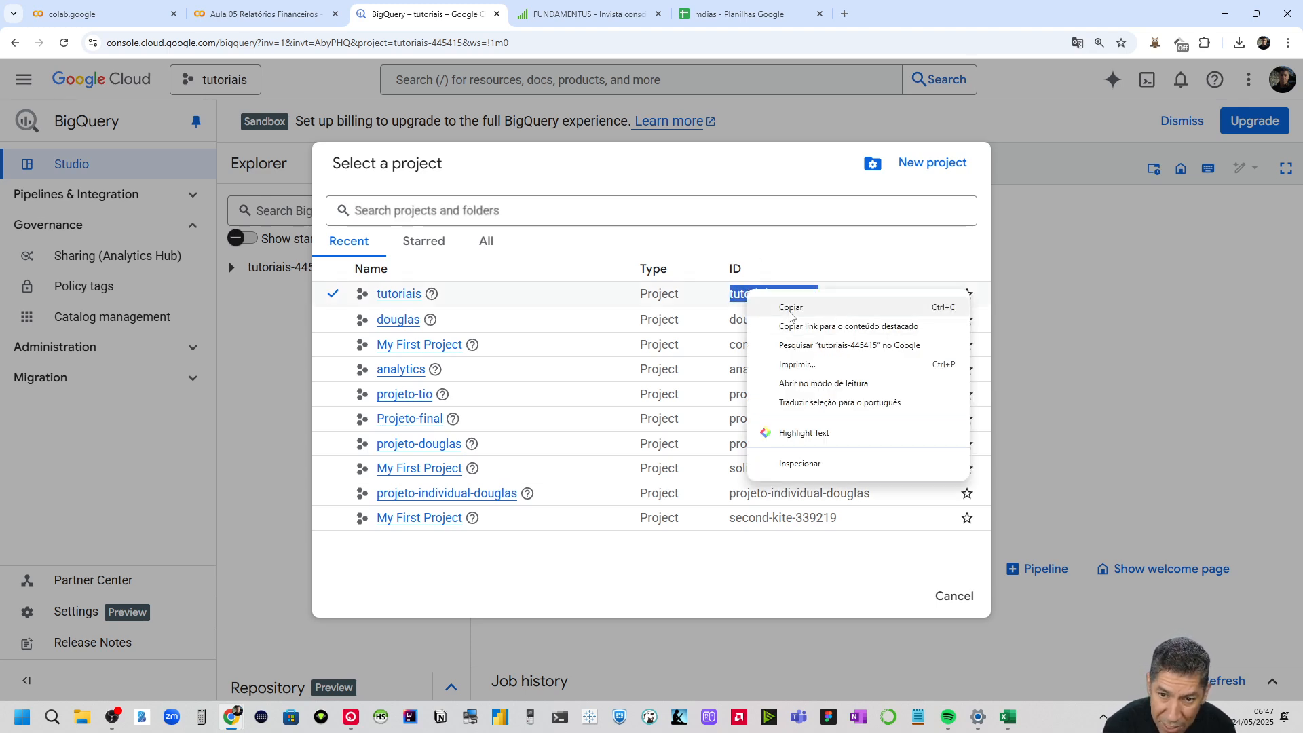
pyautogui.click(790, 307)
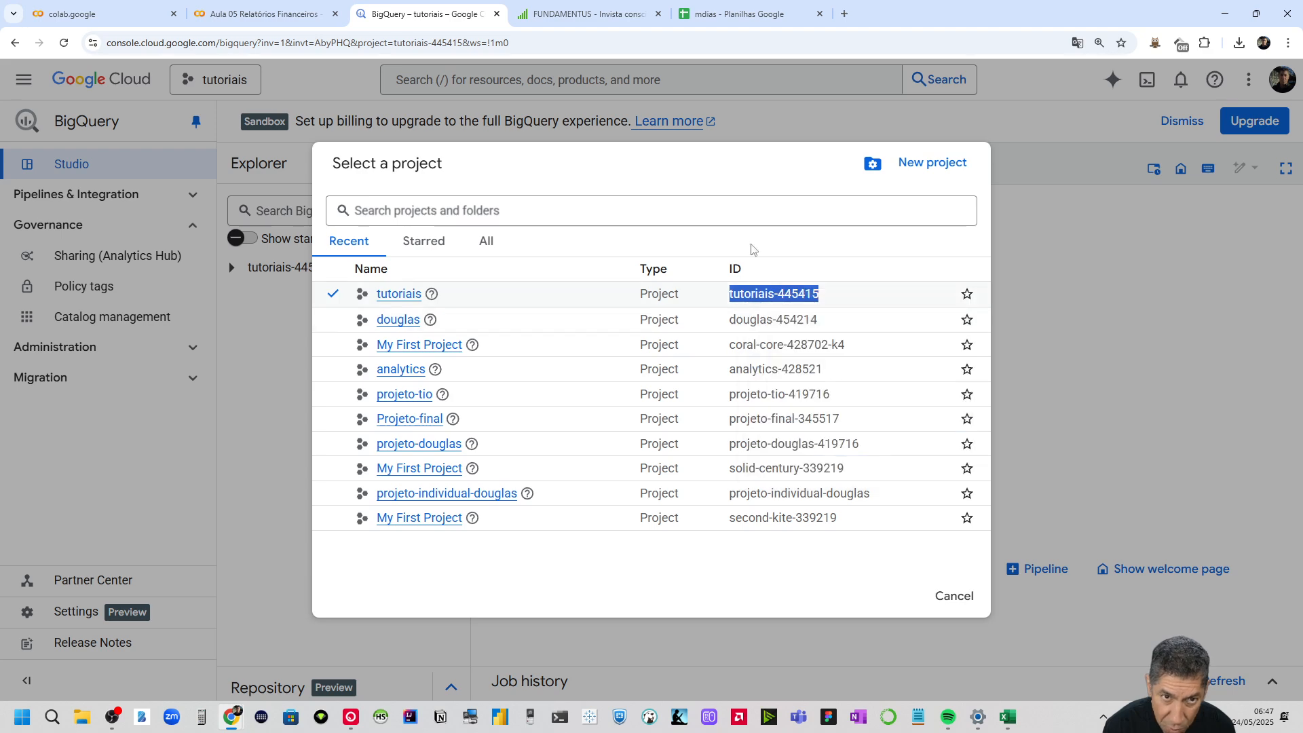
# Return to the Colab notebook and check the project_id value against the copied project ID
pyautogui.click(265, 14)
pyautogui.click(348, 465)
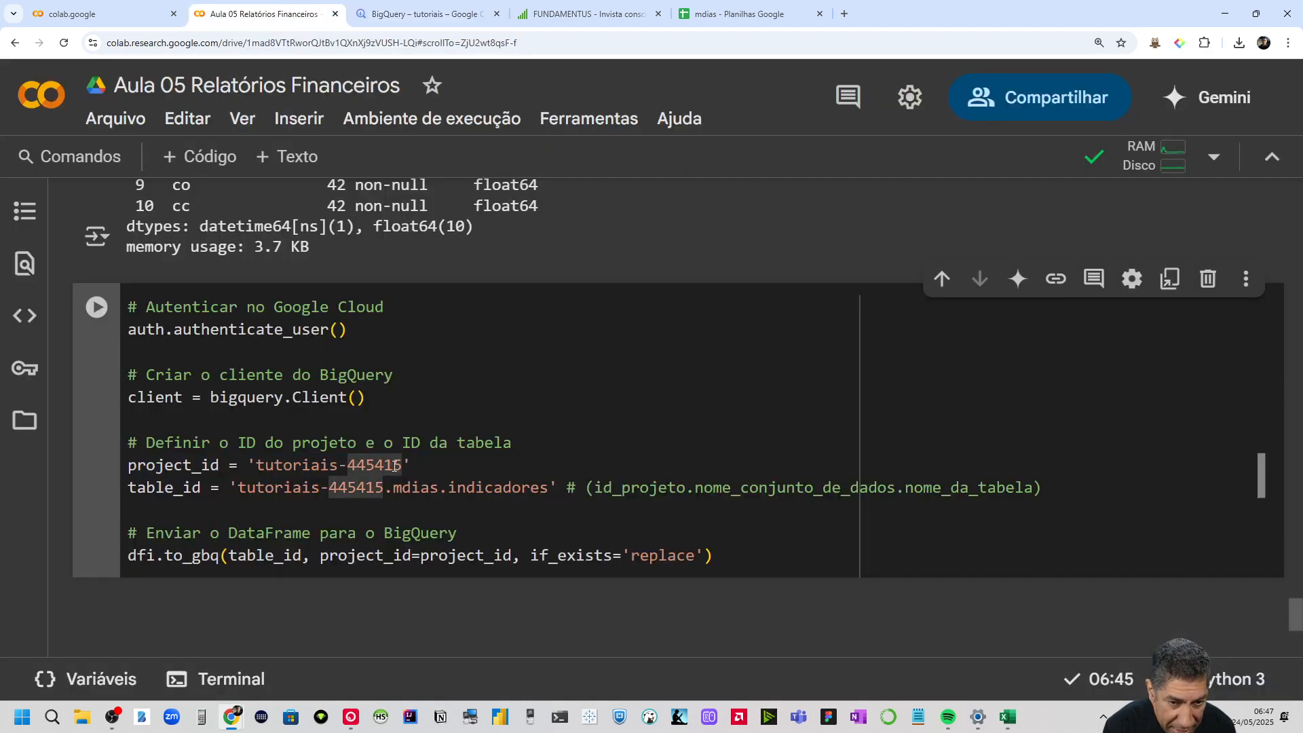
pyautogui.moveTo(403, 465); pyautogui.dragTo(253, 455)
pyautogui.press('Right')
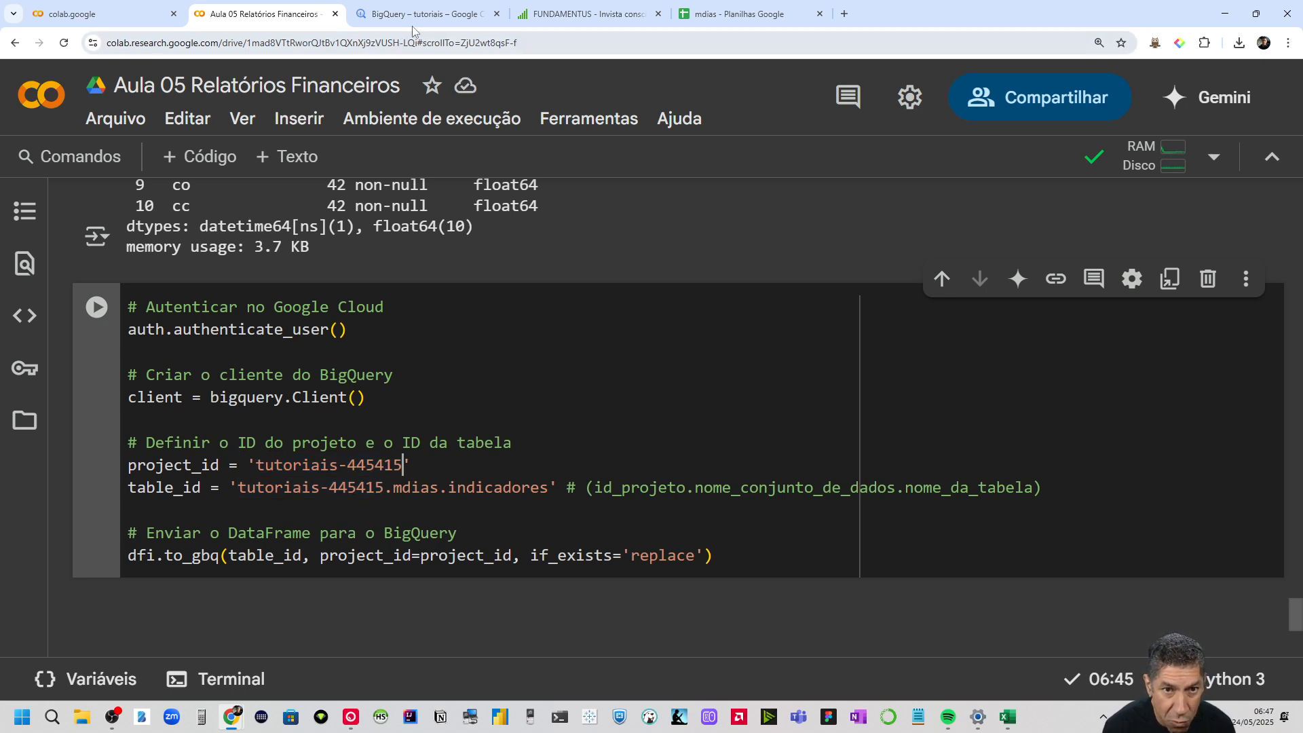
# Turn on line numbers in the Colab editor settings and save the change
pyautogui.click(554, 126)
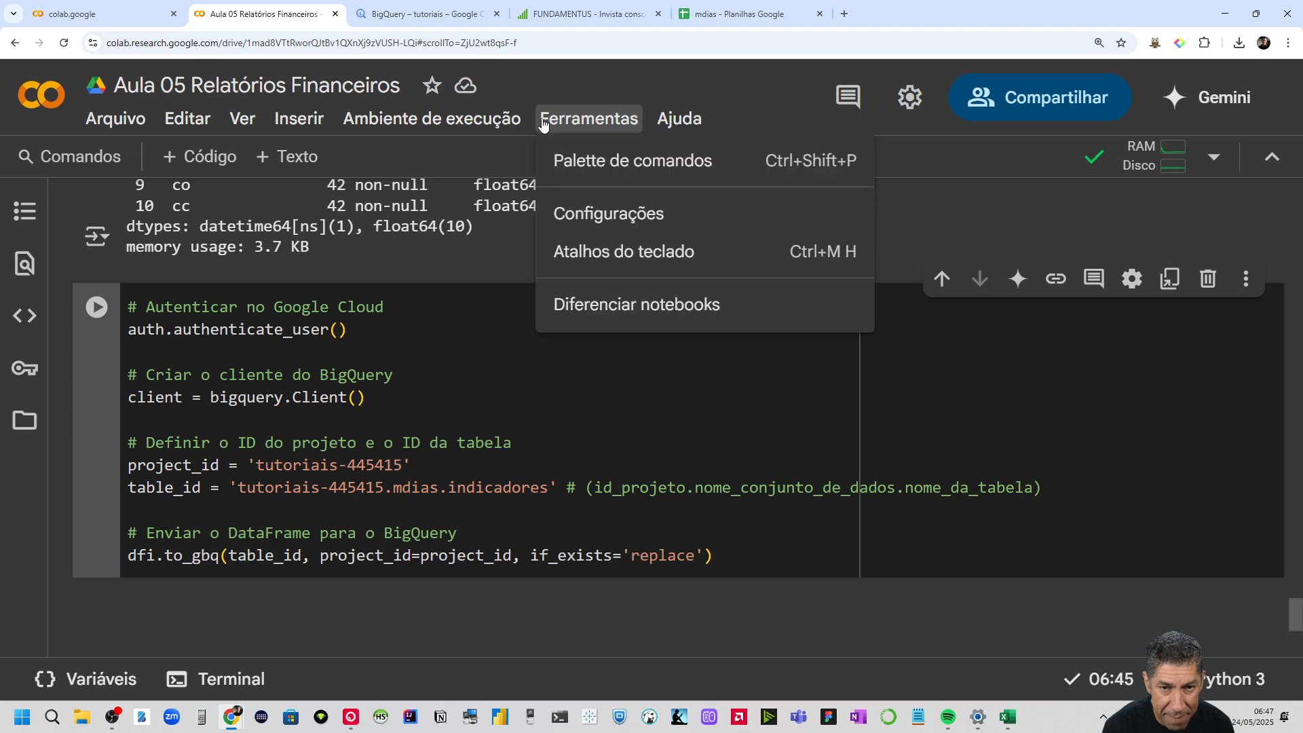
pyautogui.click(621, 218)
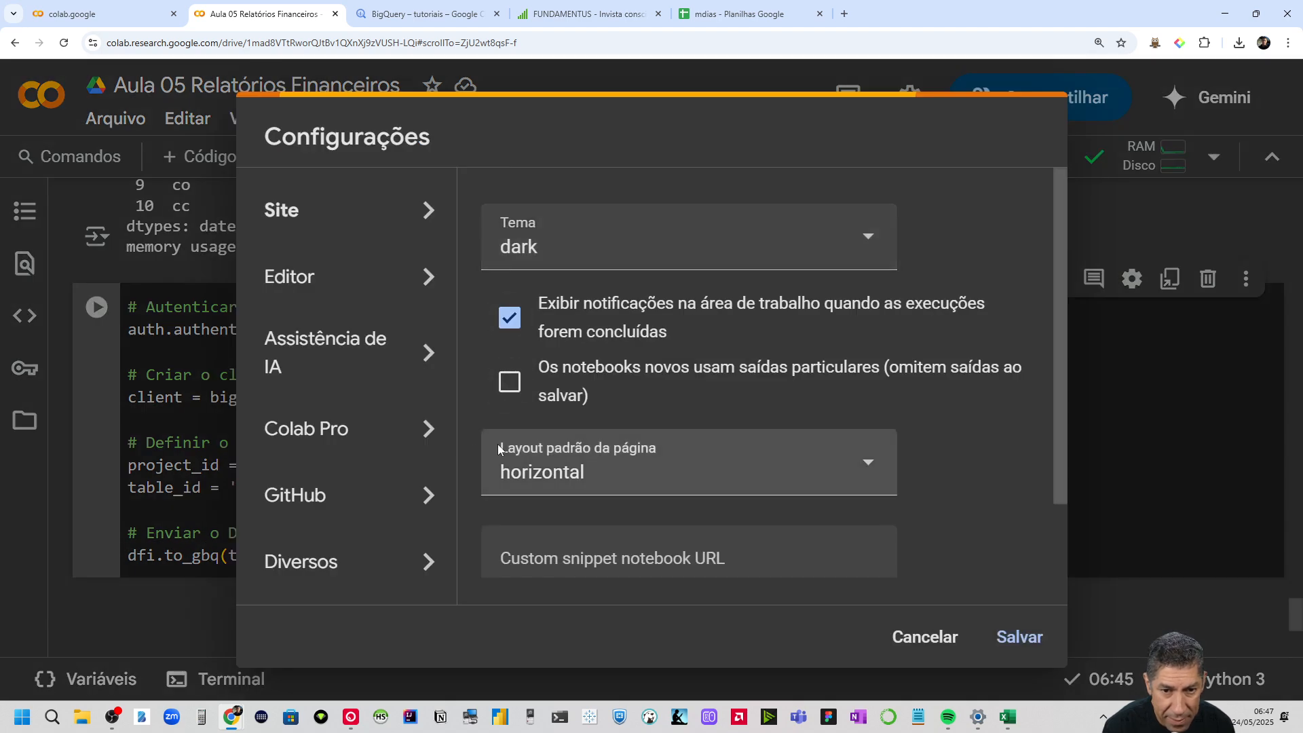
pyautogui.click(329, 283)
pyautogui.scroll(-6, 516, 435)
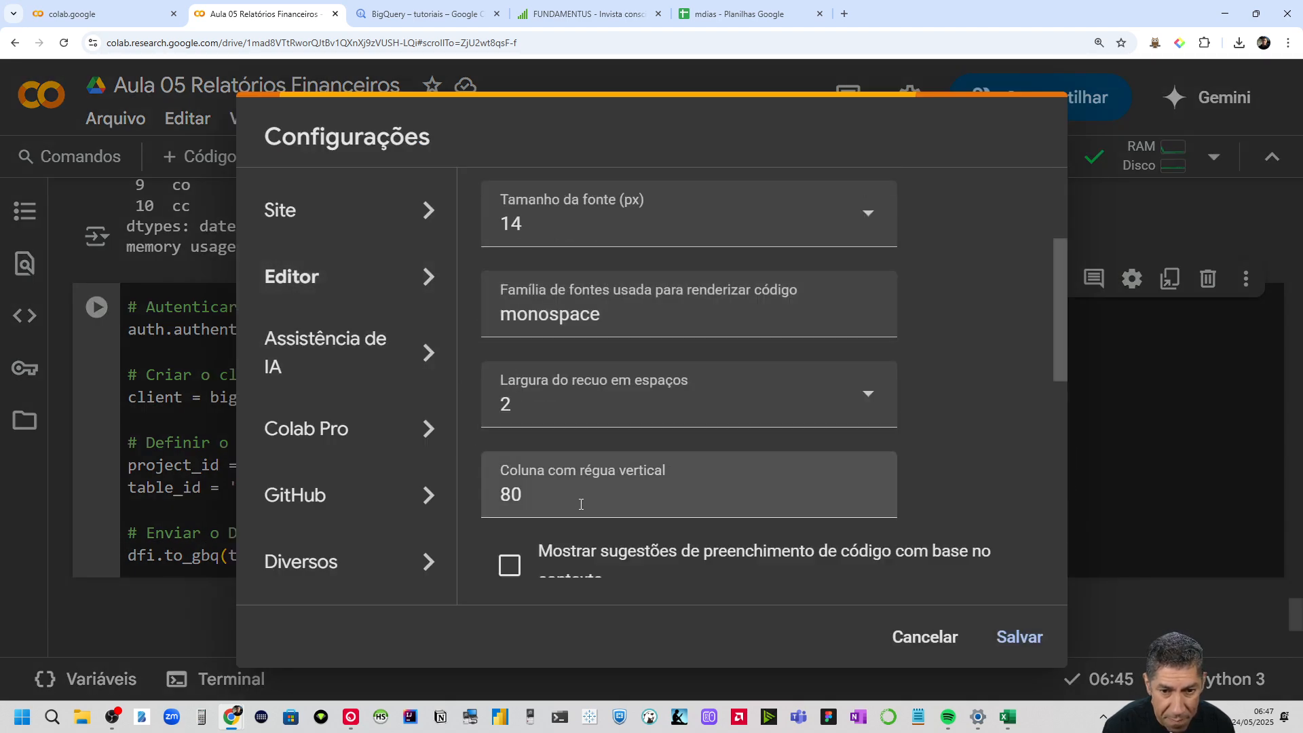
pyautogui.click(510, 427)
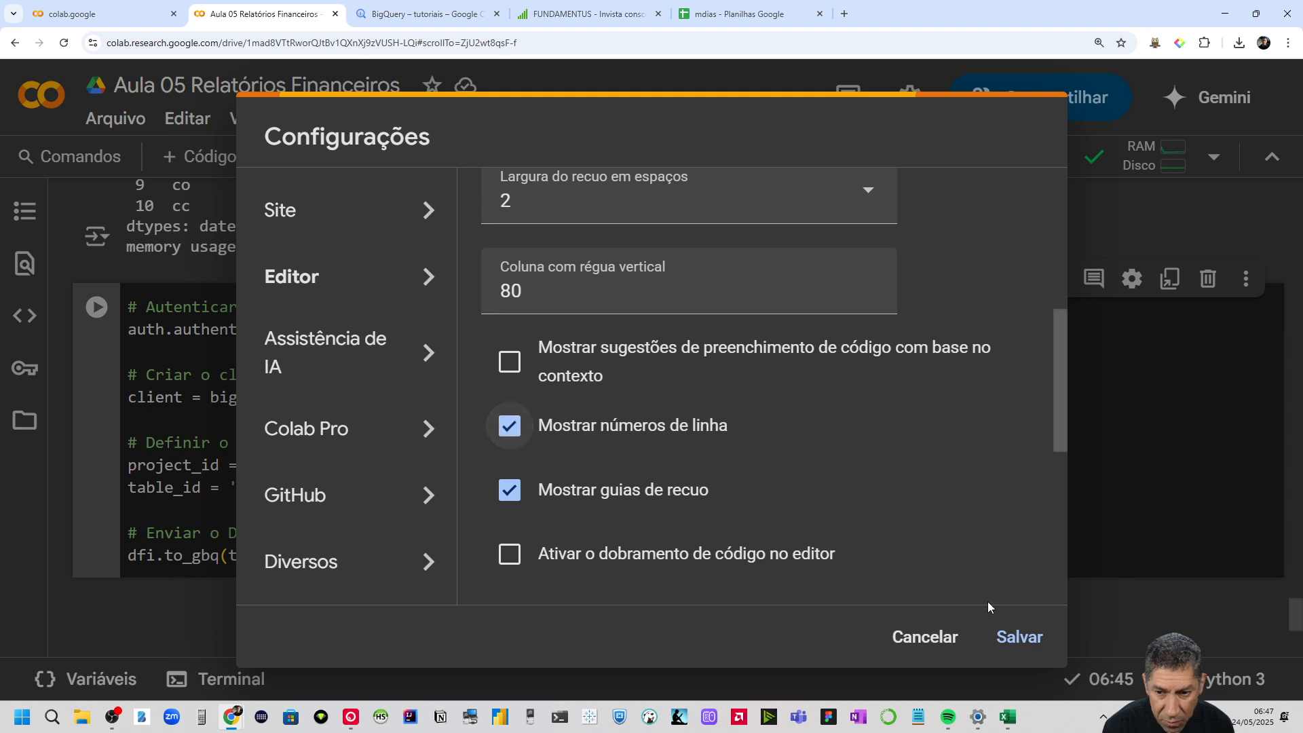
pyautogui.click(1012, 636)
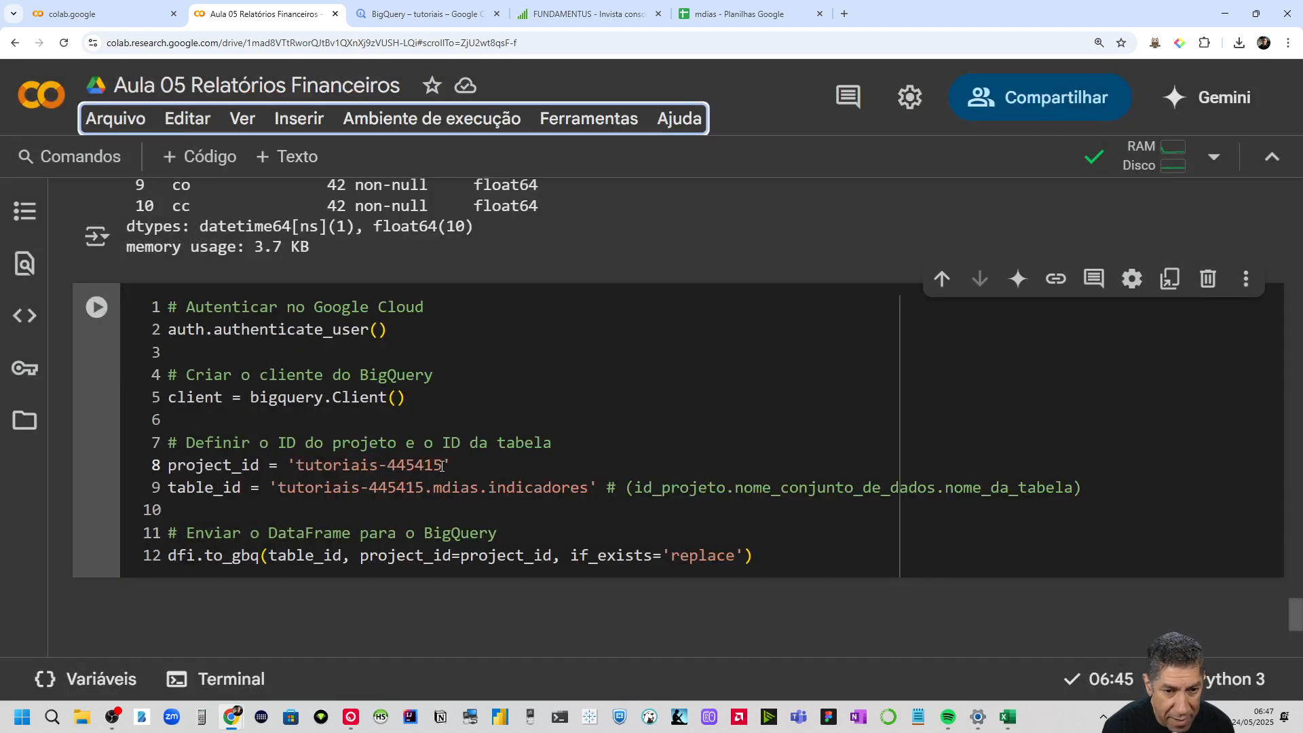
# Examine the project ID, the mdias dataset and the indicadores table name in the project_id and table_id definitions
pyautogui.moveTo(442, 466); pyautogui.dragTo(300, 464)
pyautogui.press('Right')
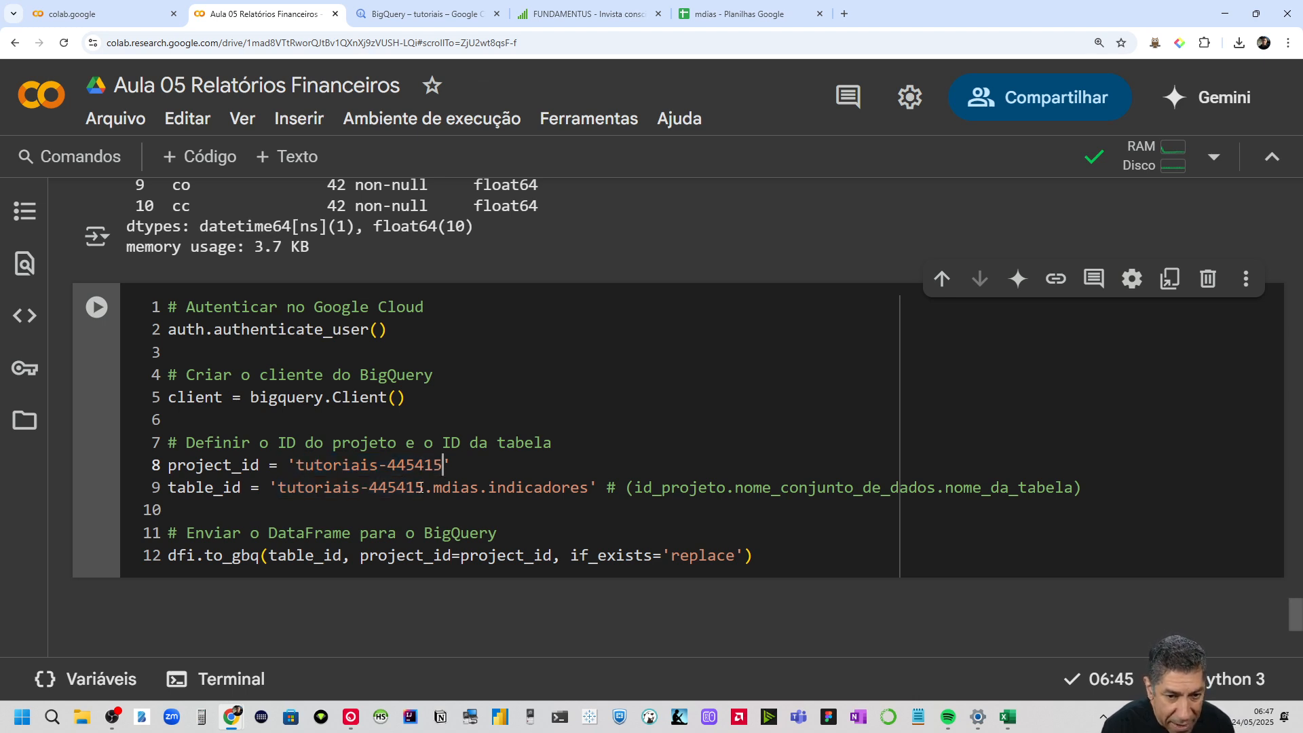
pyautogui.moveTo(427, 487); pyautogui.dragTo(280, 484)
pyautogui.press('Right')
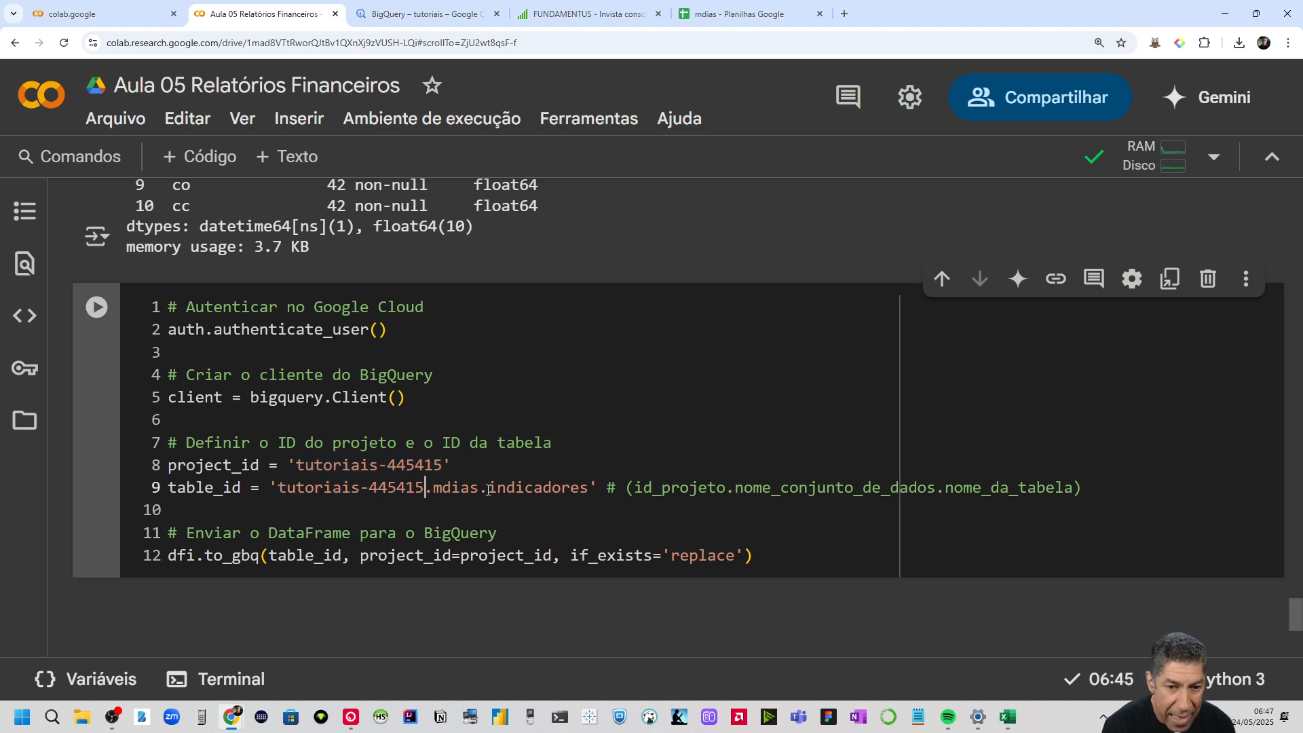
pyautogui.moveTo(480, 487); pyautogui.dragTo(434, 488)
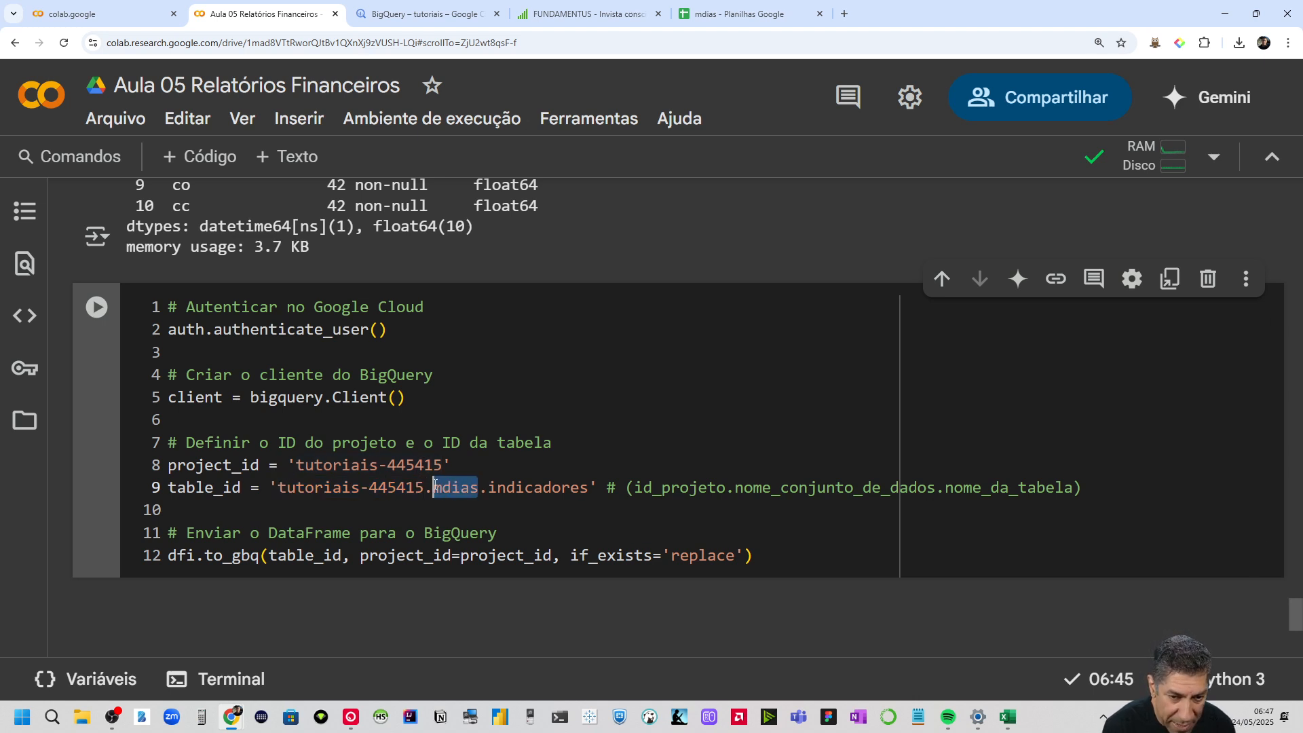
pyautogui.click(489, 487)
pyautogui.moveTo(491, 488); pyautogui.dragTo(588, 493)
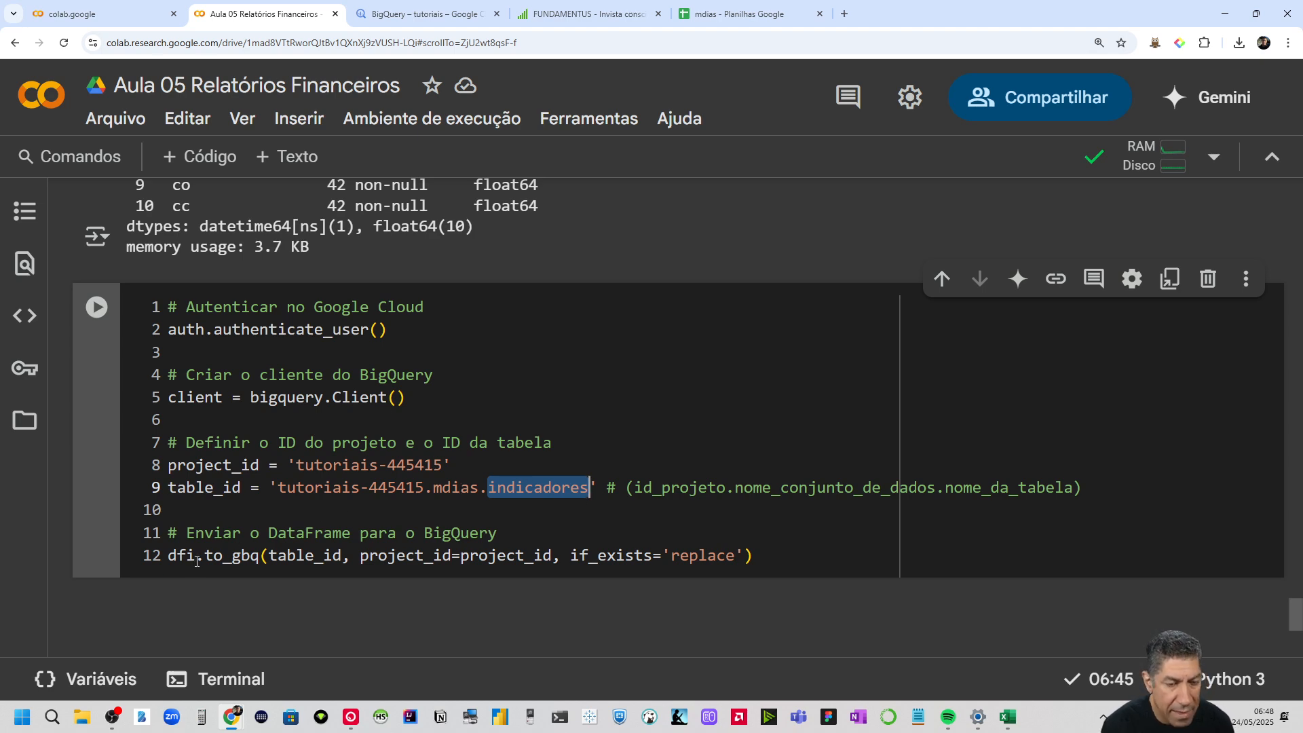
# Review the dfi column structure and the to_gbq line that sends the DataFrame to BigQuery
pyautogui.scroll(2, 158, 341)
pyautogui.scroll(4, 158, 342)
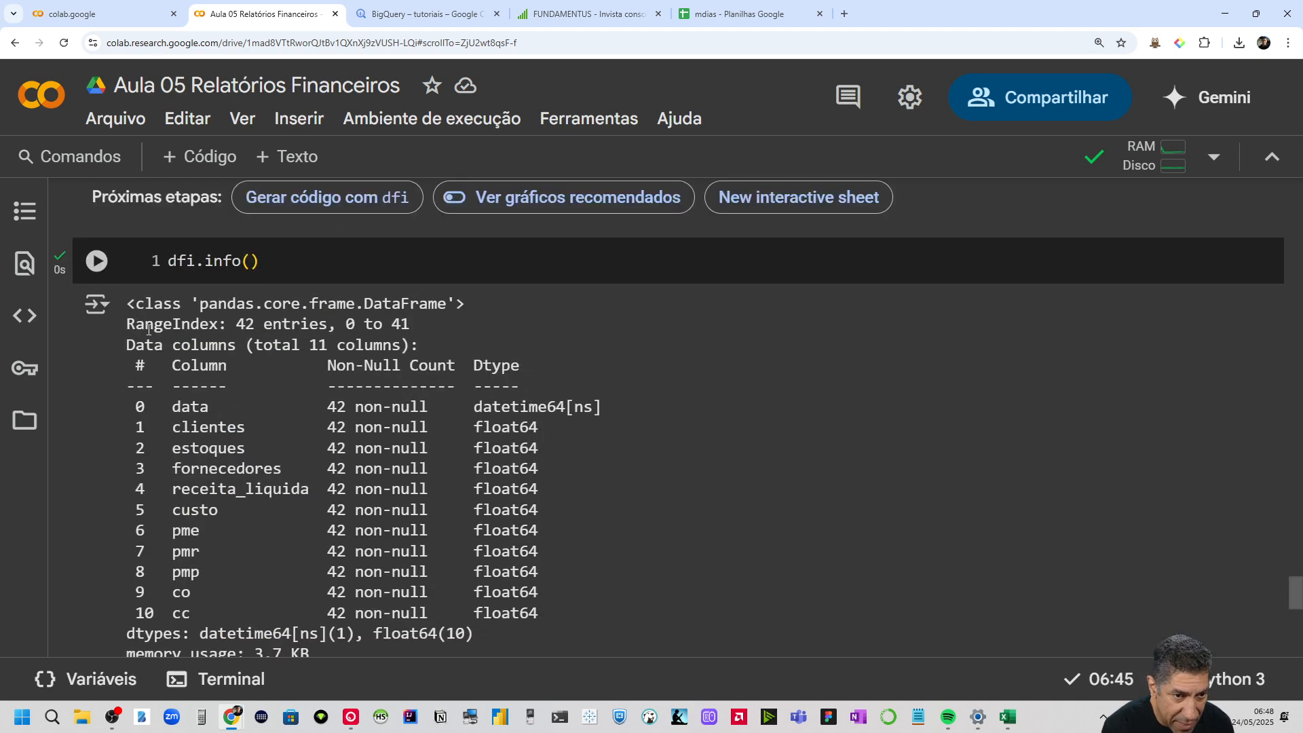
pyautogui.scroll(-7, 243, 394)
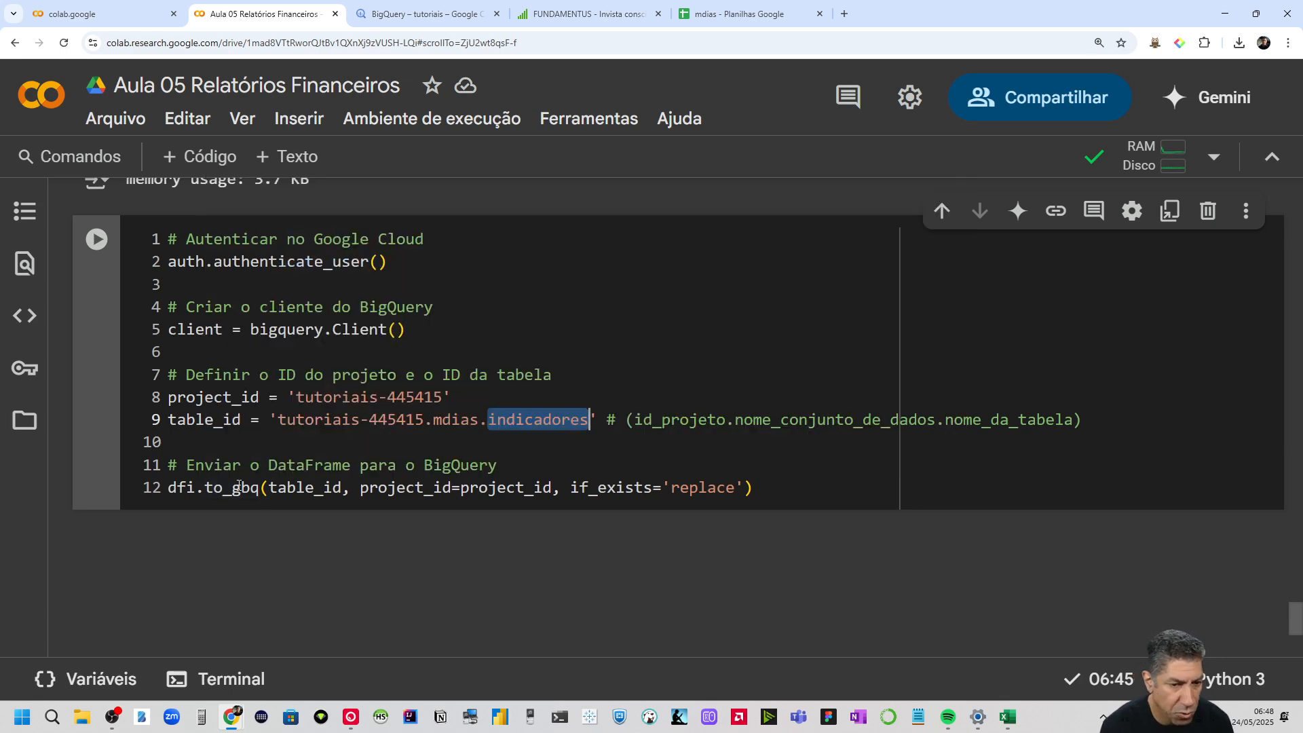
pyautogui.moveTo(239, 486)
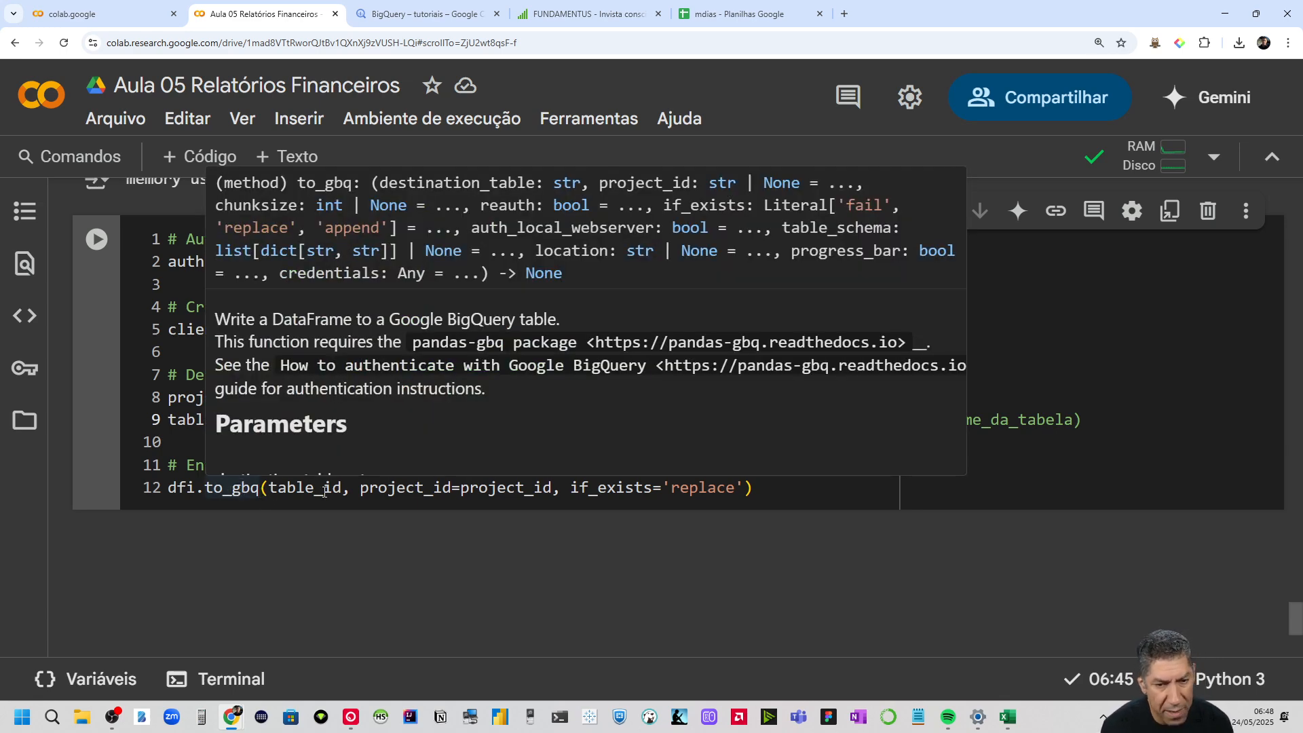
pyautogui.moveTo(751, 486); pyautogui.dragTo(150, 483)
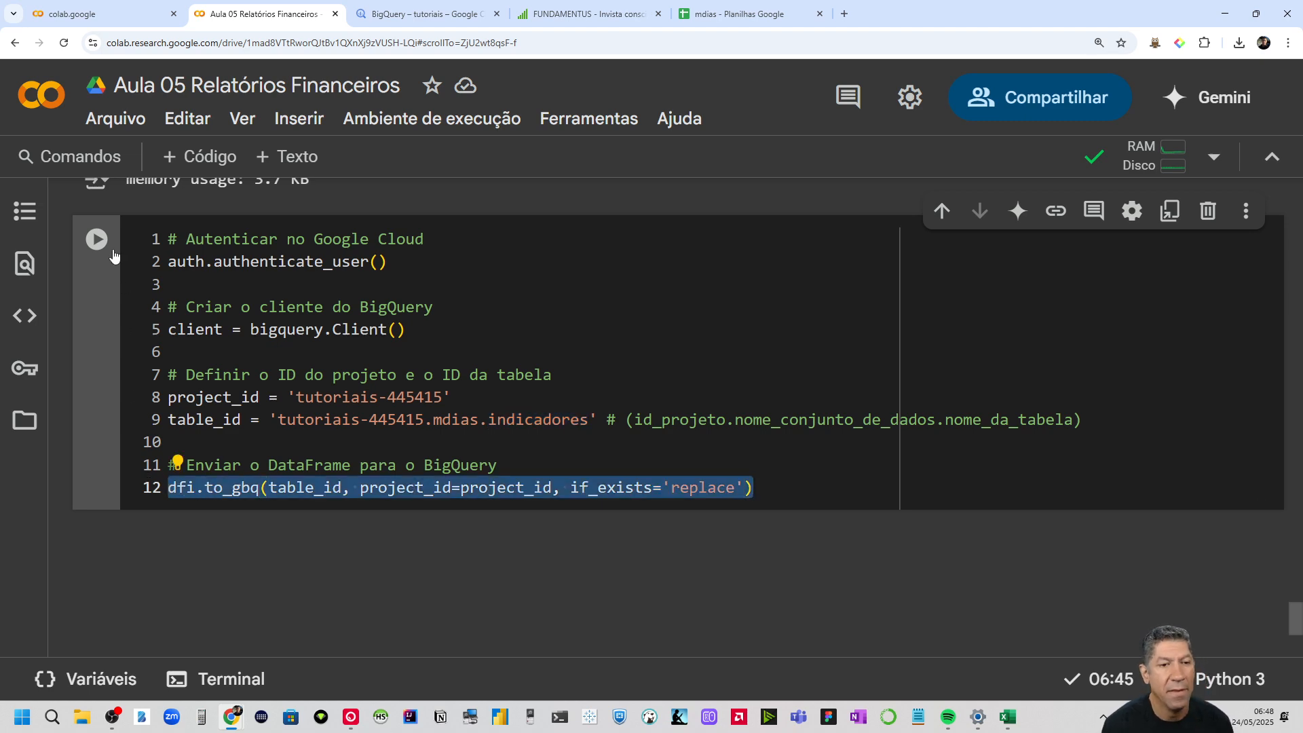
# Switch to BigQuery, expand the tutoriais-445415 project to inspect its datasets, and return to the Colab notebook
pyautogui.click(462, 11)
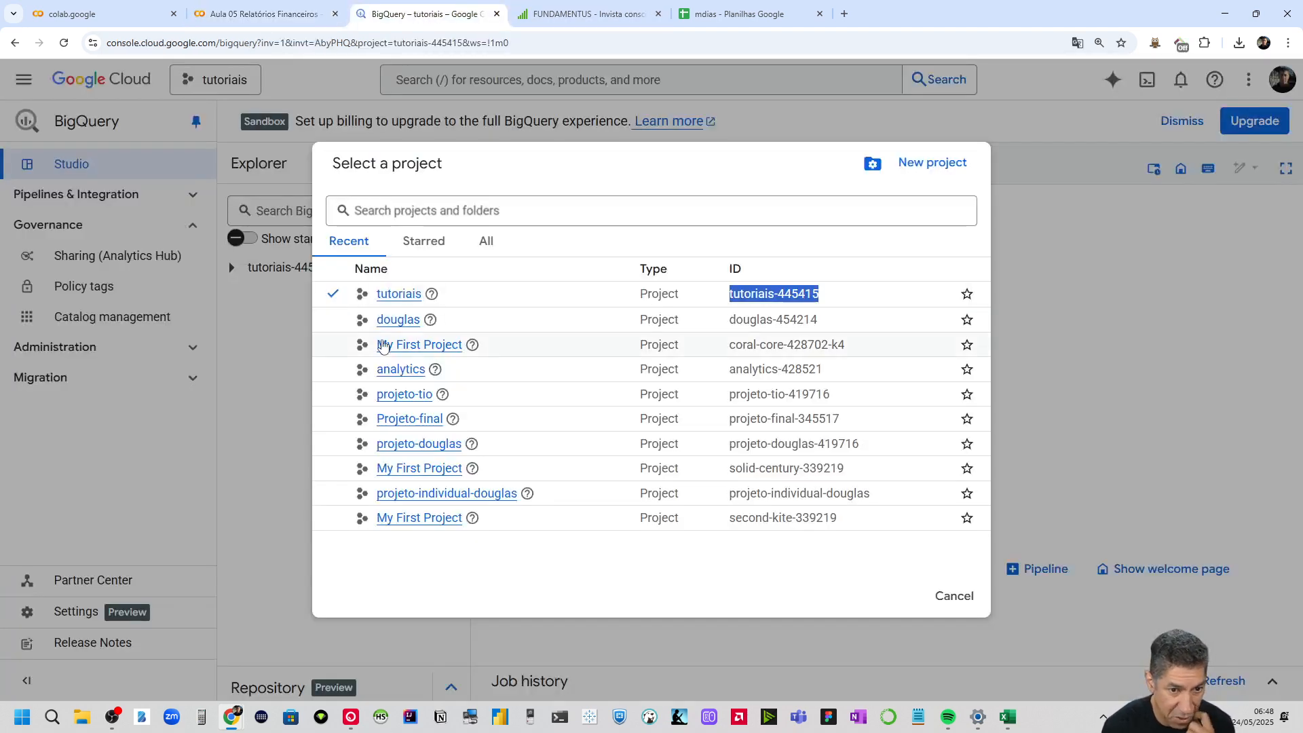
pyautogui.click(1124, 261)
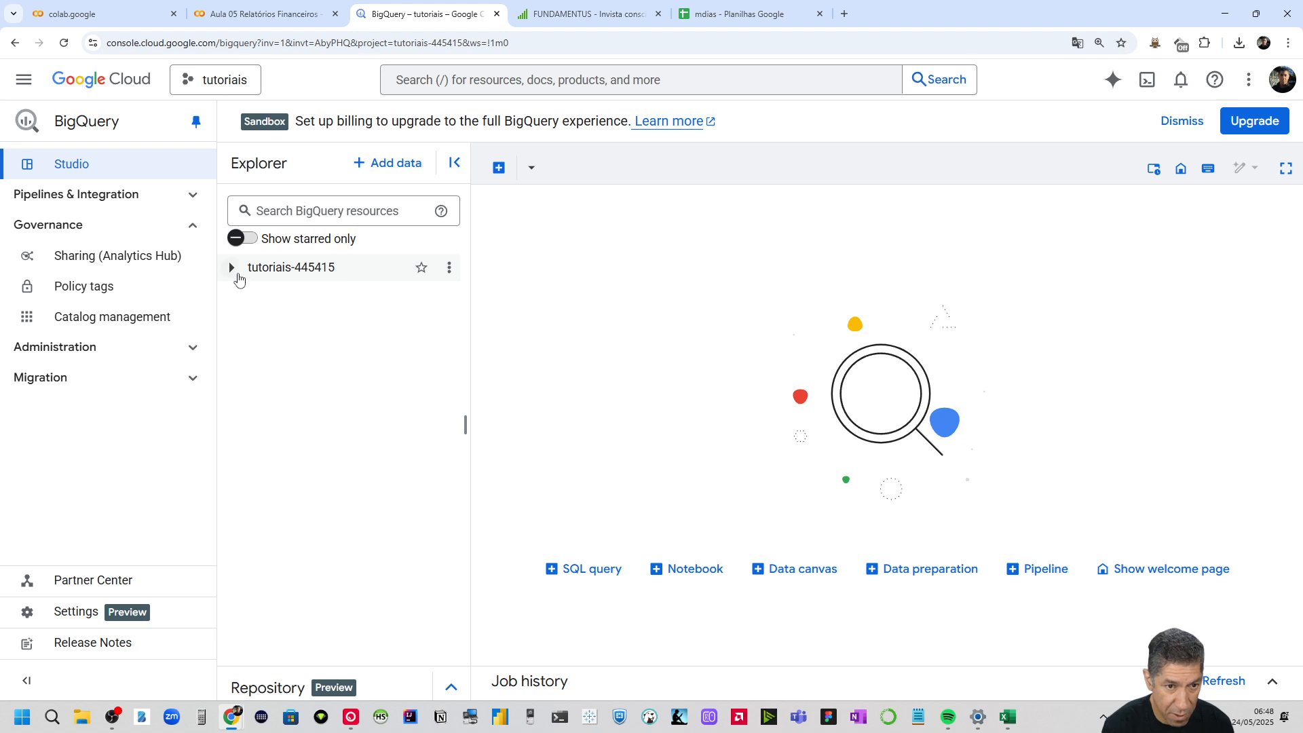
pyautogui.click(231, 267)
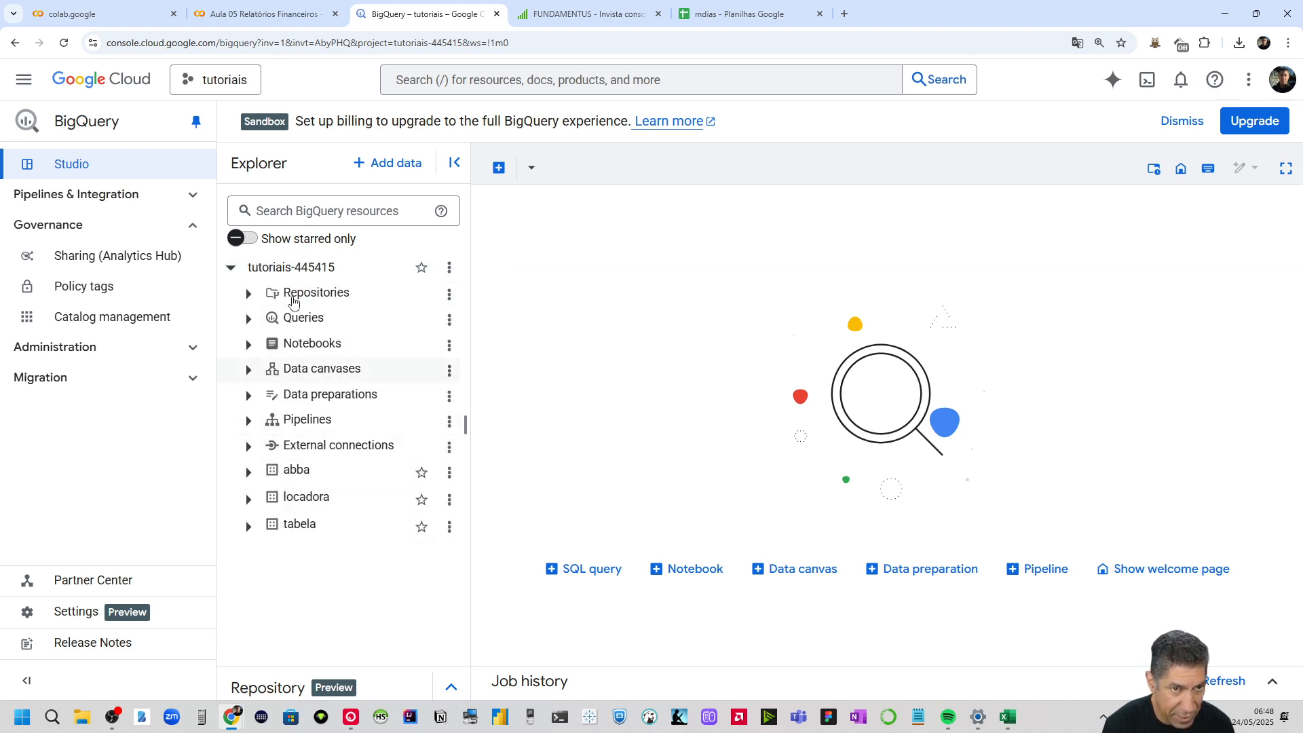
pyautogui.click(204, 5)
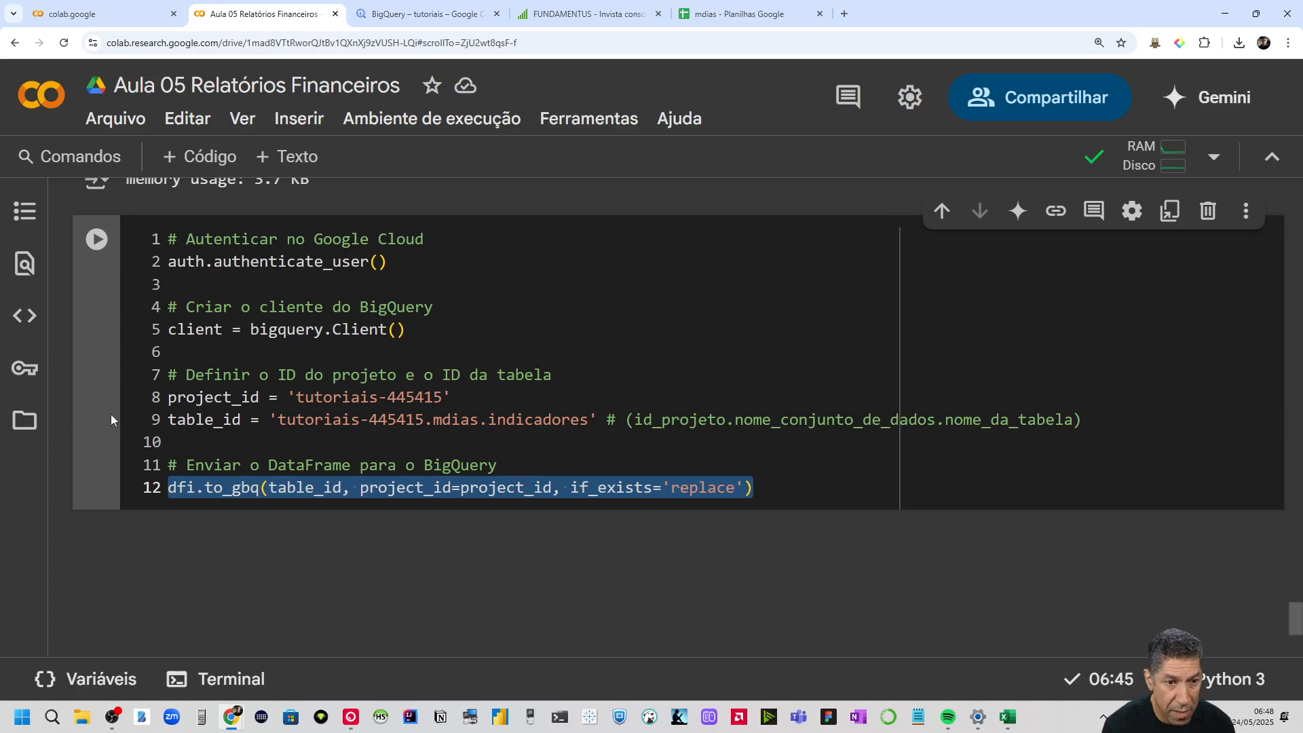
# Run the BigQuery export cell and authorize the notebook to access the Google account's credentials
pyautogui.click(96, 239)
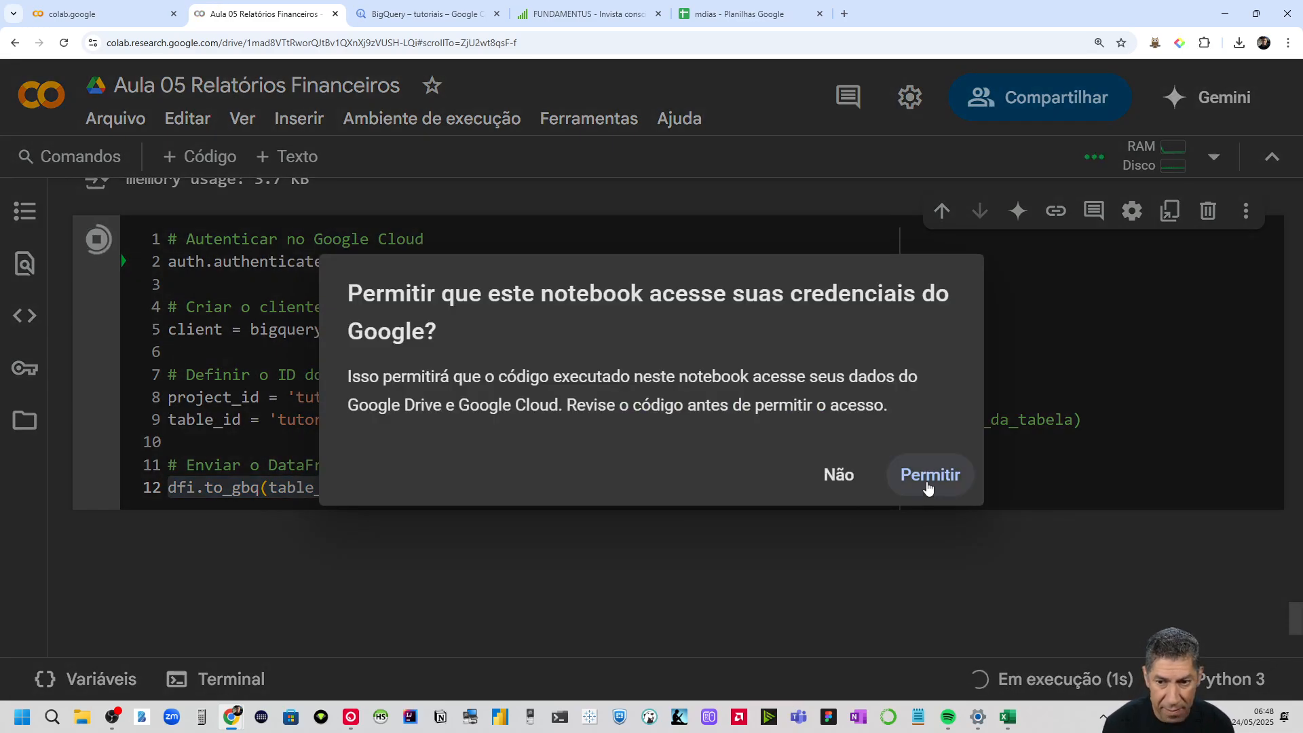
pyautogui.click(925, 485)
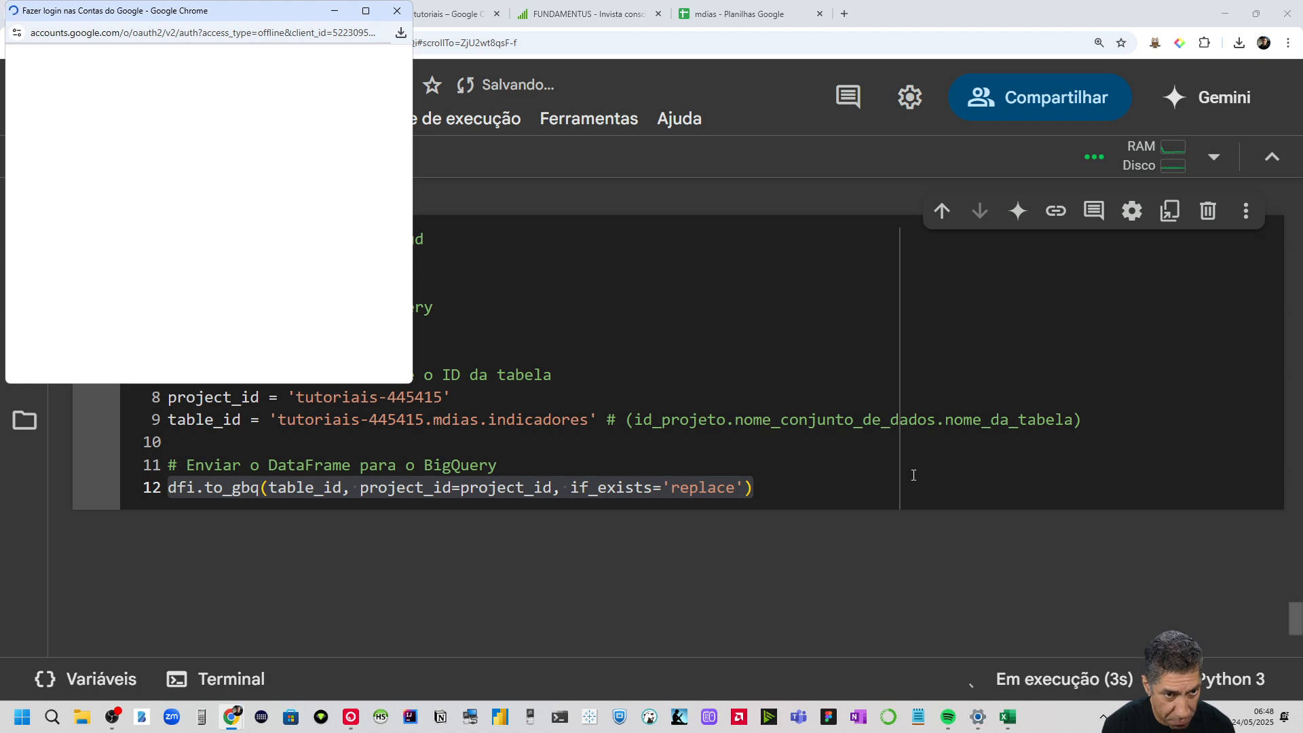
pyautogui.click(285, 148)
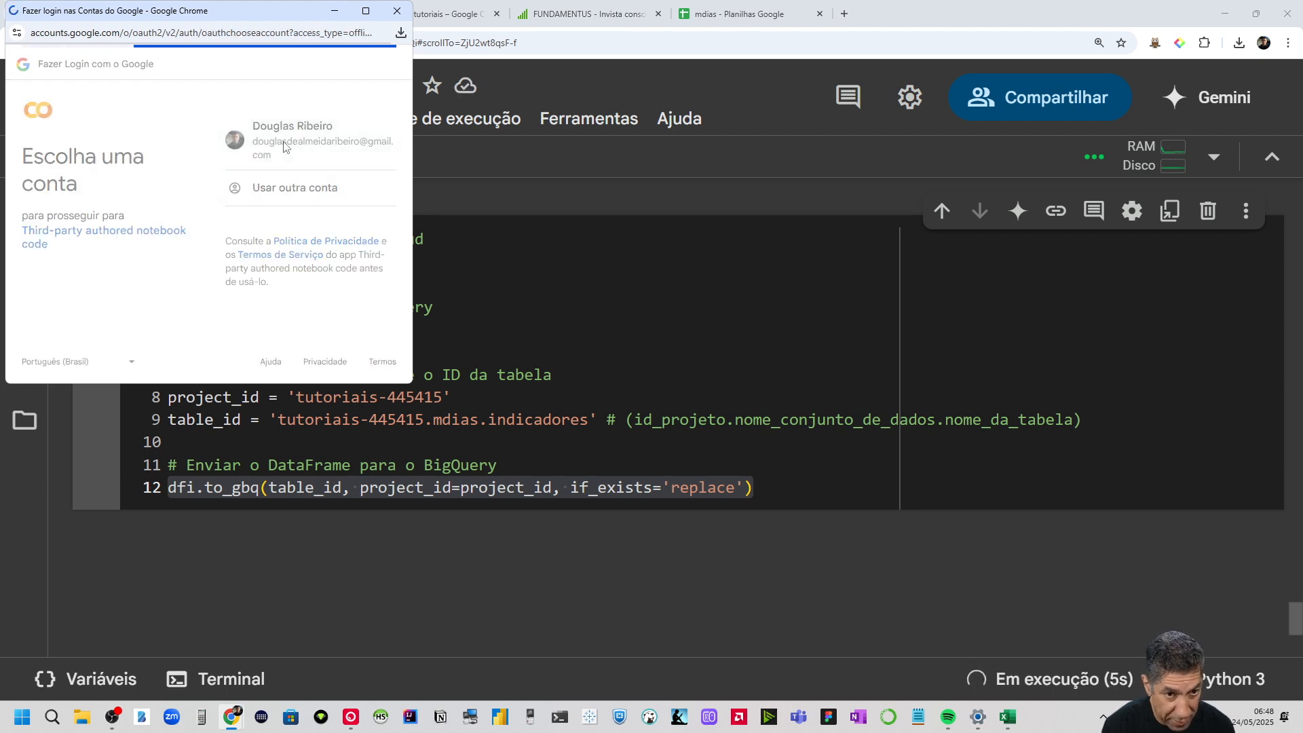
pyautogui.scroll(-1, 309, 258)
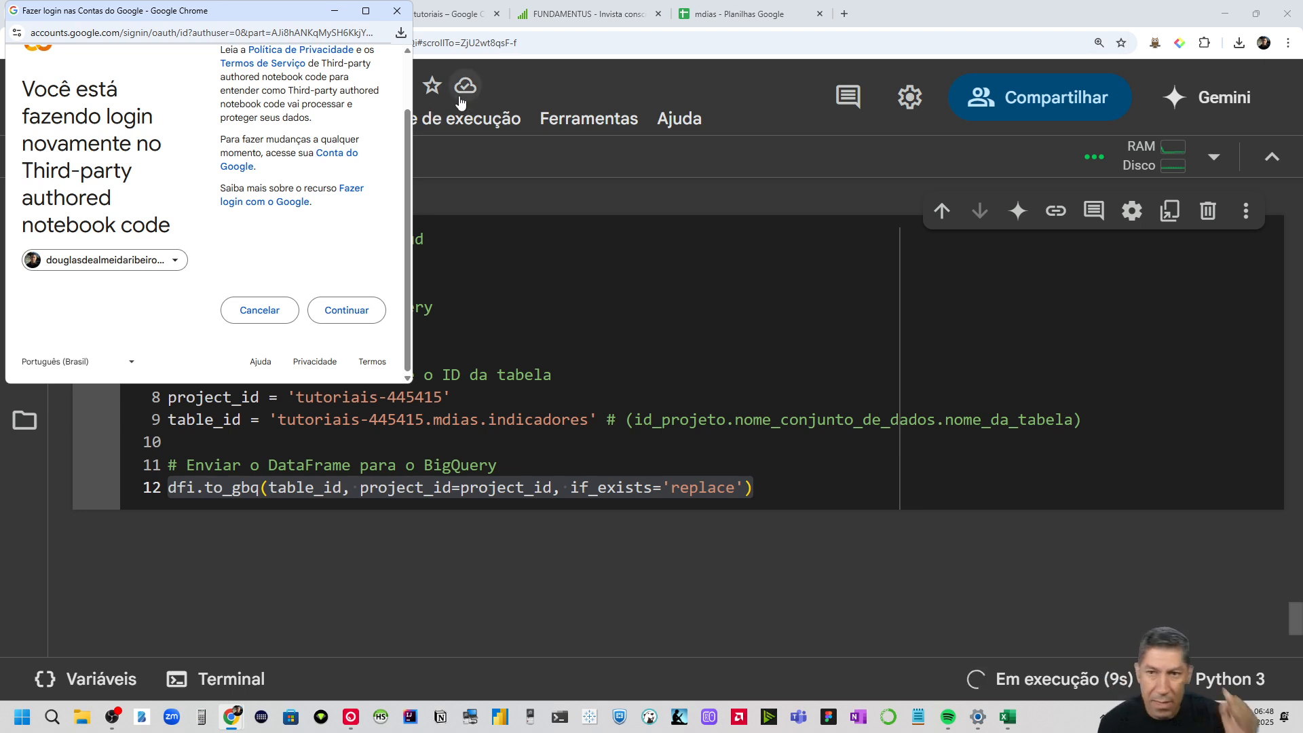
pyautogui.click(344, 313)
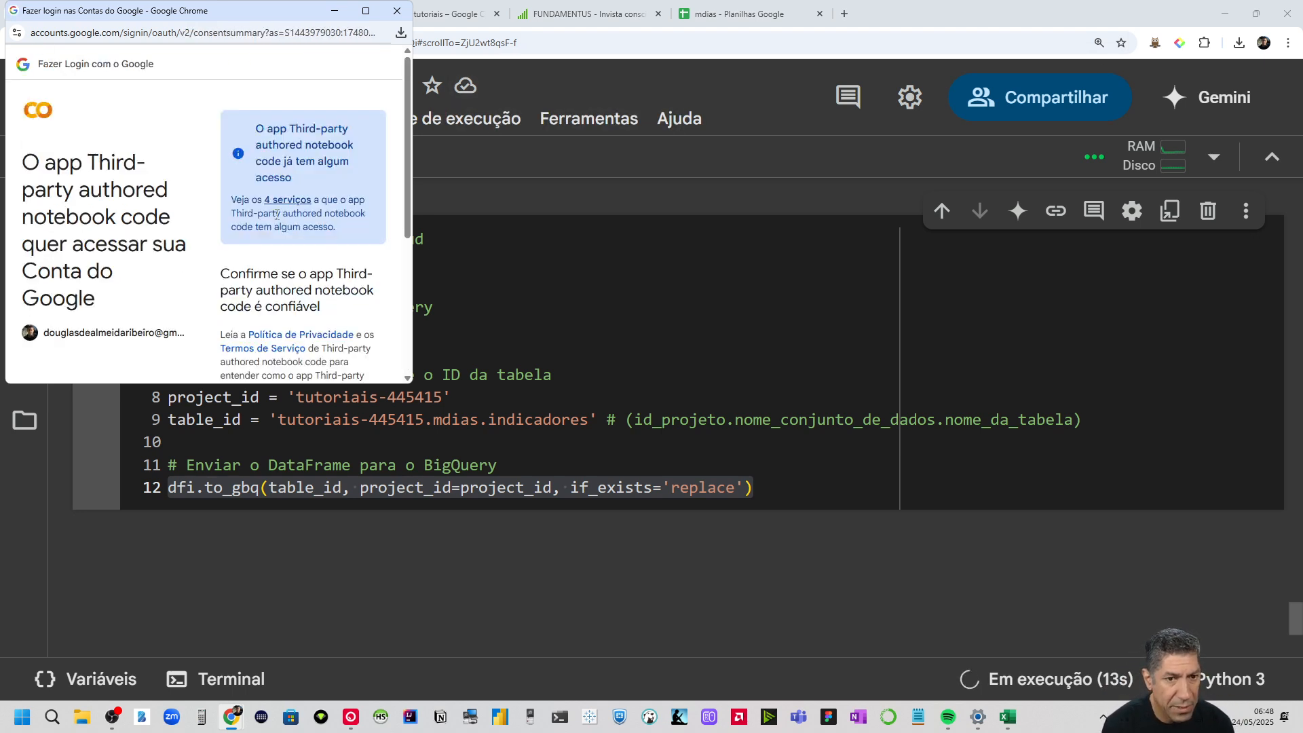
pyautogui.scroll(-3, 313, 248)
pyautogui.click(336, 310)
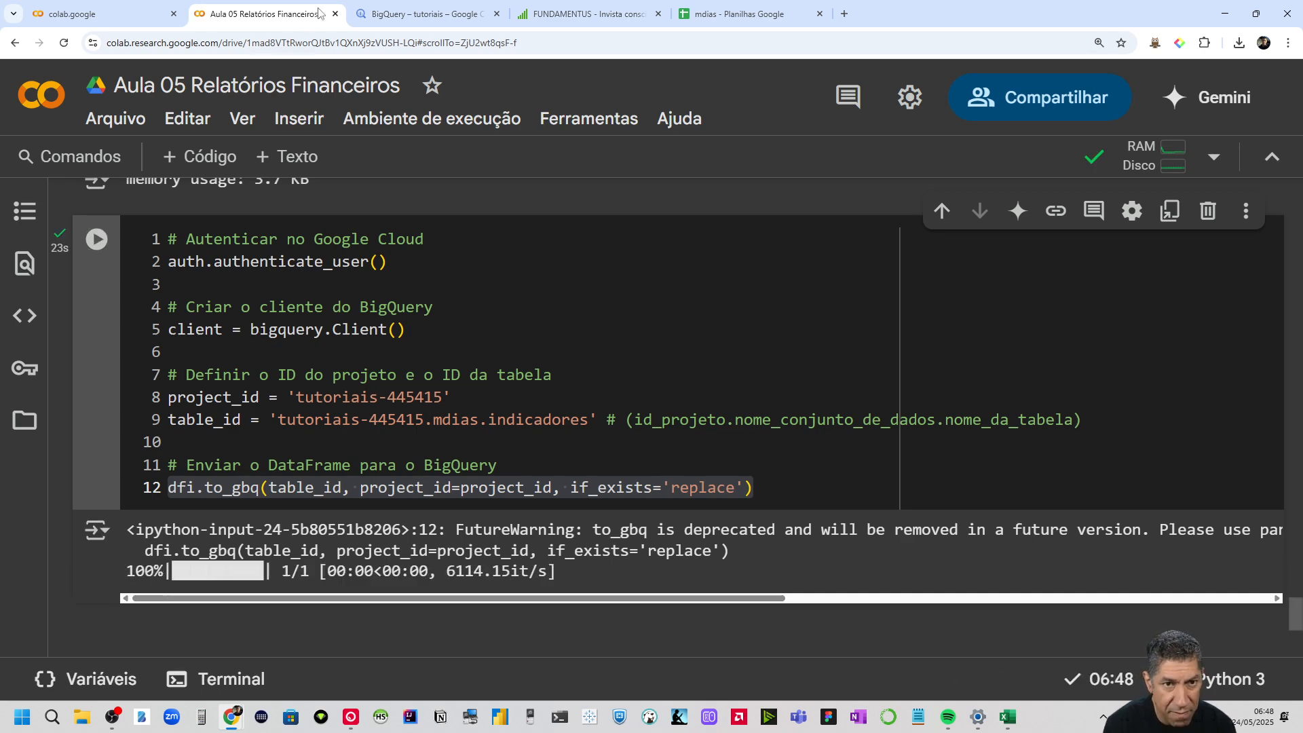
# Switch to BigQuery, reload the console, and close the FUNDAMENTUS and mdias spreadsheet pages
pyautogui.click(421, 14)
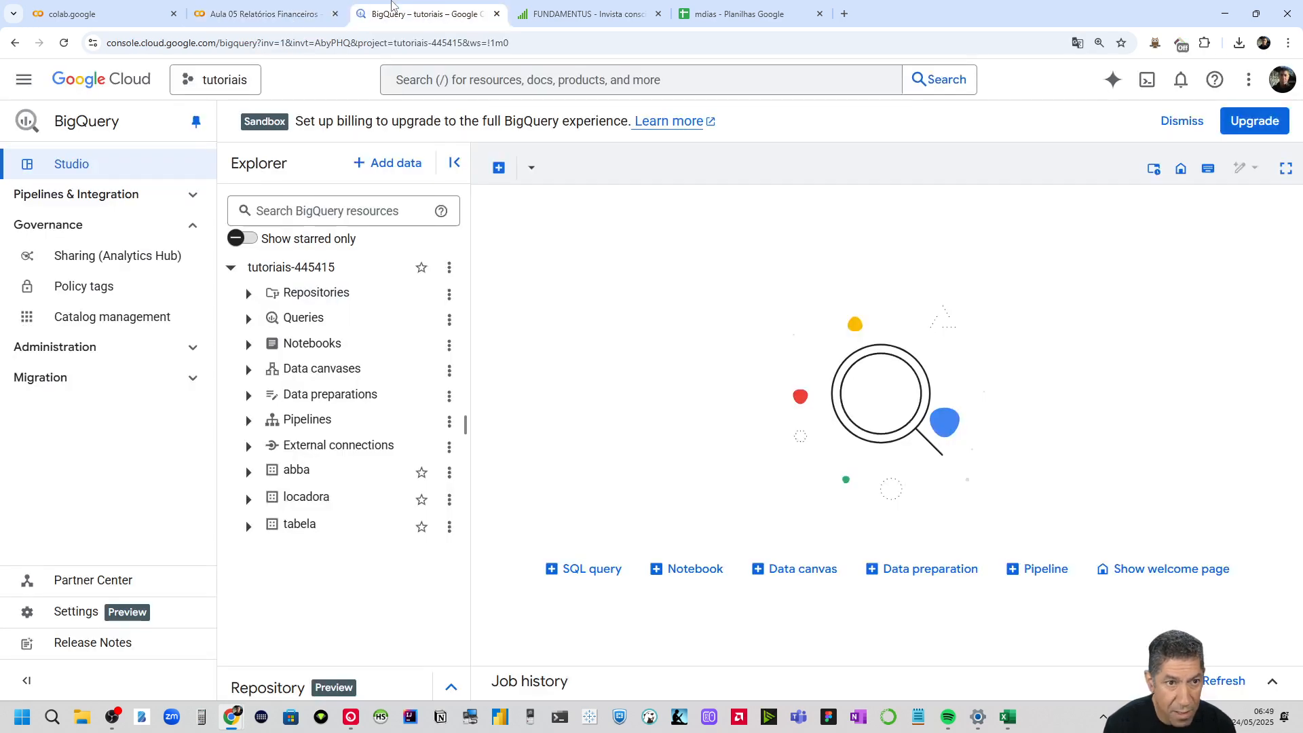
pyautogui.click(66, 43)
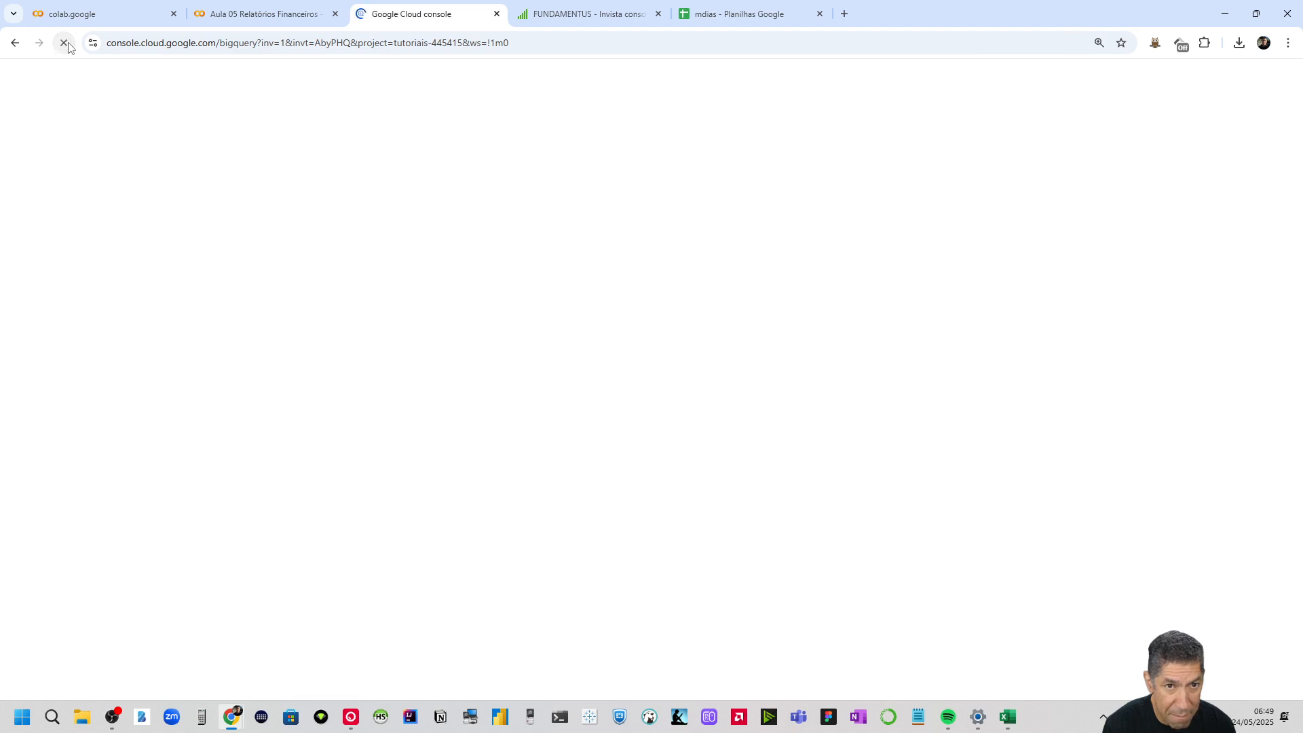
pyautogui.click(658, 14)
pyautogui.click(658, 14)
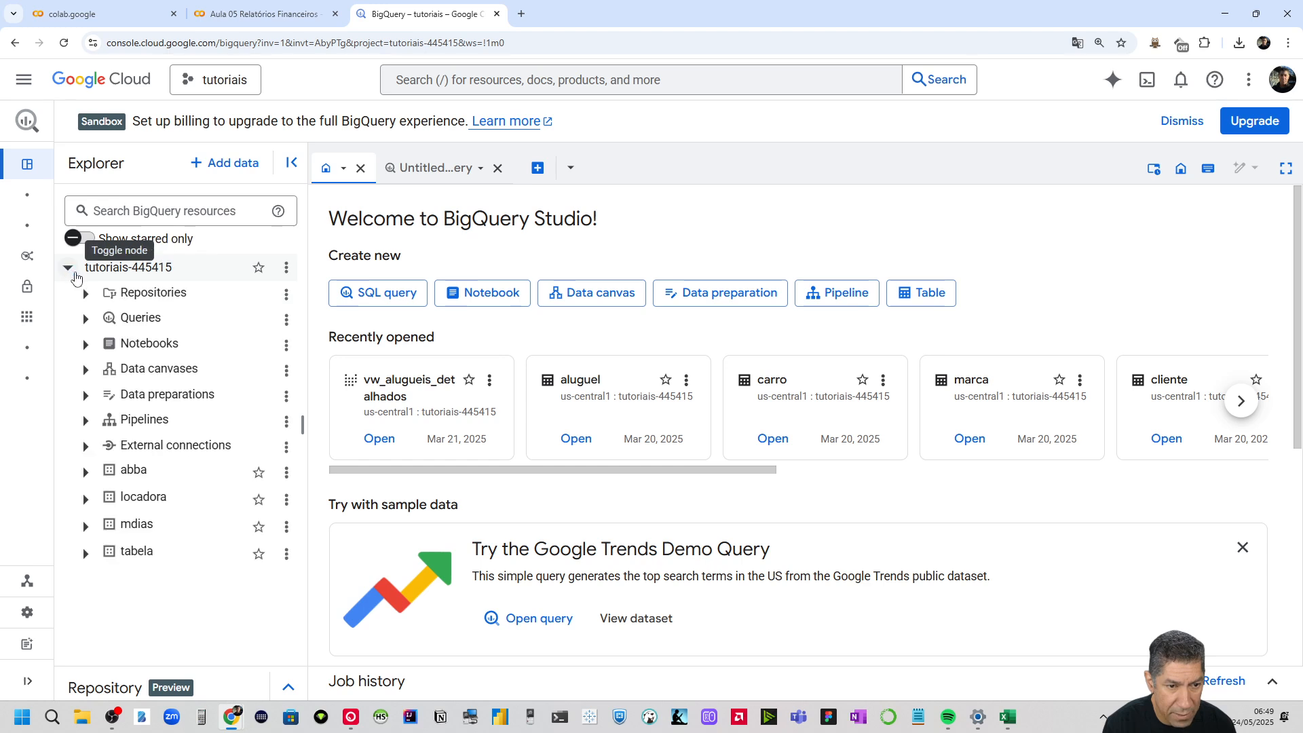
# Open the indicadores table in the mdias dataset and inspect its data preview and schema
pyautogui.click(87, 529)
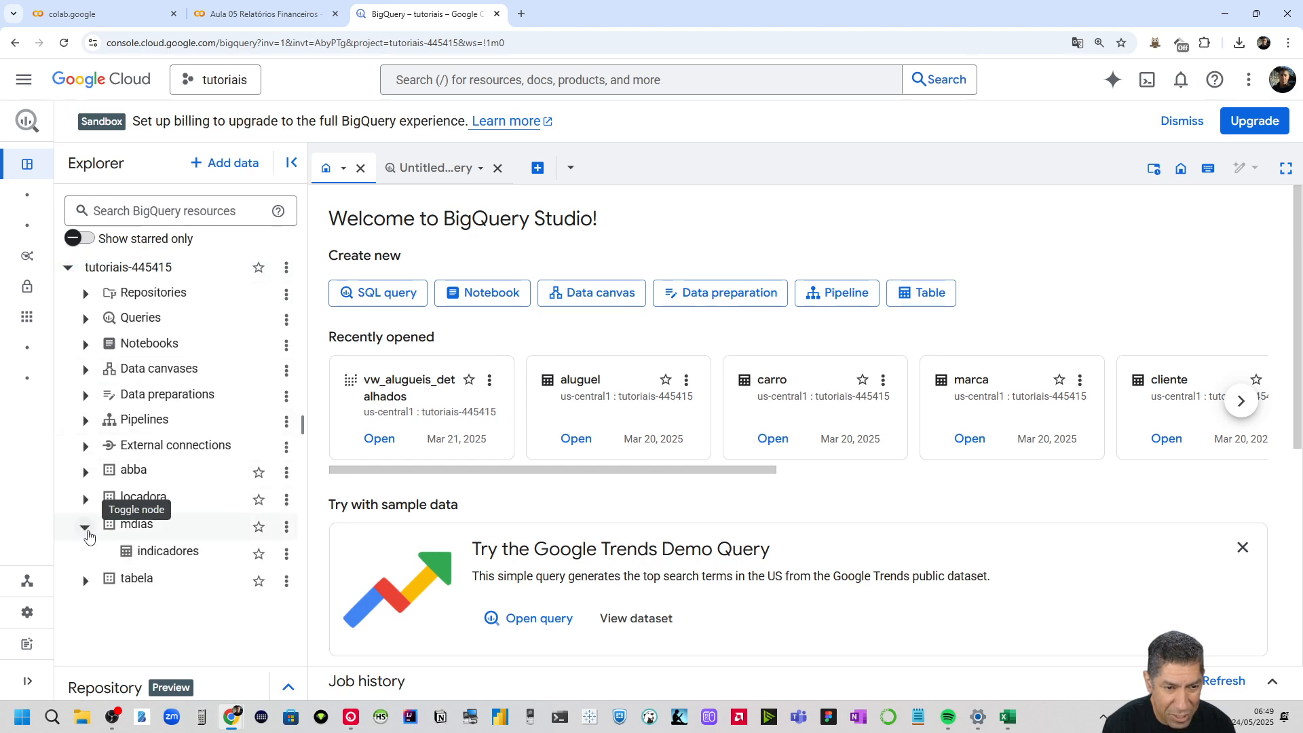
pyautogui.click(157, 555)
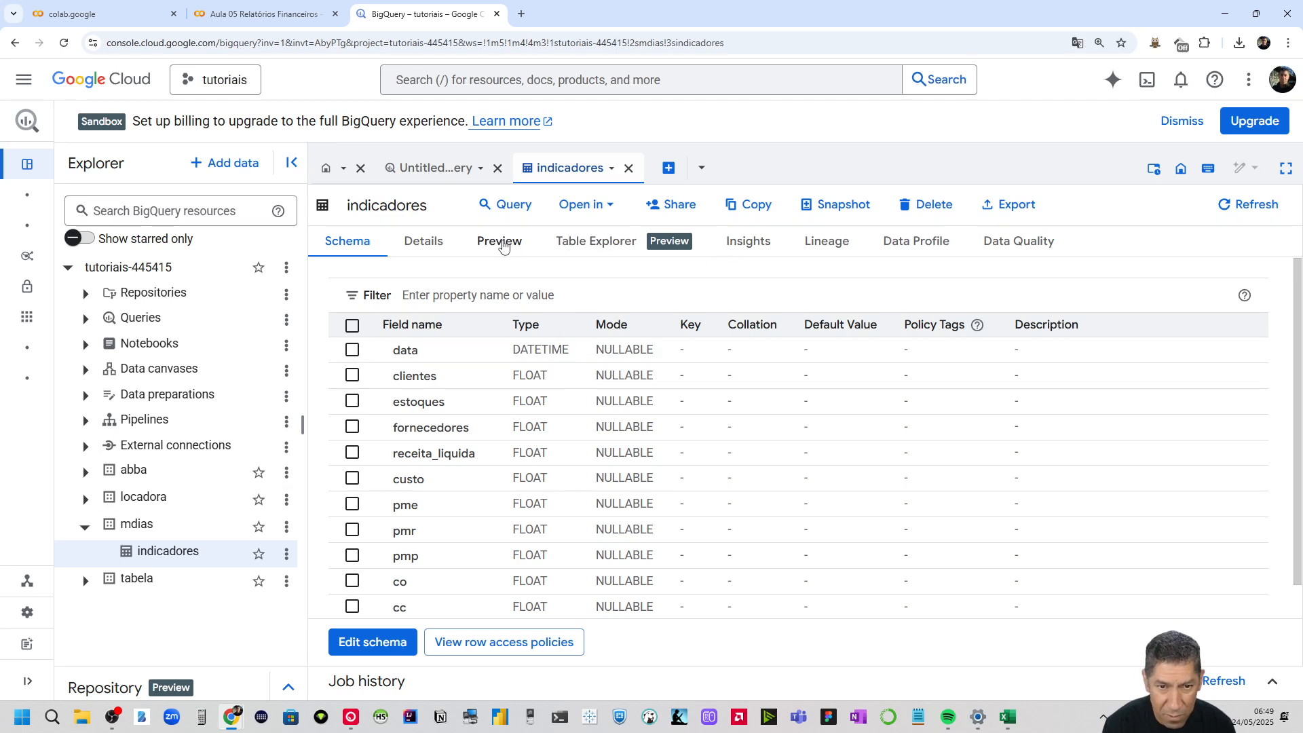
pyautogui.click(503, 247)
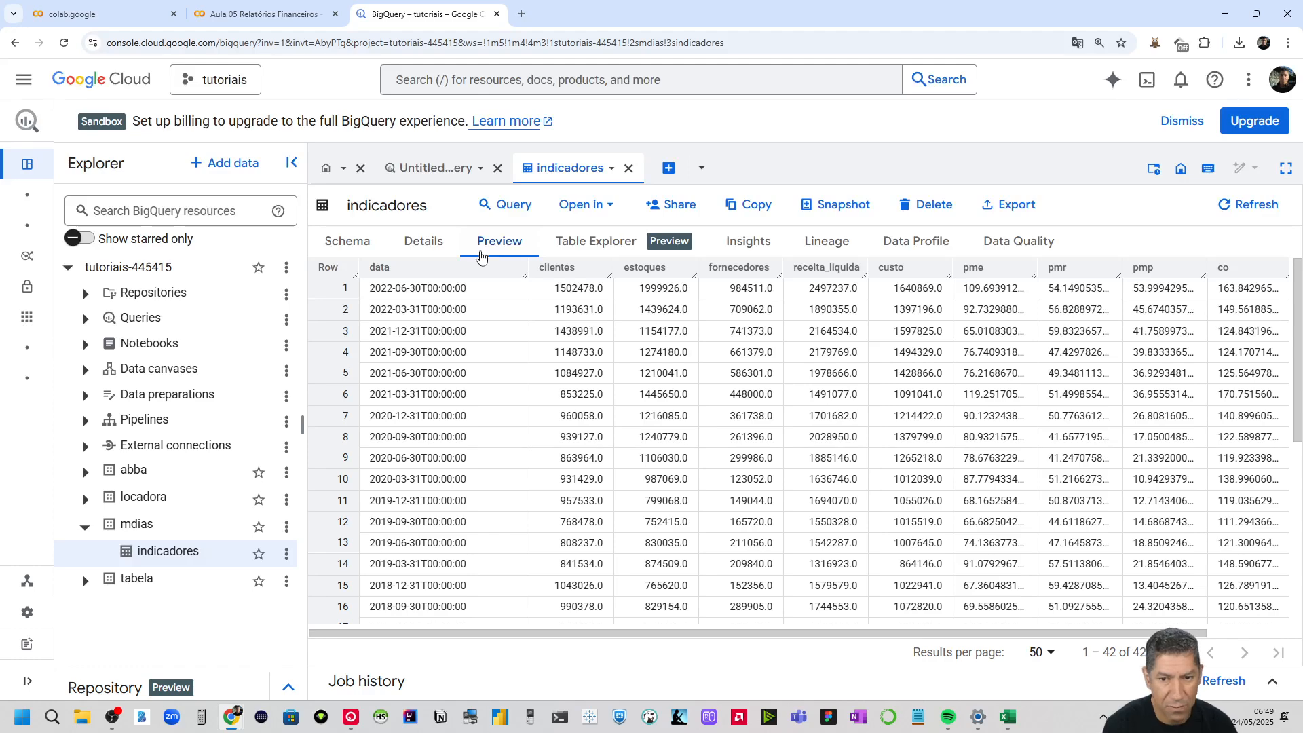
pyautogui.moveTo(470, 632)
pyautogui.mouseDown()
pyautogui.moveTo(709, 623)
pyautogui.moveTo(455, 626)
pyautogui.mouseUp()
pyautogui.click(348, 242)
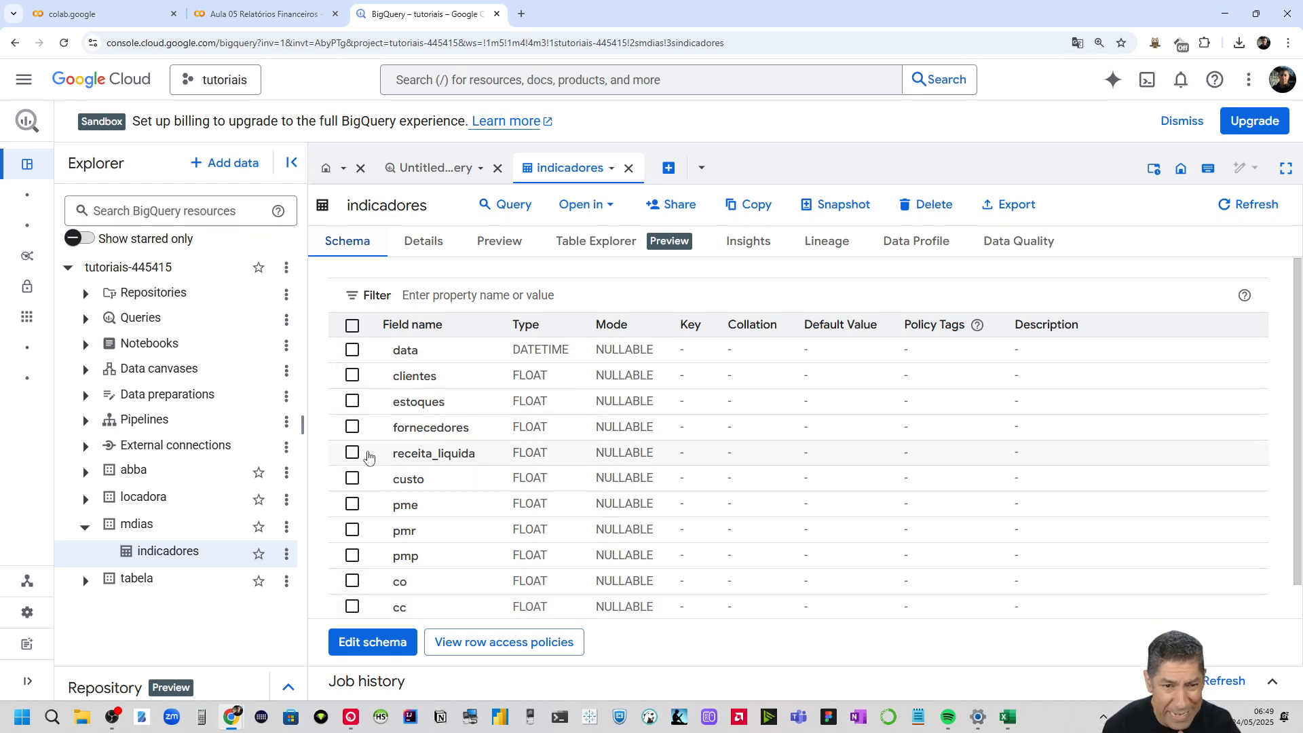
# Check the export cell in Colab, return to BigQuery, and locate the indicadores table under the mdias dataset
pyautogui.click(253, 15)
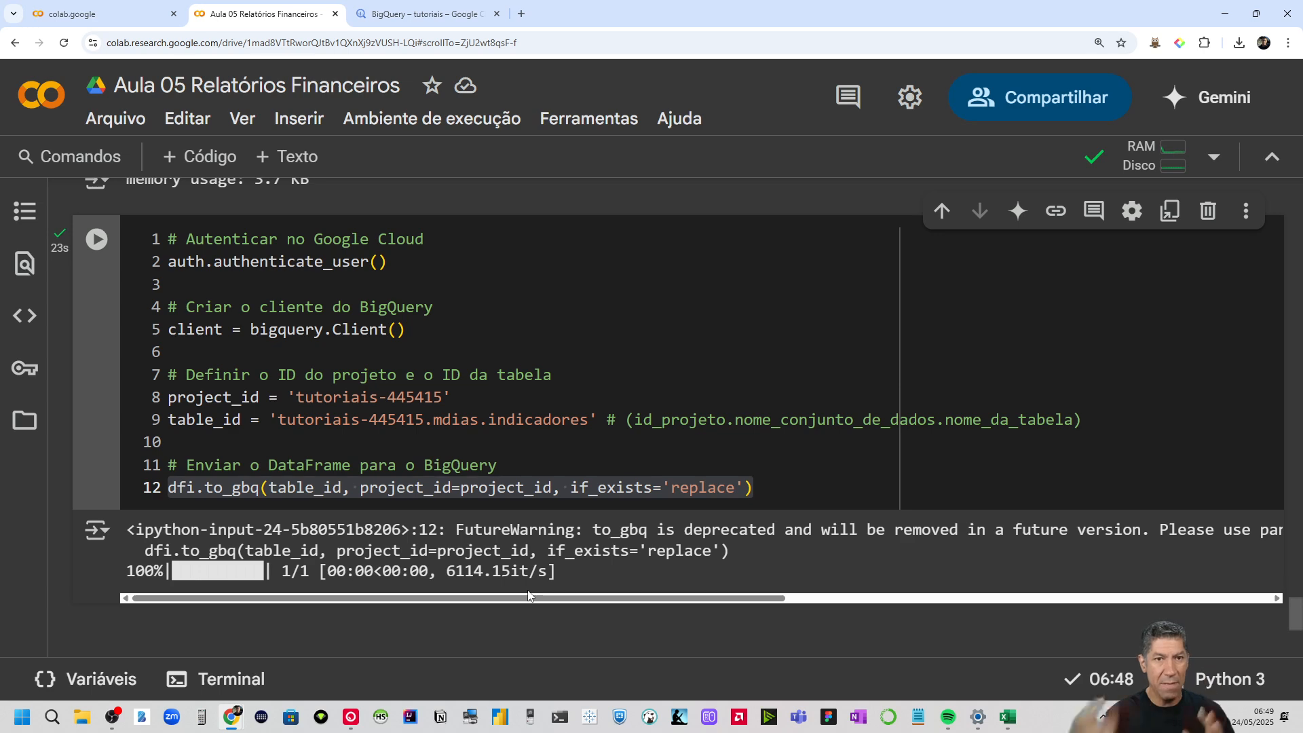
pyautogui.click(438, 12)
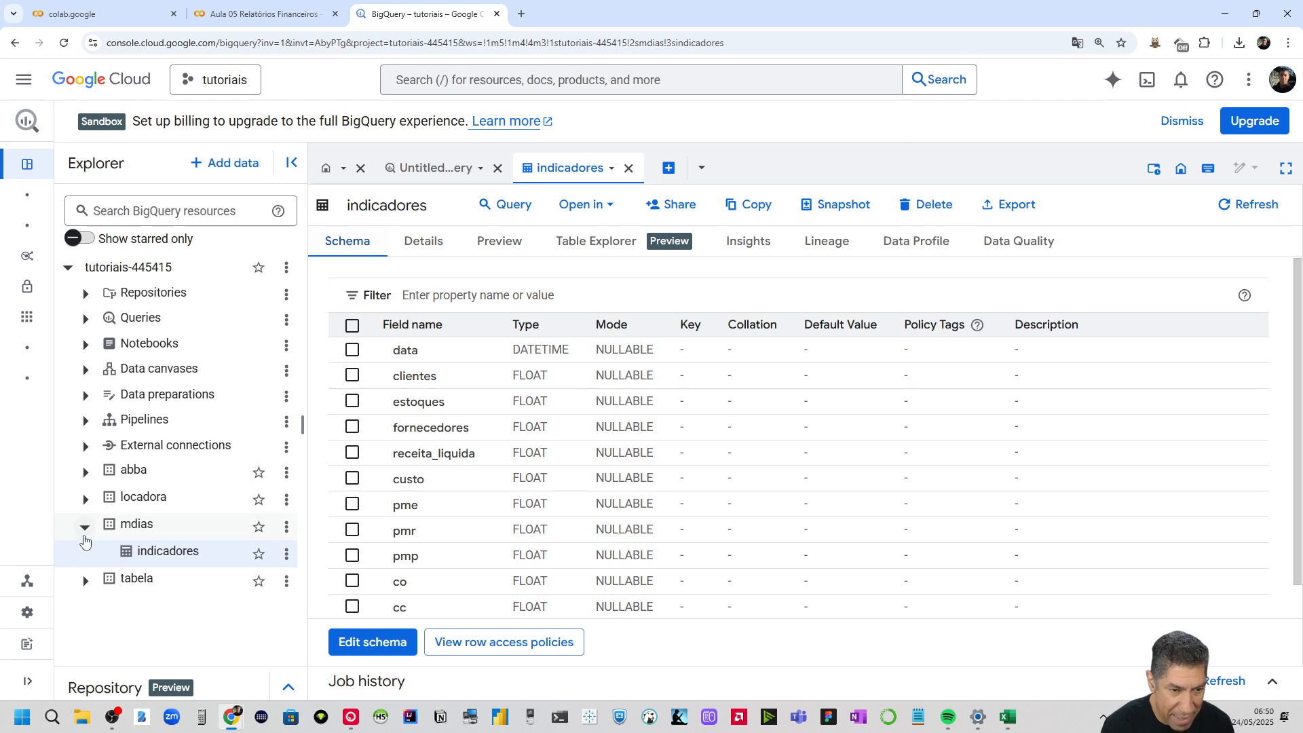
pyautogui.click(85, 527)
pyautogui.click(95, 532)
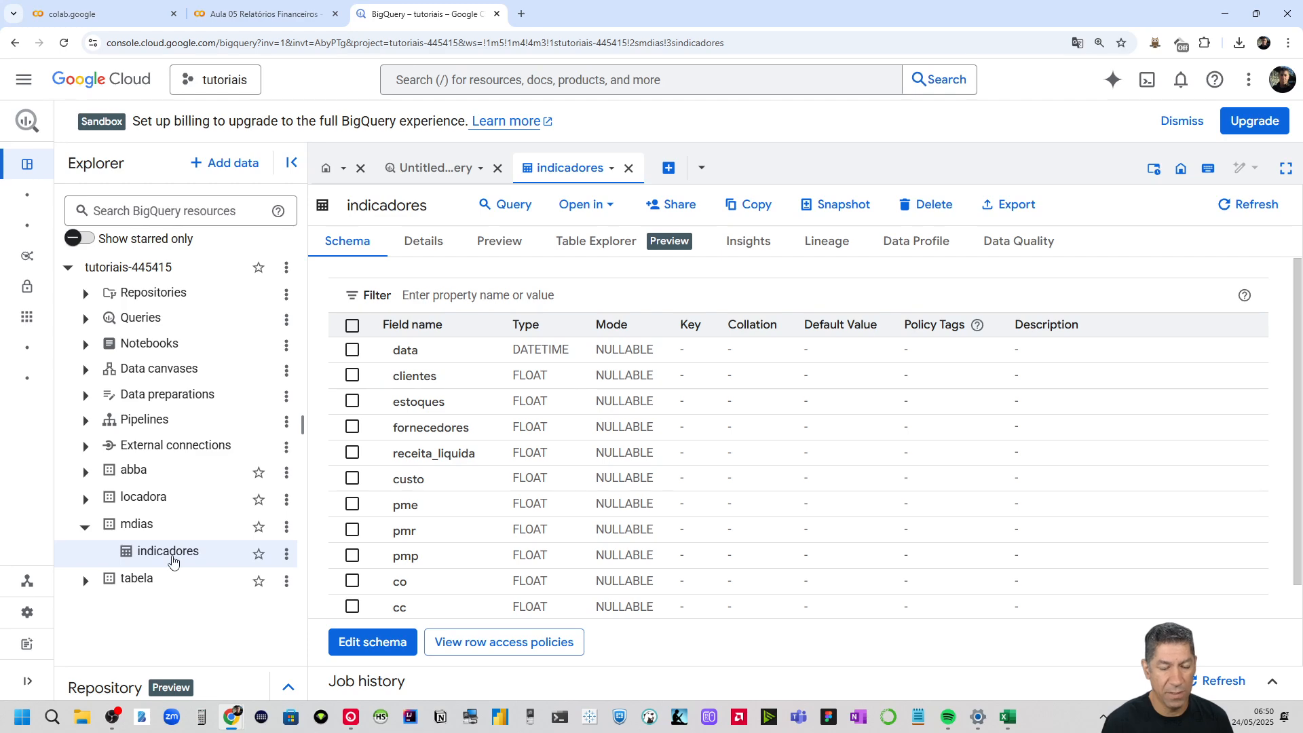
# Return to the Colab notebook and compare the project ID in the project_id and table_id definitions
pyautogui.click(261, 13)
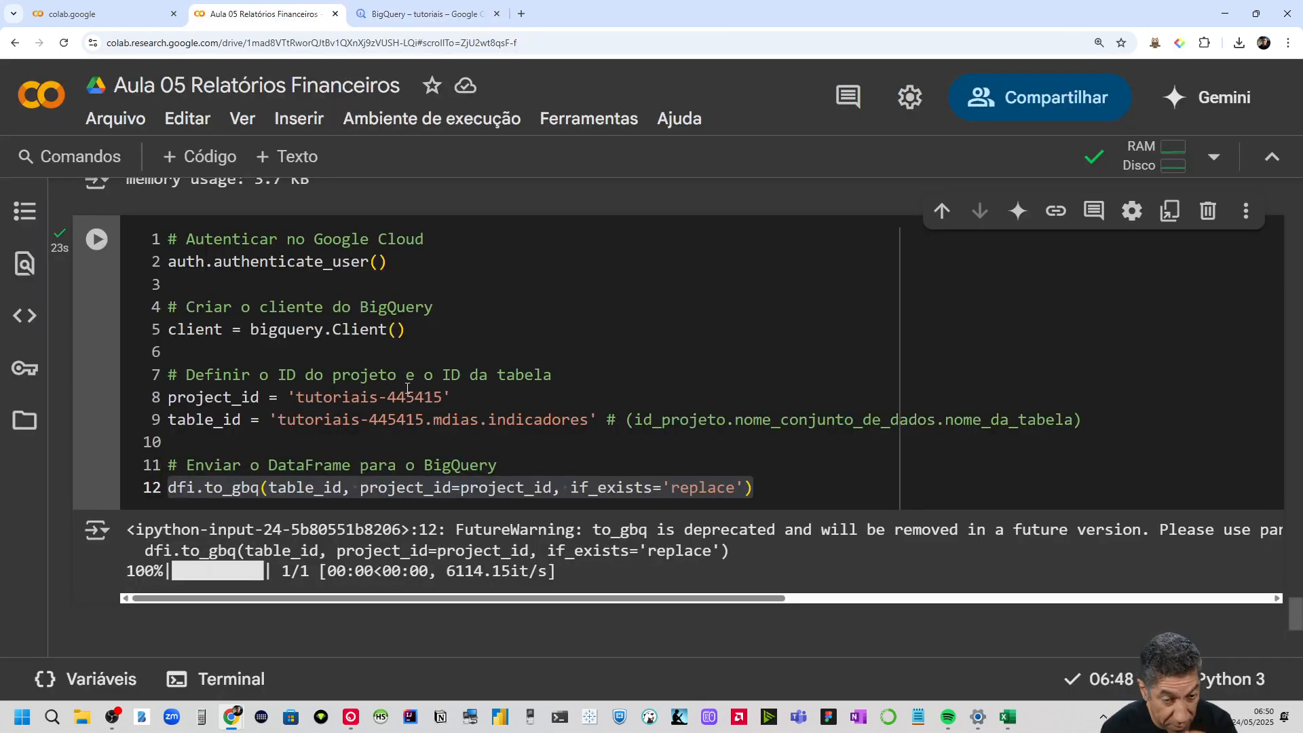
pyautogui.moveTo(442, 397); pyautogui.dragTo(296, 397)
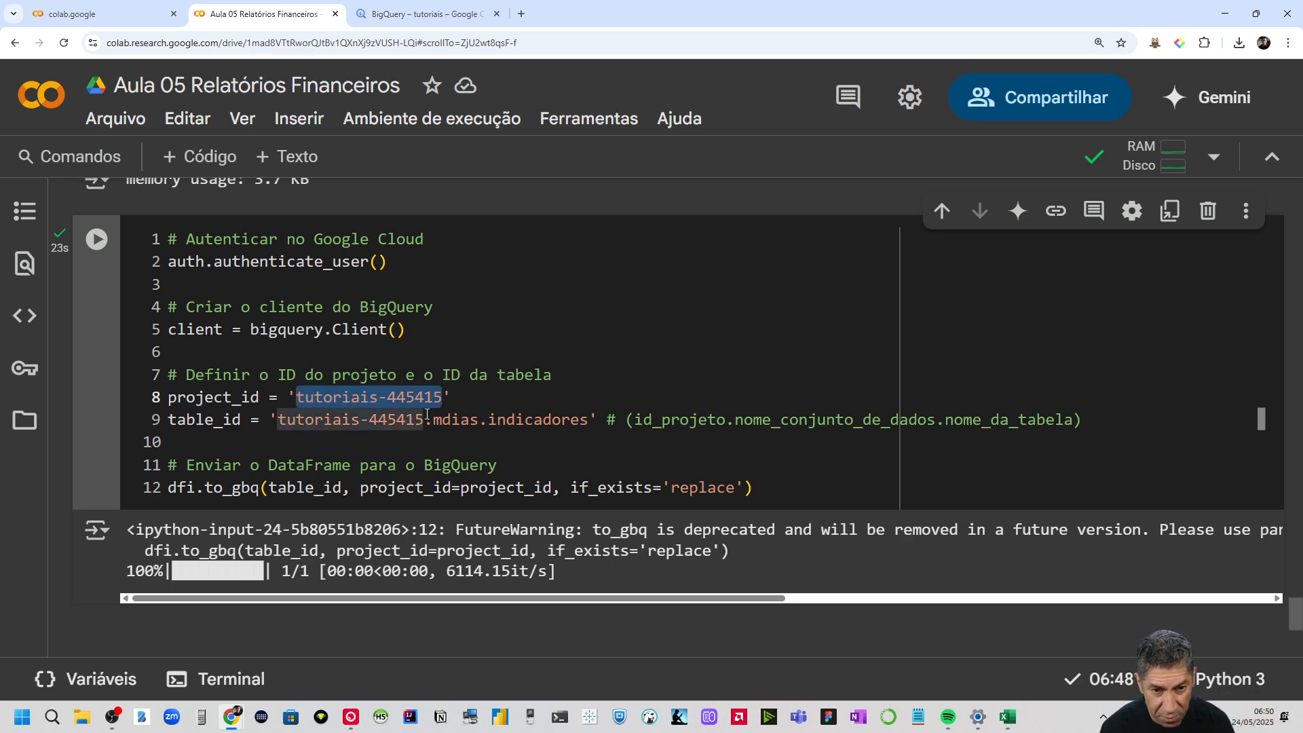
pyautogui.moveTo(425, 414); pyautogui.dragTo(275, 417)
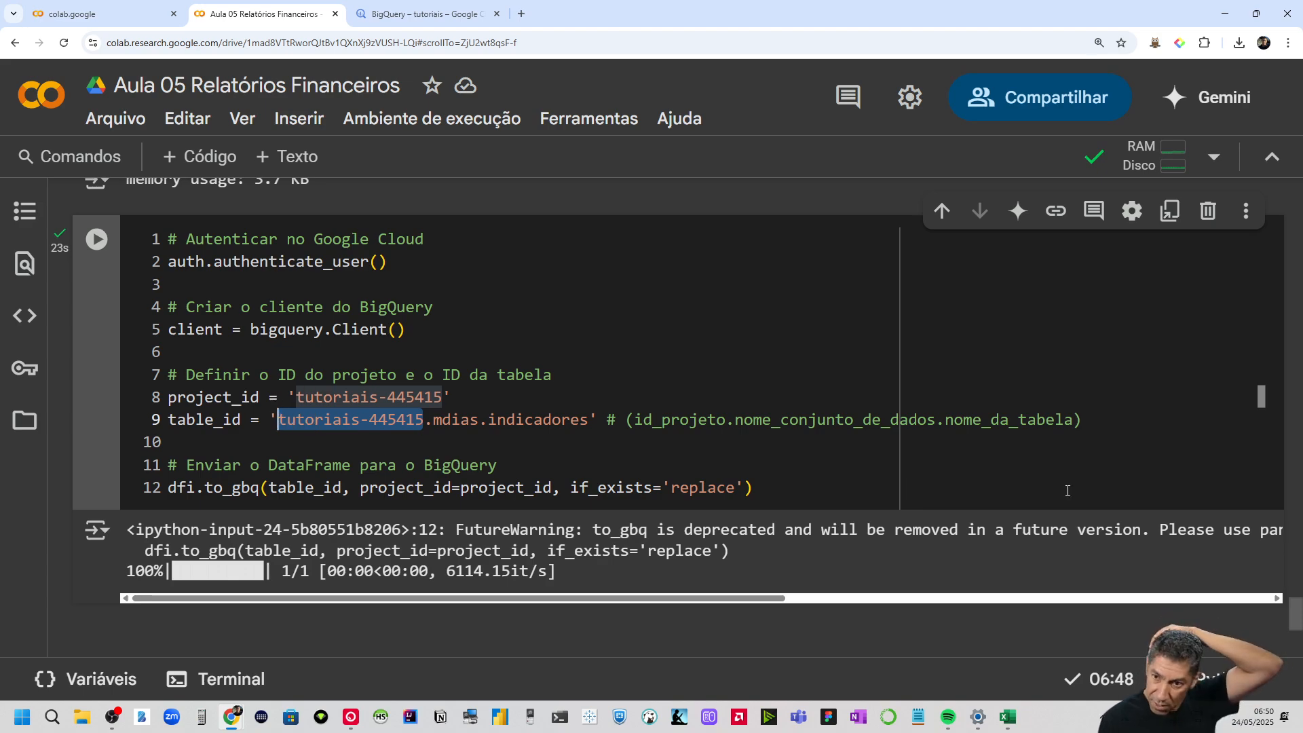
# Review the notebook from the imports and the bp and dre CSV sources through dfi to the BigQuery export cell
pyautogui.scroll(20, 1008, 436)
pyautogui.scroll(15, 980, 414)
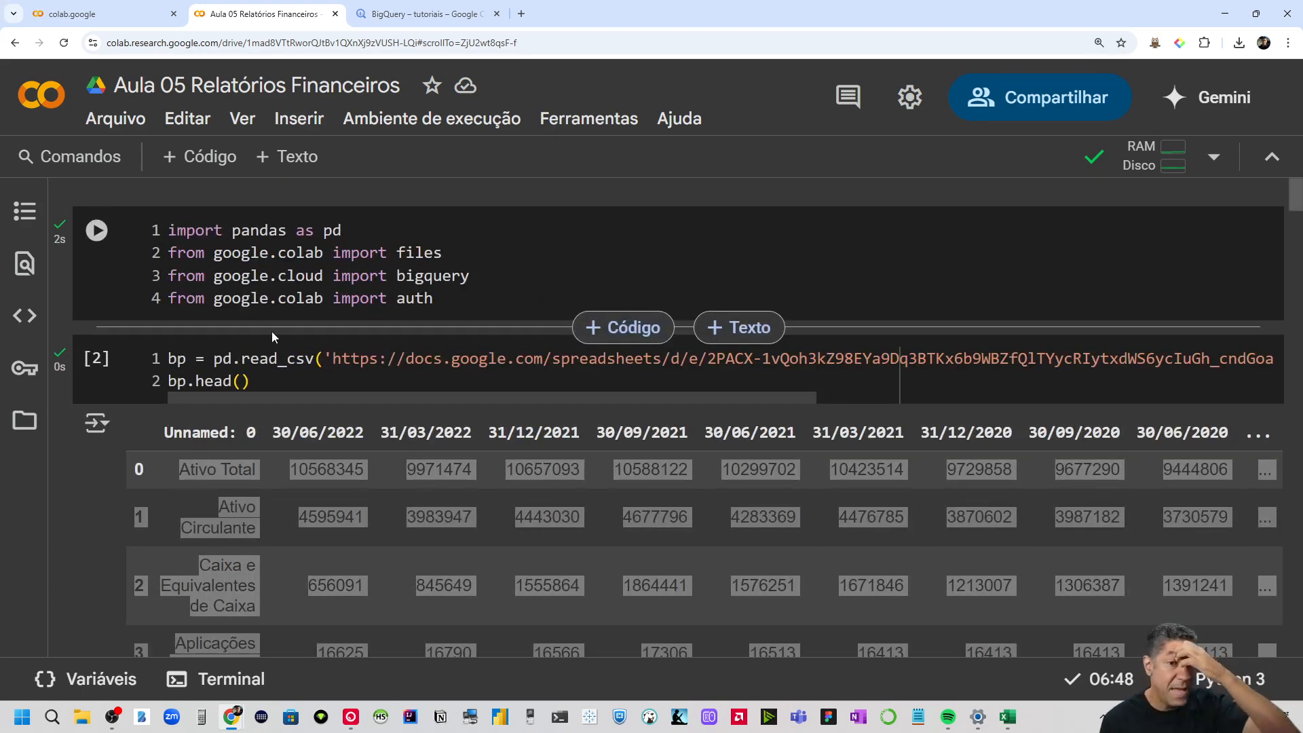
pyautogui.scroll(-3, 244, 332)
pyautogui.scroll(-12, 245, 332)
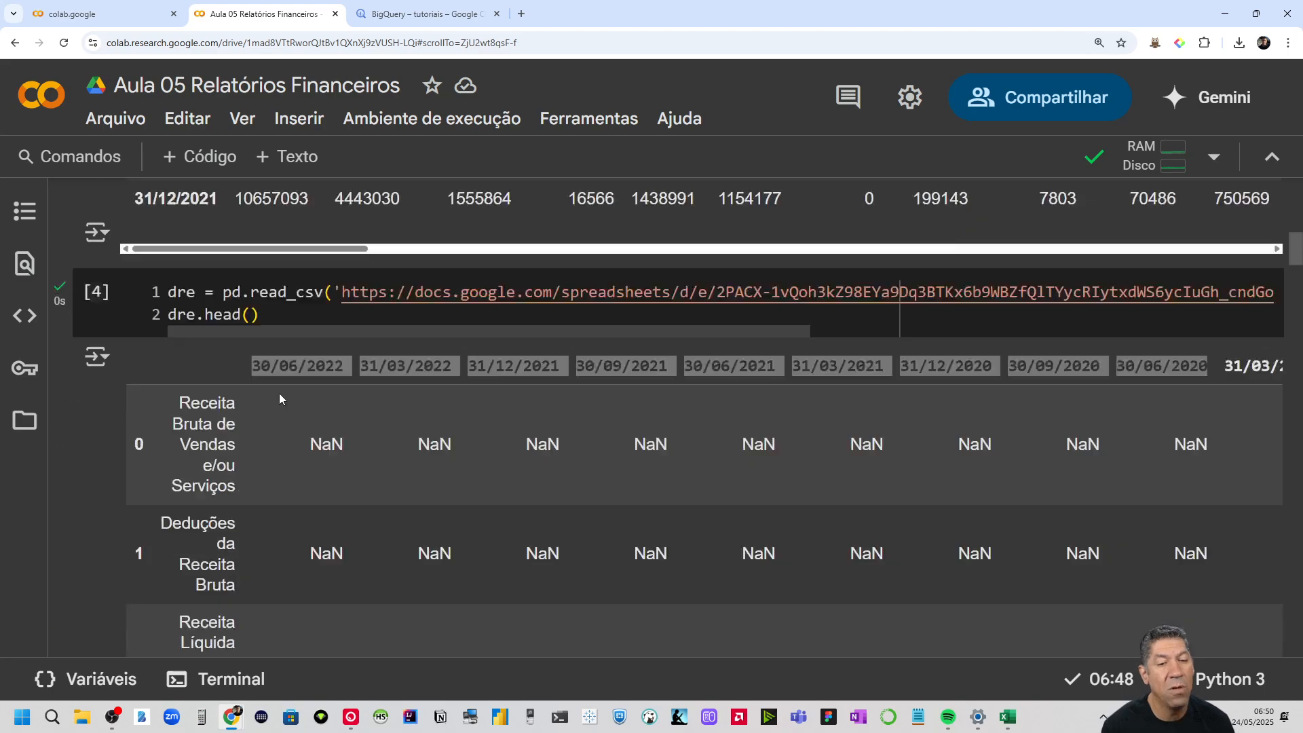
pyautogui.scroll(12, 275, 405)
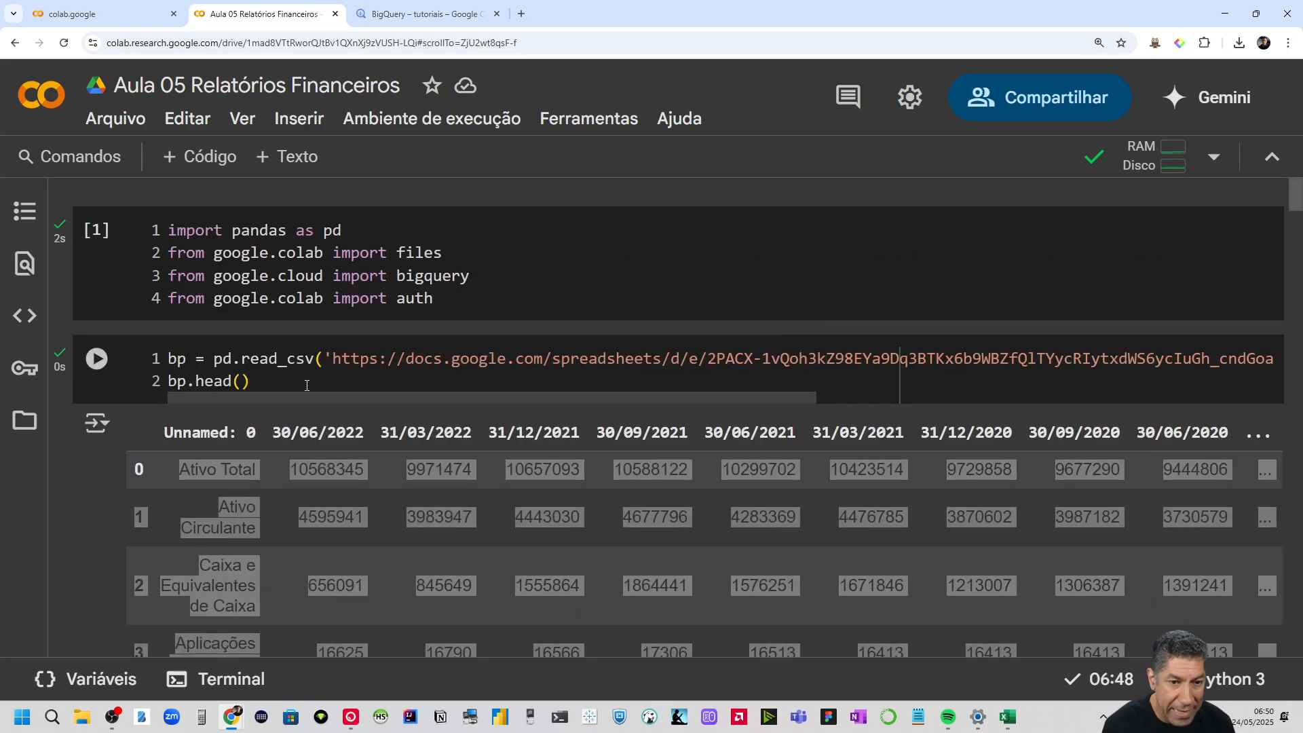
pyautogui.moveTo(333, 358); pyautogui.dragTo(523, 370)
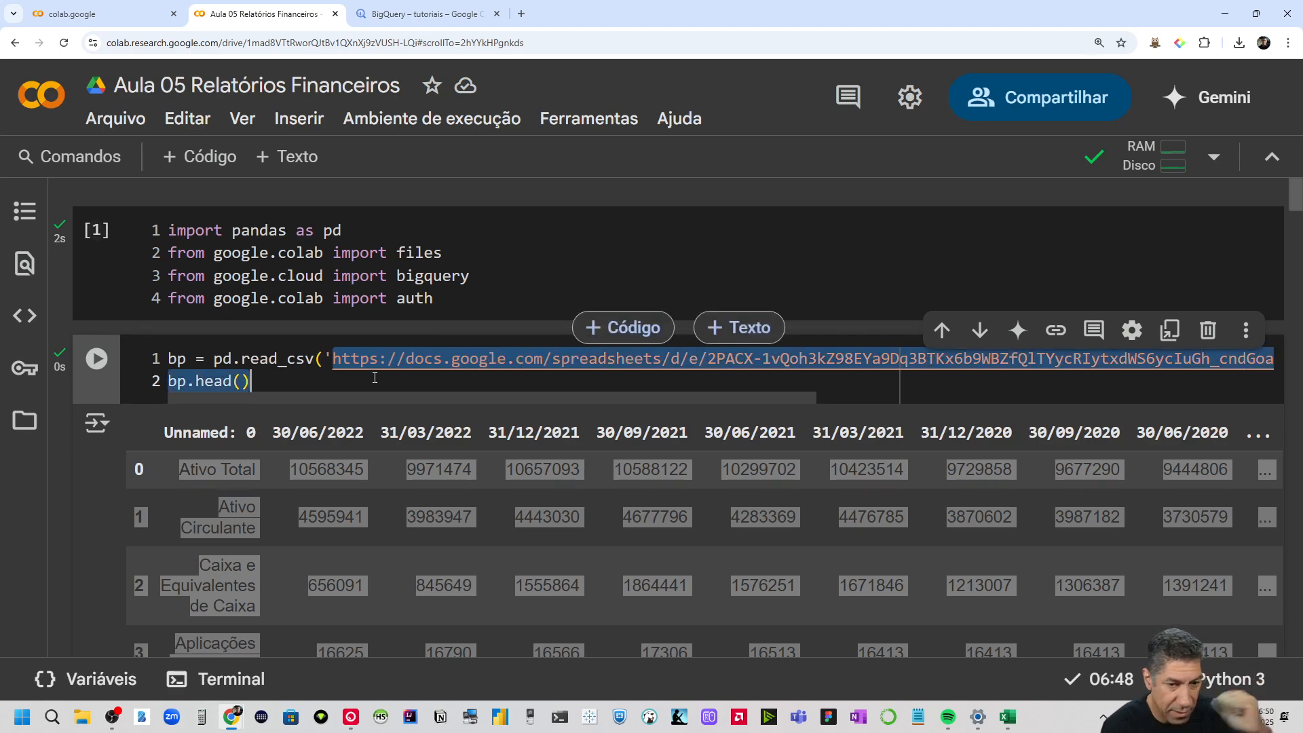
pyautogui.scroll(-6, 309, 376)
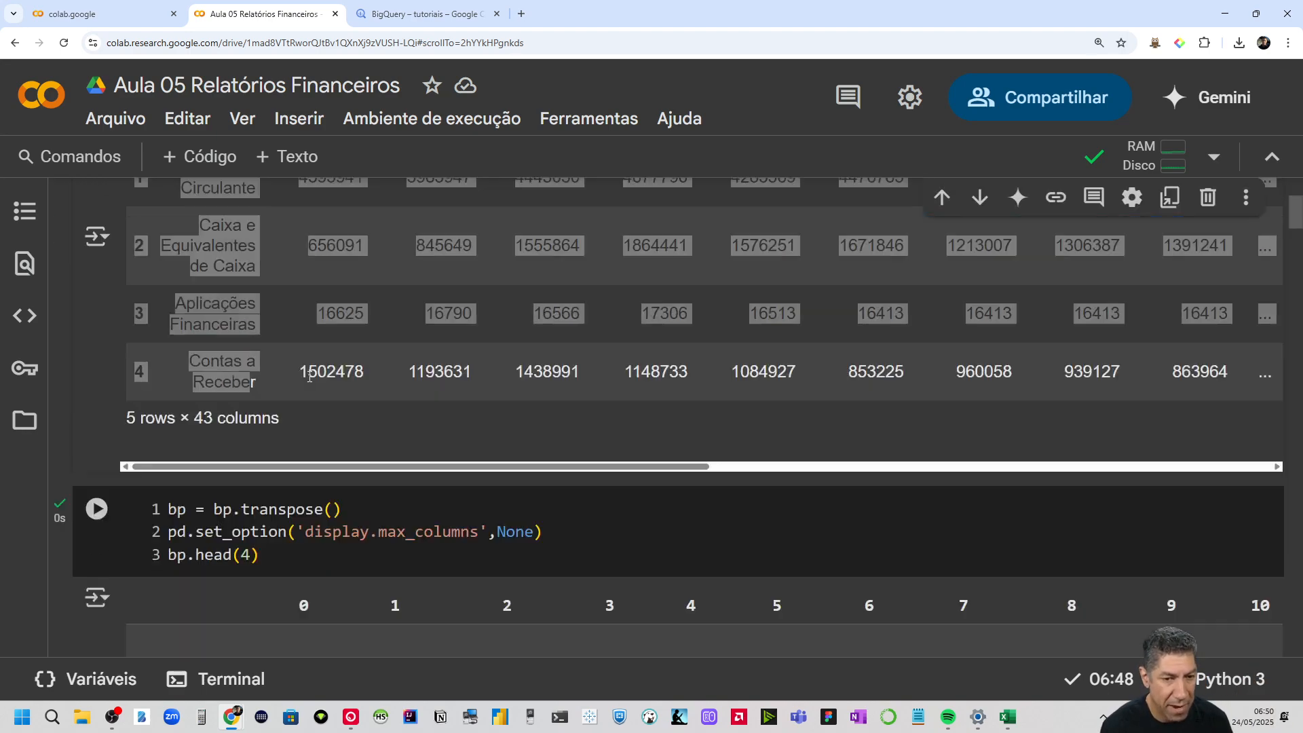
pyautogui.scroll(-10, 309, 328)
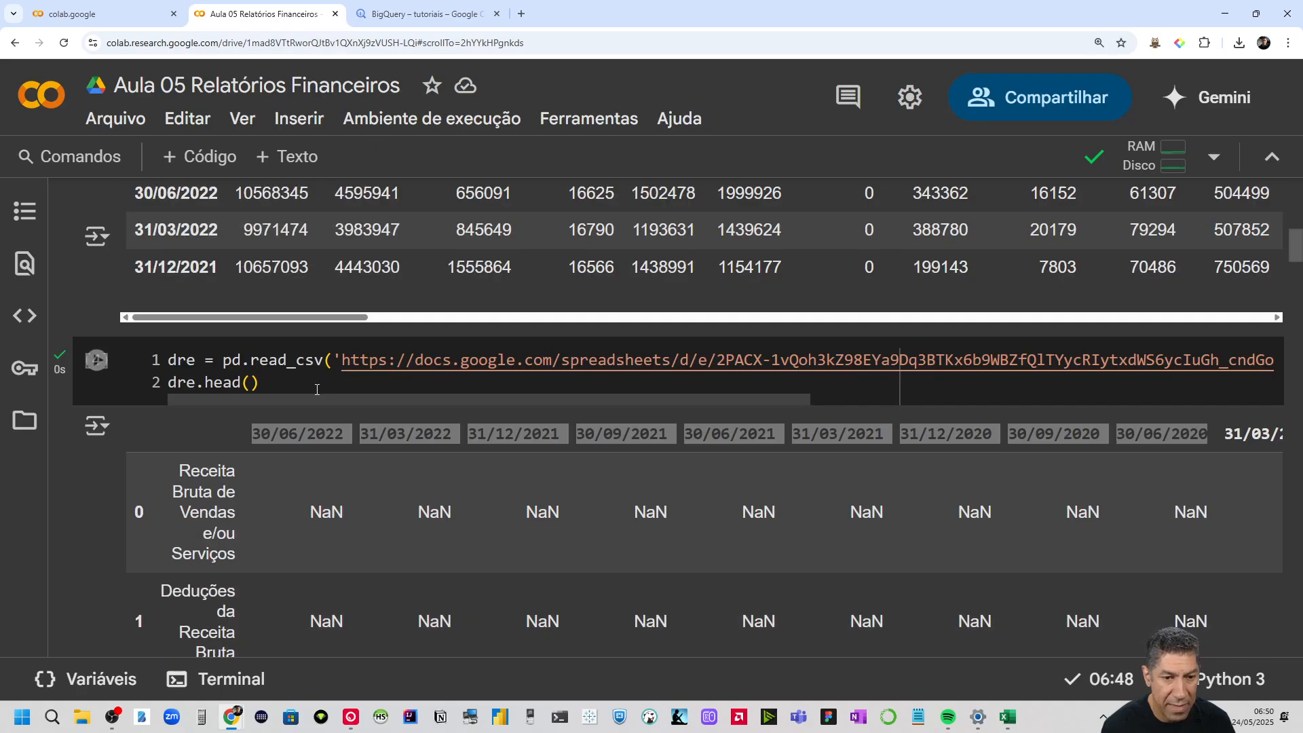
pyautogui.scroll(-20, 331, 450)
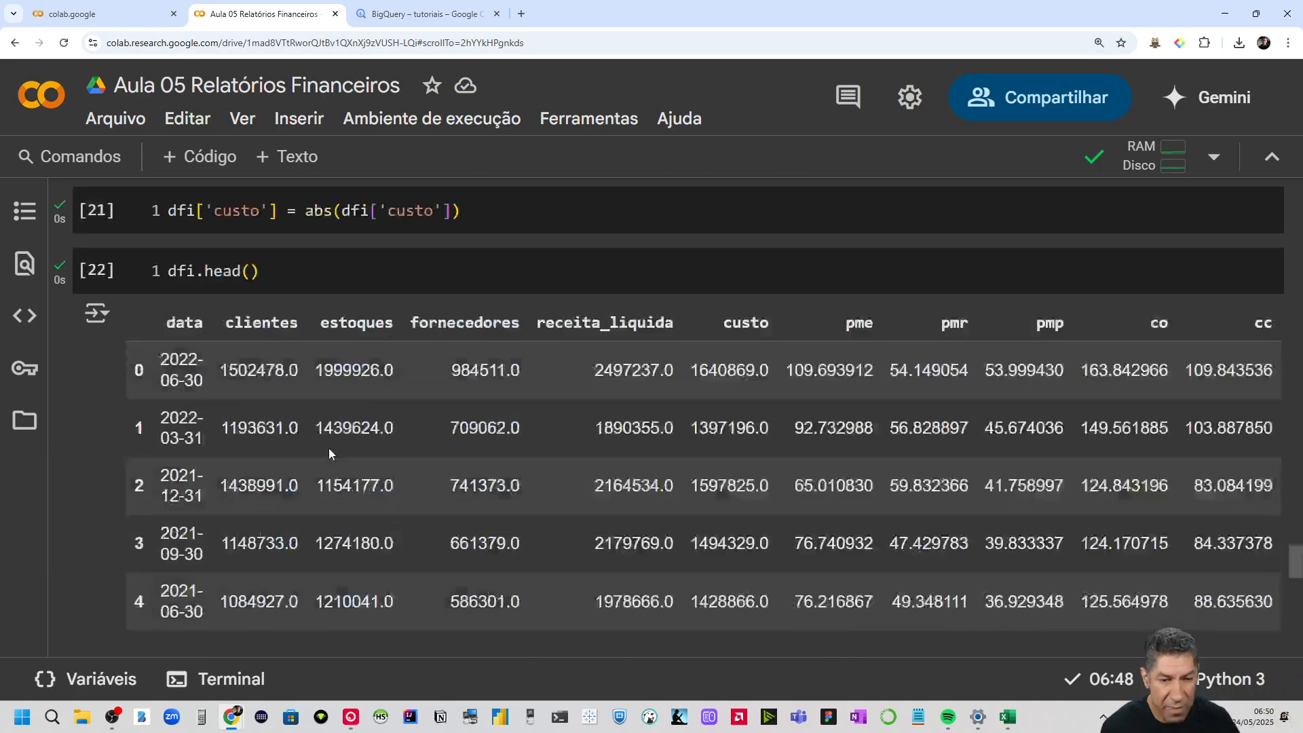
pyautogui.scroll(1, 328, 433)
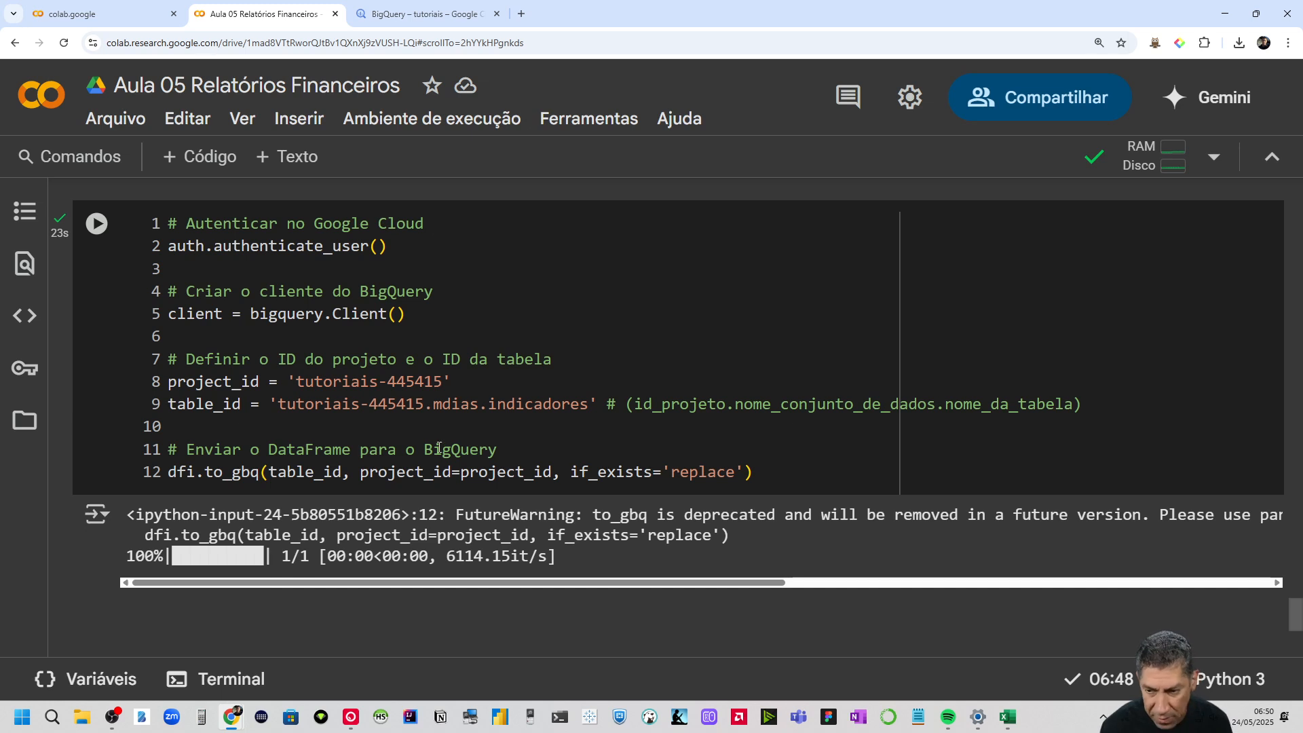
pyautogui.moveTo(443, 468)
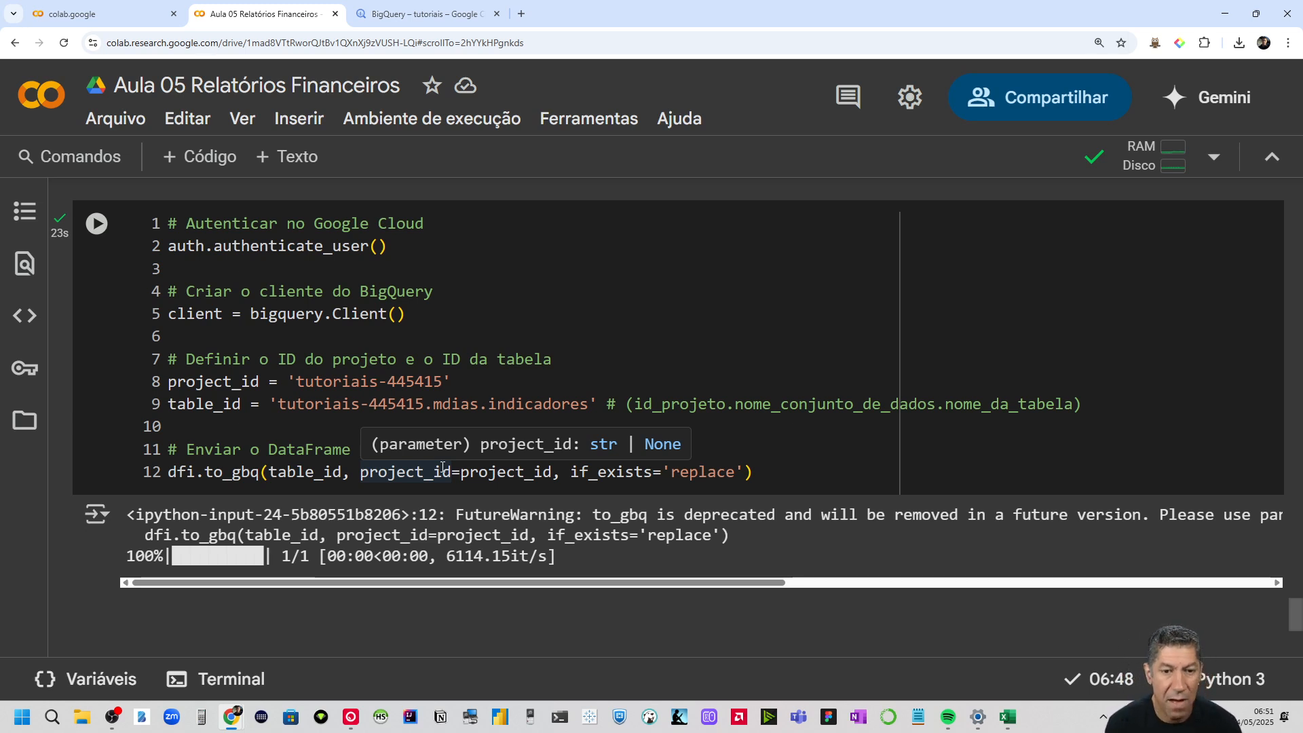
# Switch the notebook's general access to Restrito and back to Qualquer pessoa com o link, copy the sharing link, and finish sharing
pyautogui.click(1012, 103)
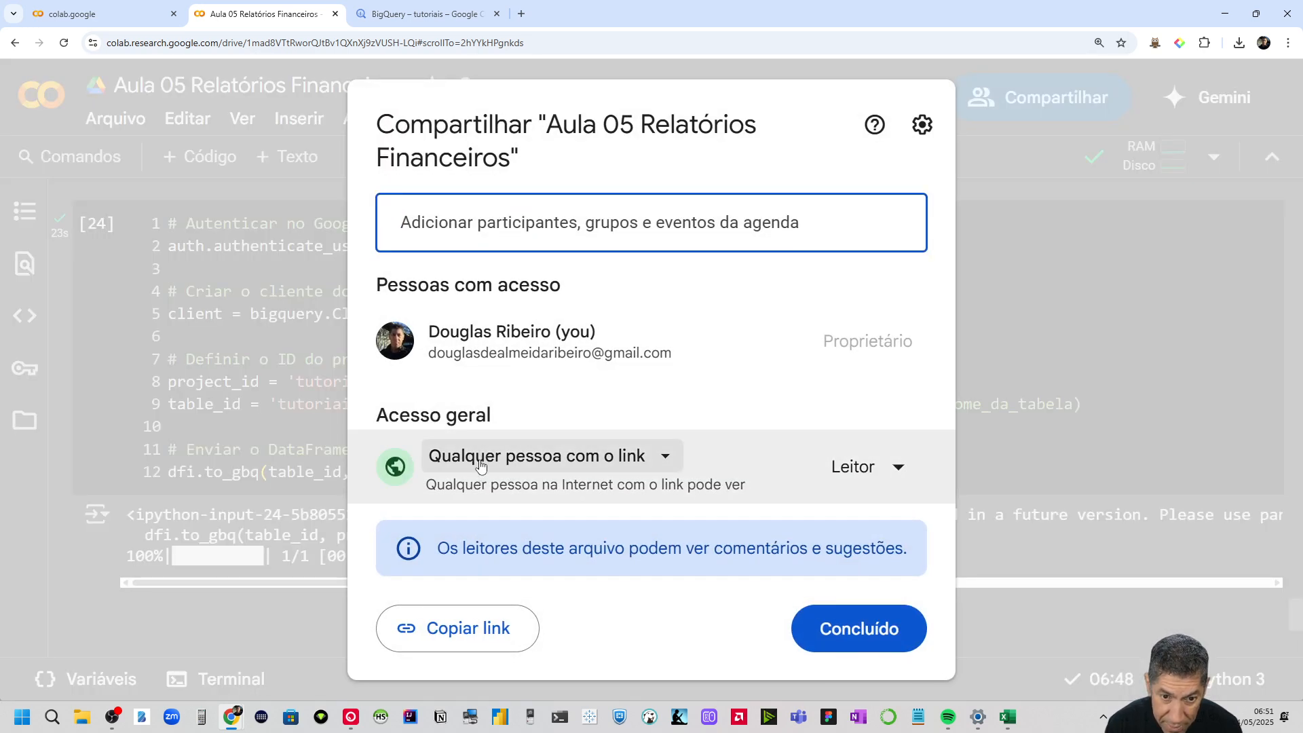
pyautogui.click(484, 467)
pyautogui.click(516, 510)
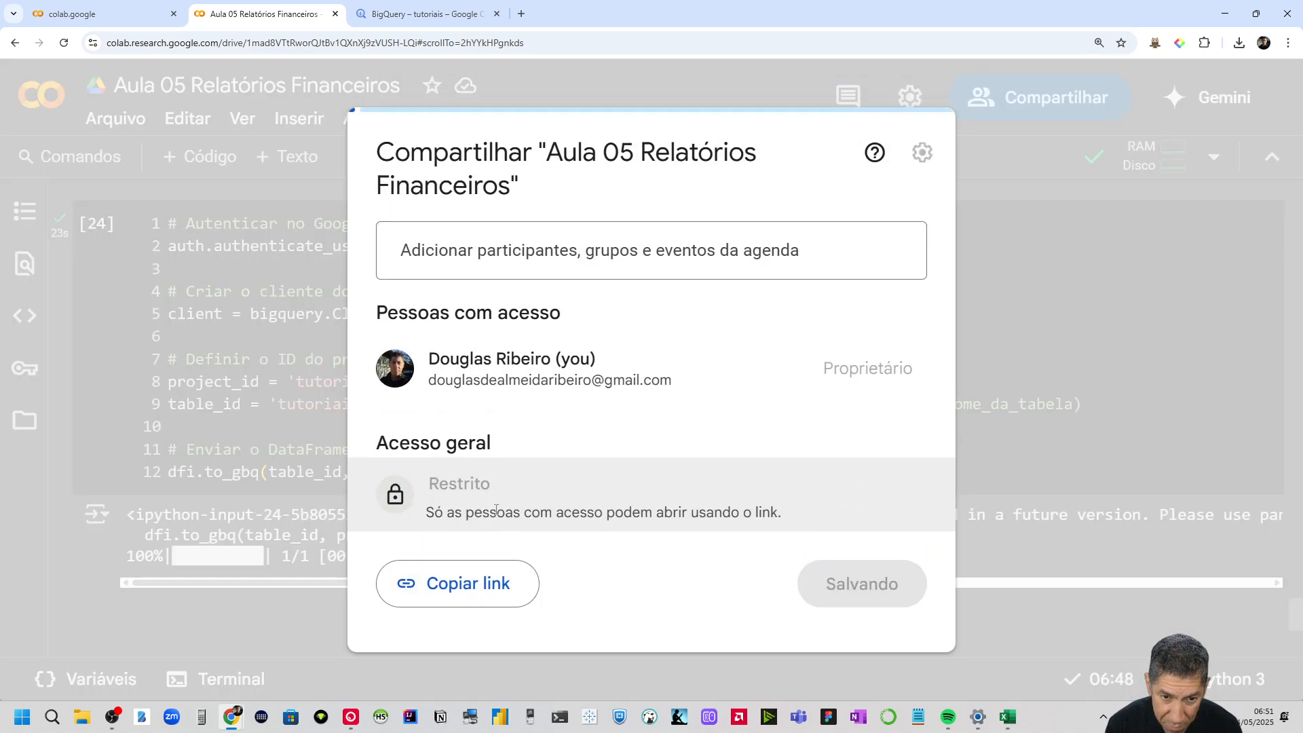
pyautogui.click(459, 497)
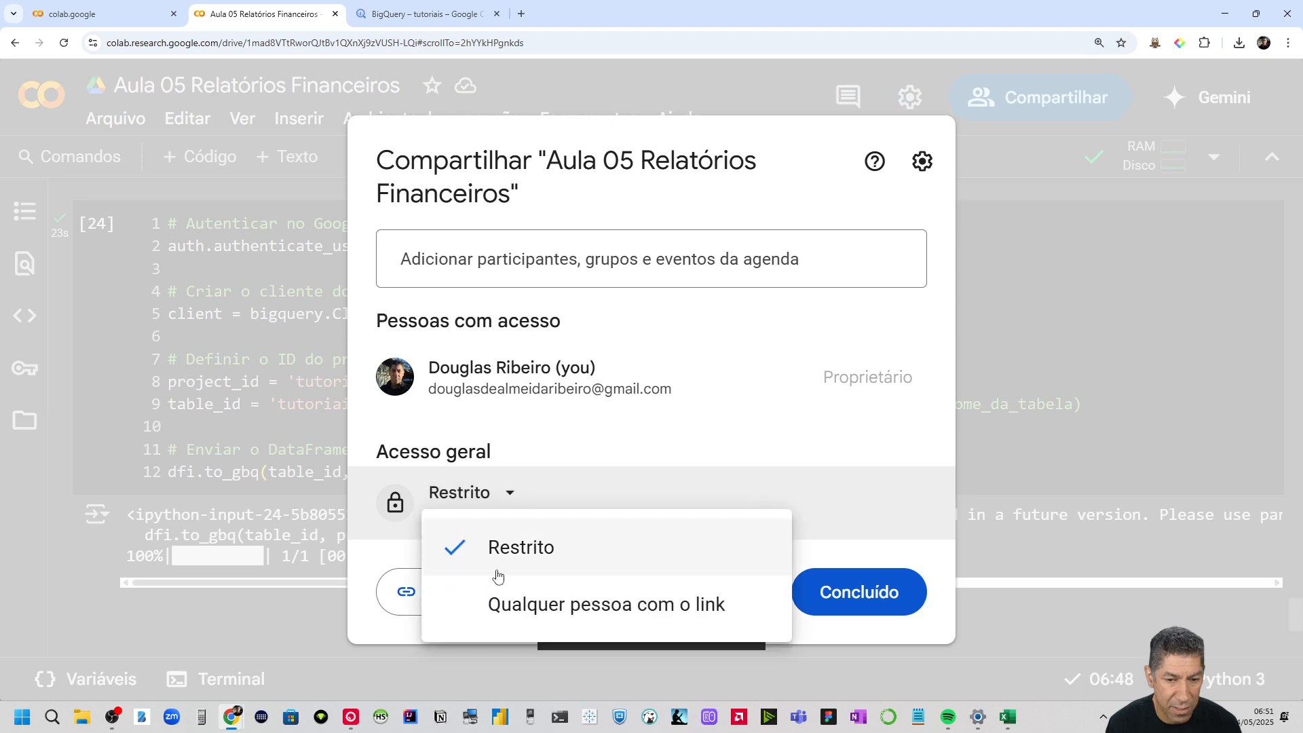
pyautogui.click(503, 603)
pyautogui.click(473, 630)
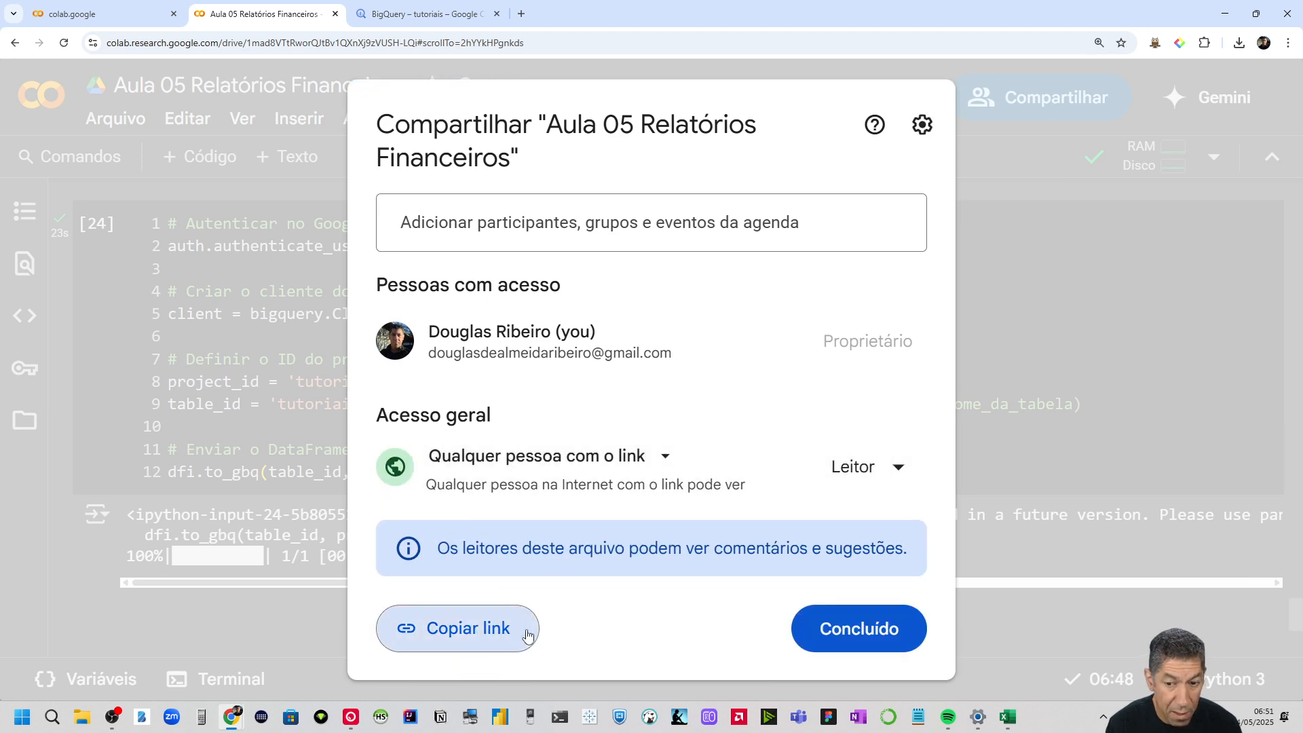
pyautogui.click(829, 659)
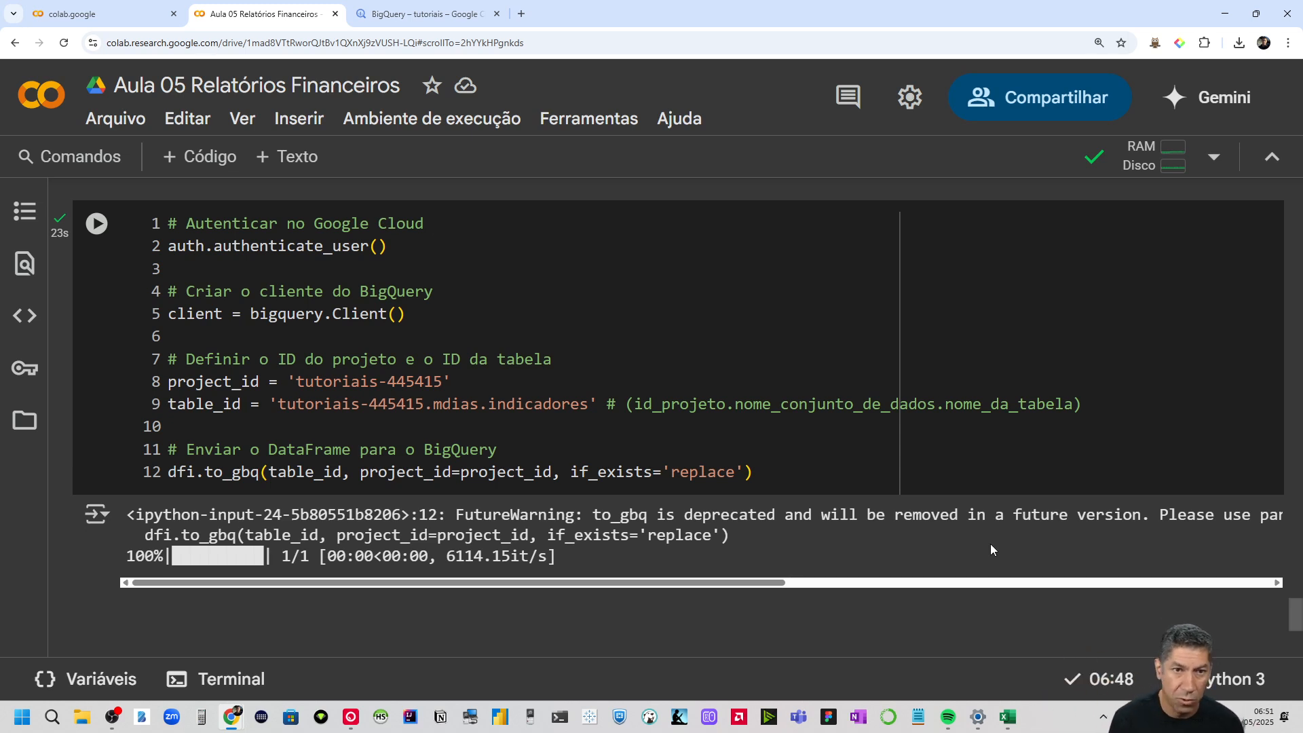
# Open Google Classroom in a new browser tab and enter the Relatórios Financeiros com Planilhas Eletrônicas course
pyautogui.click(521, 14)
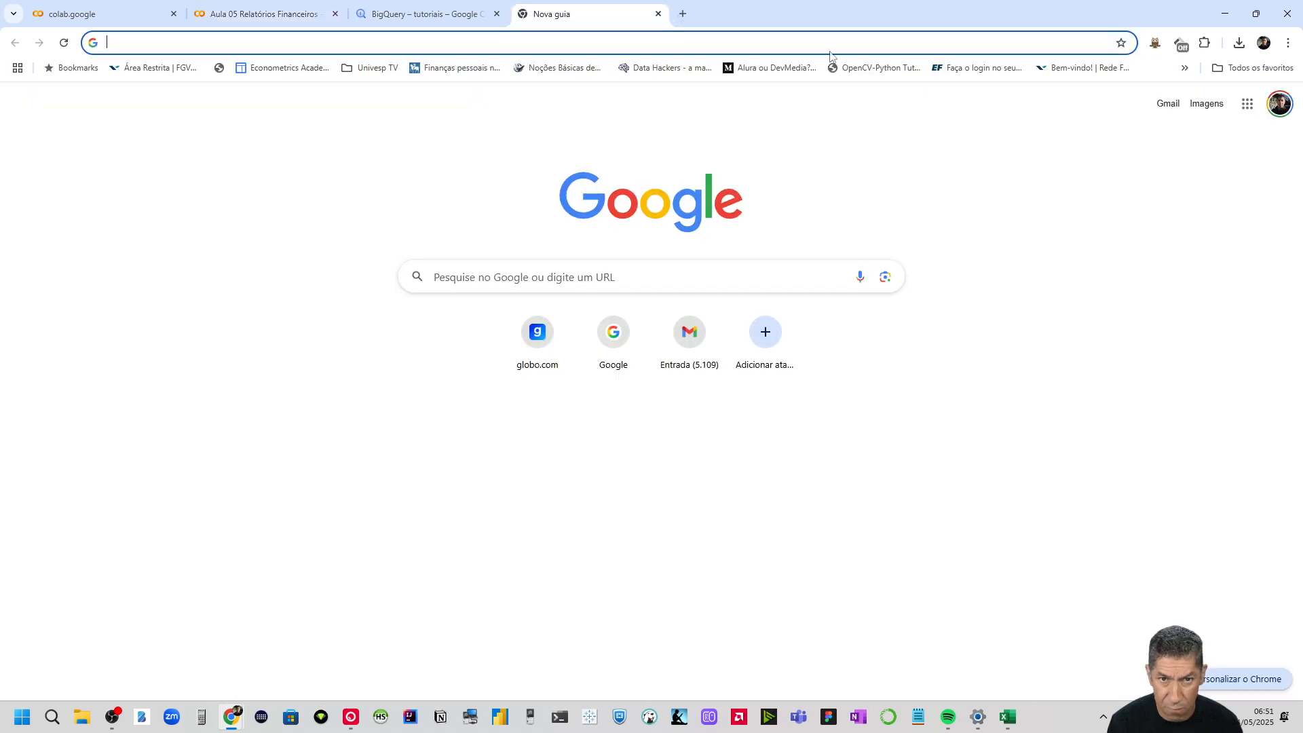
pyautogui.click(1248, 103)
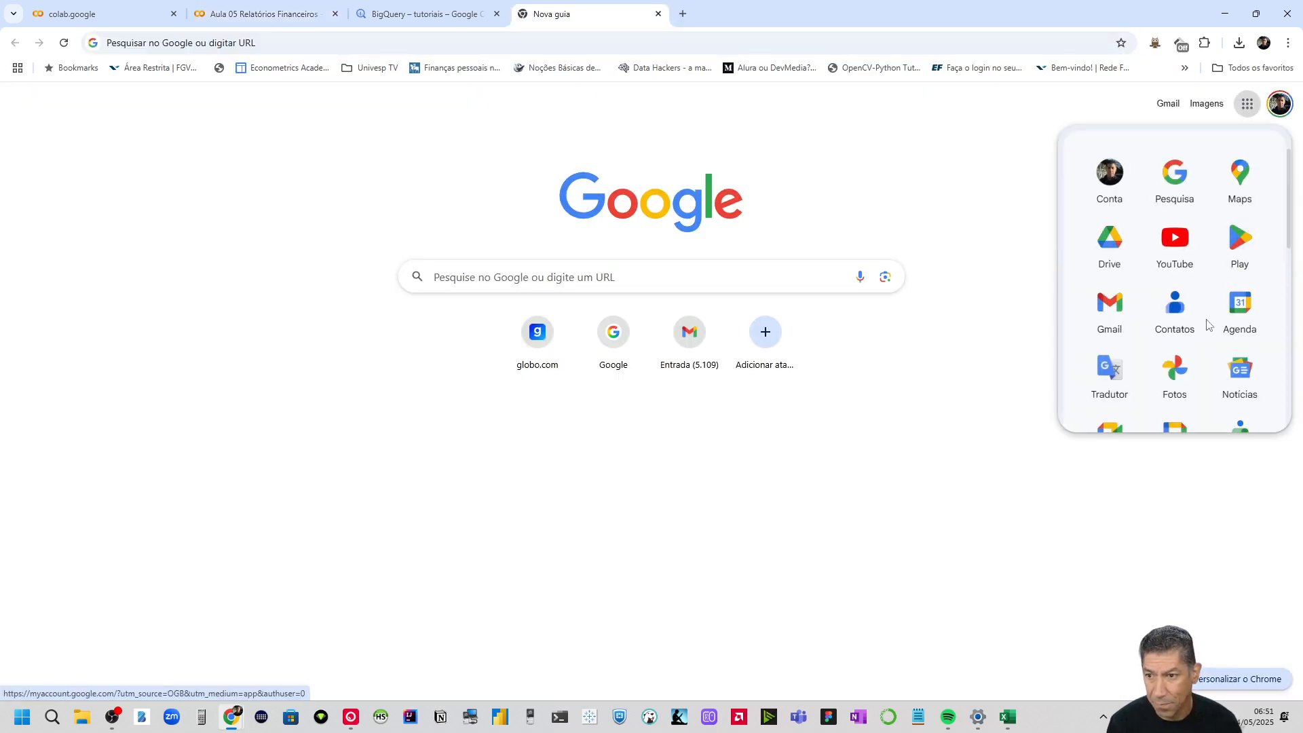
pyautogui.scroll(-5, 1238, 311)
pyautogui.click(1256, 281)
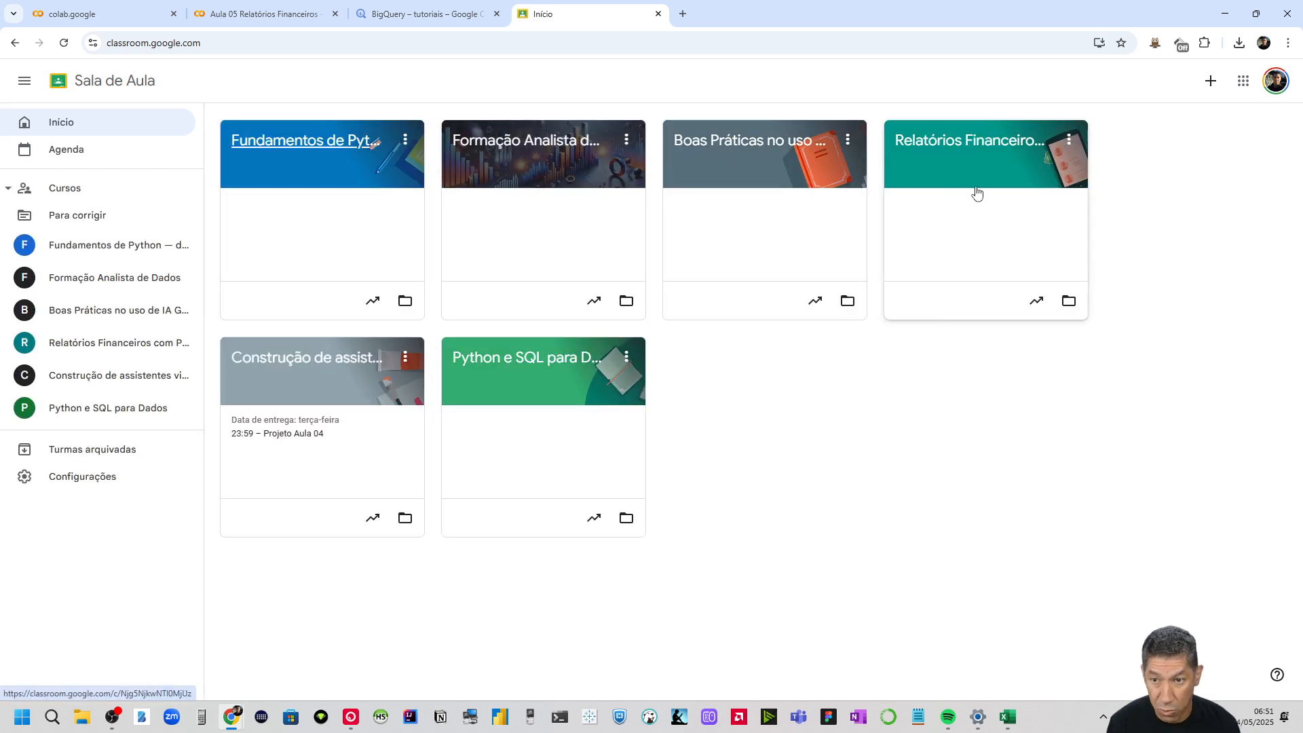
pyautogui.click(930, 146)
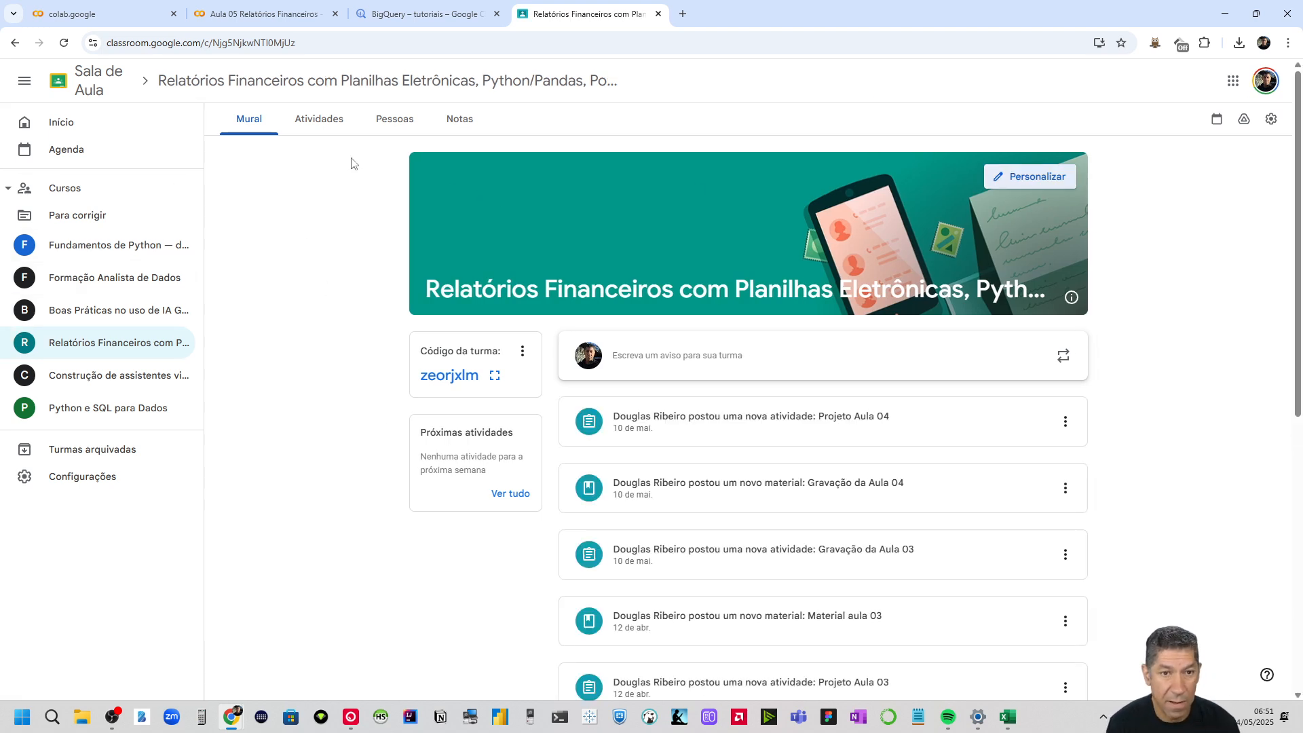
# Start a new Atividade assignment in the course's Atividades section
pyautogui.click(334, 126)
pyautogui.click(514, 164)
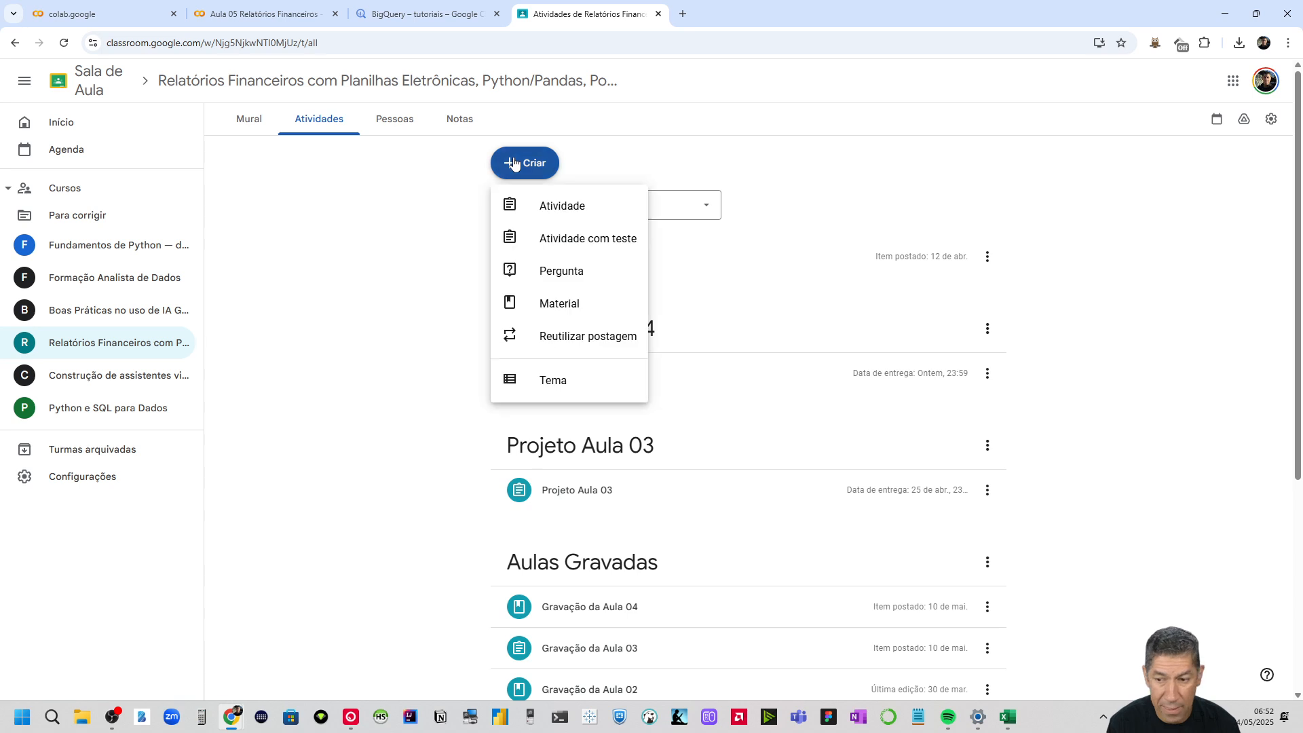
pyautogui.click(565, 213)
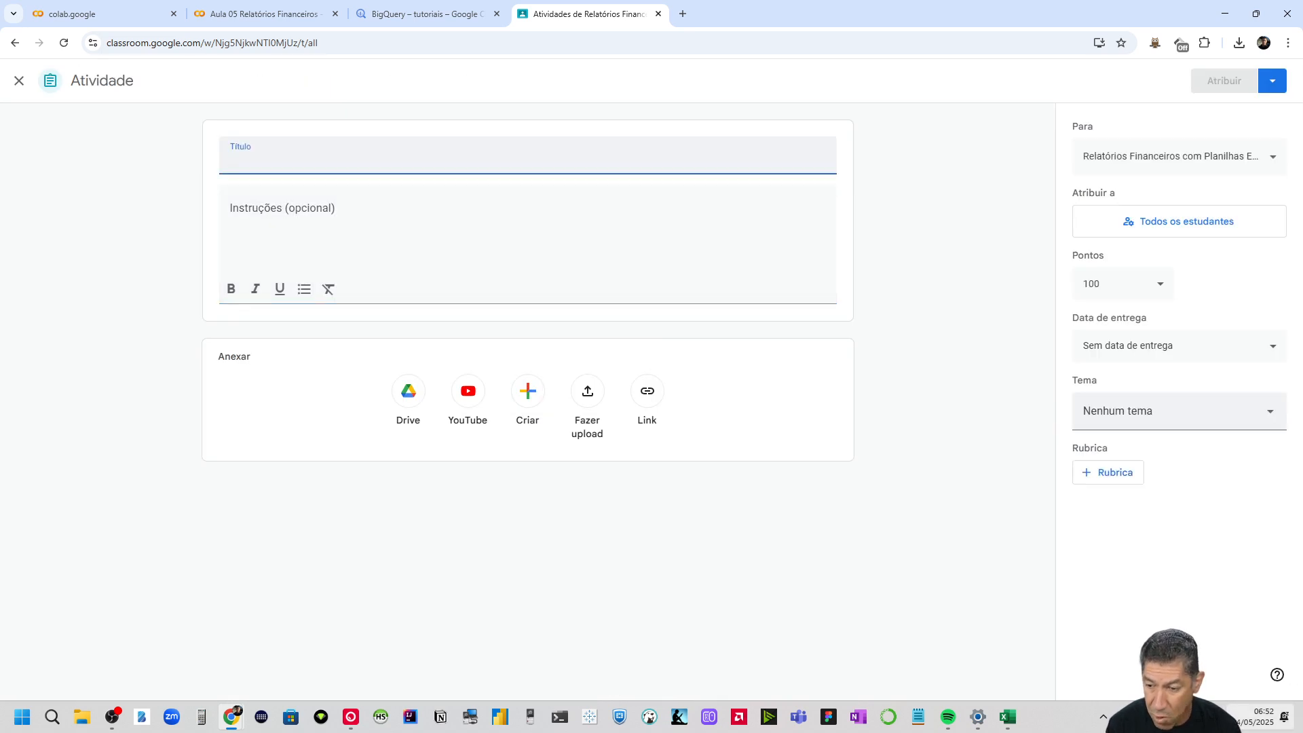
# Consult the system calendar and set the assignment's due date to 06/06/2025 at 23:59
pyautogui.click(1270, 722)
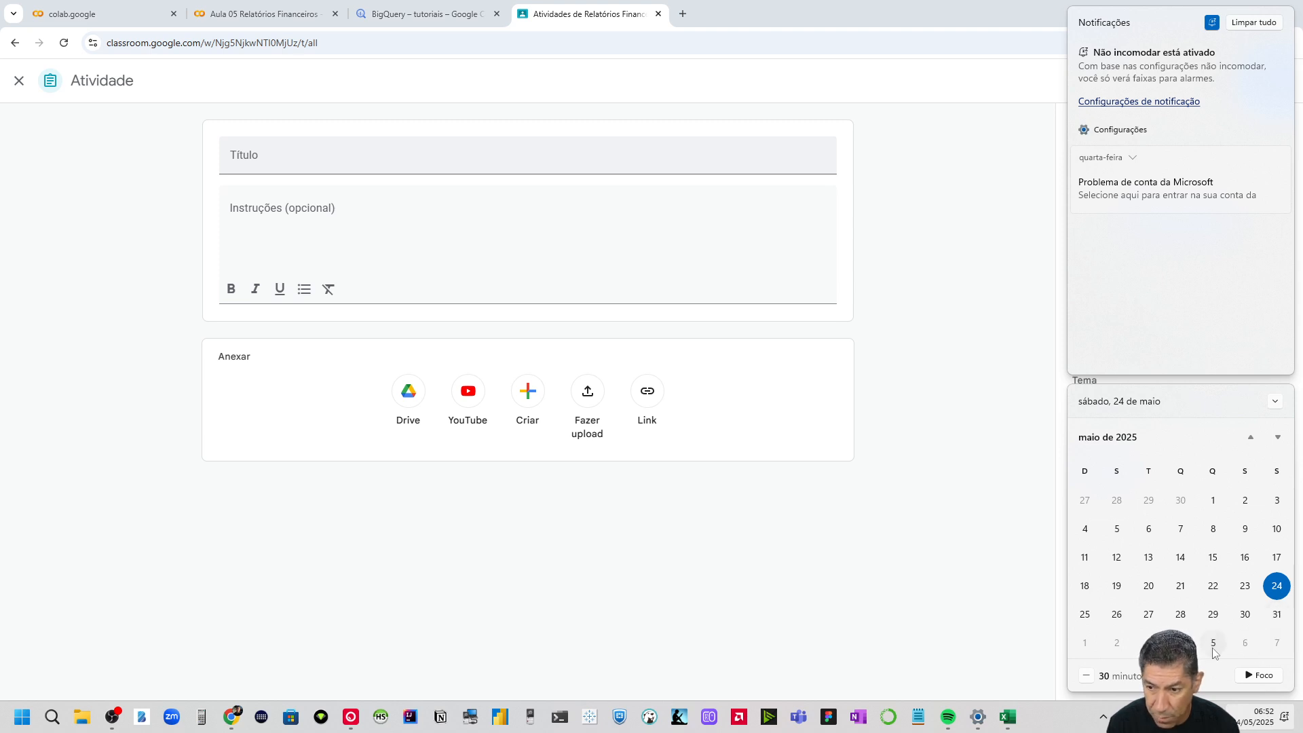
pyautogui.click(895, 614)
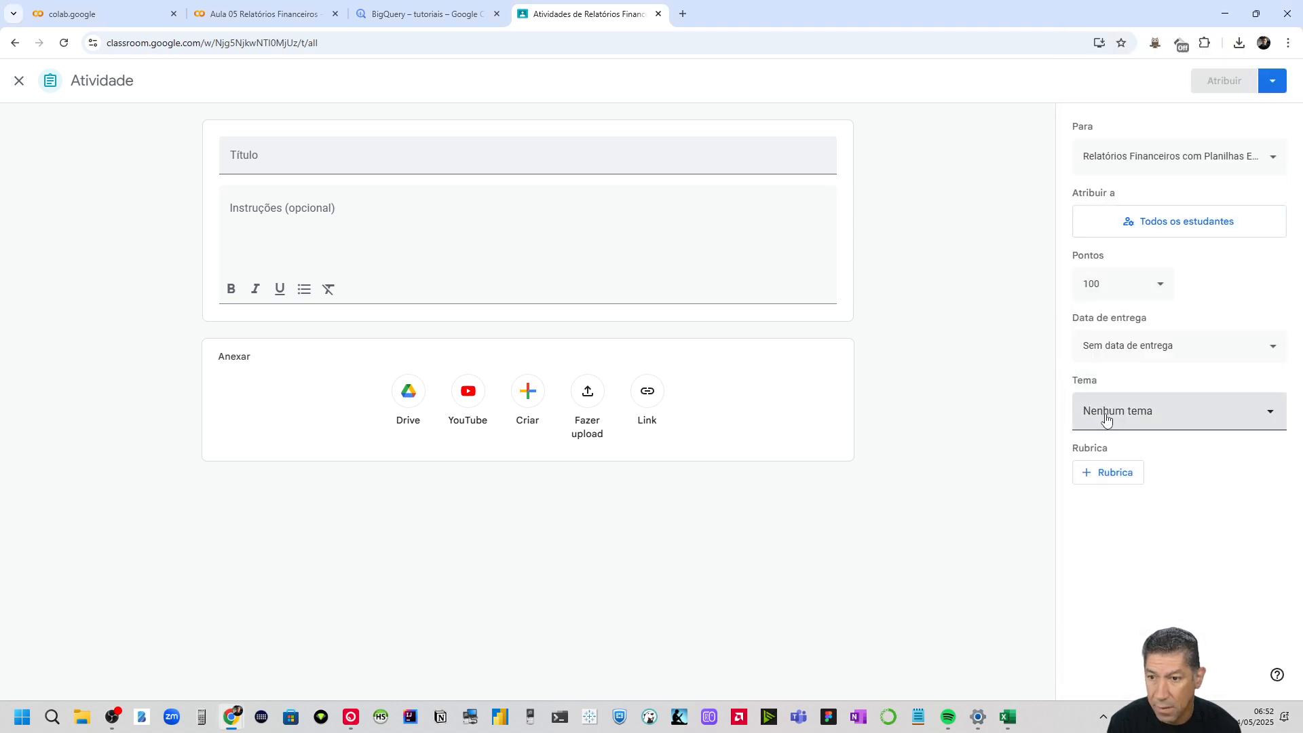
pyautogui.click(1118, 346)
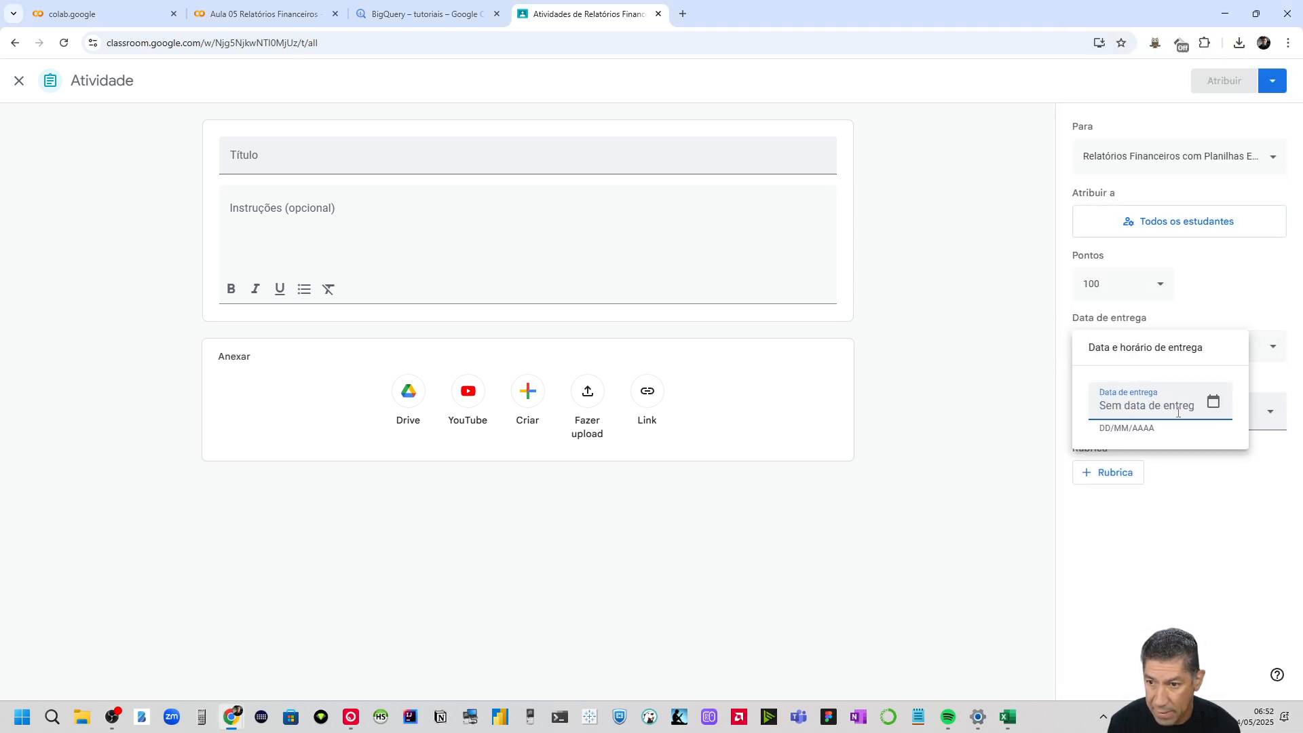
pyautogui.click(1213, 402)
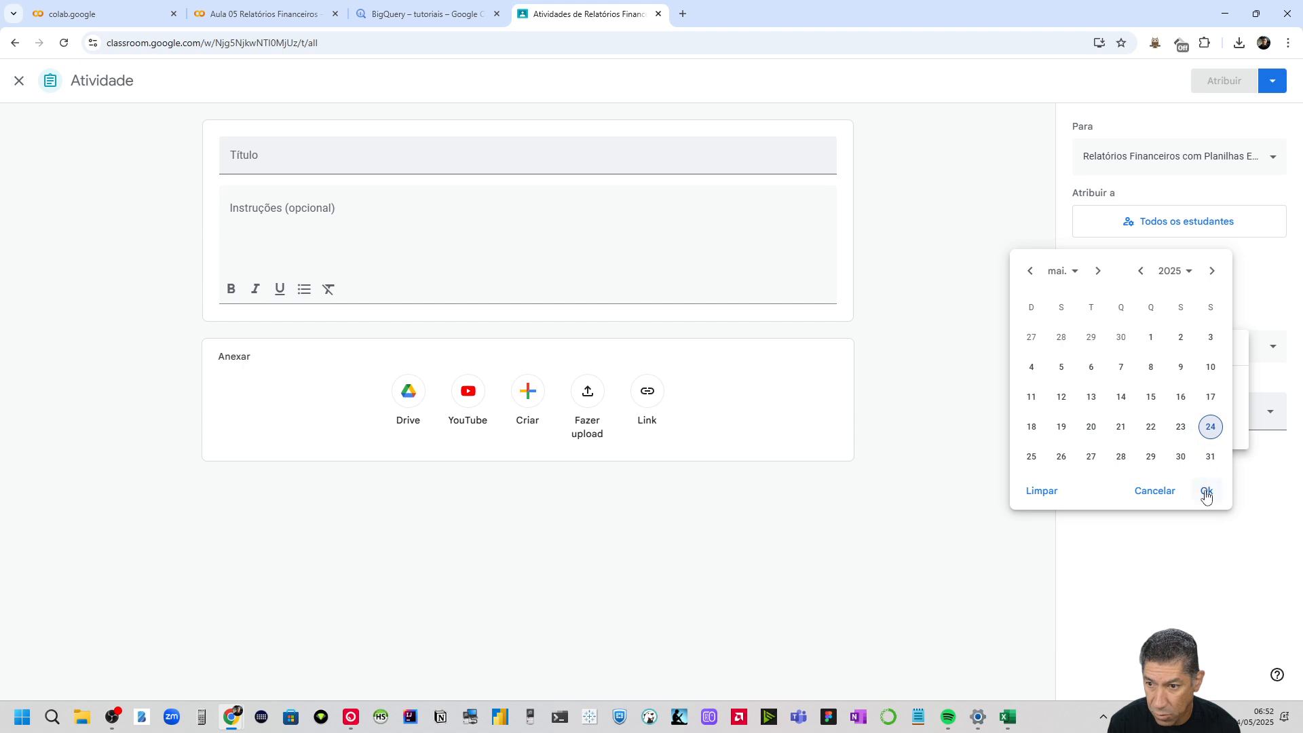
pyautogui.click(1095, 271)
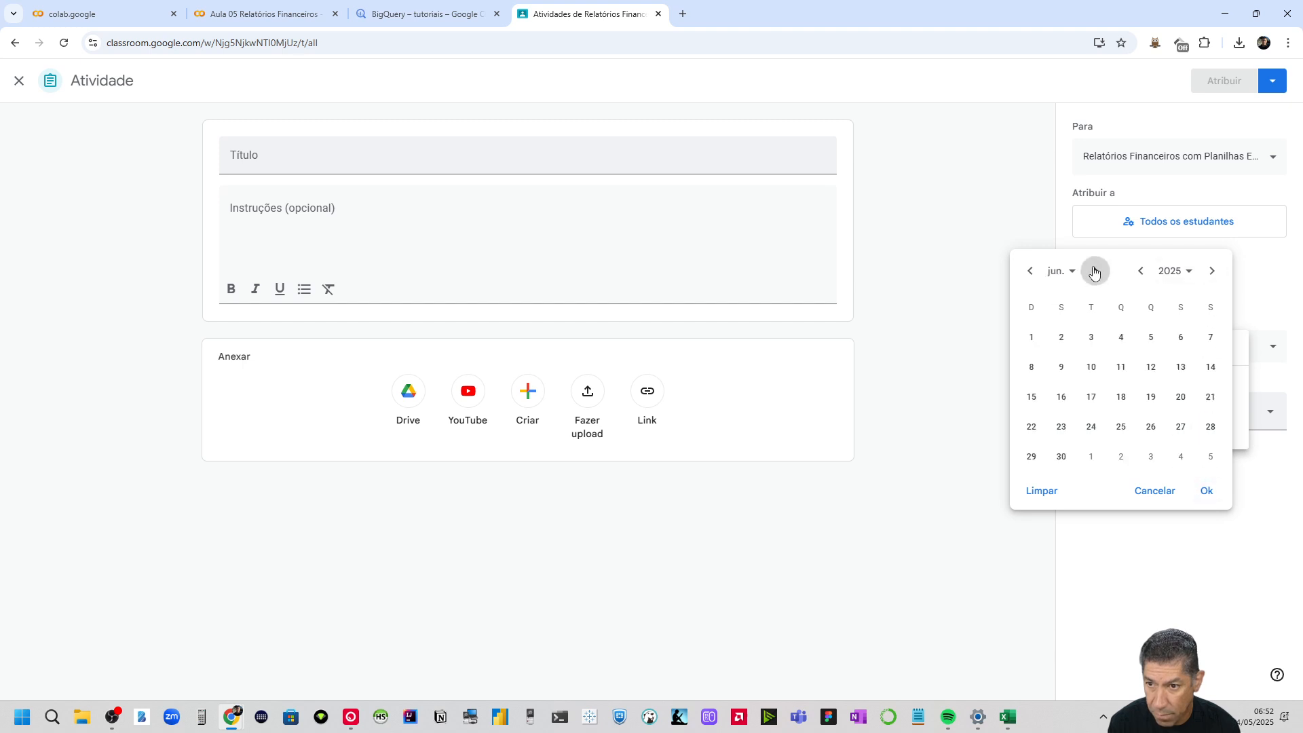
pyautogui.click(1181, 337)
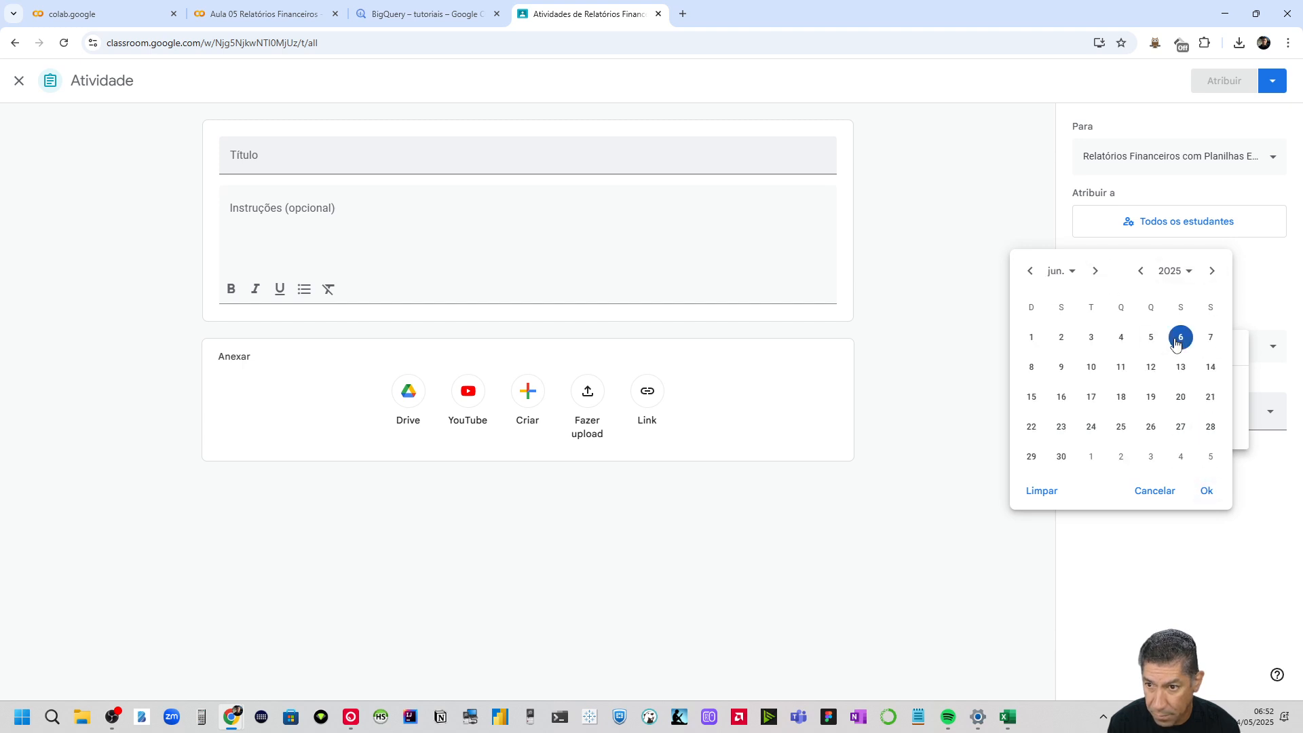
pyautogui.click(1207, 491)
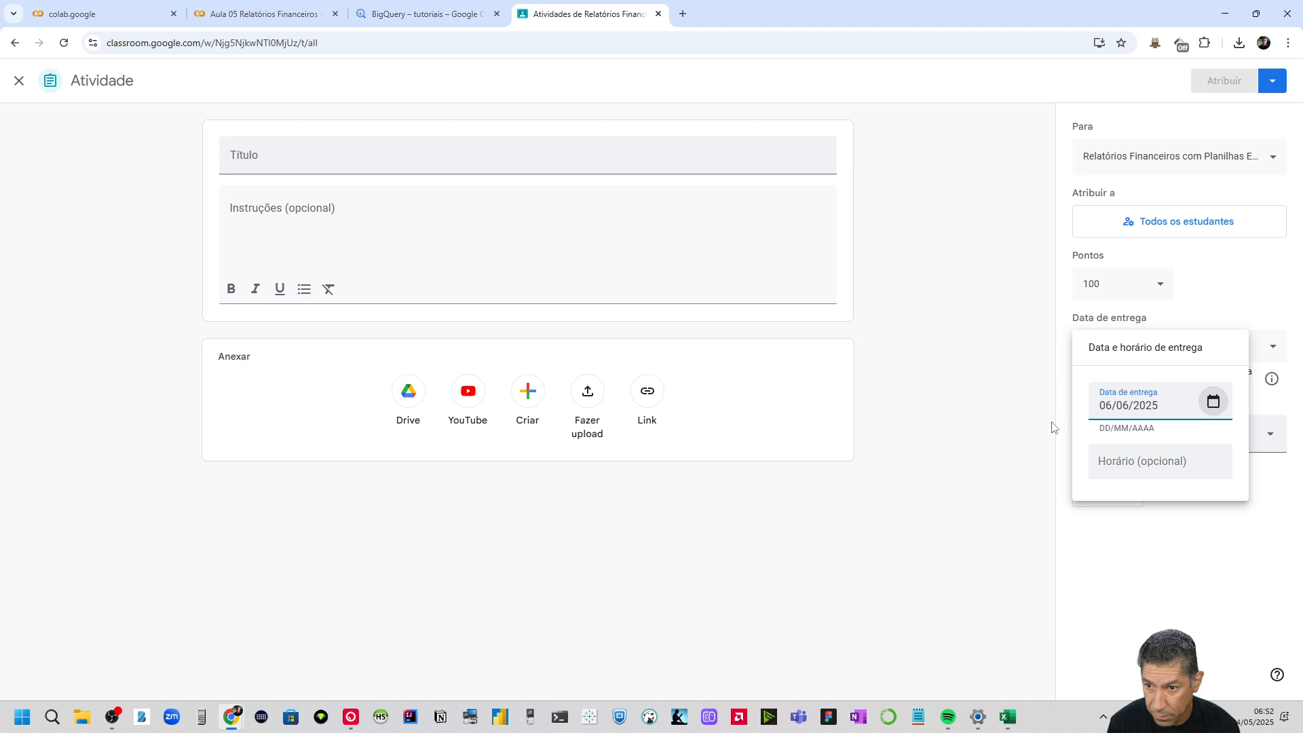
pyautogui.click(1193, 568)
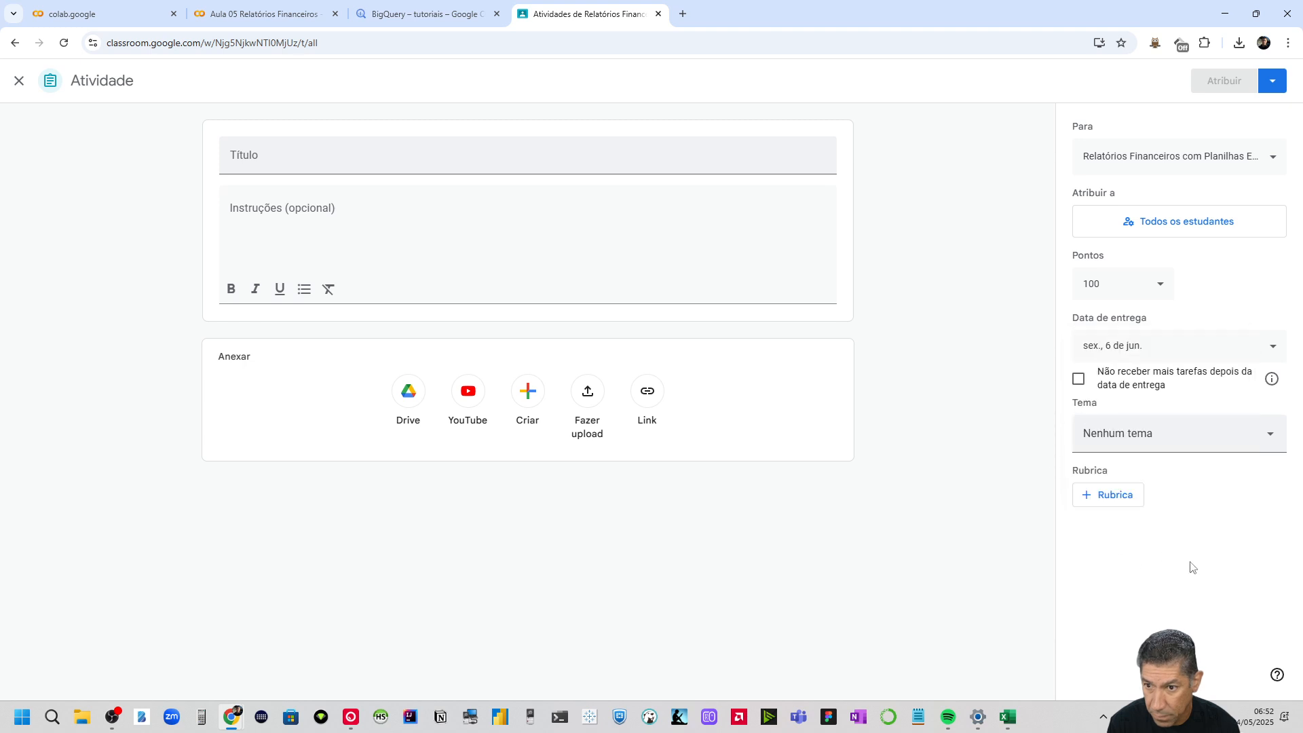
pyautogui.click(1131, 349)
pyautogui.click(1132, 464)
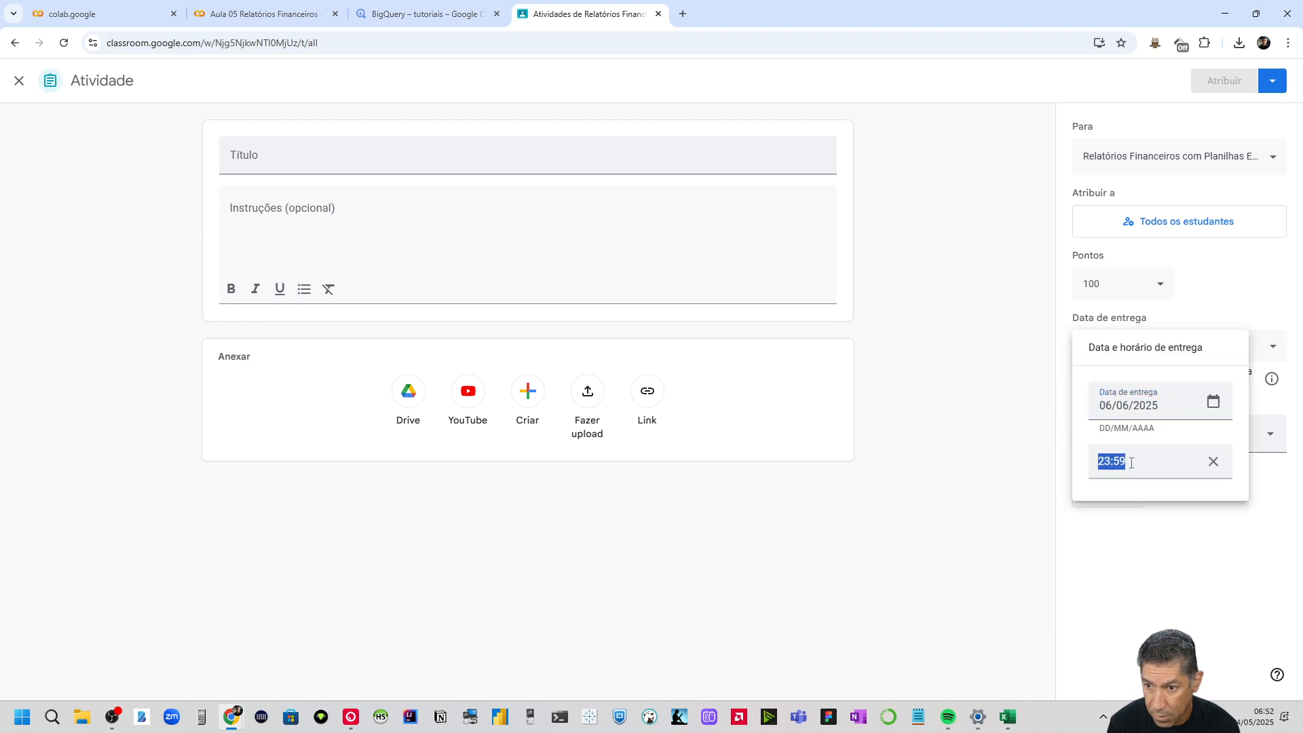
pyautogui.click(1175, 574)
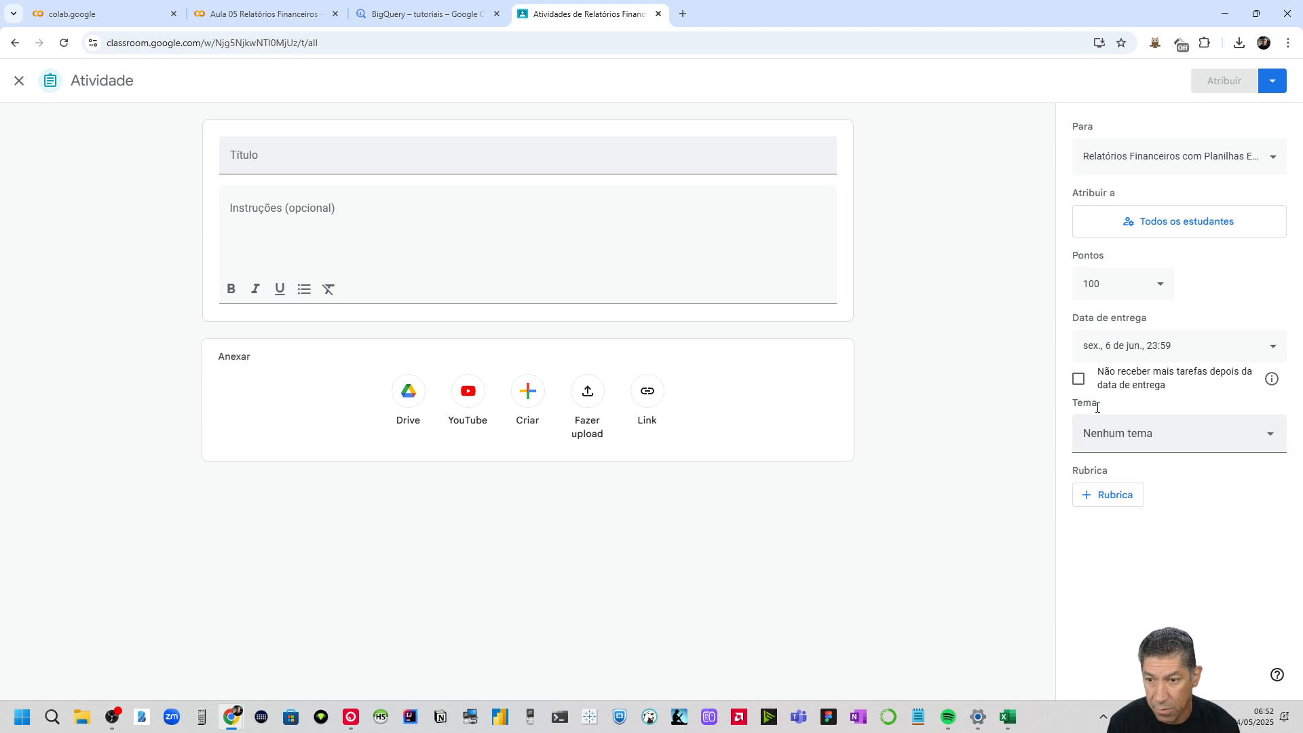
# Create a new topic named "Projeto aula 05" for the assignment
pyautogui.click(1157, 448)
pyautogui.scroll(-1, 1191, 601)
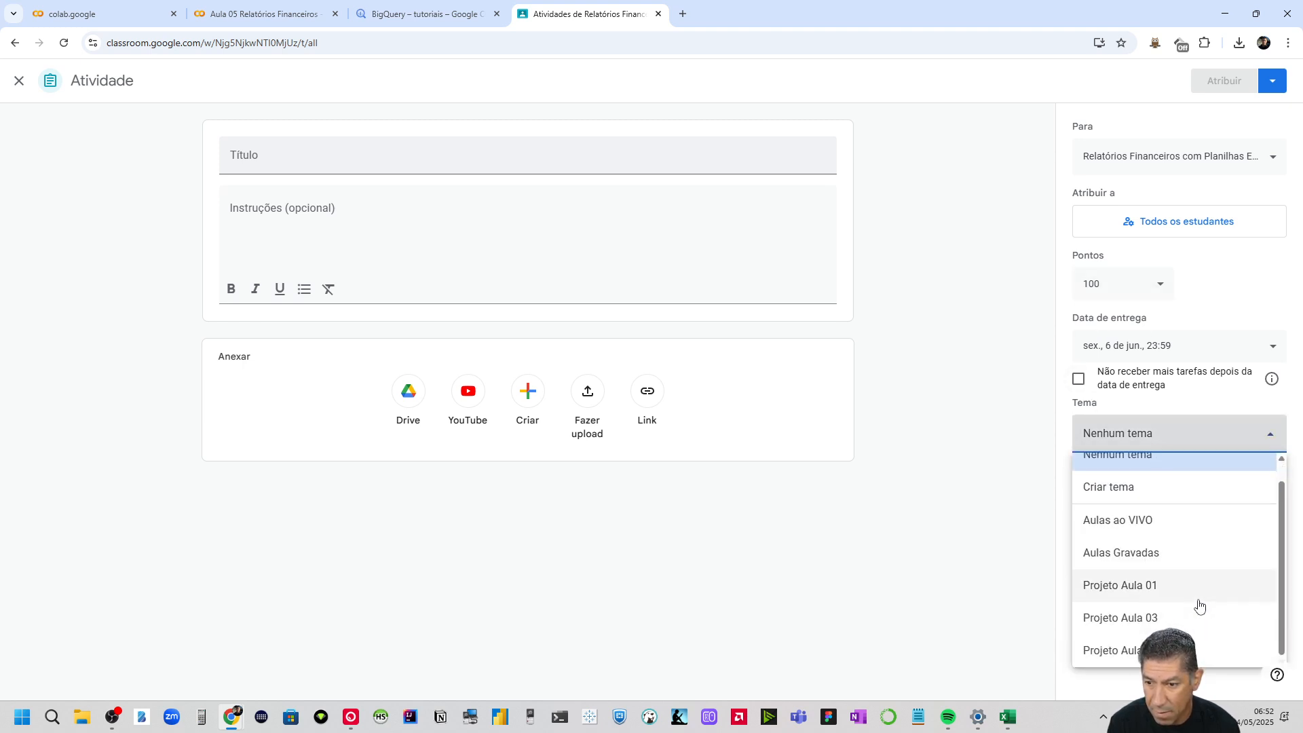
pyautogui.scroll(1, 1184, 512)
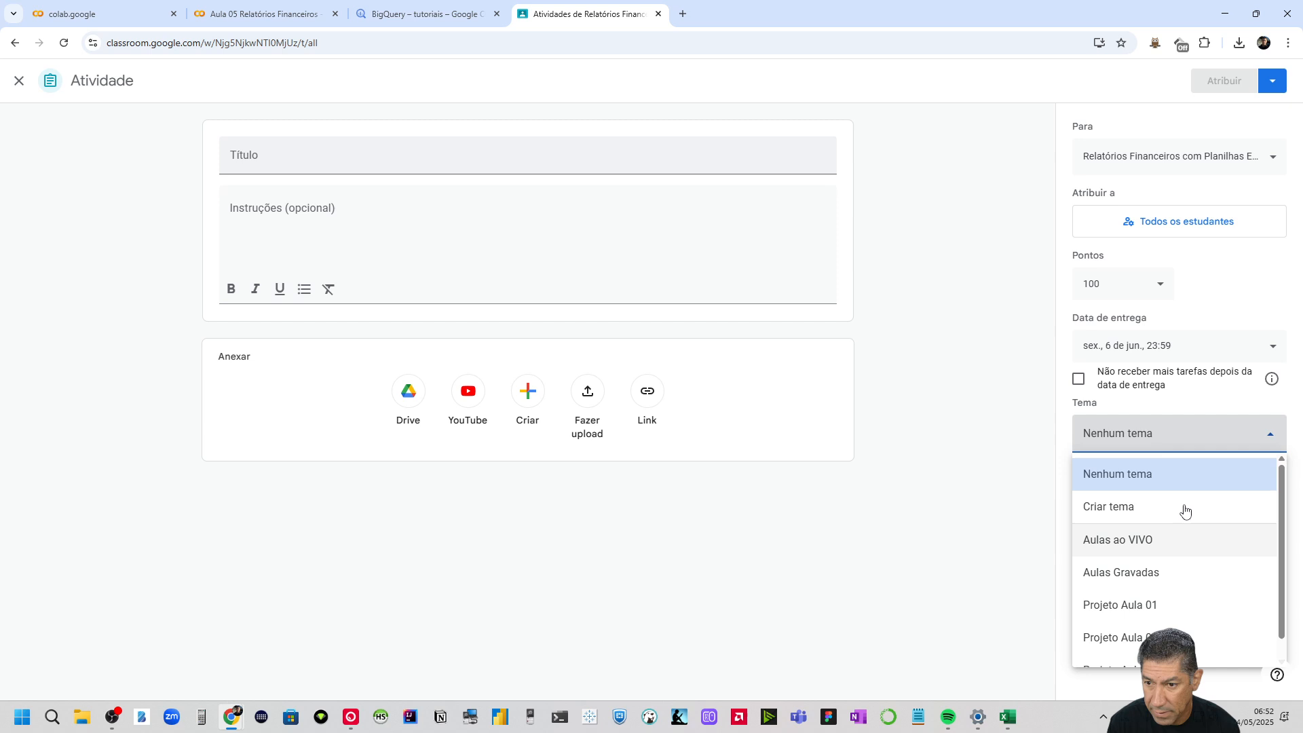
pyautogui.click(1138, 505)
pyautogui.write('P')
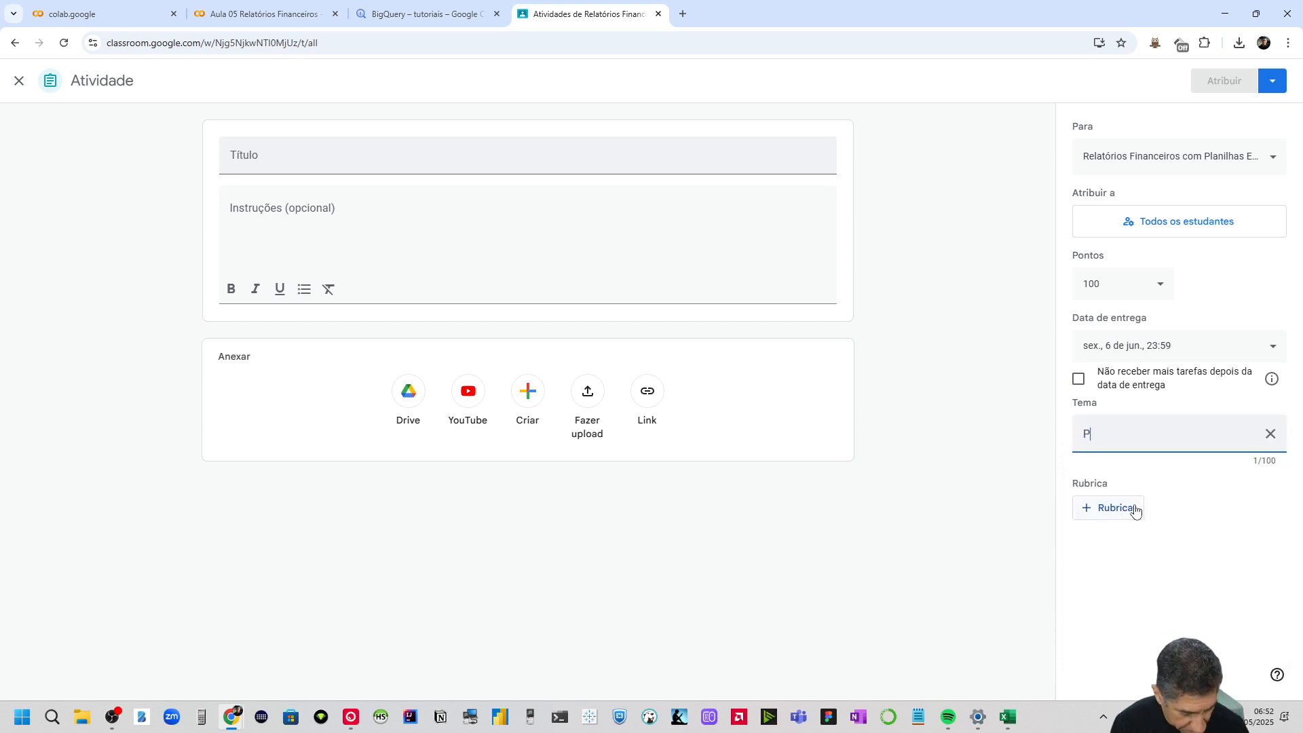
pyautogui.write('rojeto aula')
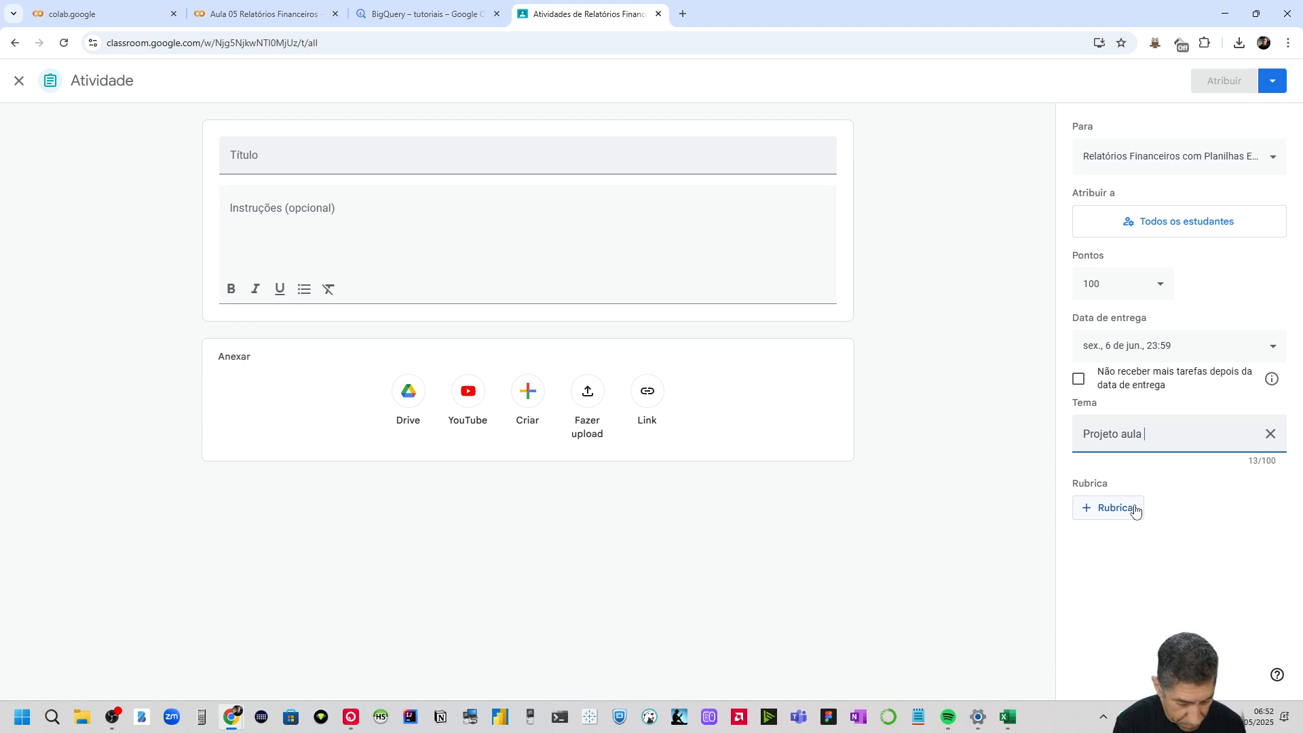
pyautogui.write(' 05')
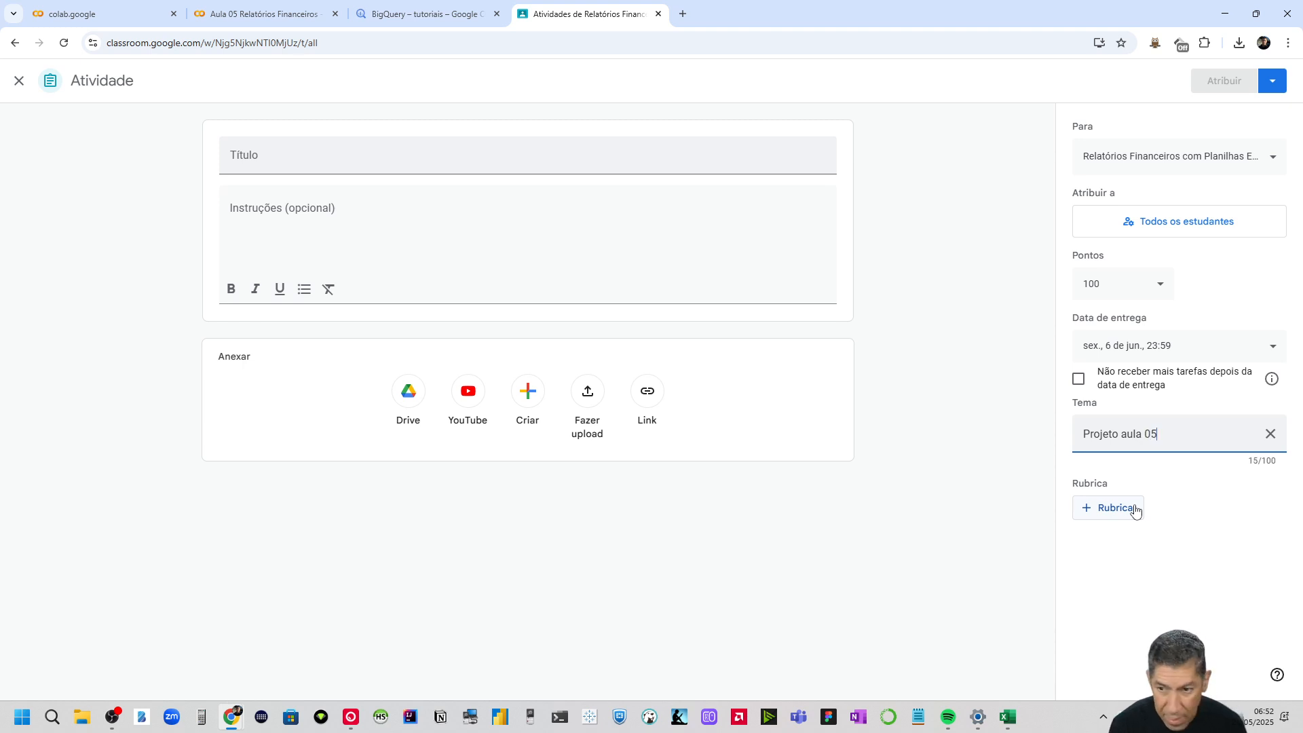
pyautogui.click(1220, 539)
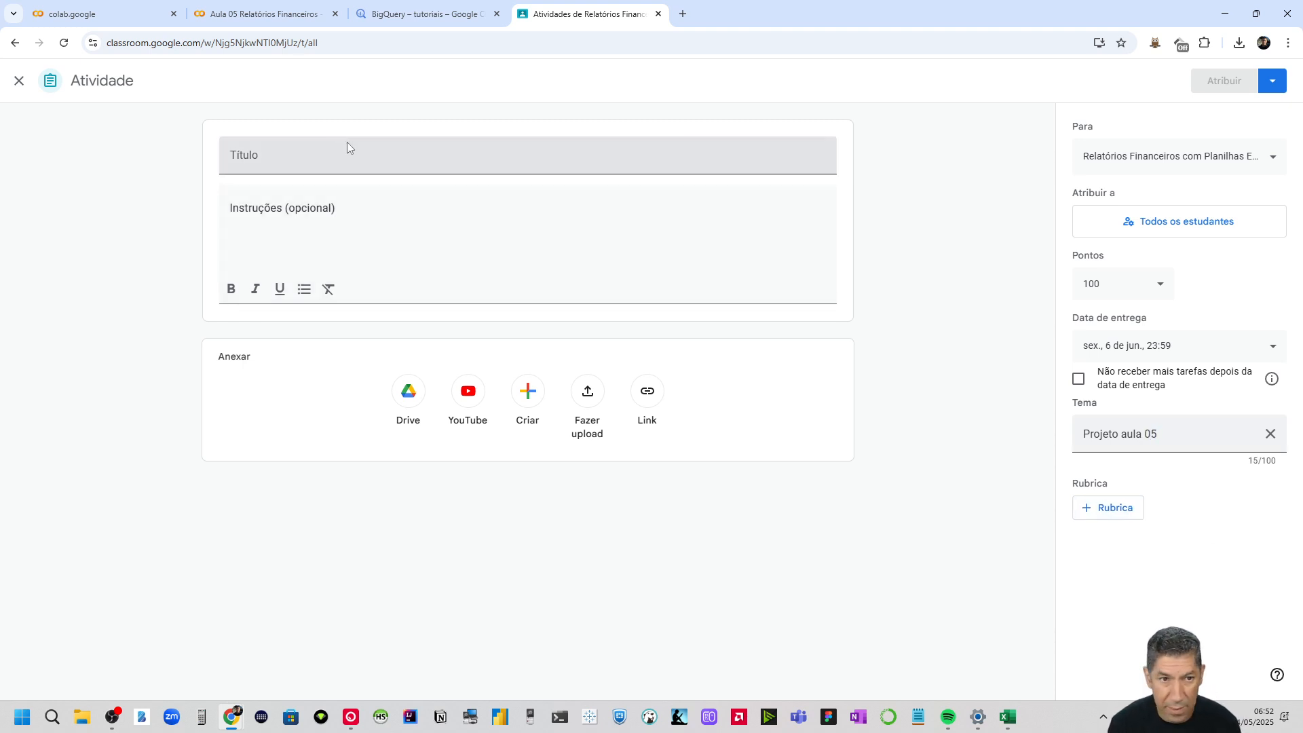
# Title the assignment "Projeto aula 05" and assign it to the class
pyautogui.click(325, 165)
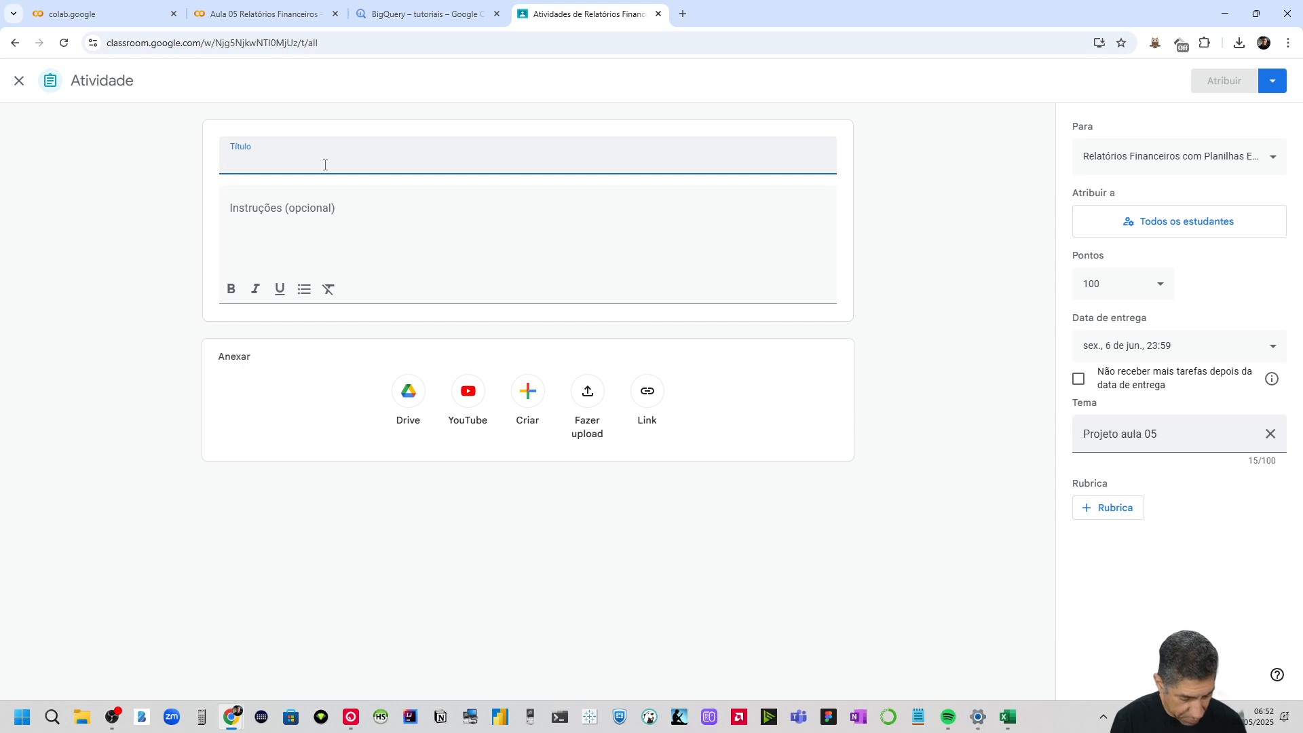
pyautogui.write('Projeto')
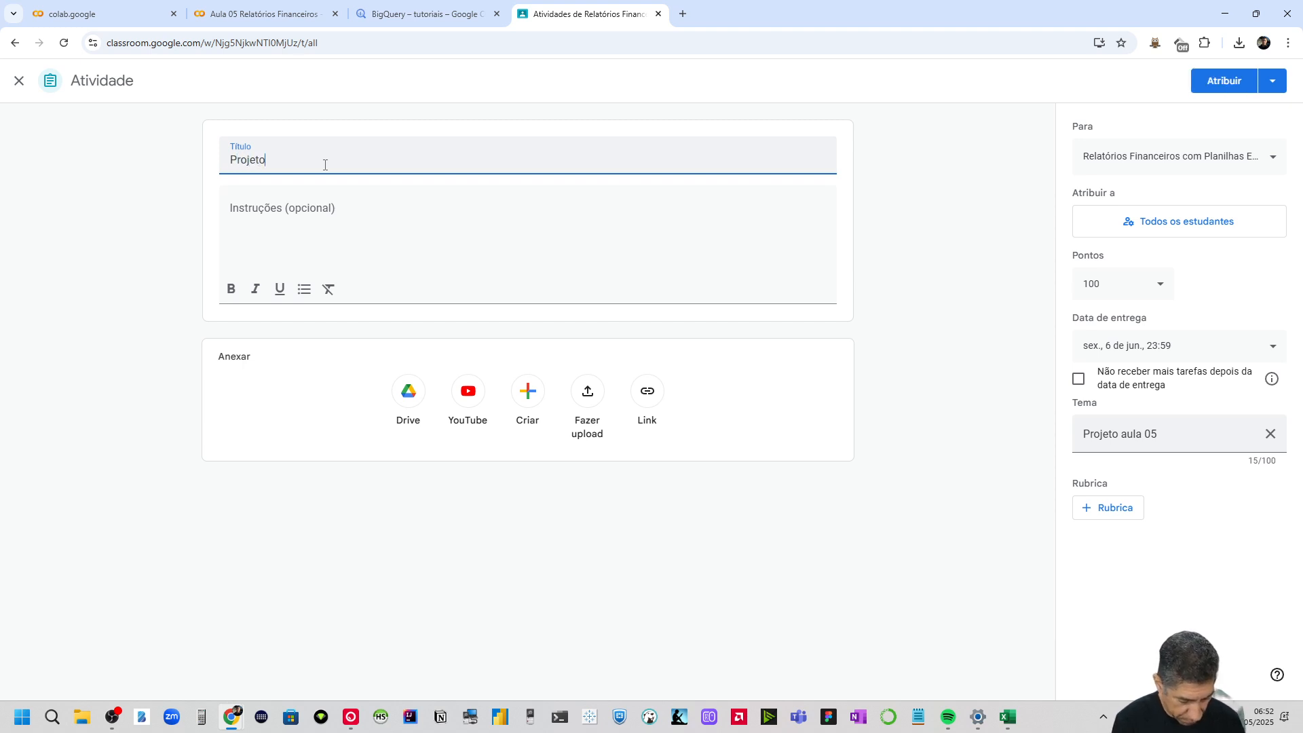
pyautogui.write(' aula')
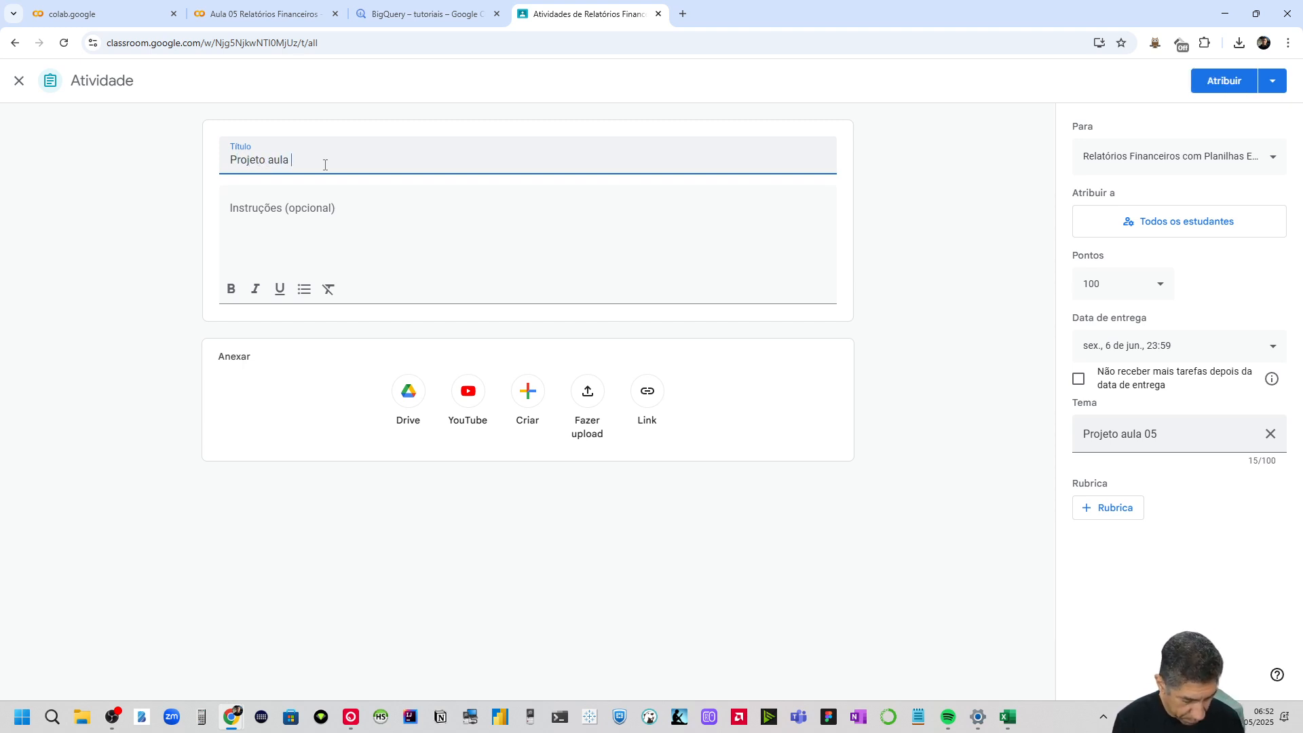
pyautogui.write(' 05')
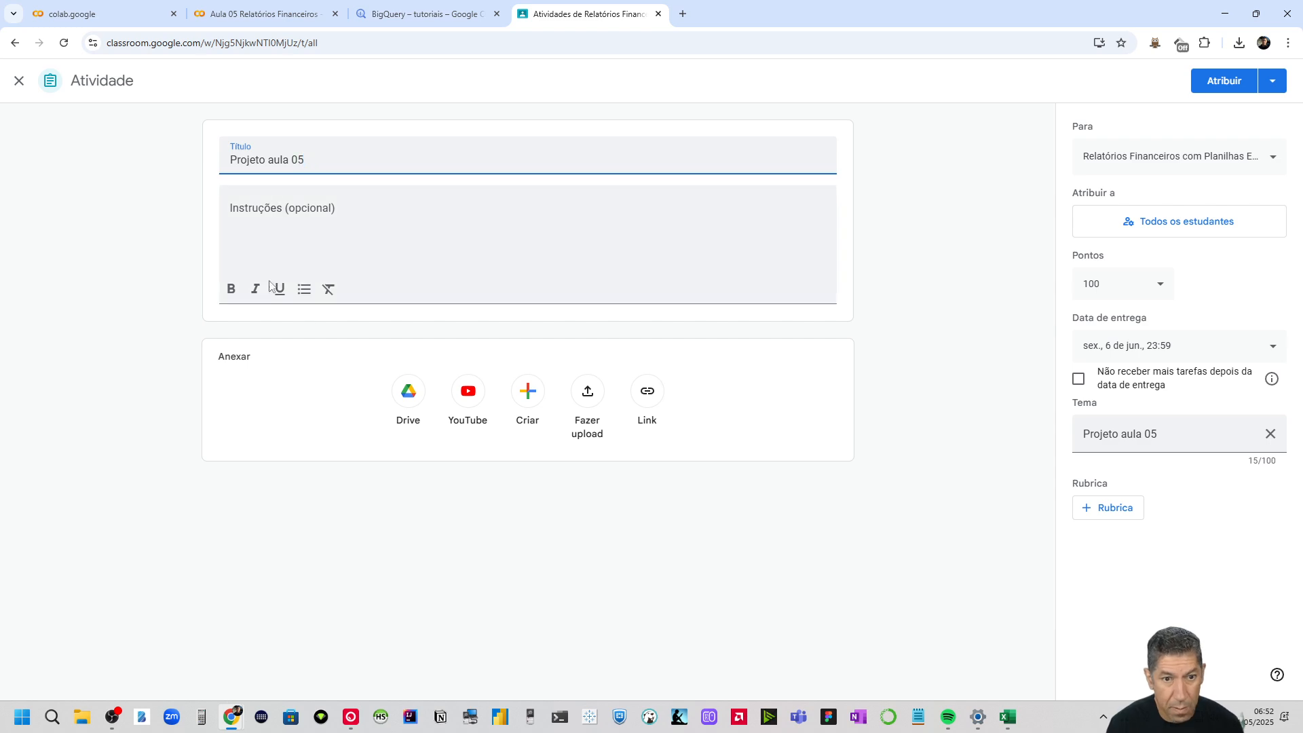
pyautogui.click(1224, 91)
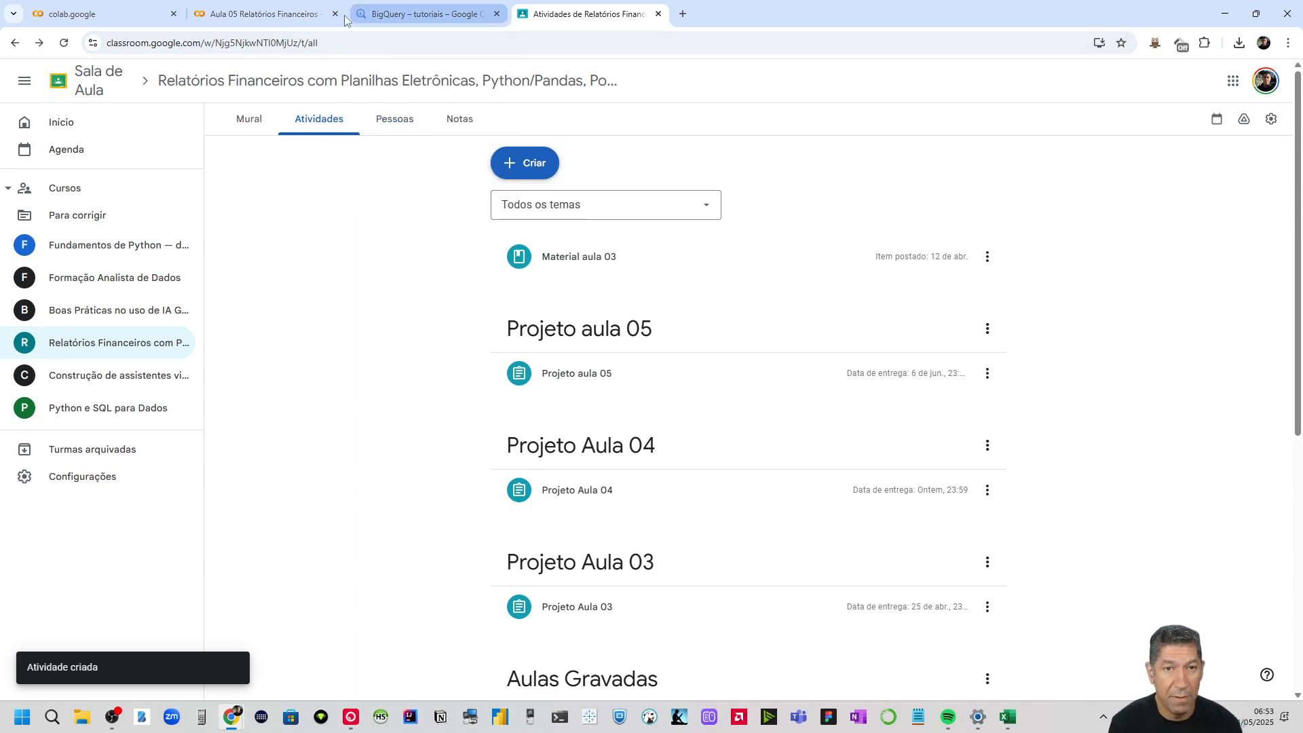
# Return to the Colab notebook and review it from the imports through the dfi transformations and column types to the BigQuery export cell
pyautogui.click(262, 14)
pyautogui.scroll(15, 536, 317)
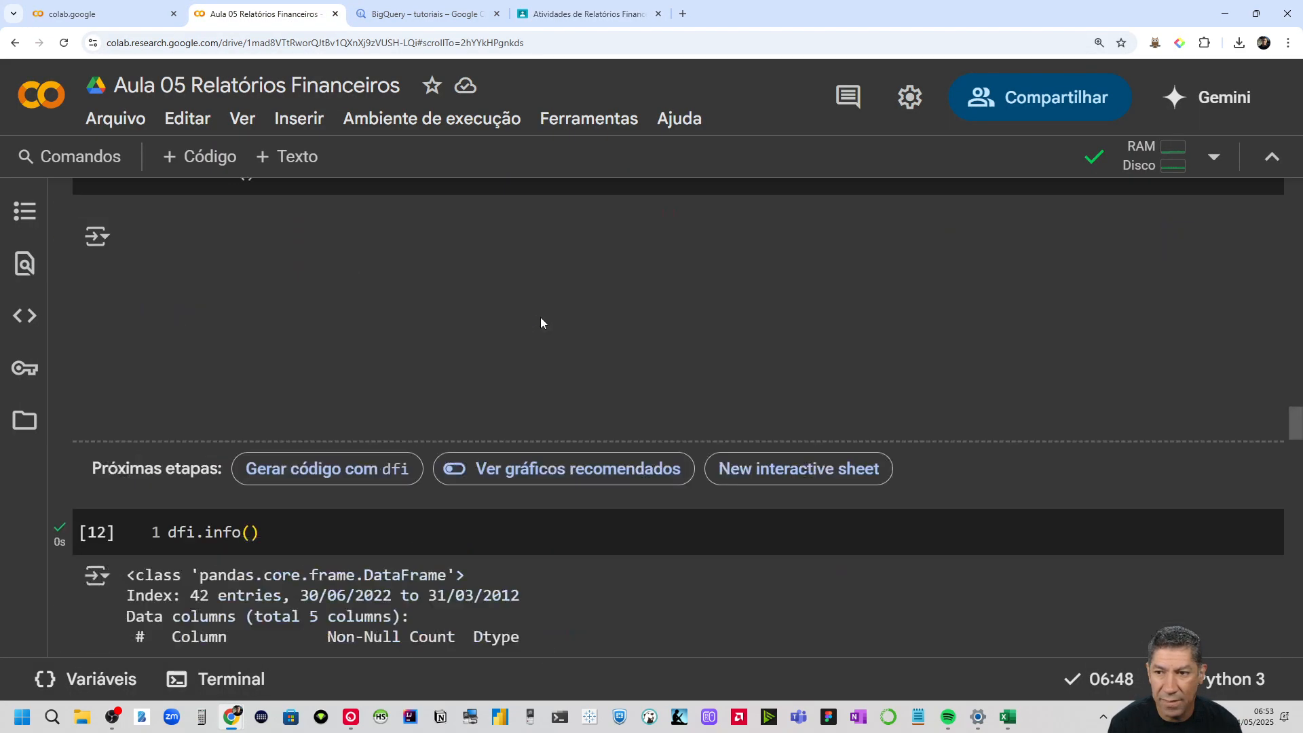
pyautogui.scroll(10, 516, 318)
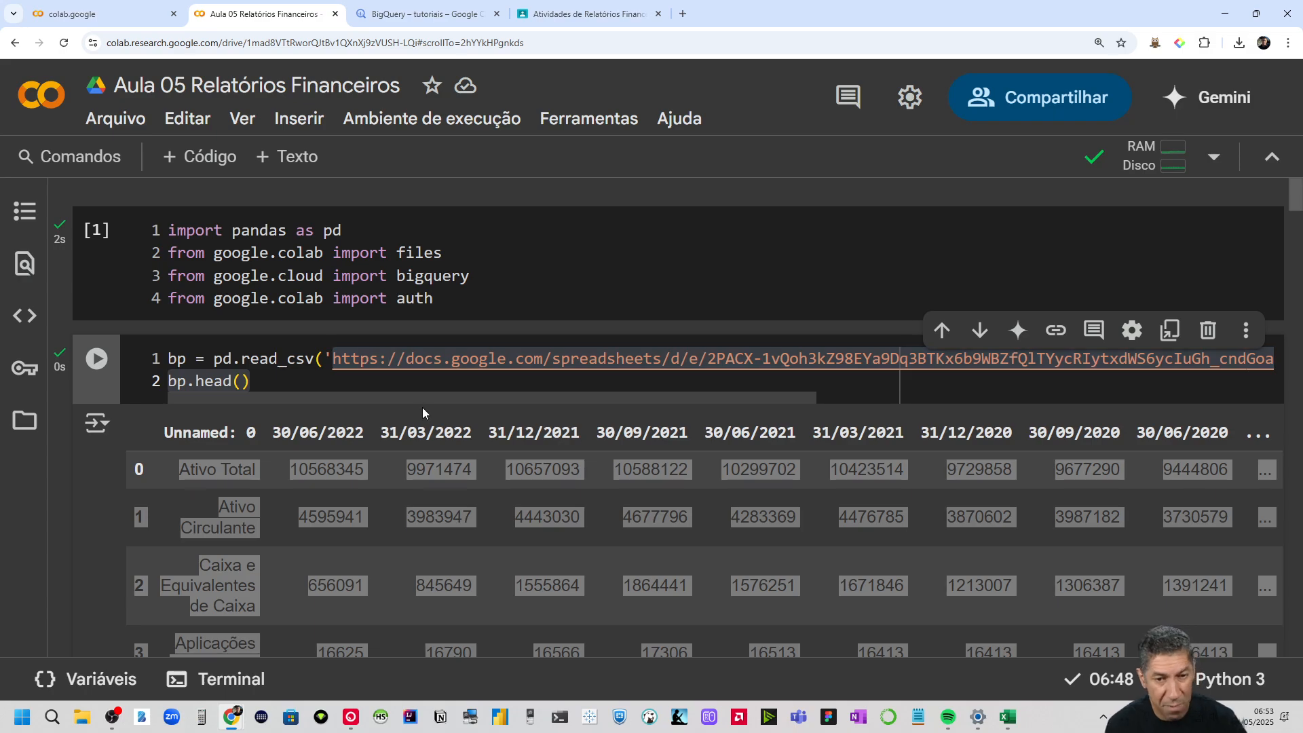
pyautogui.scroll(-15, 376, 422)
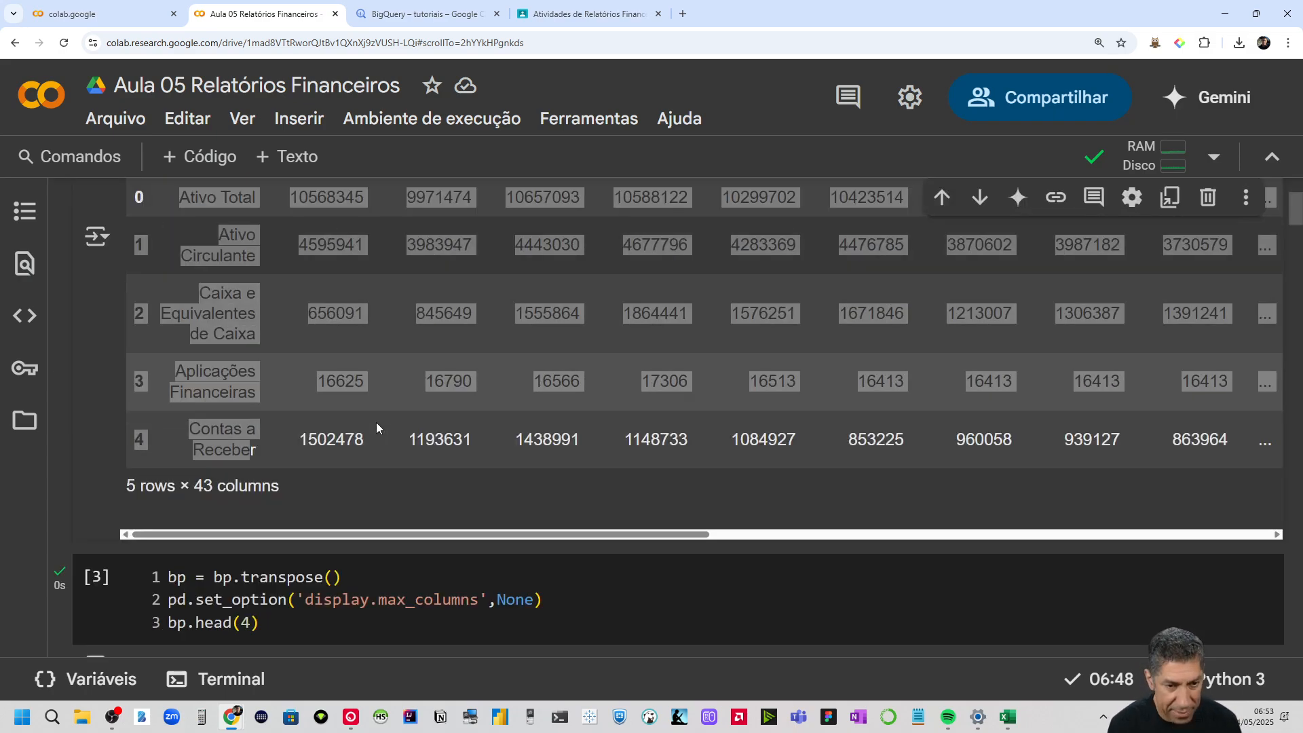
pyautogui.scroll(-15, 334, 448)
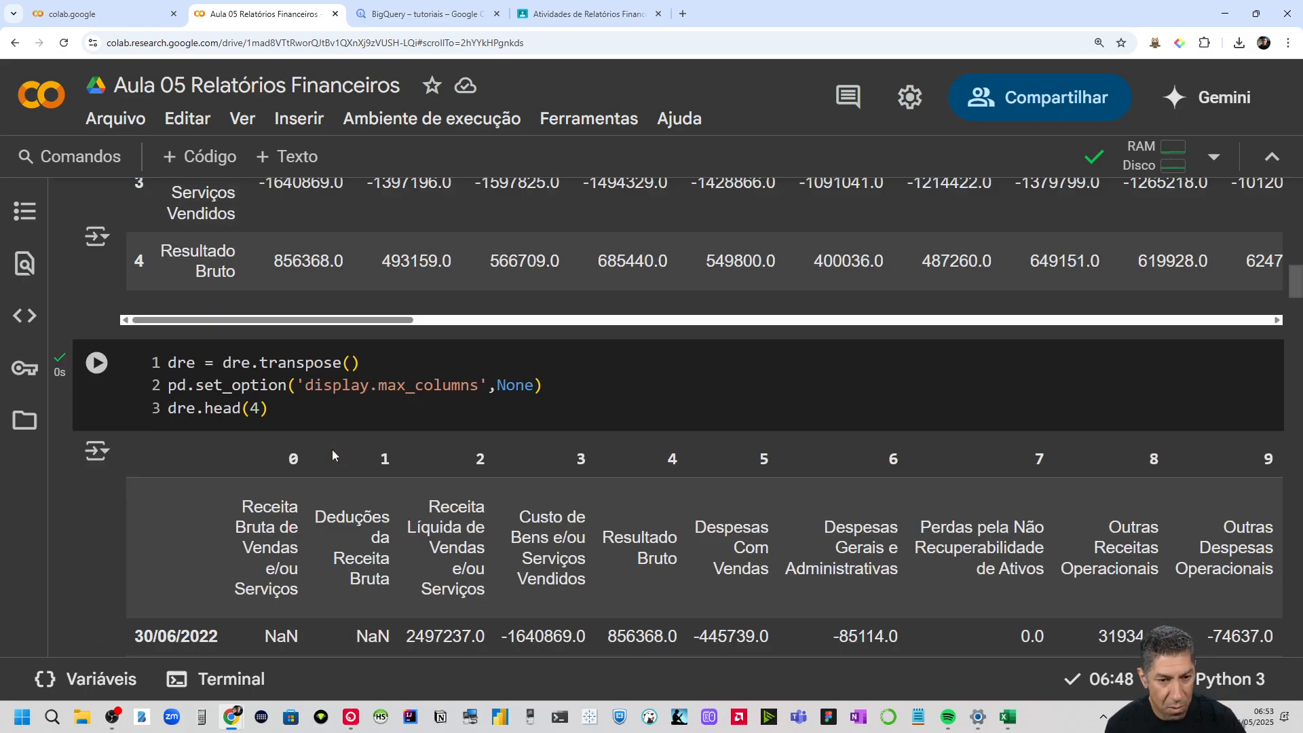
pyautogui.scroll(-20, 332, 455)
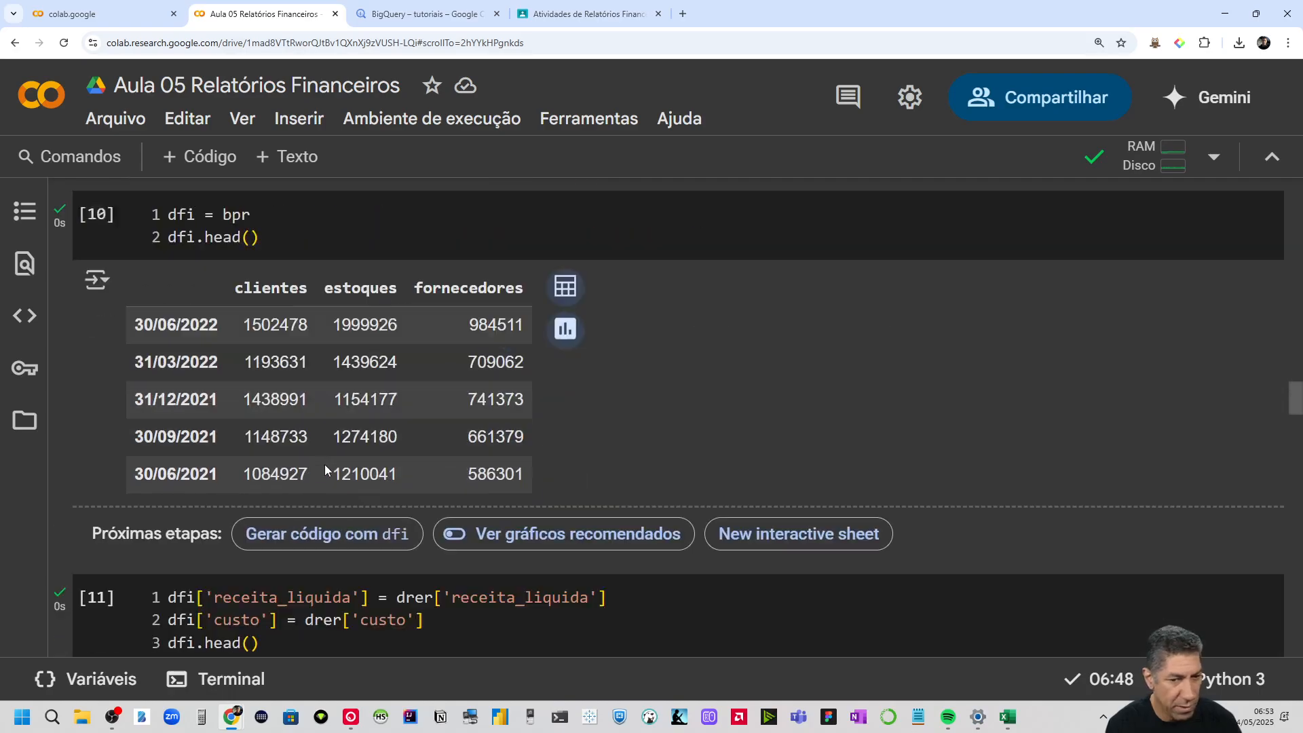
pyautogui.scroll(-20, 326, 466)
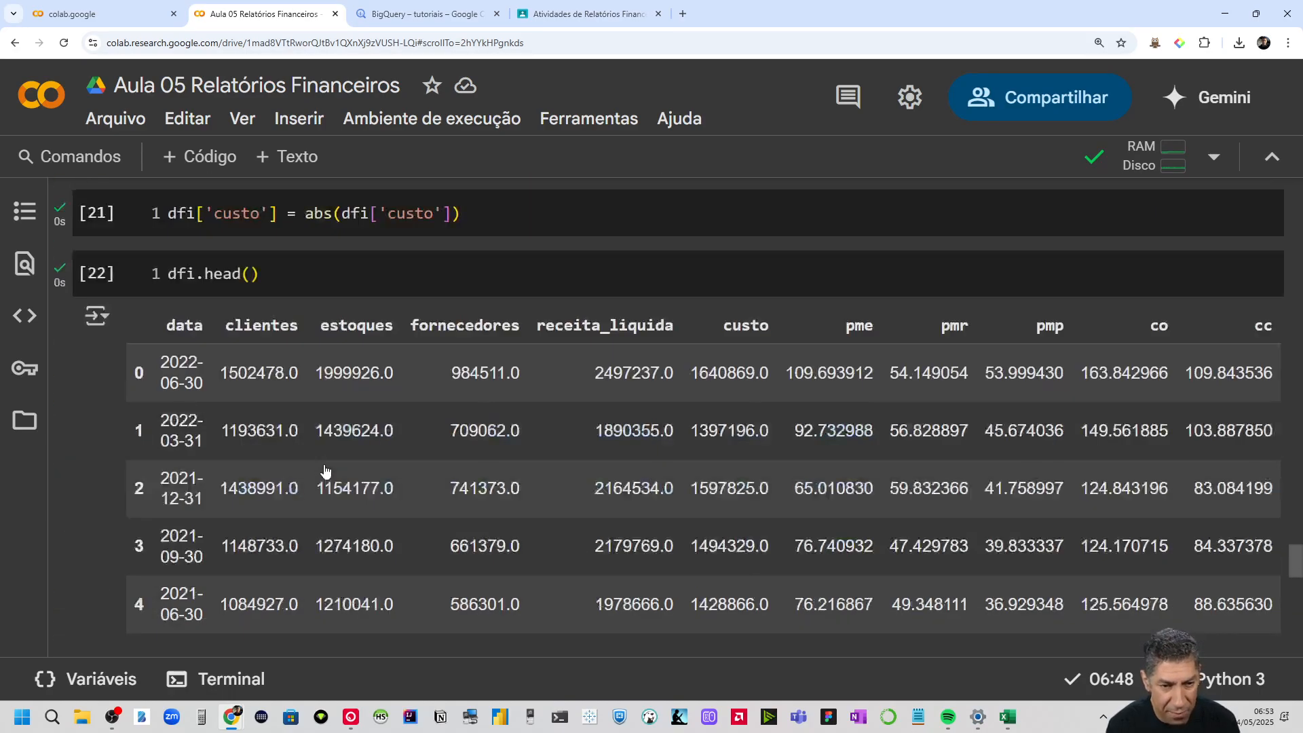
pyautogui.scroll(-5, 324, 466)
pyautogui.scroll(14, 320, 468)
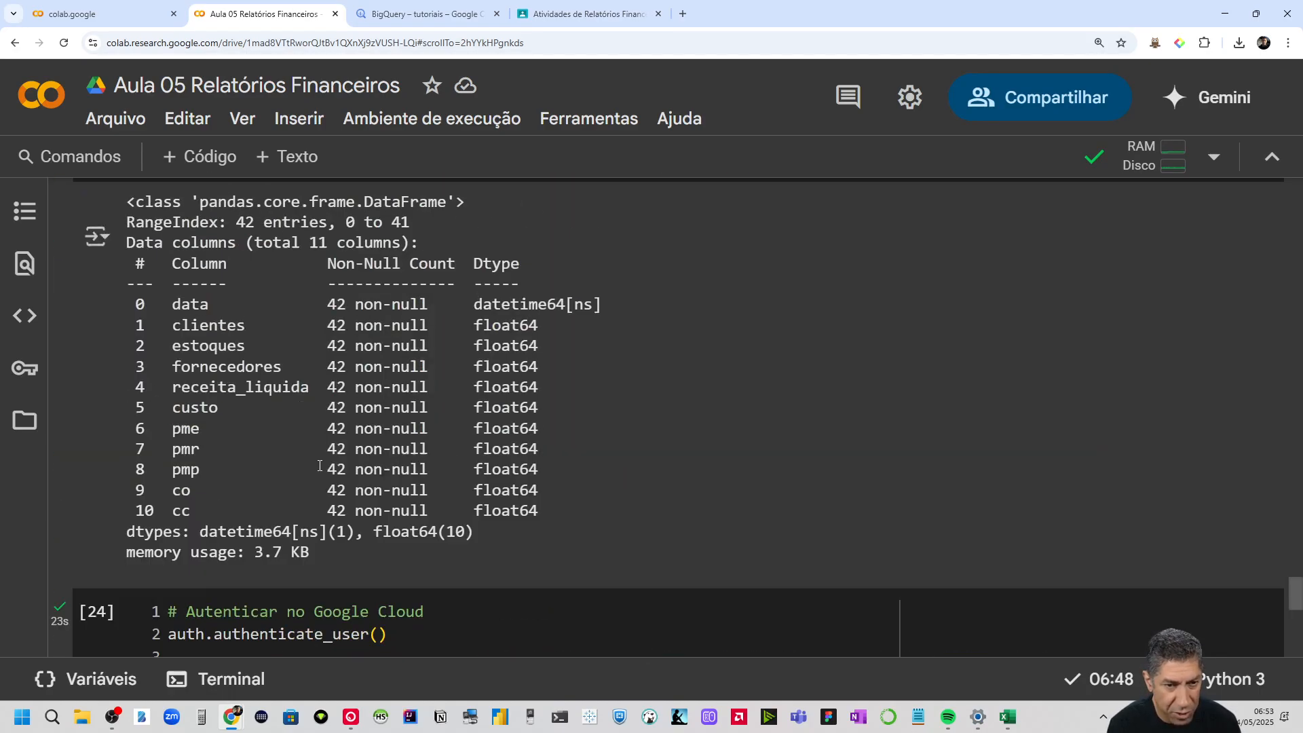
pyautogui.scroll(-10, 199, 482)
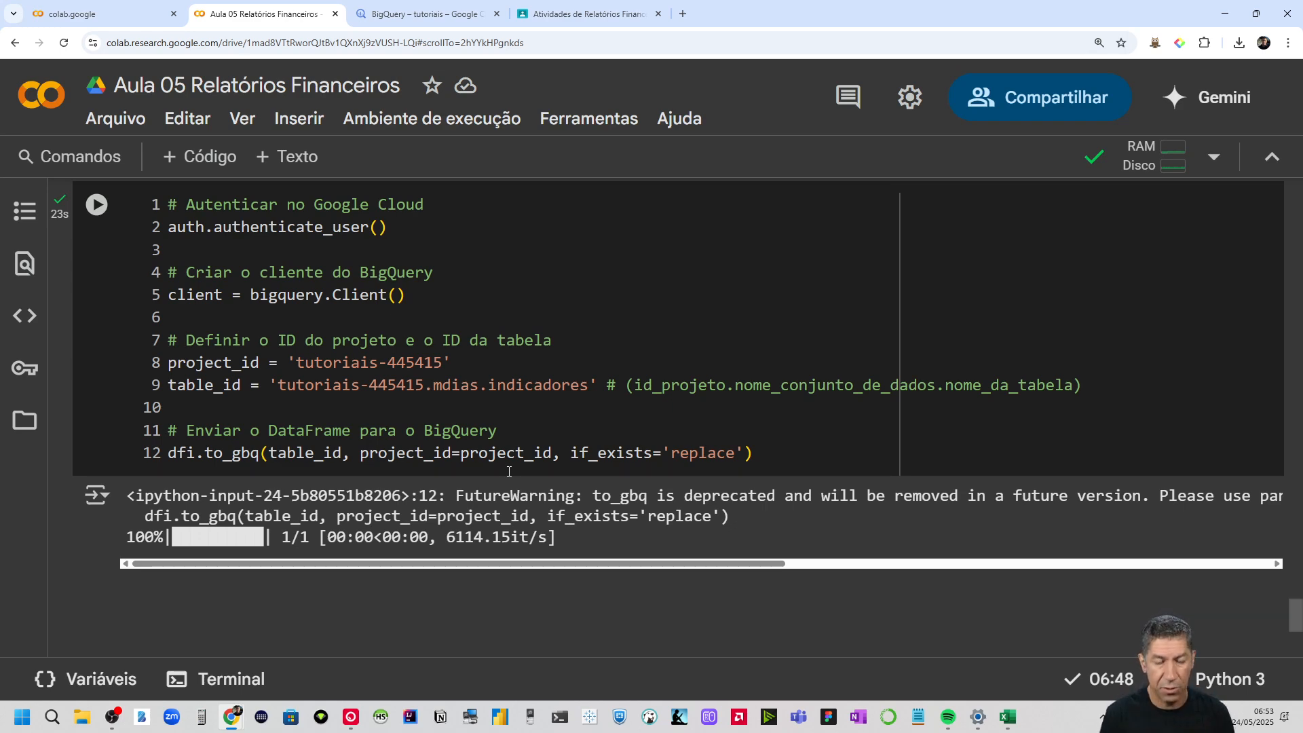
# Compare the BigQuery export cell in Colab with the indicadores table schema in BigQuery, and close the Classroom page
pyautogui.click(421, 14)
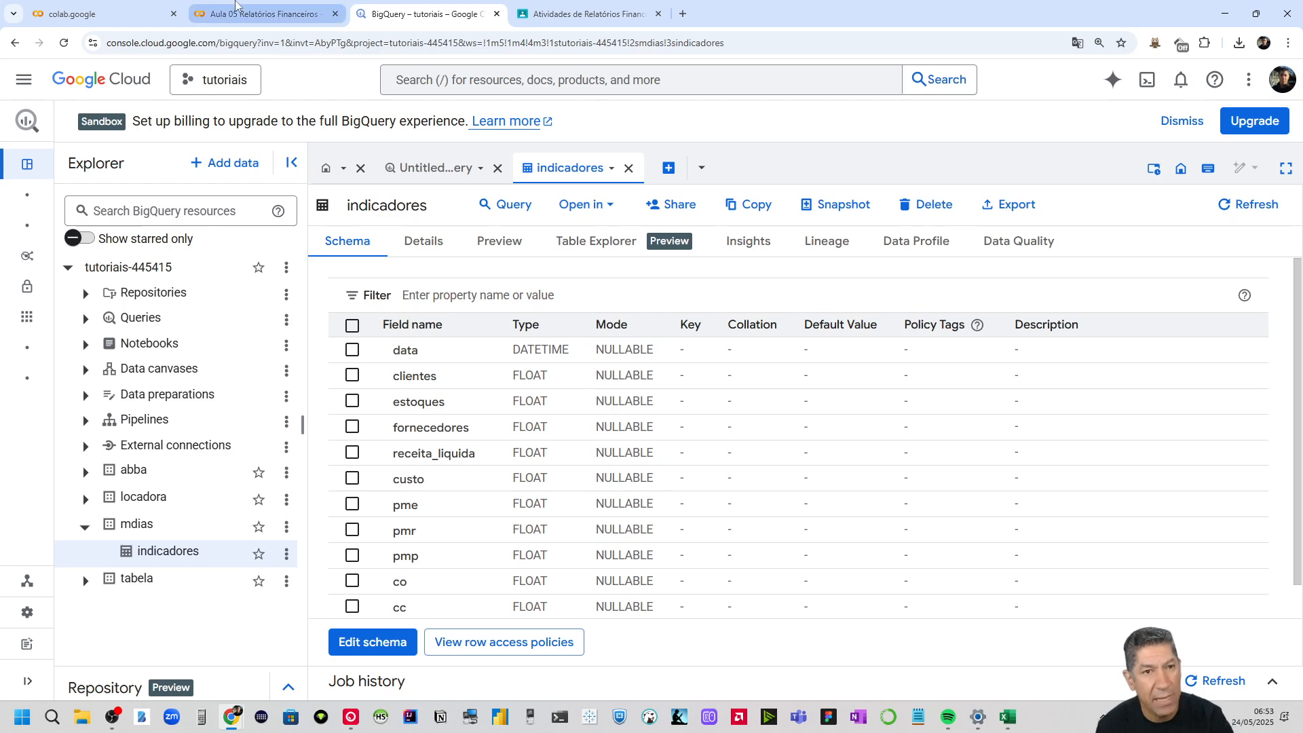
pyautogui.click(239, 12)
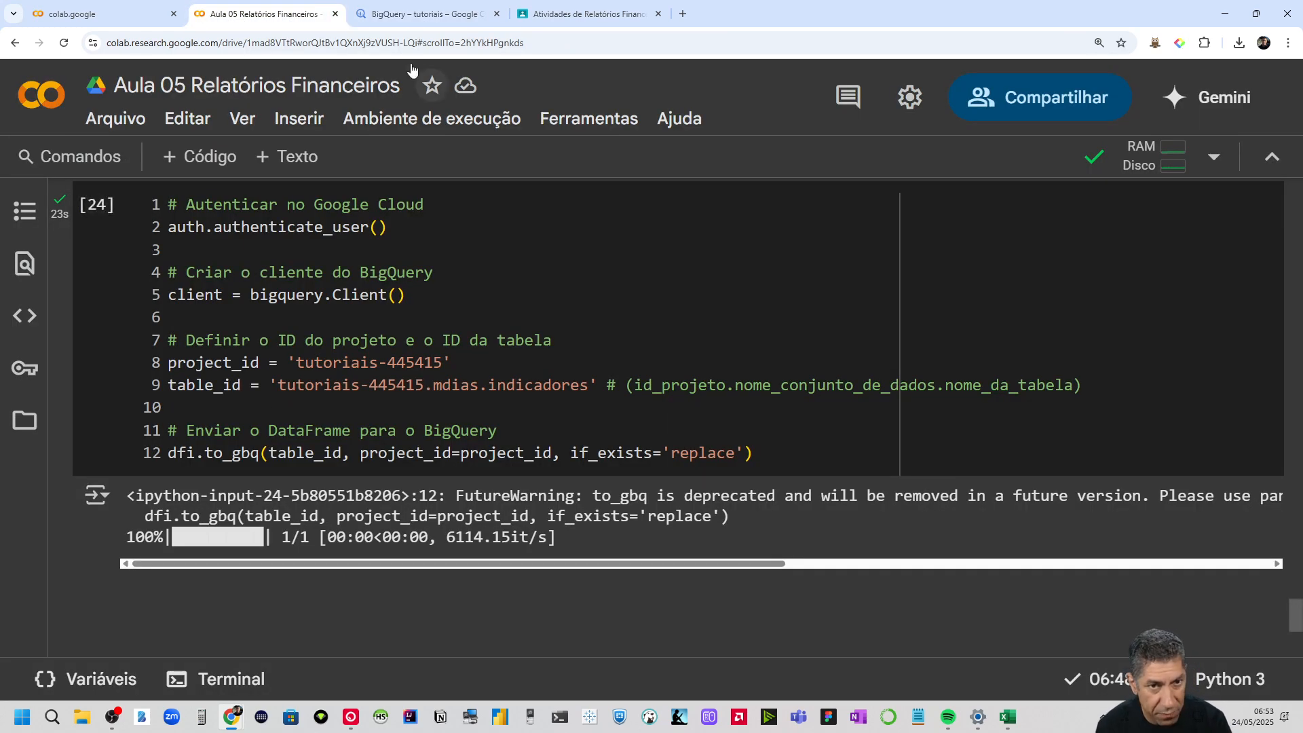
pyautogui.click(421, 13)
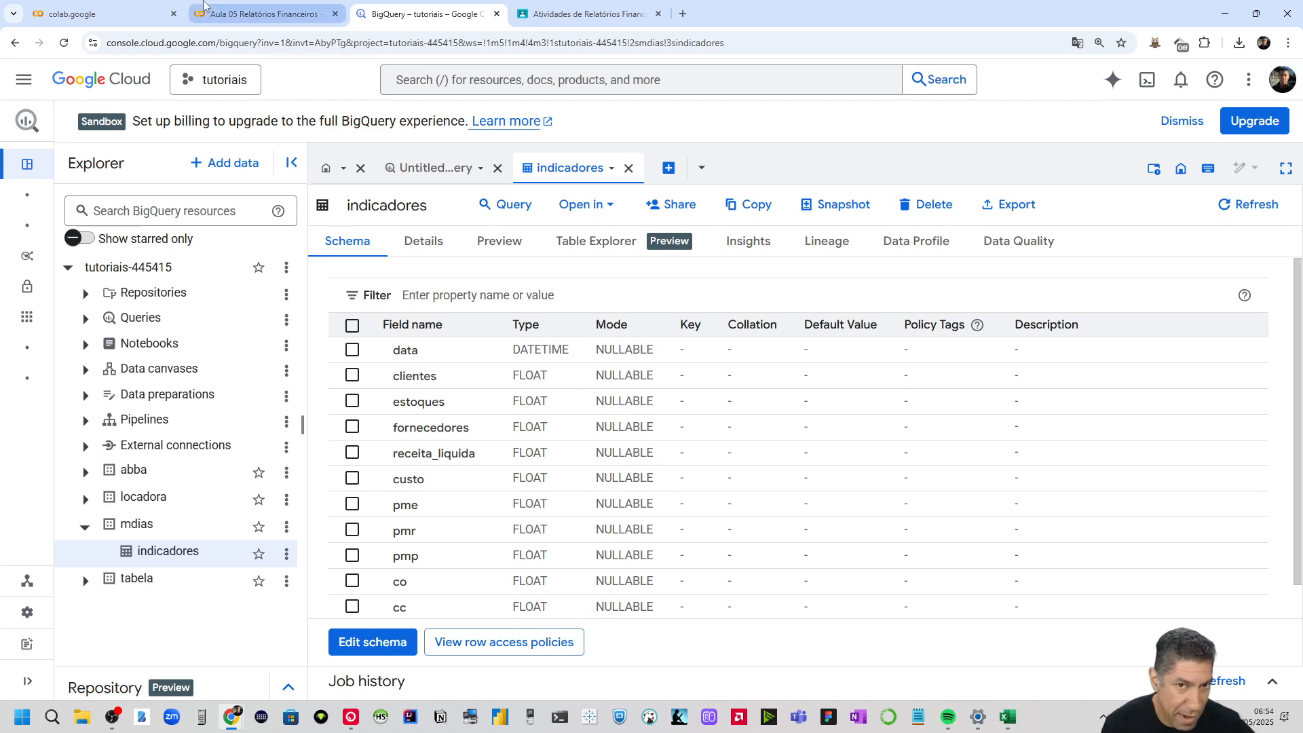
pyautogui.click(657, 14)
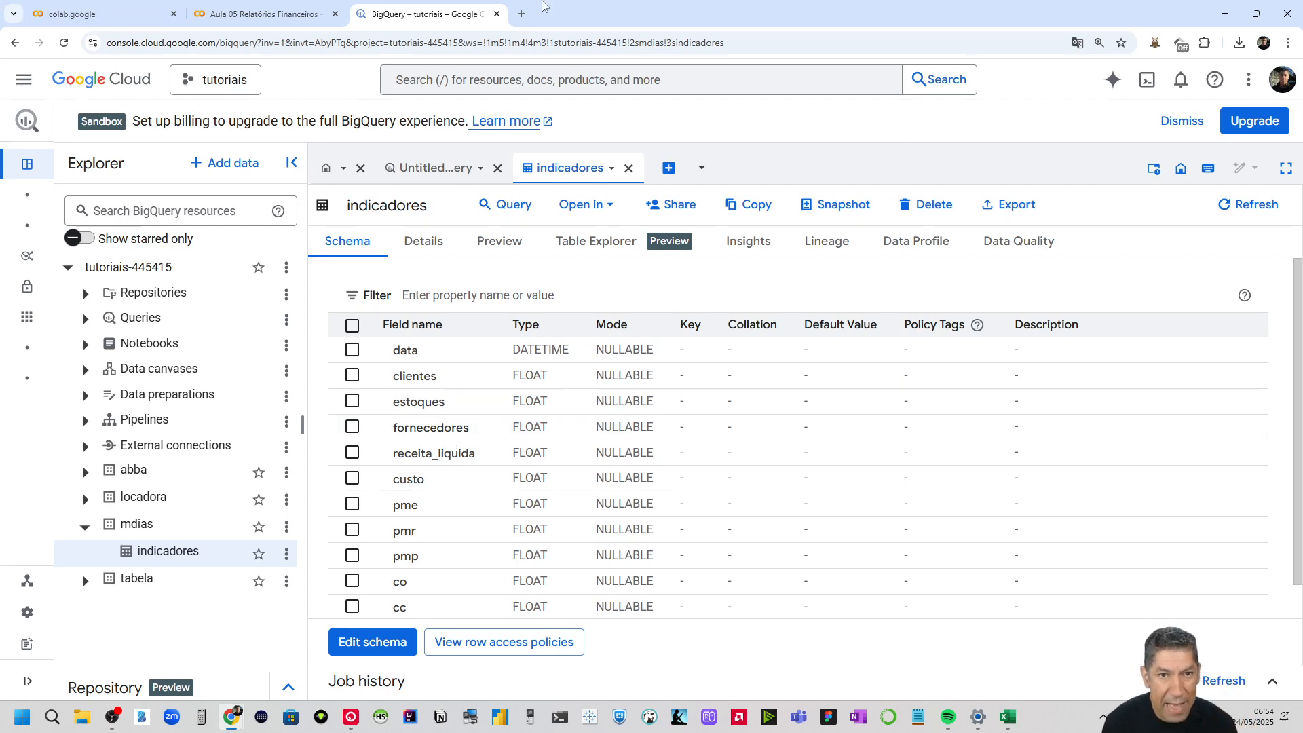
# Check which browser account the Colab notebook is open under and return to the indicadores table in BigQuery
pyautogui.click(264, 14)
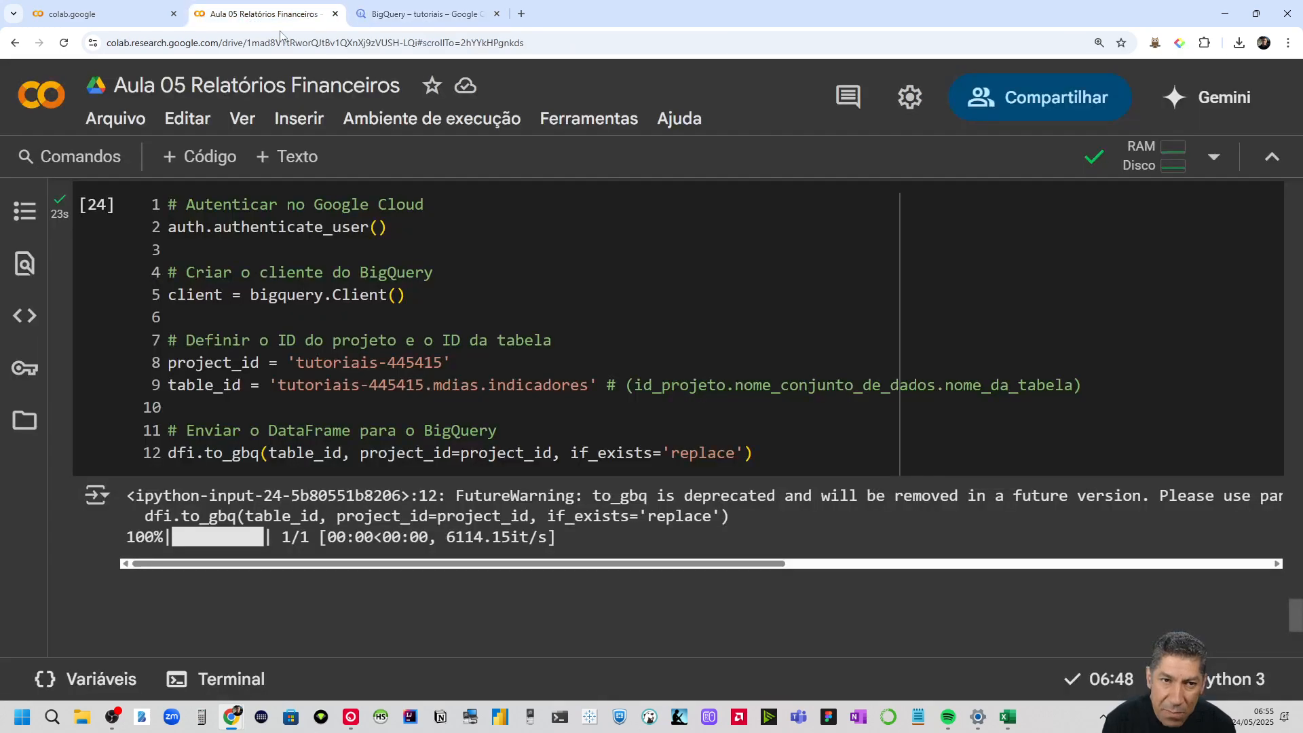
pyautogui.click(1264, 42)
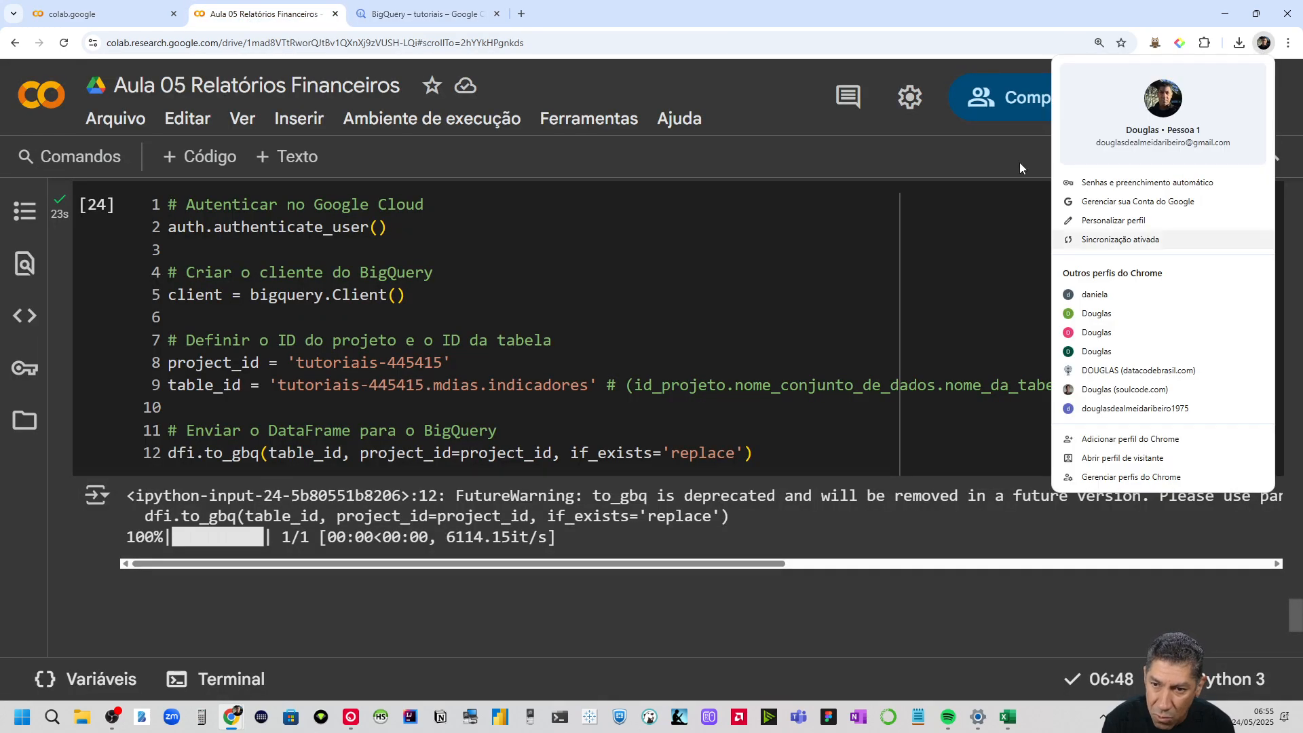
pyautogui.click(384, 7)
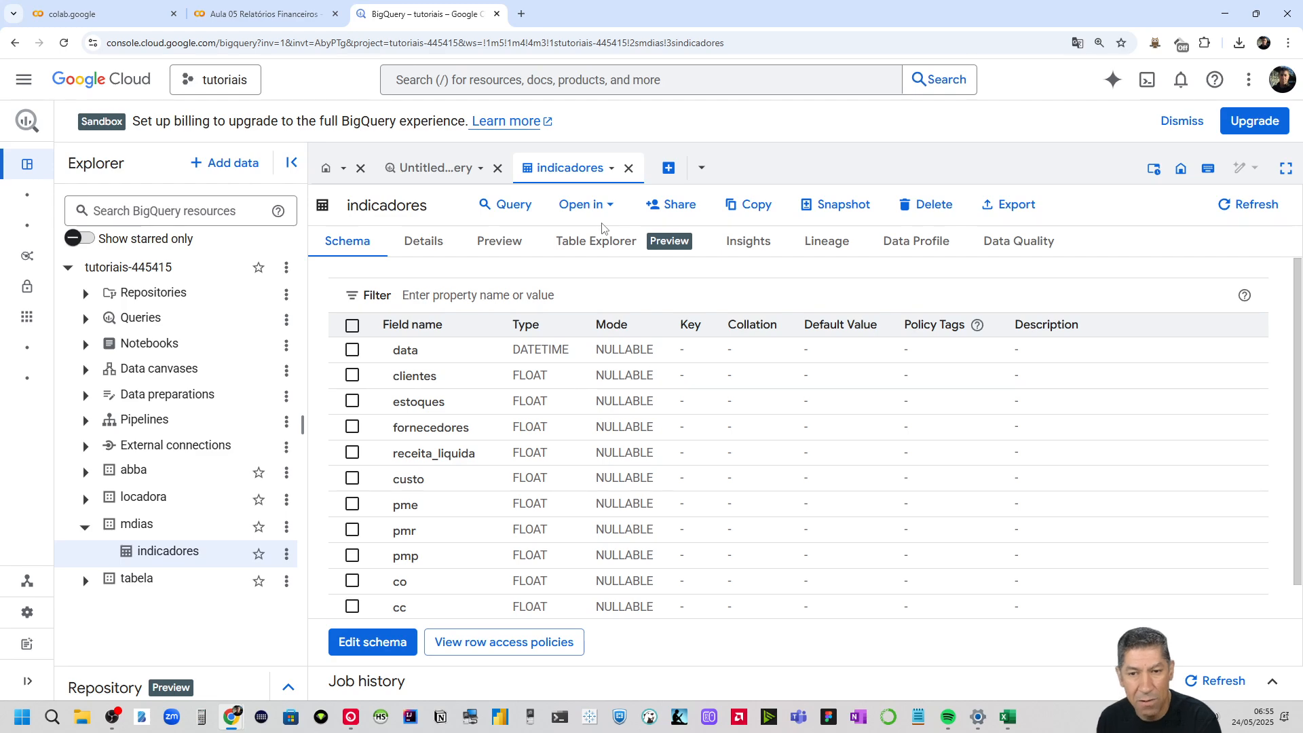
# Search Google for "looker studio" in a new browser page and open Looker Studio from the official Looker Studio Overview result
pyautogui.click(515, 15)
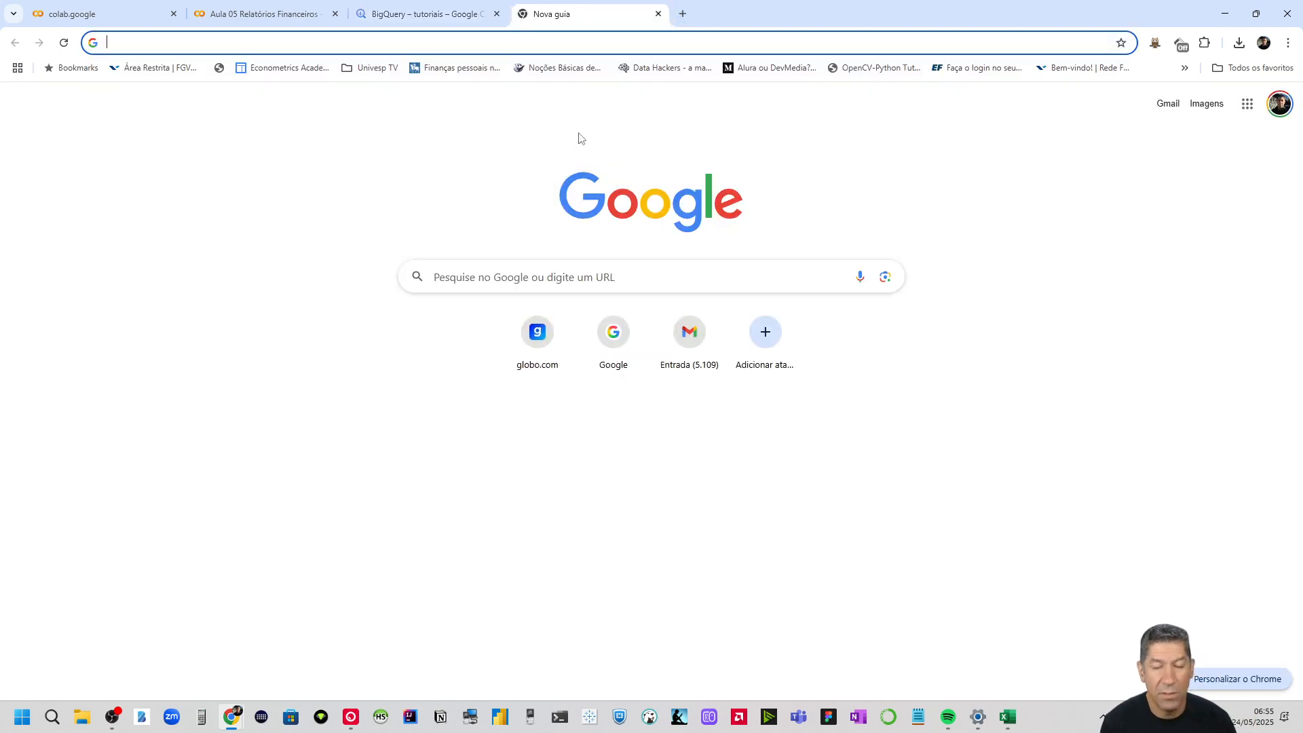
pyautogui.click(536, 283)
pyautogui.write('l')
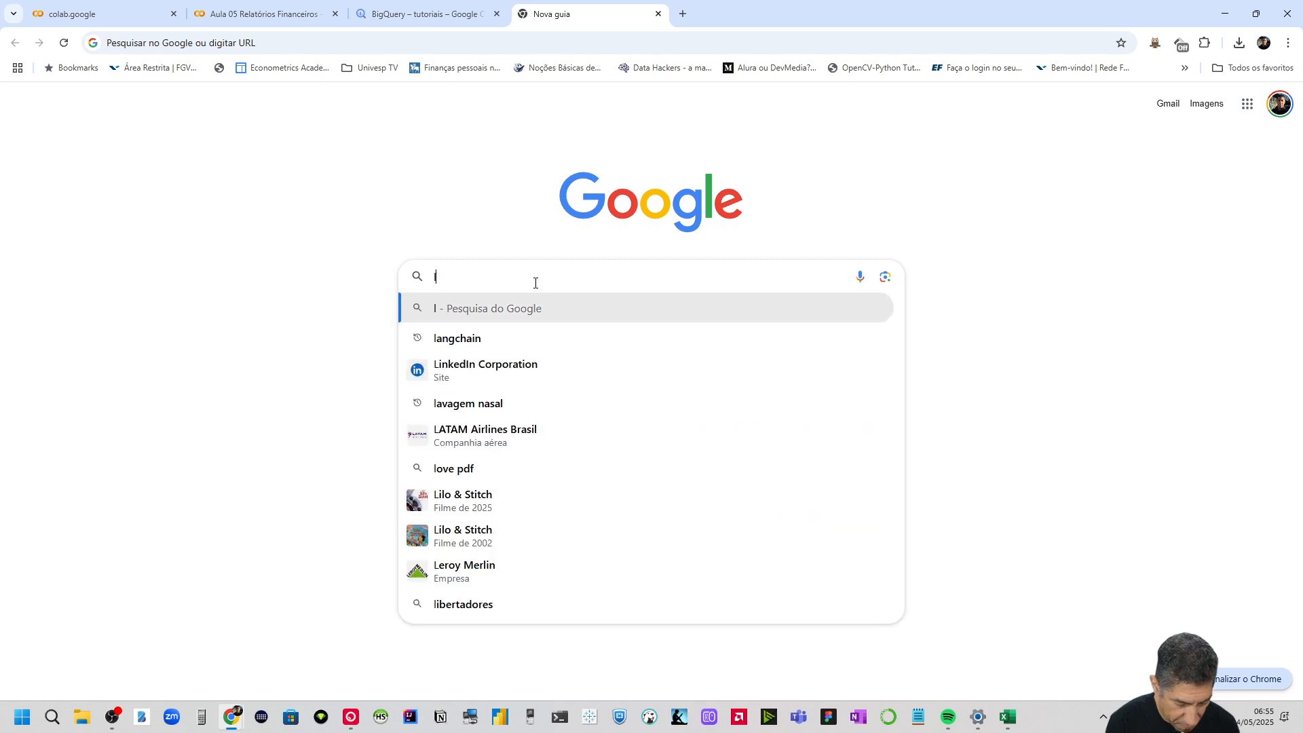
pyautogui.write('ooker')
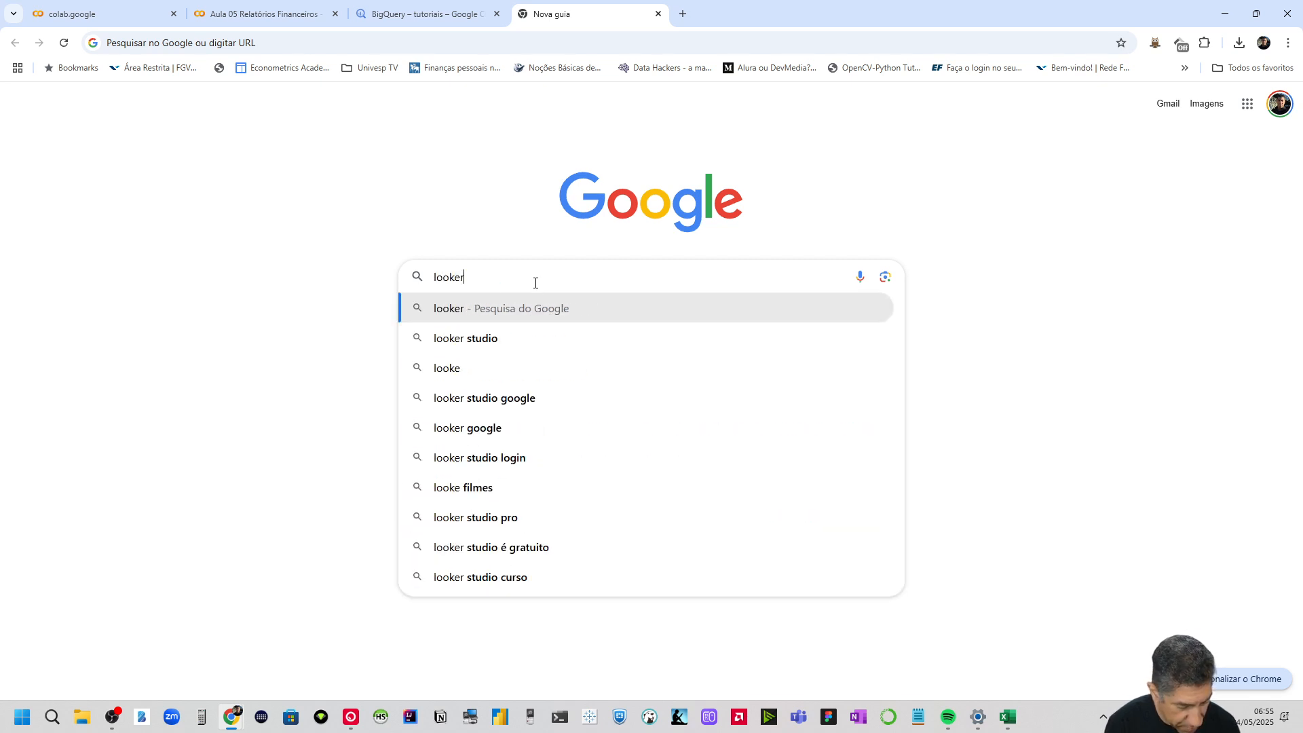
pyautogui.click(491, 338)
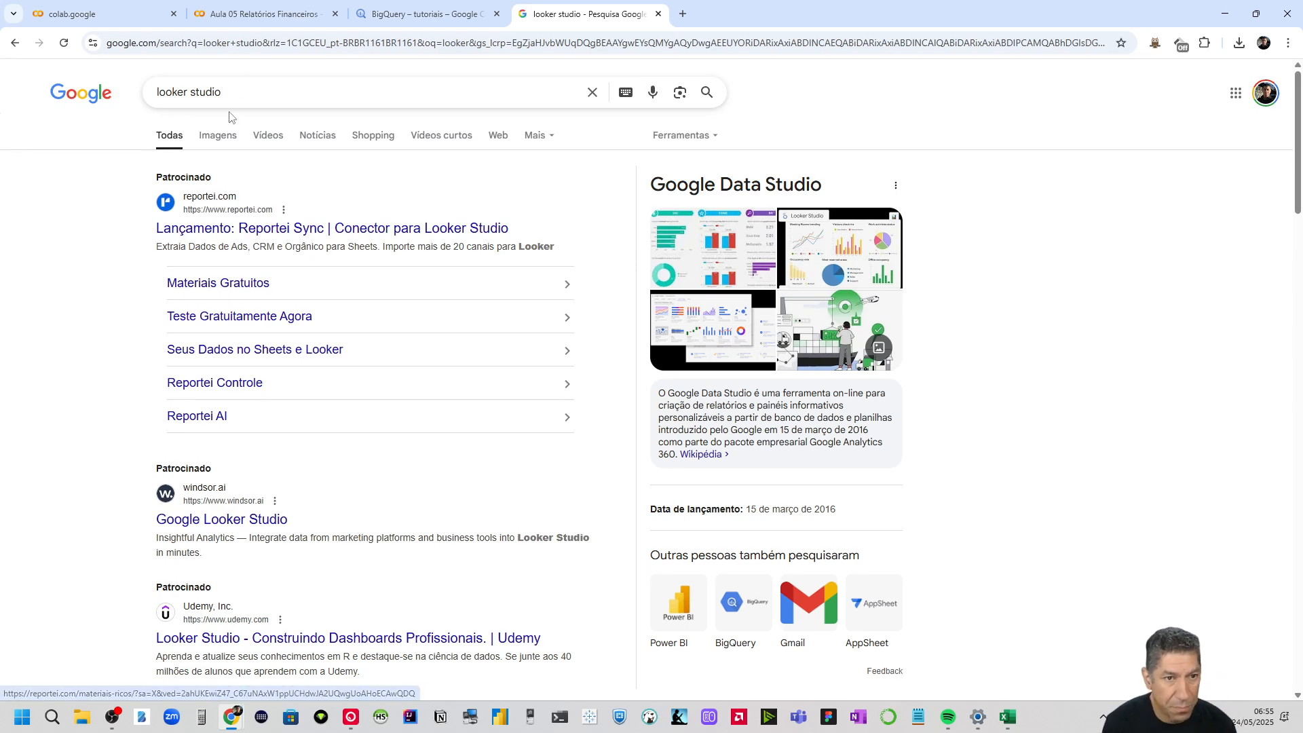
pyautogui.scroll(-3, 261, 378)
pyautogui.scroll(-2, 278, 516)
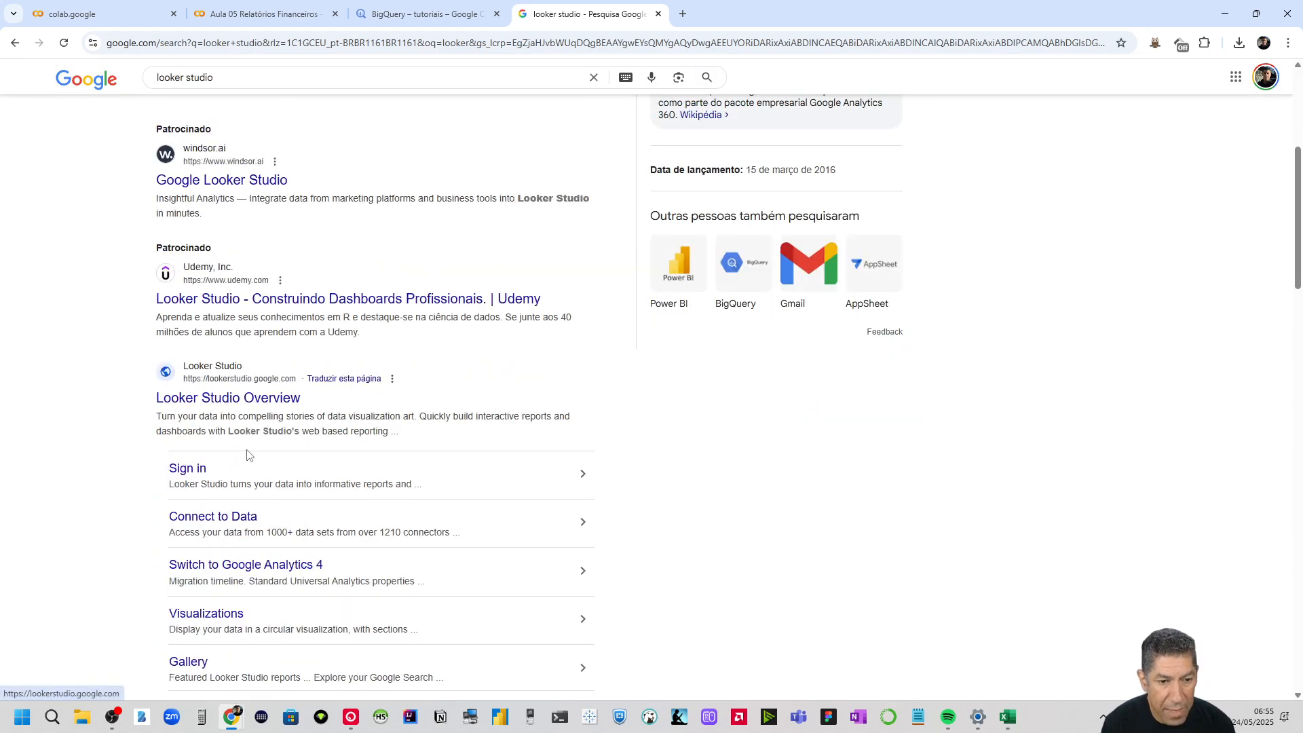
pyautogui.click(209, 401)
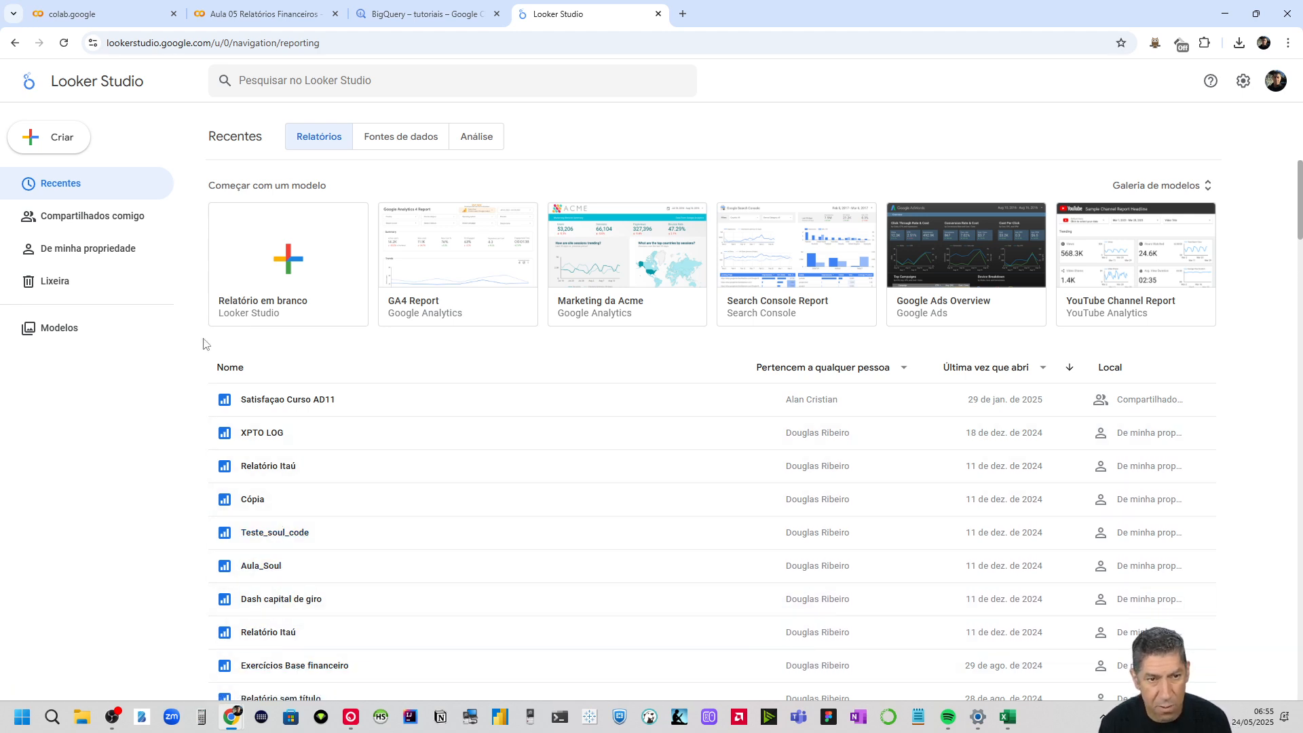
# Create a blank Looker Studio report and connect it to the BigQuery table indicadores in the tutoriais project's mdias dataset
pyautogui.click(285, 269)
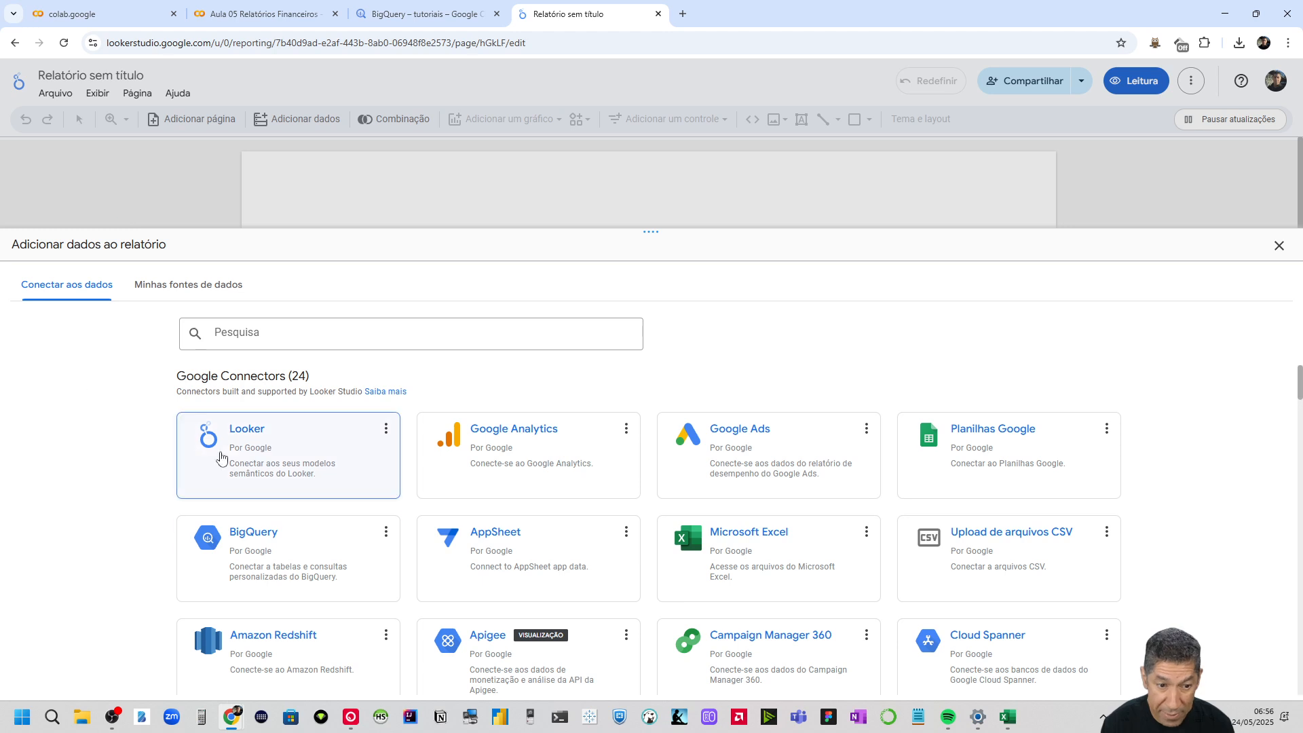
pyautogui.click(252, 559)
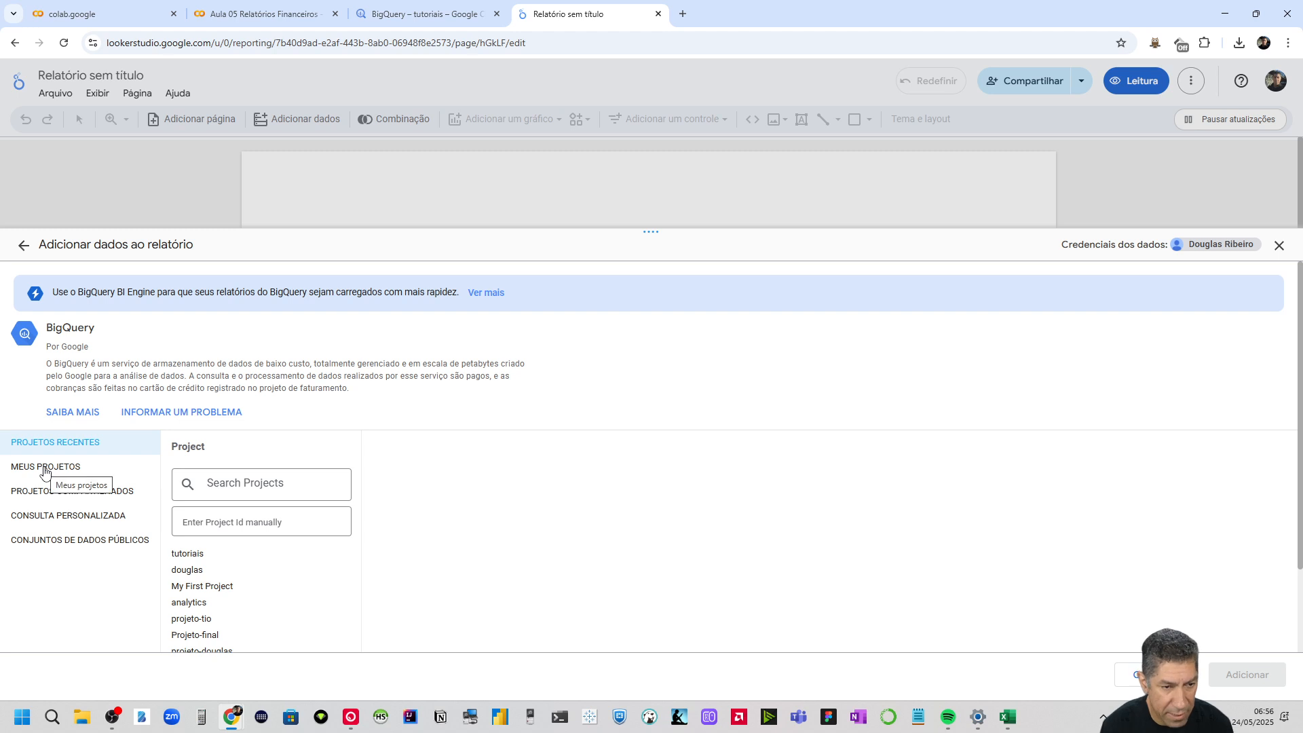
pyautogui.click(45, 470)
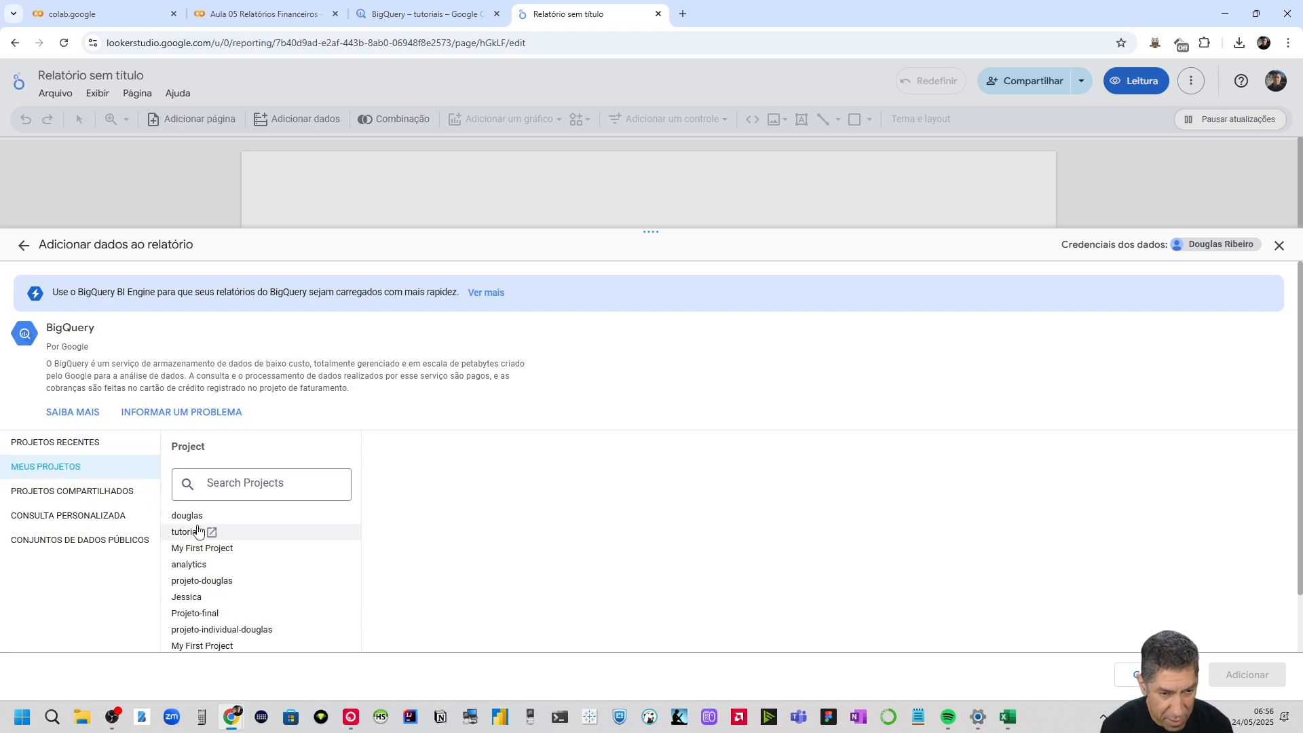
pyautogui.click(187, 533)
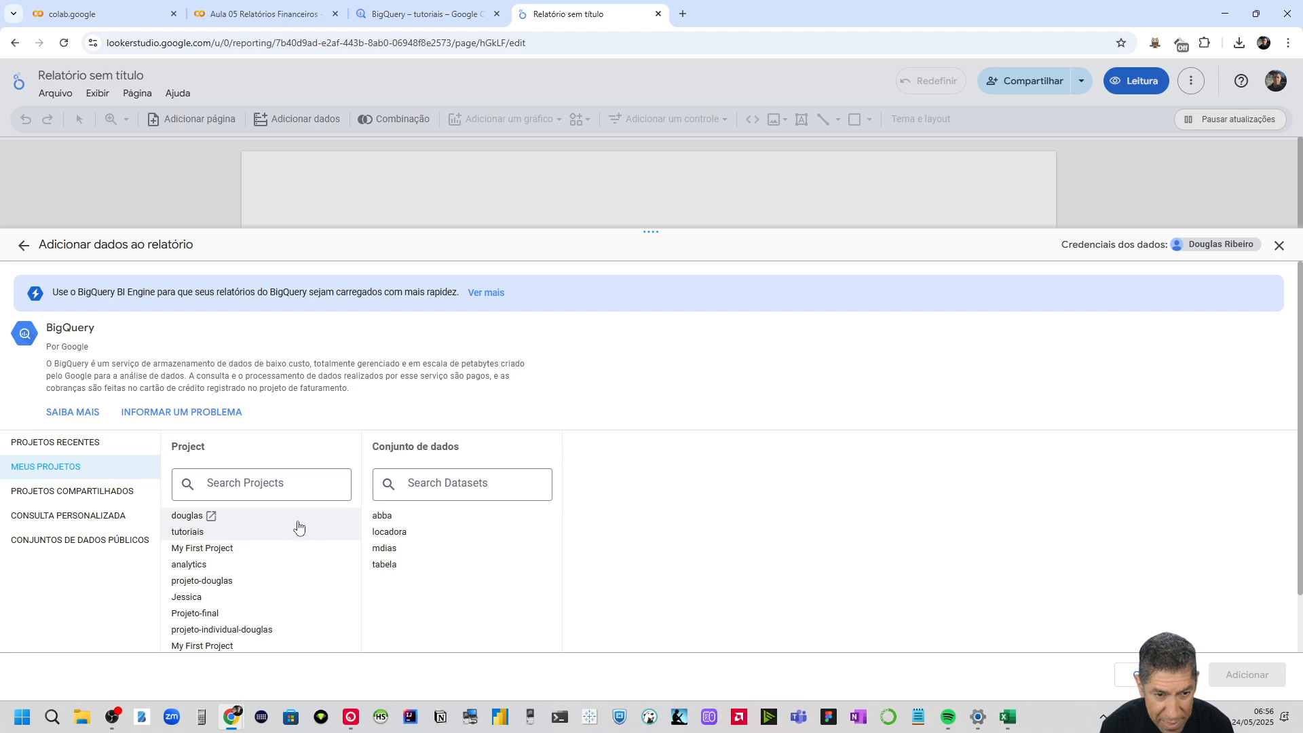
pyautogui.click(378, 551)
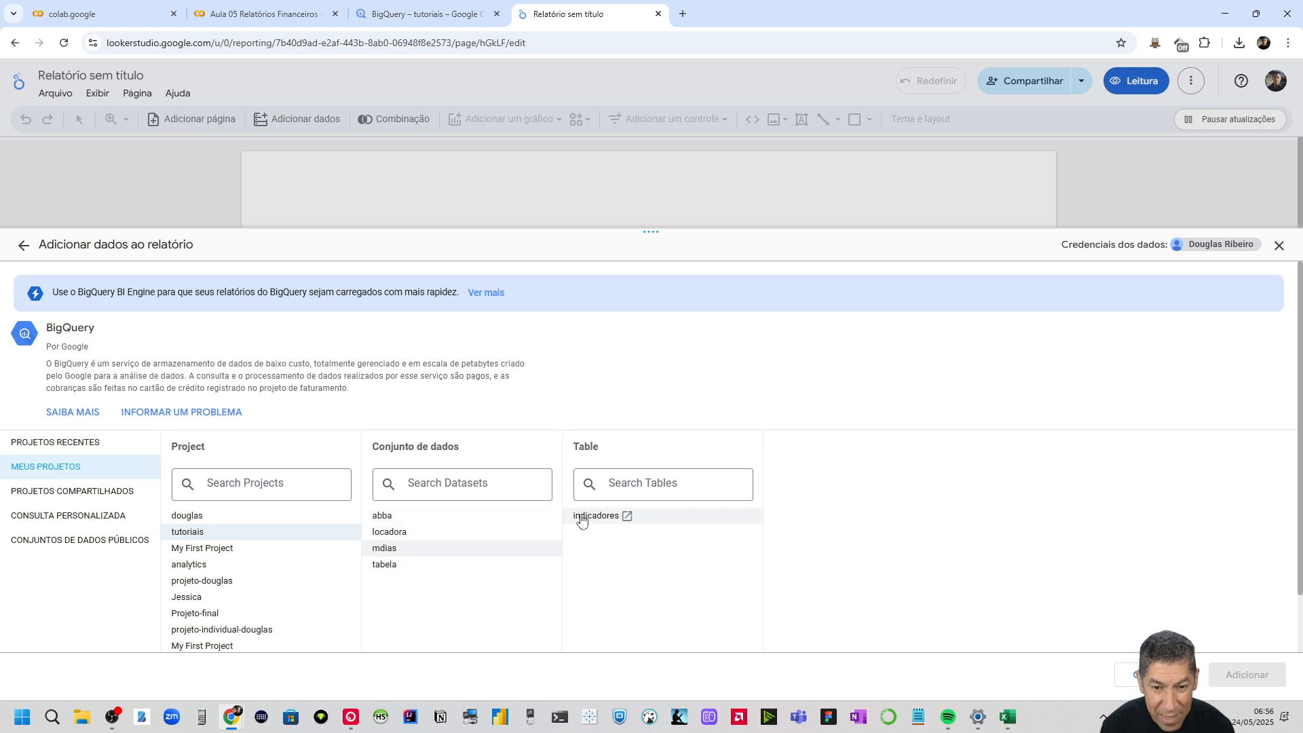
pyautogui.click(596, 519)
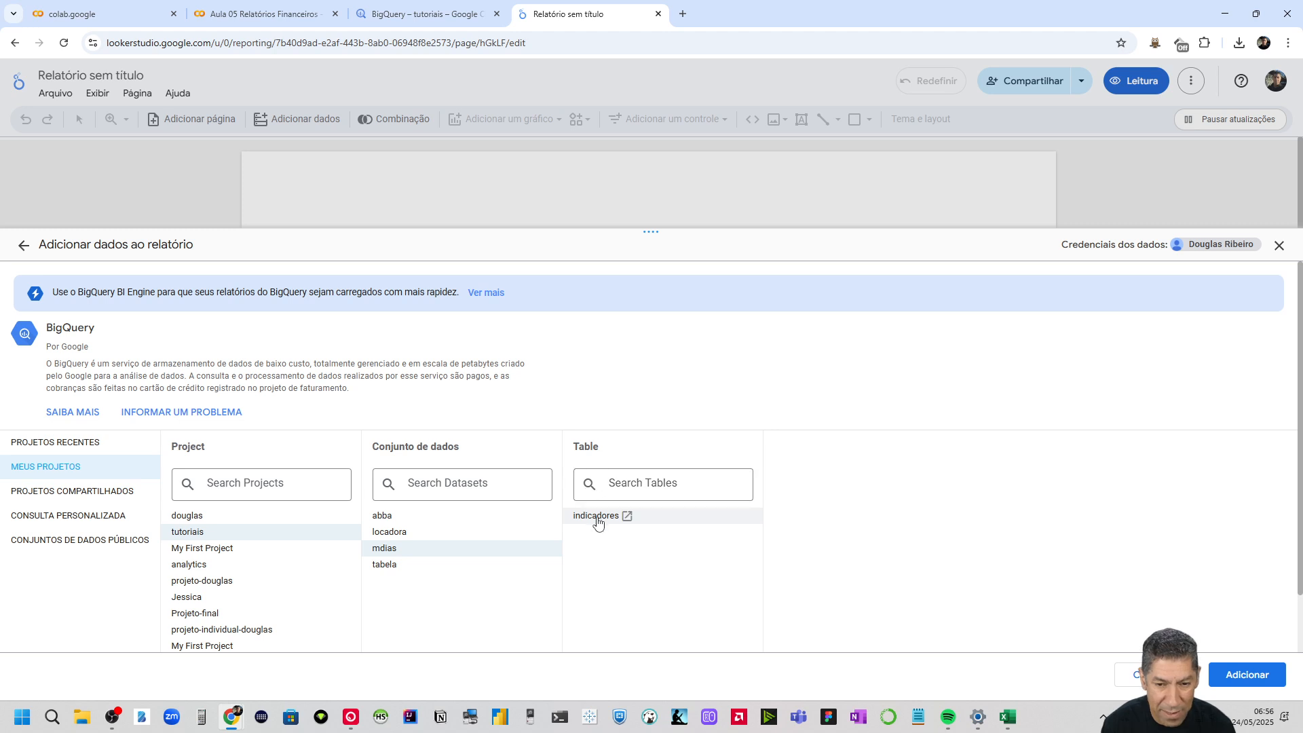
pyautogui.click(1237, 682)
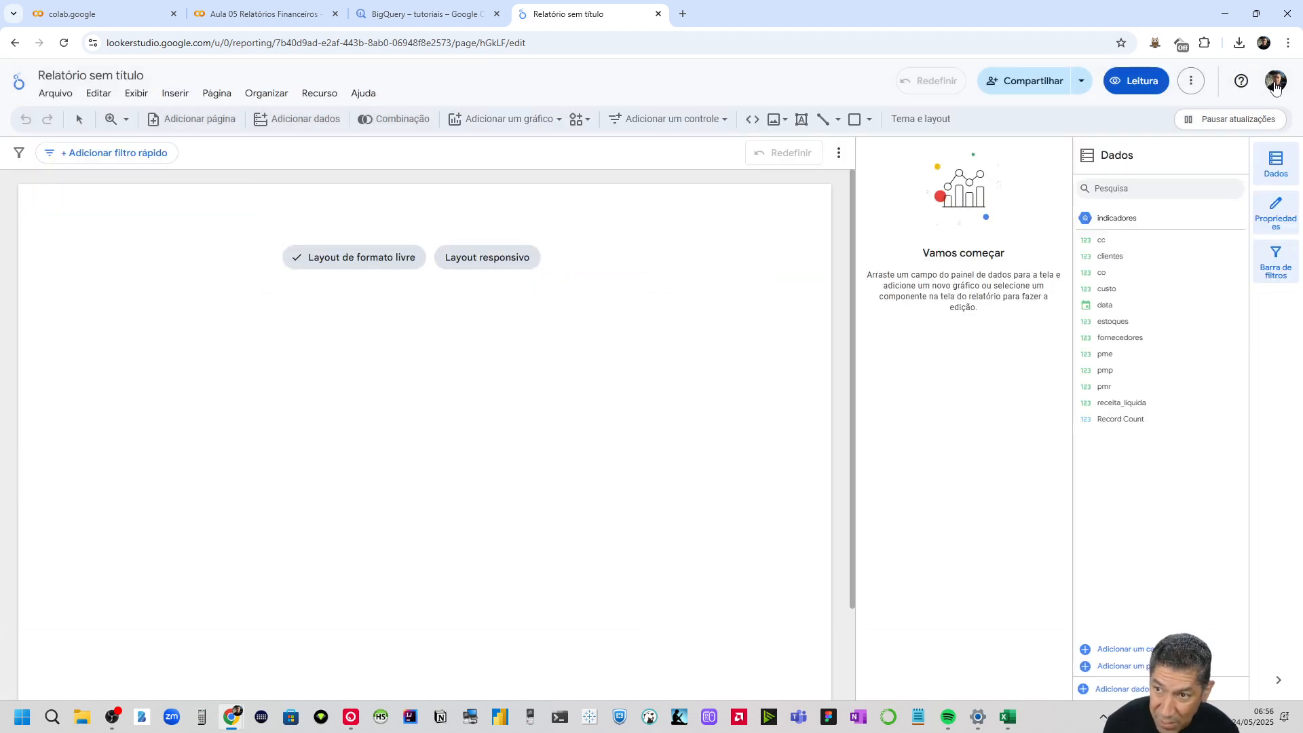
# Check which Google account is signed in to Looker Studio
pyautogui.click(1276, 84)
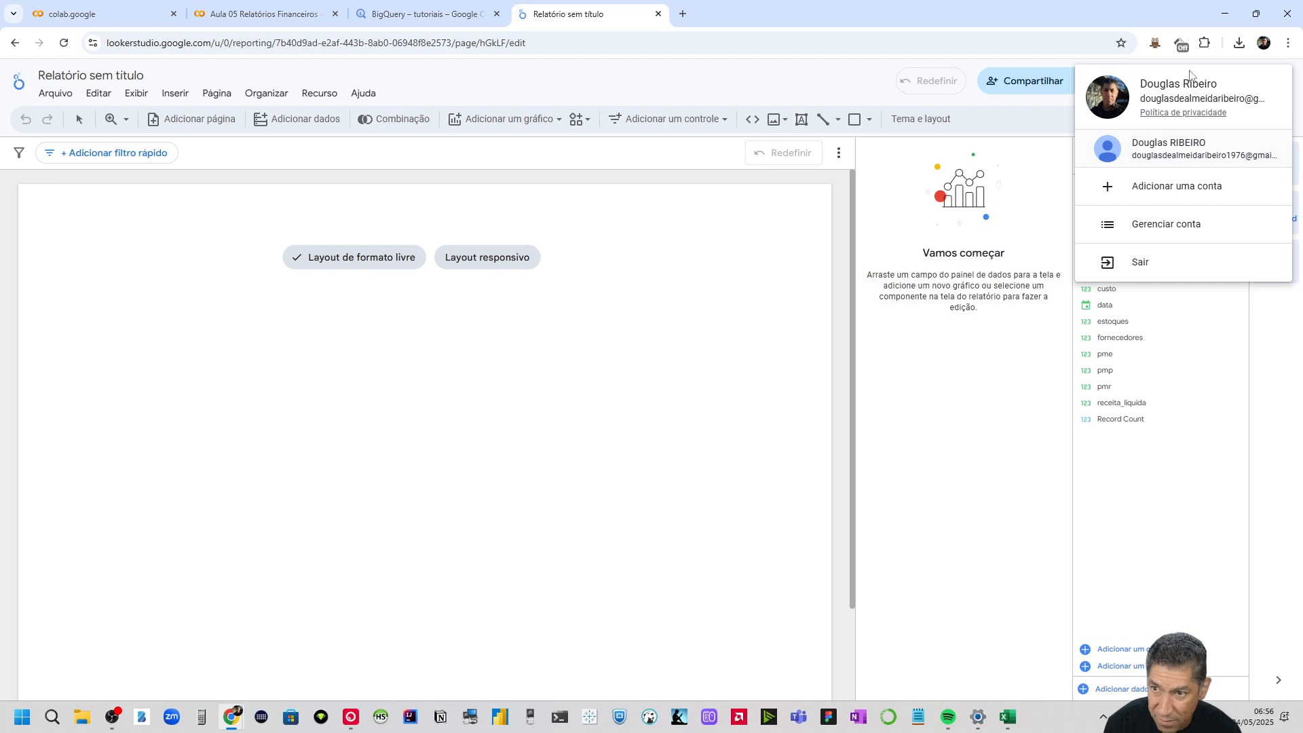
pyautogui.click(952, 448)
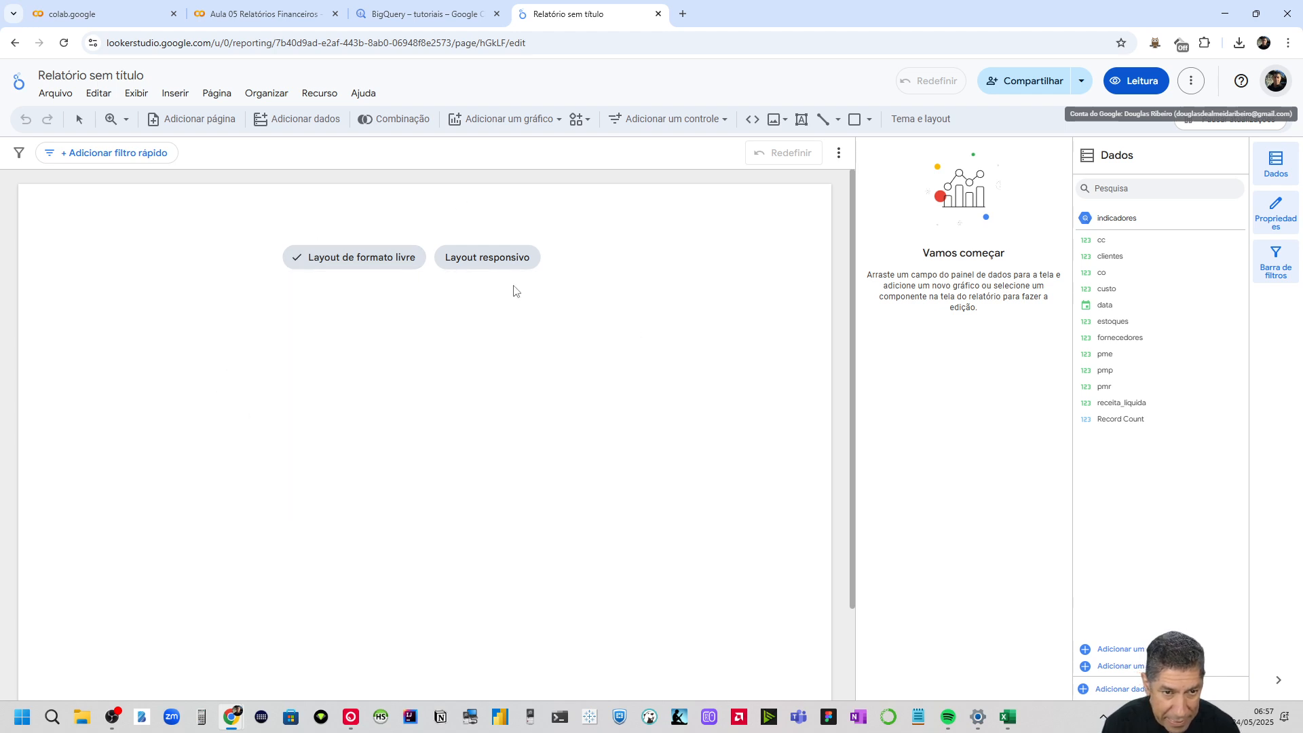
# Choose the free-form layout for the report and delete the default data and Record Count table from the page
pyautogui.moveTo(327, 264)
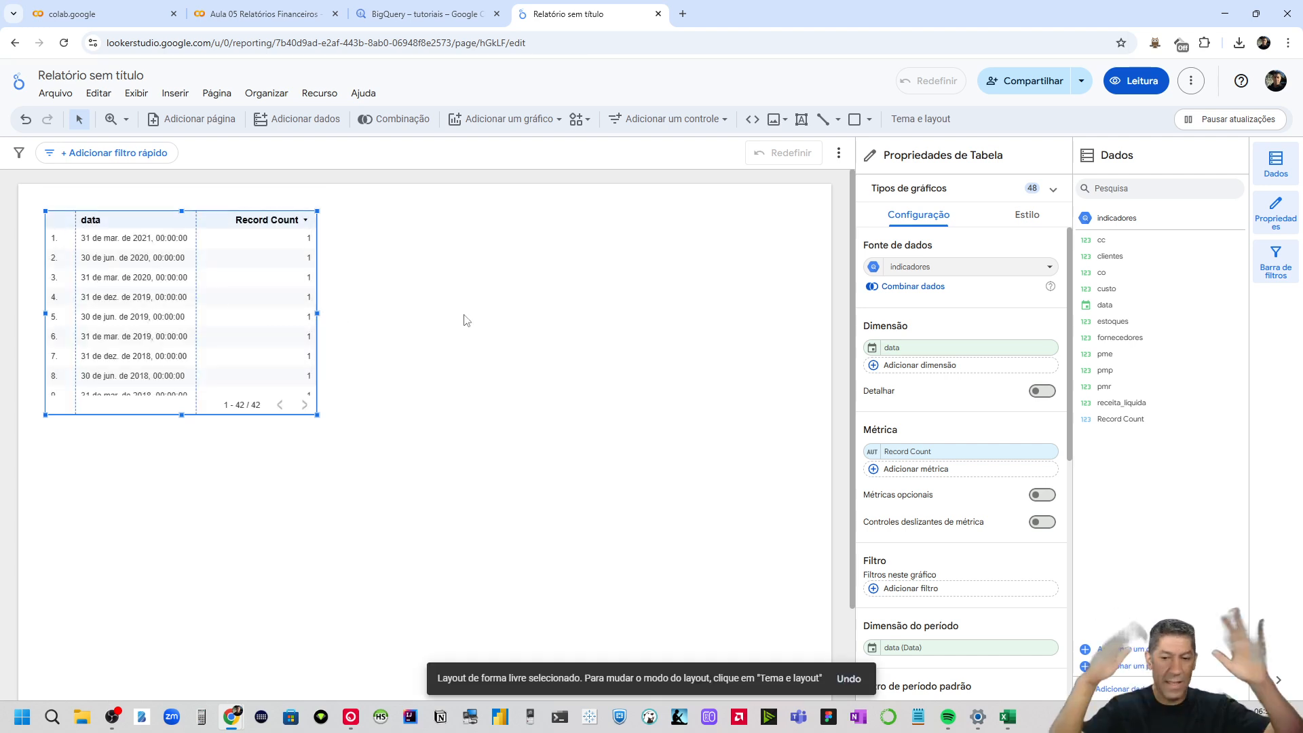
pyautogui.click(848, 679)
pyautogui.click(354, 258)
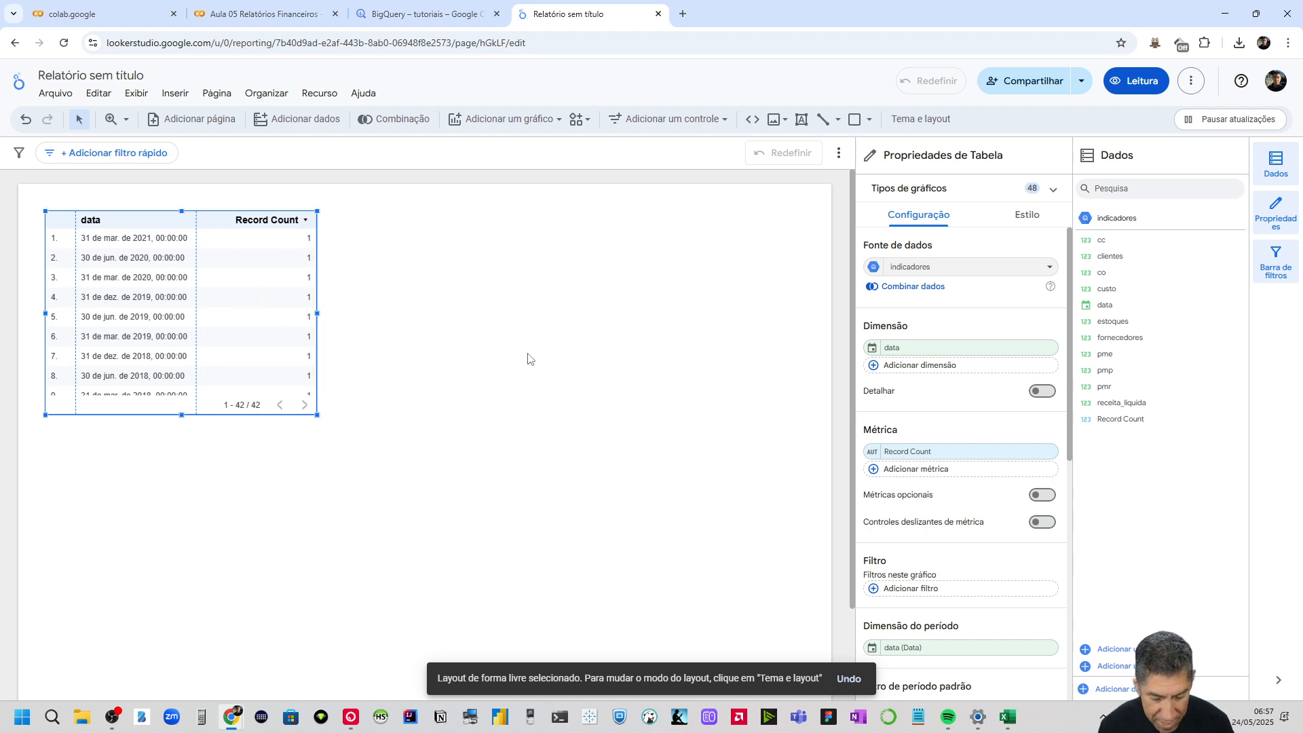
pyautogui.press('Delete')
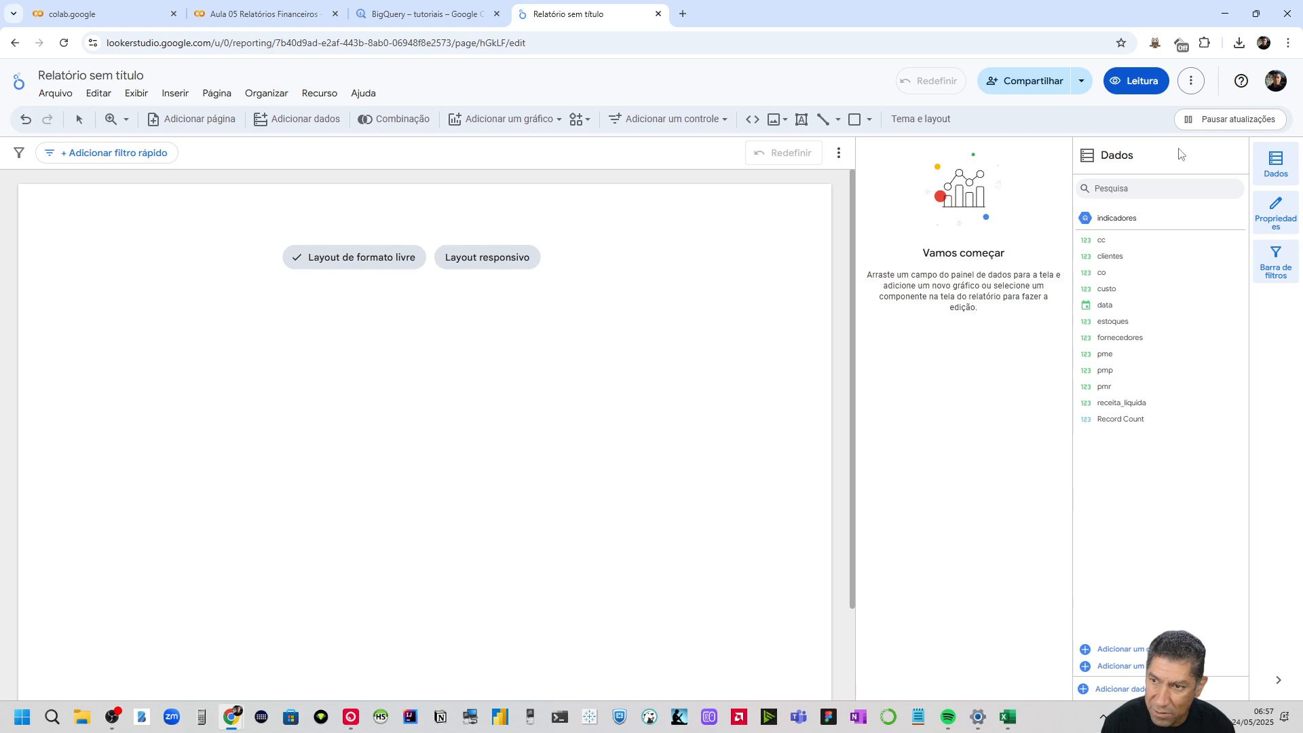
# Enlarge the browser zoom of the report editor by two levels
pyautogui.click(1288, 42)
pyautogui.click(1251, 346)
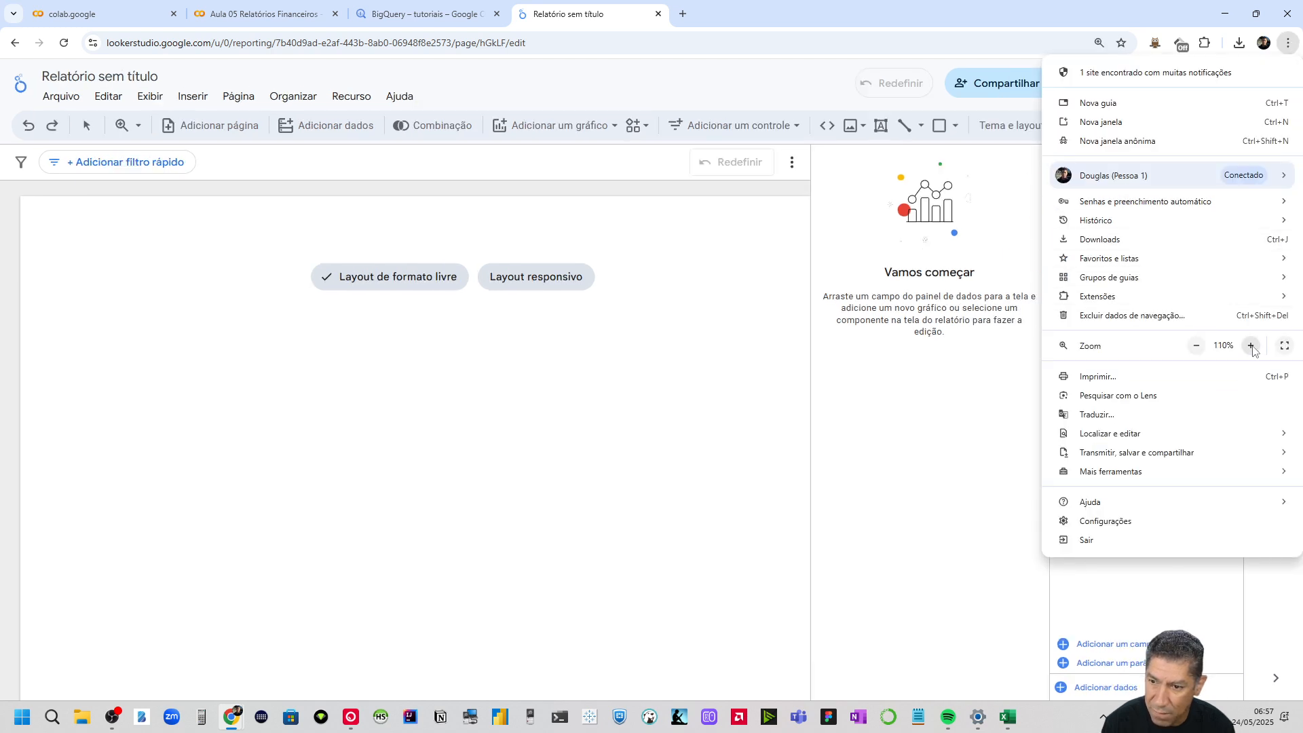
pyautogui.click(1251, 346)
pyautogui.click(869, 478)
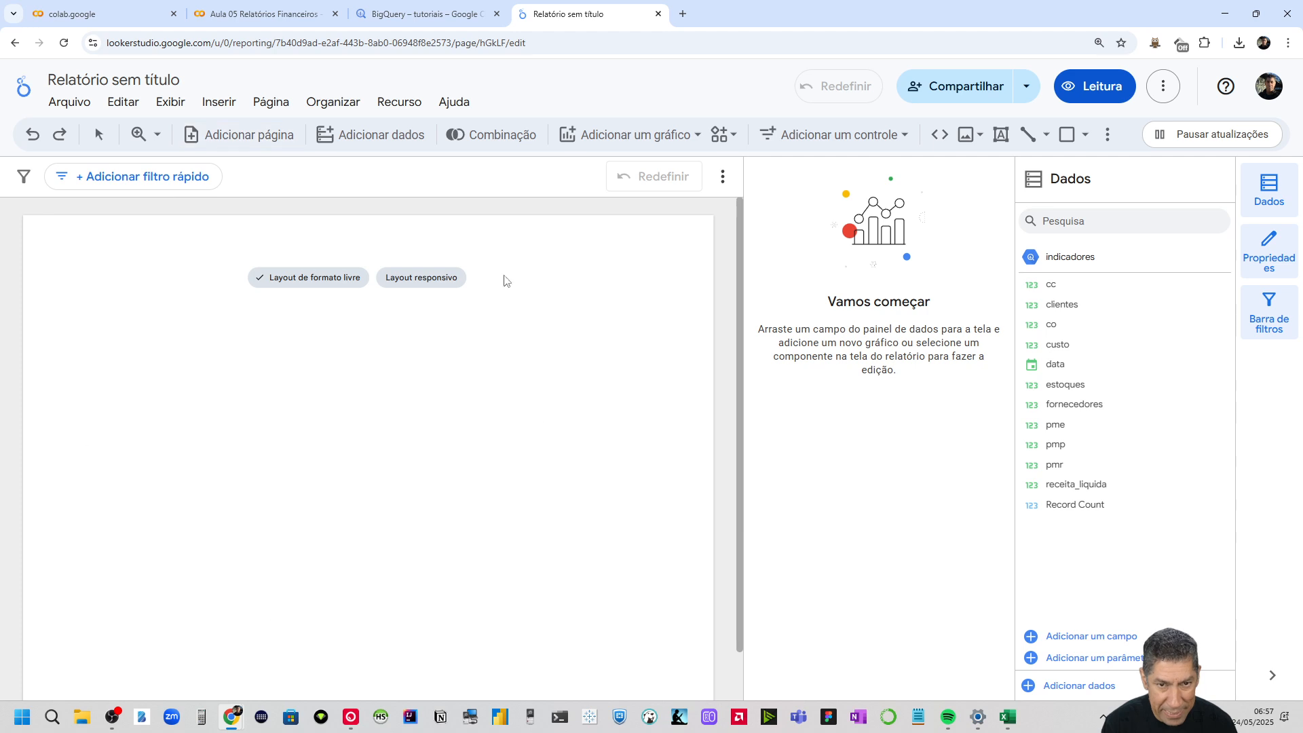
pyautogui.moveTo(401, 304)
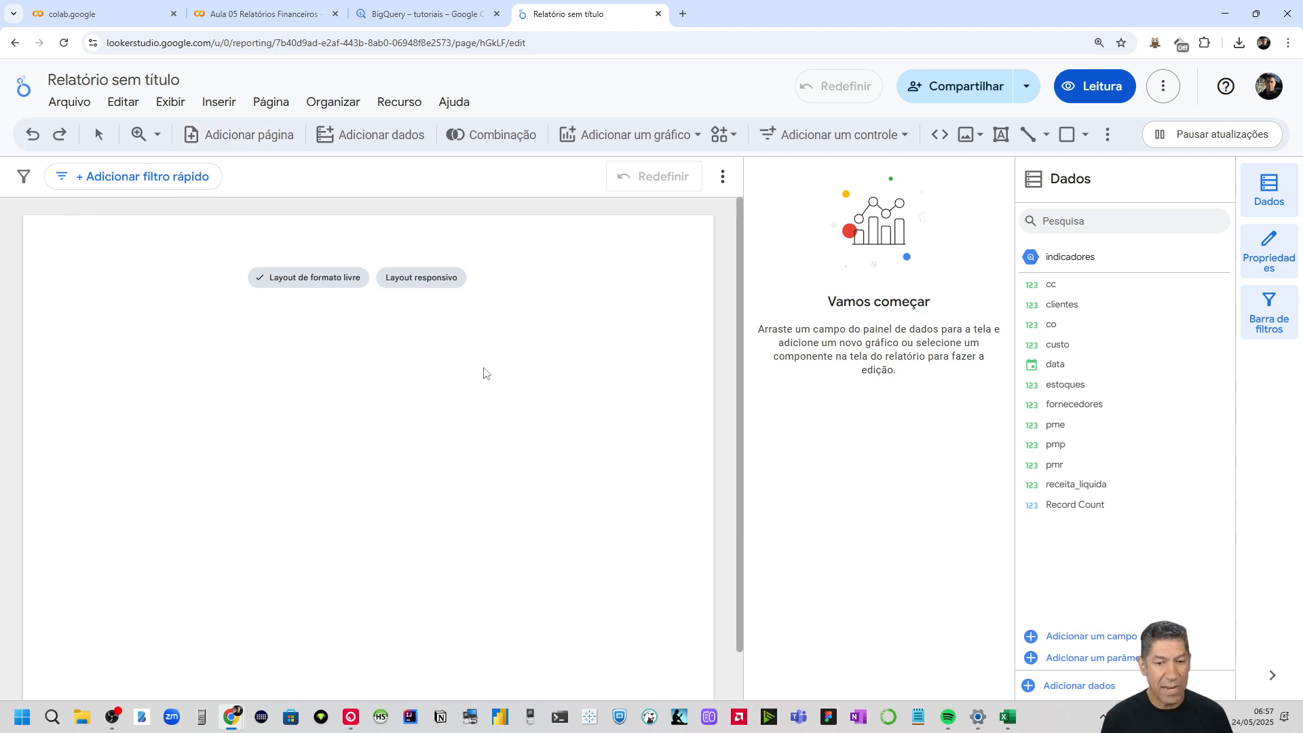
pyautogui.scroll(-1, 495, 407)
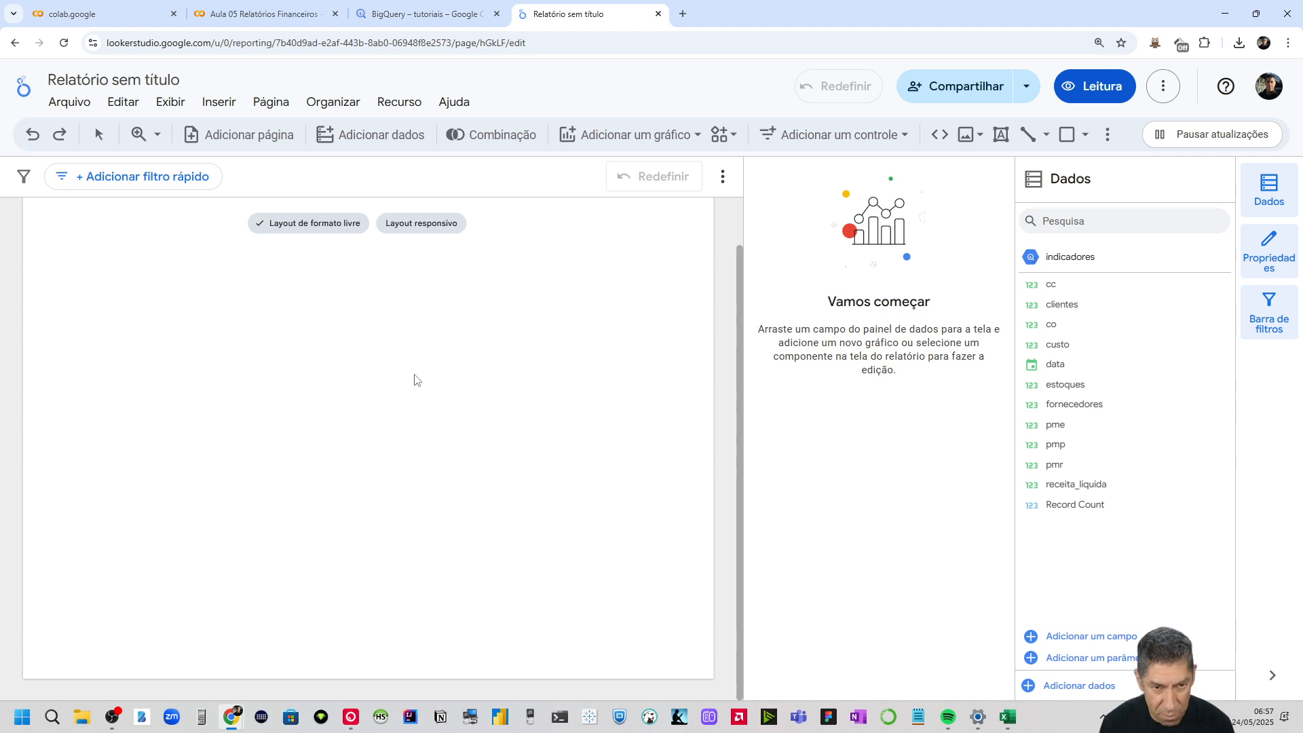
pyautogui.scroll(1, 374, 292)
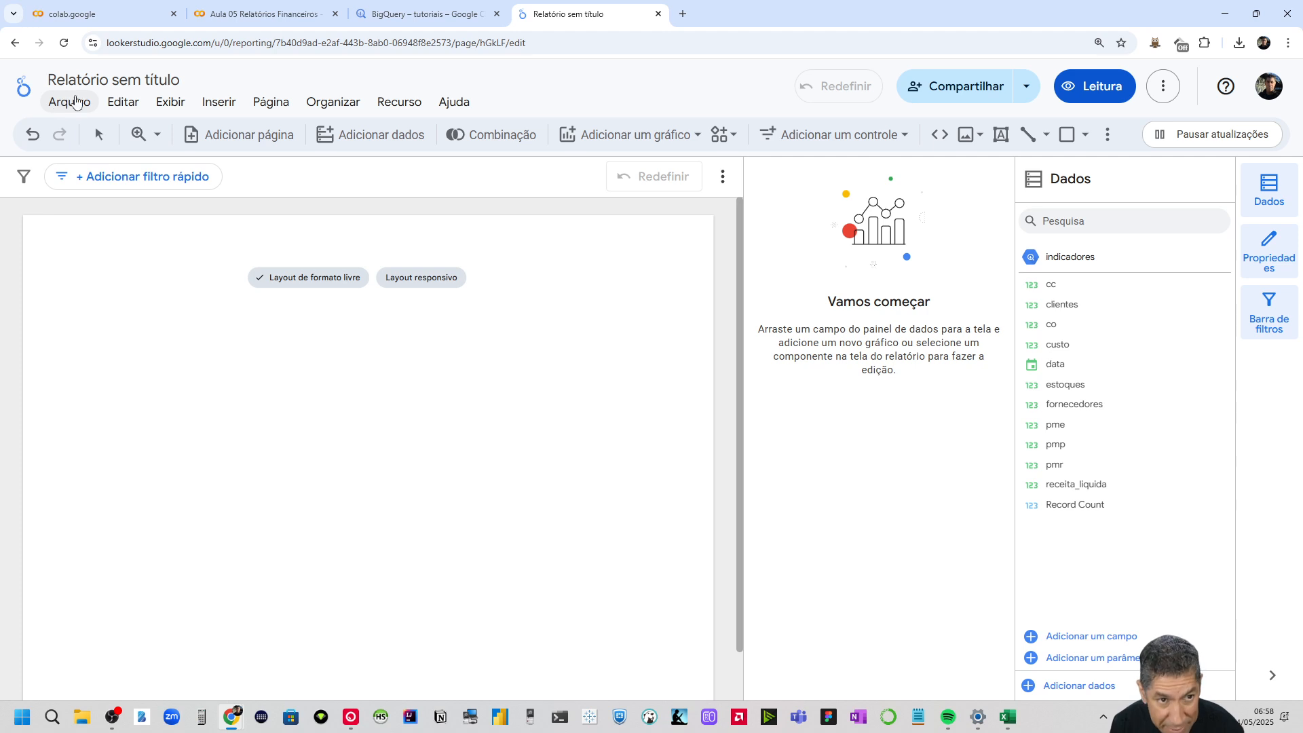
# Open the added indicadores data source for editing and examine its fields, including the data type options for the cc field
pyautogui.click(394, 105)
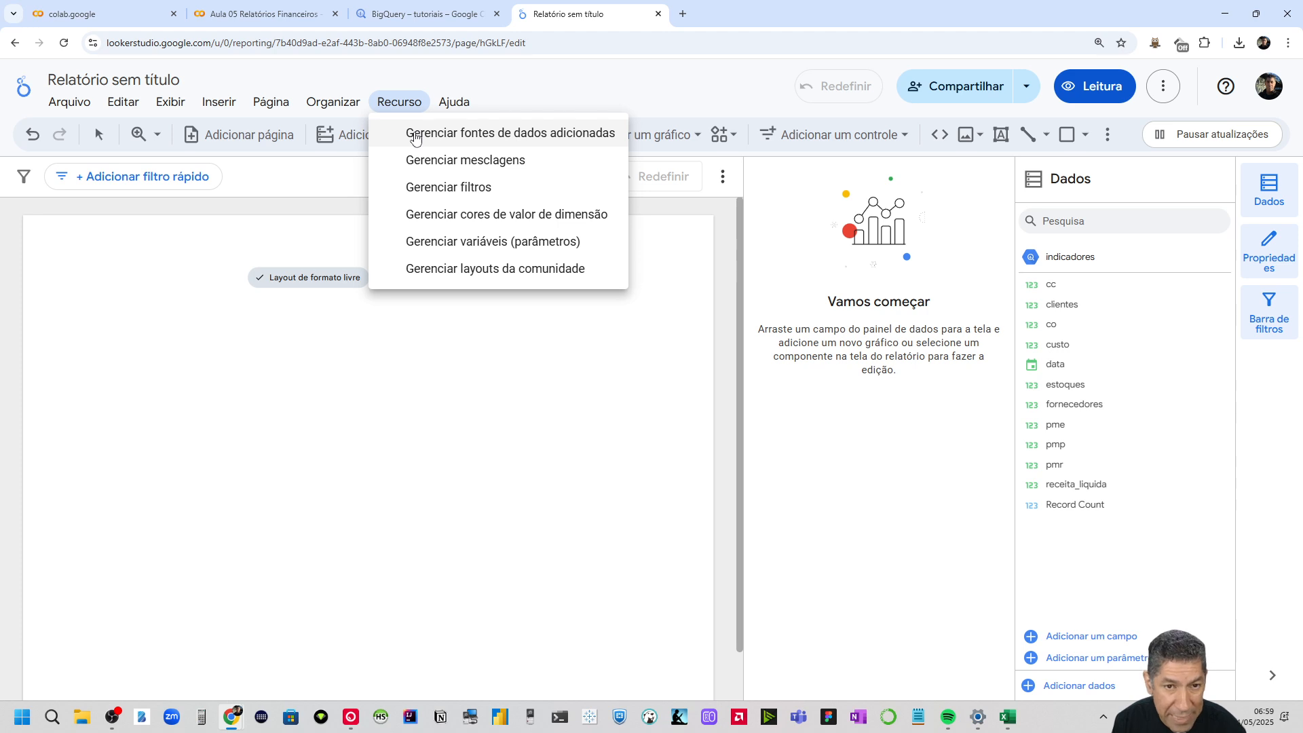
pyautogui.click(415, 135)
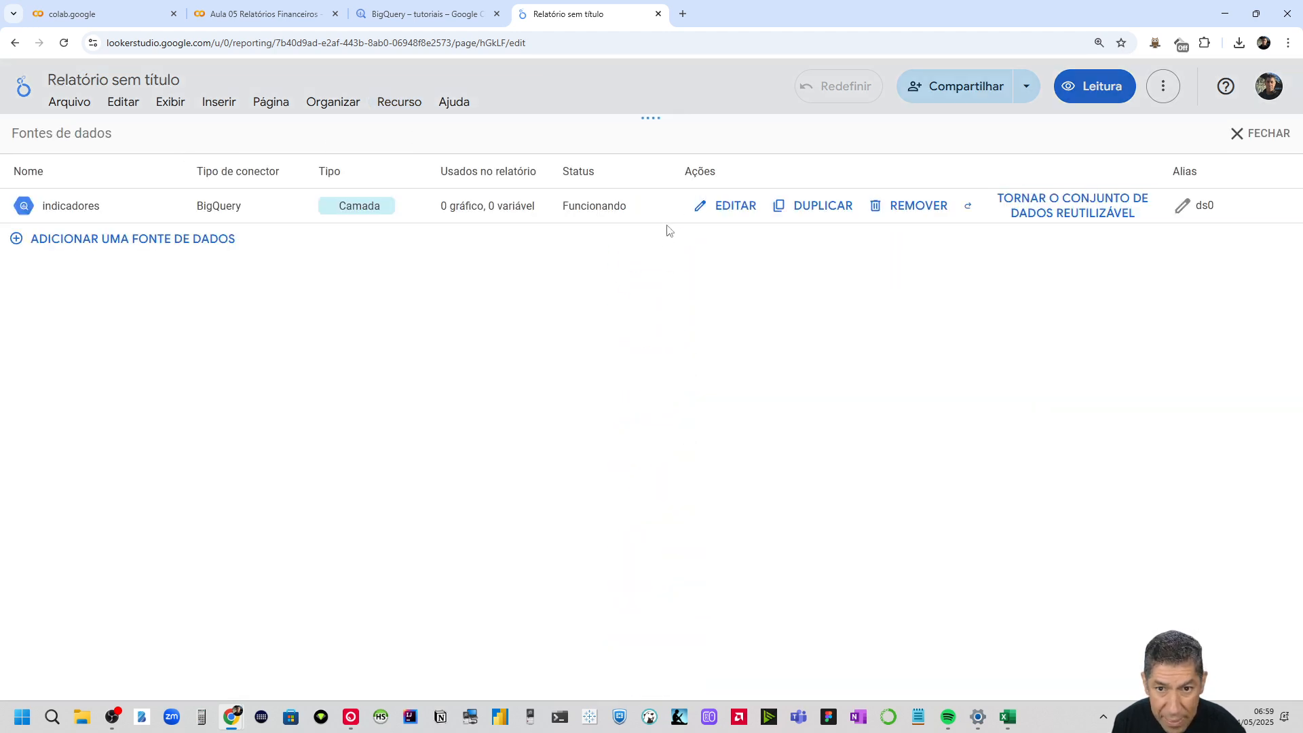
pyautogui.click(724, 212)
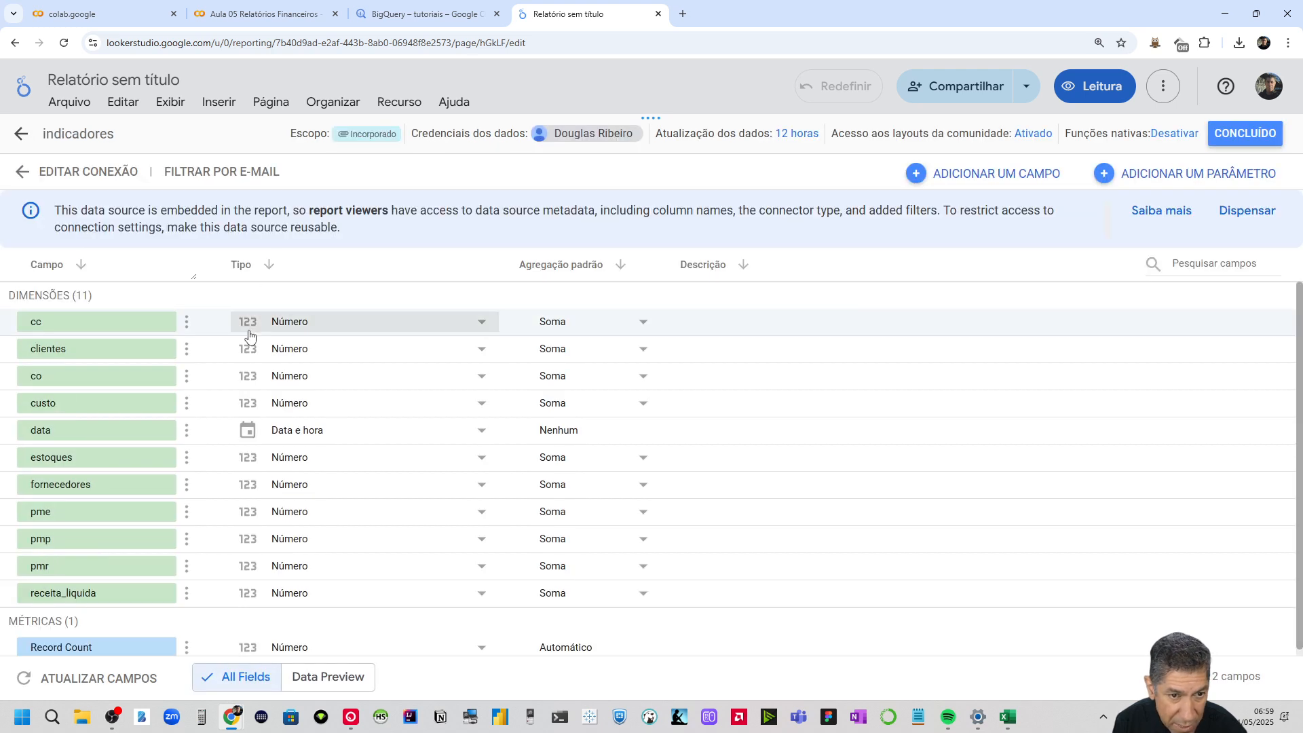
pyautogui.click(249, 332)
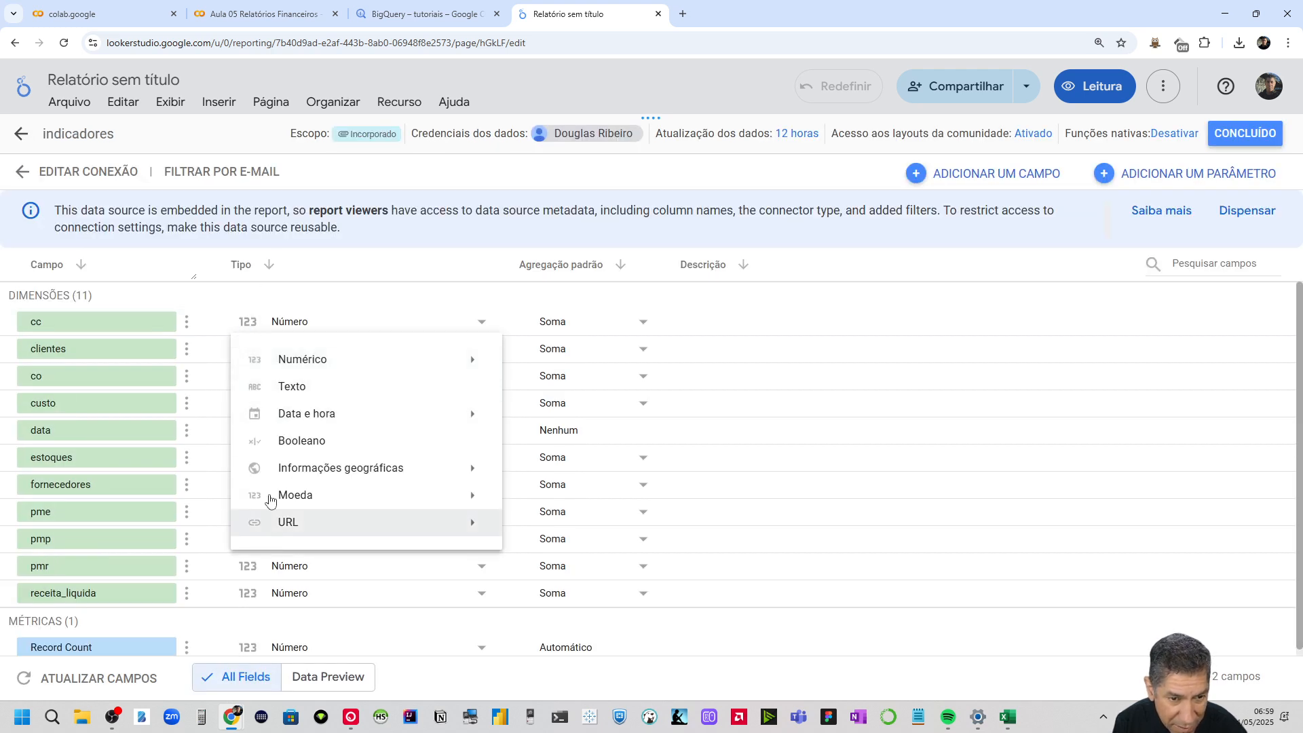
pyautogui.click(373, 309)
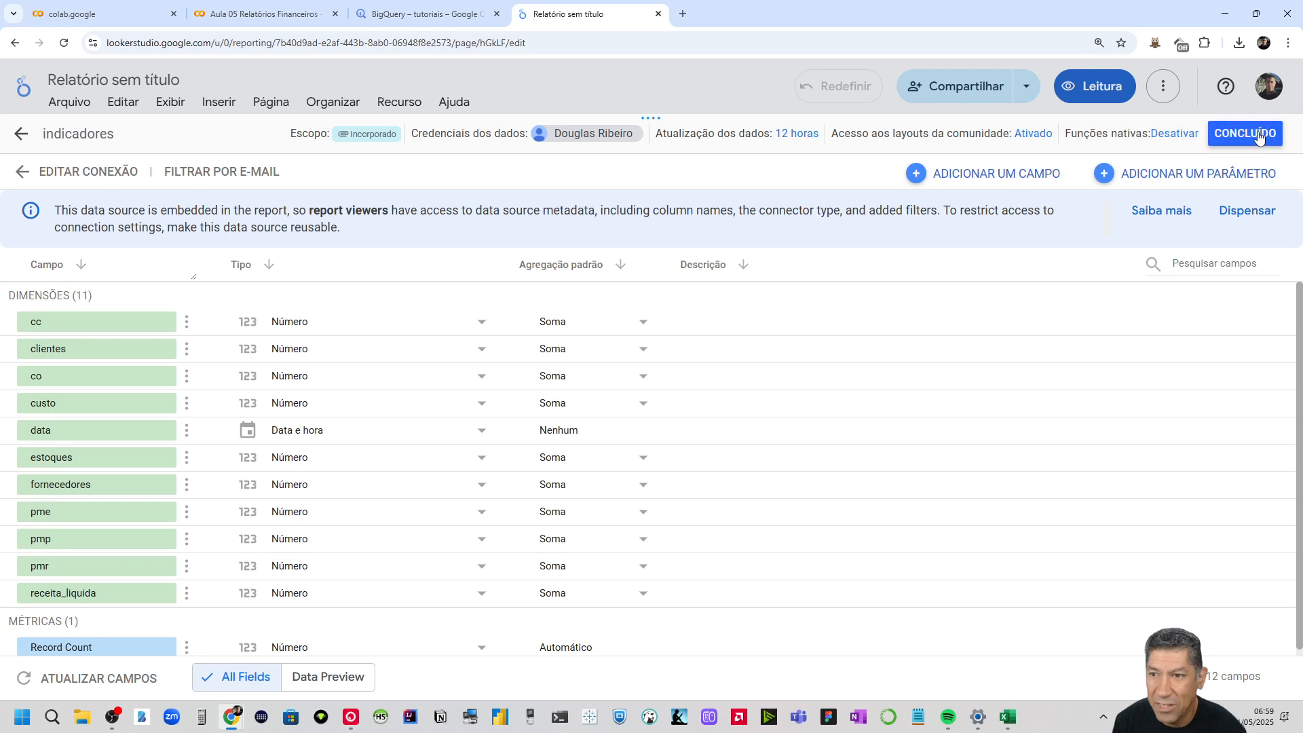
# Finish editing the indicadores data source, close the data source list, and rename the report as Relatório MDIAS
pyautogui.click(1258, 135)
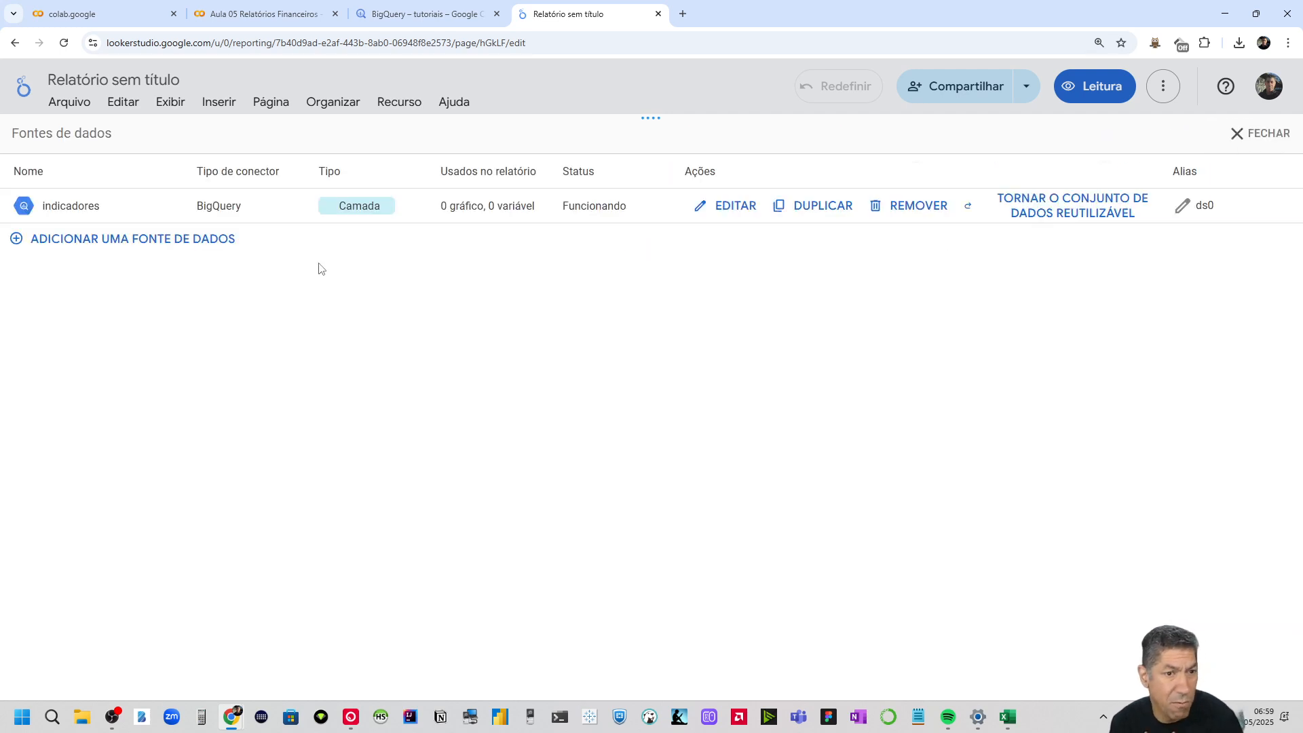
pyautogui.click(1266, 136)
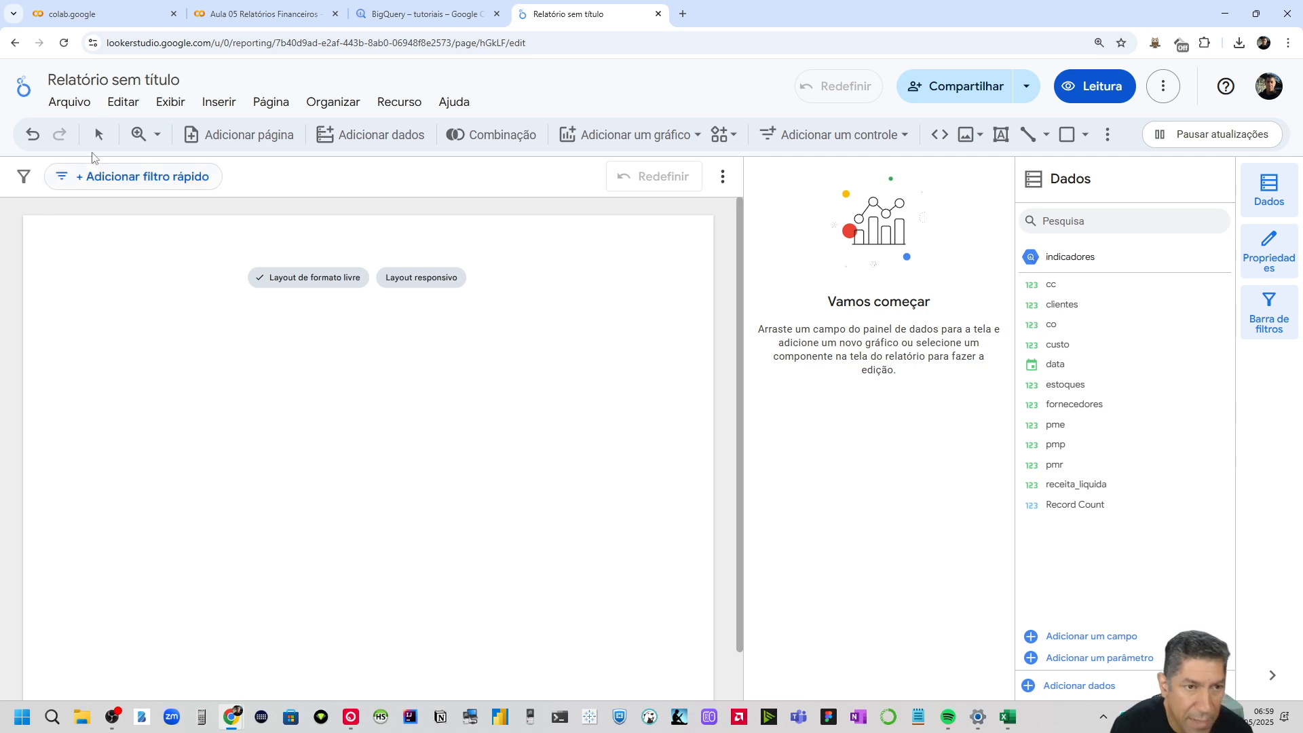
pyautogui.click(97, 79)
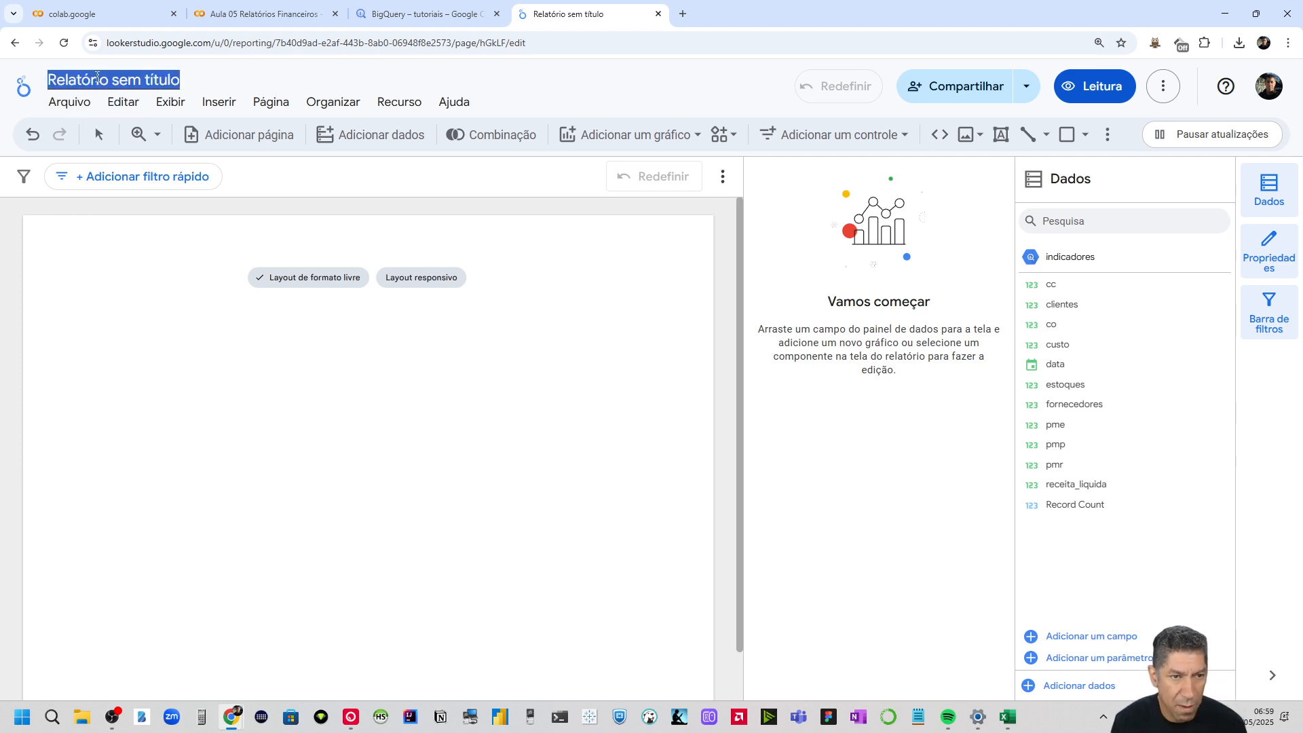
pyautogui.write('Relat')
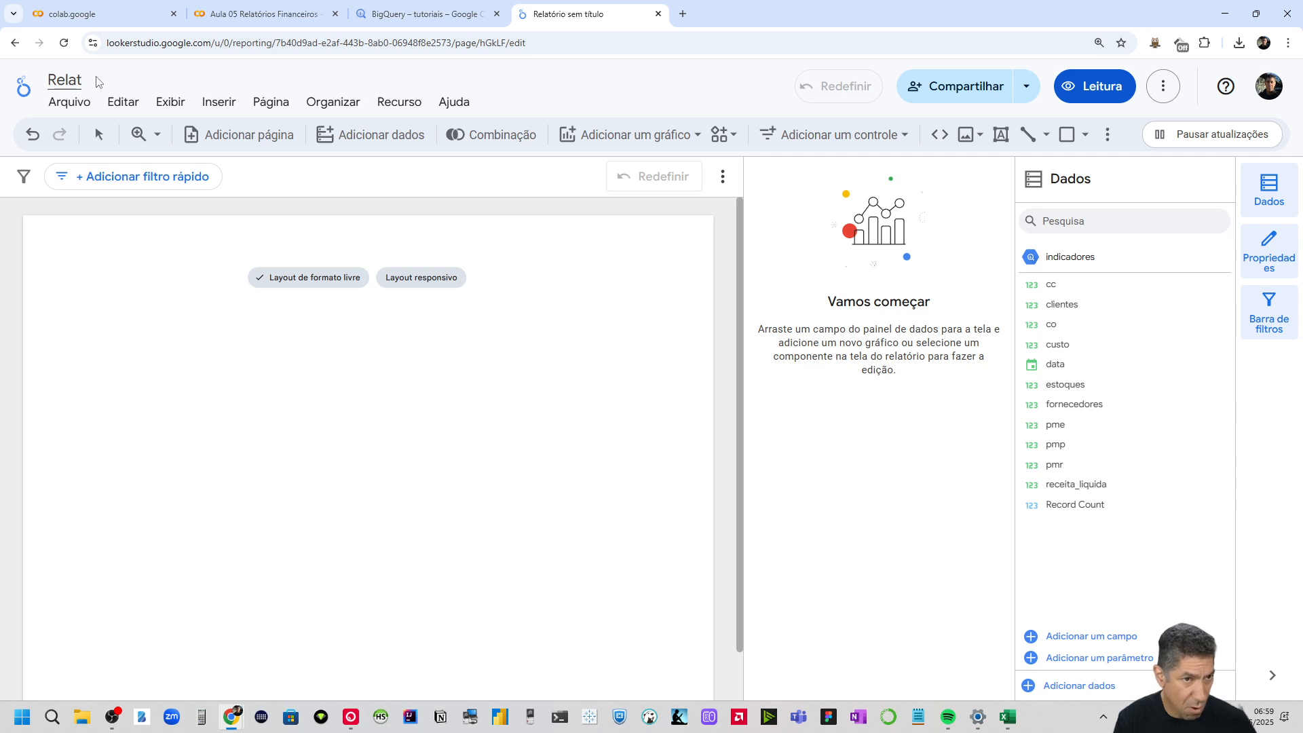
pyautogui.write('ório')
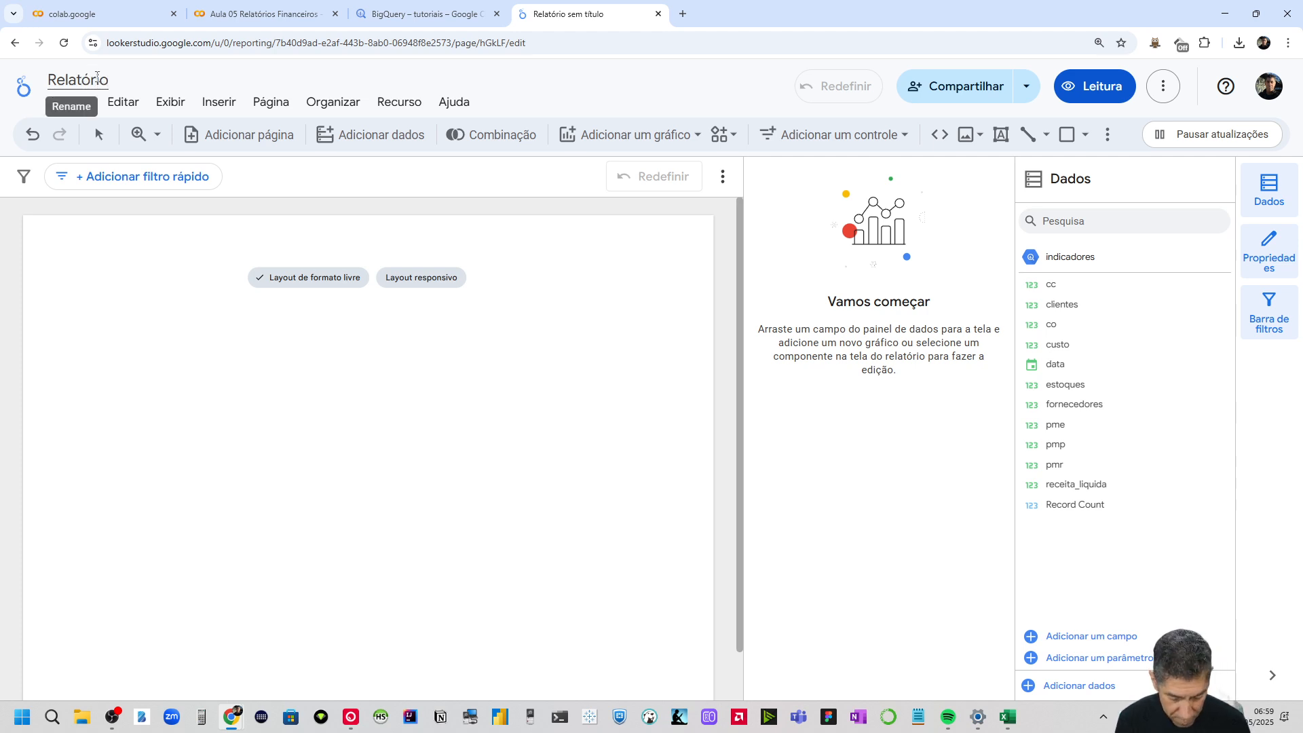
pyautogui.write(' M')
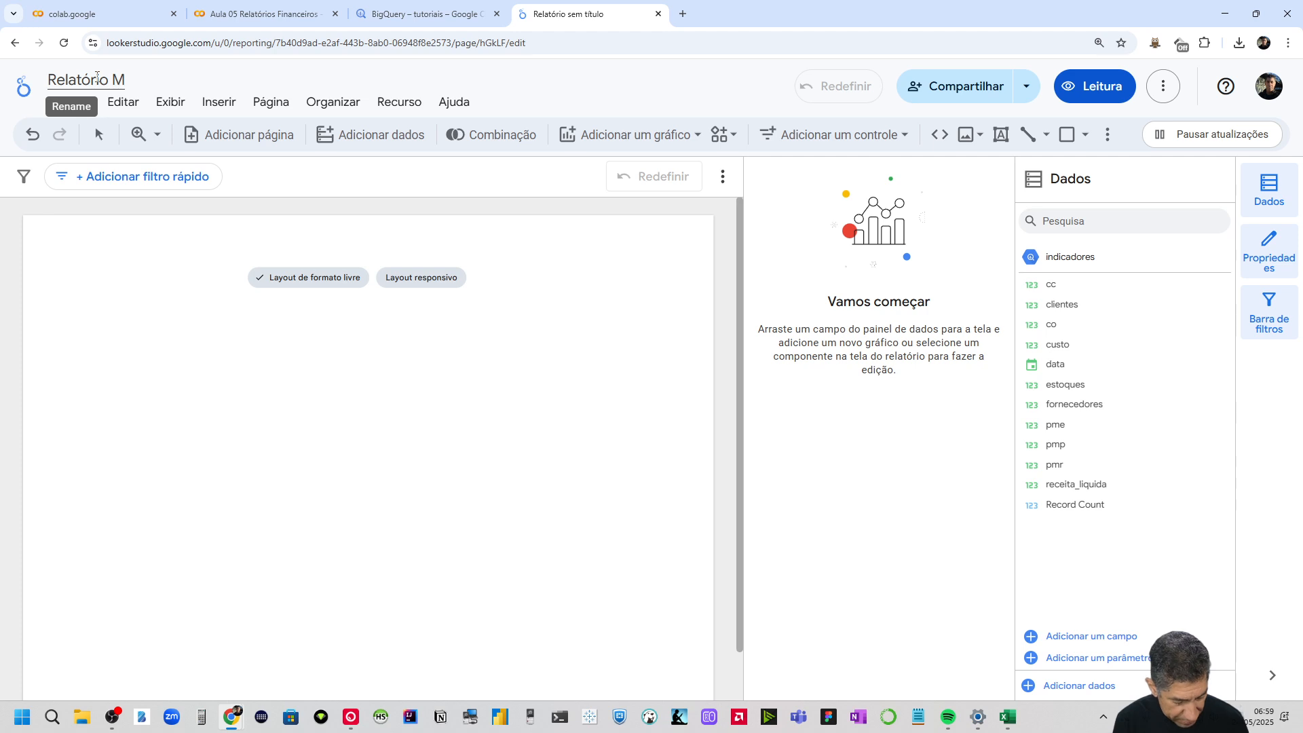
pyautogui.write('DIAS')
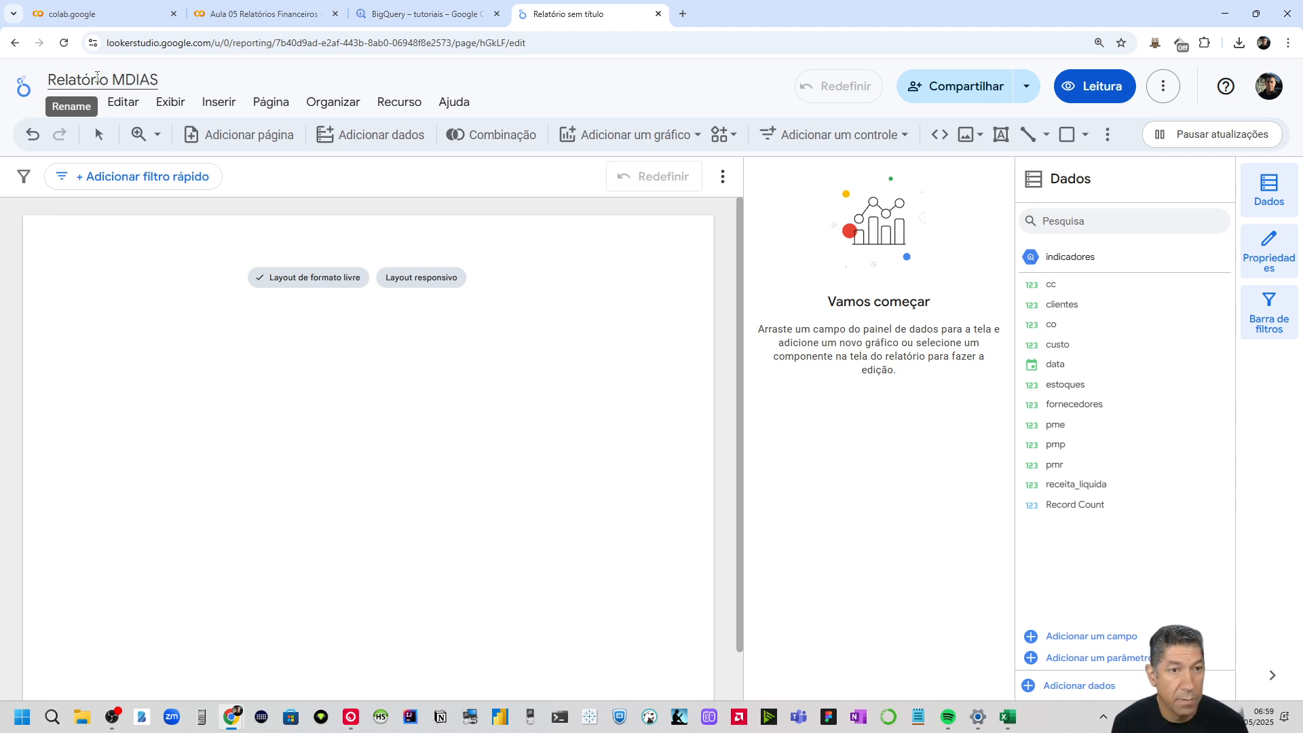
pyautogui.click(487, 390)
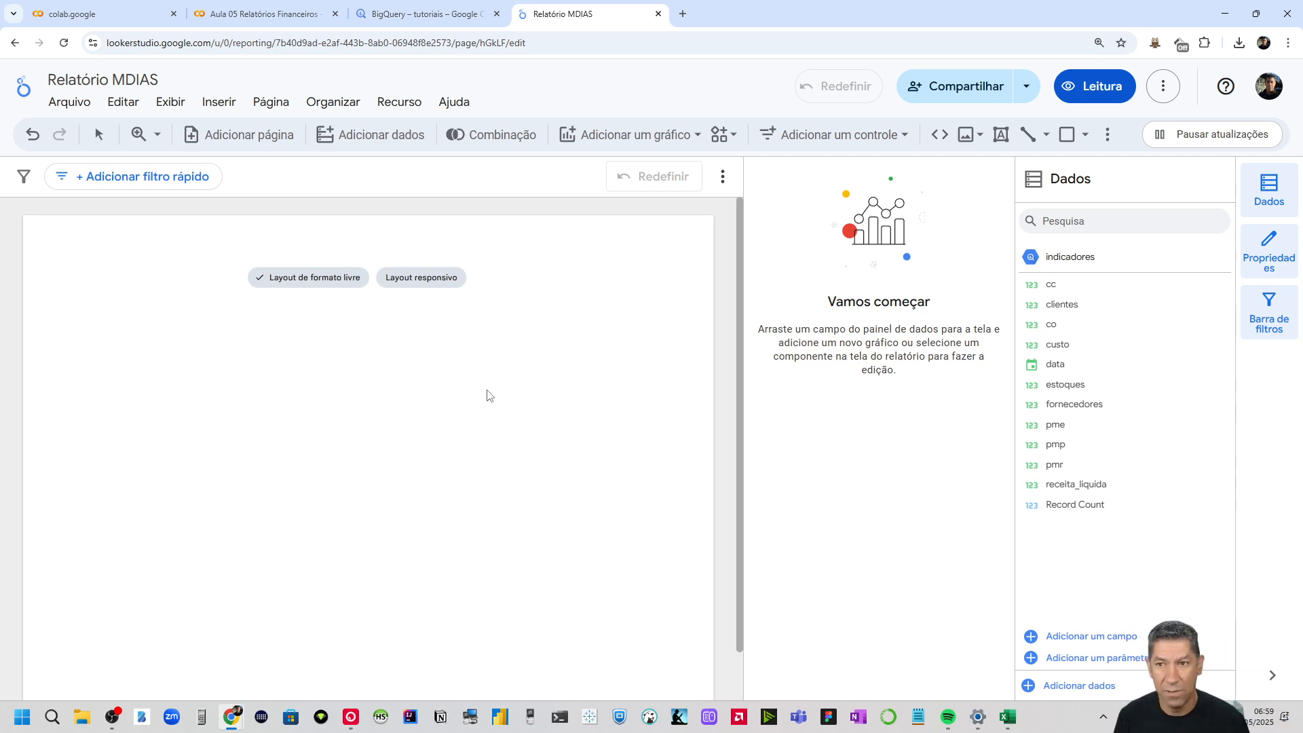
# Set the report's link access to Público, copy the share link, and save the sharing settings
pyautogui.click(936, 92)
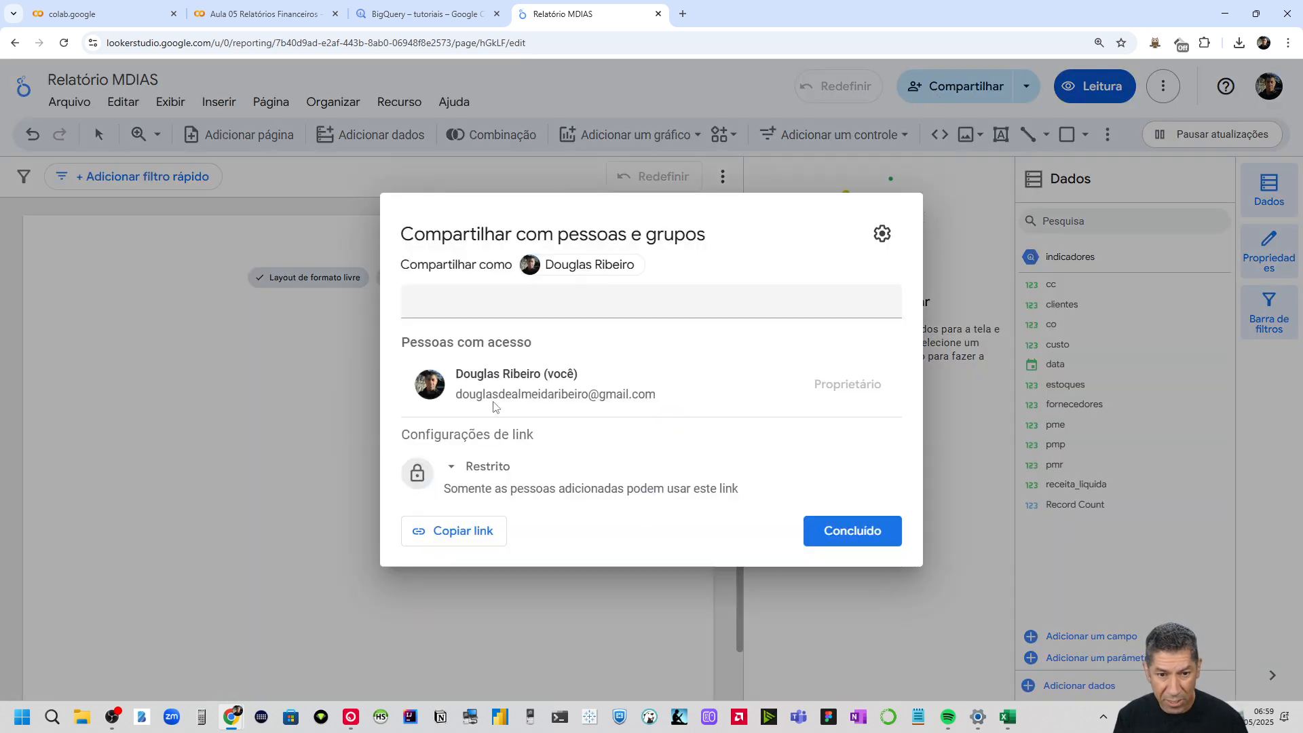
pyautogui.click(492, 468)
pyautogui.click(522, 589)
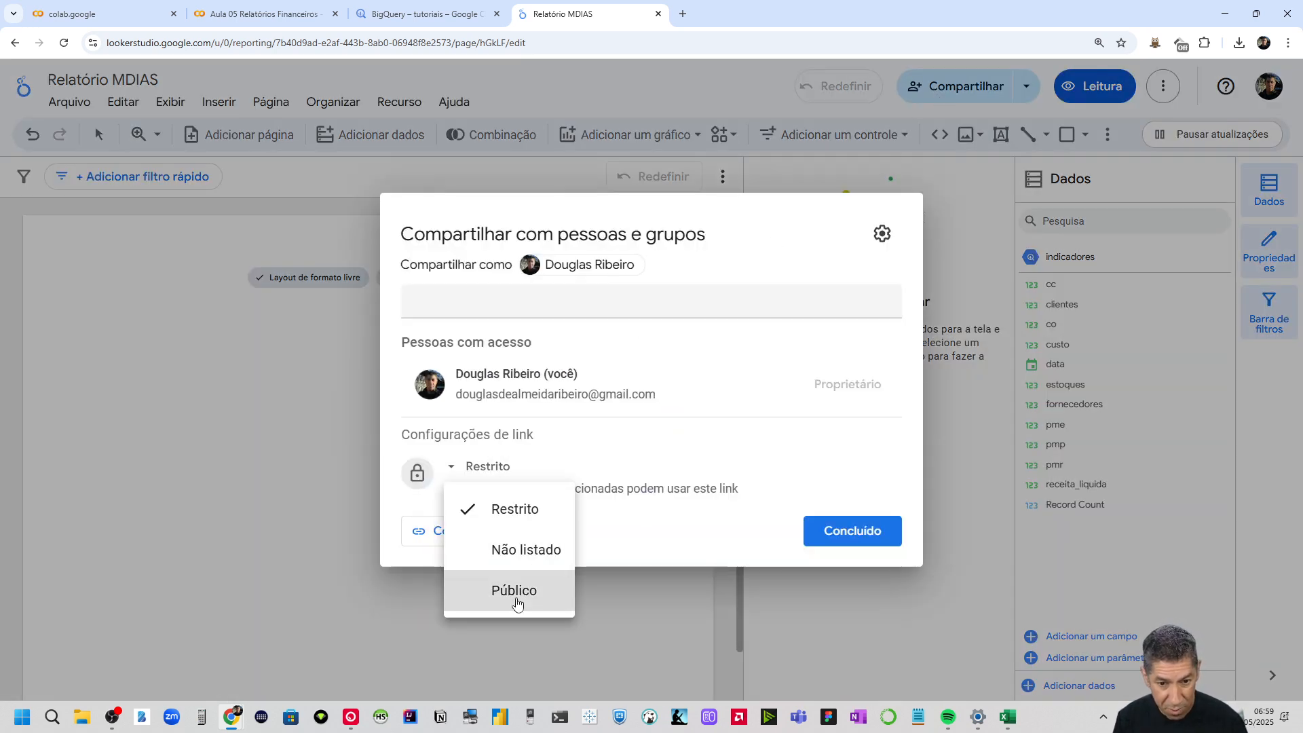
pyautogui.click(477, 537)
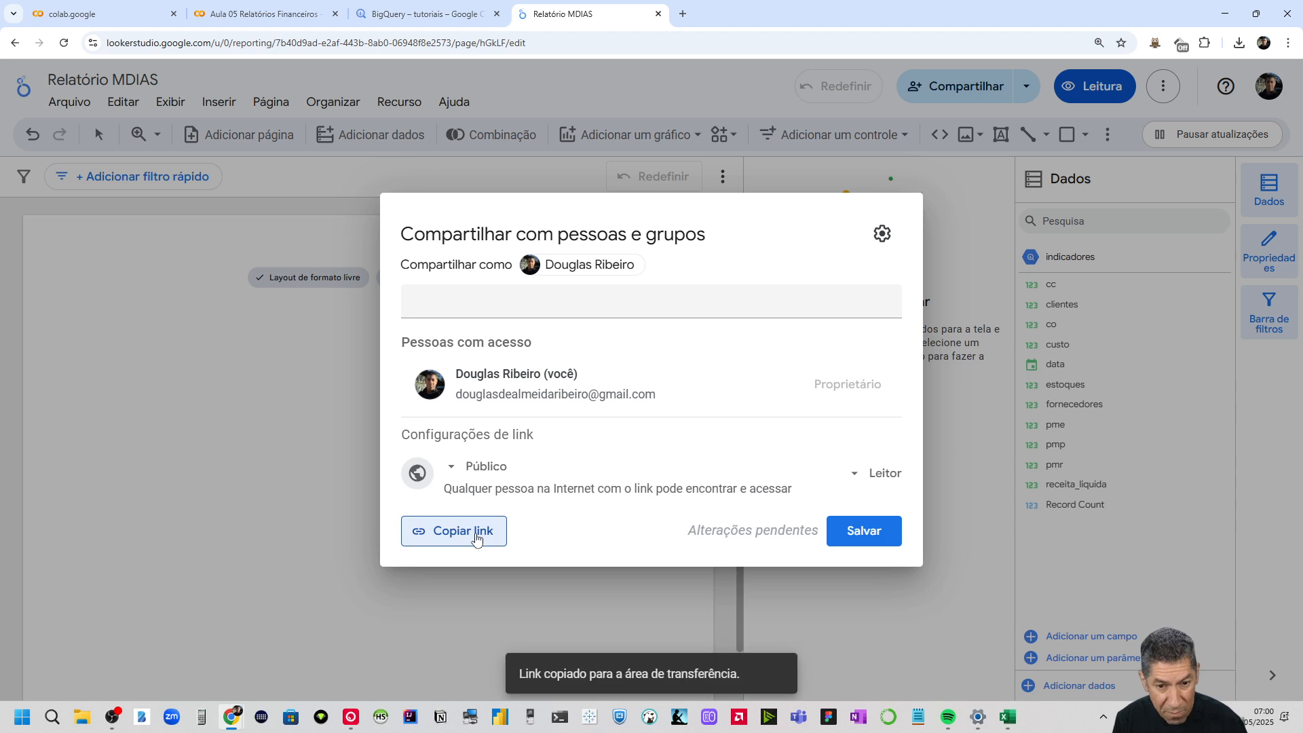
pyautogui.click(879, 543)
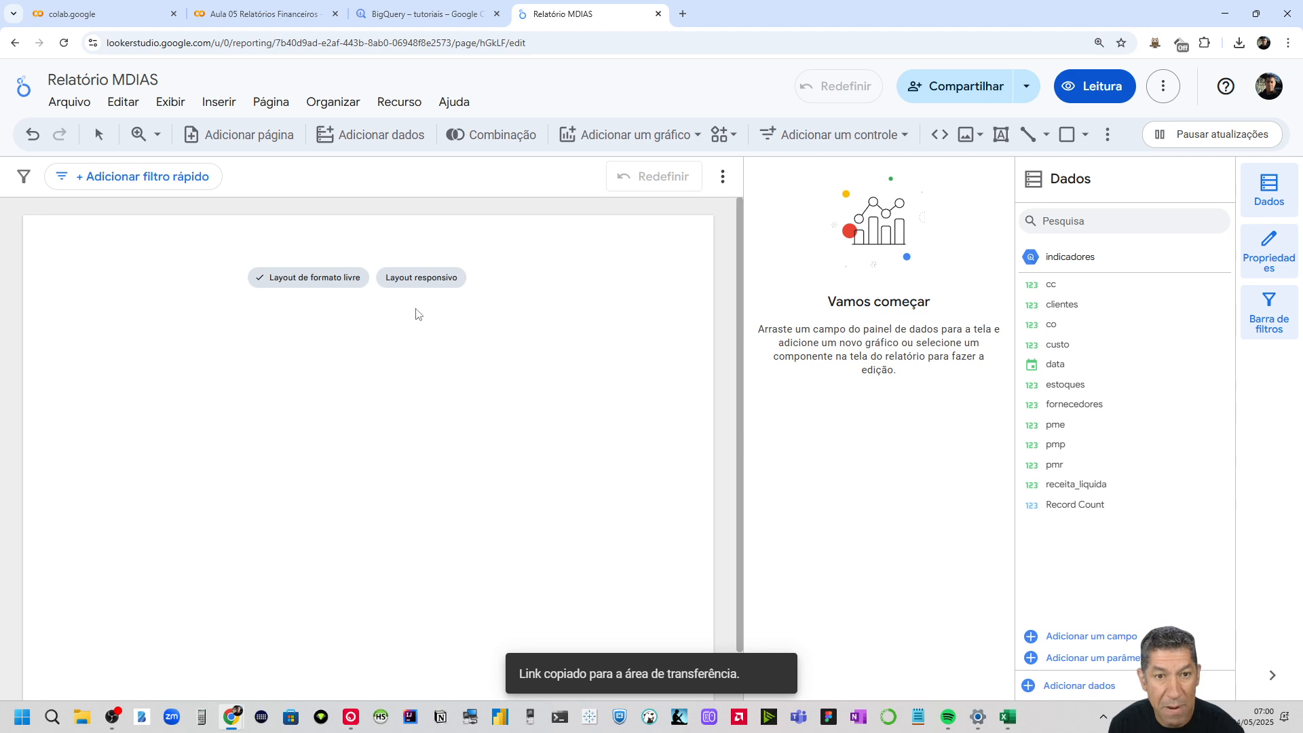
# Reload the report, choose the free-form layout again, delete the default data and Record Count table, and reload once more
pyautogui.click(64, 43)
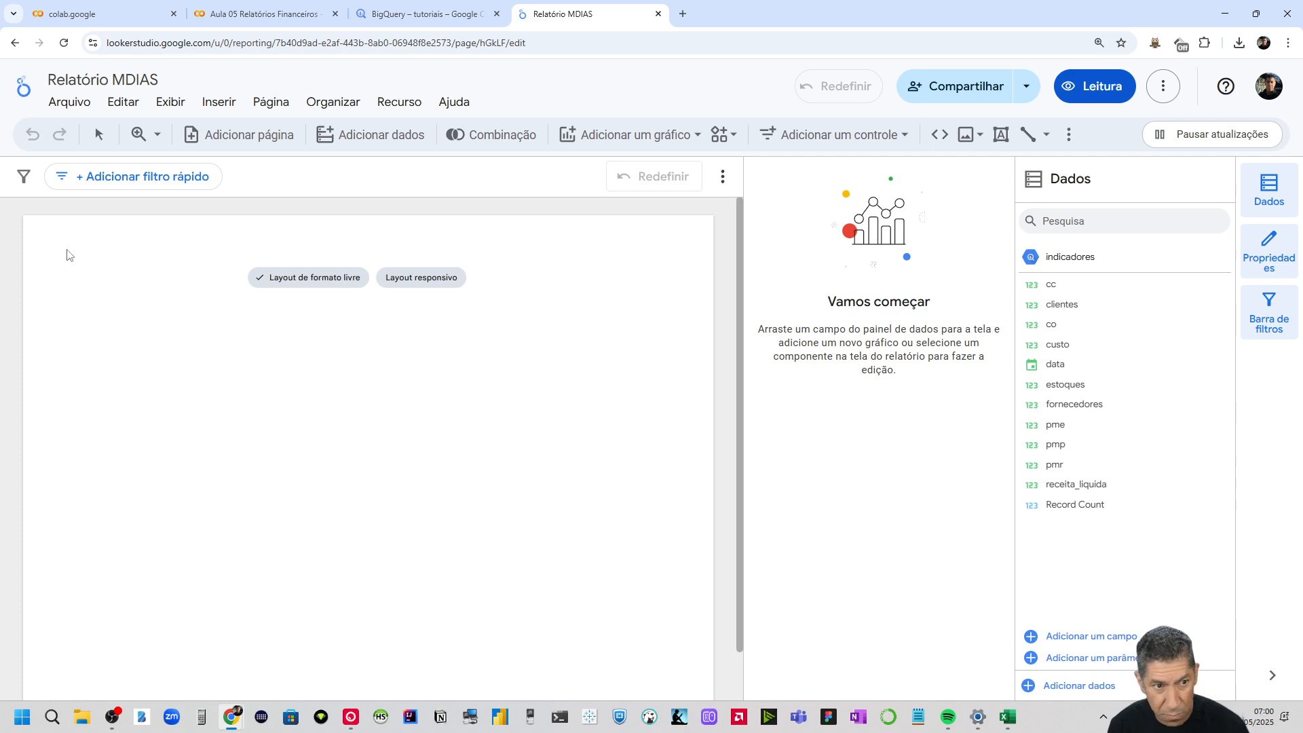
pyautogui.click(304, 286)
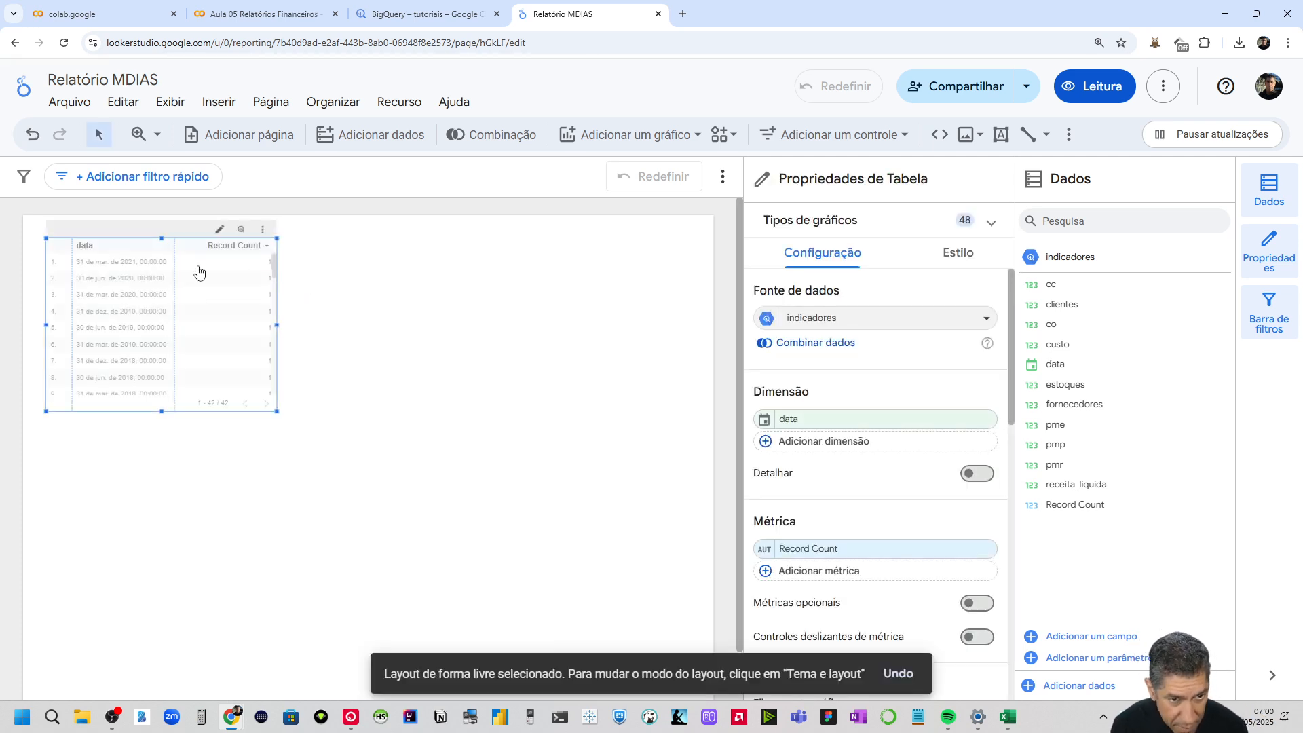
pyautogui.press('Delete')
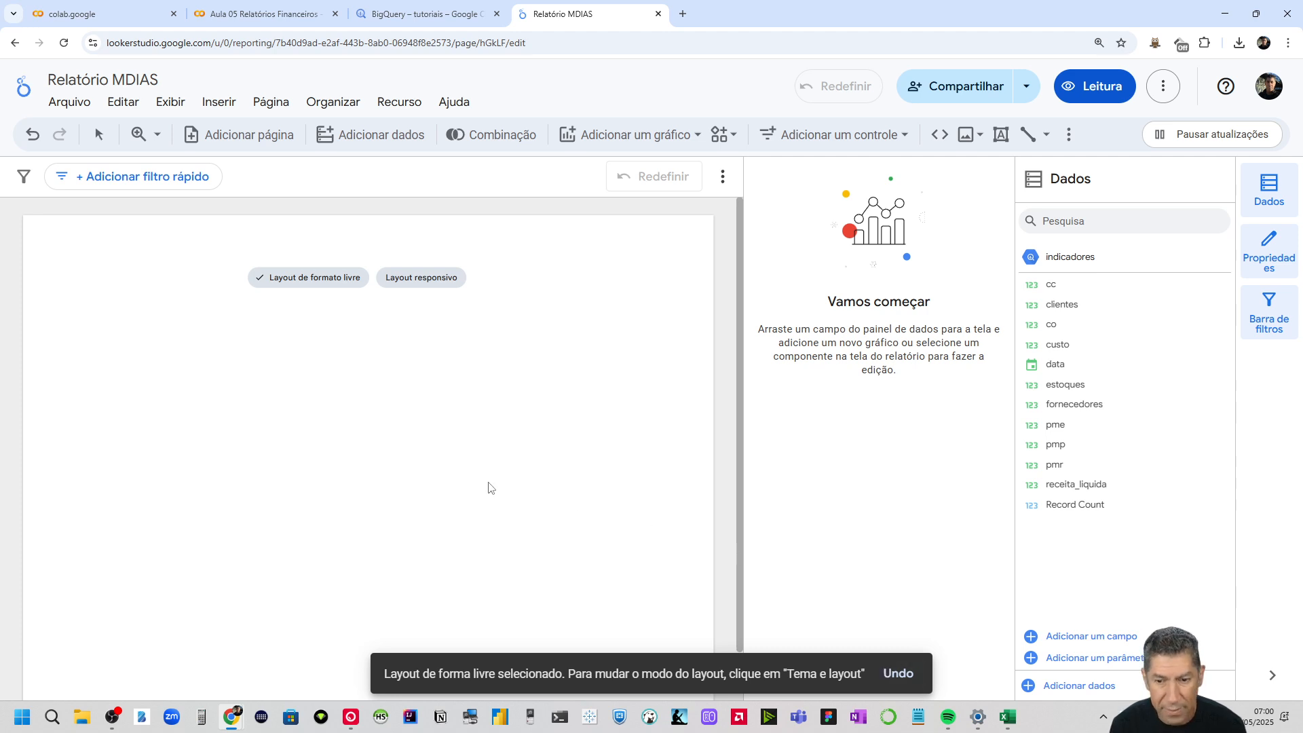
pyautogui.click(63, 43)
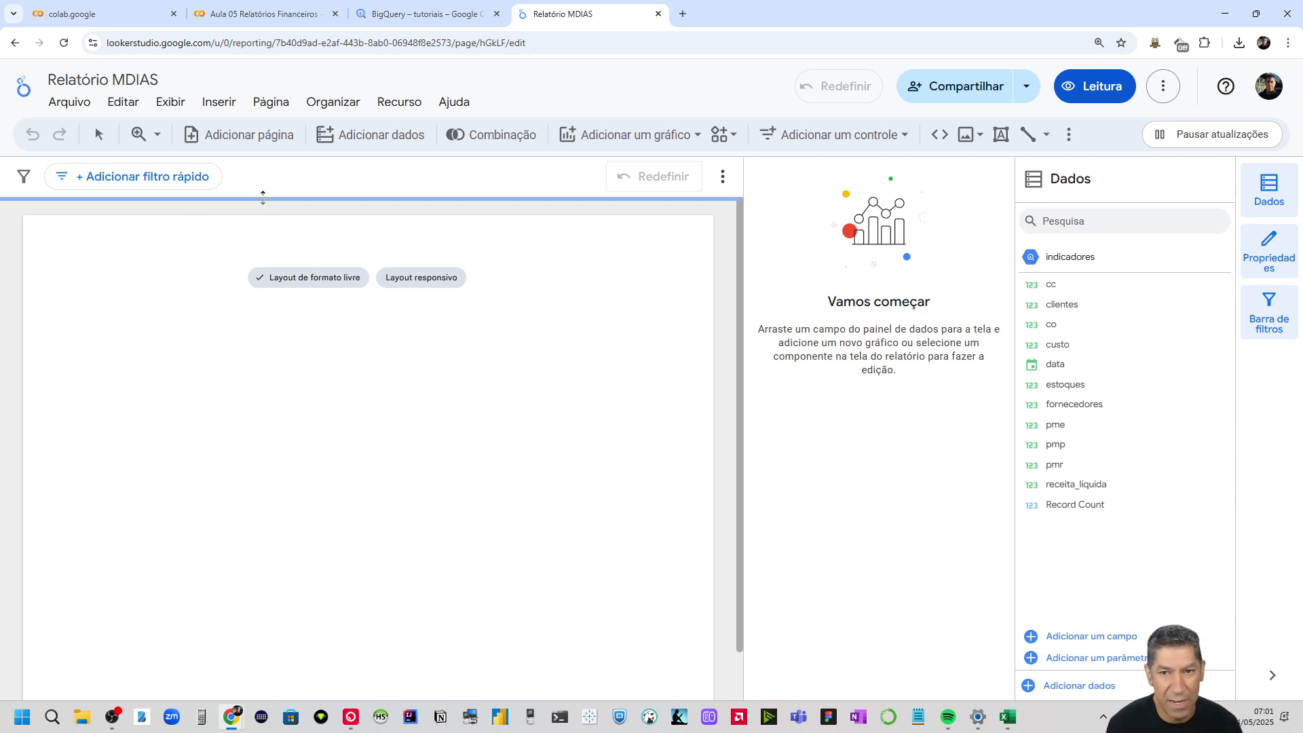
# Try the report editor at 100% browser zoom and return it to 125%
pyautogui.click(1288, 44)
pyautogui.click(1196, 347)
pyautogui.click(1196, 348)
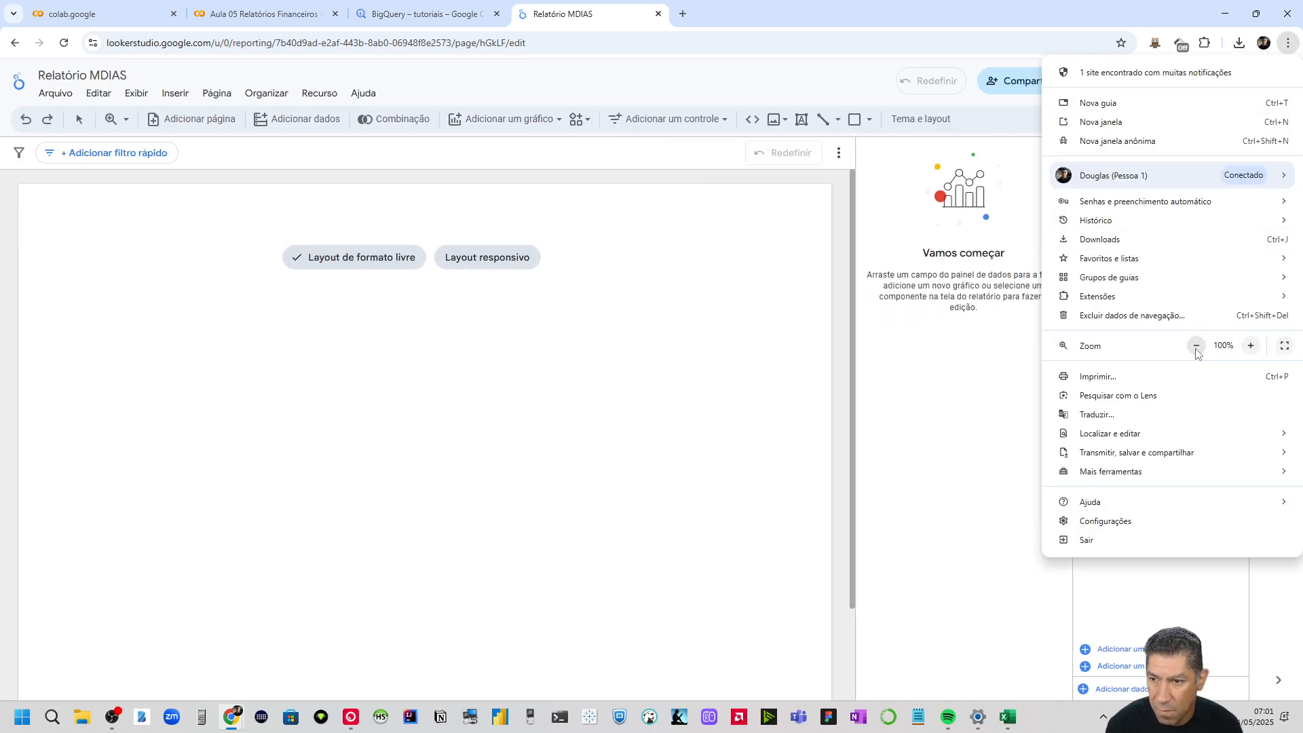
pyautogui.click(693, 267)
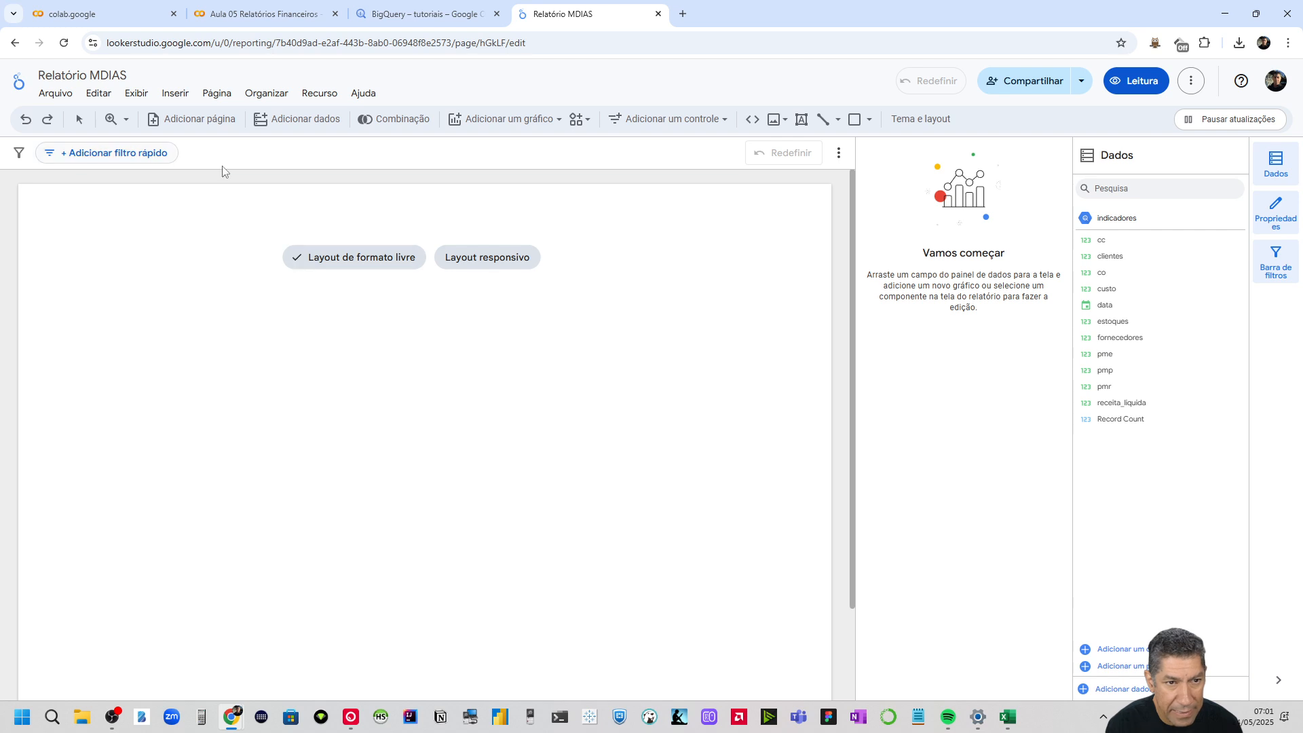
pyautogui.click(1289, 43)
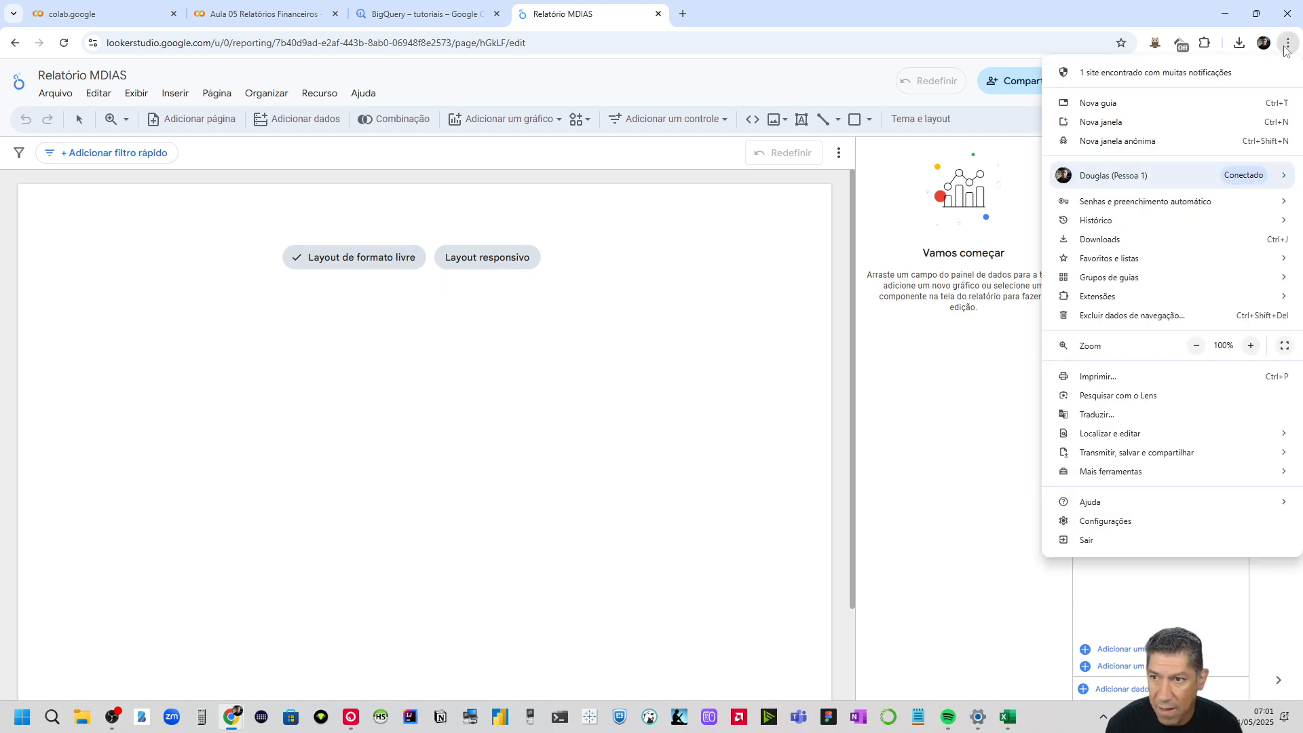
pyautogui.click(1251, 347)
pyautogui.click(1251, 346)
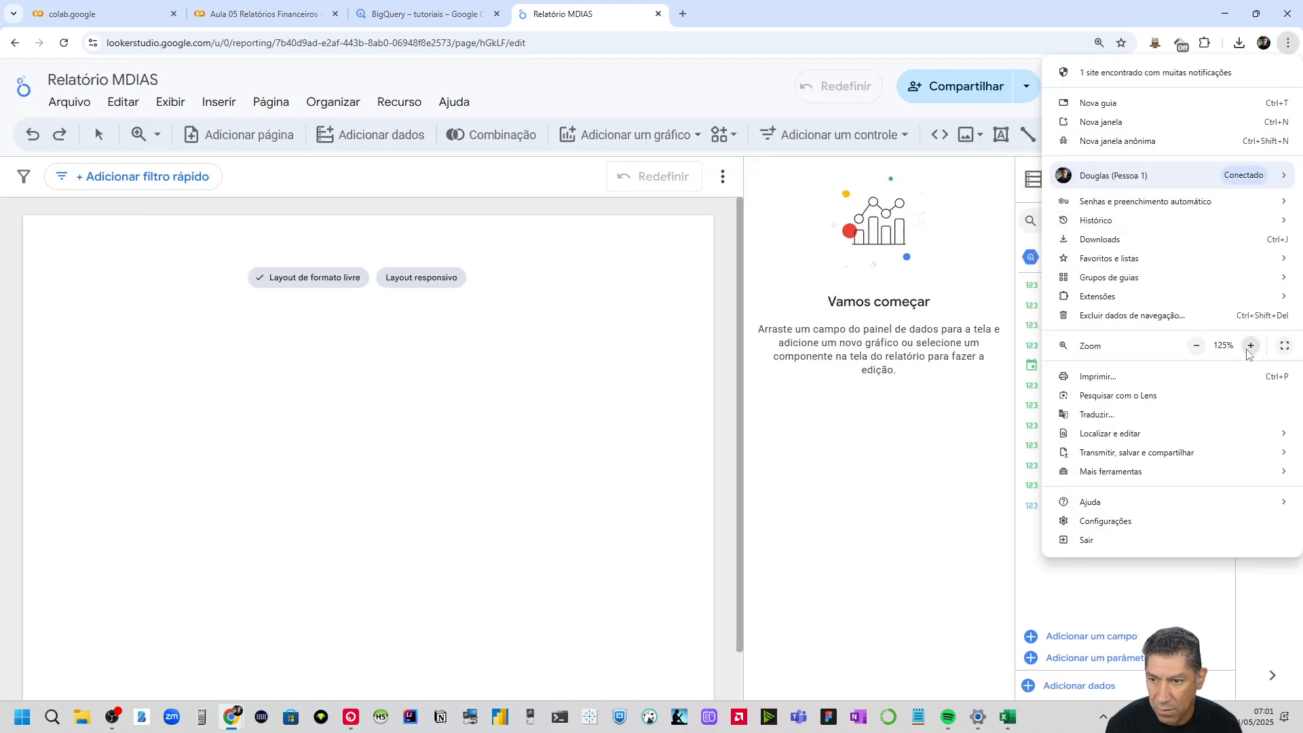
# Insert a wide text box across the upper part of the page with the title RELATÓRIO FINANCEIRO DA M DIAS BRANCO
pyautogui.click(225, 112)
pyautogui.click(226, 112)
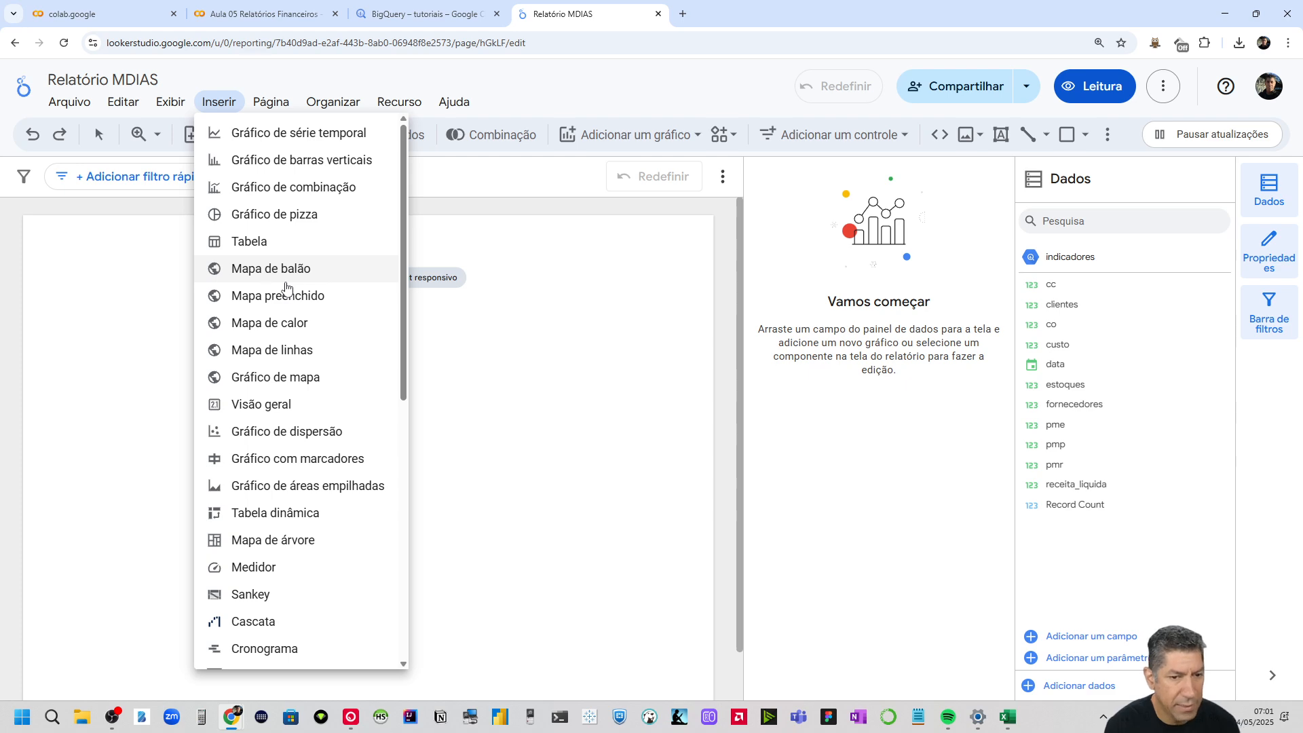
pyautogui.scroll(-8, 228, 352)
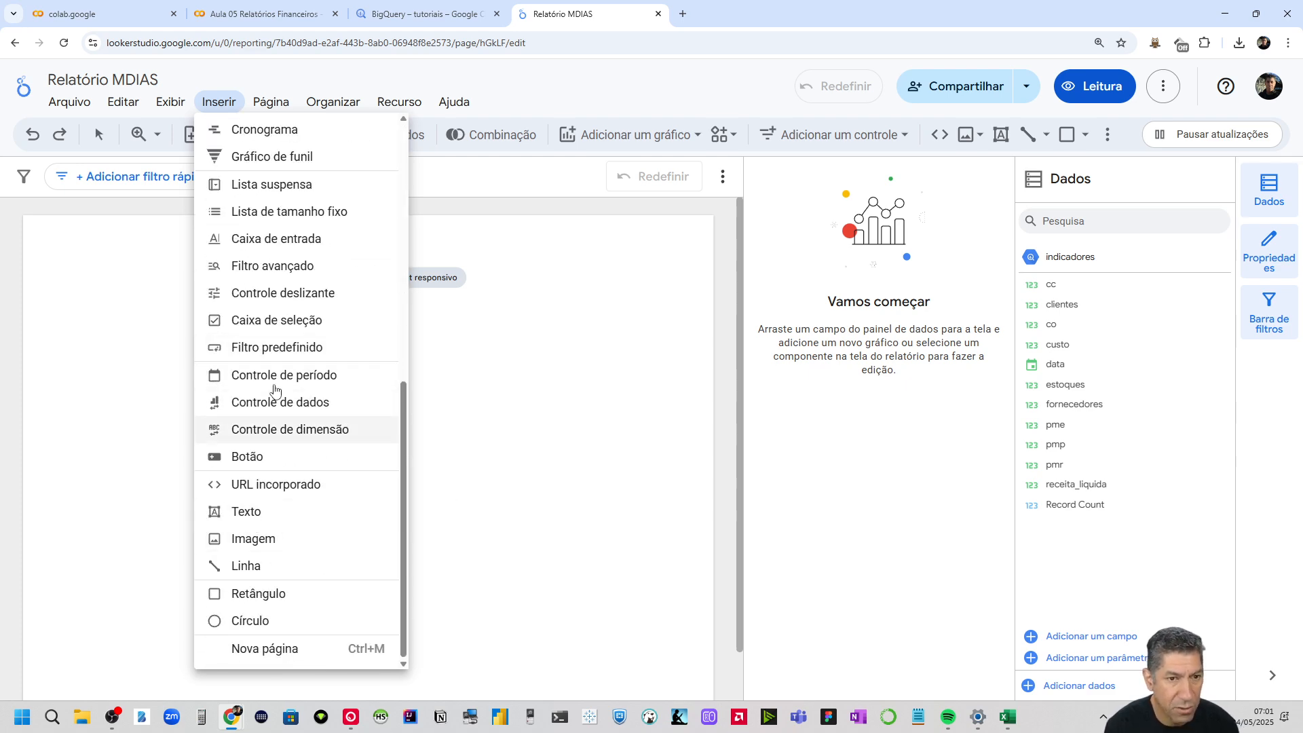
pyautogui.scroll(8, 275, 389)
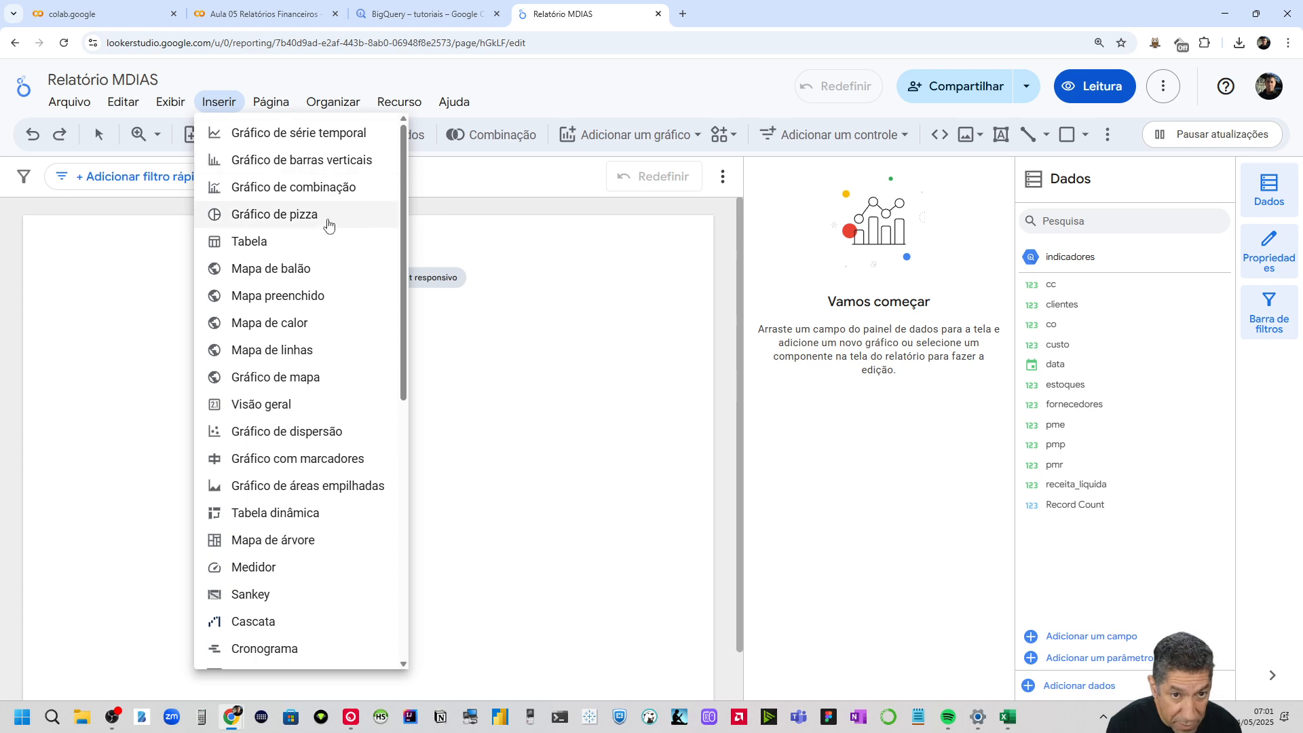
pyautogui.scroll(-8, 323, 257)
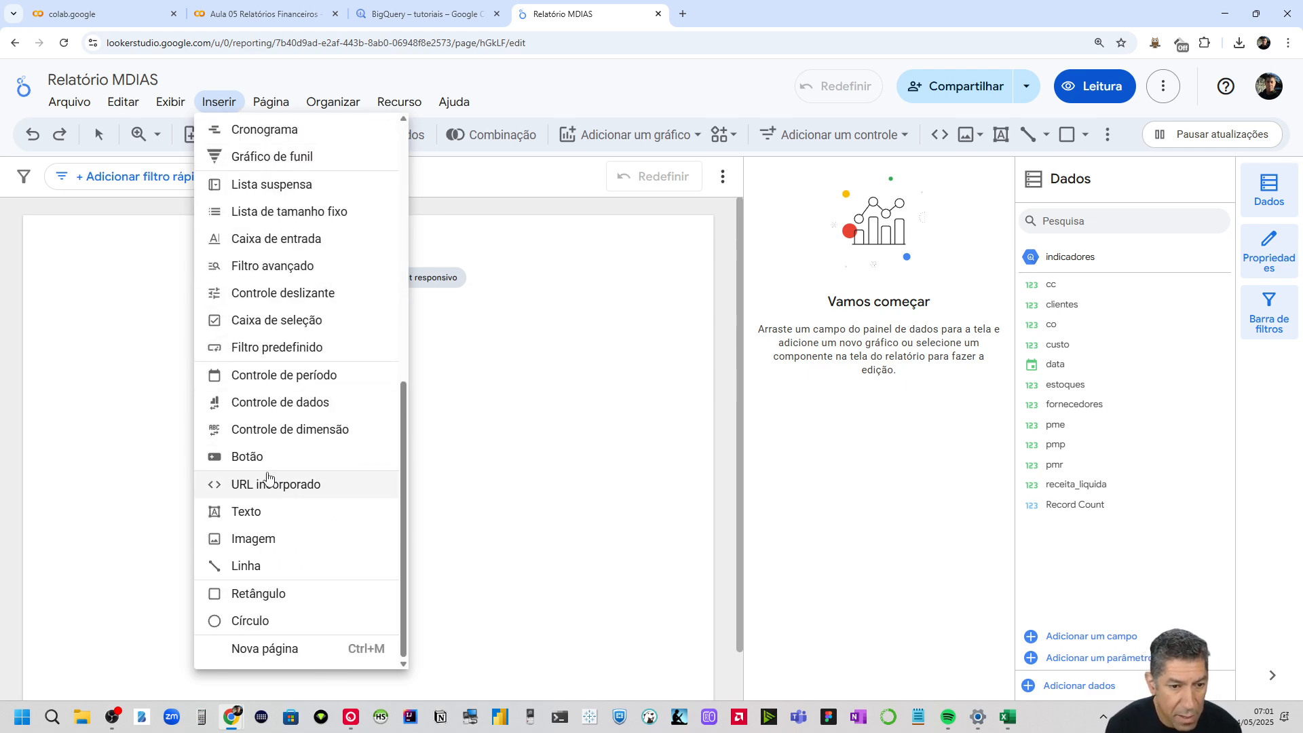
pyautogui.click(251, 514)
pyautogui.moveTo(56, 241); pyautogui.dragTo(688, 326)
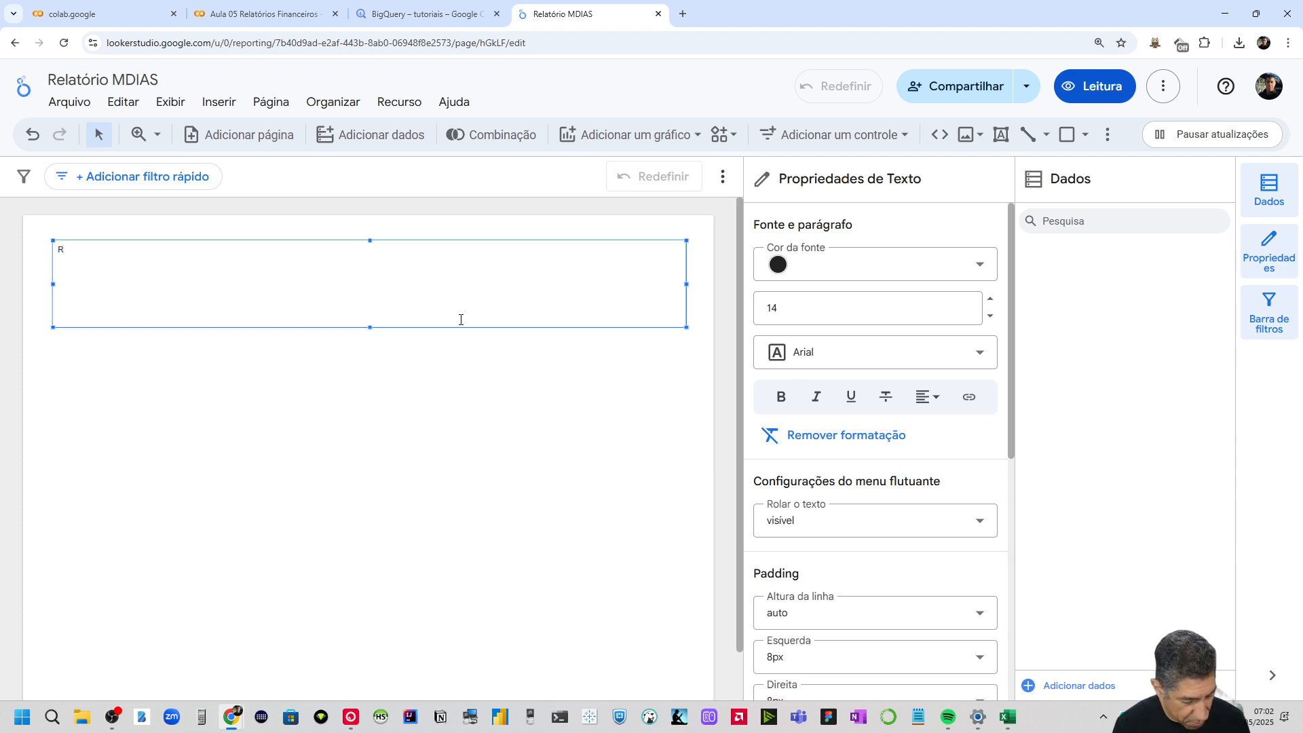
pyautogui.press('capslock')
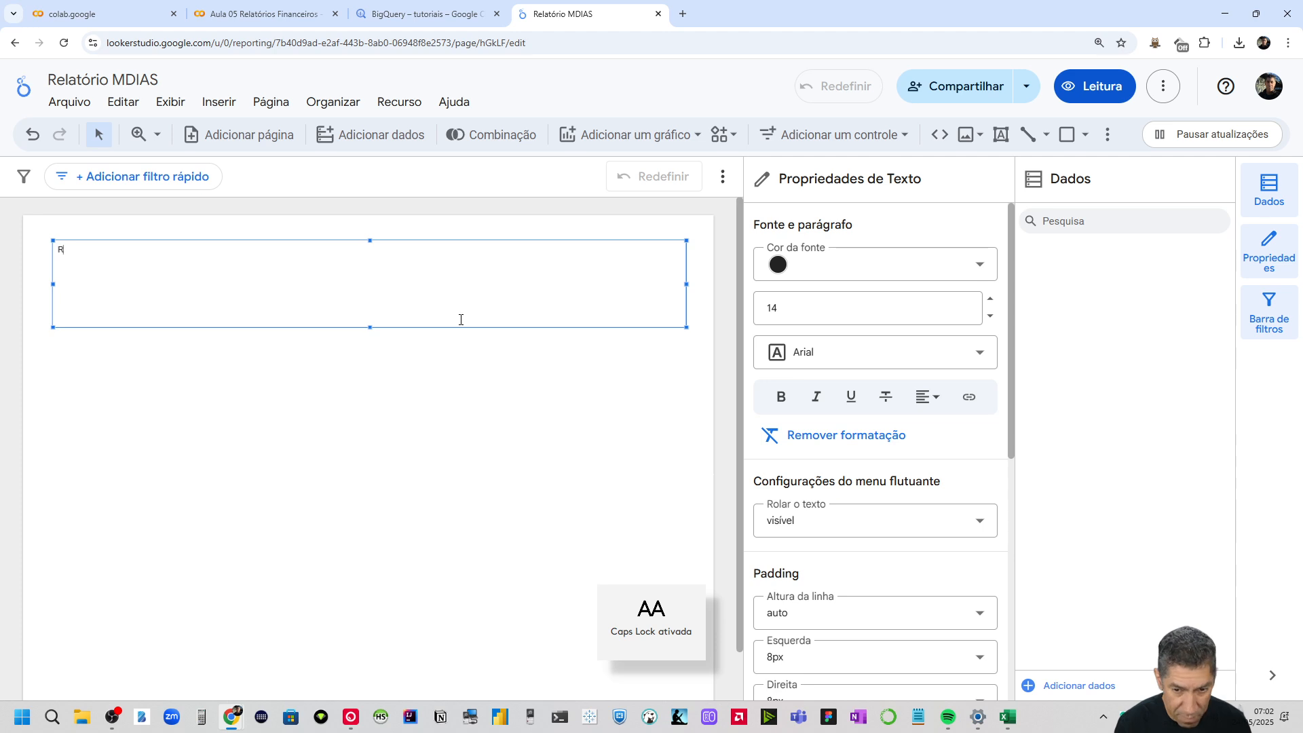
pyautogui.write('T')
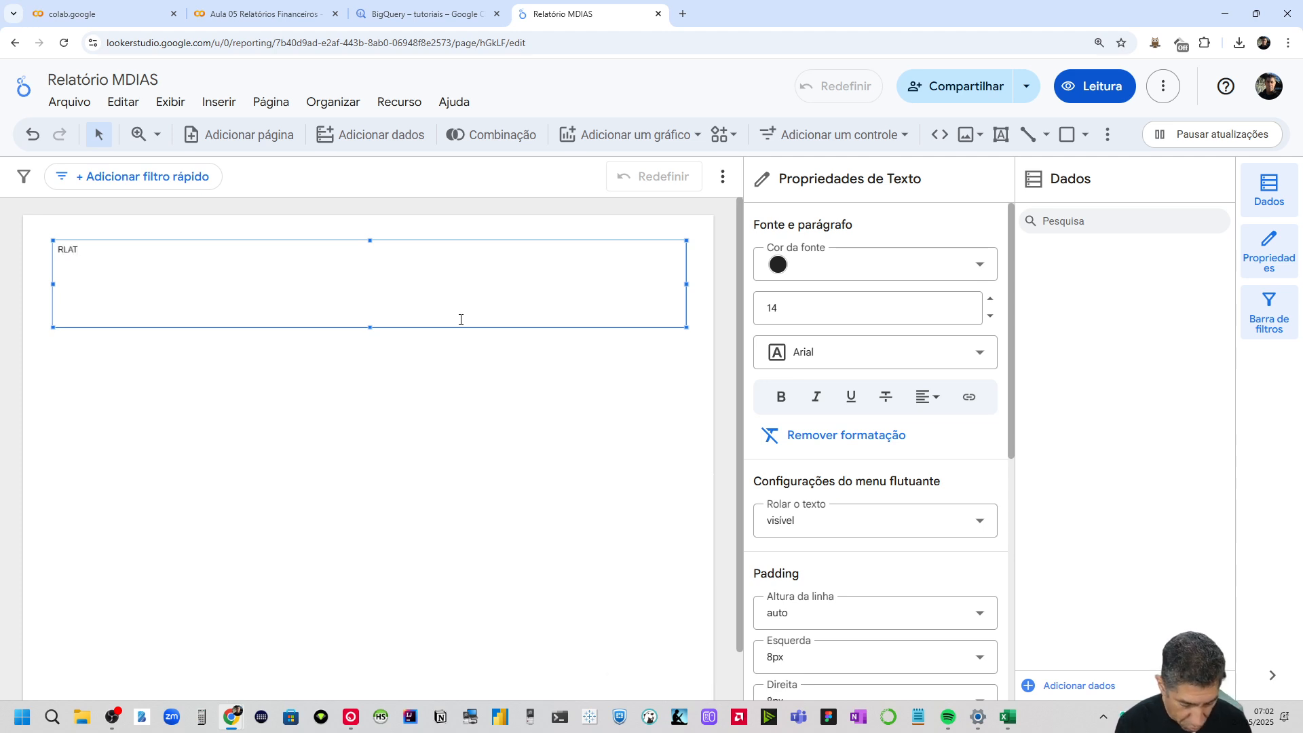
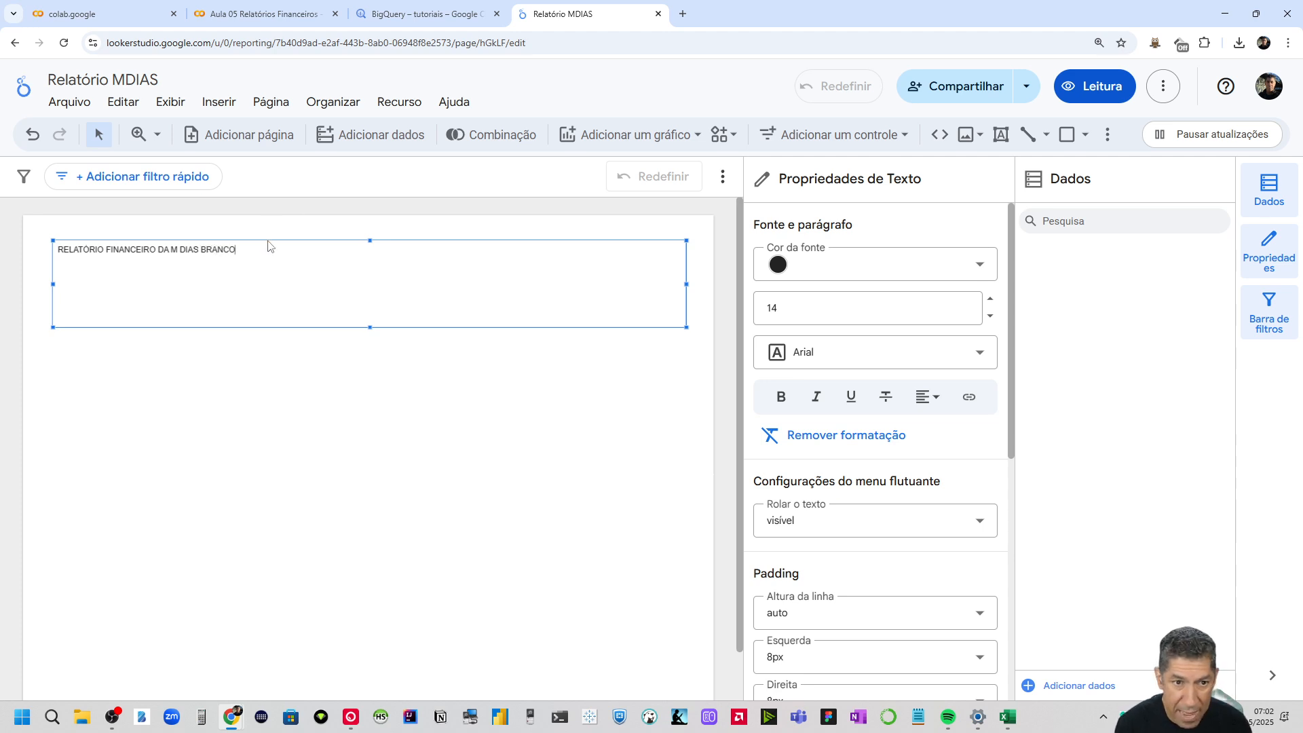
# Set the font size of the whole title text to 44
pyautogui.moveTo(265, 249); pyautogui.dragTo(36, 244)
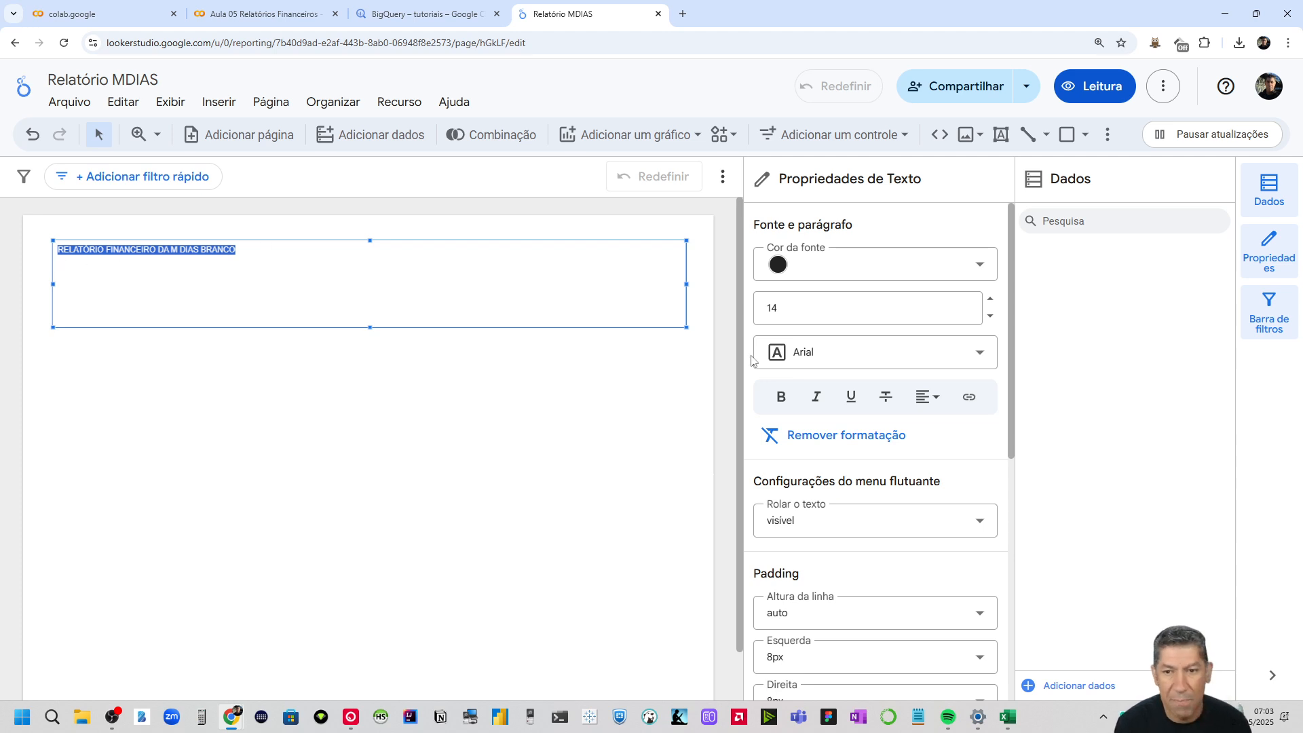
pyautogui.click(839, 306)
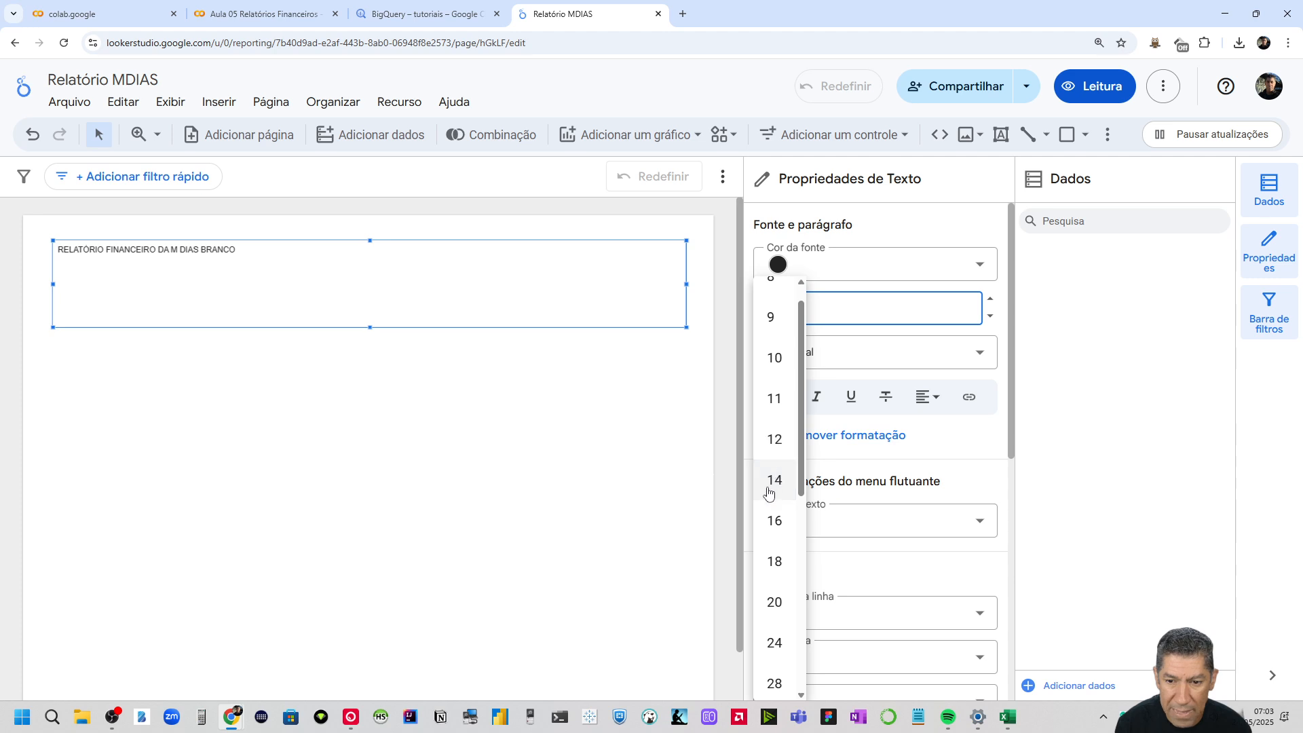
pyautogui.scroll(-3, 774, 495)
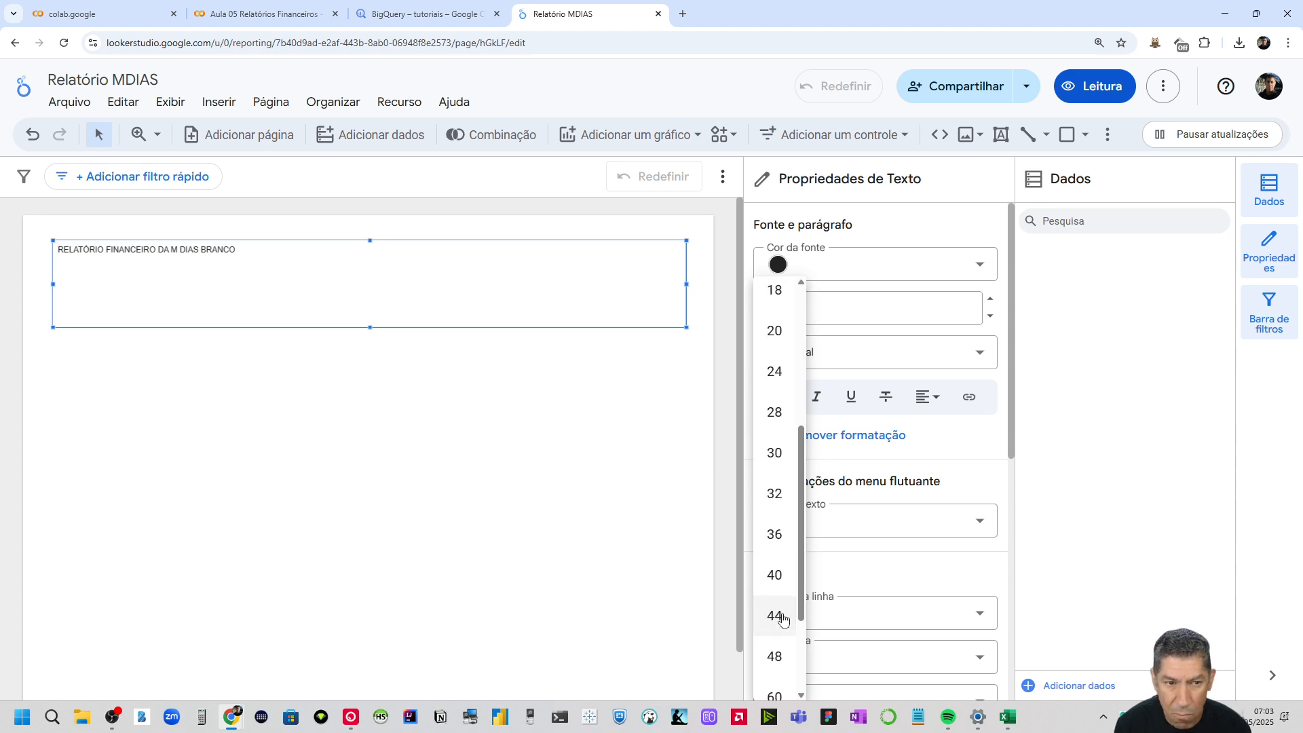
pyautogui.click(774, 616)
# Center the title text RELATÓRIO FINANCEIRO DA M DIAS BRANCO within its text box
pyautogui.moveTo(636, 282); pyautogui.dragTo(0, 271)
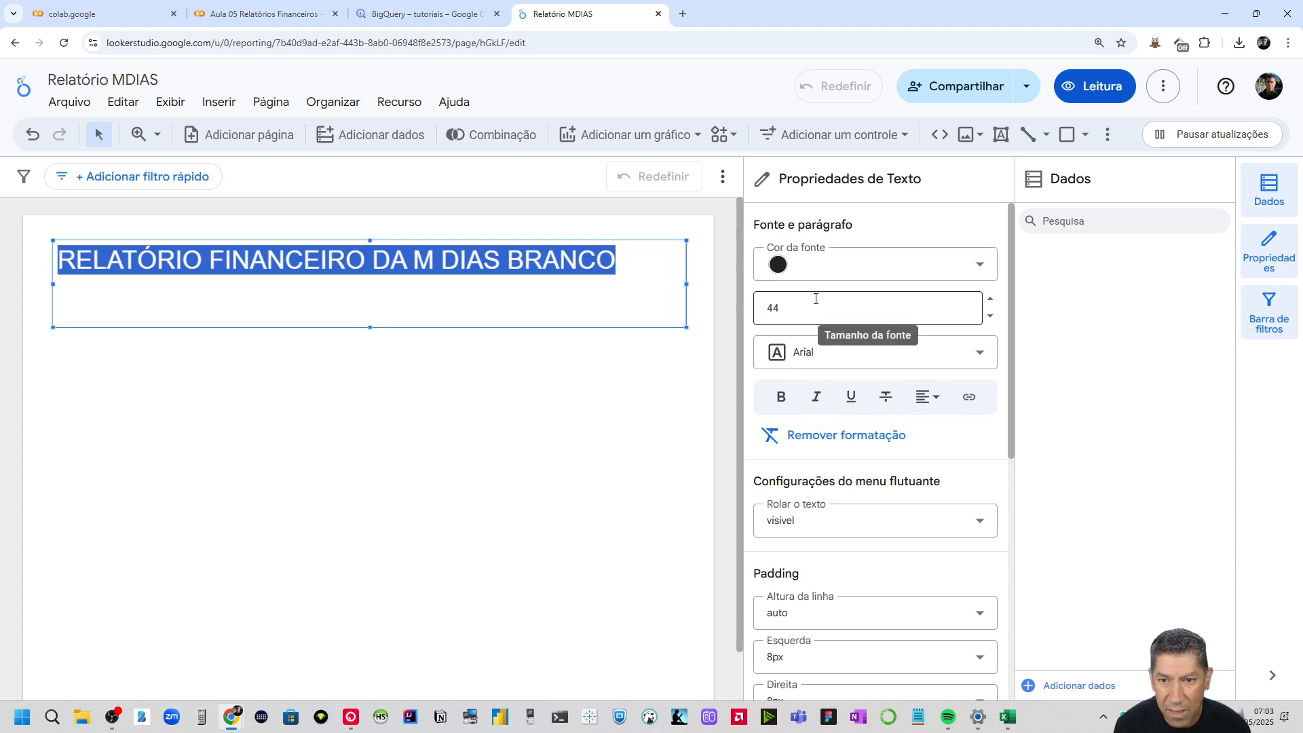
pyautogui.scroll(-7, 850, 497)
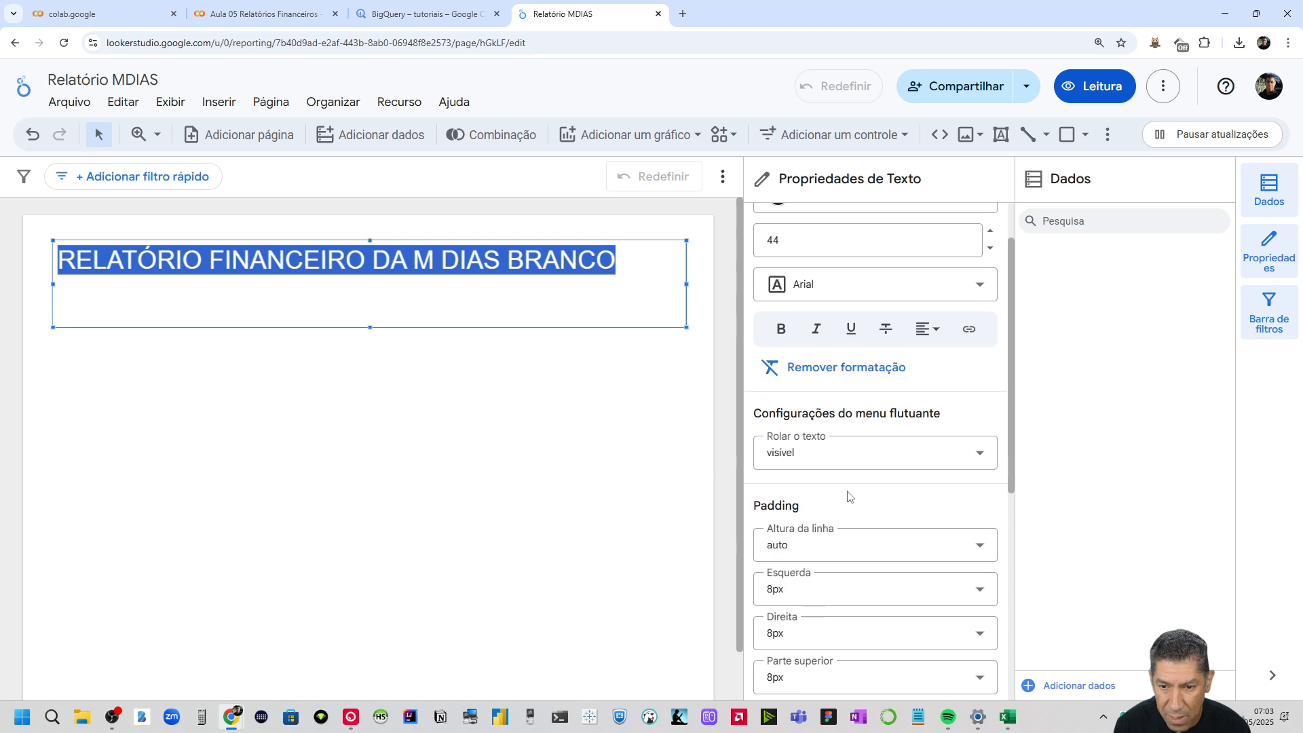
pyautogui.scroll(7, 849, 499)
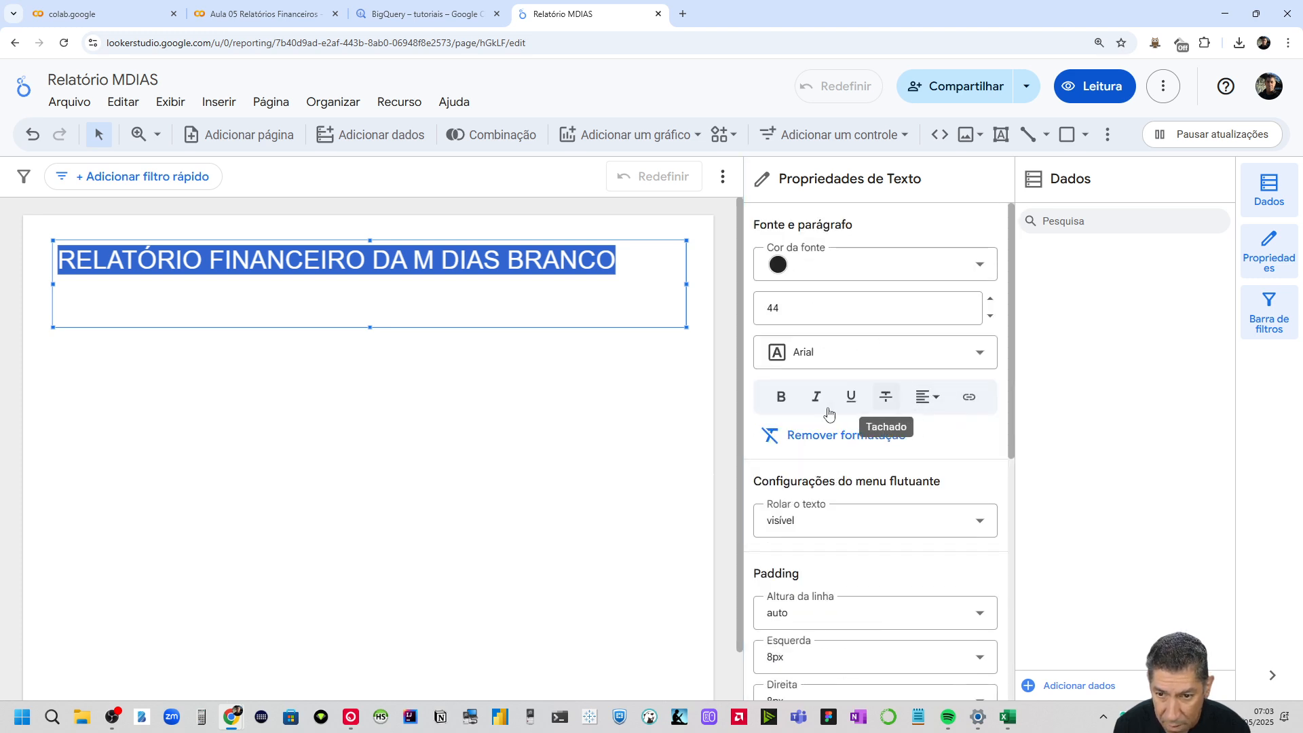
pyautogui.click(928, 401)
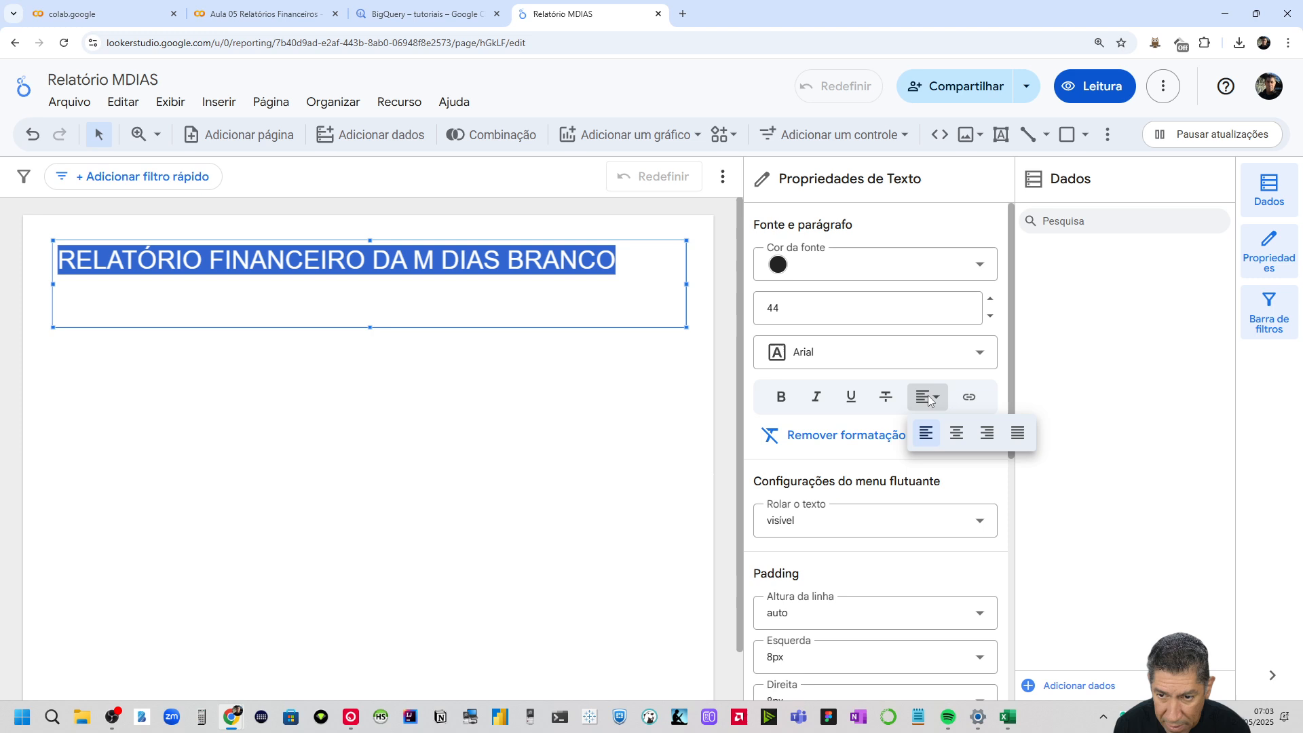
pyautogui.click(959, 439)
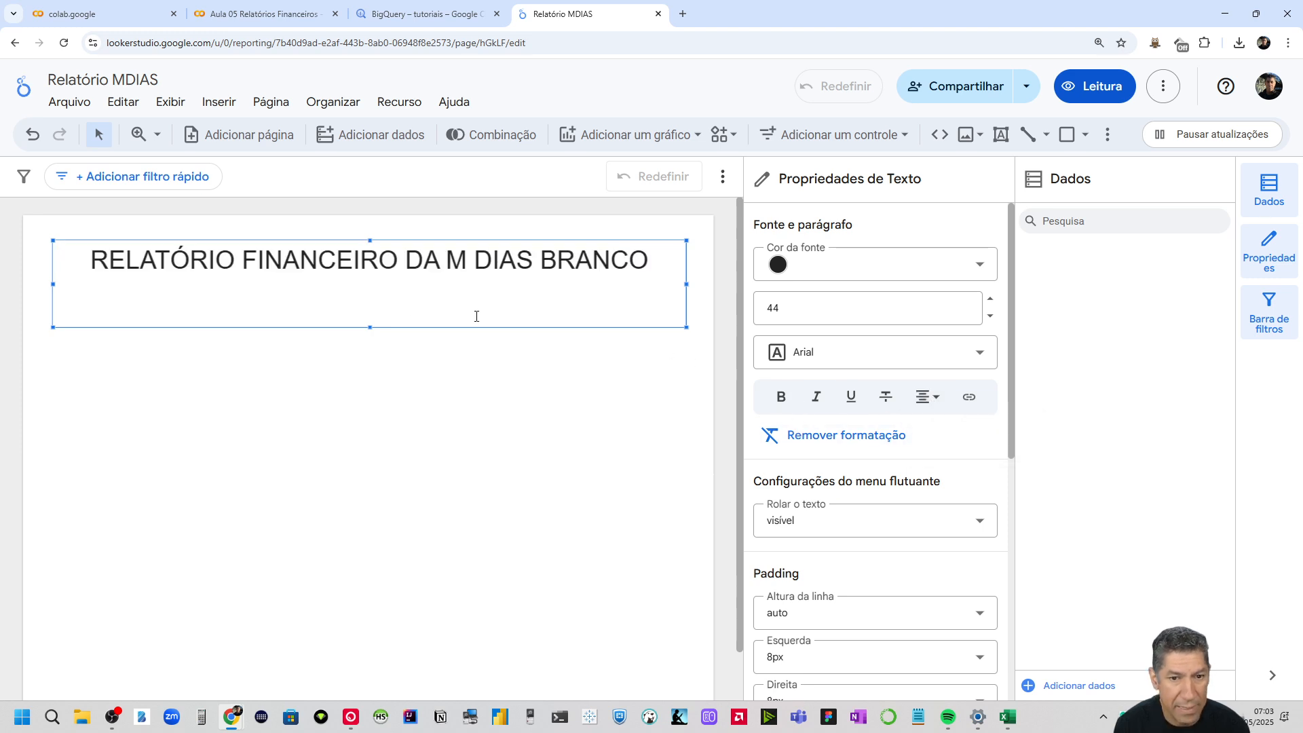
# Reduce the height of the title's text box so it fits closely around the single line of text
pyautogui.moveTo(370, 328); pyautogui.dragTo(370, 276)
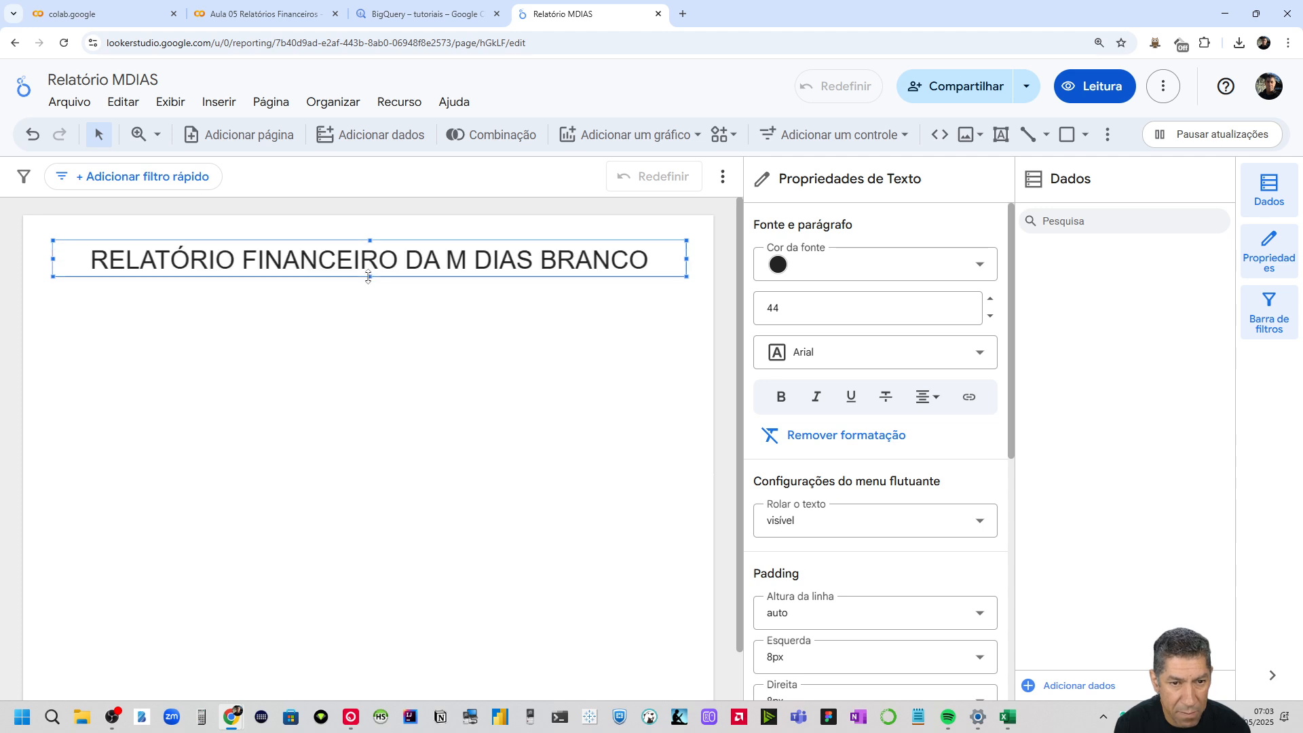
pyautogui.click(323, 369)
pyautogui.click(231, 263)
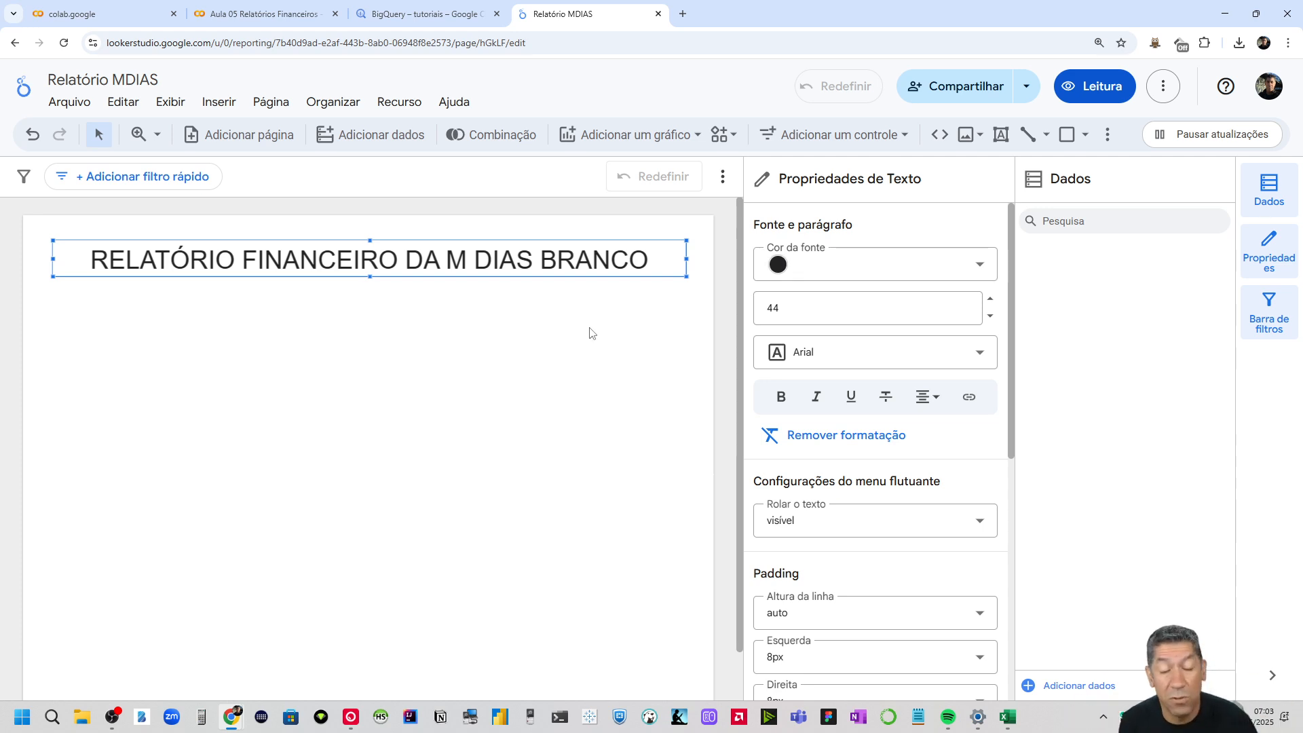
pyautogui.click(479, 356)
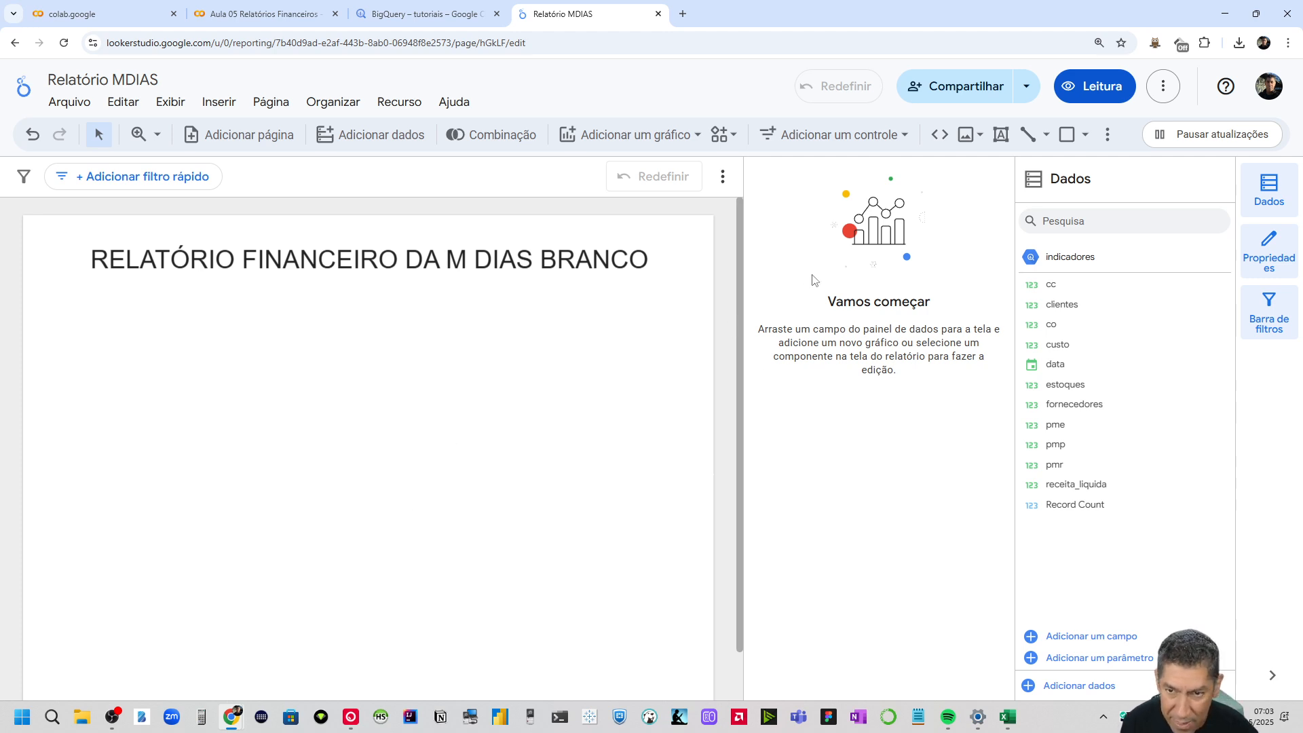
pyautogui.click(393, 251)
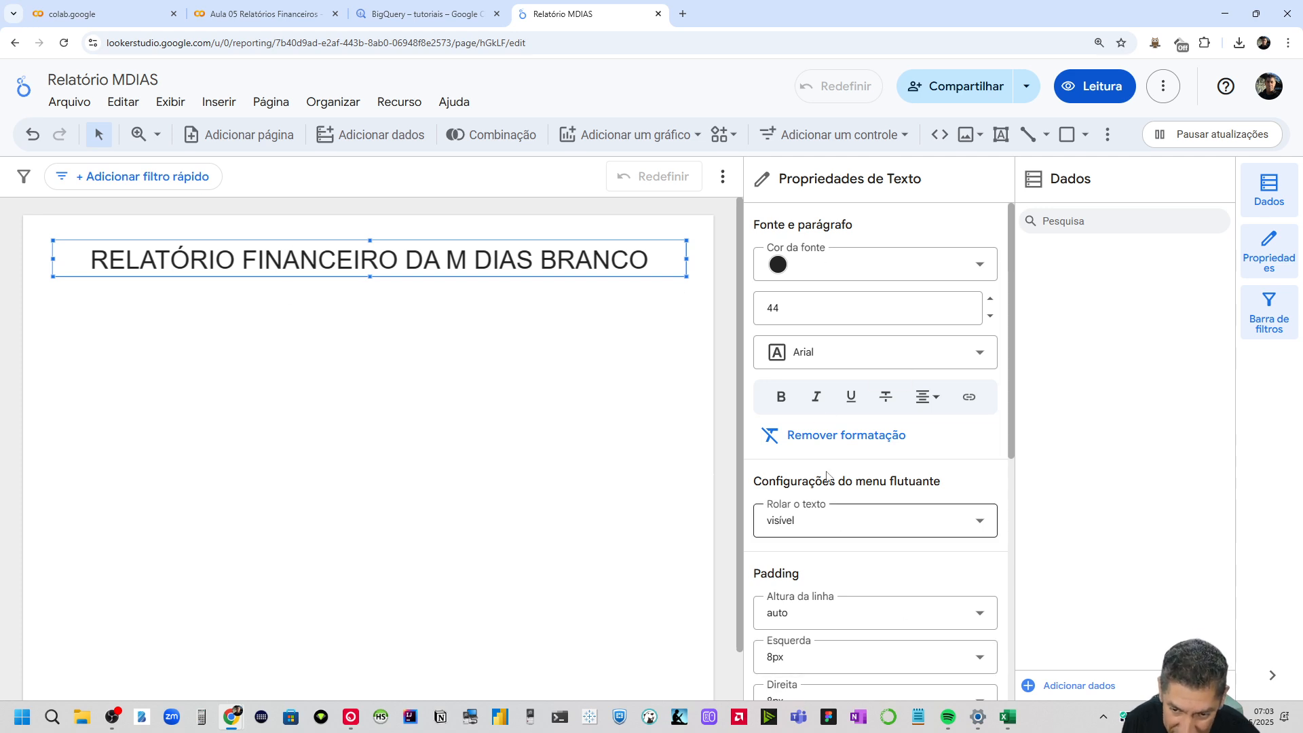
pyautogui.scroll(-6, 832, 501)
pyautogui.scroll(5, 834, 503)
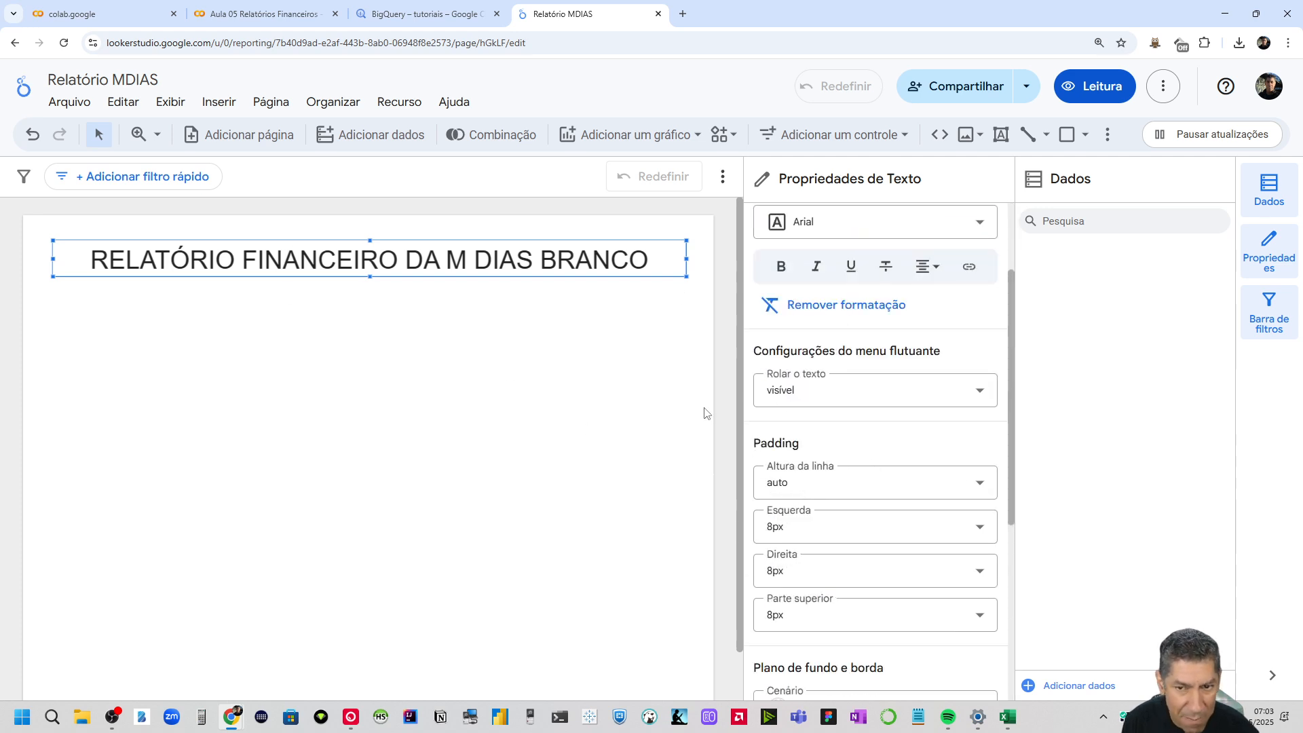
pyautogui.click(329, 332)
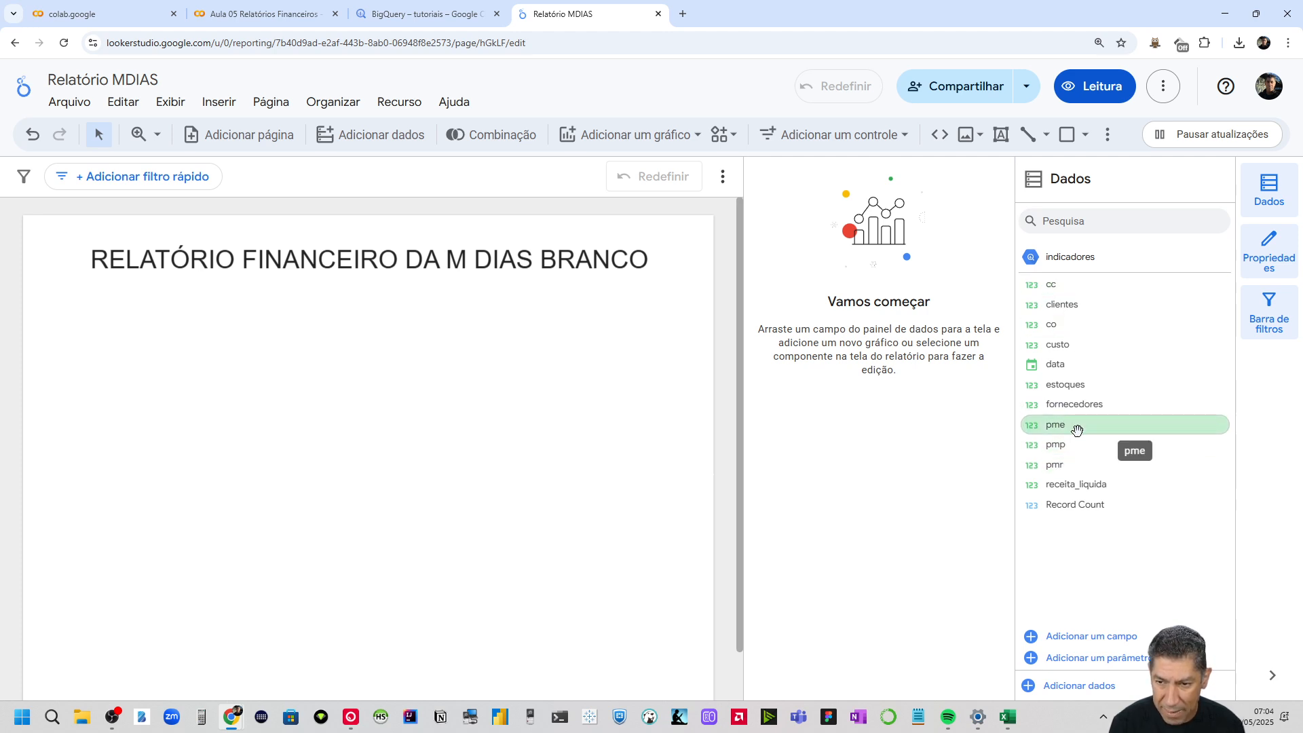
# Add the pme field as a scorecard below the start of the title and set its aggregation to Médio
pyautogui.moveTo(1078, 430); pyautogui.dragTo(59, 300)
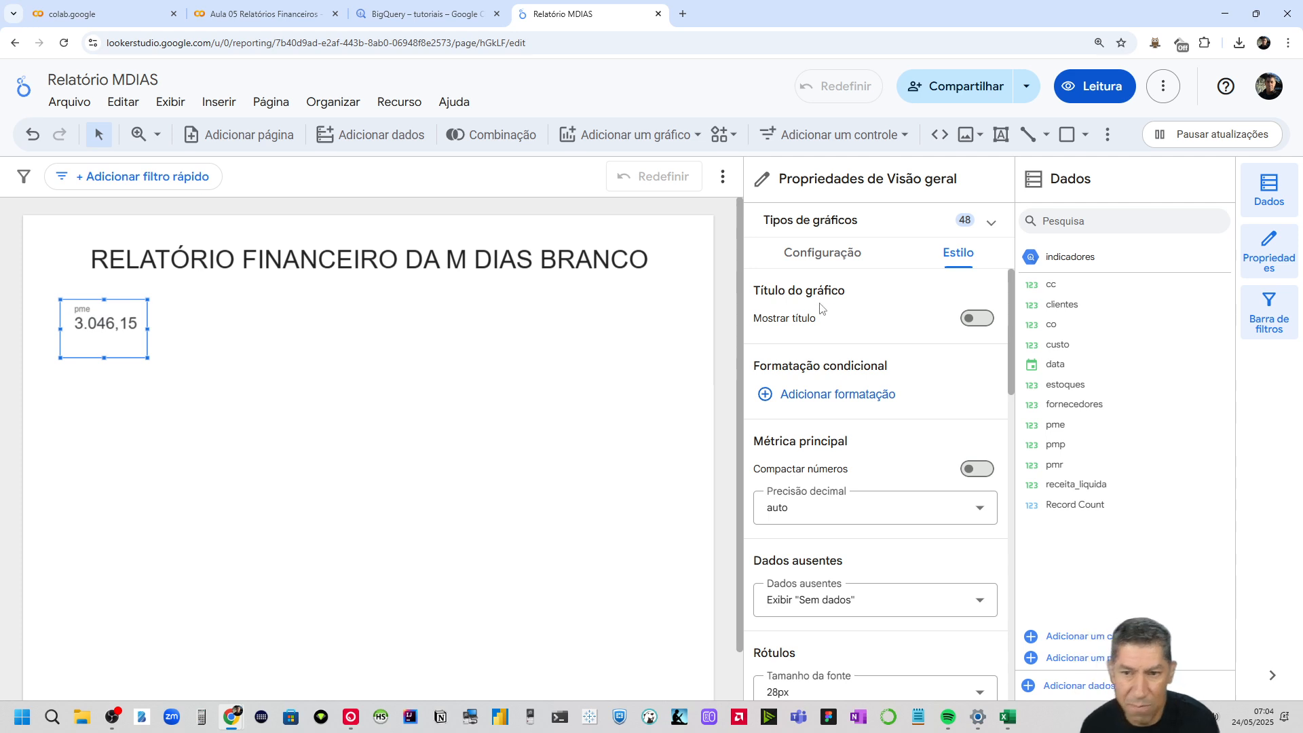
pyautogui.click(802, 265)
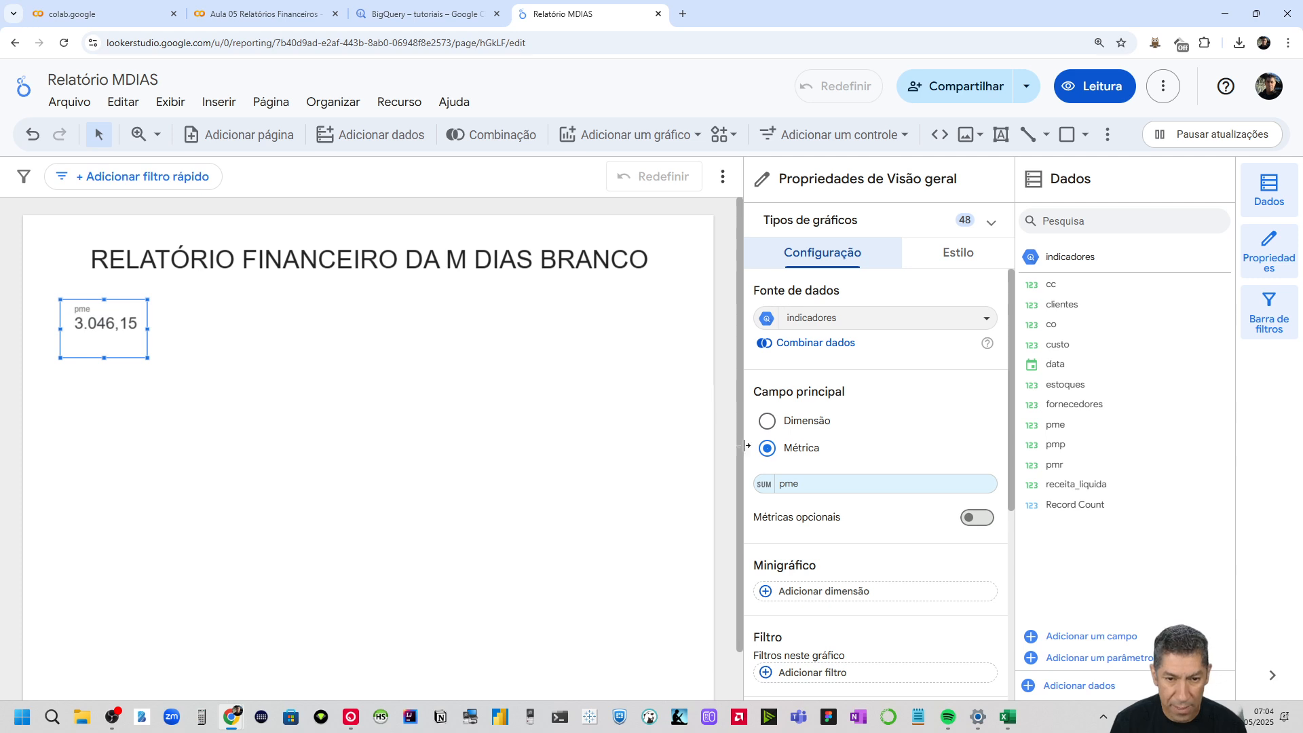
pyautogui.click(762, 484)
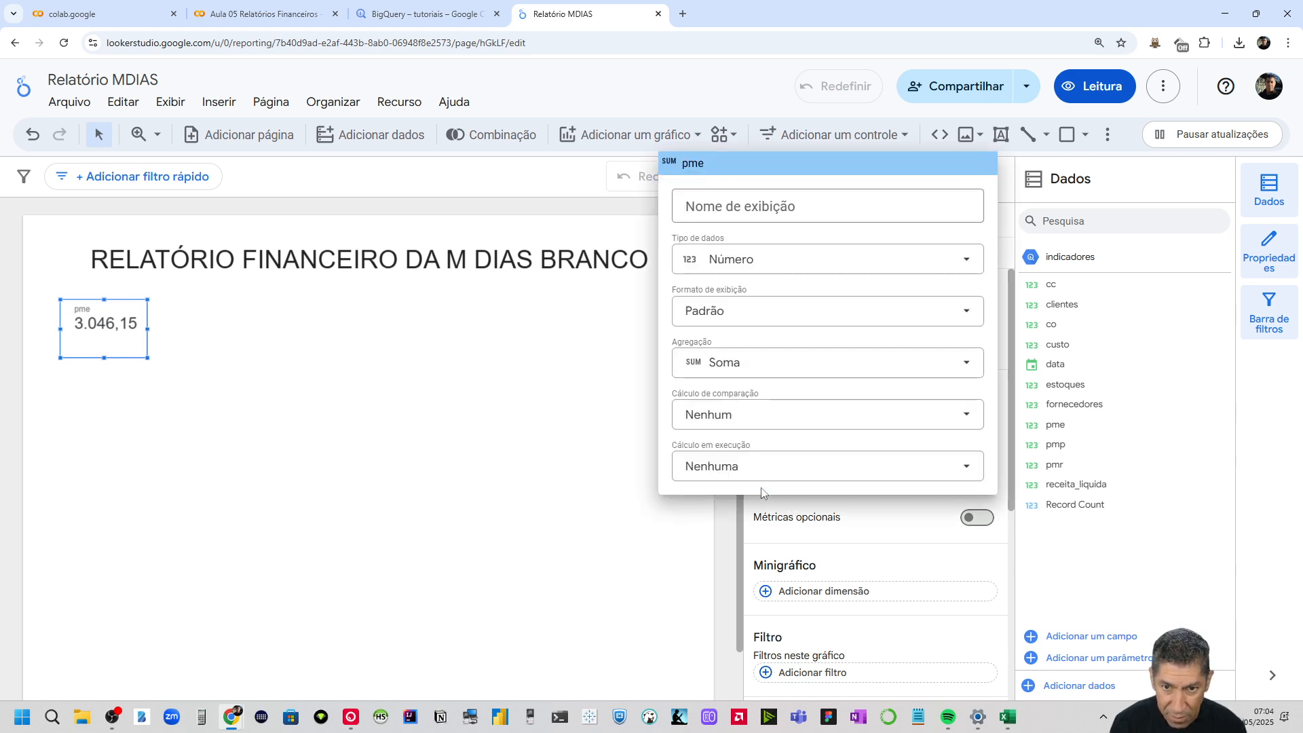
pyautogui.click(916, 558)
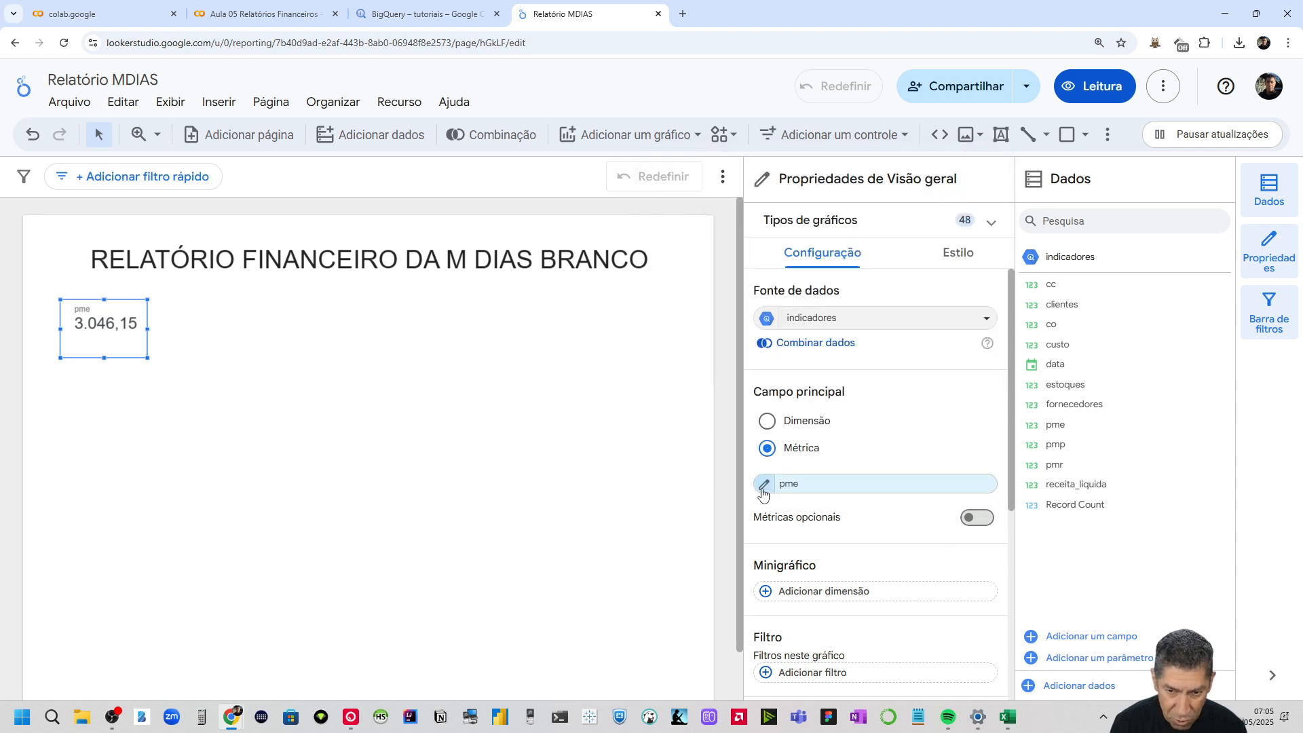
pyautogui.click(763, 487)
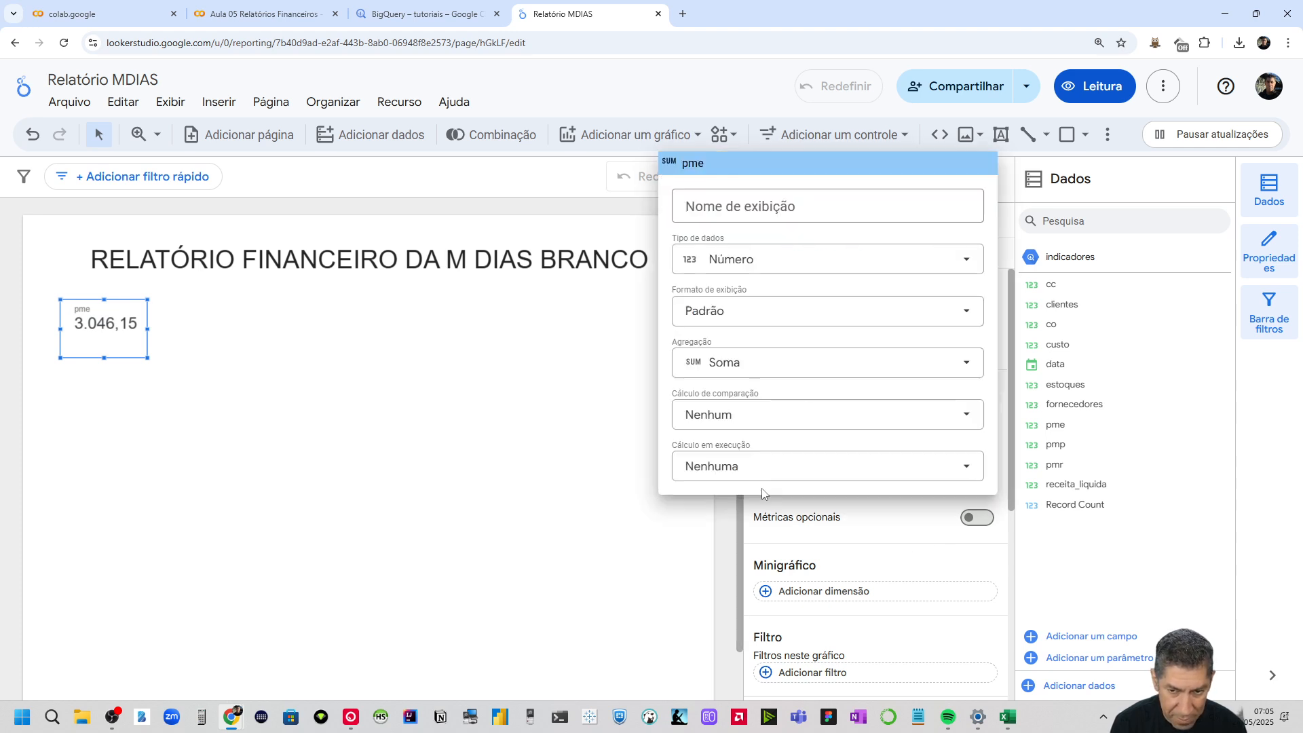
pyautogui.click(741, 369)
pyautogui.click(735, 391)
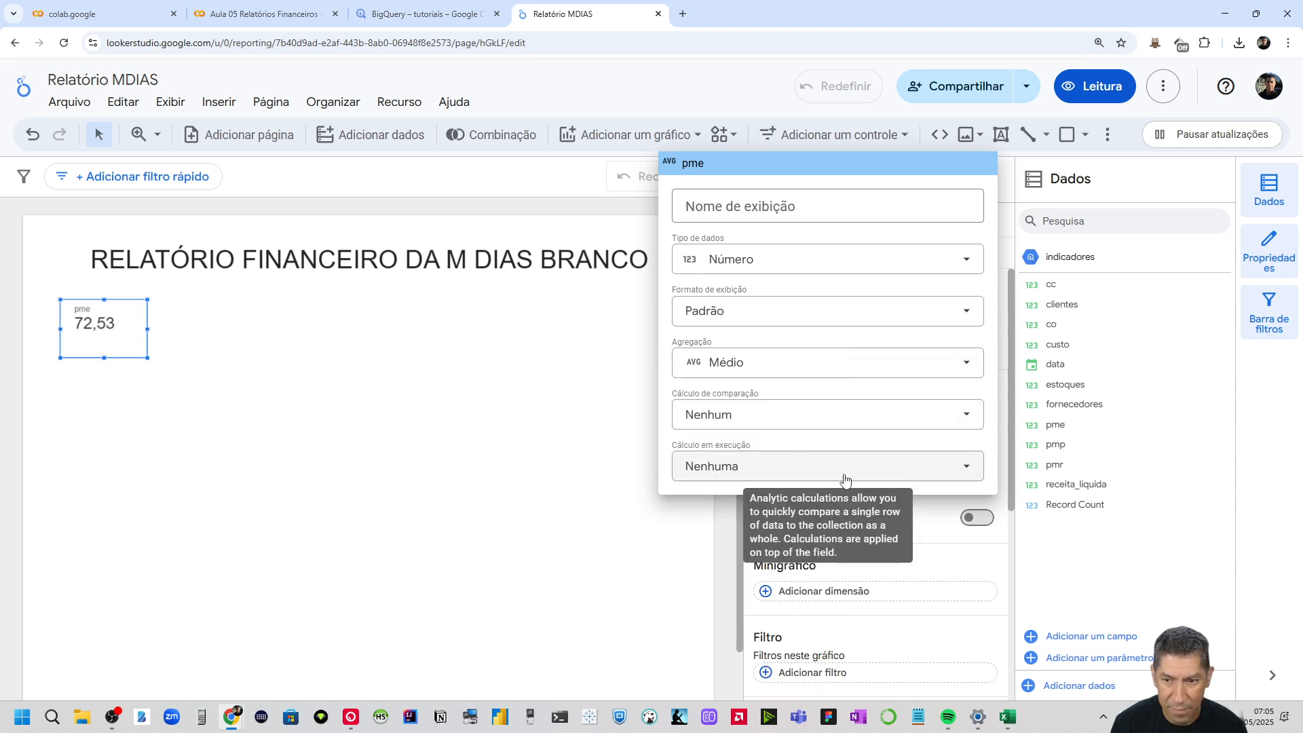
pyautogui.click(482, 470)
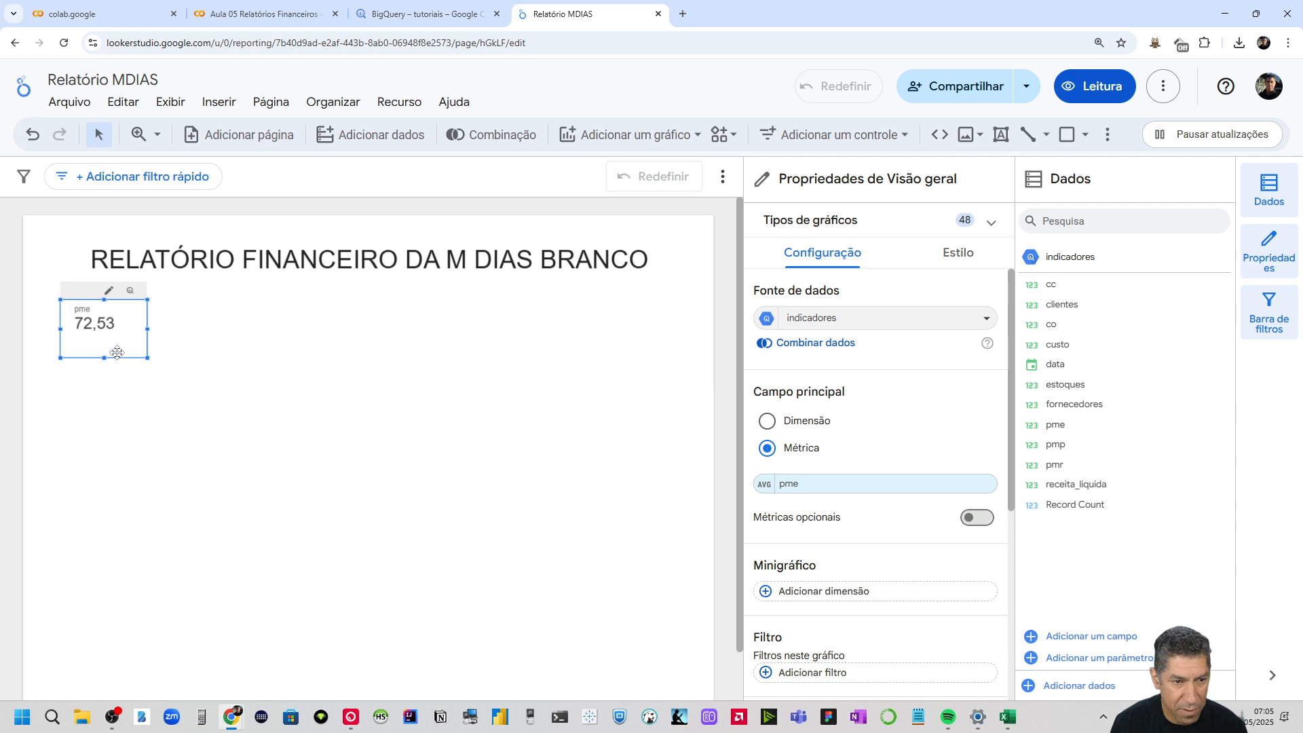
# Shrink the pme scorecard slightly and set its main metric's decimal precision to 0
pyautogui.moveTo(145, 358); pyautogui.dragTo(143, 321)
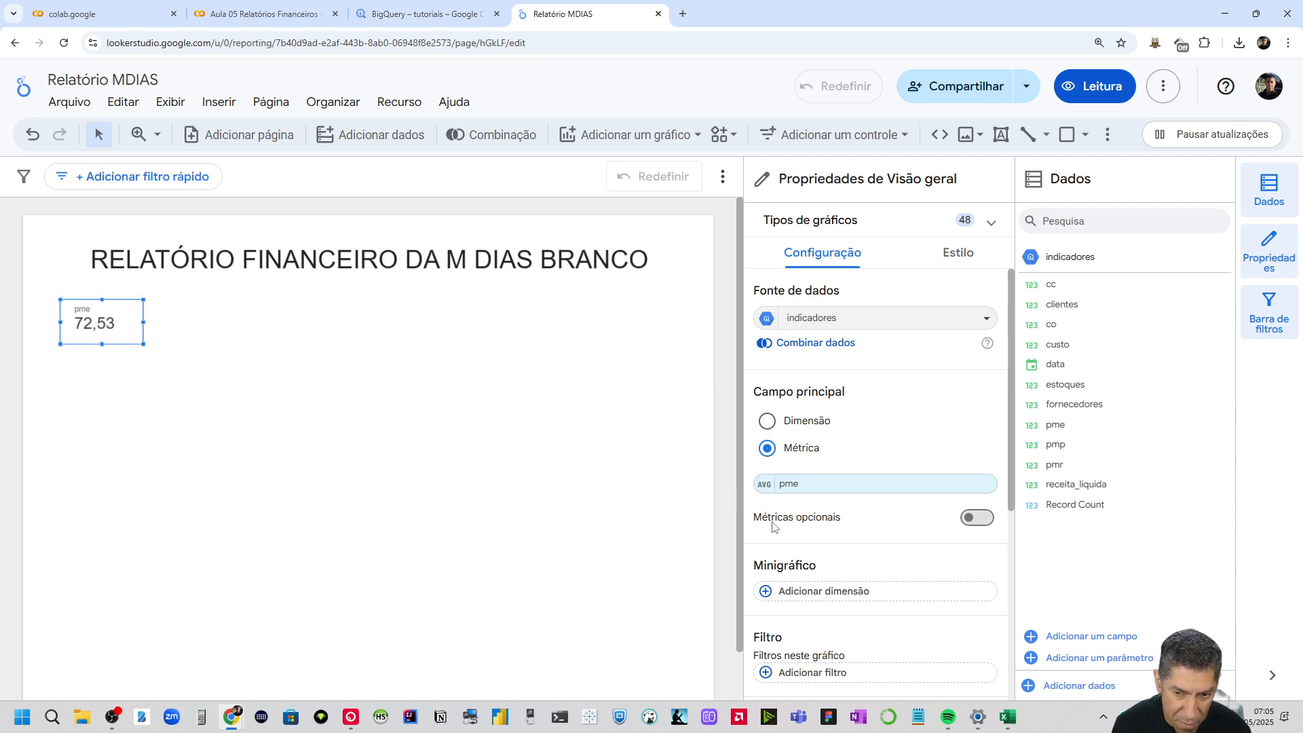
pyautogui.click(765, 486)
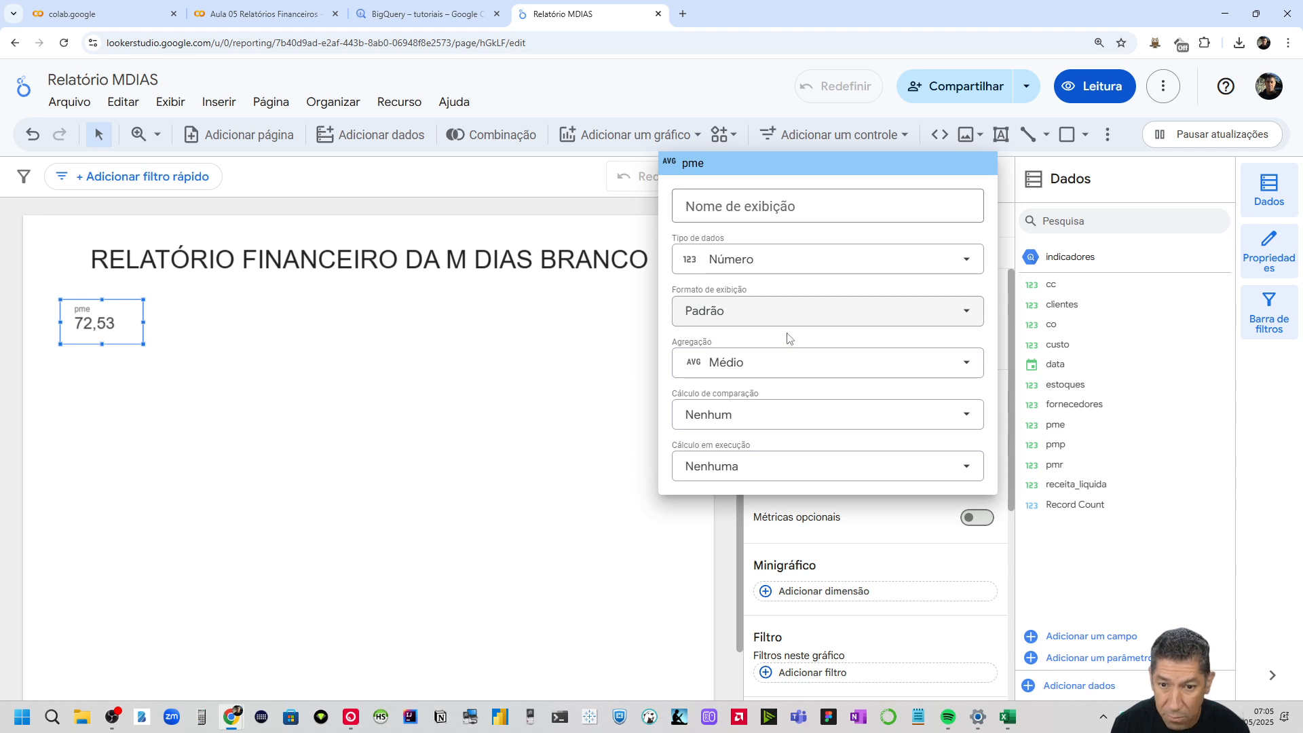
pyautogui.click(926, 576)
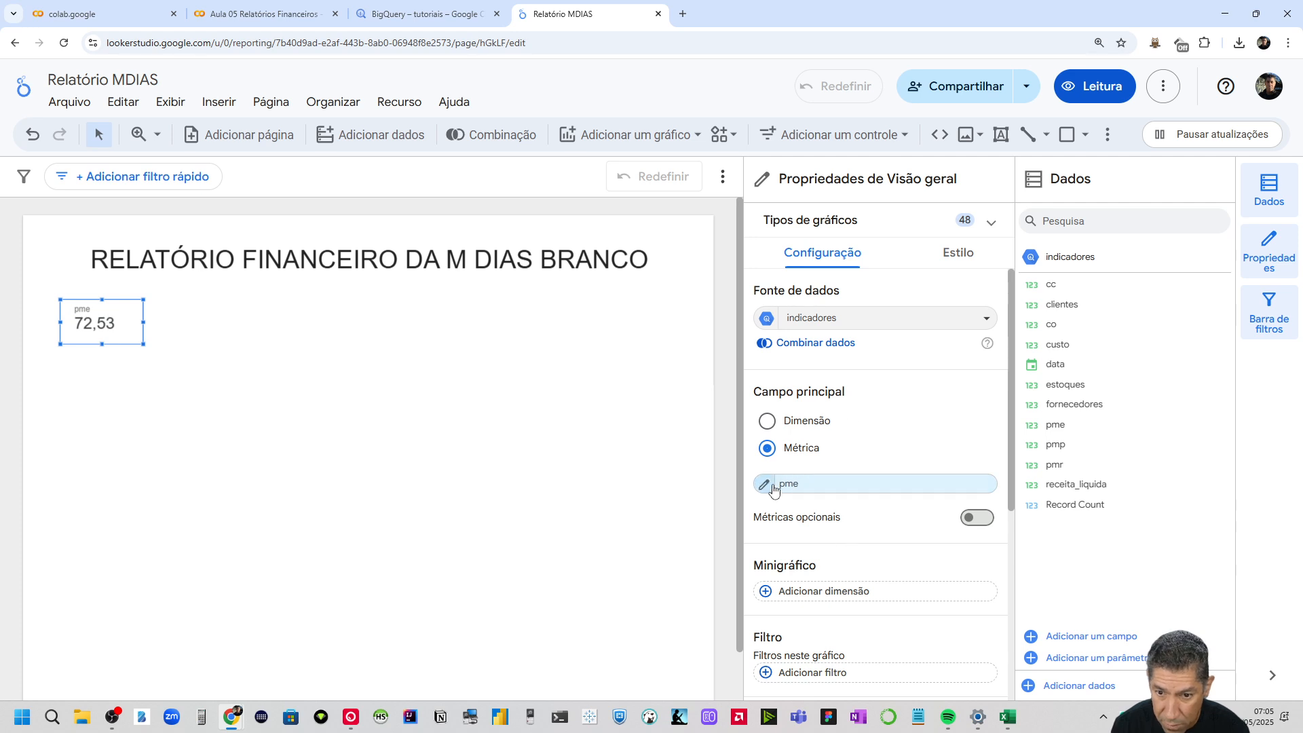
pyautogui.click(958, 253)
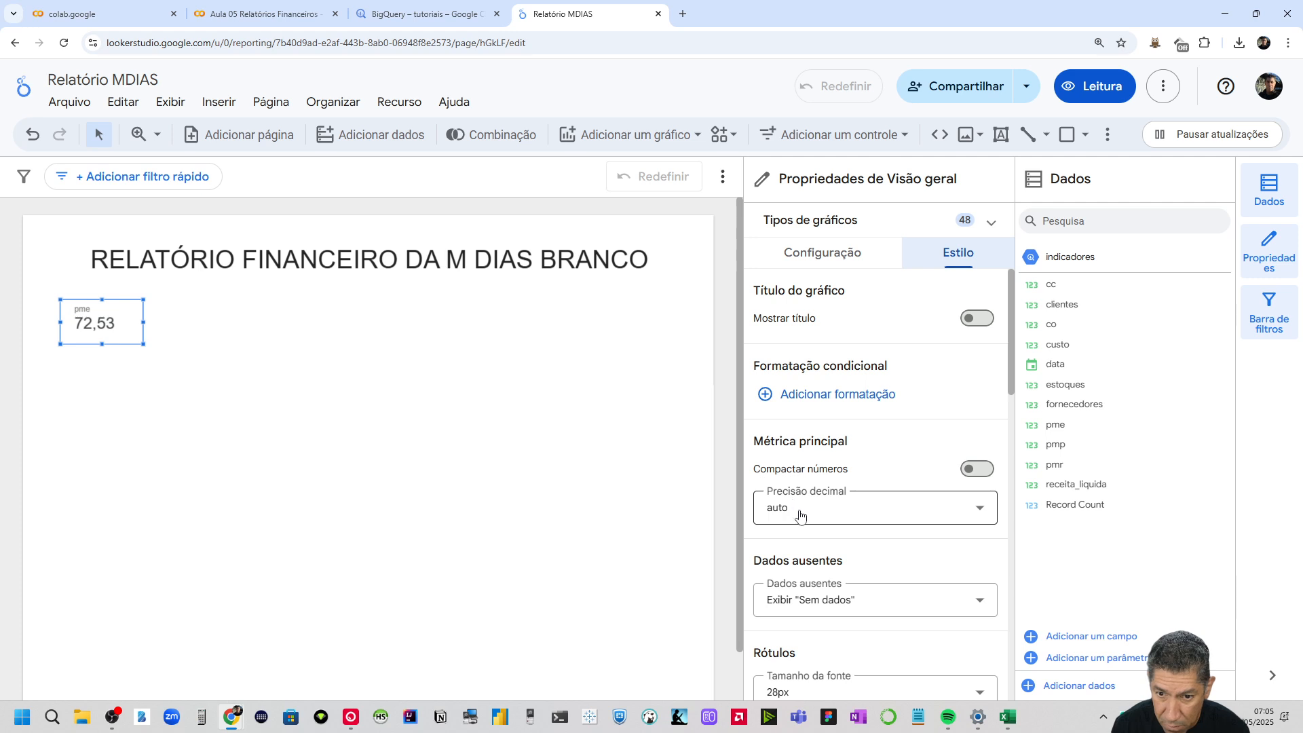
pyautogui.click(818, 261)
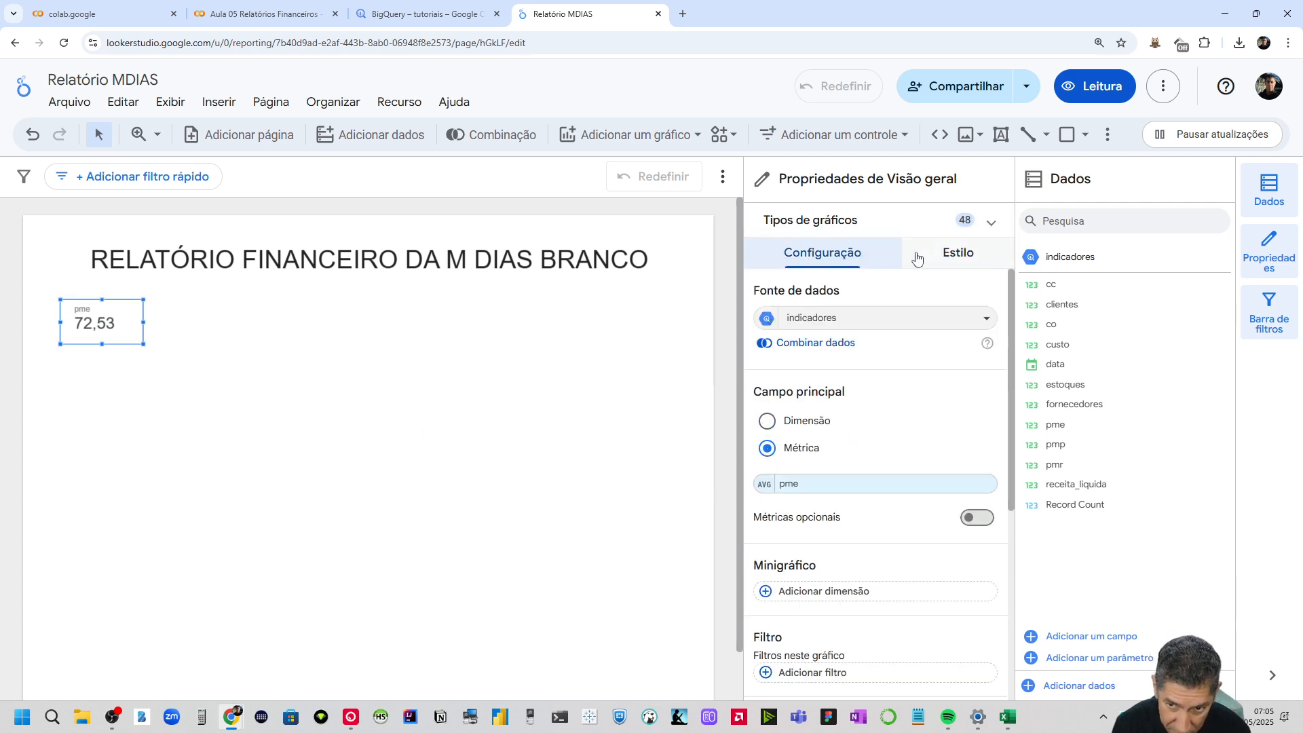
pyautogui.click(954, 257)
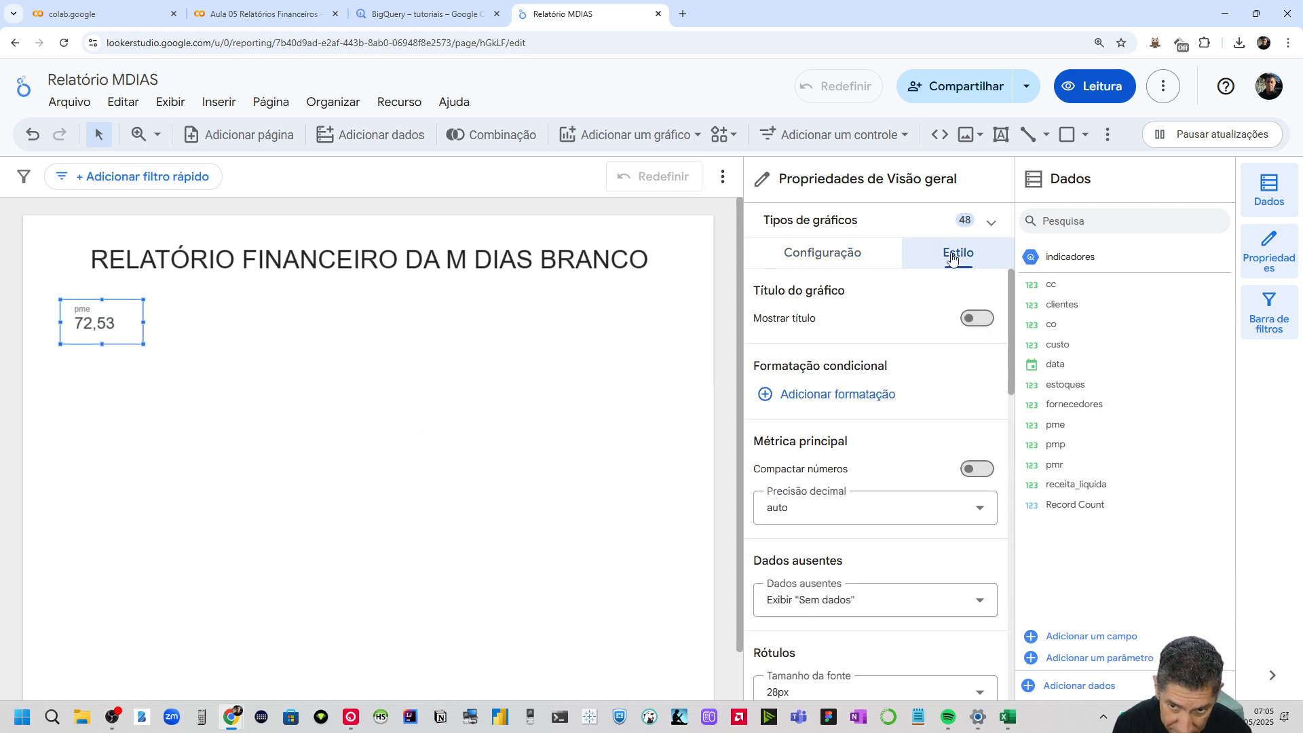
pyautogui.click(792, 517)
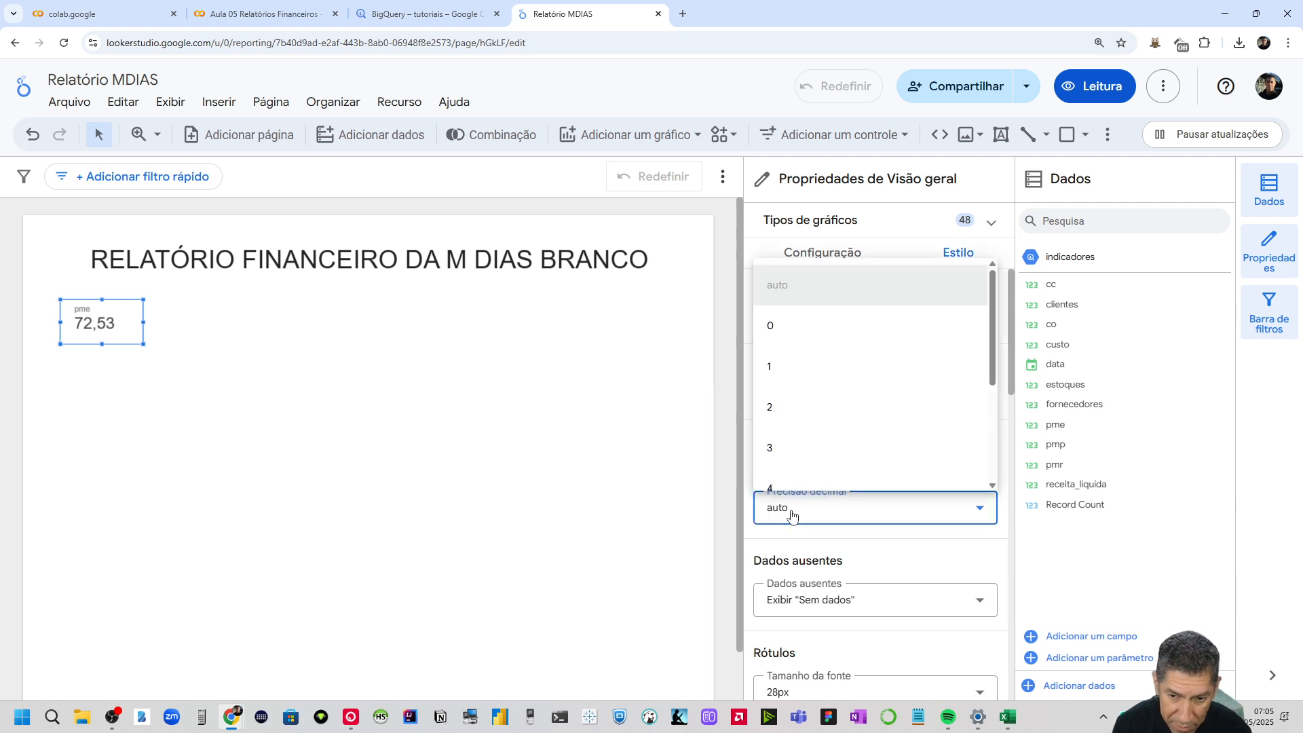
pyautogui.click(796, 325)
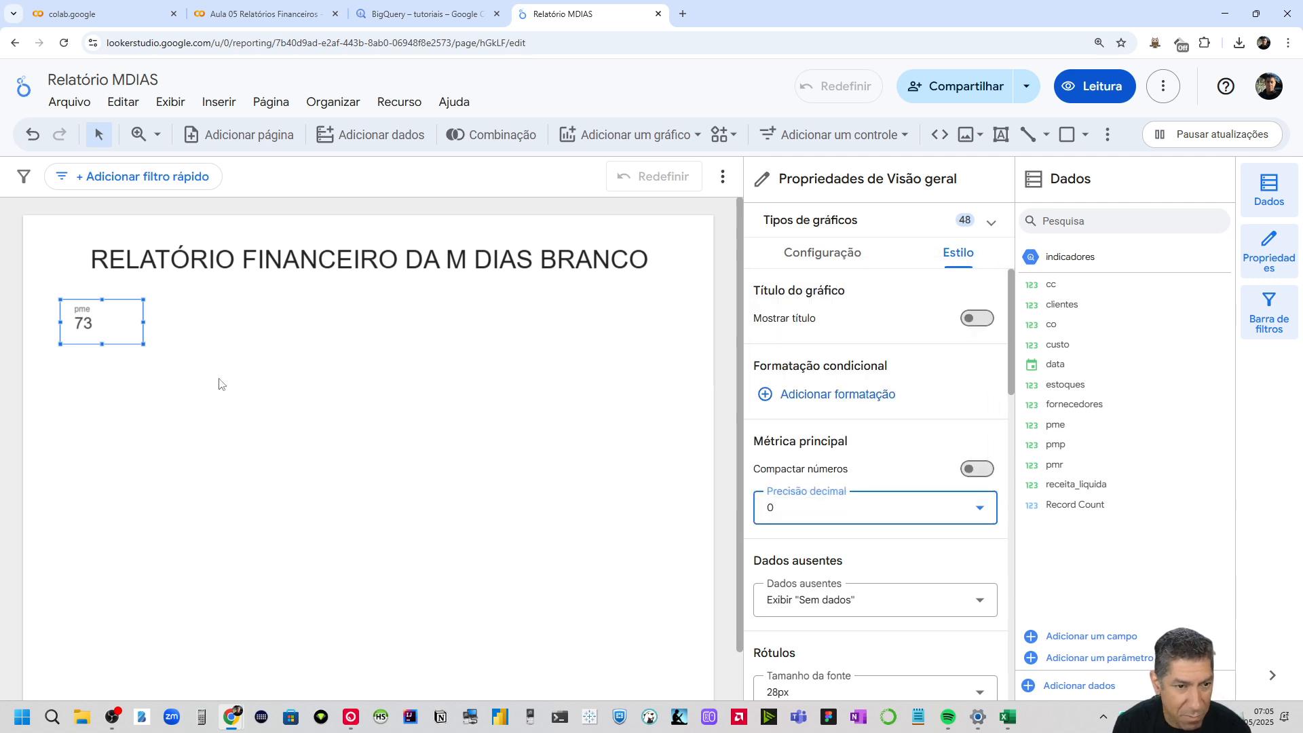
pyautogui.click(392, 464)
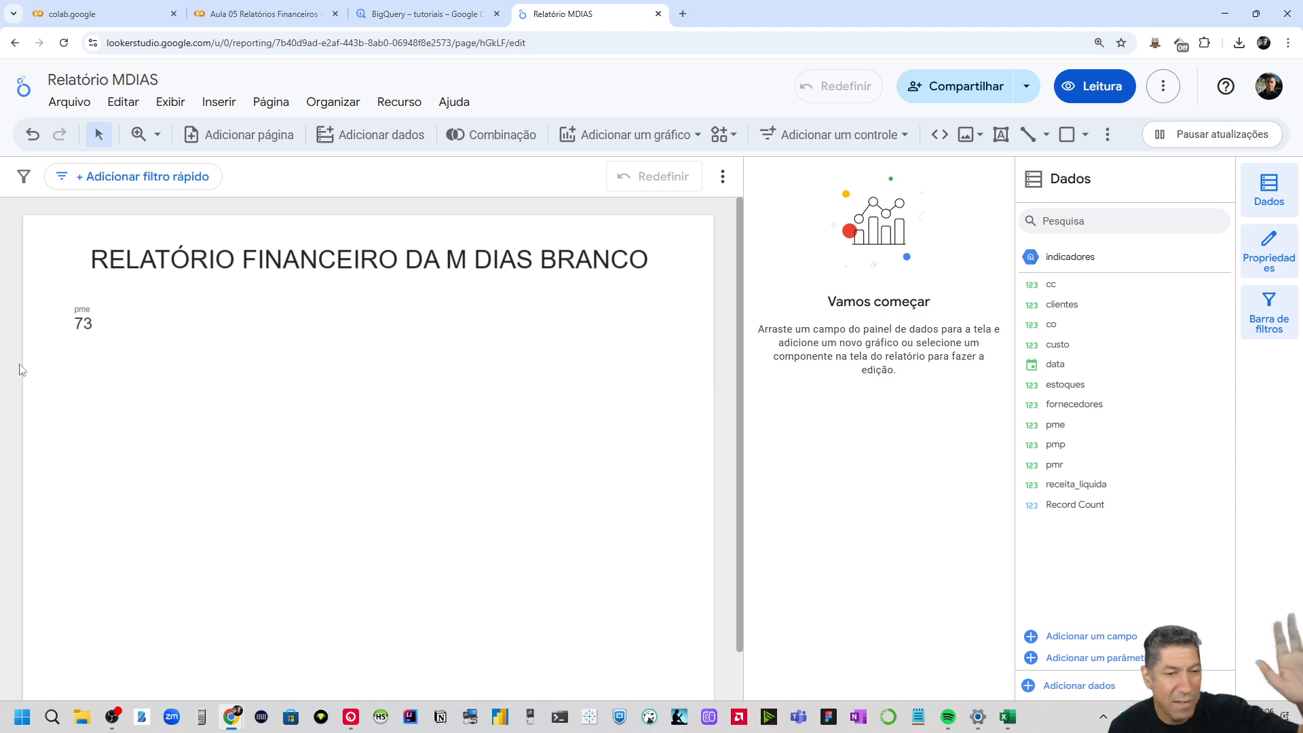
# Set the pme scorecard's label font size to 48px and enlarge the card to fit the whole value
pyautogui.click(84, 321)
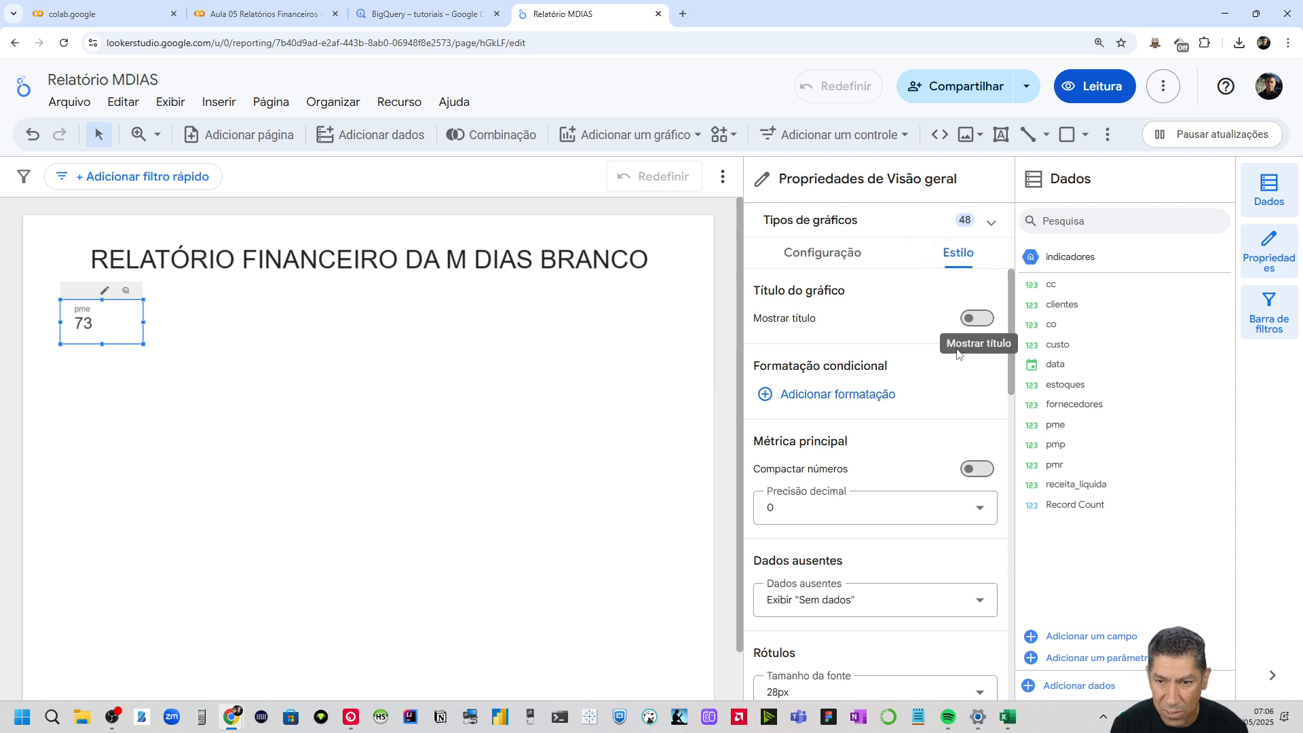
pyautogui.scroll(-2, 811, 516)
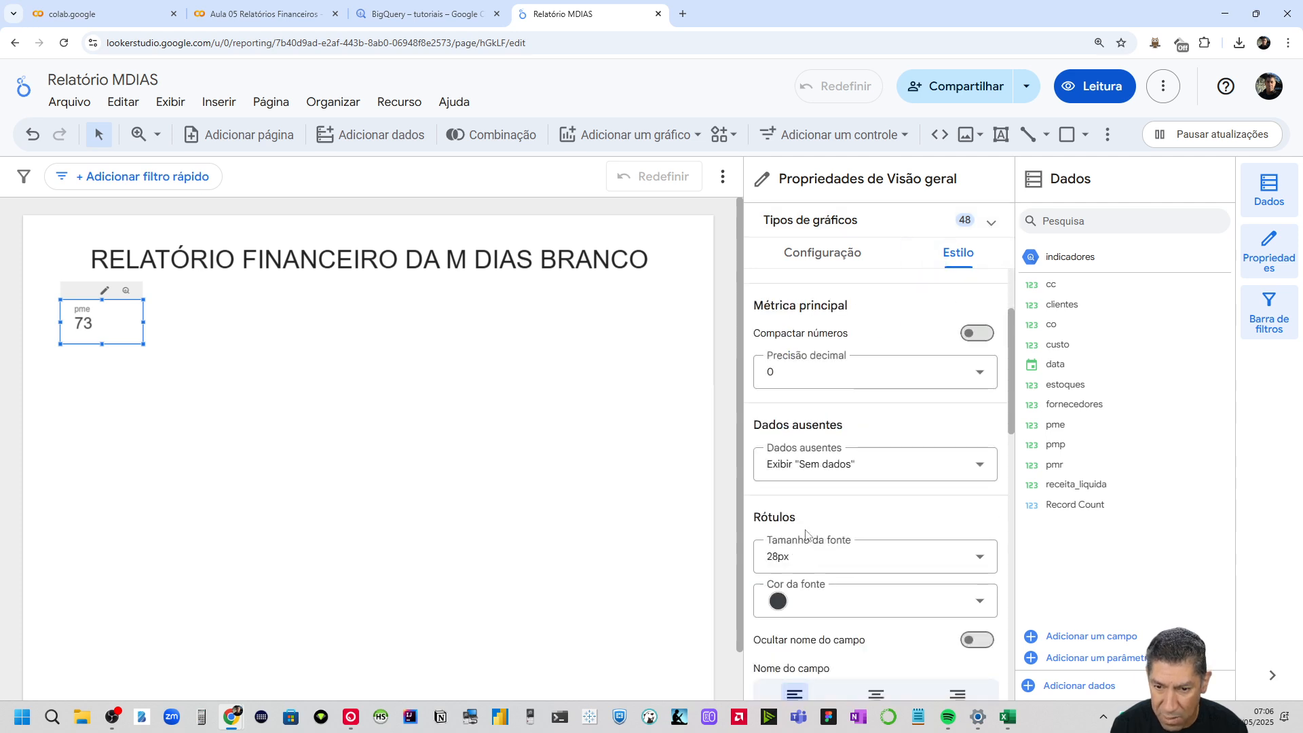
pyautogui.click(812, 566)
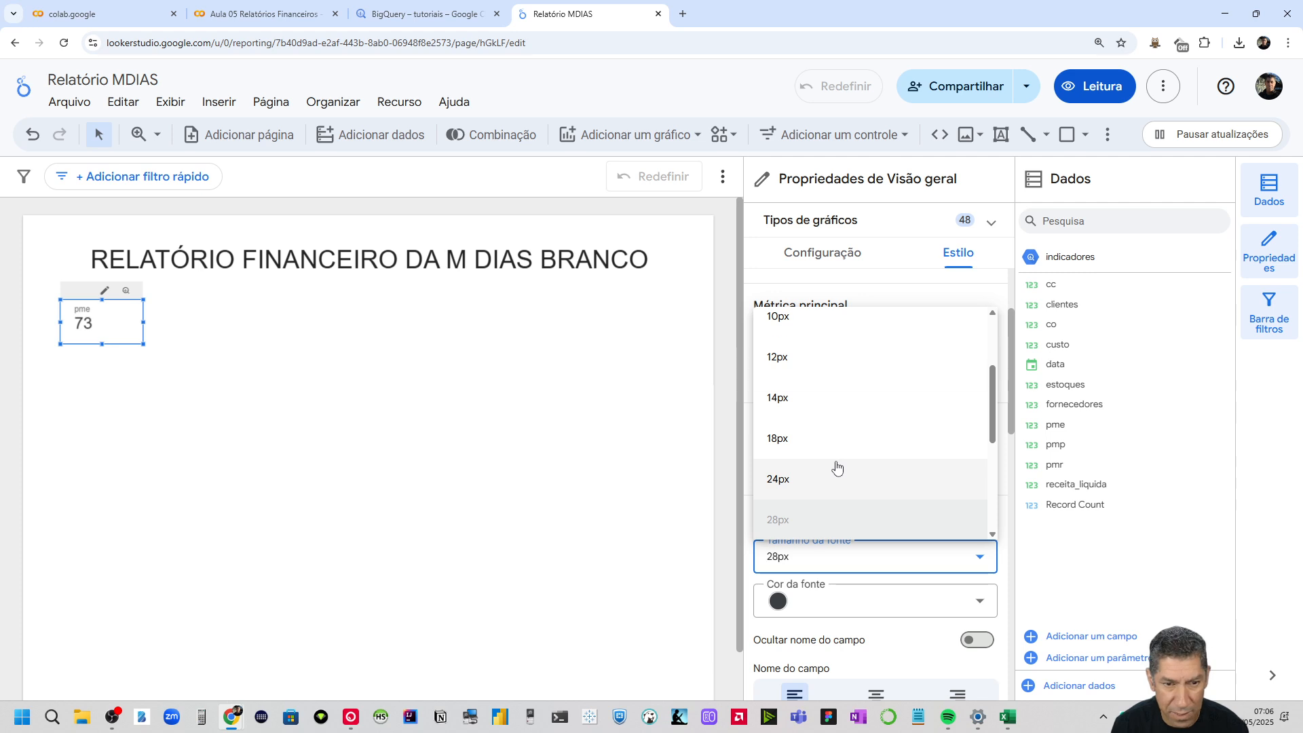
pyautogui.scroll(-2, 837, 467)
pyautogui.click(815, 469)
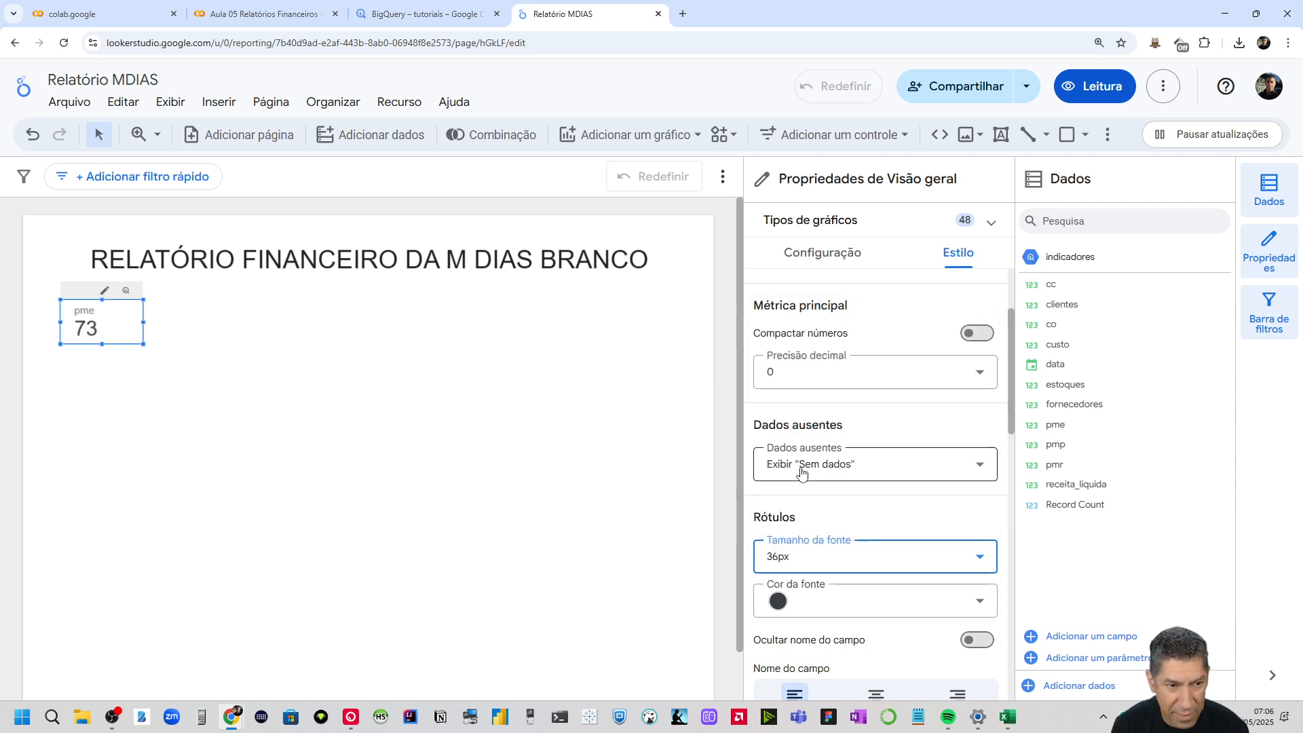
pyautogui.click(808, 556)
pyautogui.scroll(-2, 794, 487)
pyautogui.click(786, 428)
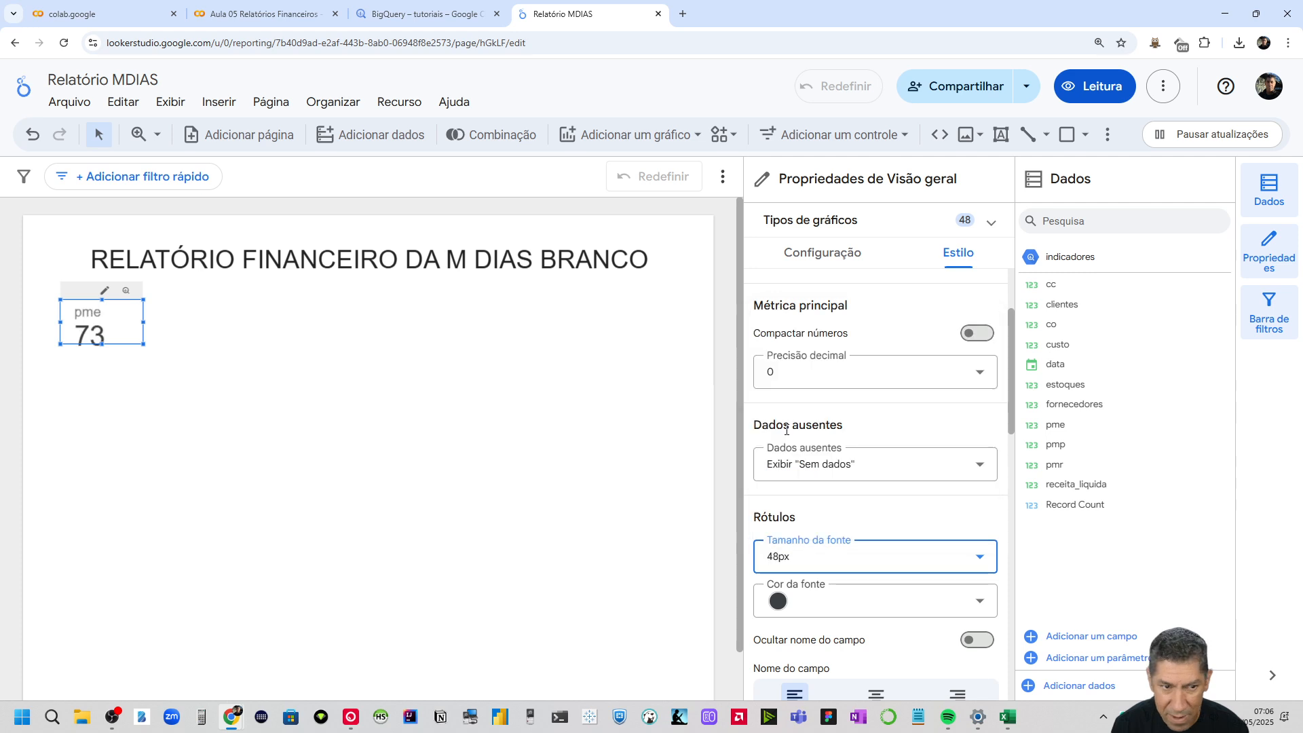
pyautogui.moveTo(143, 344); pyautogui.dragTo(151, 363)
pyautogui.click(243, 401)
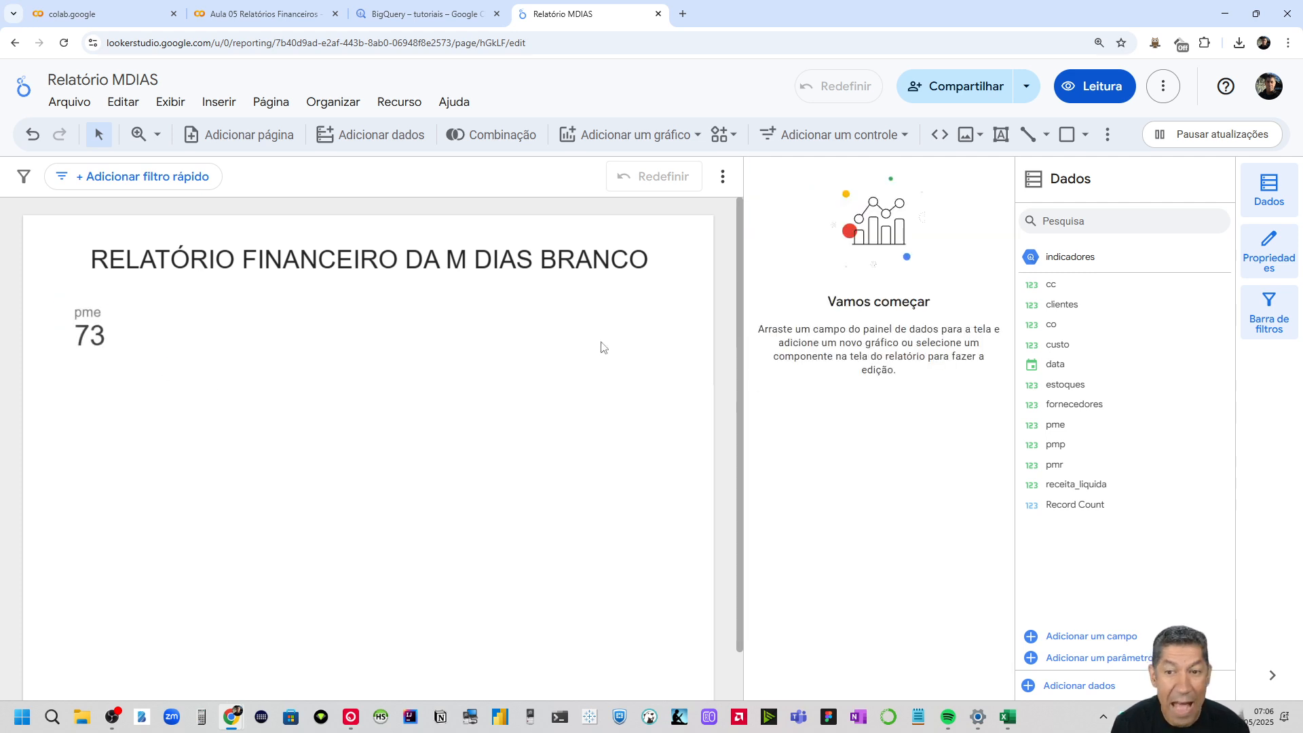
# Narrow the pme scorecard so its frame sits closer around the field name and value
pyautogui.click(97, 326)
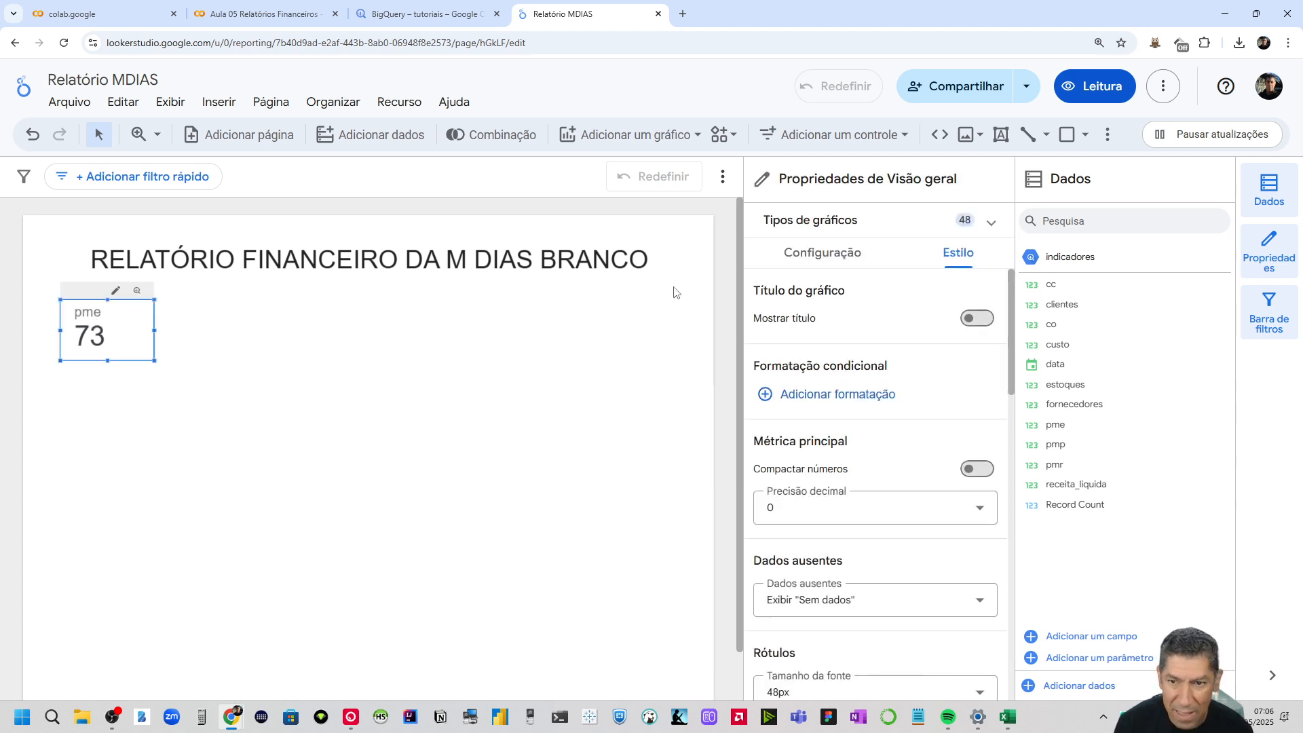
pyautogui.moveTo(155, 361); pyautogui.dragTo(116, 356)
pyautogui.click(298, 393)
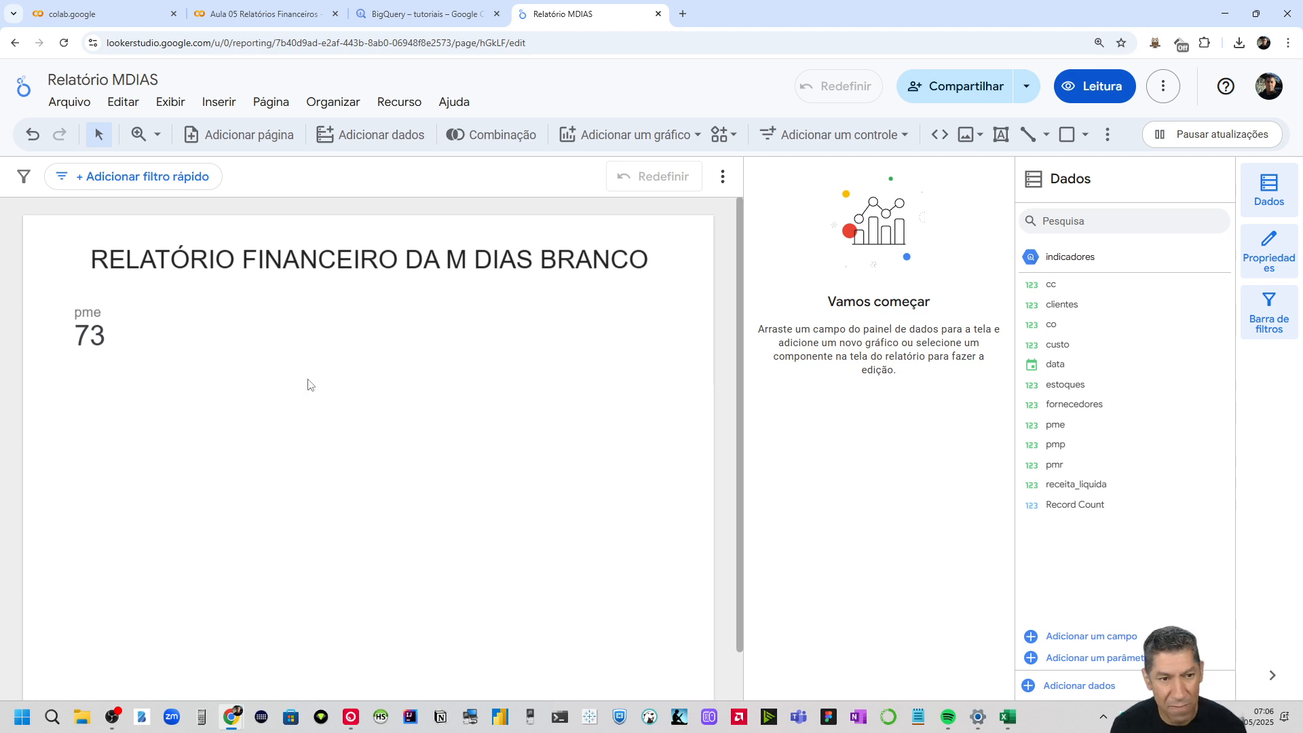
# Copy the pme scorecard and place the pasted copy beside it in the same row, with a small gap
pyautogui.click(87, 341)
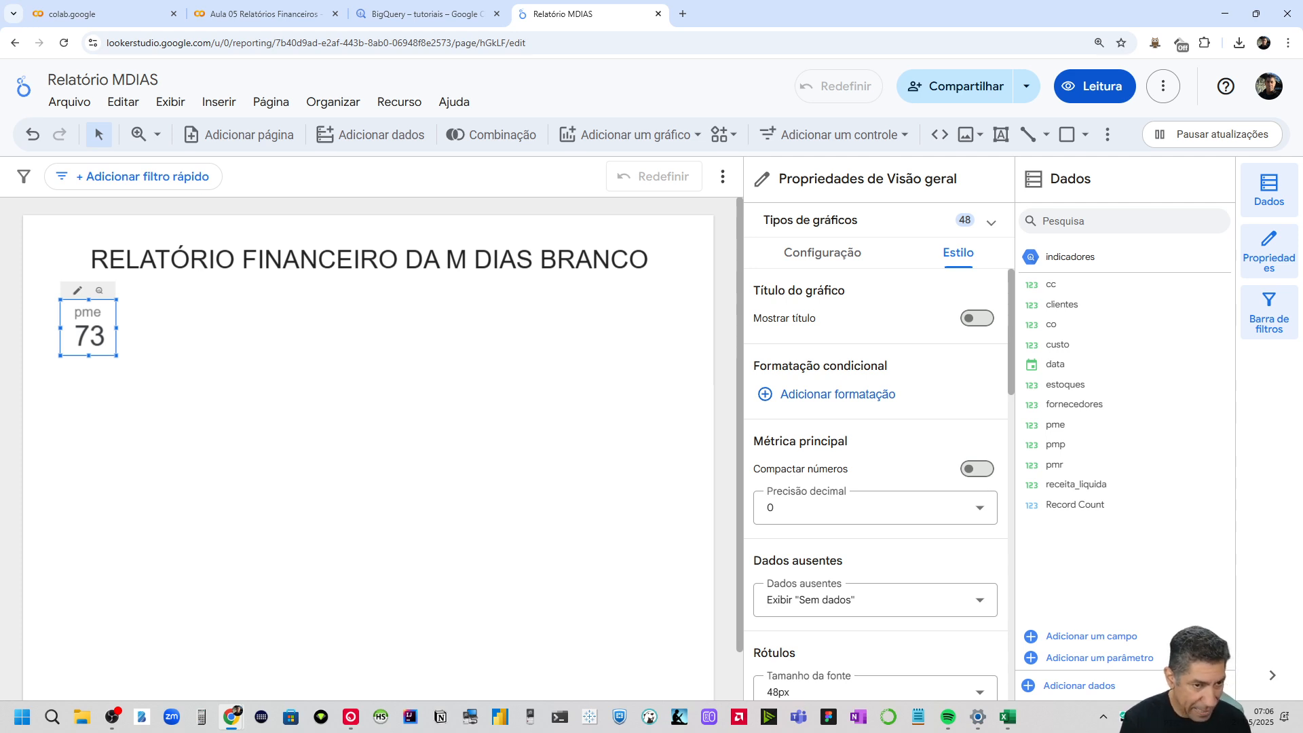
pyautogui.click(166, 344)
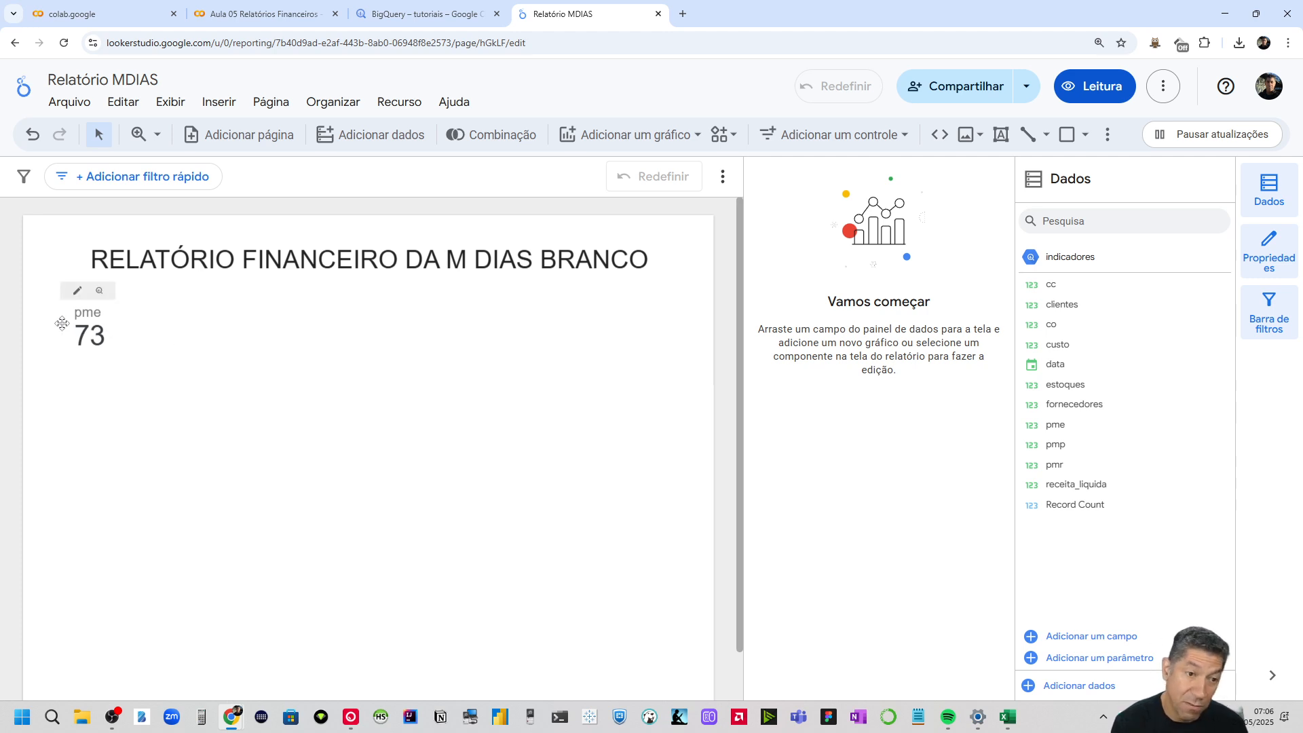
pyautogui.click(95, 329)
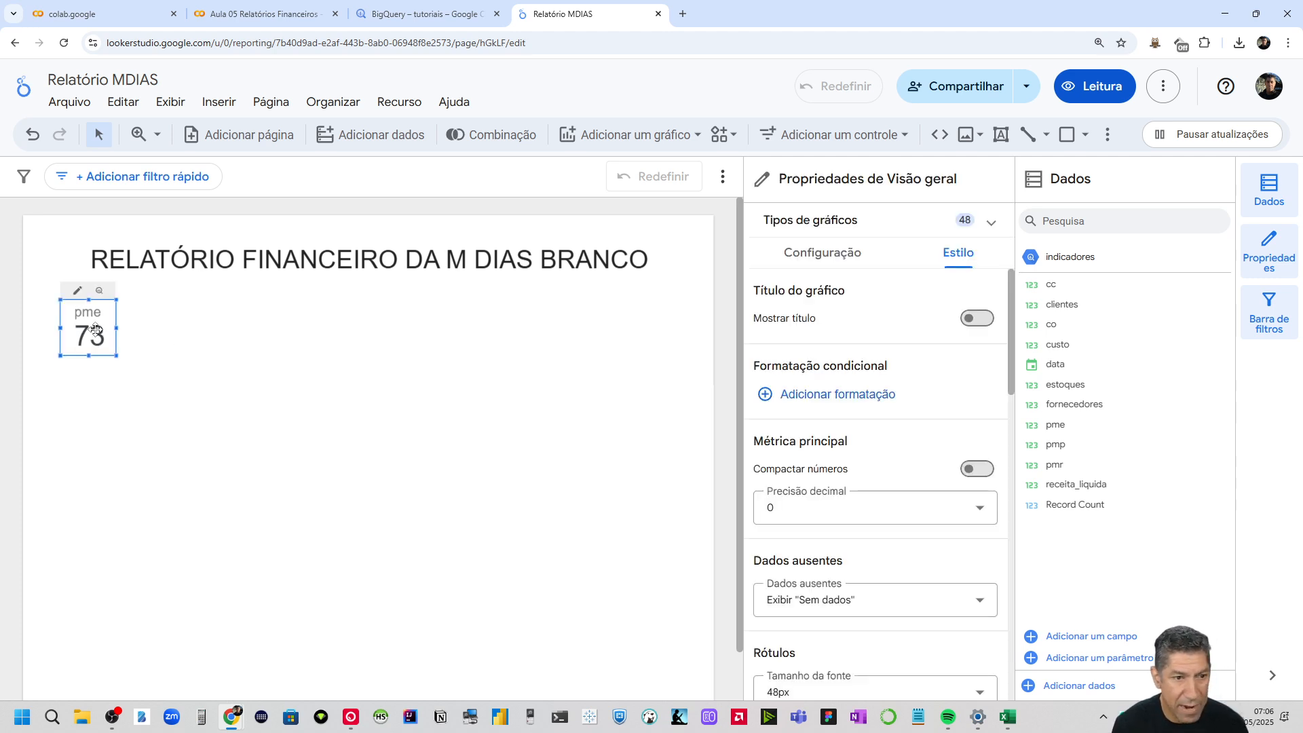
pyautogui.rightClick(92, 331)
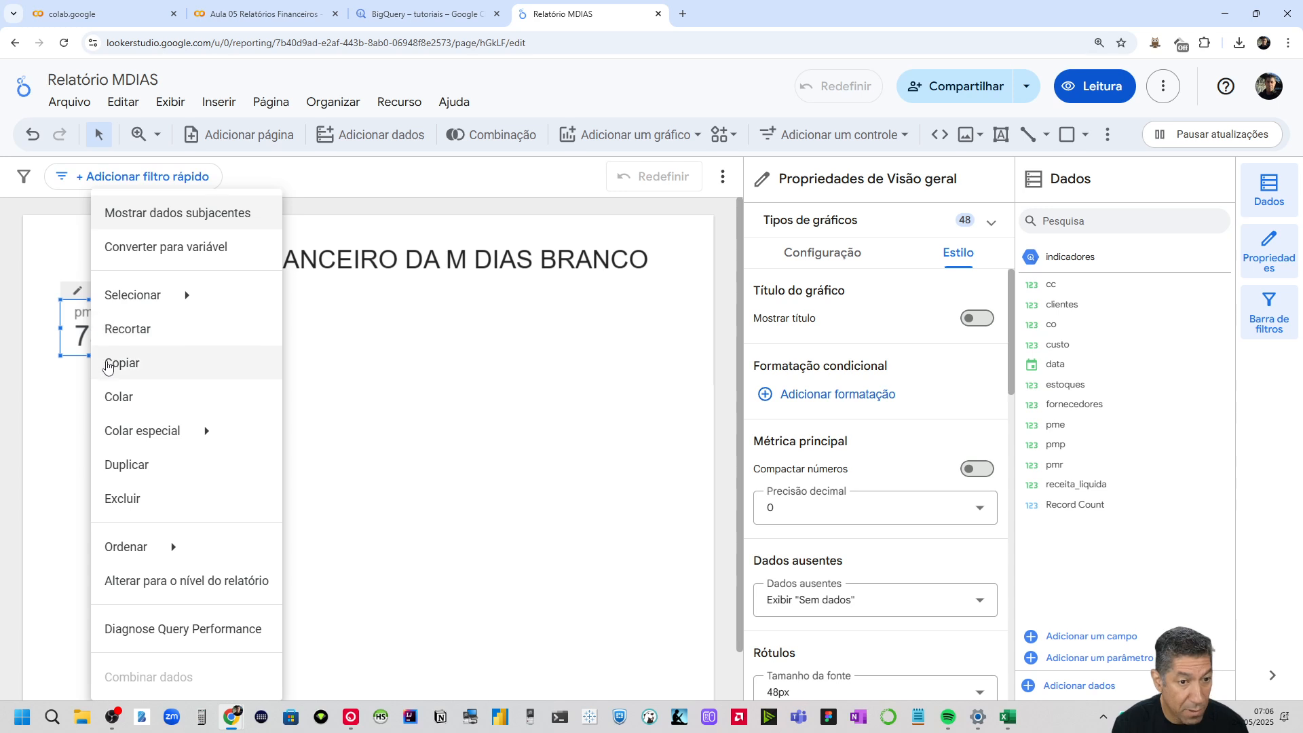
pyautogui.click(107, 366)
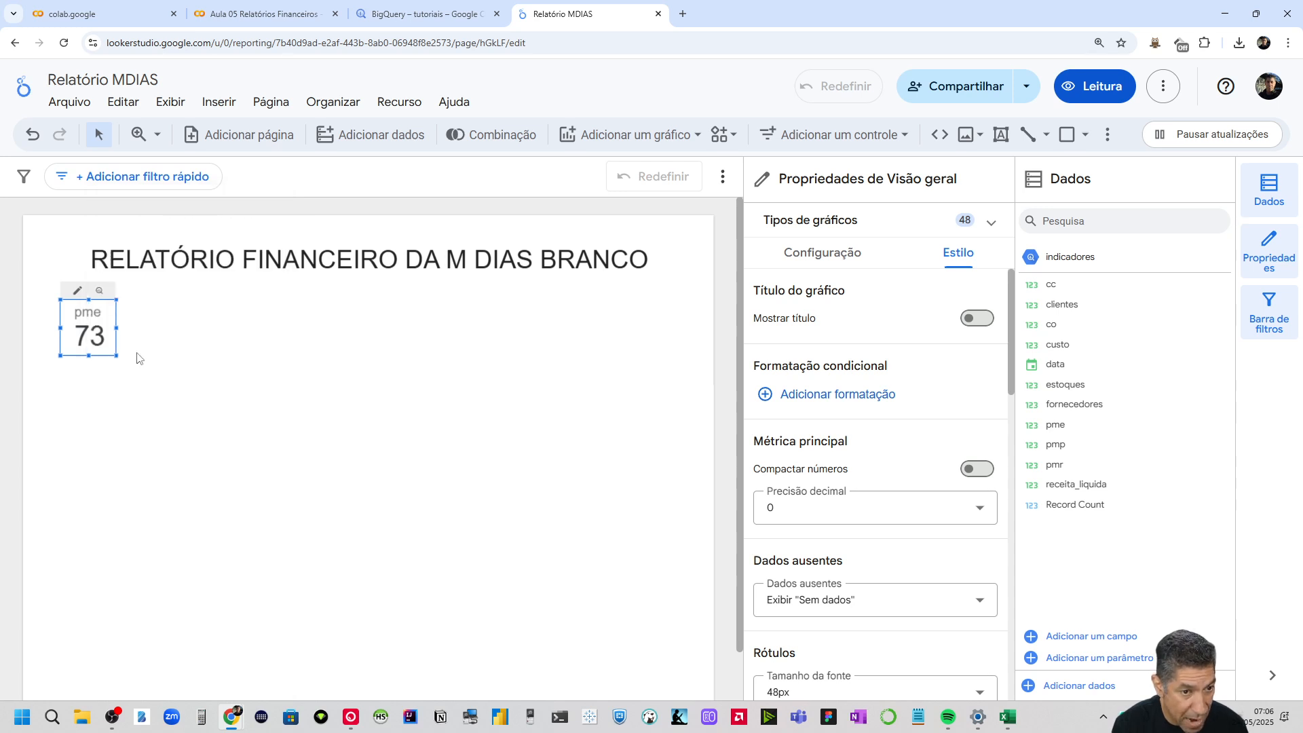
pyautogui.click(182, 347)
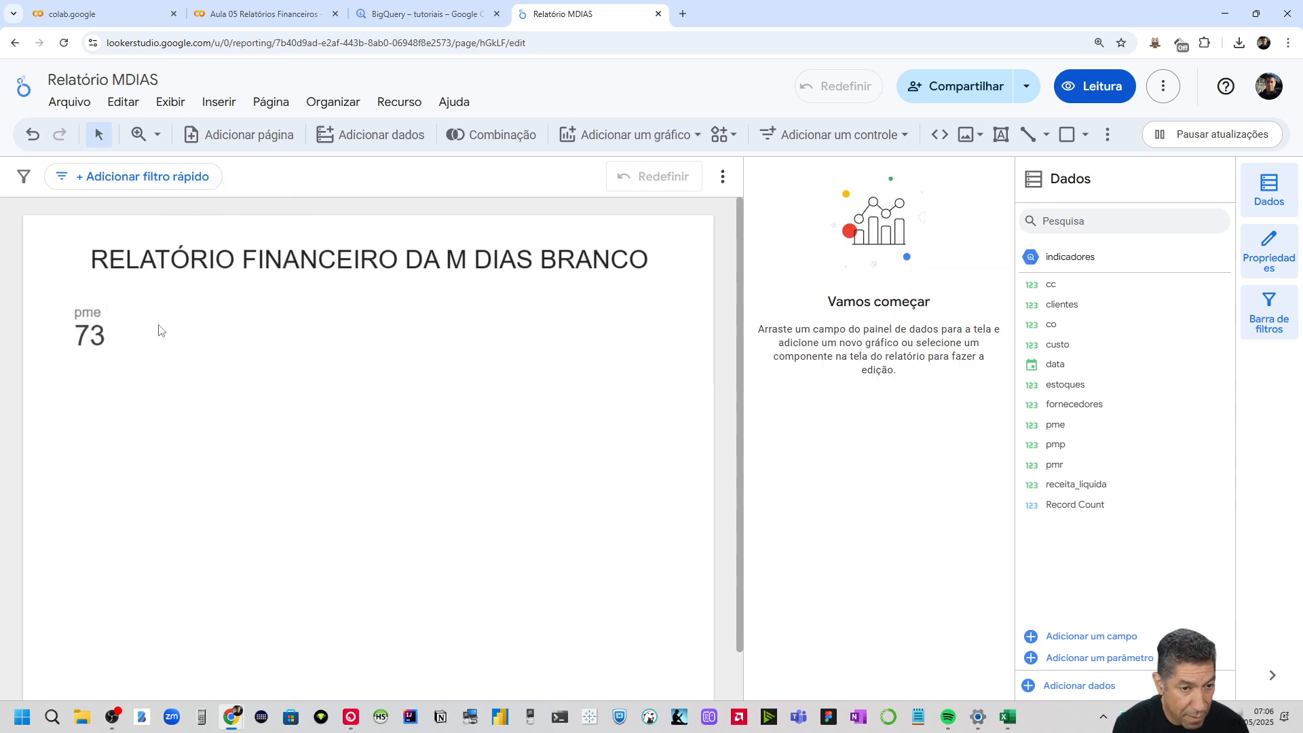
pyautogui.rightClick(159, 330)
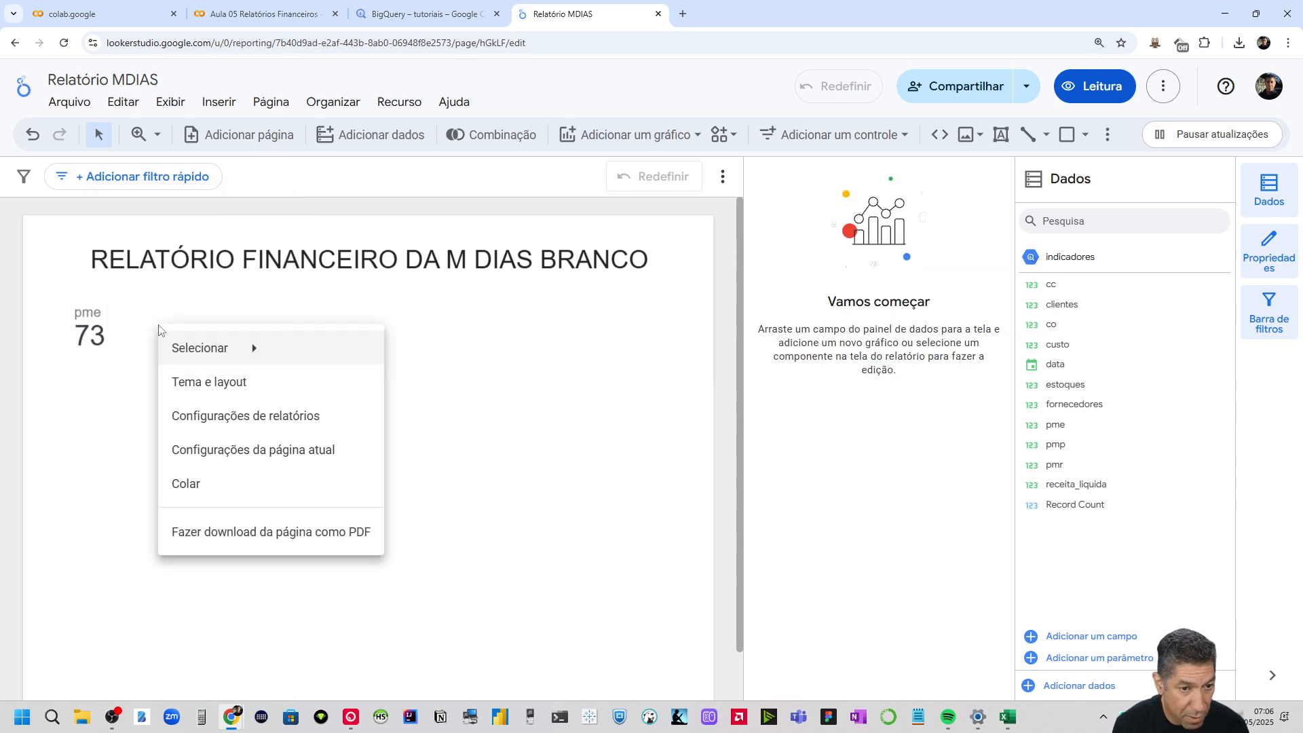
pyautogui.click(208, 489)
pyautogui.moveTo(114, 290); pyautogui.dragTo(190, 279)
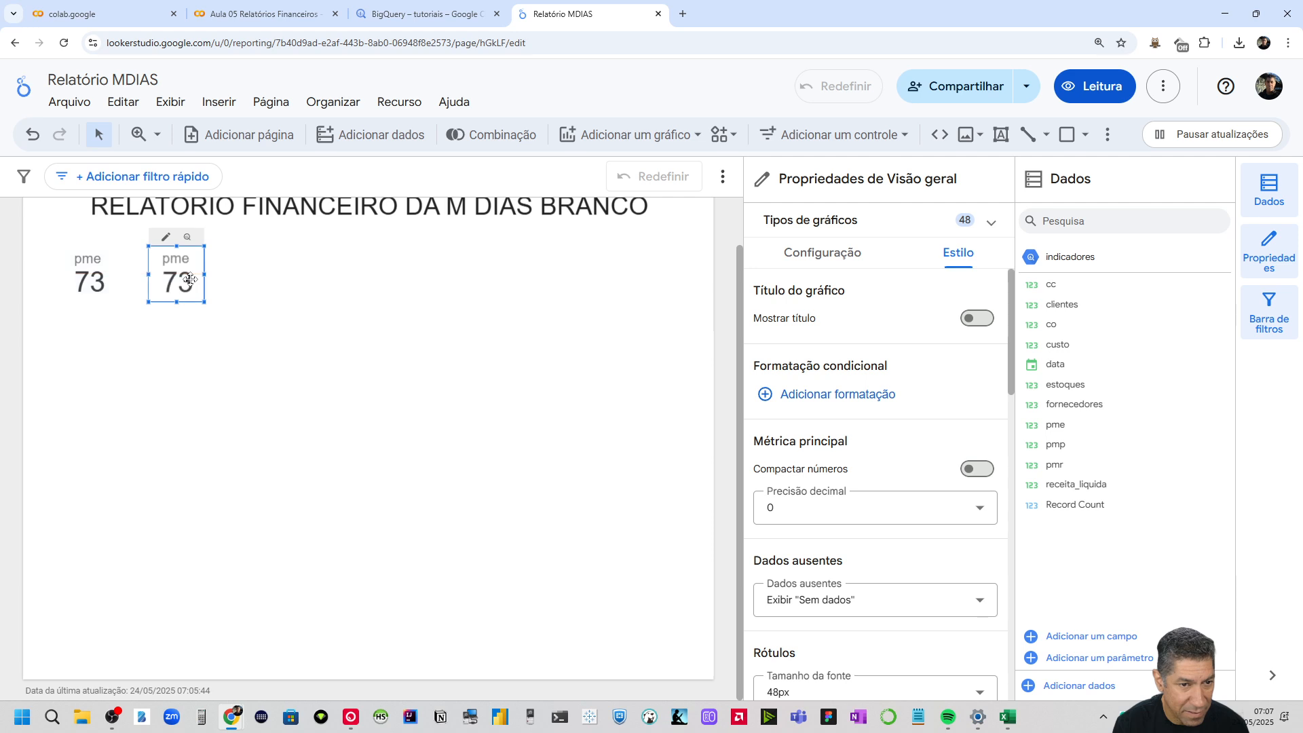
pyautogui.click(282, 397)
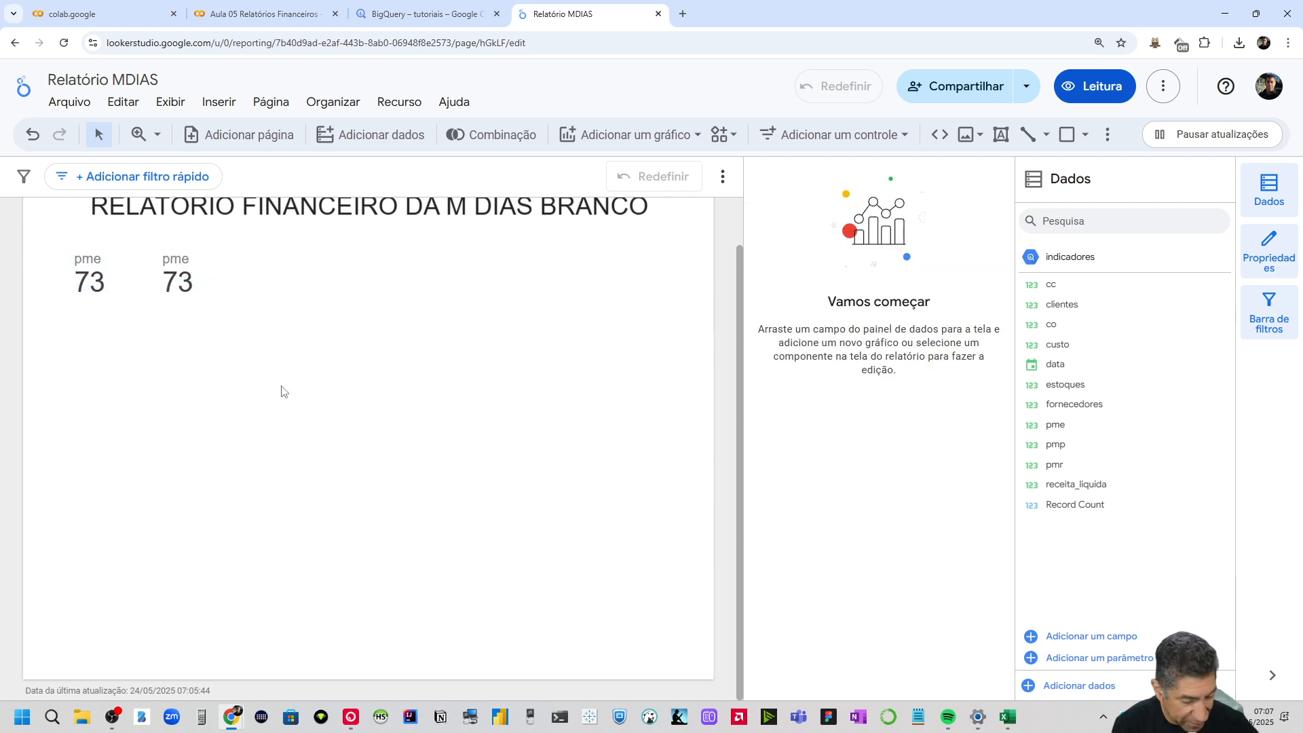
# Paste three more copies of the pme scorecard and line them up at equal spacing to complete a row of five
pyautogui.rightClick(258, 266)
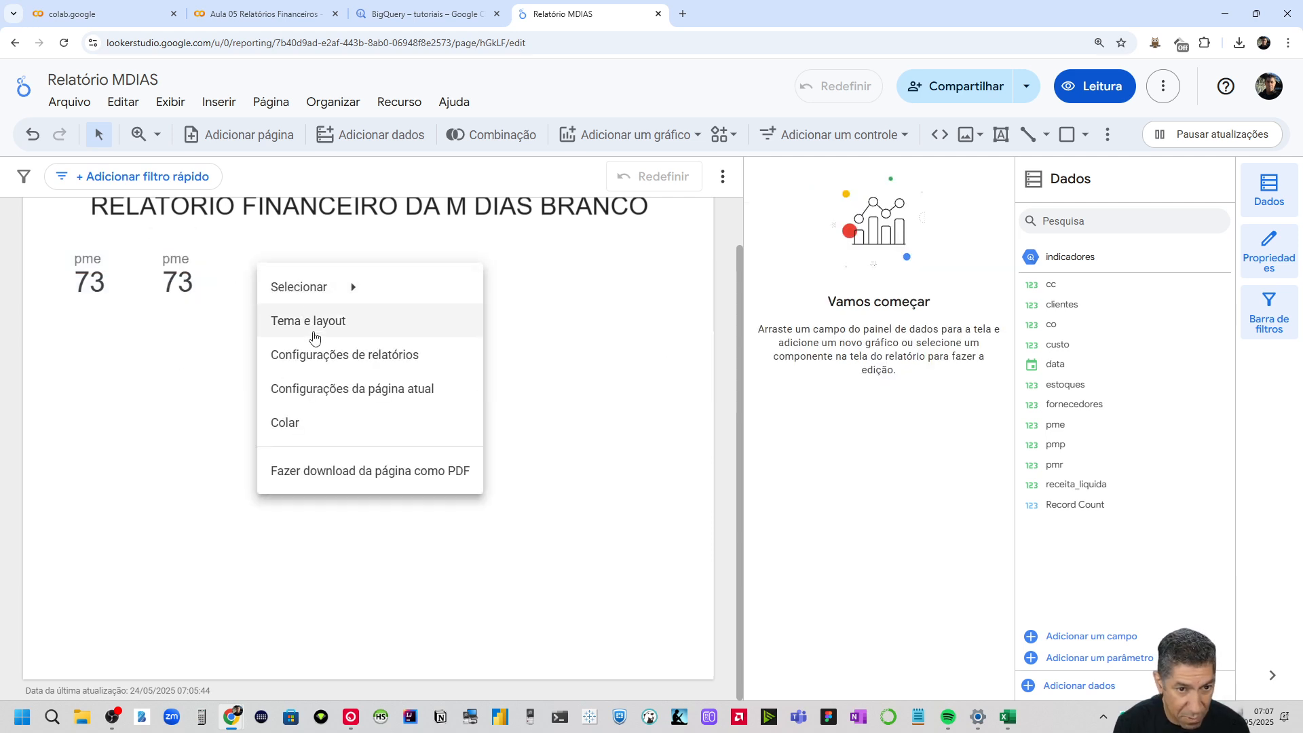
pyautogui.click(300, 422)
pyautogui.moveTo(119, 300); pyautogui.dragTo(269, 277)
pyautogui.click(335, 433)
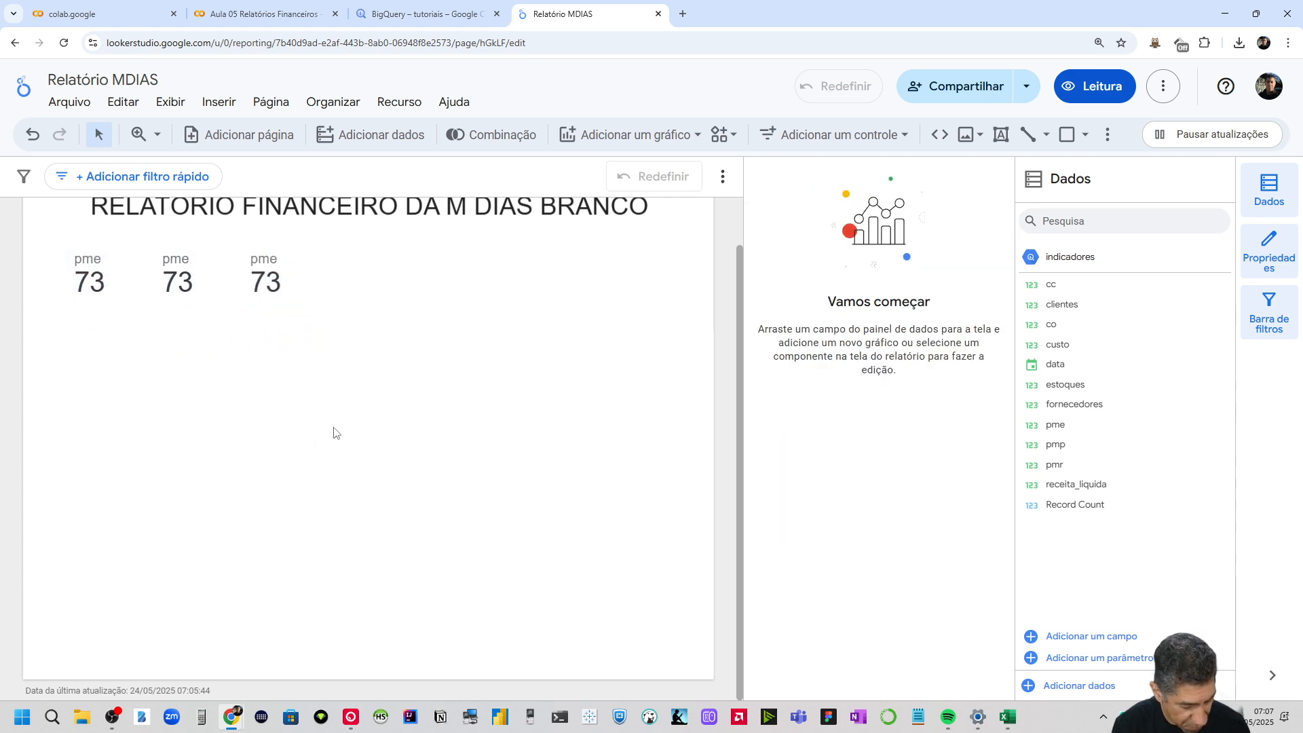
pyautogui.rightClick(364, 291)
pyautogui.click(406, 454)
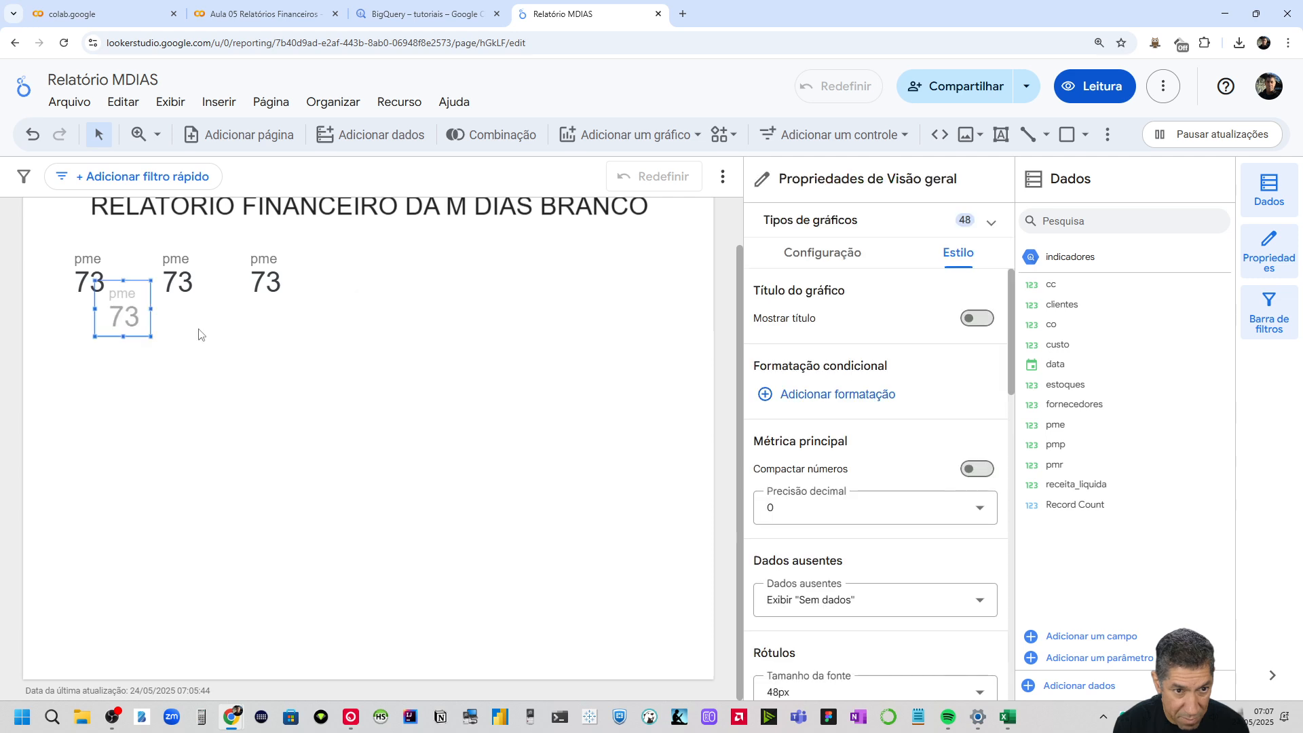
pyautogui.moveTo(124, 311); pyautogui.dragTo(362, 275)
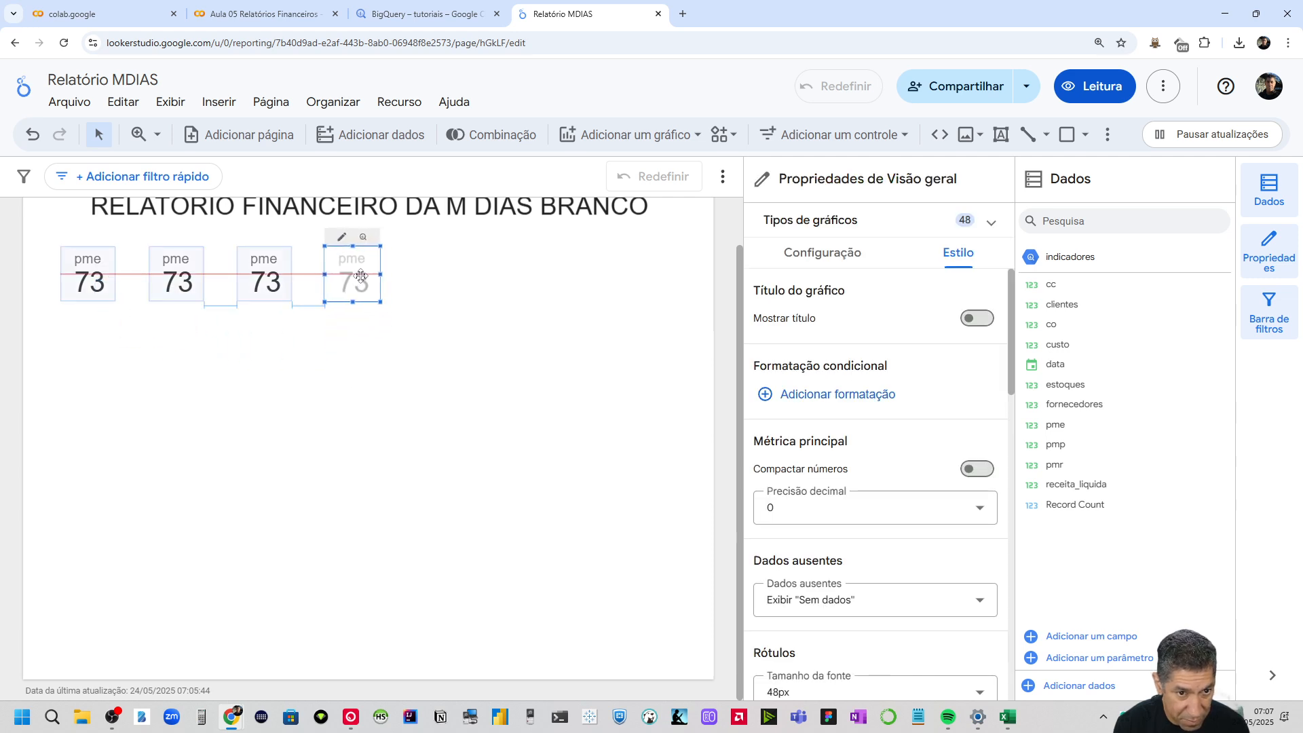
pyautogui.click(407, 431)
pyautogui.rightClick(342, 441)
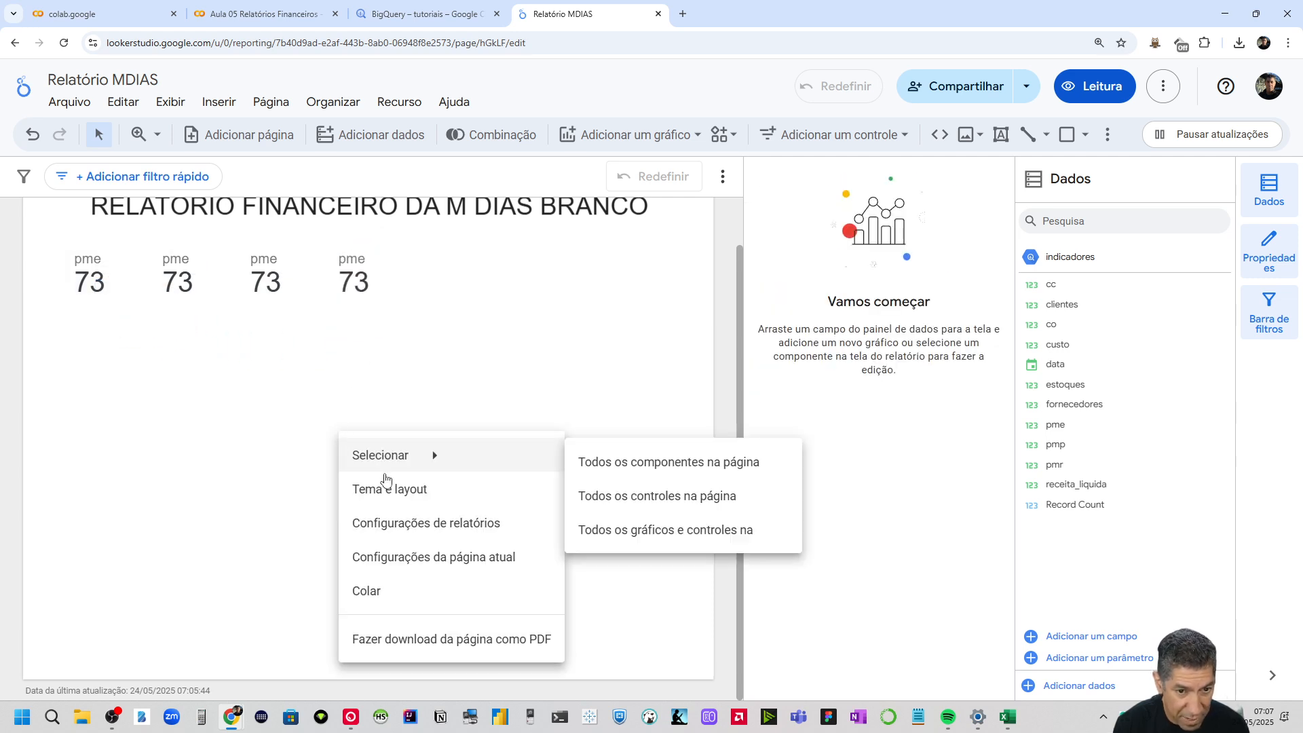
pyautogui.click(400, 597)
pyautogui.moveTo(146, 319); pyautogui.dragTo(456, 277)
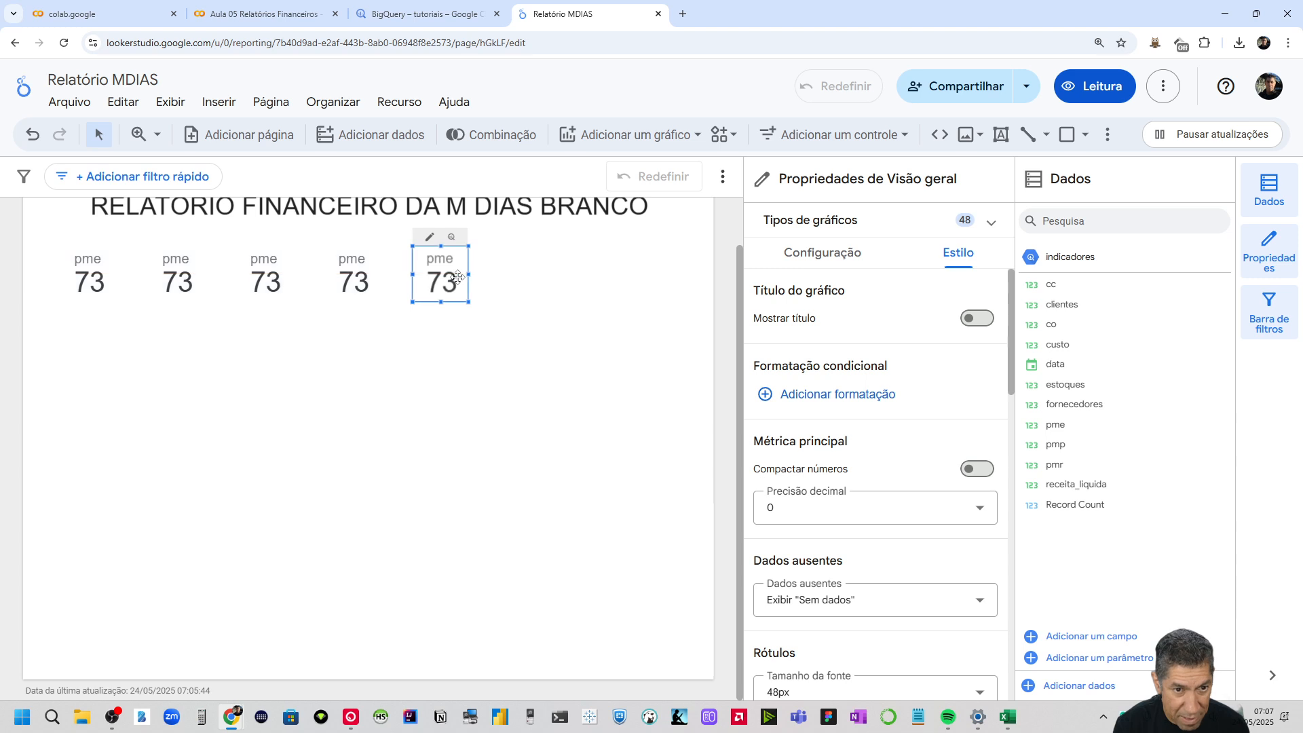
pyautogui.click(467, 395)
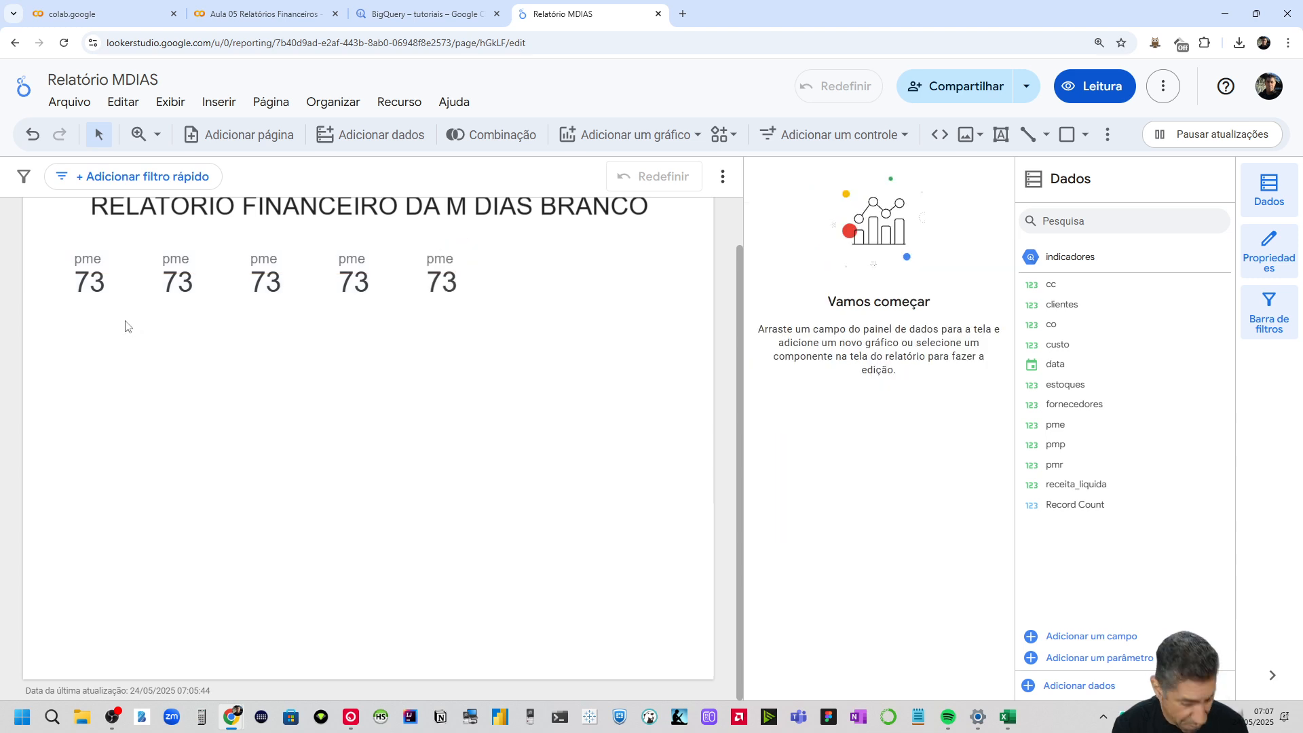
# Select all five pme scorecards and shift them together to the right until the row is roughly centred under the report title
pyautogui.click(92, 283)
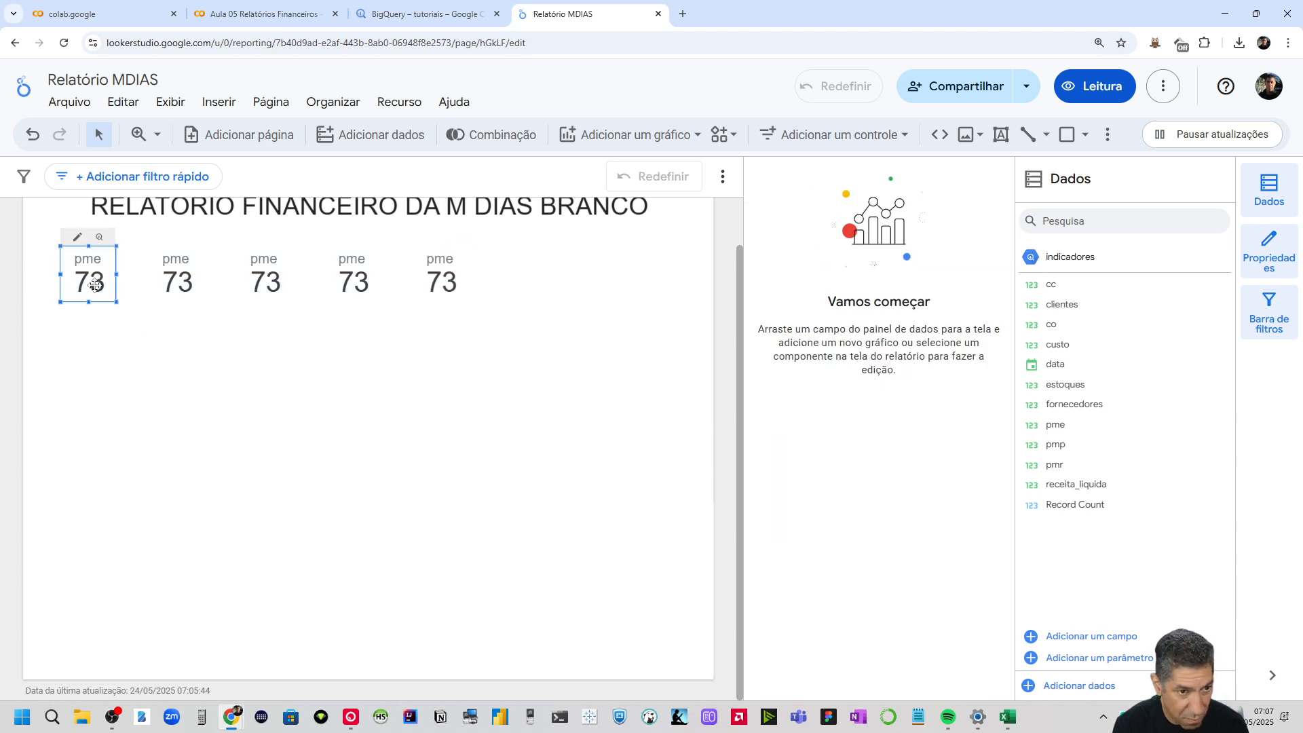
pyautogui.keyDown('shift'); pyautogui.click(169, 285); pyautogui.keyUp('shift')
pyautogui.keyDown('shift'); pyautogui.click(264, 284); pyautogui.keyUp('shift')
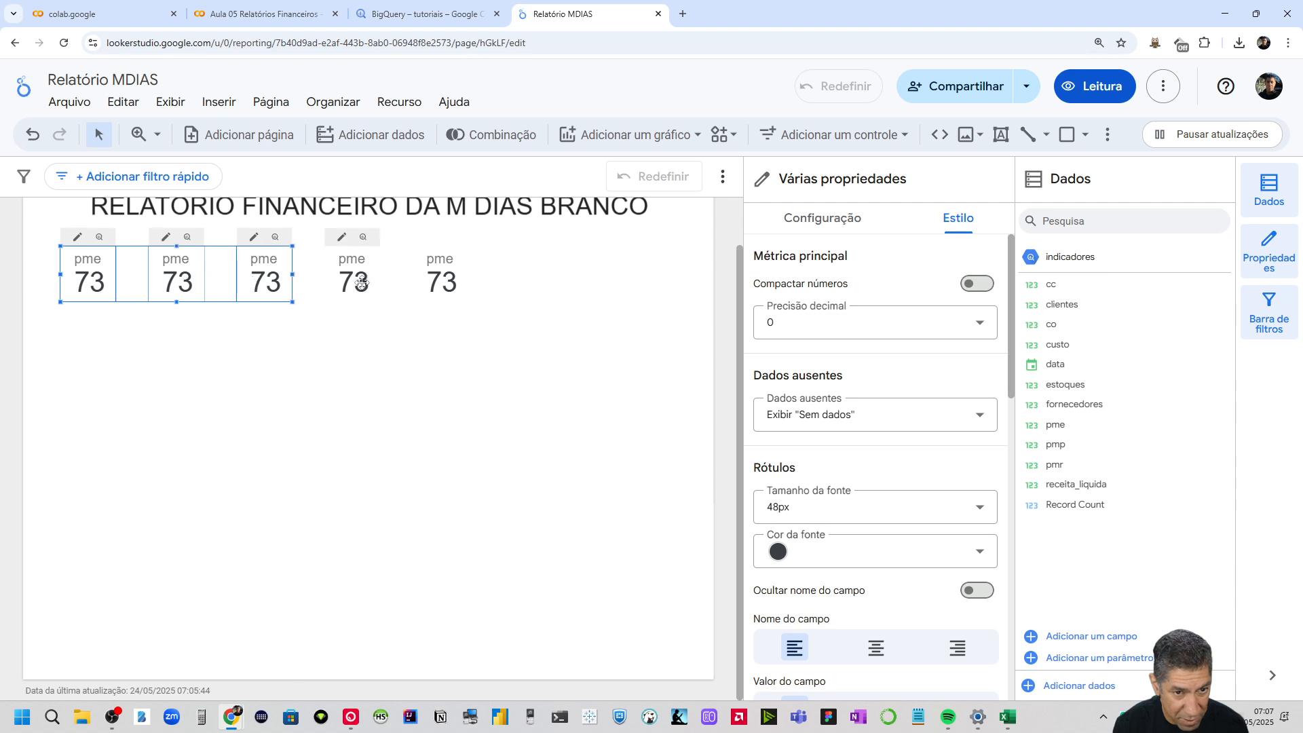
pyautogui.keyDown('shift'); pyautogui.click(361, 284); pyautogui.keyUp('shift')
pyautogui.keyDown('shift'); pyautogui.click(441, 281); pyautogui.keyUp('shift')
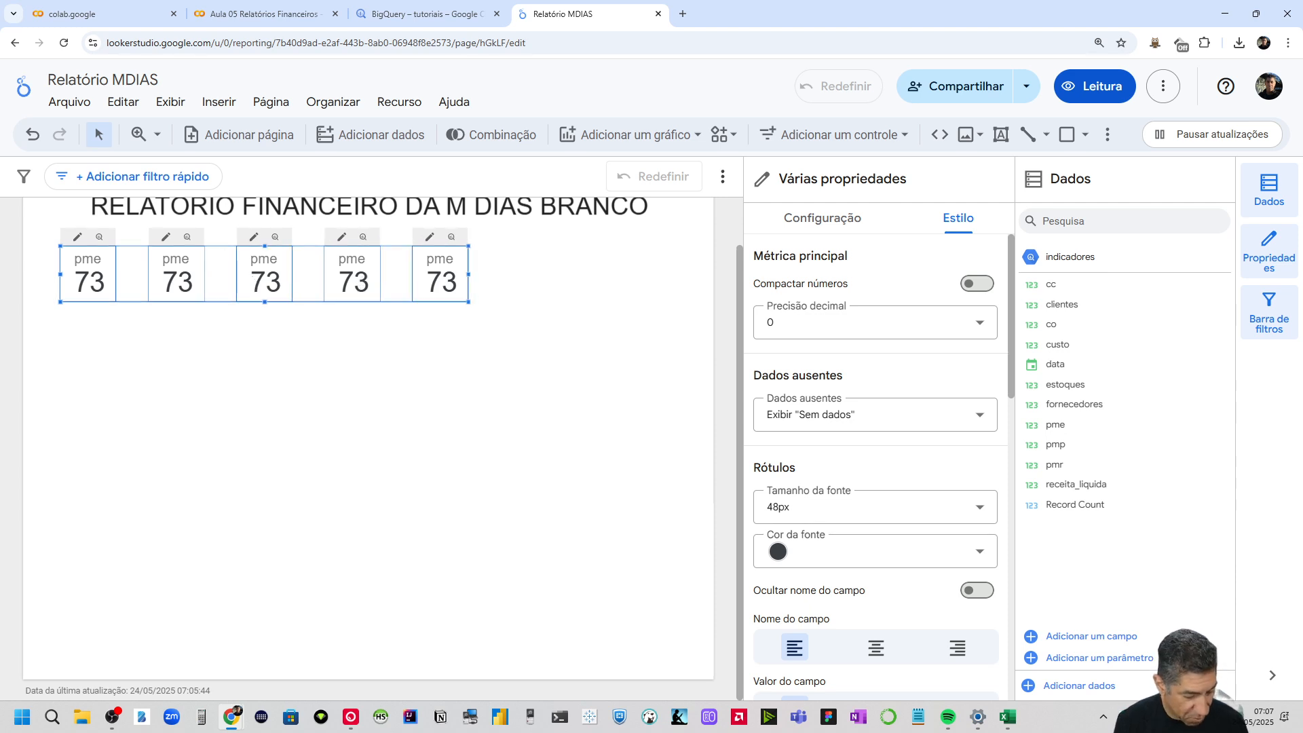
pyautogui.press('Right')
pyautogui.press('Right')
pyautogui.press('Right')
pyautogui.press('Right')
pyautogui.press('Right')
pyautogui.press('Right')
pyautogui.press('Right')
pyautogui.press('Right')
pyautogui.press('Right')
pyautogui.press('Right')
pyautogui.press('Right')
pyautogui.press('Right')
pyautogui.press('Right')
pyautogui.press('Right')
pyautogui.press('Right')
pyautogui.press('Right')
pyautogui.press('Right')
pyautogui.press('Right')
pyautogui.press('Right')
pyautogui.press('Right')
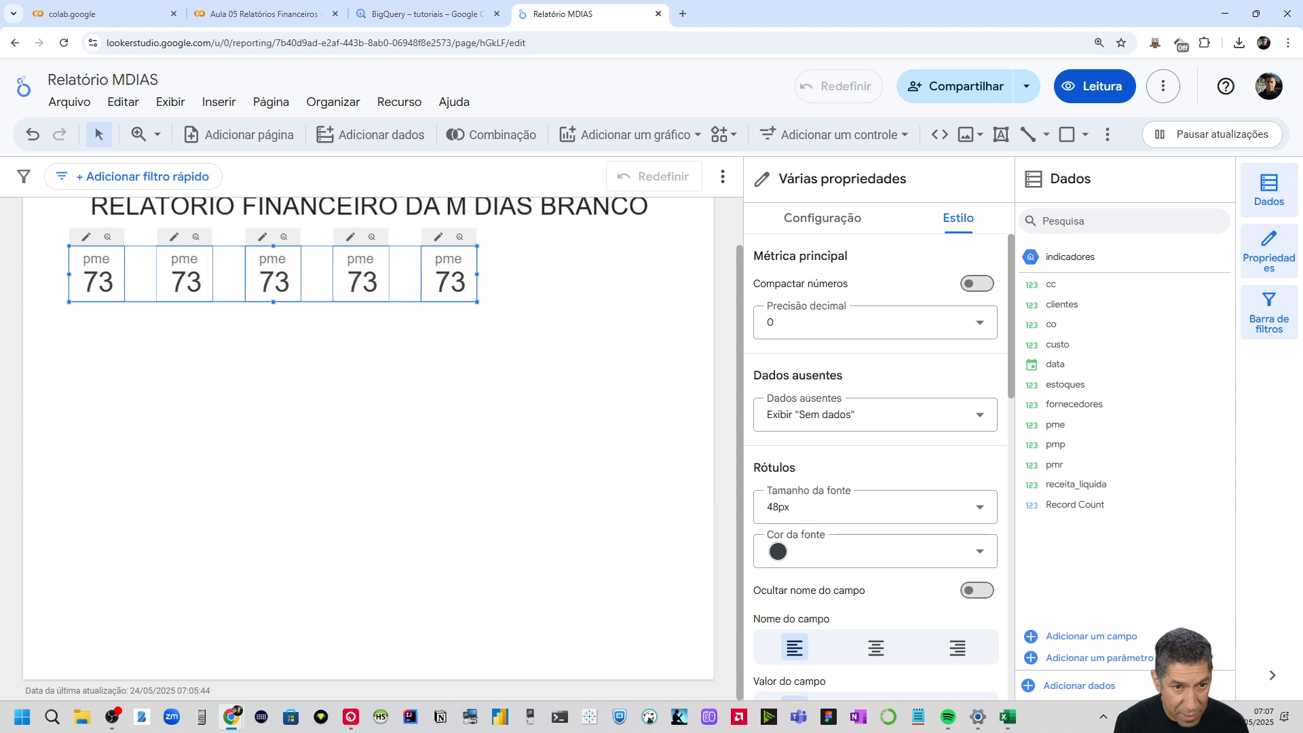
pyautogui.press('Right')
pyautogui.press('Right')
pyautogui.press('Right')
pyautogui.press('Right')
pyautogui.press('Right')
pyautogui.press('Right')
pyautogui.press('Right')
pyautogui.press('Right')
pyautogui.press('Right')
pyautogui.press('Right')
pyautogui.press('Right')
pyautogui.press('Right')
pyautogui.press('Right')
pyautogui.press('Right')
pyautogui.press('Right')
pyautogui.press('Right')
pyautogui.press('Right')
pyautogui.press('Right')
pyautogui.press('Right')
pyautogui.press('Right')
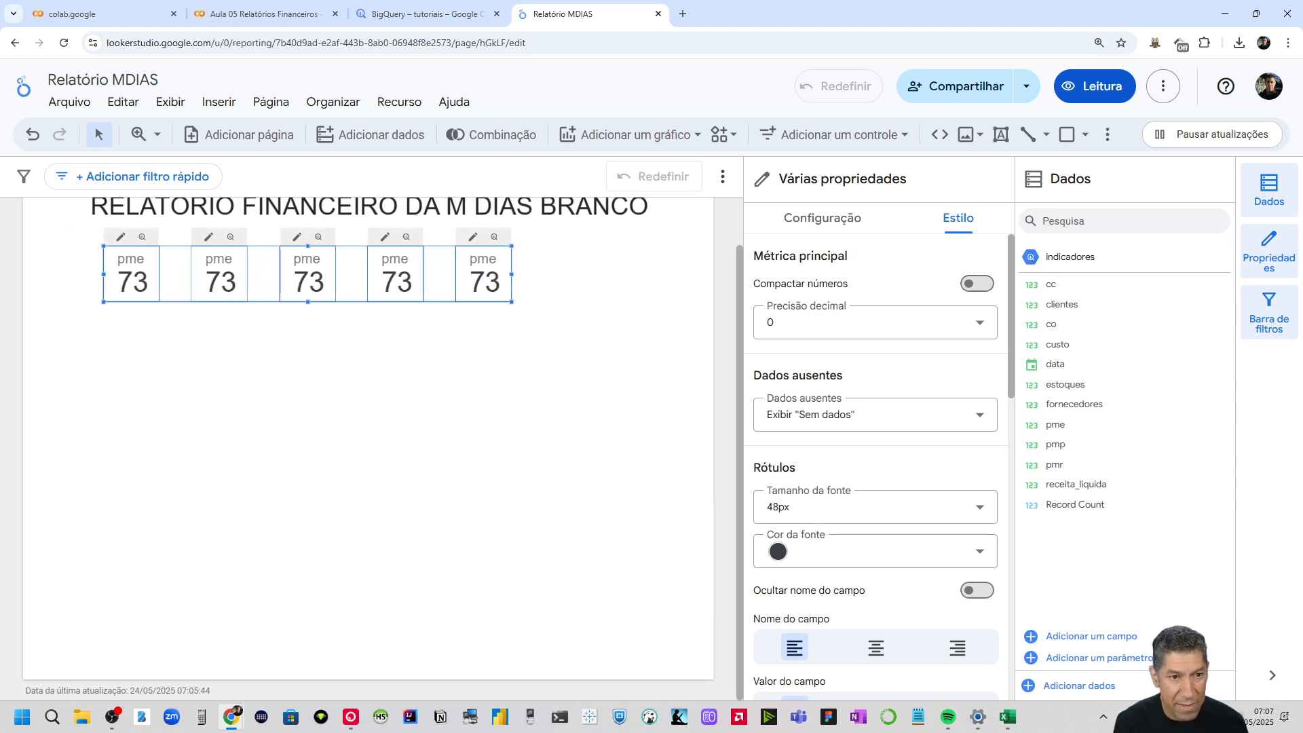
pyautogui.press('Right')
pyautogui.press('Right')
pyautogui.press('Right')
pyautogui.press('Right')
pyautogui.press('Right')
pyautogui.press('Right')
pyautogui.press('Right')
pyautogui.press('Right')
pyautogui.press('Right')
pyautogui.press('Right')
pyautogui.press('Right')
pyautogui.press('Right')
pyautogui.press('Right')
pyautogui.press('Right')
pyautogui.press('Right')
pyautogui.press('Right')
pyautogui.press('Right')
pyautogui.press('Right')
pyautogui.press('Right')
pyautogui.press('Right')
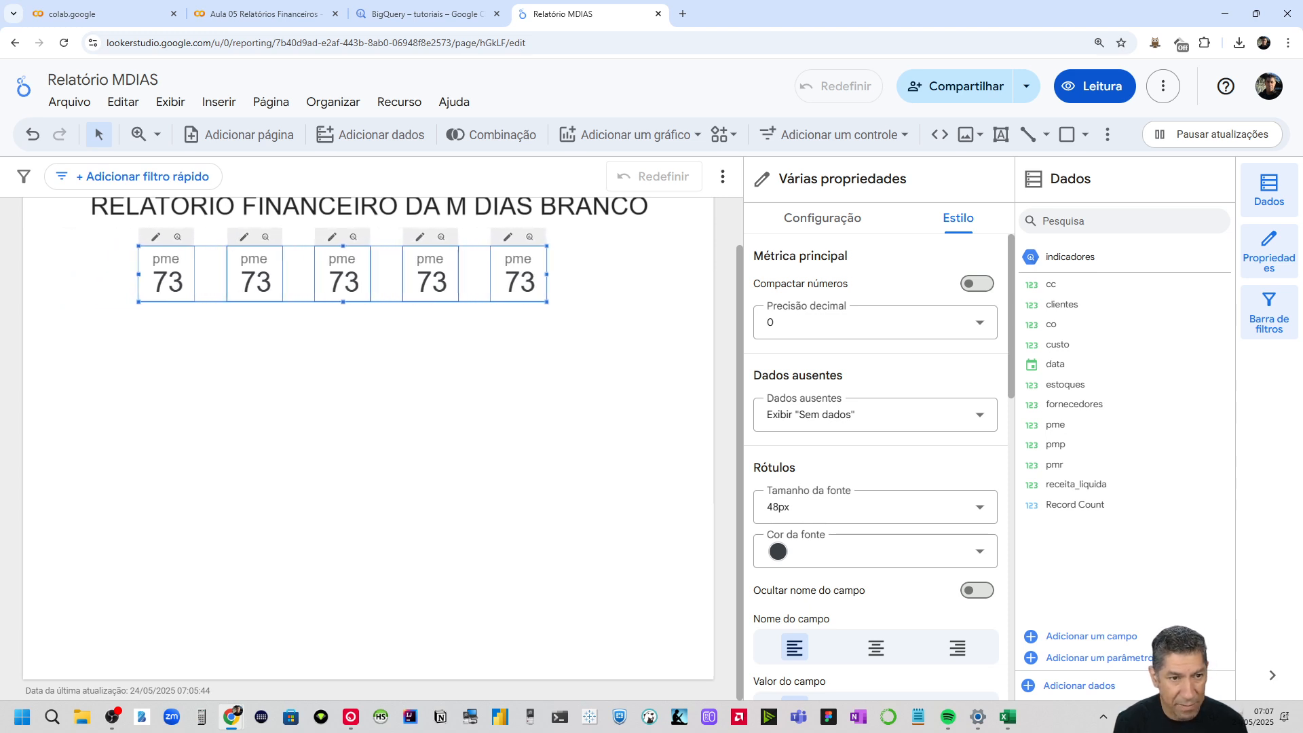
pyautogui.press('Right')
pyautogui.press('Right')
pyautogui.press('Right')
pyautogui.press('Right')
pyautogui.press('Right')
pyautogui.press('Right')
pyautogui.press('Right')
pyautogui.press('Right')
pyautogui.press('Right')
pyautogui.press('Right')
pyautogui.press('Right')
pyautogui.press('Right')
pyautogui.press('Right')
pyautogui.press('Right')
pyautogui.press('Right')
pyautogui.press('Right')
pyautogui.press('Right')
pyautogui.press('Right')
pyautogui.press('Right')
pyautogui.press('Right')
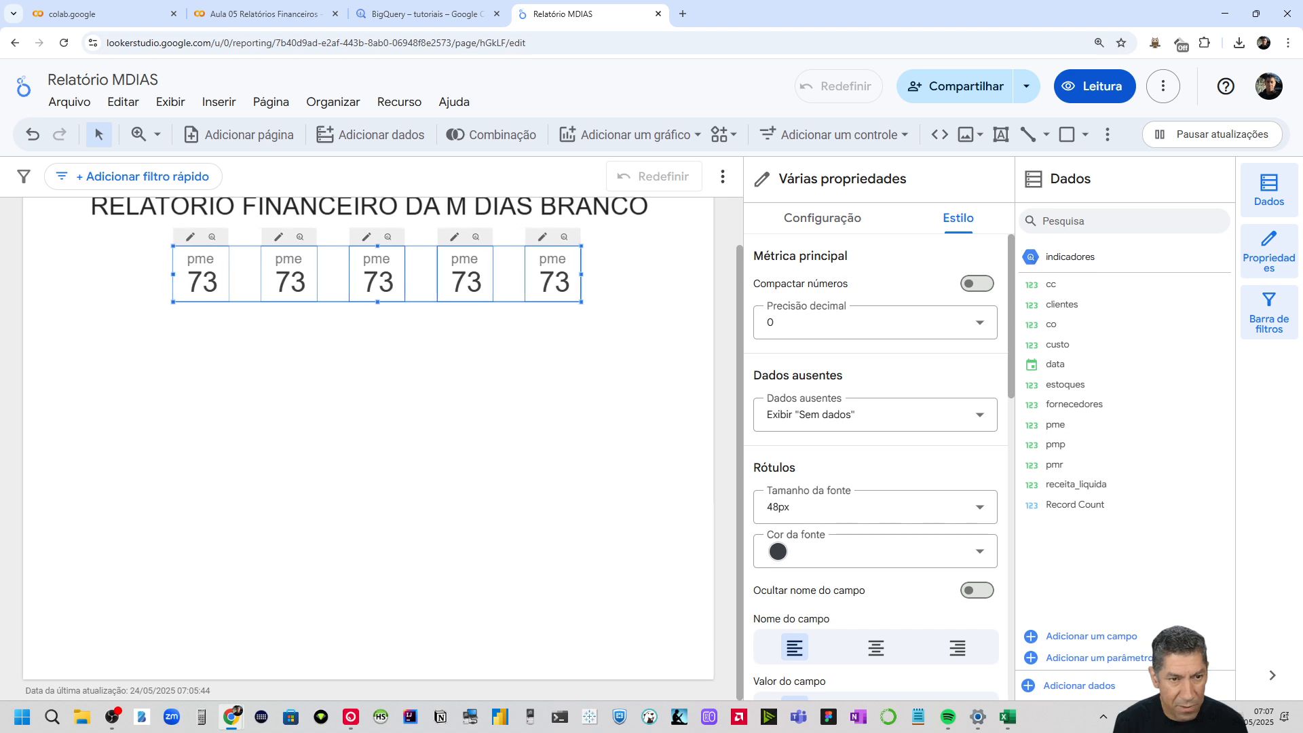
pyautogui.click(459, 383)
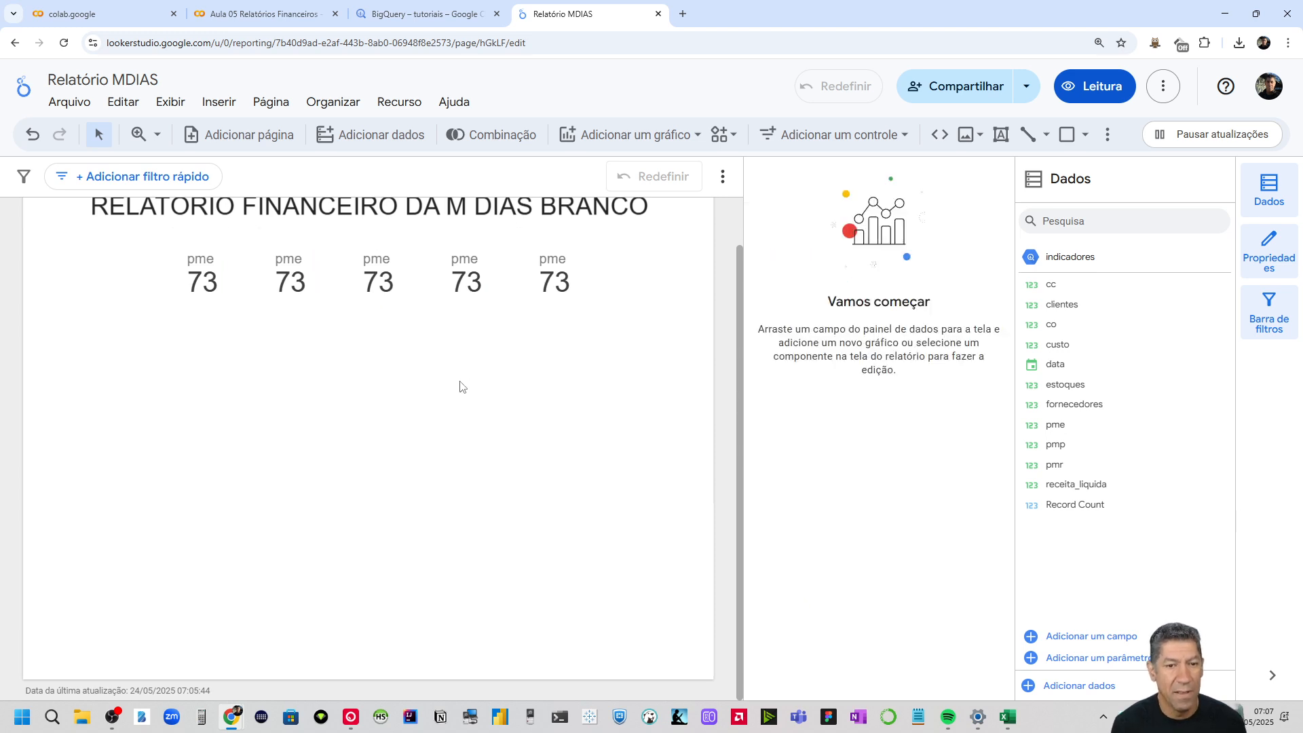
# Change the second scorecard's main metric to pmr and set its aggregation to Médio
pyautogui.scroll(1, 302, 409)
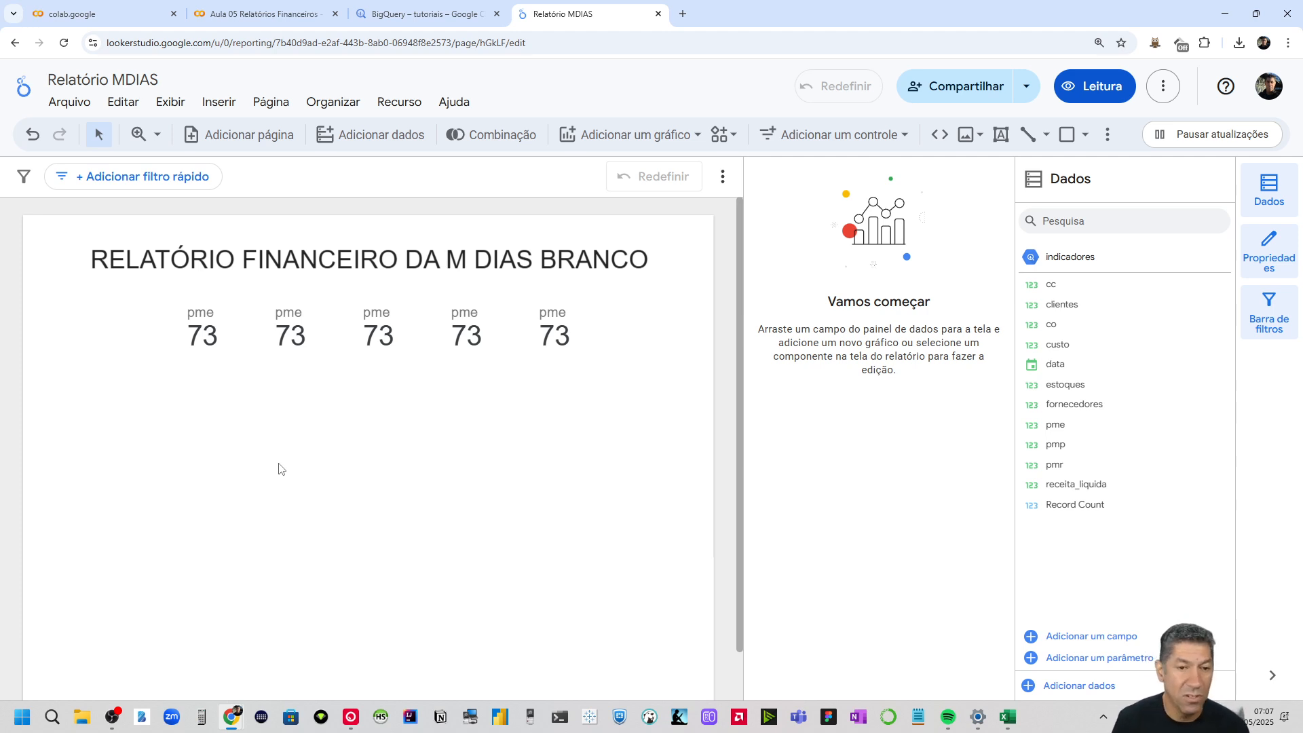
pyautogui.click(290, 332)
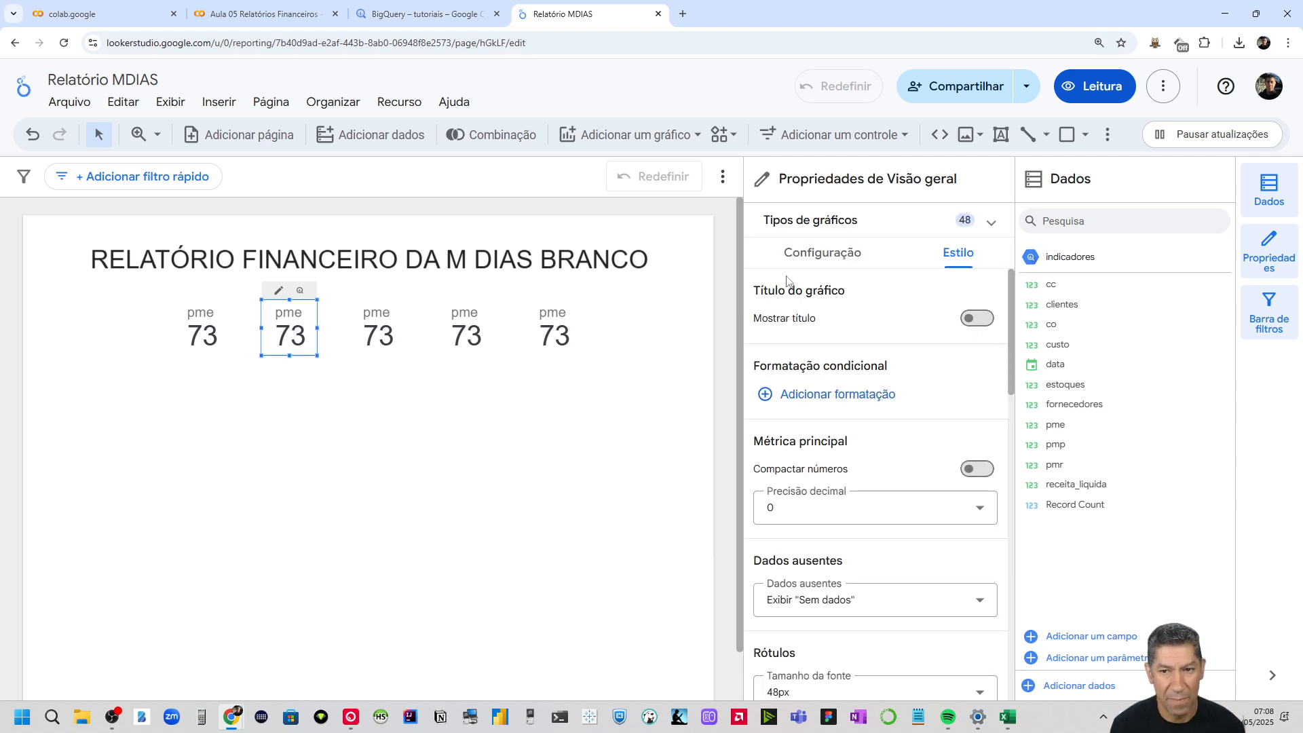
pyautogui.click(826, 255)
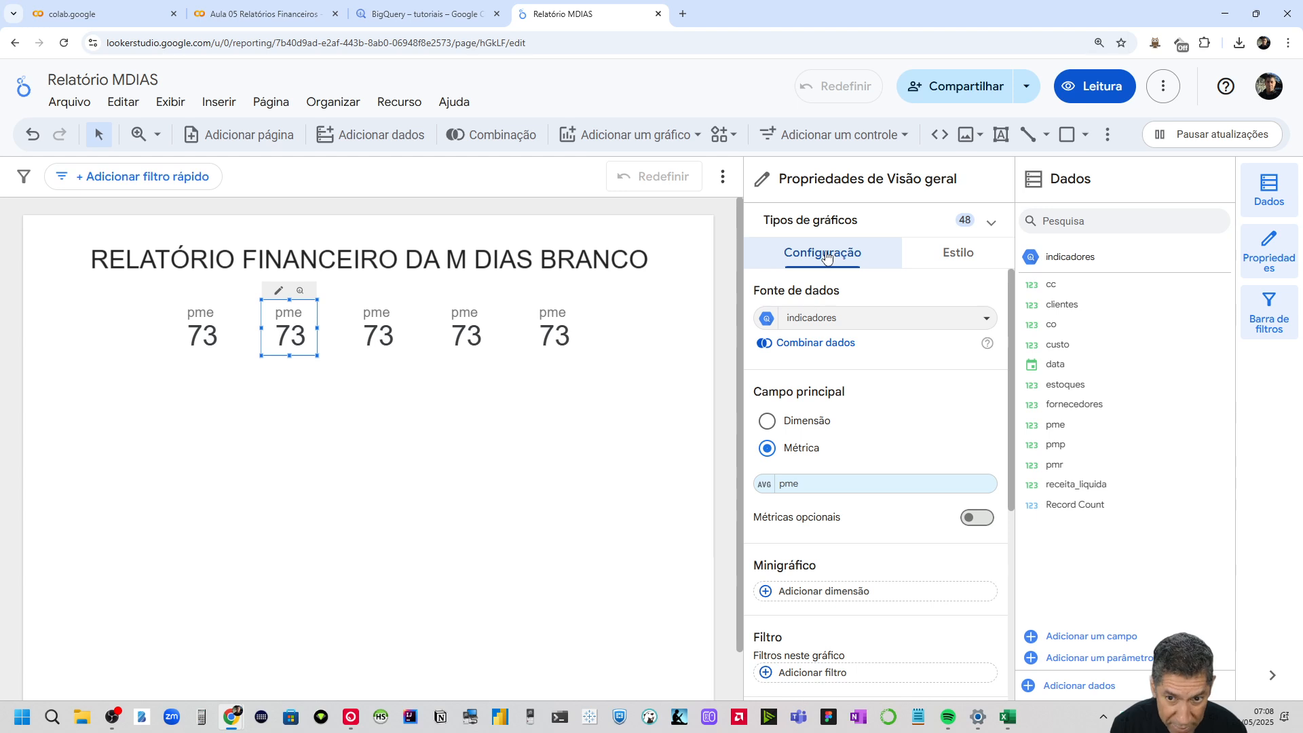
pyautogui.click(802, 486)
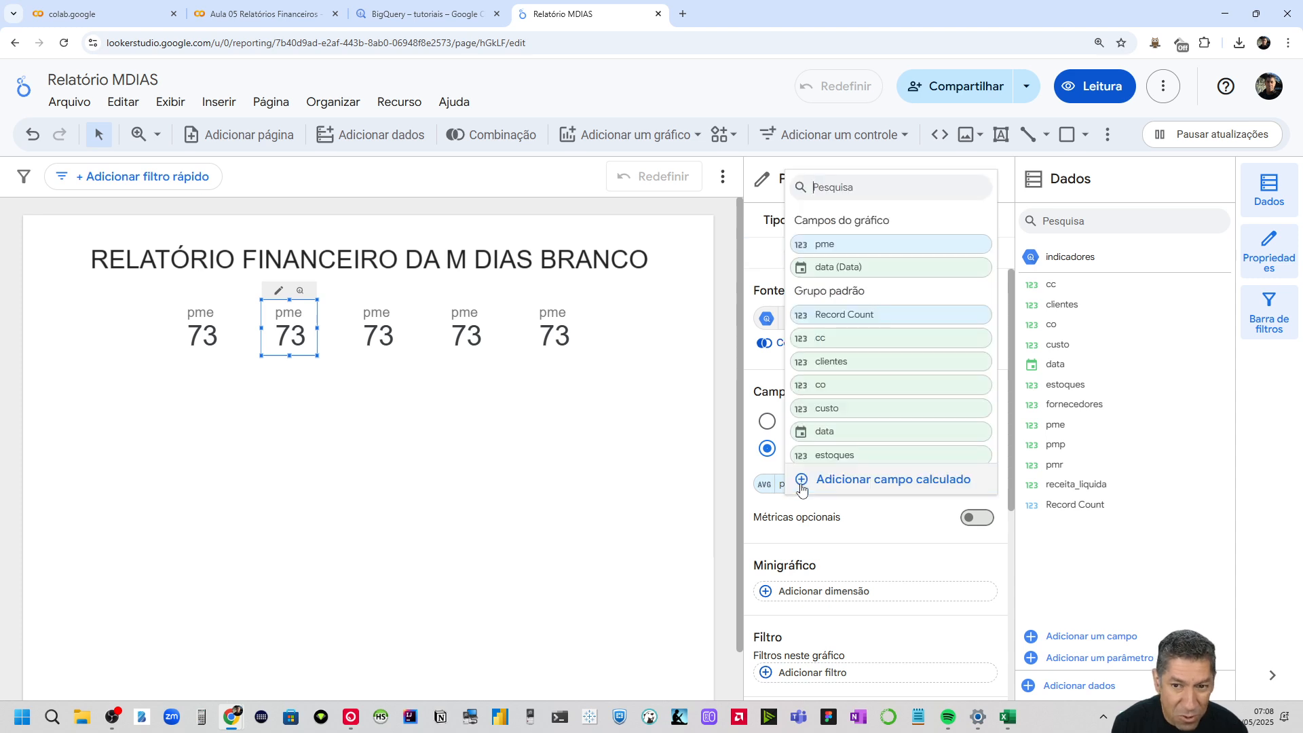
pyautogui.scroll(-2, 844, 390)
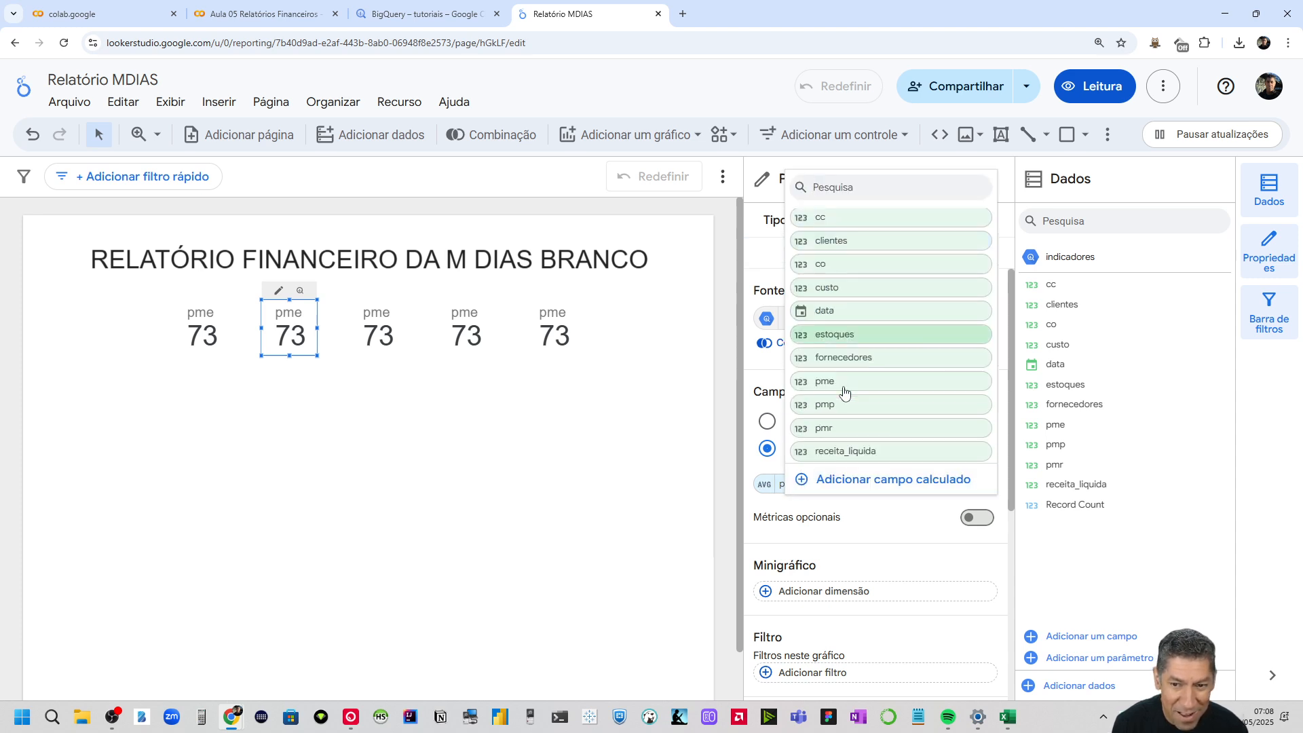
pyautogui.click(825, 431)
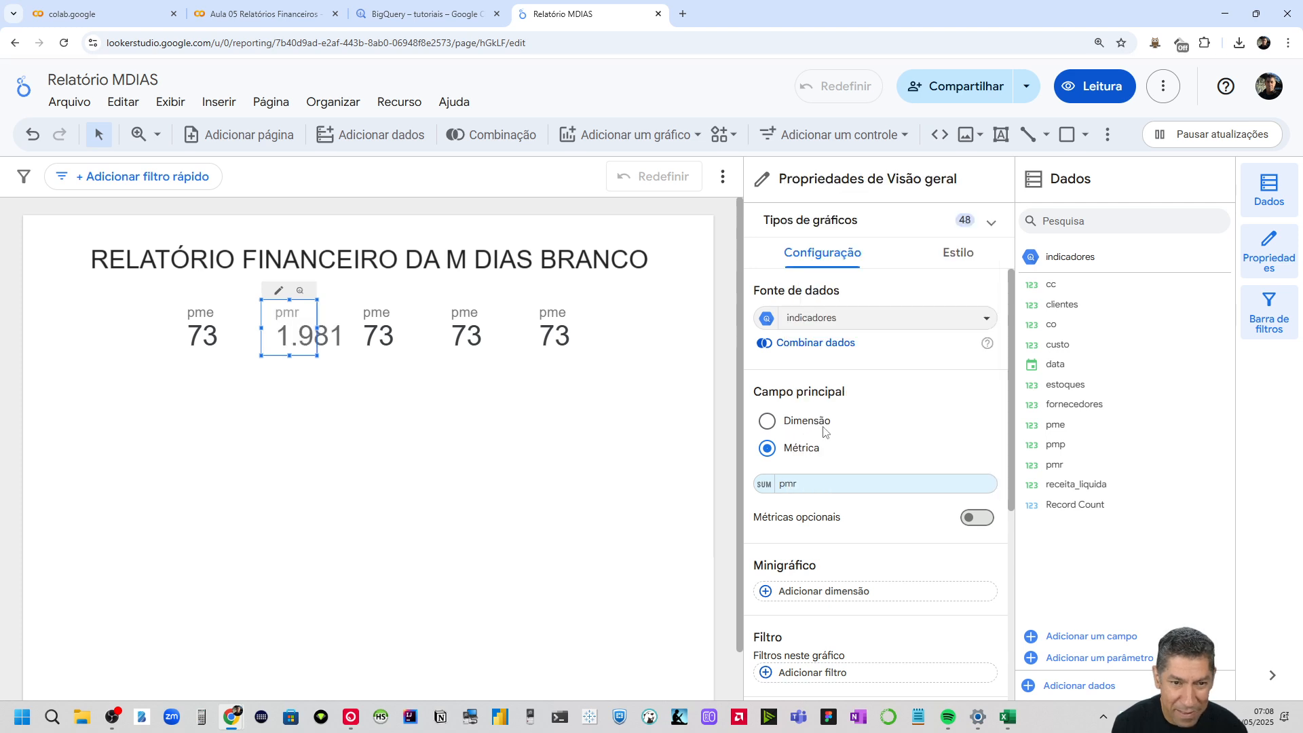
pyautogui.click(765, 487)
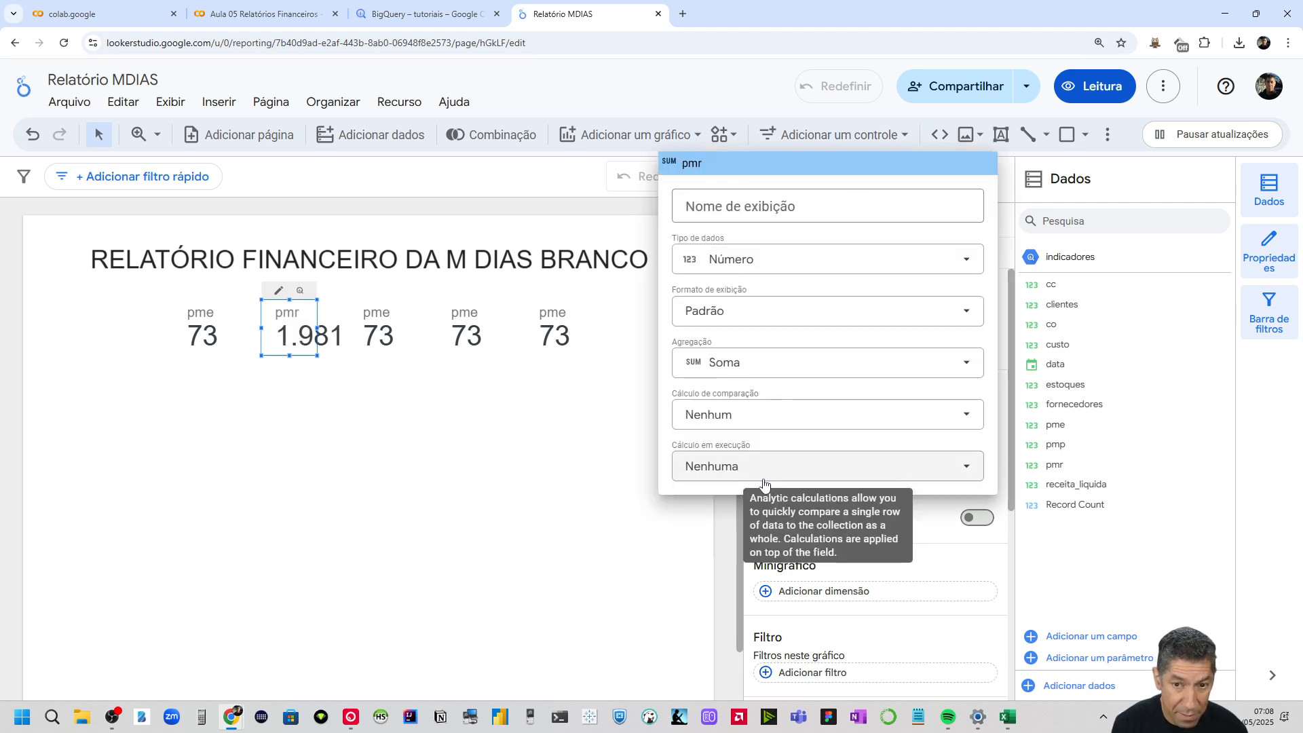
pyautogui.click(723, 367)
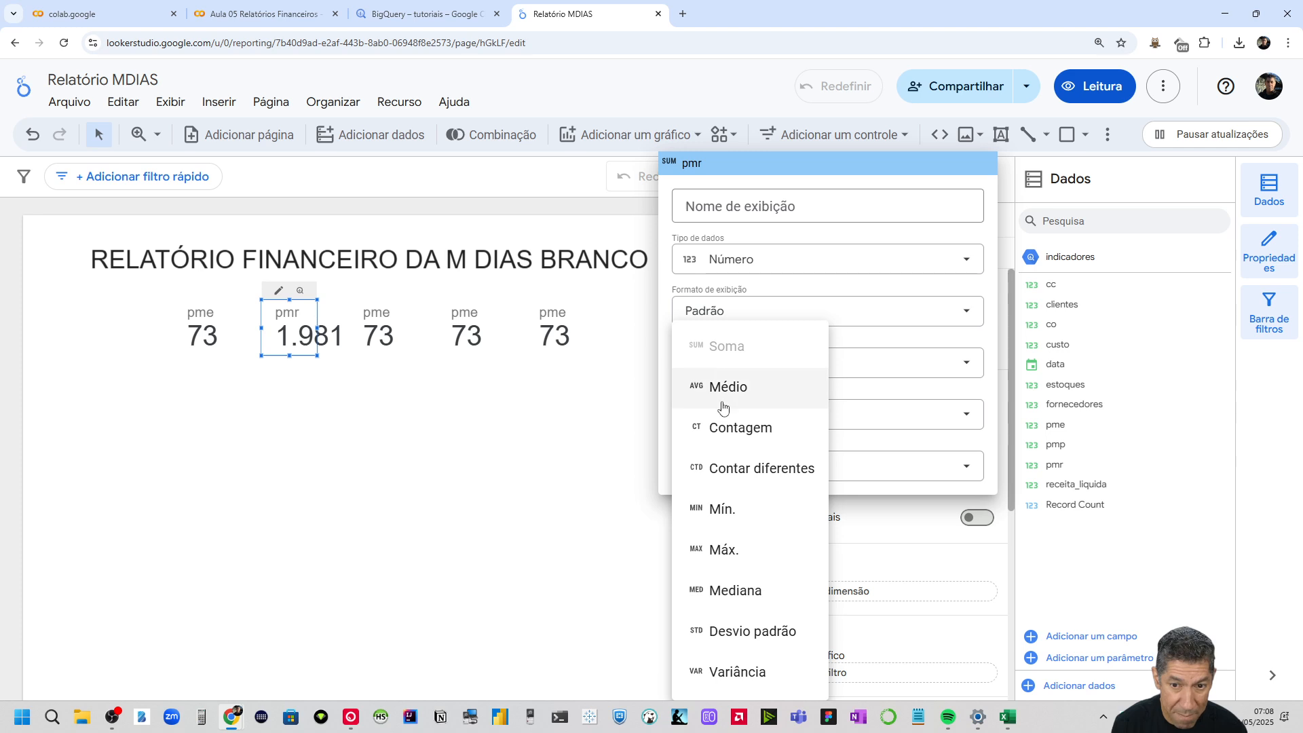
pyautogui.click(724, 397)
pyautogui.click(611, 558)
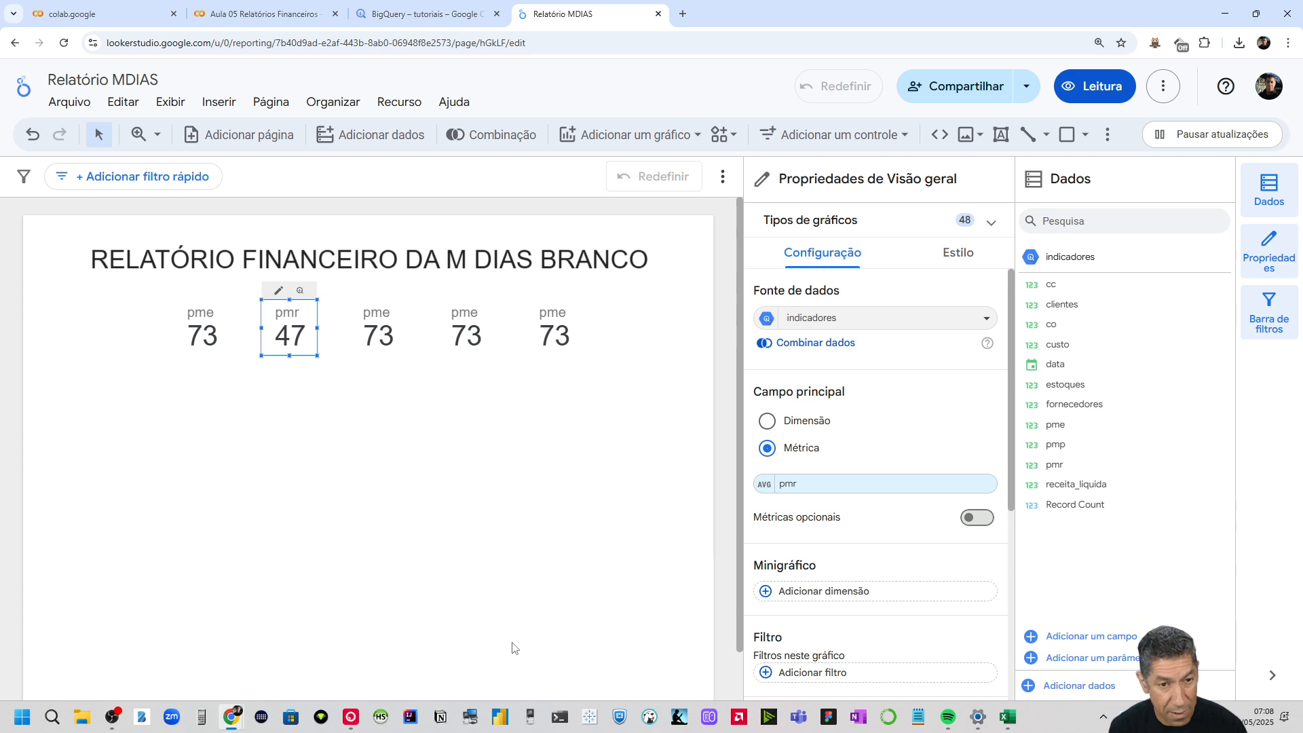
# Change the third scorecard's main metric to pmp and set its aggregation to Médio
pyautogui.click(379, 325)
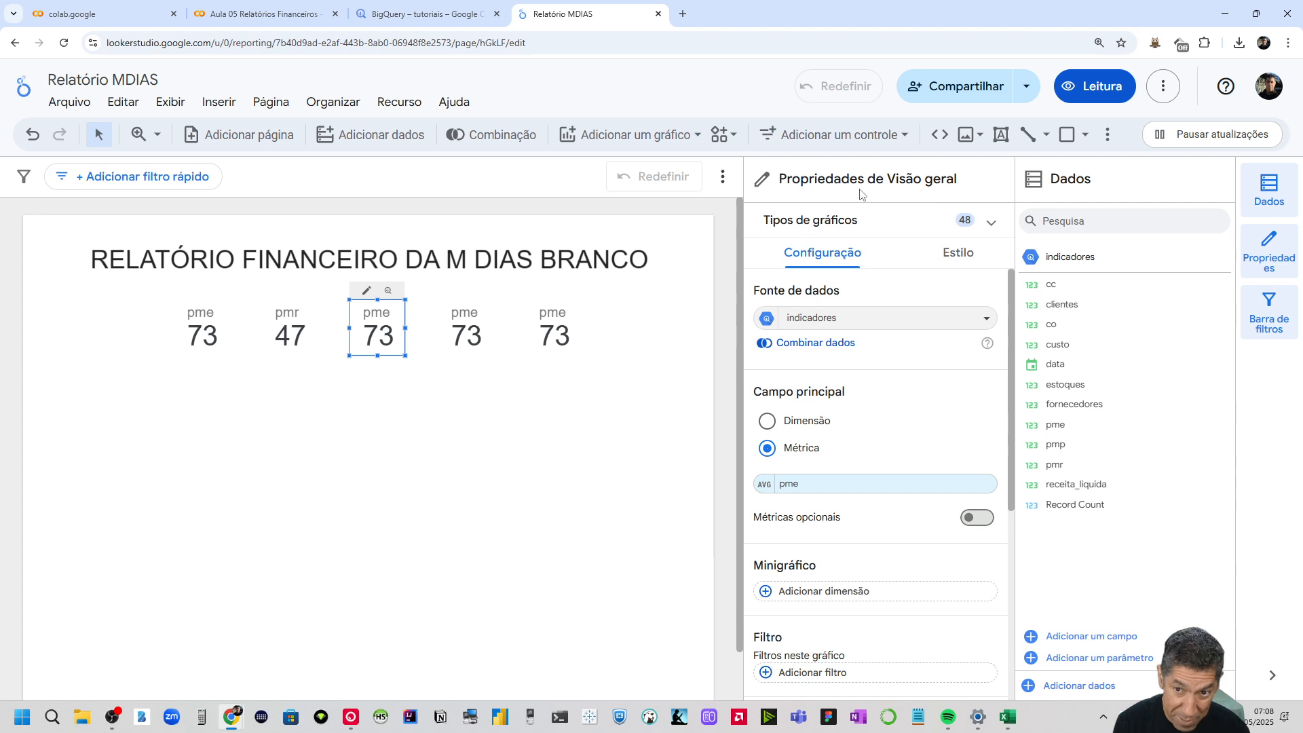
pyautogui.click(808, 484)
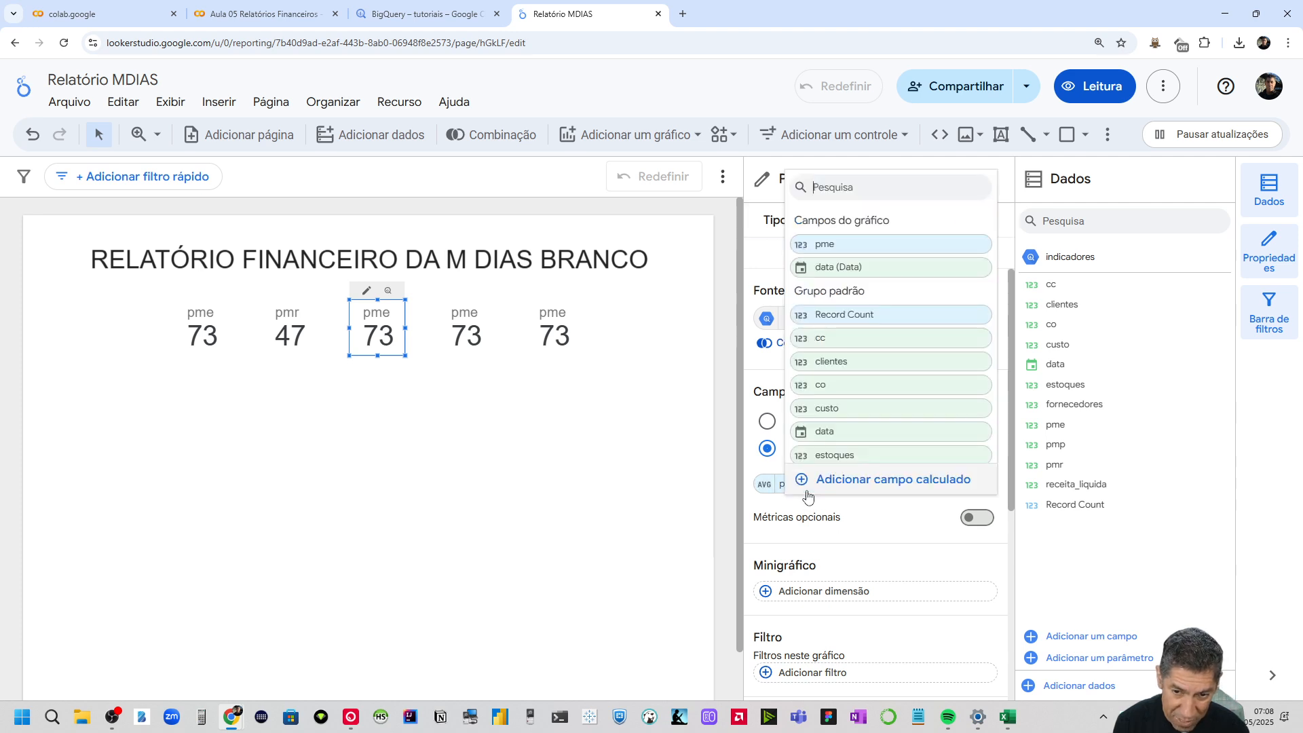
pyautogui.scroll(-2, 842, 421)
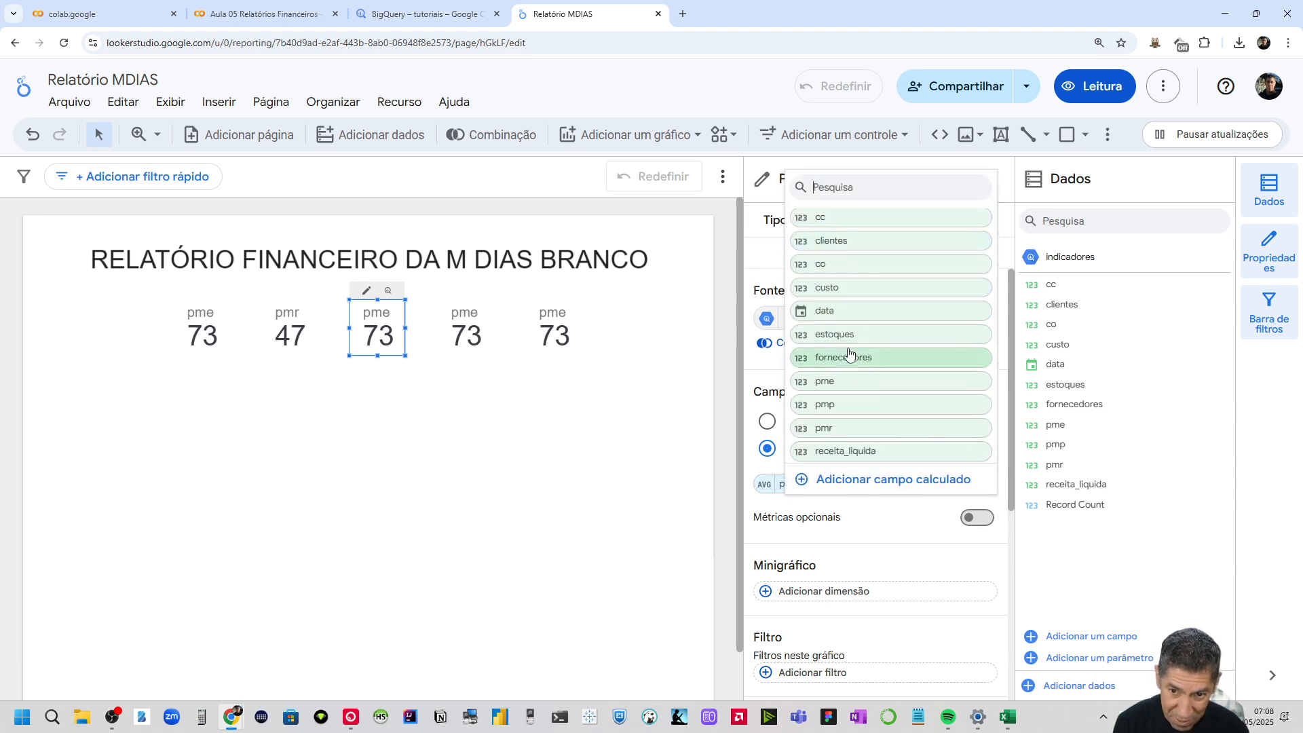
pyautogui.click(845, 409)
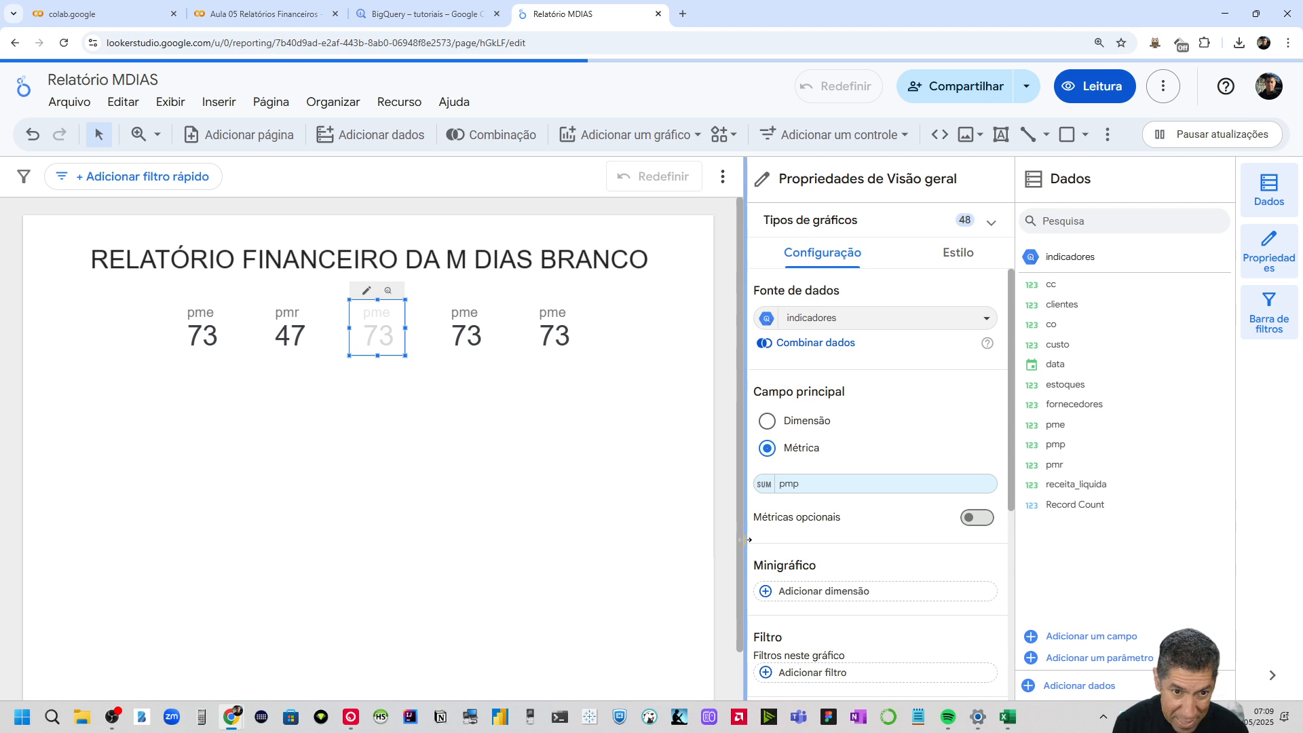
pyautogui.click(764, 484)
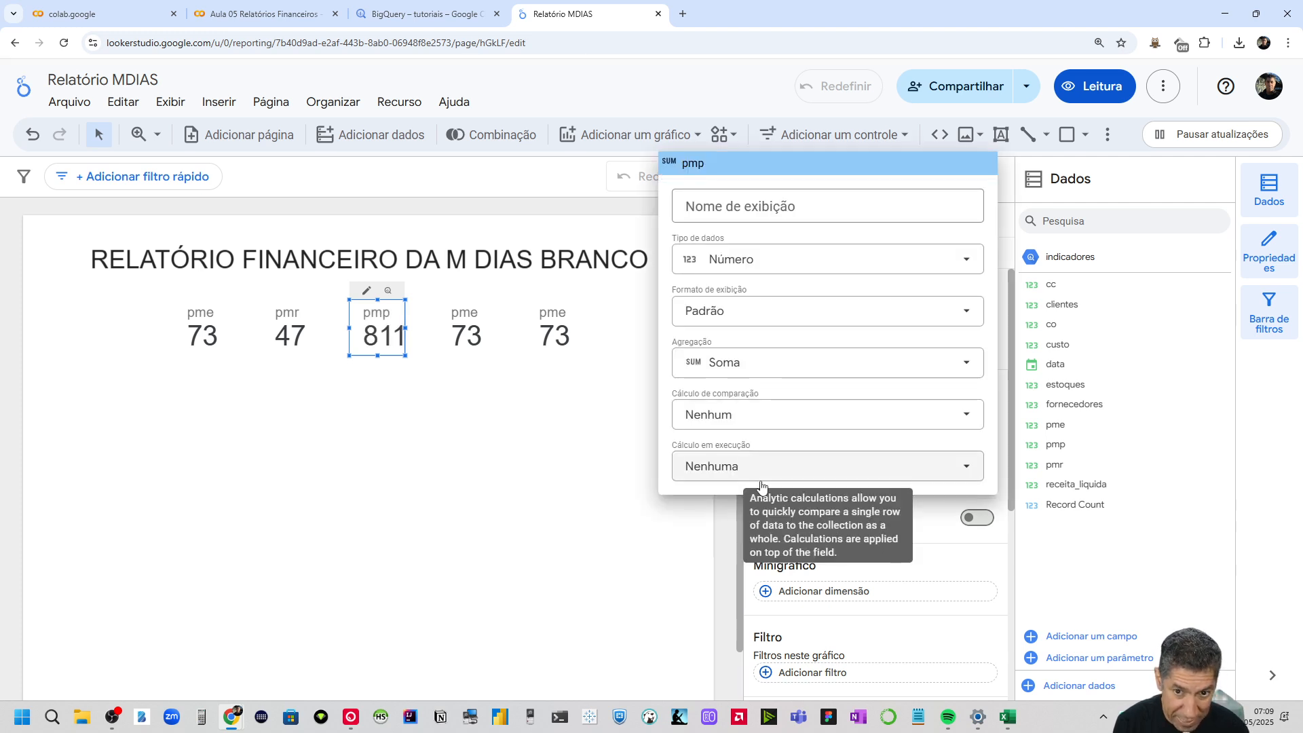
pyautogui.click(742, 374)
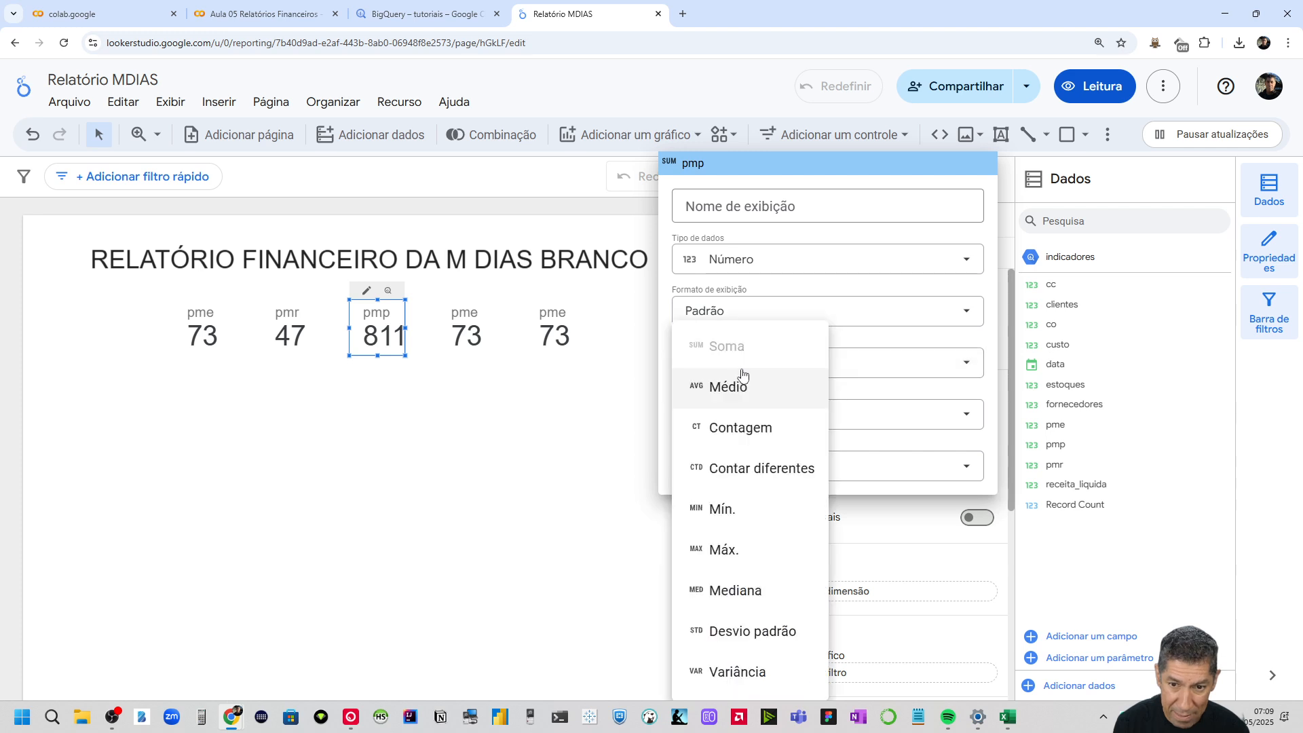
pyautogui.click(727, 388)
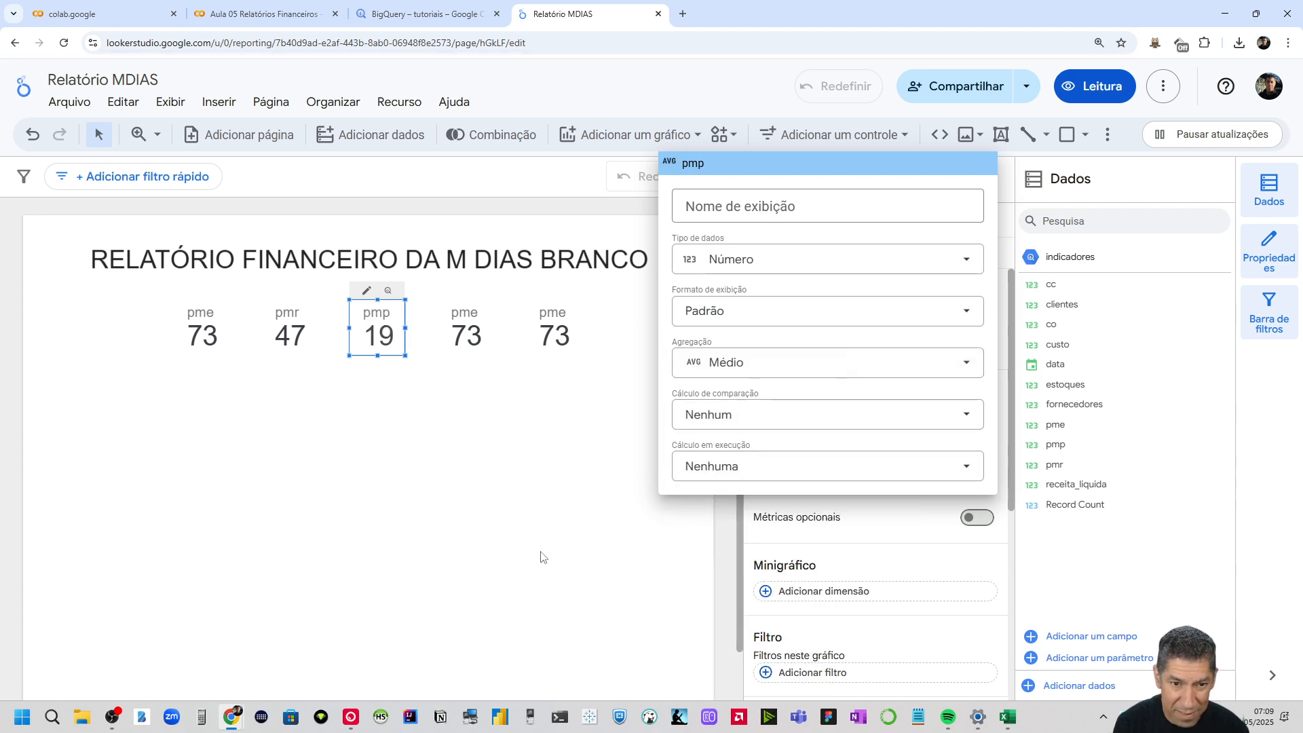
pyautogui.click(584, 526)
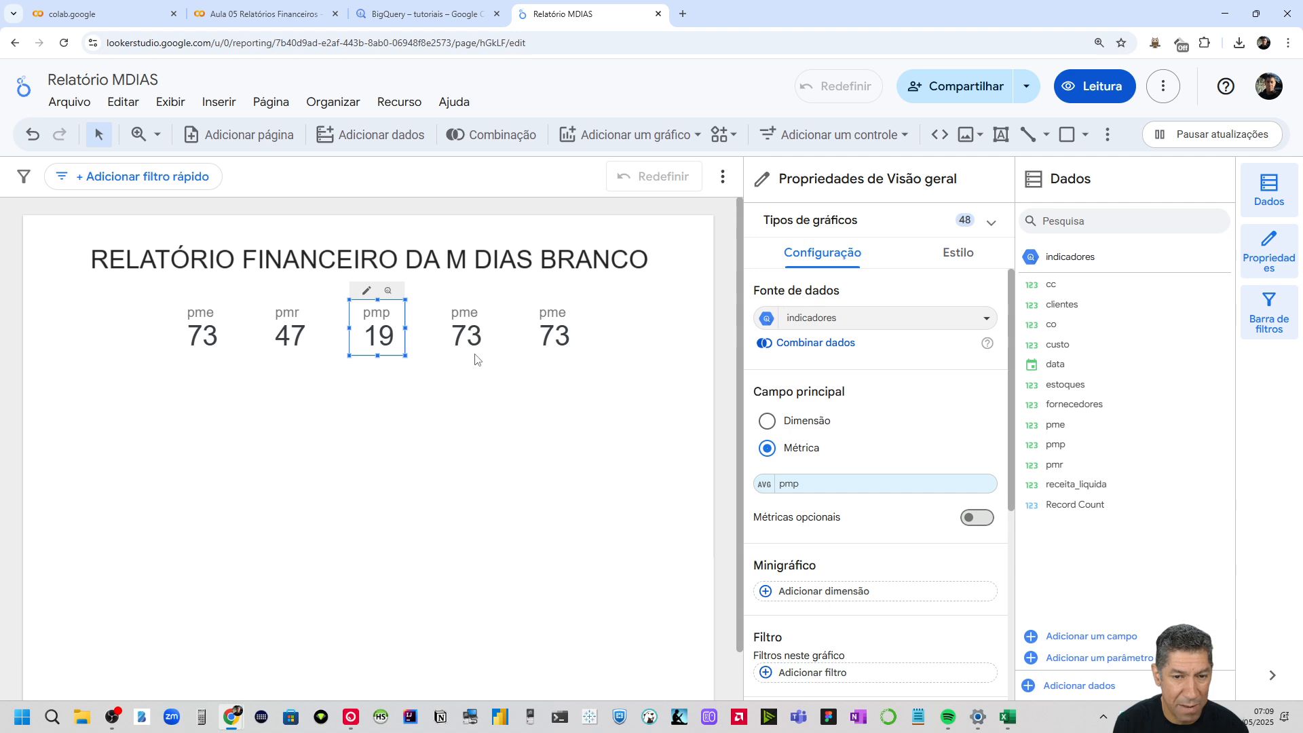
# Change the fourth scorecard's main metric to co and set its aggregation to Médio
pyautogui.click(464, 331)
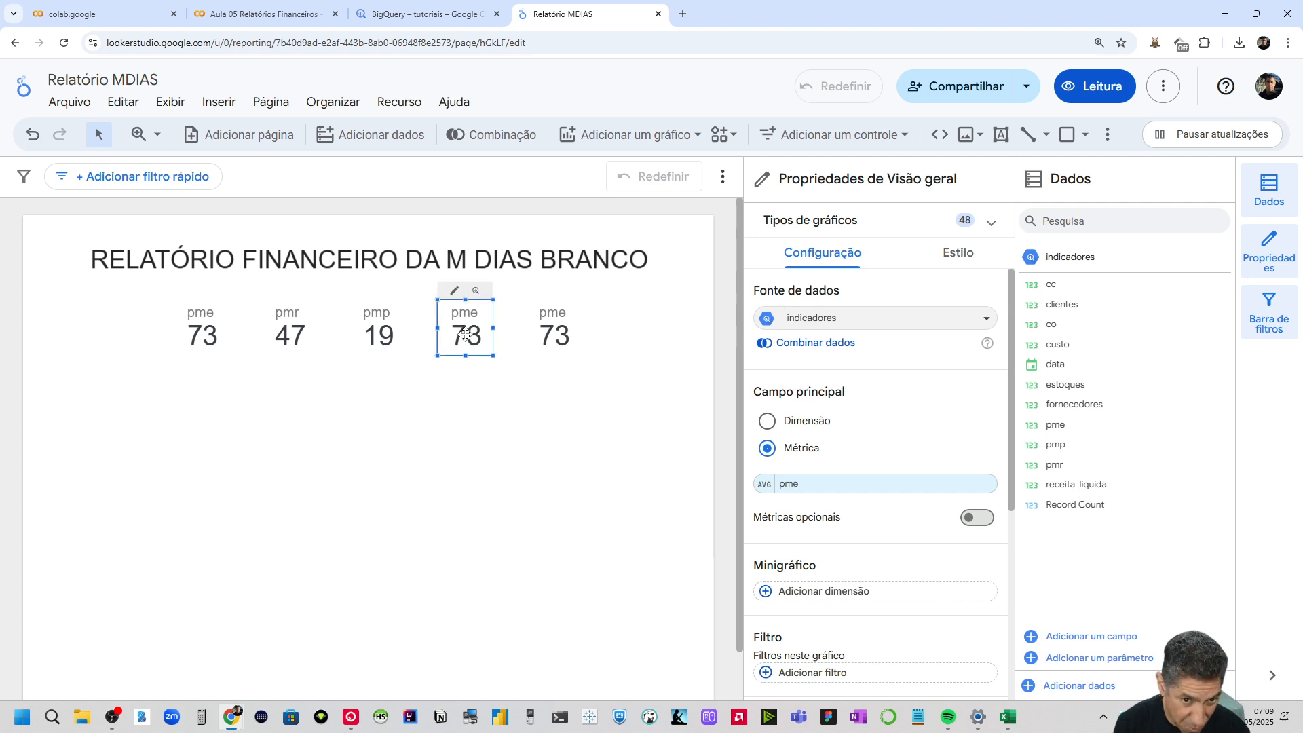
pyautogui.click(832, 486)
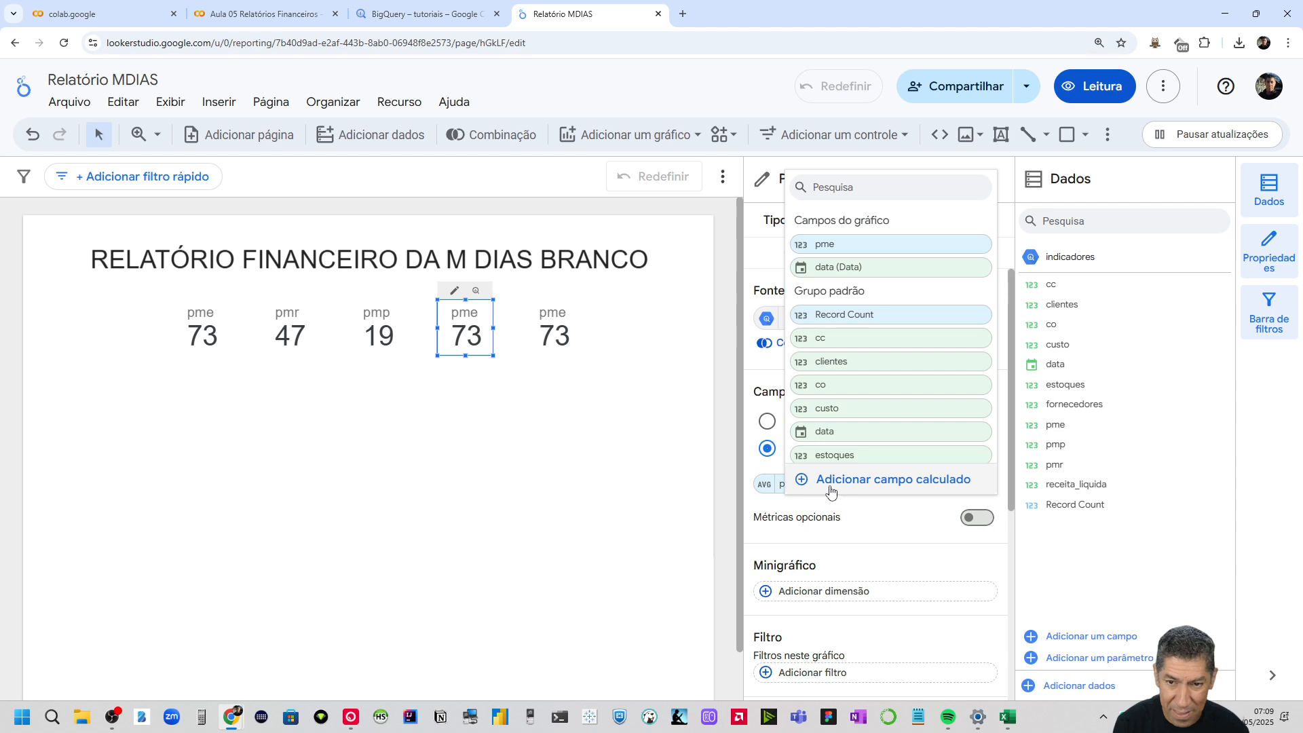
pyautogui.click(845, 385)
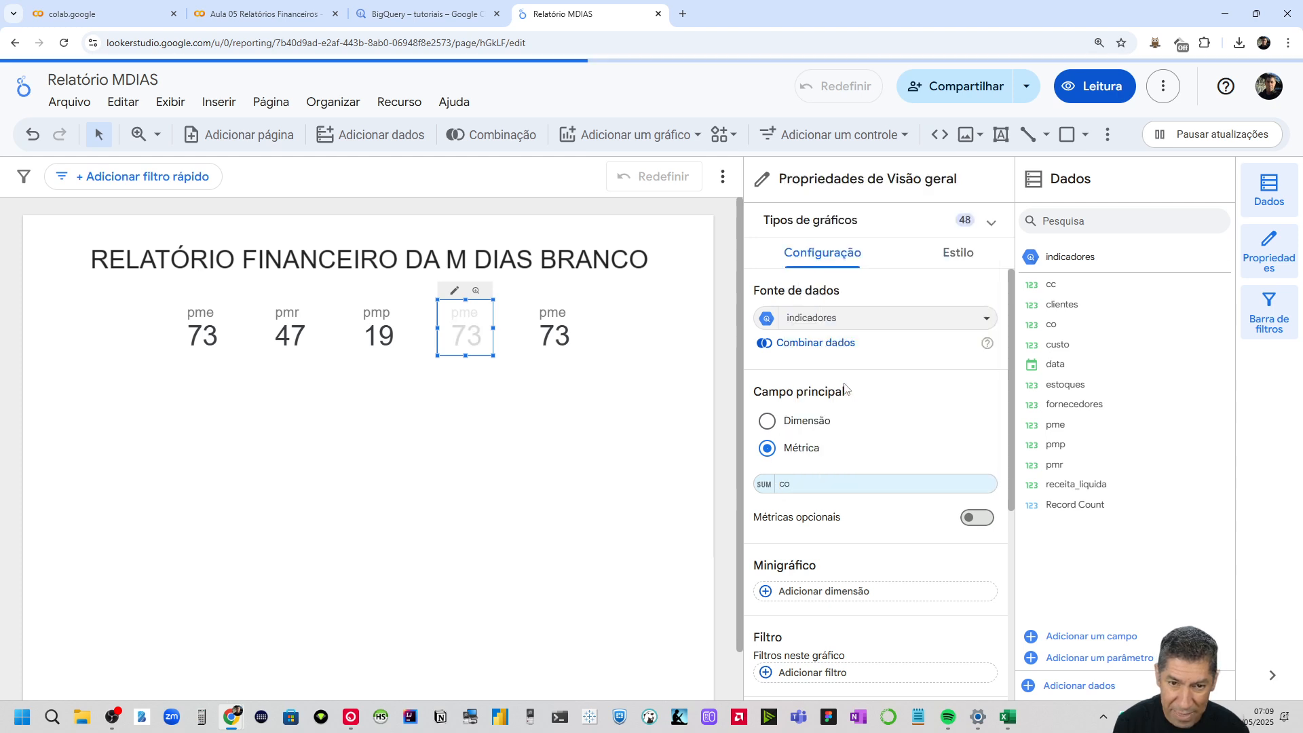
pyautogui.click(765, 484)
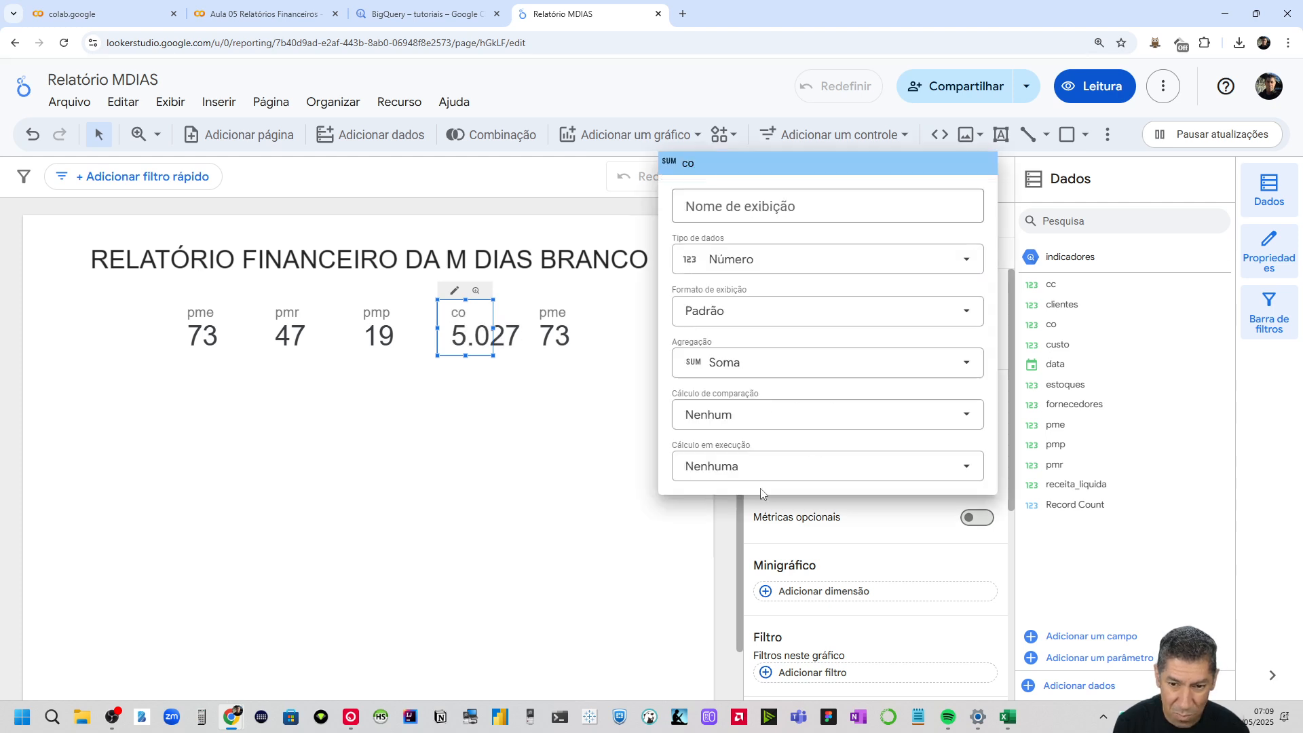
pyautogui.click(726, 366)
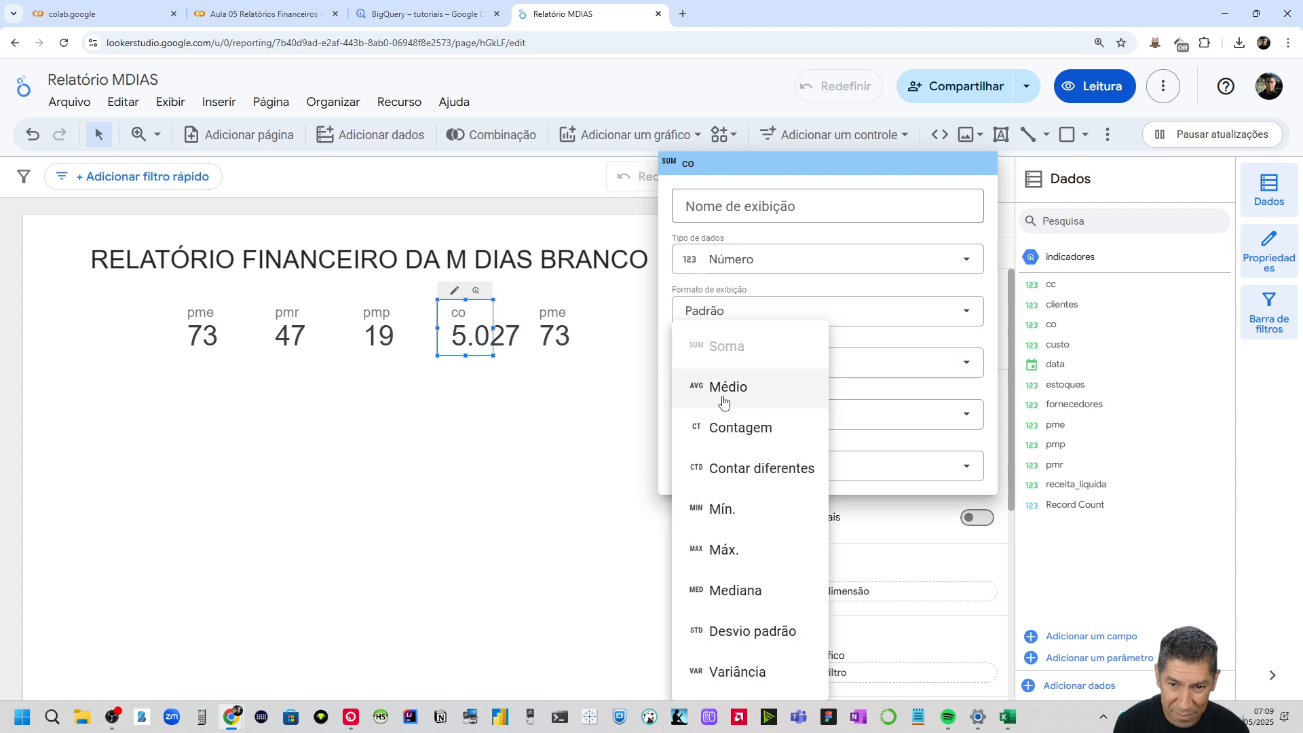
pyautogui.click(723, 404)
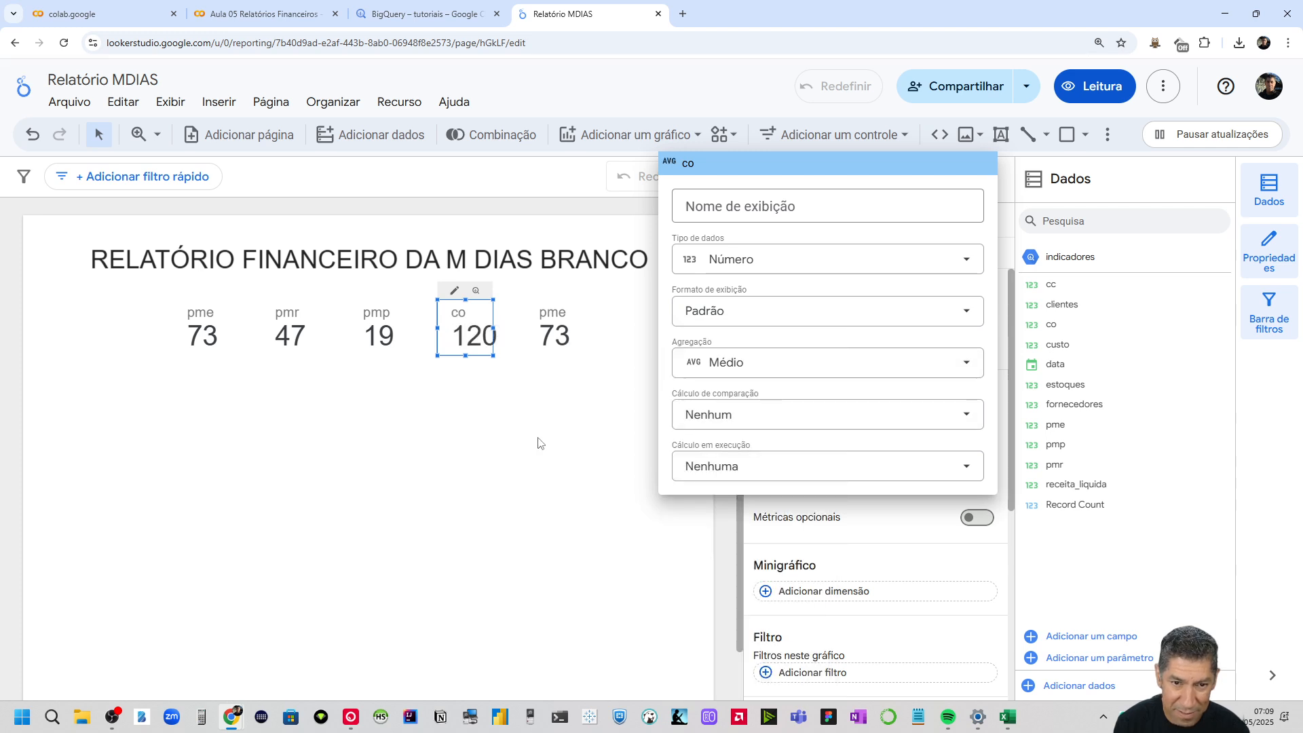
pyautogui.click(516, 445)
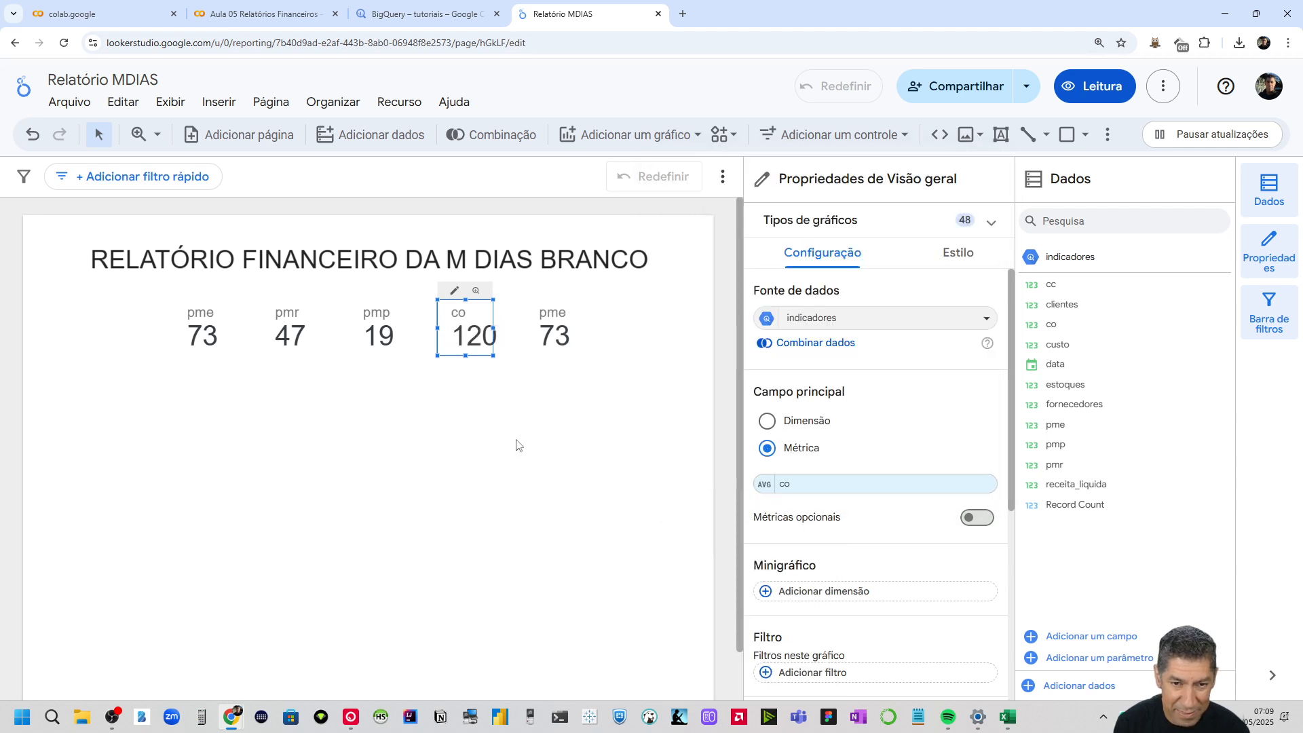
# Change the fifth scorecard's main metric to cc, set its aggregation to Médio, and deselect it
pyautogui.click(554, 340)
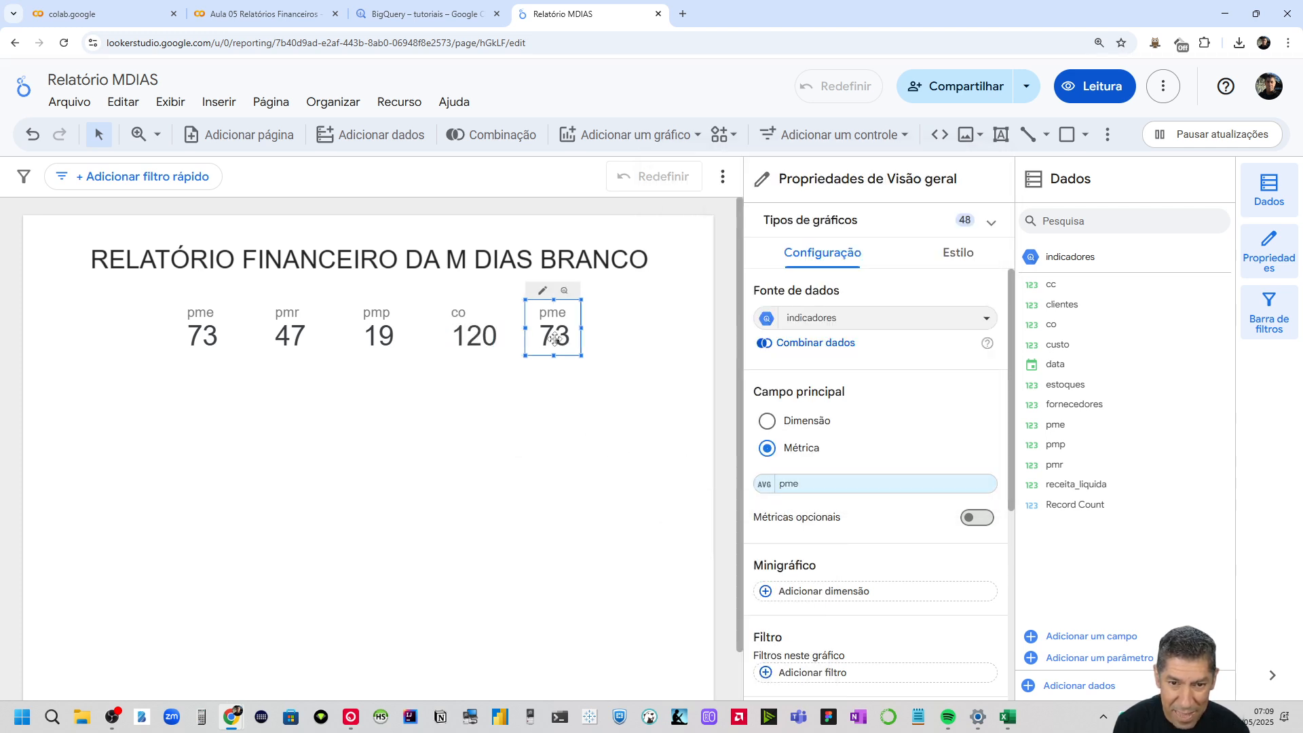
pyautogui.click(817, 485)
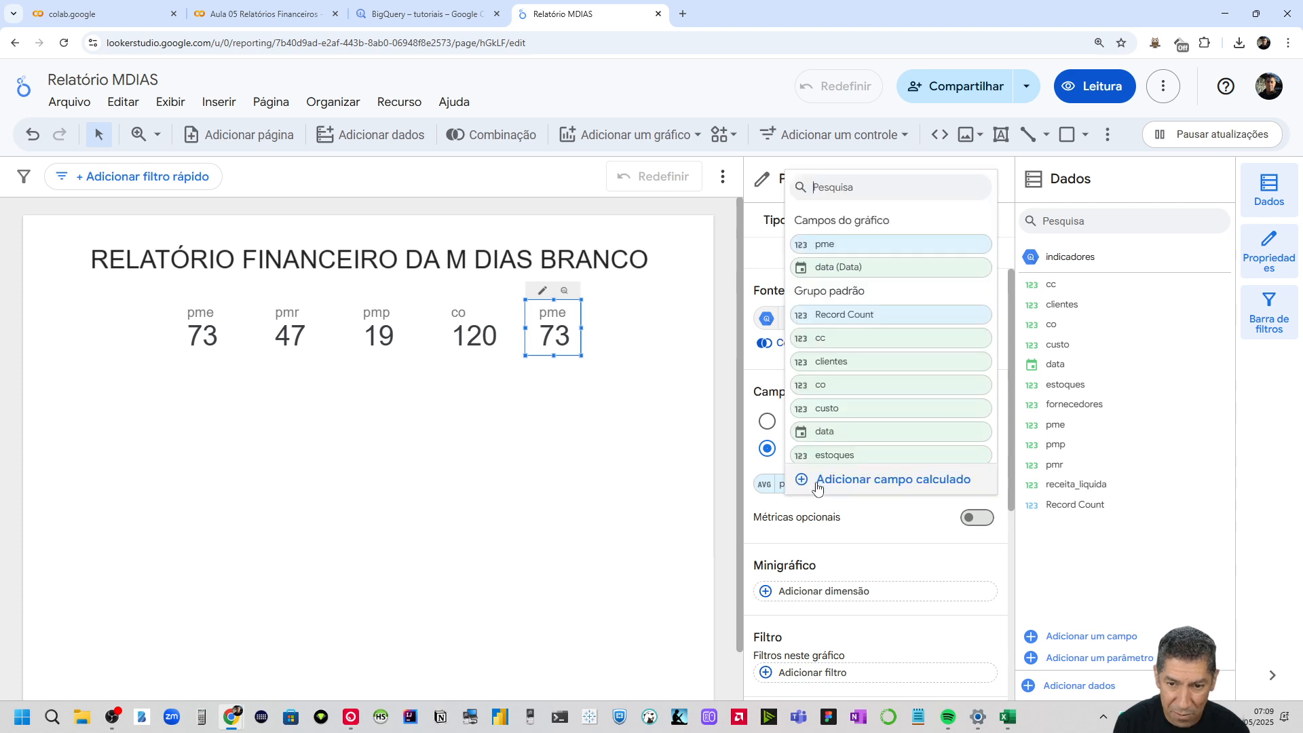
pyautogui.click(837, 341)
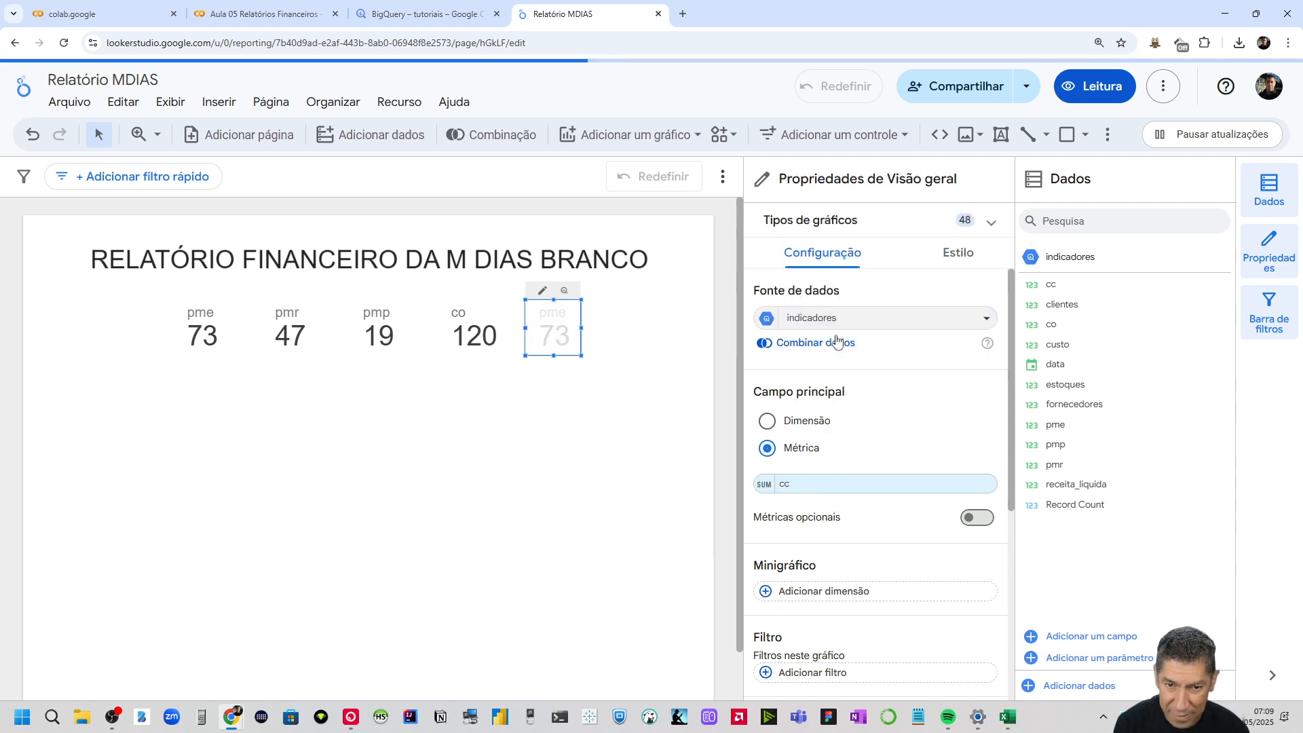
pyautogui.click(765, 484)
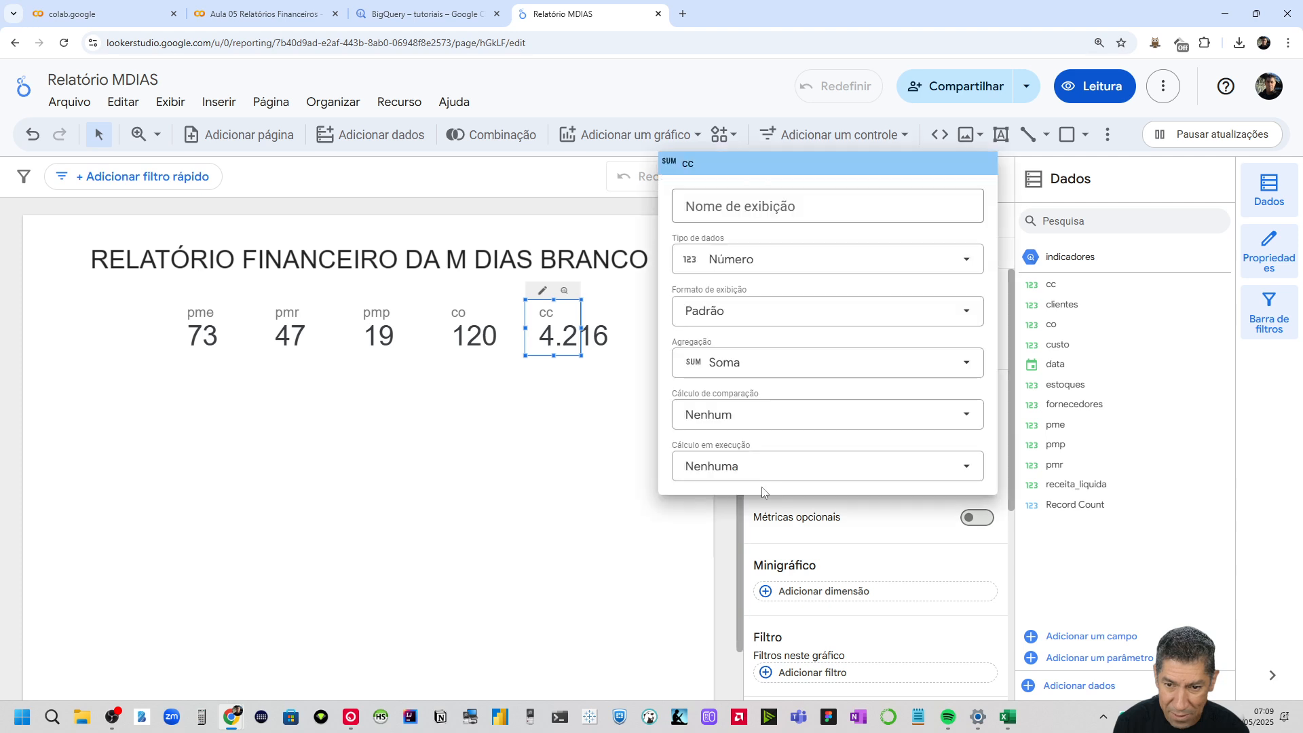
pyautogui.click(742, 372)
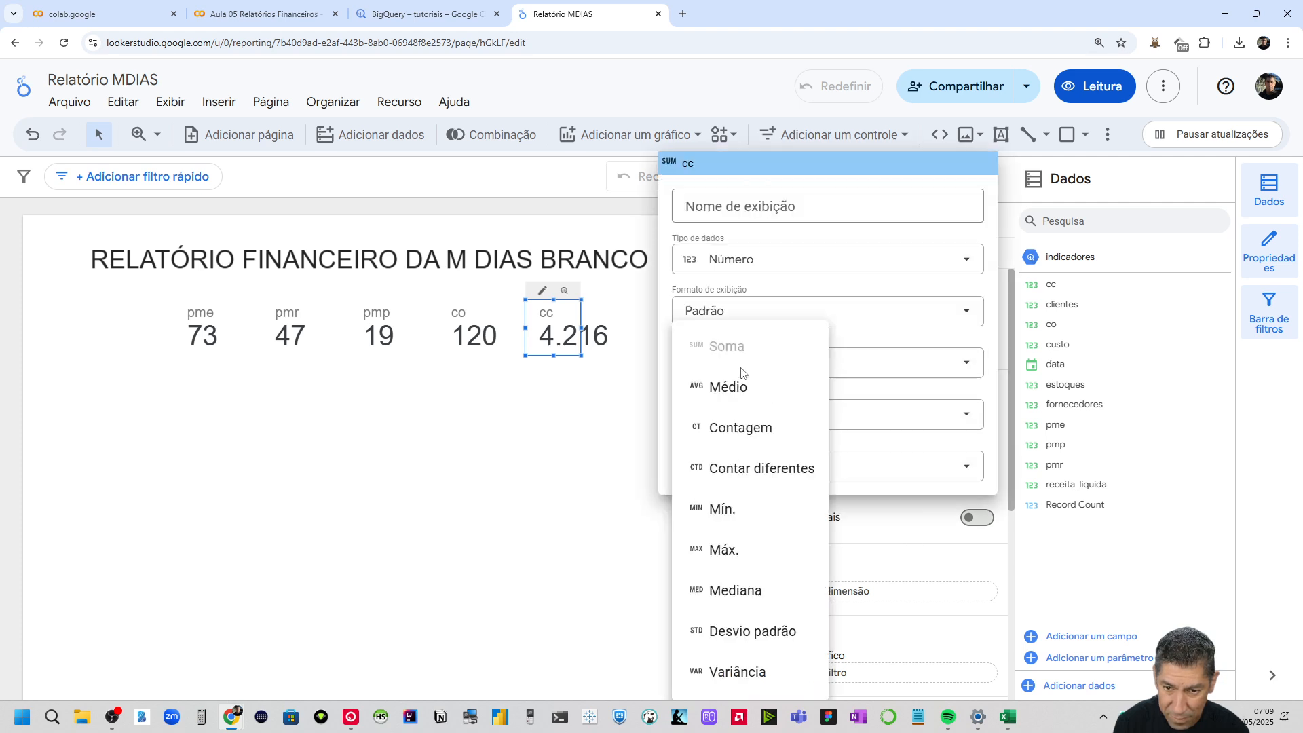
pyautogui.click(725, 385)
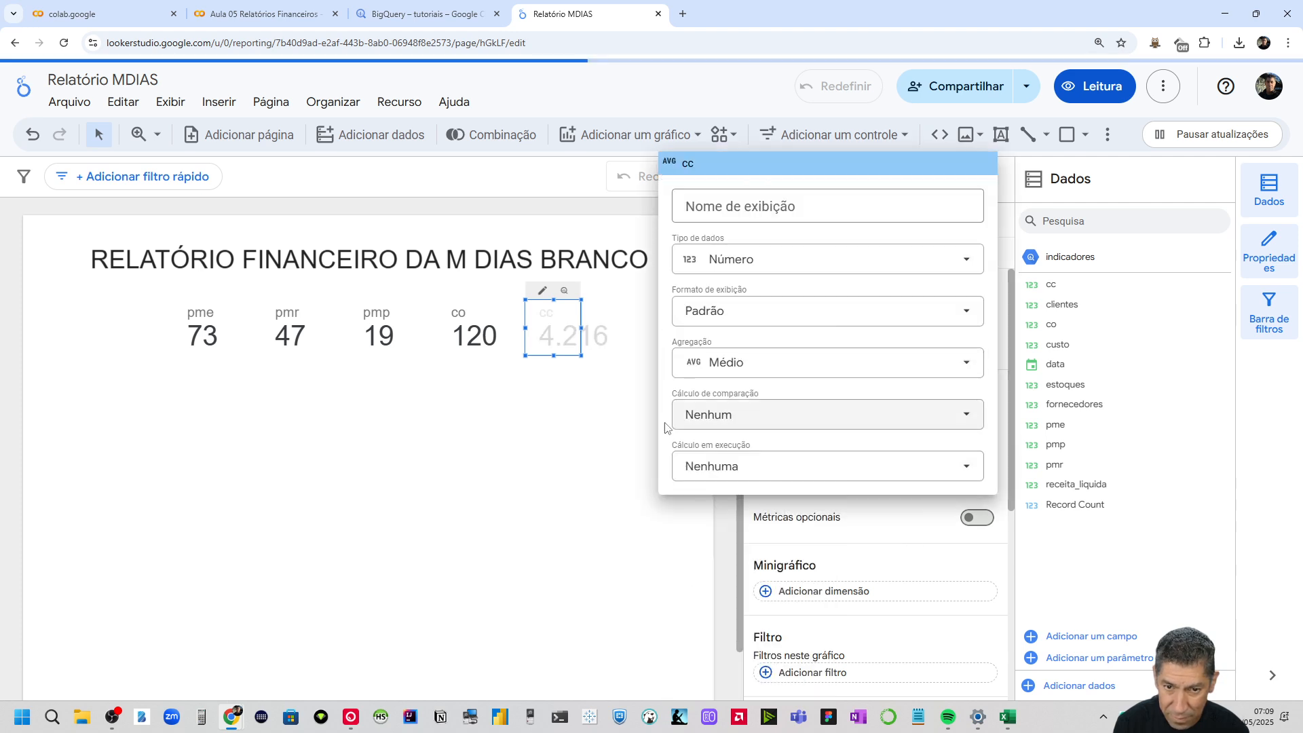
pyautogui.click(541, 453)
pyautogui.click(604, 379)
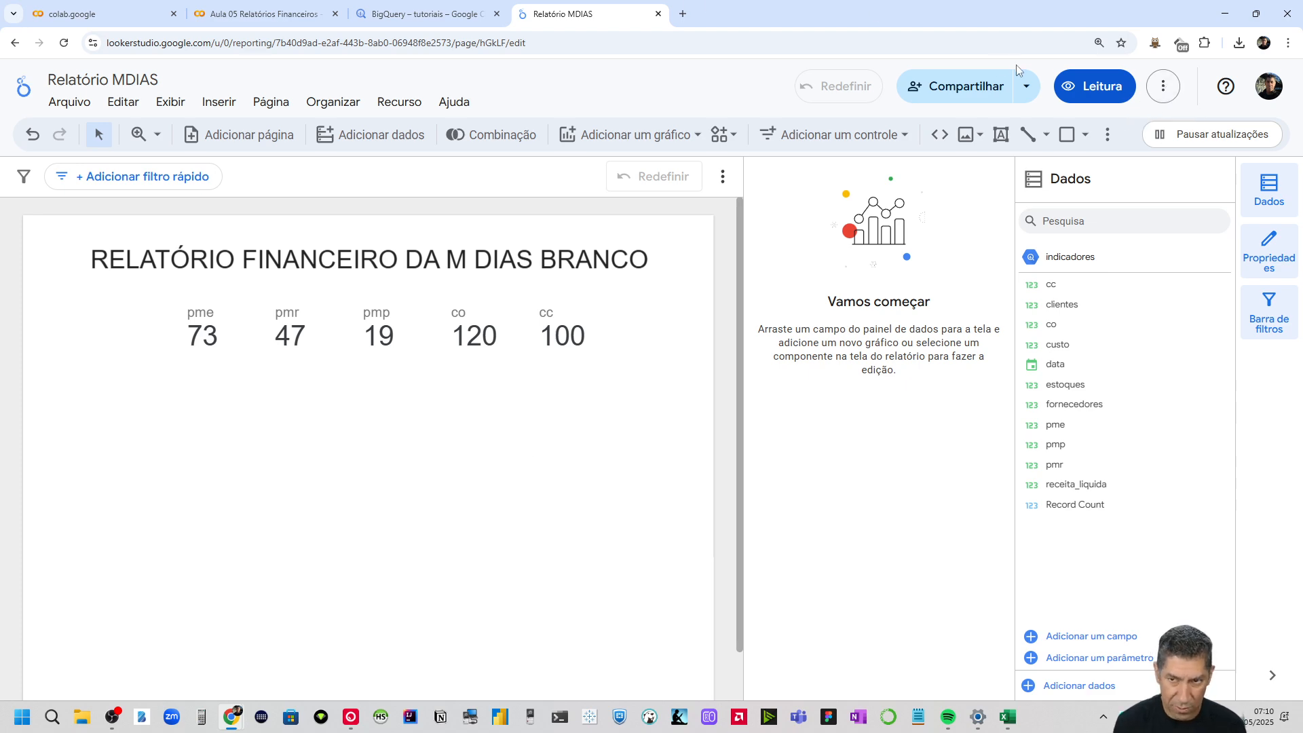
# Copy the public share link of the report, close the sharing settings, and reload the report page
pyautogui.click(941, 80)
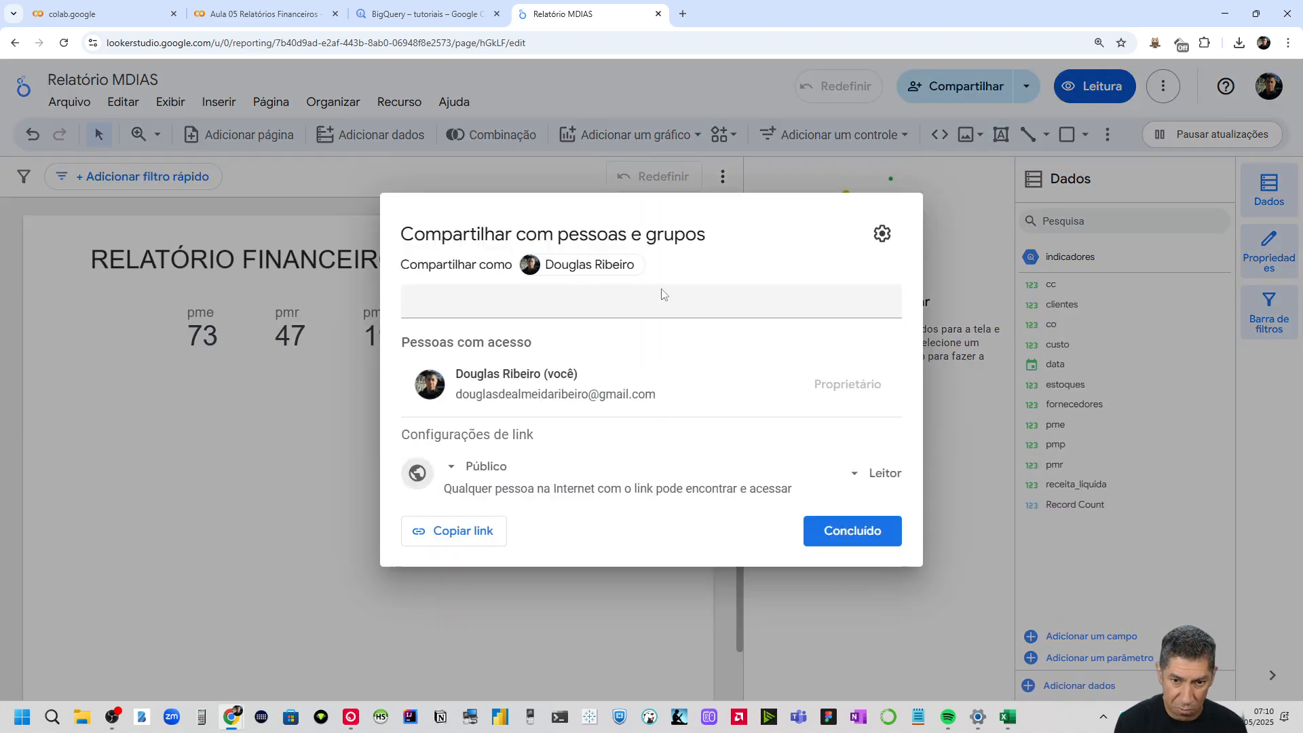
pyautogui.click(474, 540)
pyautogui.click(864, 532)
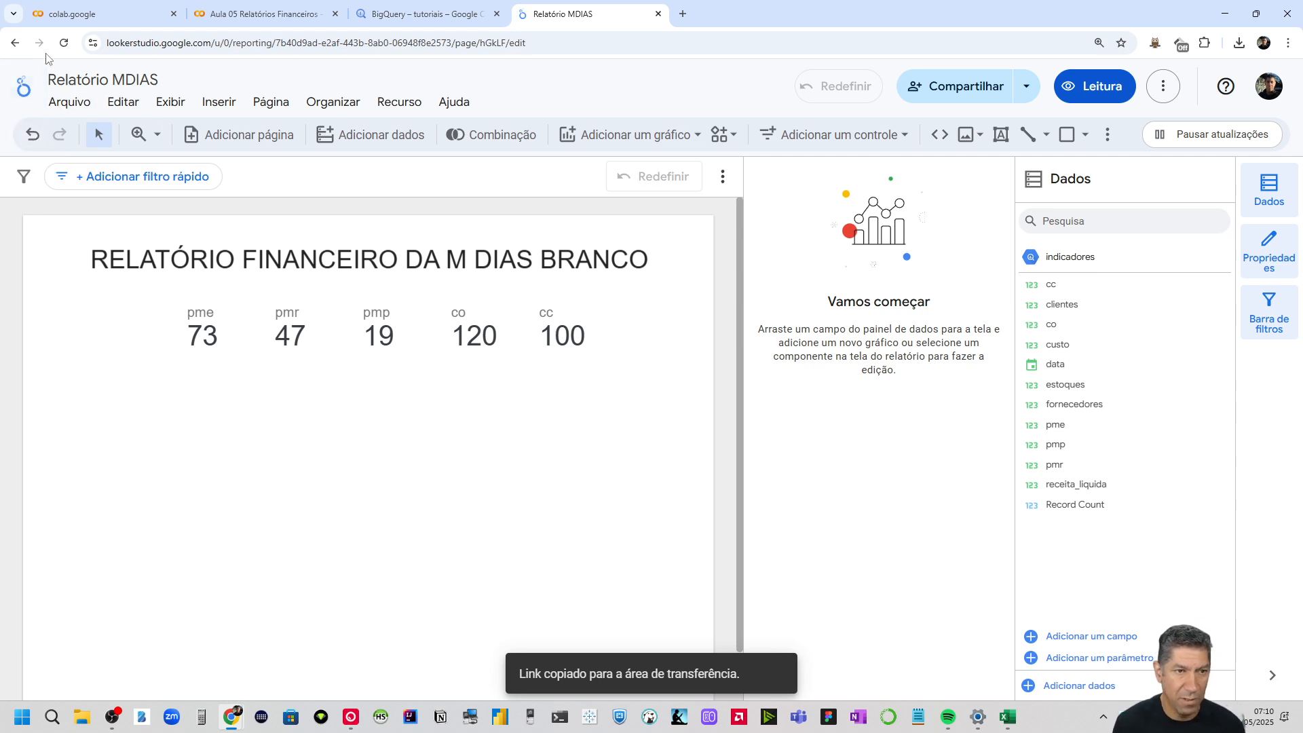
pyautogui.click(64, 44)
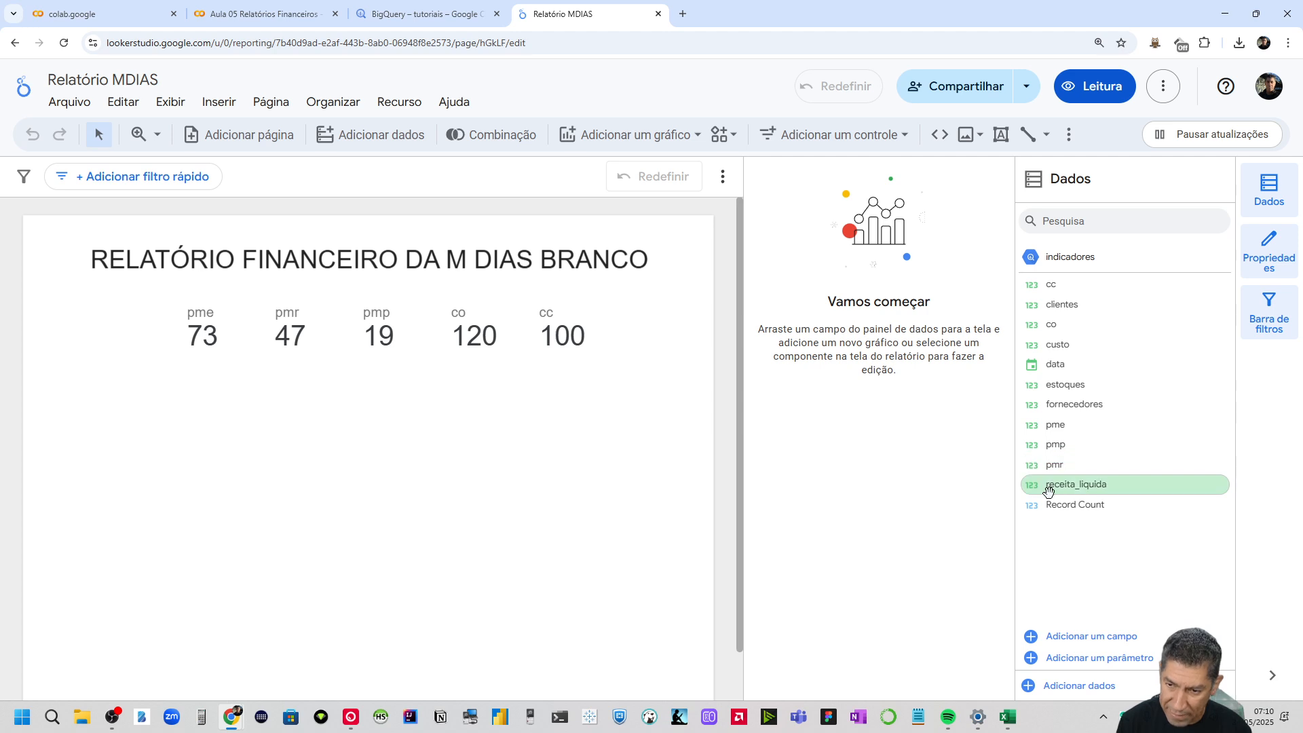
pyautogui.moveTo(1057, 489); pyautogui.dragTo(144, 416)
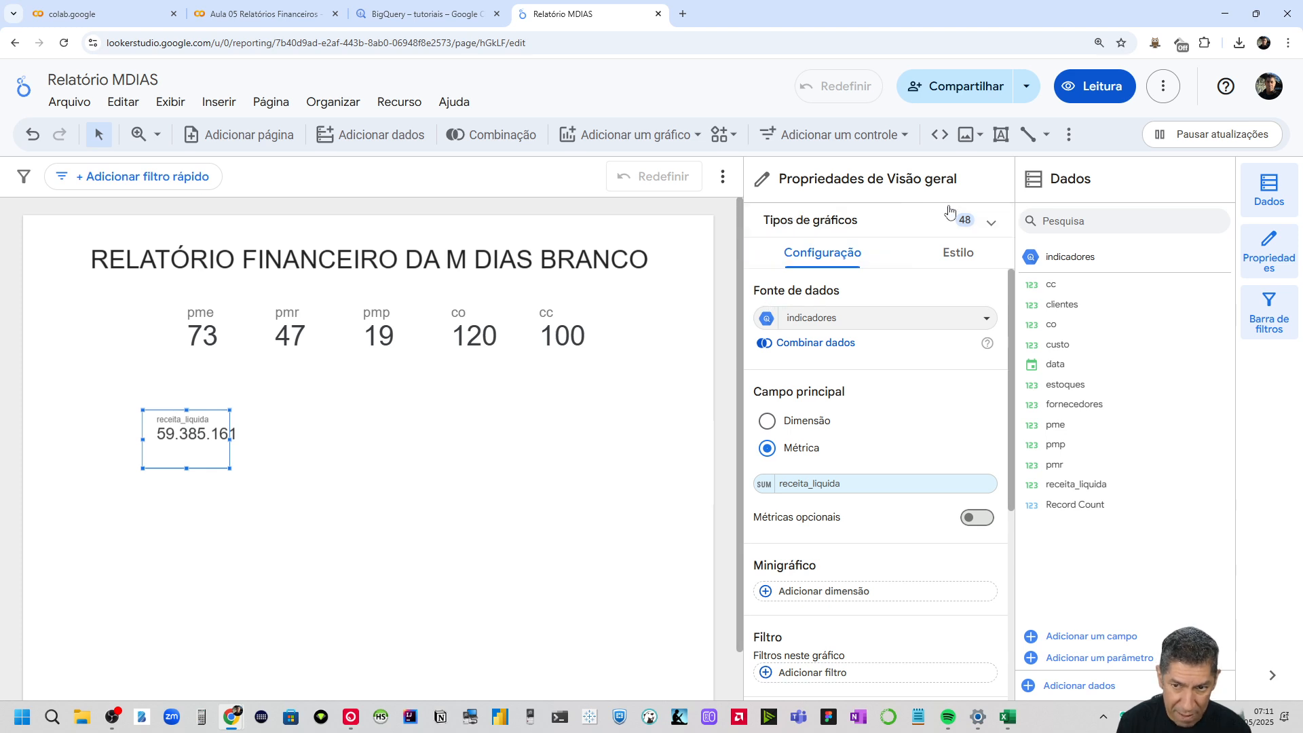
pyautogui.click(992, 222)
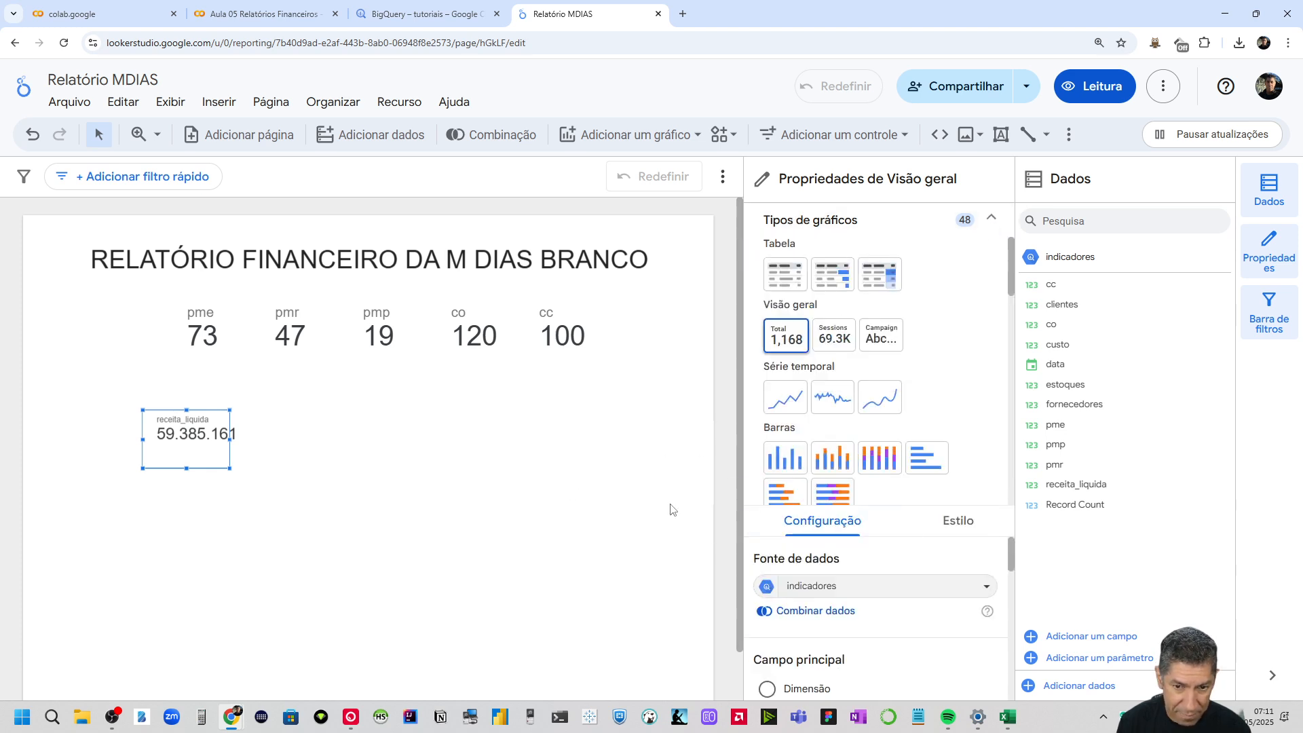
pyautogui.click(735, 580)
pyautogui.click(215, 438)
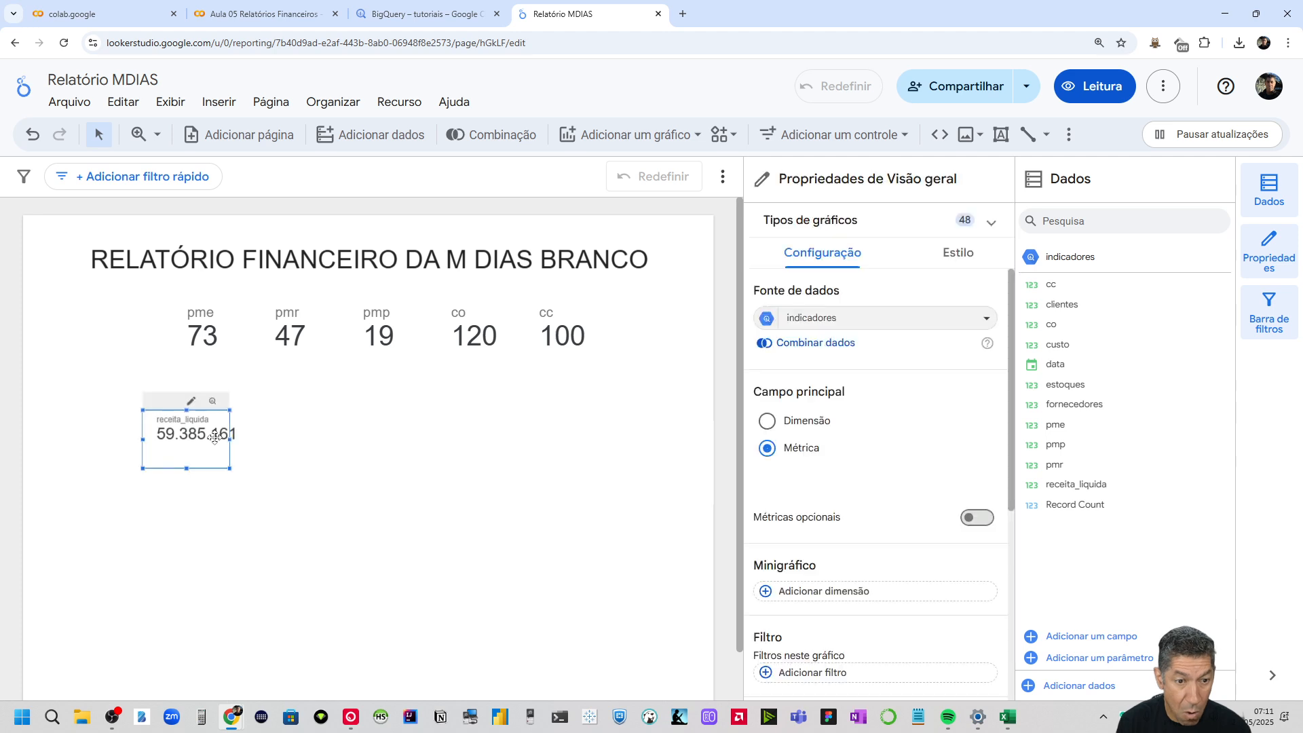
pyautogui.press('Delete')
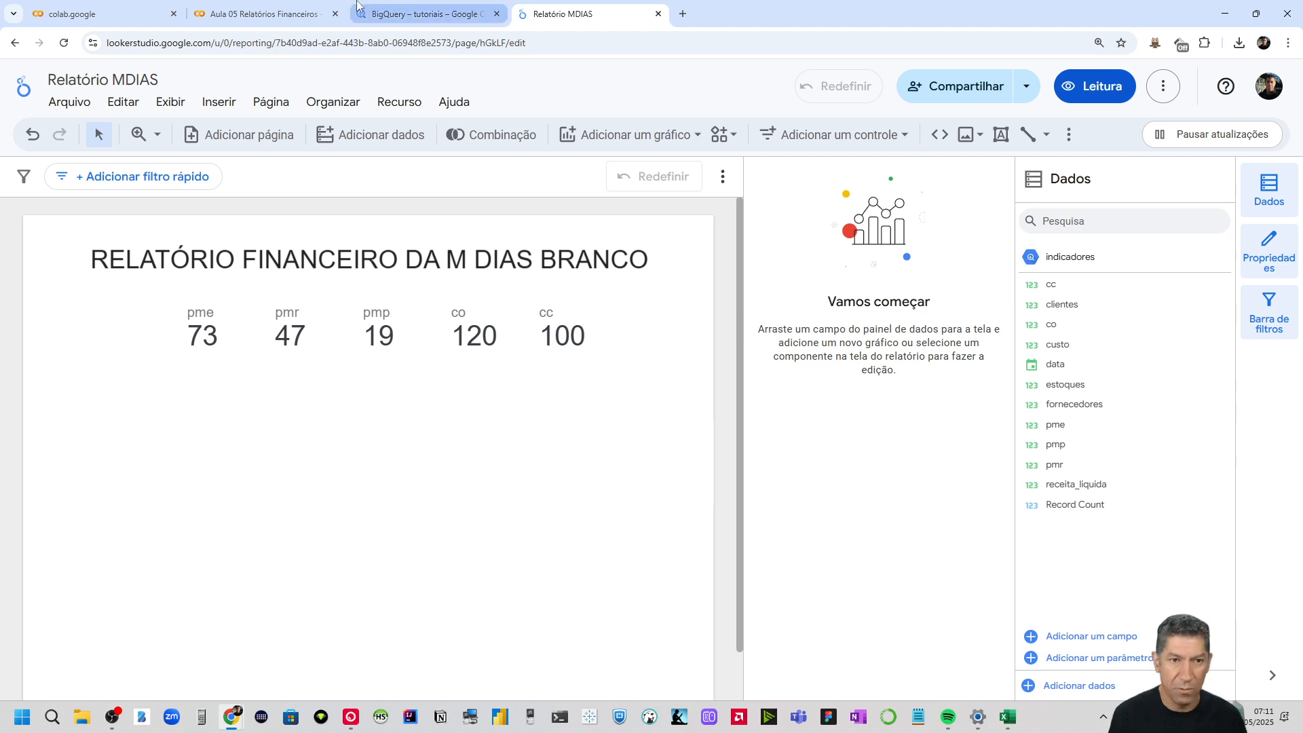
# Insert a time series chart (Gráfico de série temporal) below the scorecards and widen it to span nearly the full page width
pyautogui.click(213, 104)
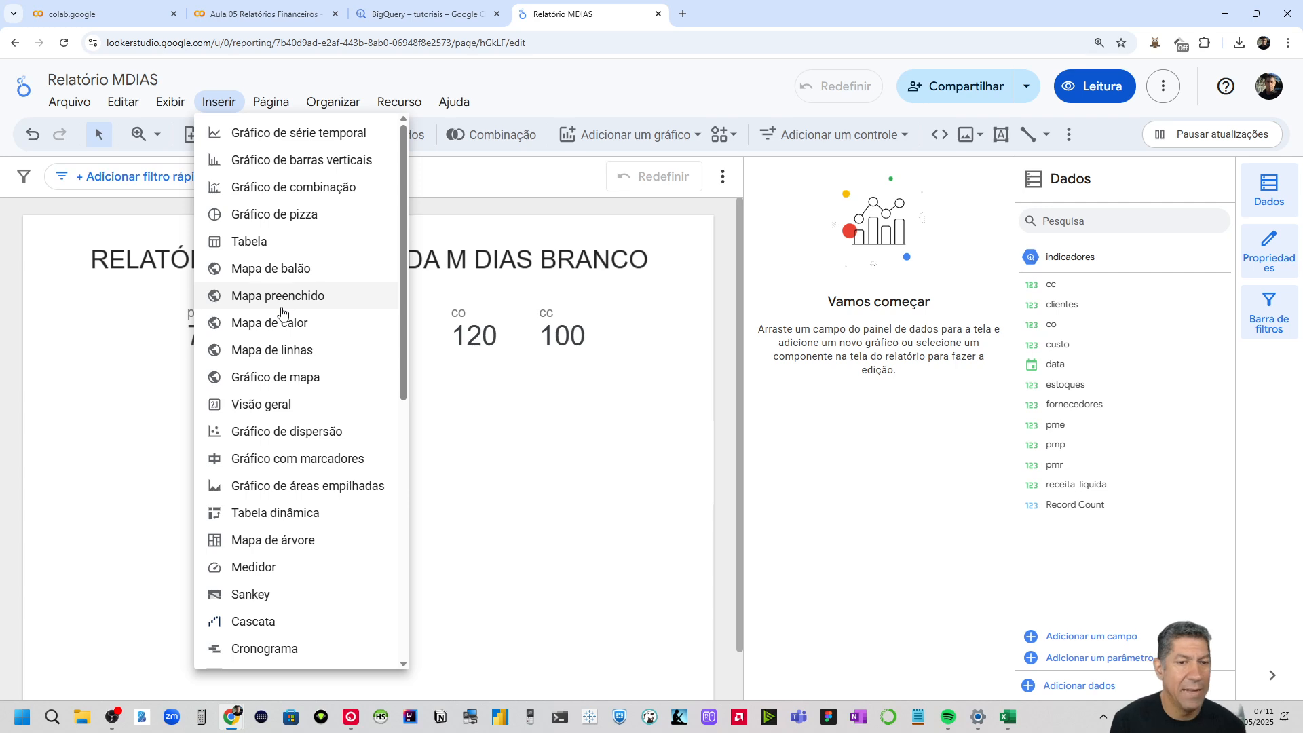
pyautogui.click(264, 144)
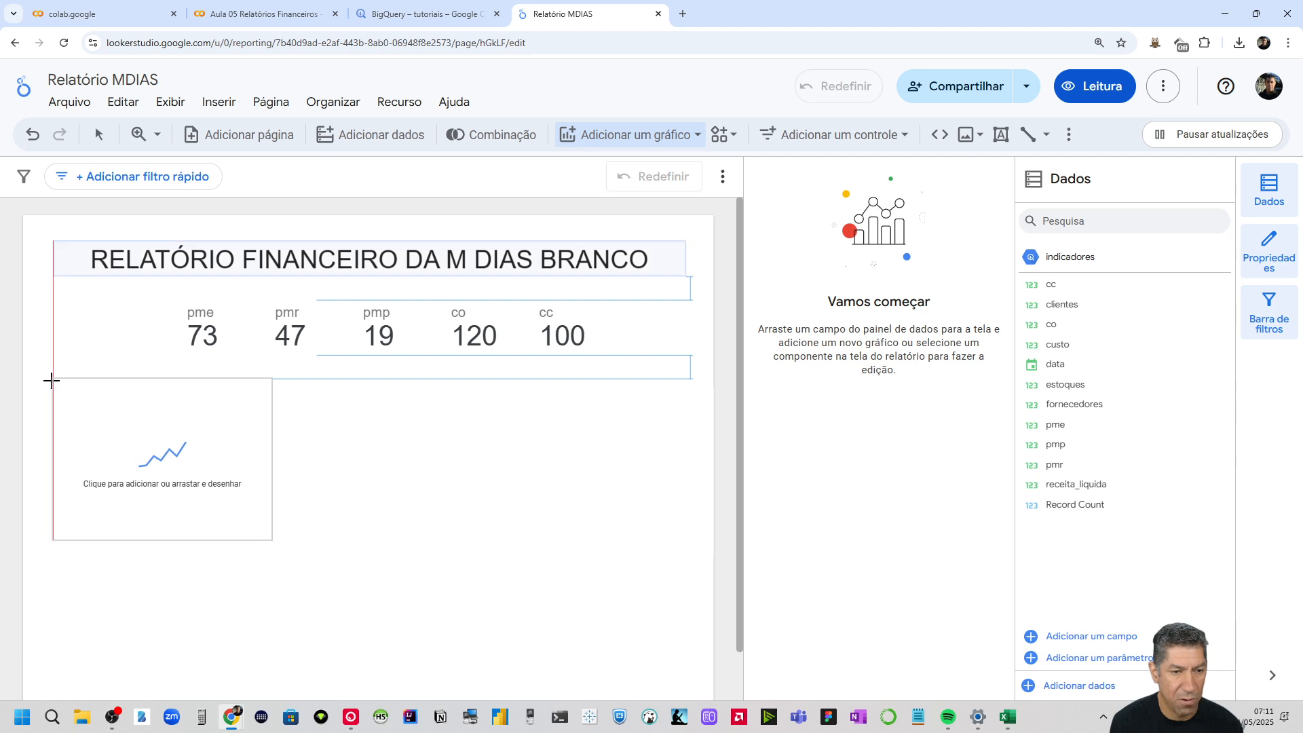
pyautogui.press('Escape')
pyautogui.click(51, 382)
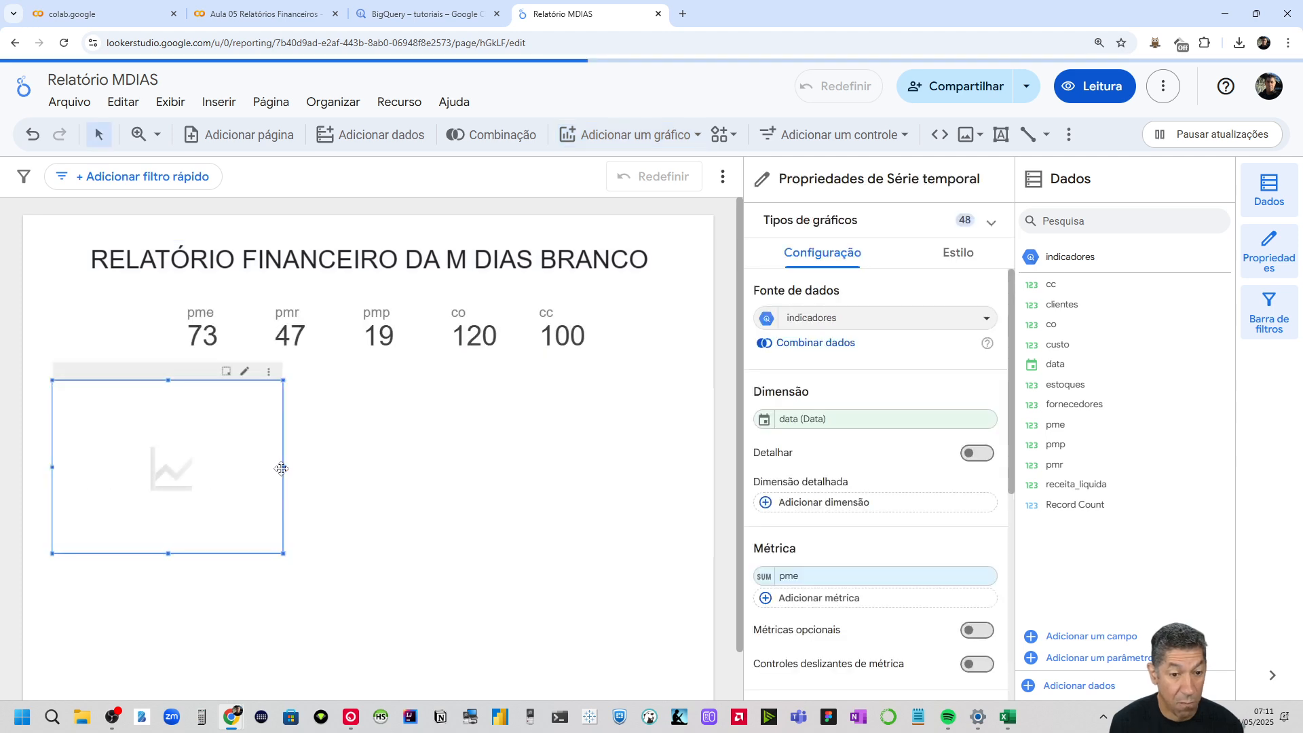
pyautogui.moveTo(285, 467); pyautogui.dragTo(692, 489)
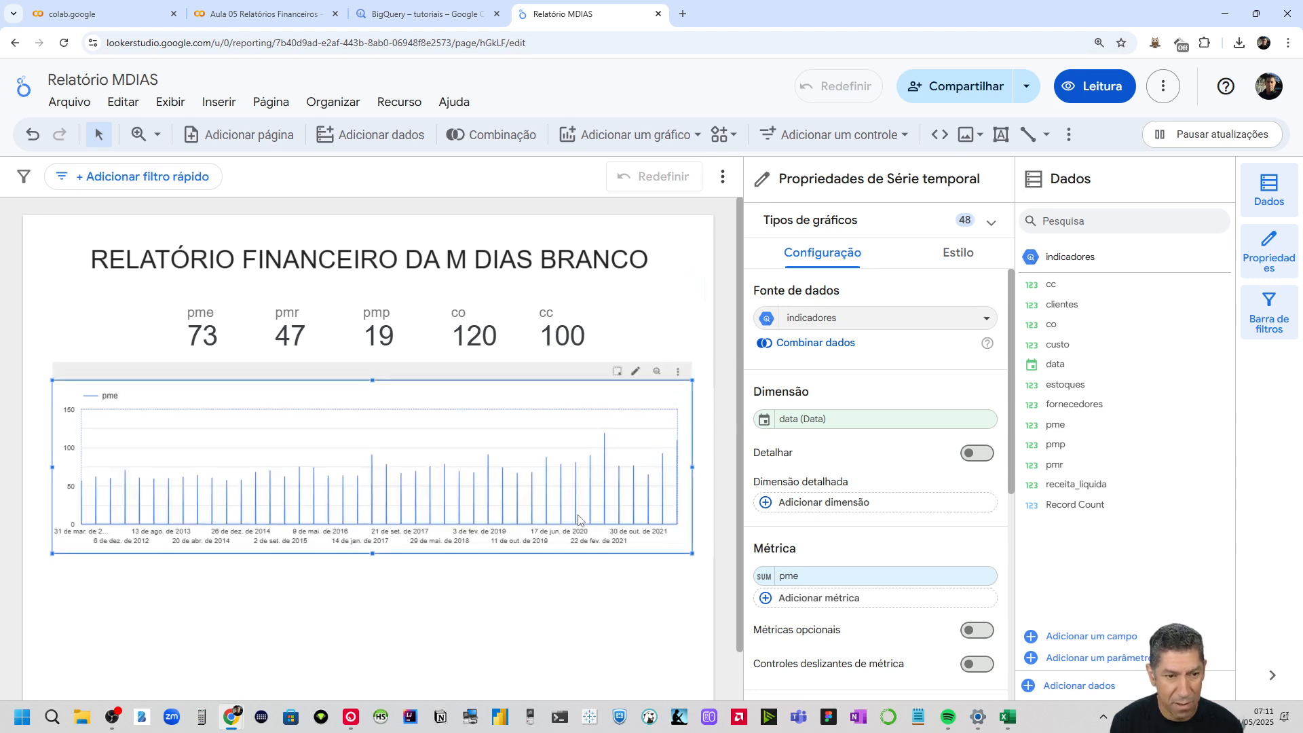
pyautogui.click(437, 602)
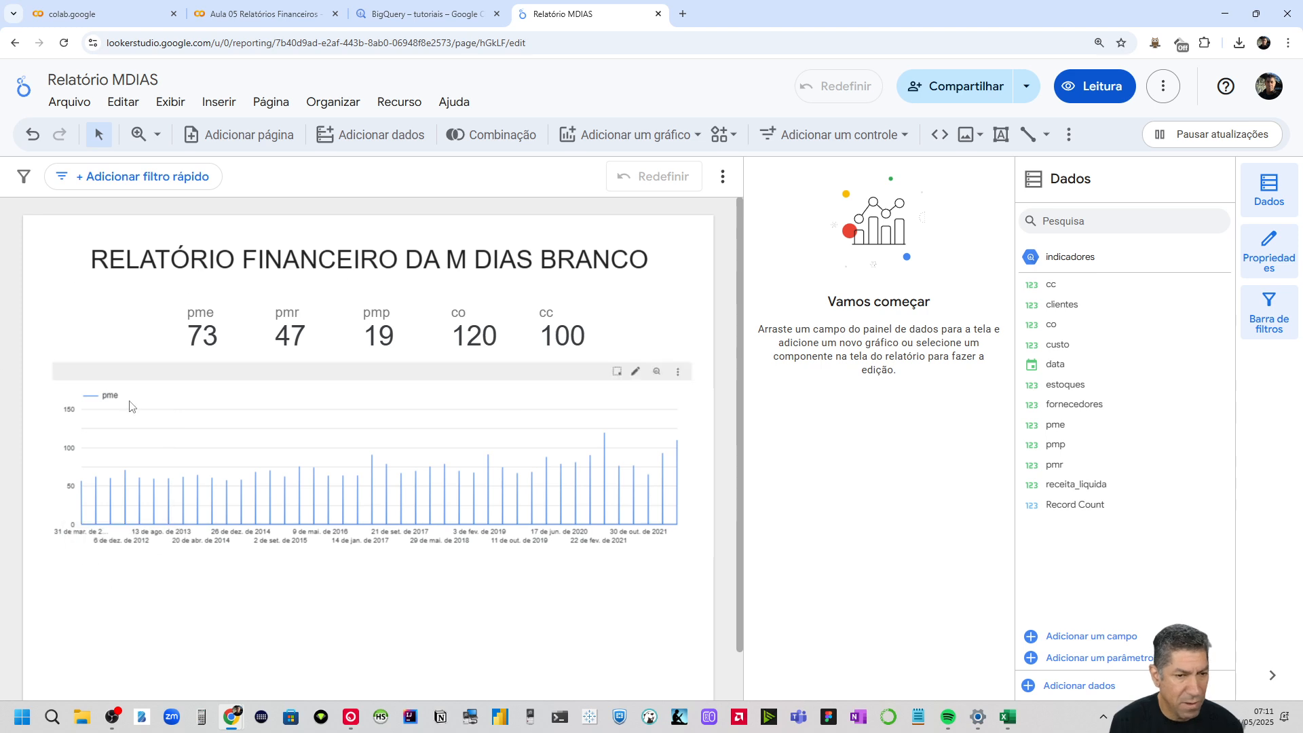
pyautogui.click(181, 404)
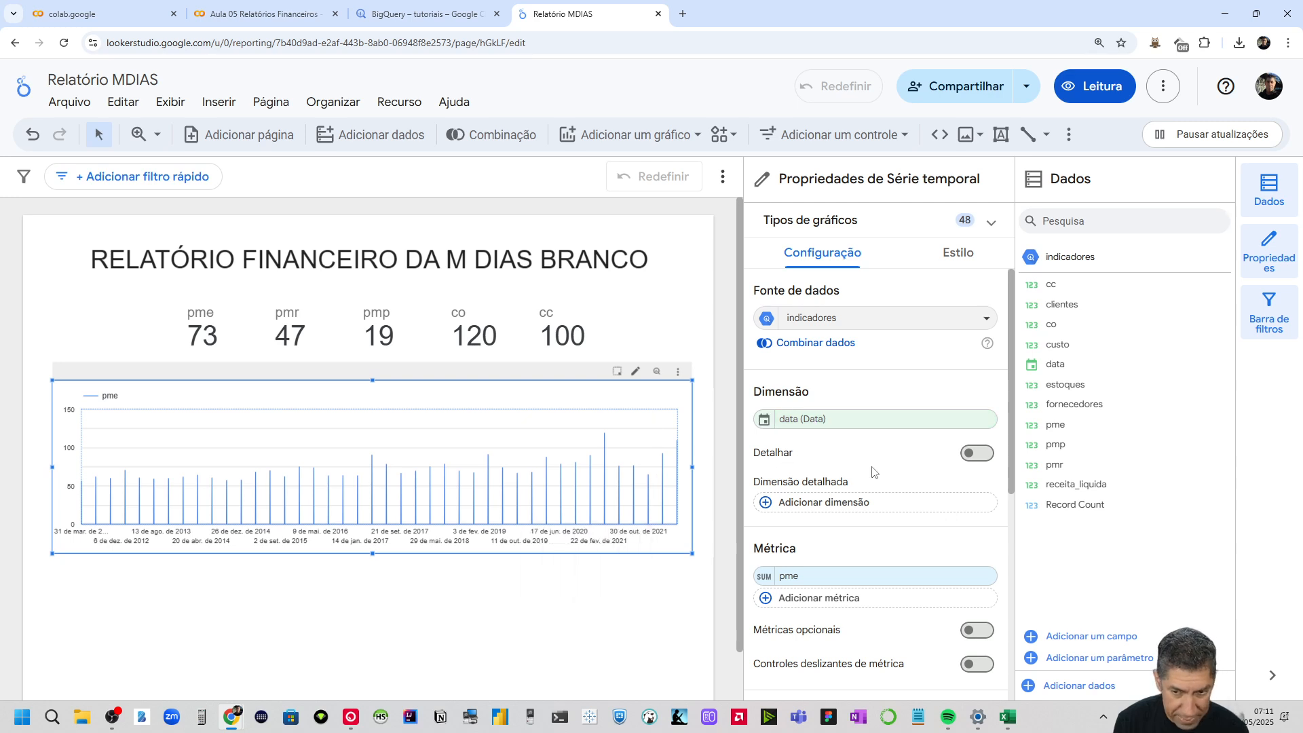
# Replace the time series chart's metric with receita_liquida
pyautogui.scroll(-1, 845, 475)
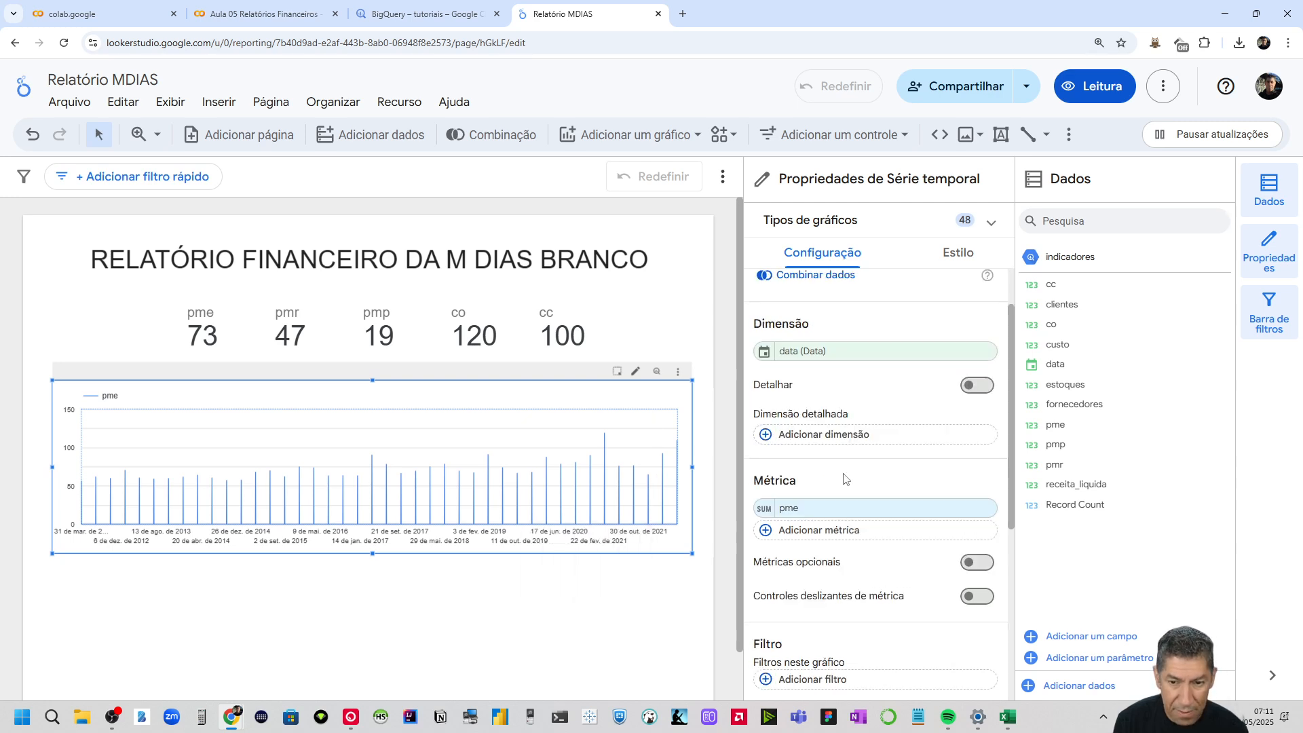
pyautogui.click(807, 510)
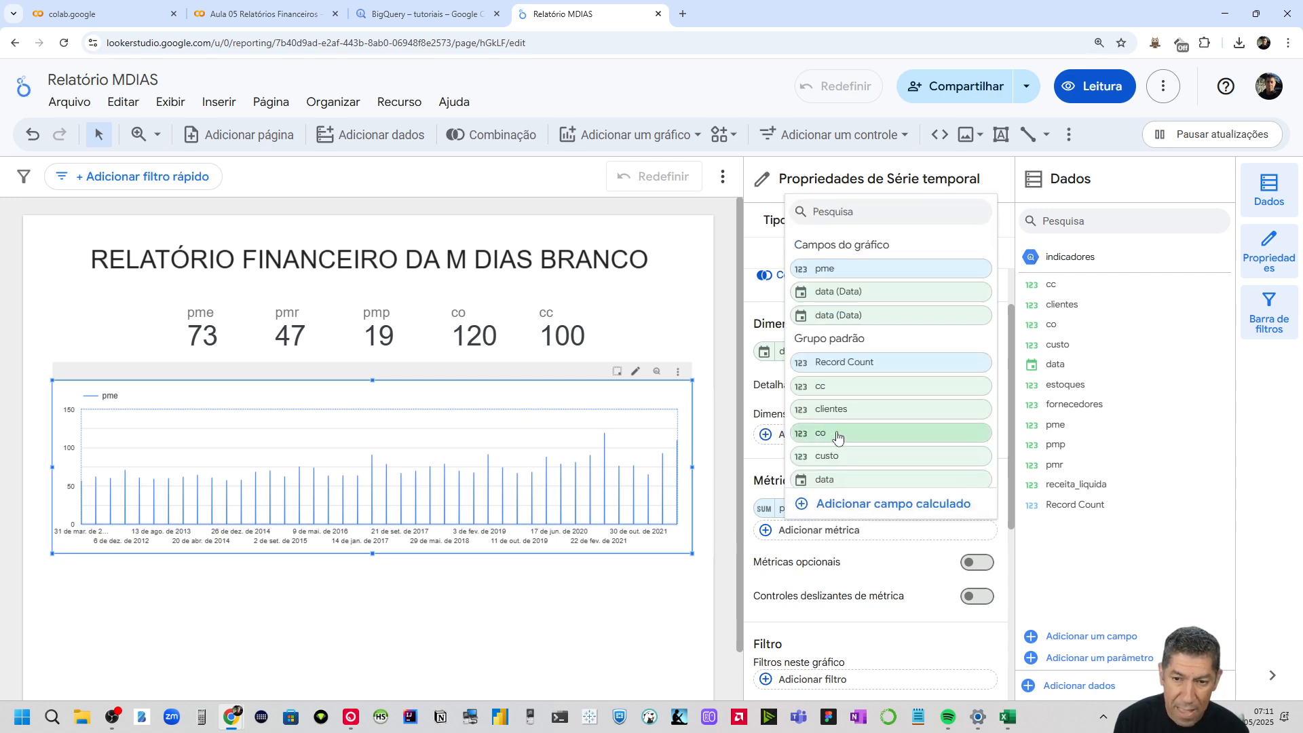
pyautogui.scroll(-1, 839, 438)
pyautogui.scroll(-1, 848, 397)
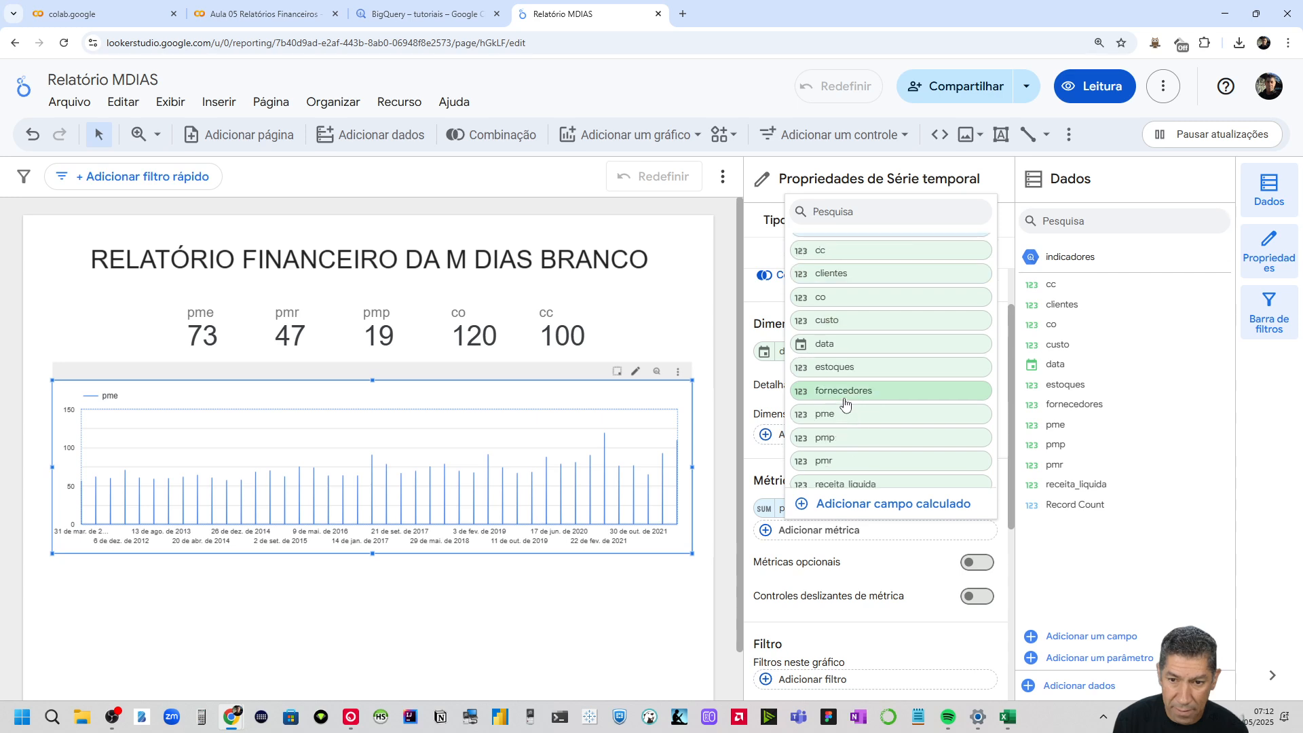
pyautogui.click(849, 476)
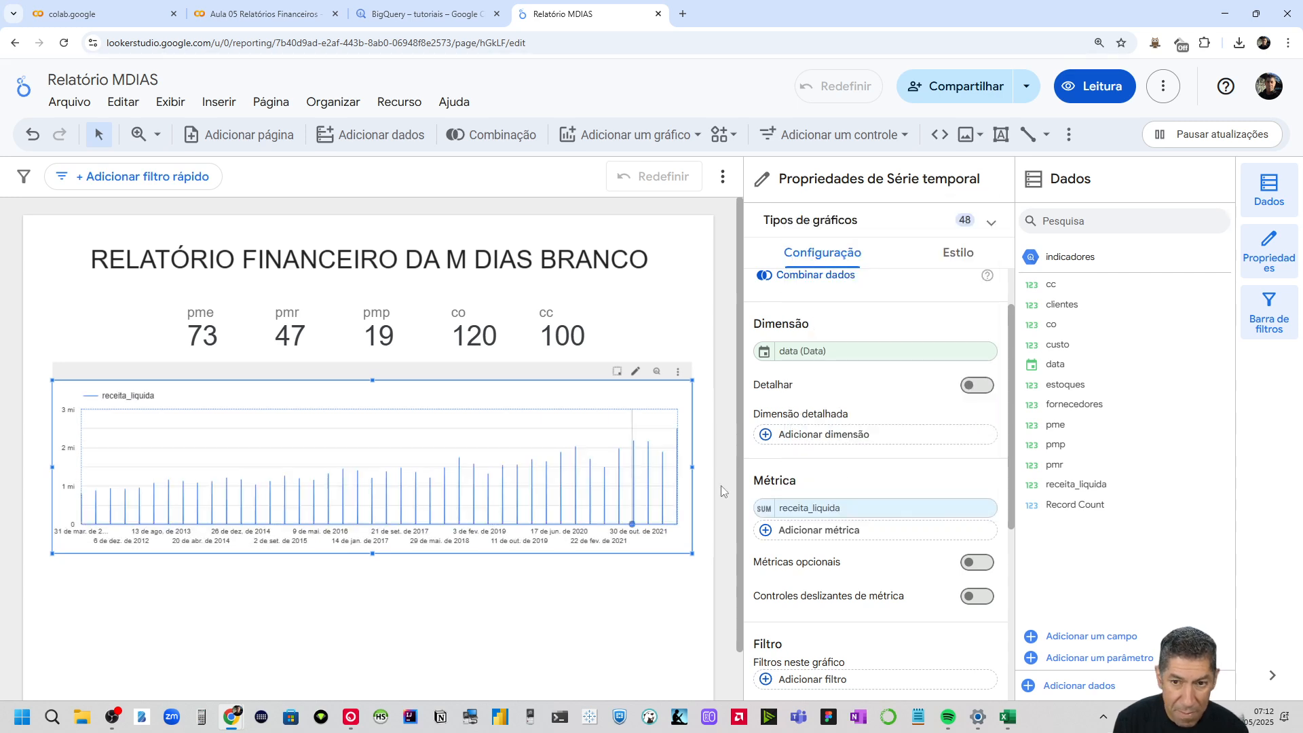
# Add data as the time series chart's breakdown dimension (Dimensão detalhada) and check that field's display settings
pyautogui.scroll(1, 857, 454)
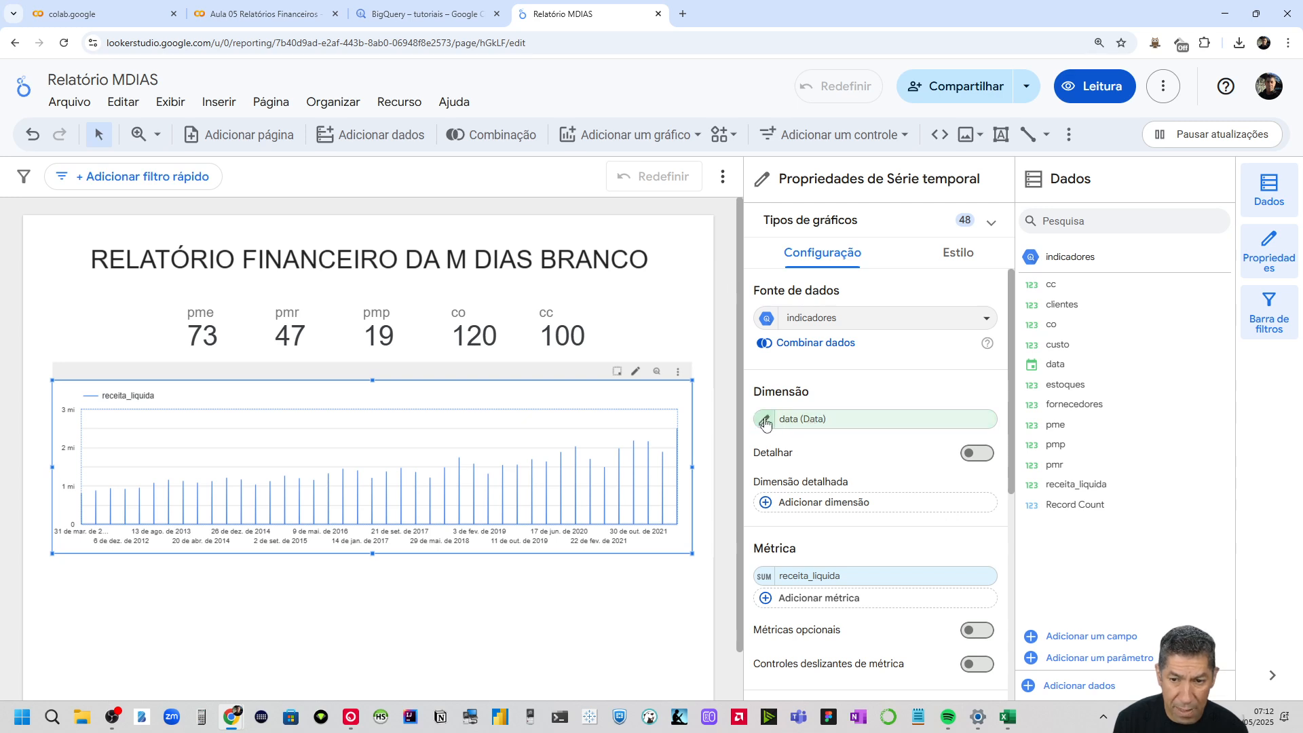
pyautogui.click(808, 503)
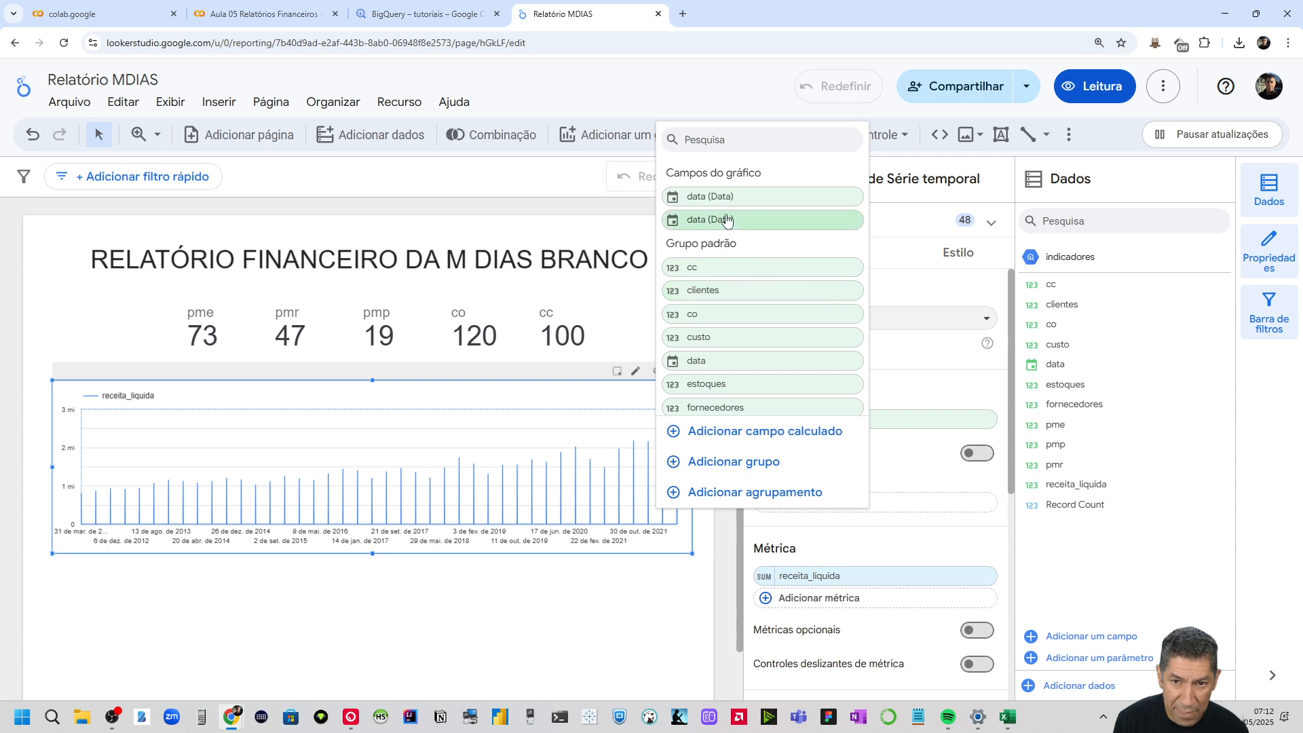
pyautogui.click(727, 219)
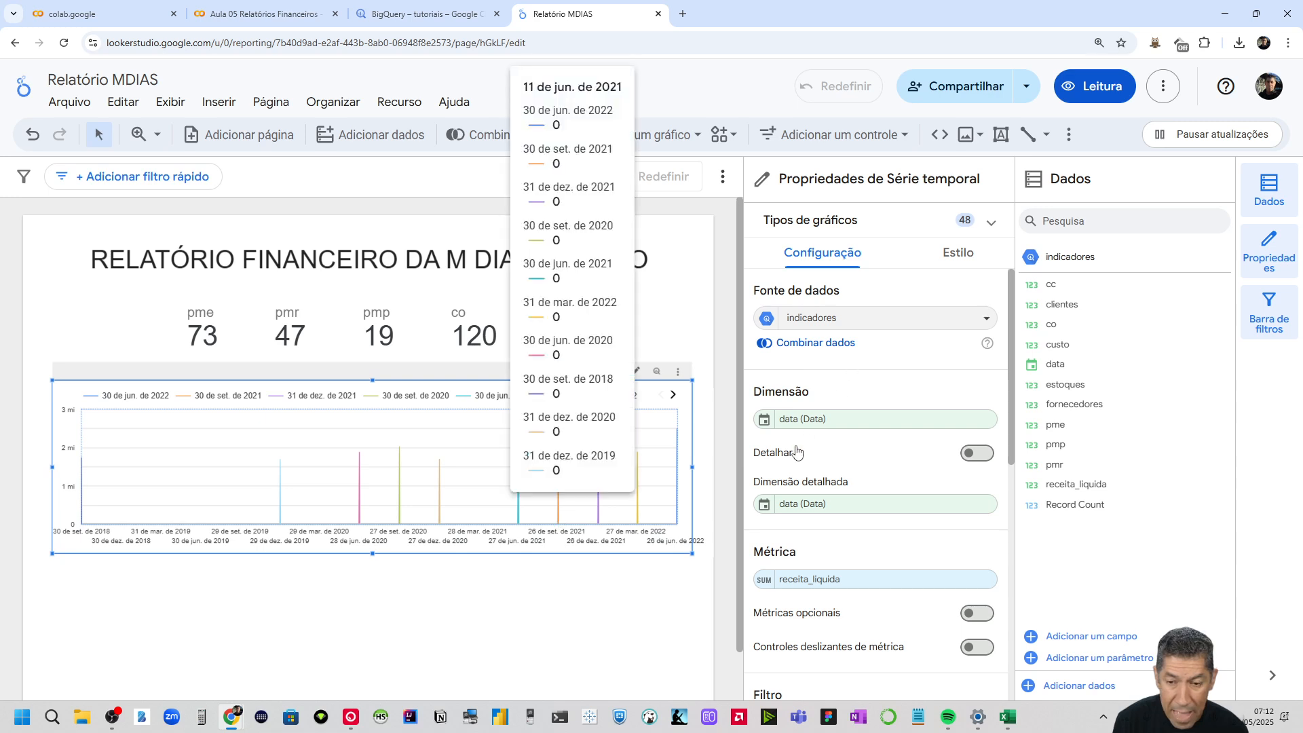
pyautogui.click(765, 506)
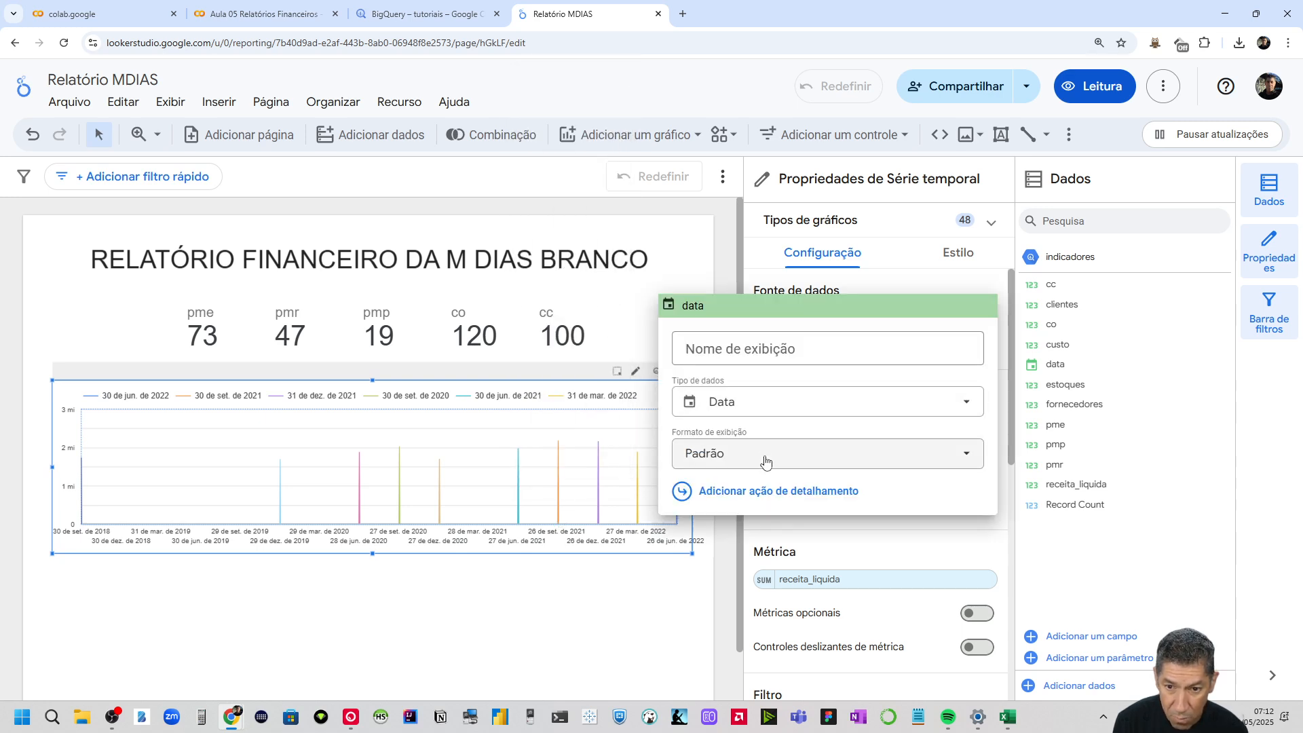
pyautogui.click(679, 625)
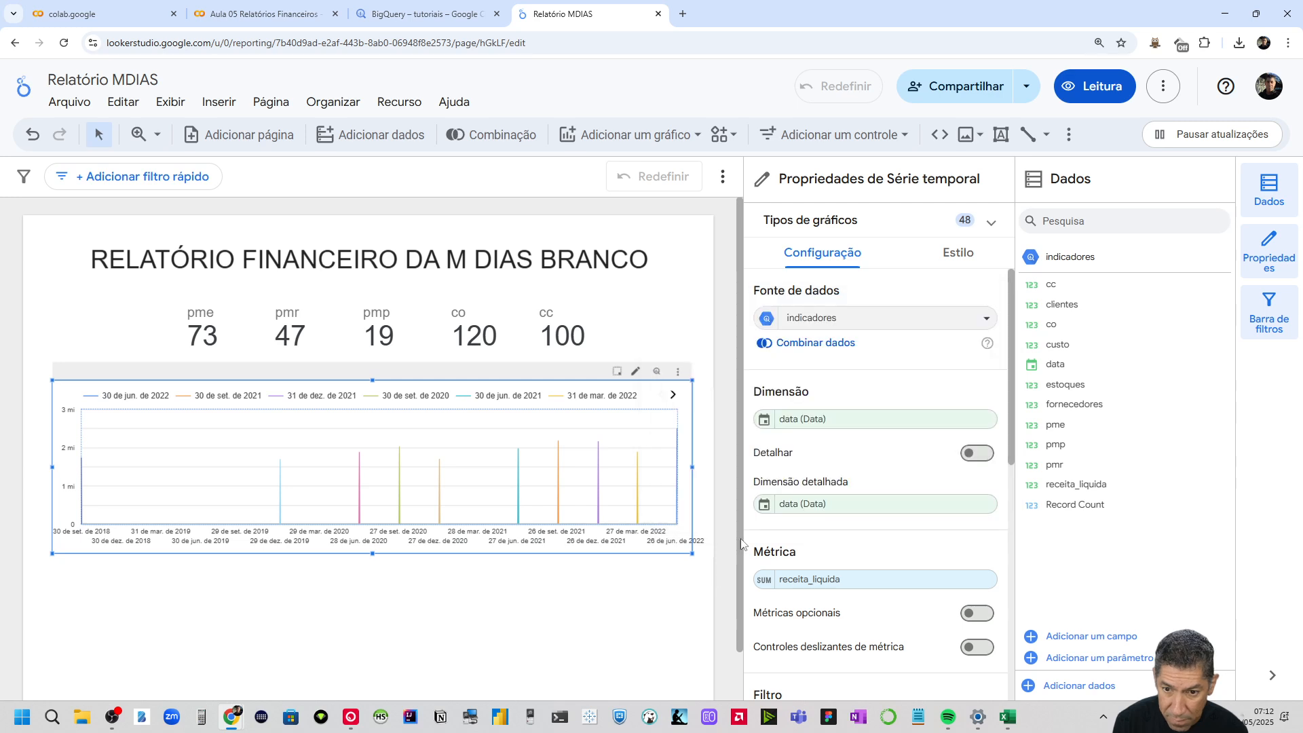
# Enable drill-down (Detalhar) on the time series chart and check the first data dimension's field settings
pyautogui.click(971, 454)
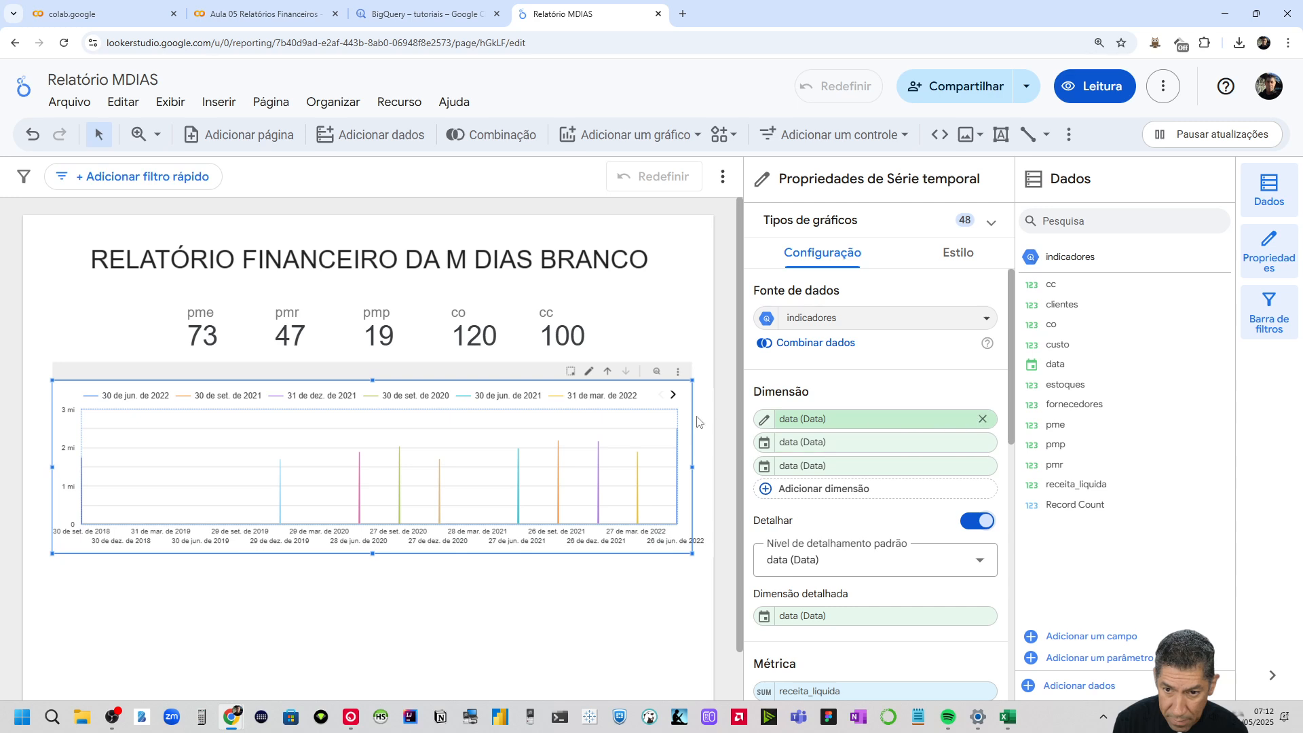
pyautogui.click(770, 423)
pyautogui.click(770, 424)
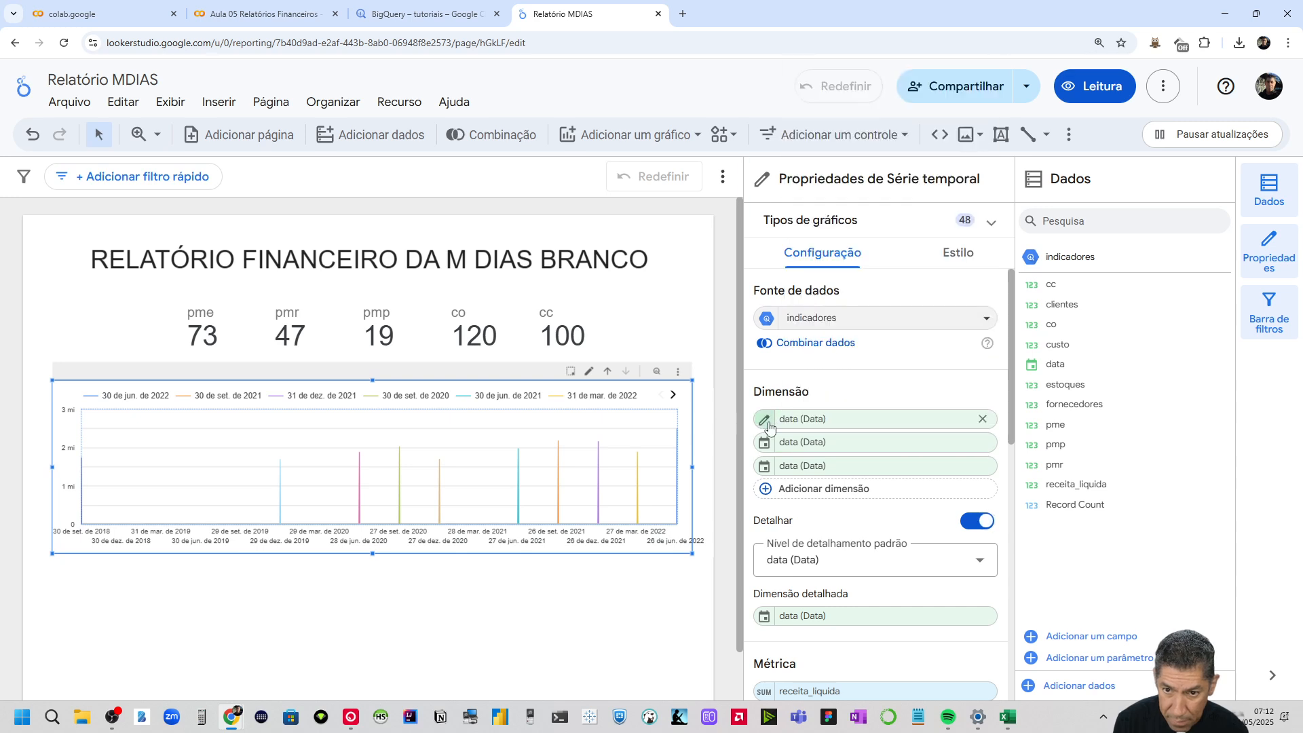
pyautogui.click(765, 420)
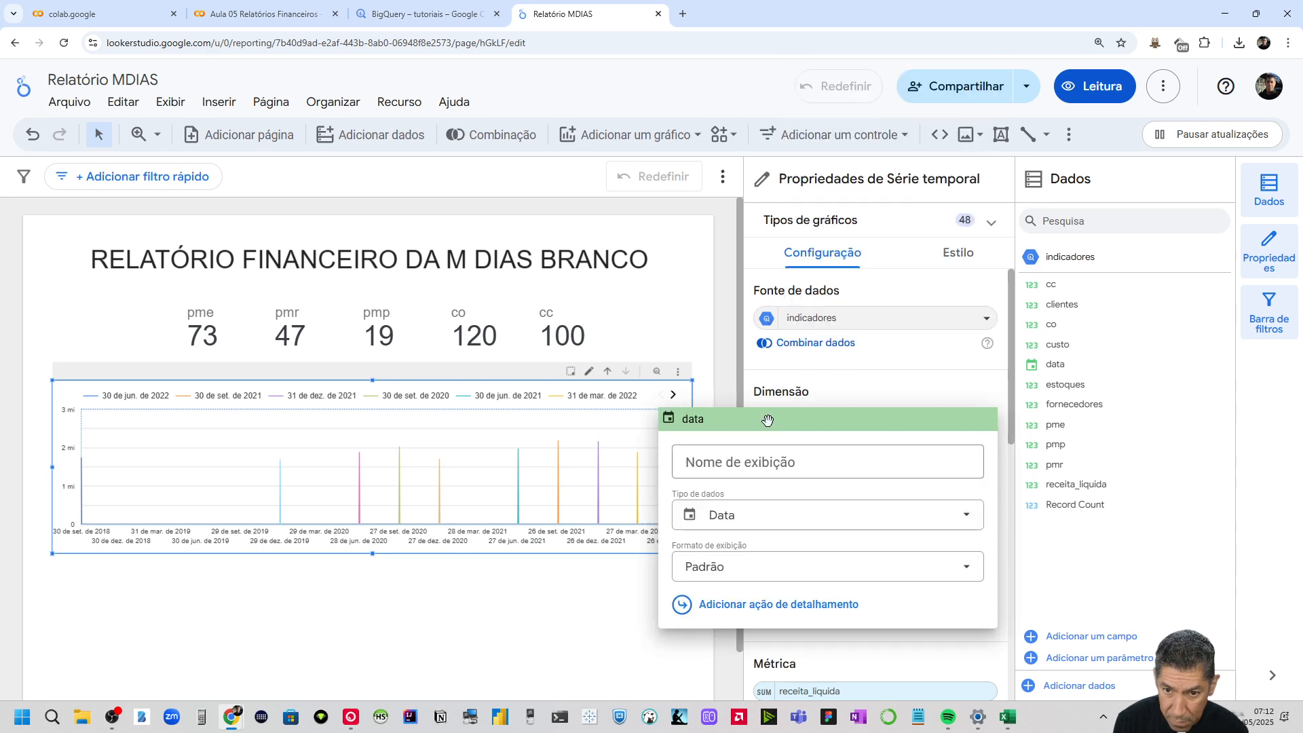
pyautogui.click(727, 340)
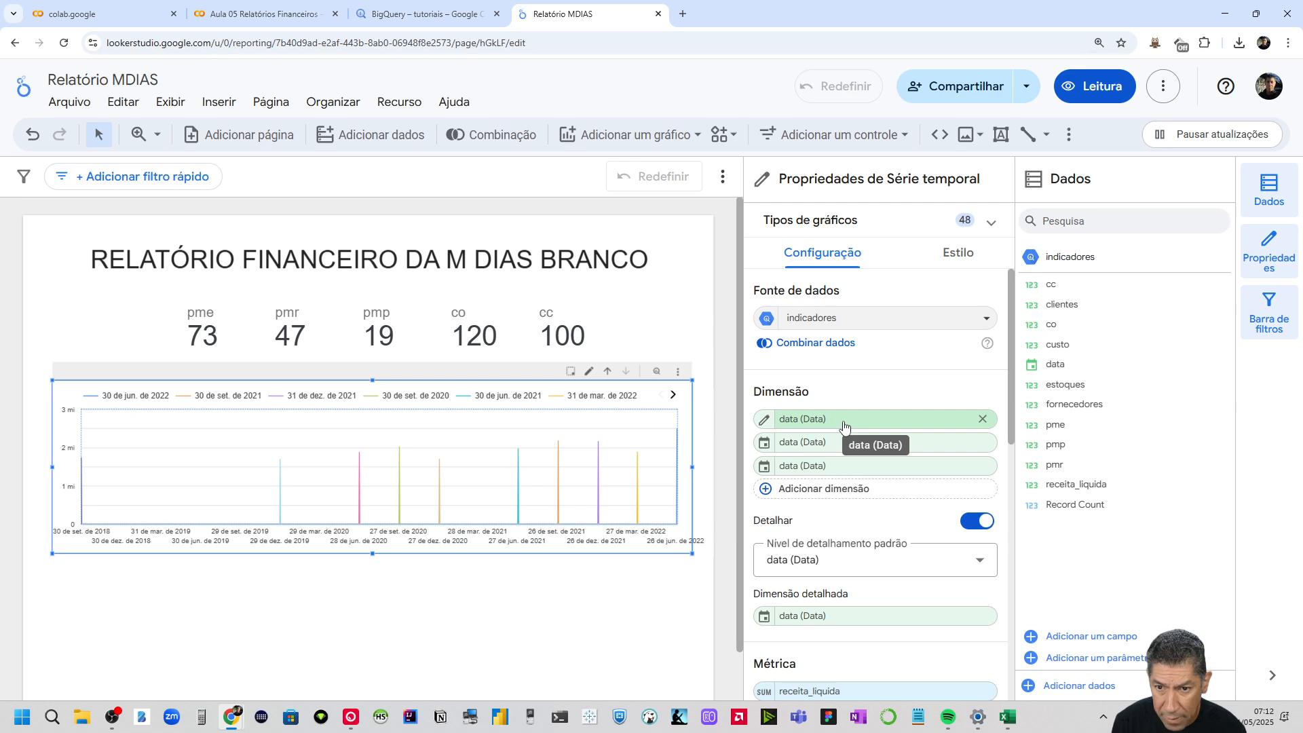
# Try the Contagem aggregation on the chart's receita_liquida metric, restore Soma, and close the metric settings
pyautogui.scroll(-2, 825, 407)
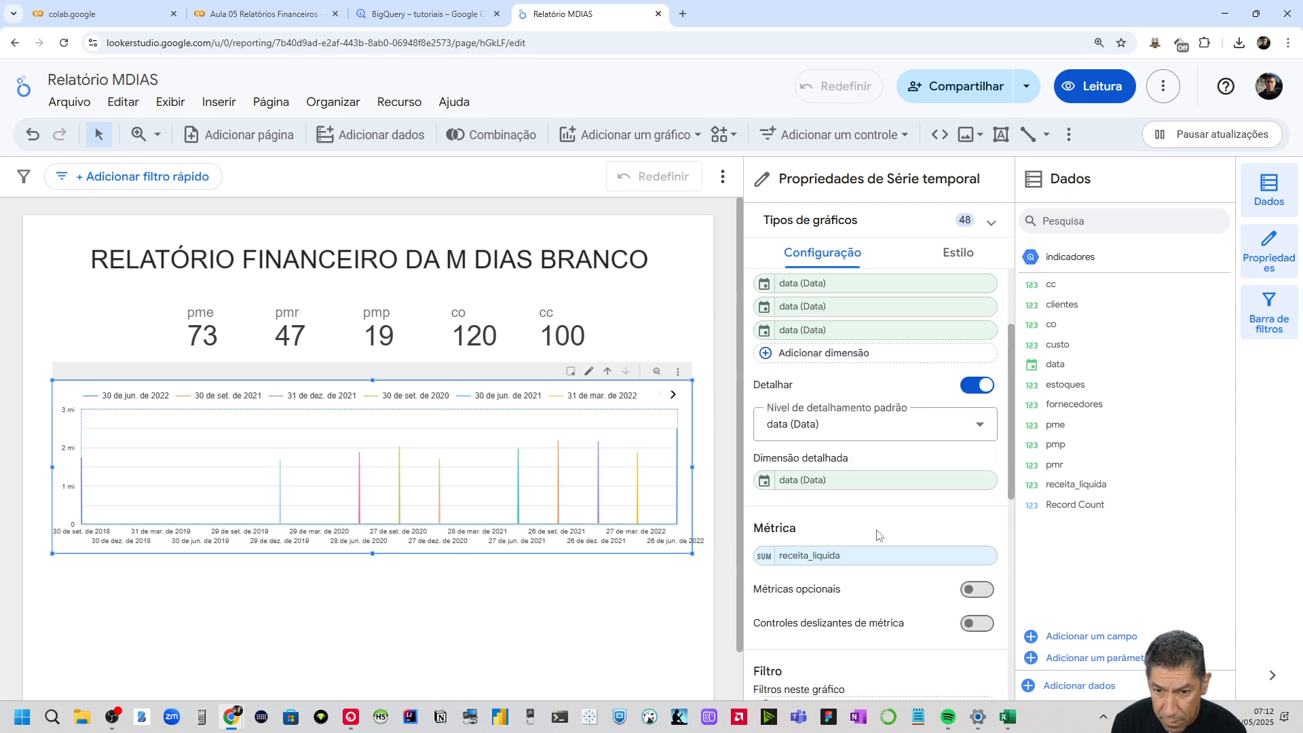
pyautogui.click(766, 559)
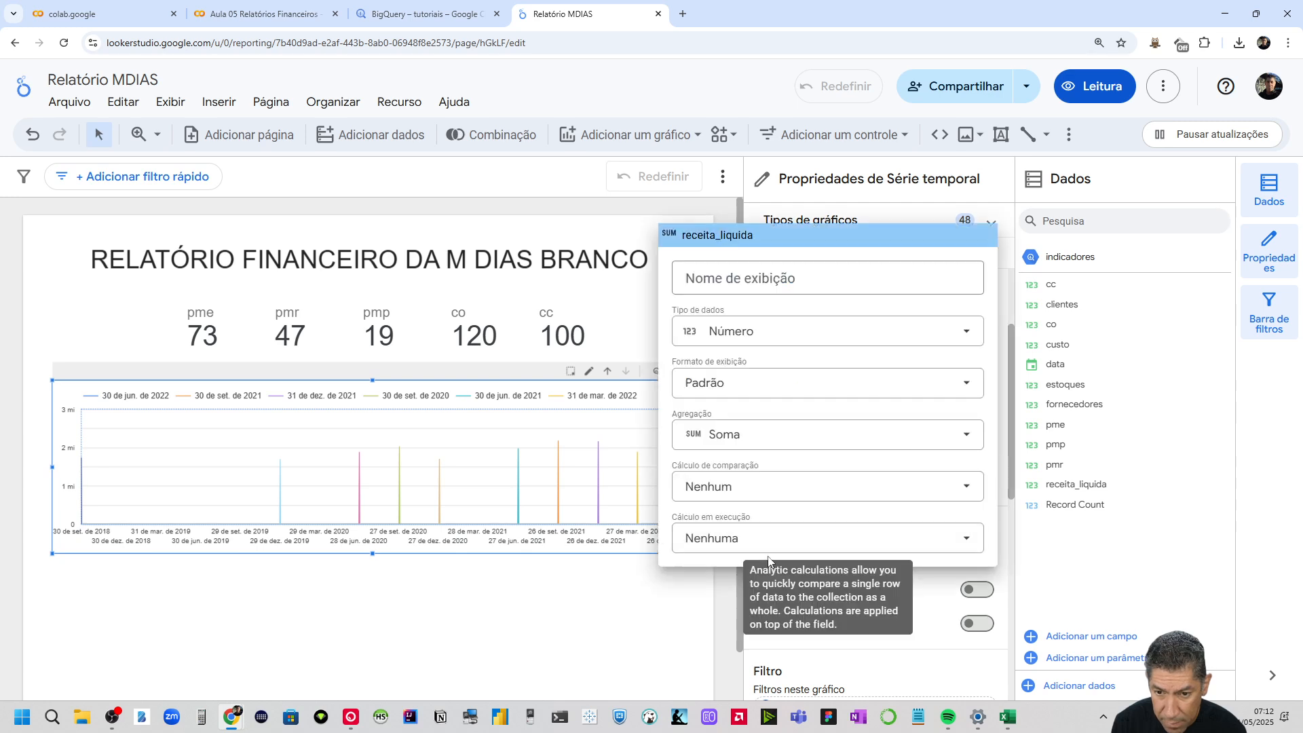
pyautogui.click(750, 439)
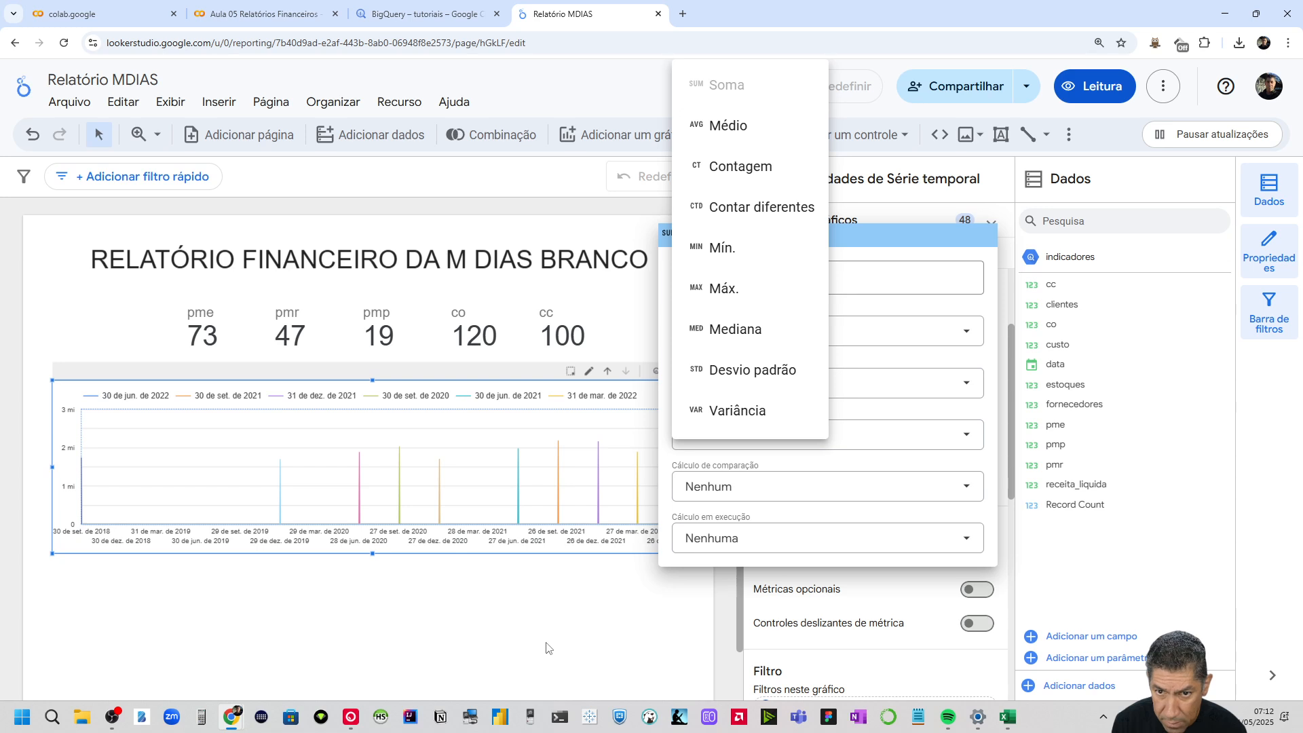
pyautogui.click(743, 173)
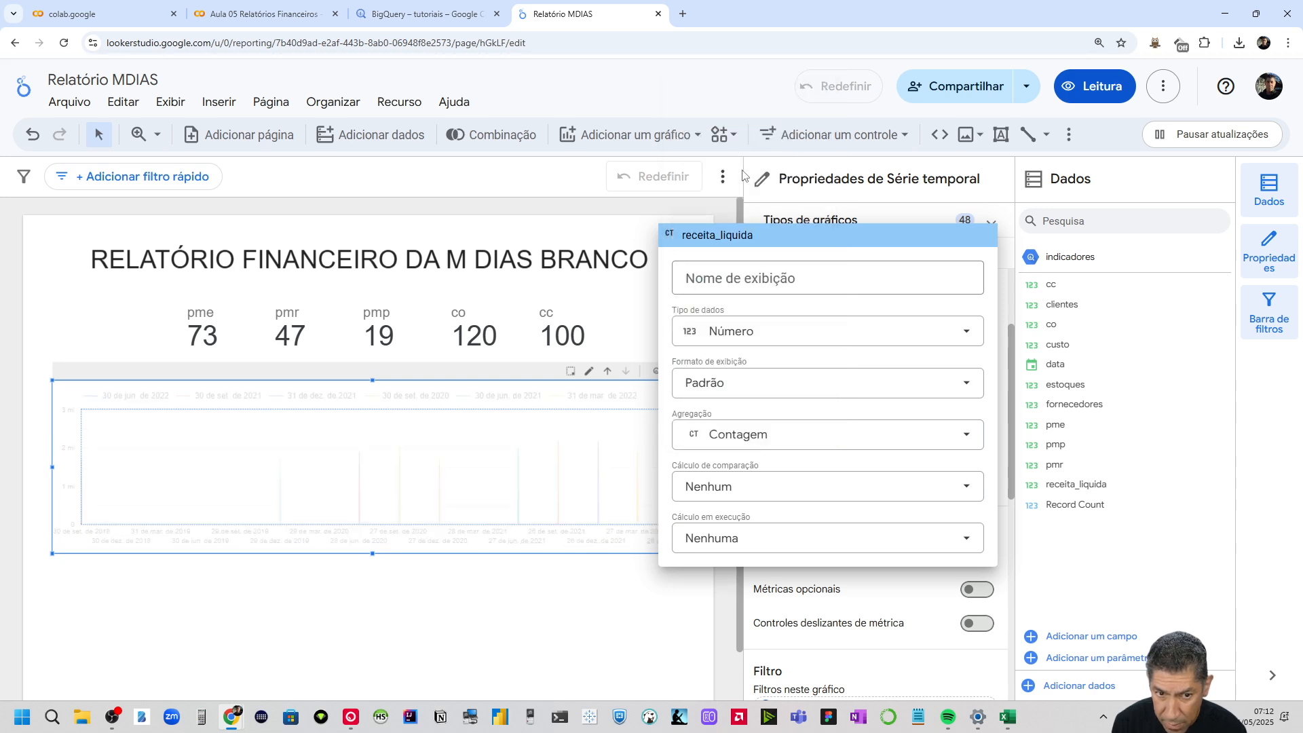
pyautogui.click(732, 440)
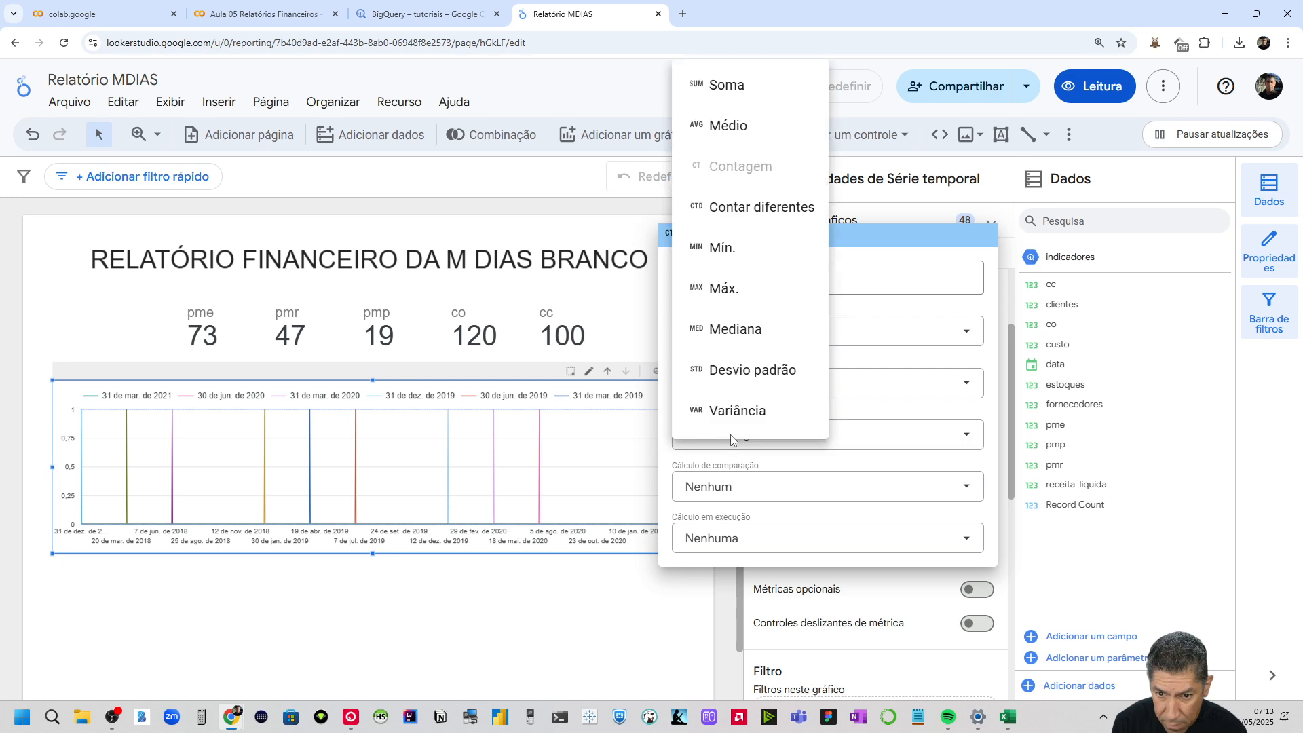
pyautogui.click(680, 88)
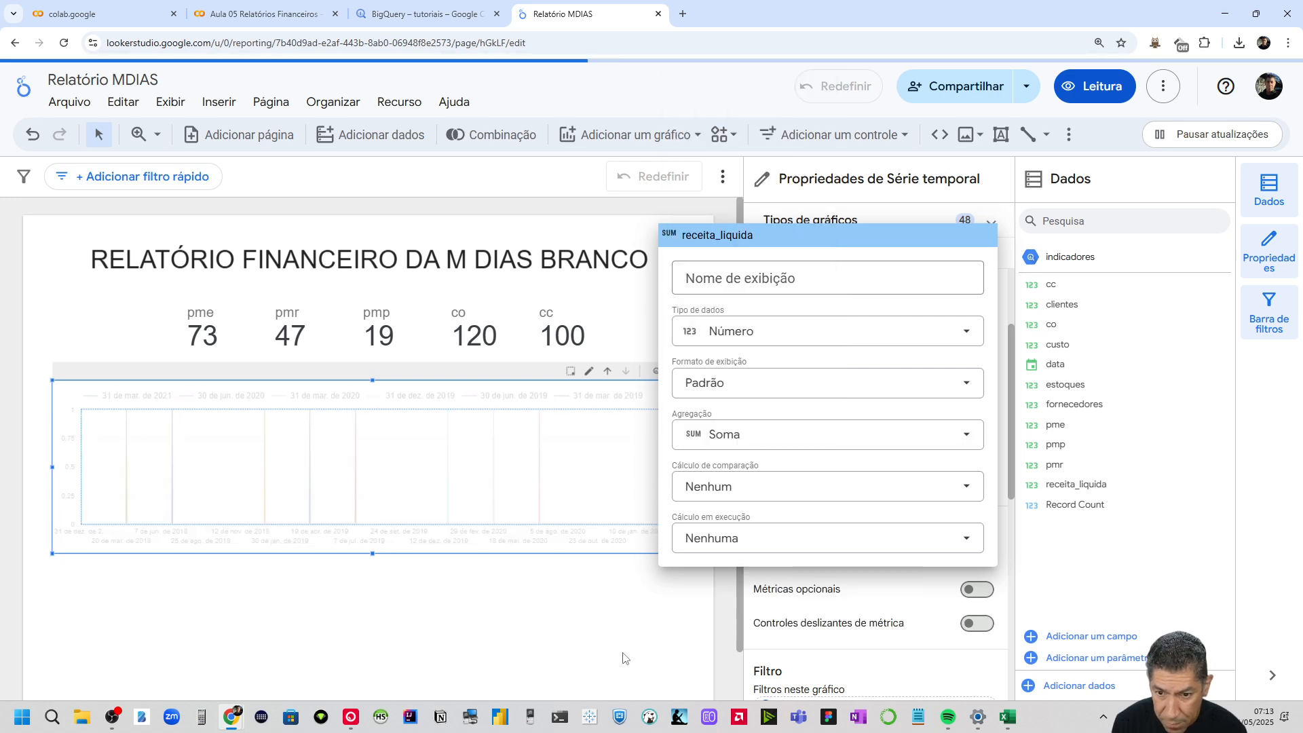
pyautogui.click(823, 221)
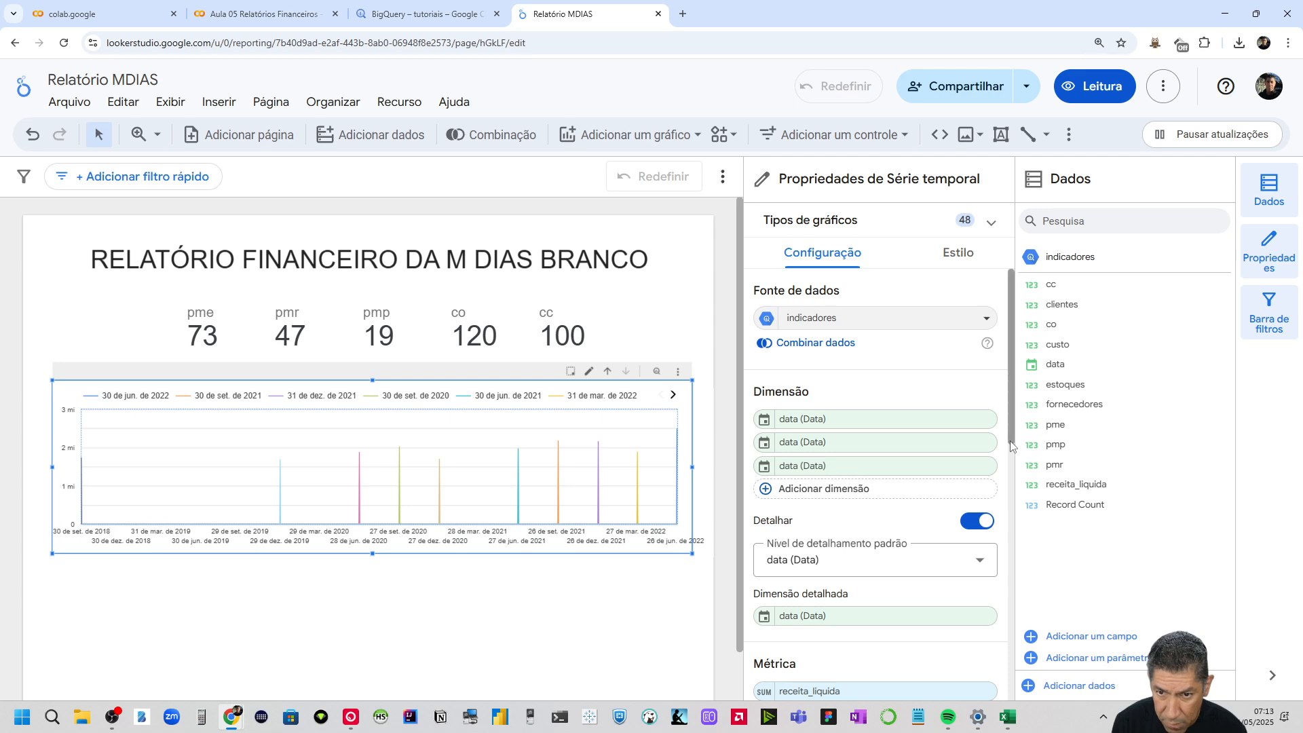
# Remove the two duplicate data dimensions from the time series chart and delete the whole chart from the page
pyautogui.click(983, 421)
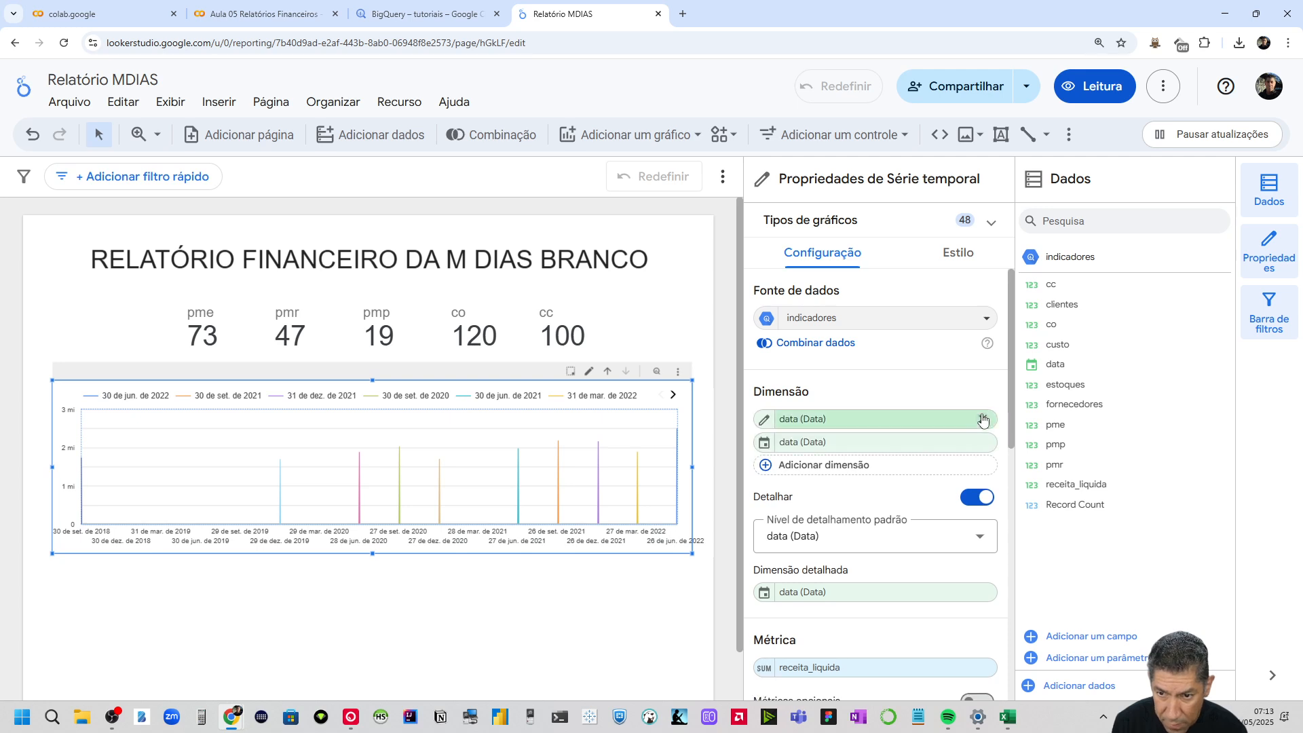
pyautogui.click(982, 419)
pyautogui.click(824, 442)
pyautogui.click(418, 434)
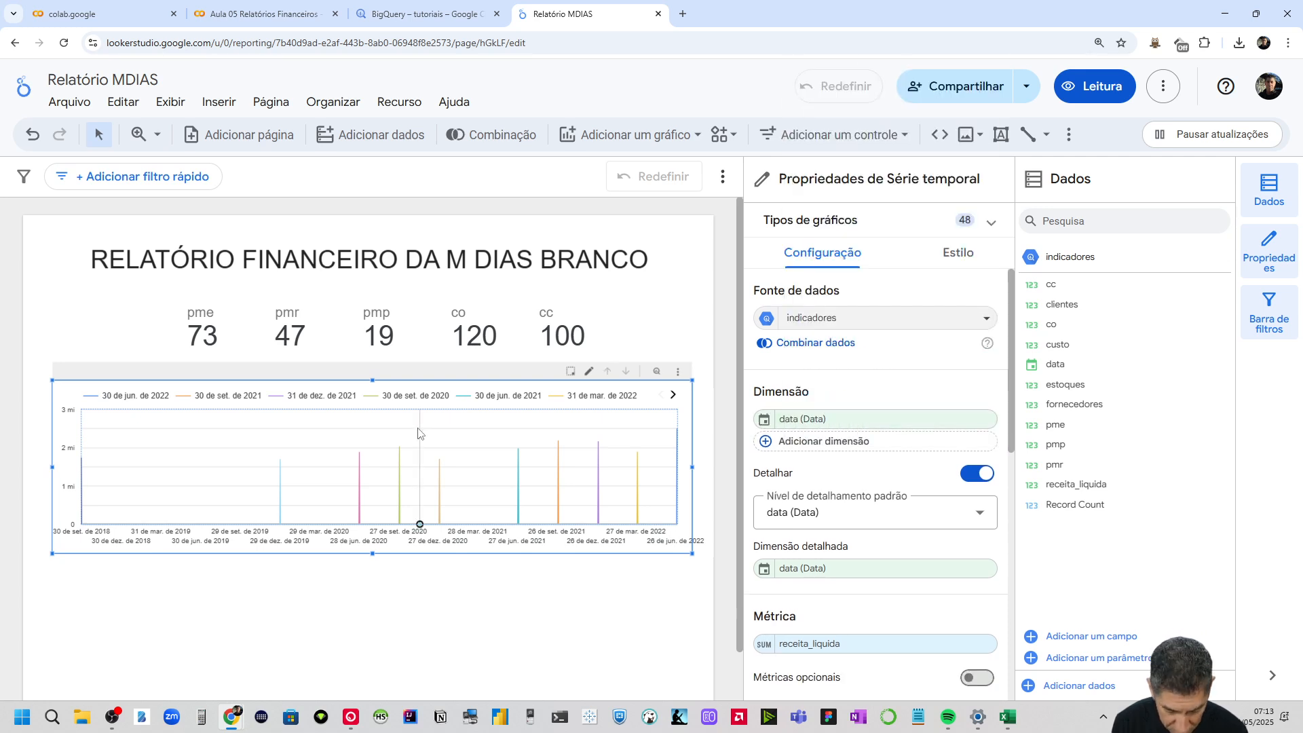
pyautogui.press('Delete')
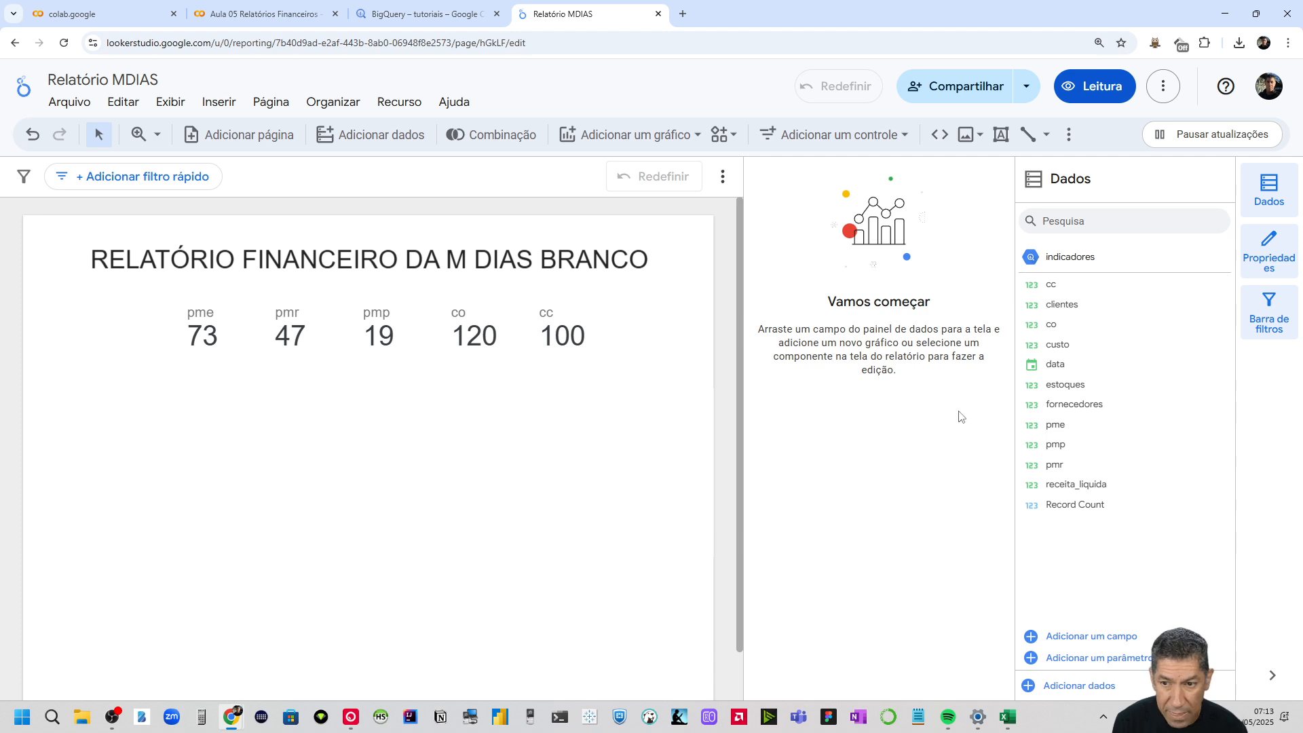
# Place the receita_liquida field on the page below the scorecards and convert the resulting scorecard to a time series chart
pyautogui.moveTo(1071, 485); pyautogui.dragTo(102, 429)
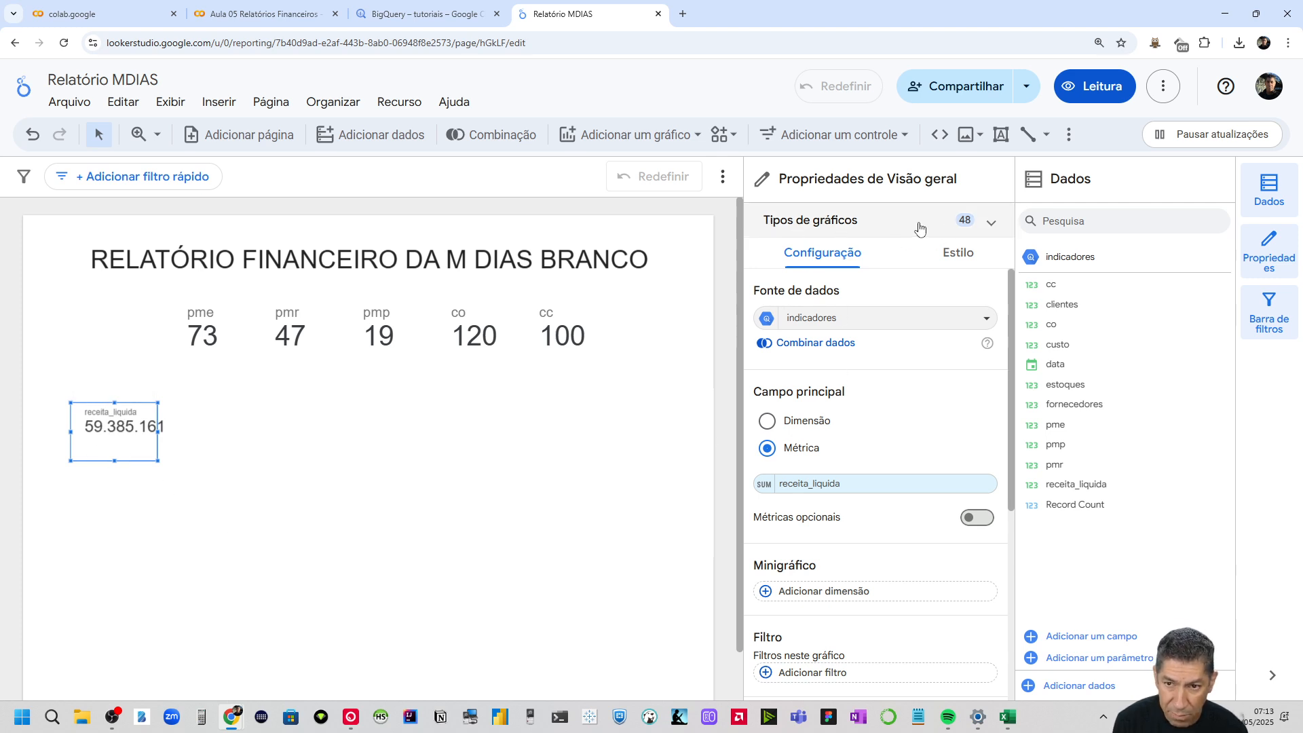
pyautogui.click(987, 228)
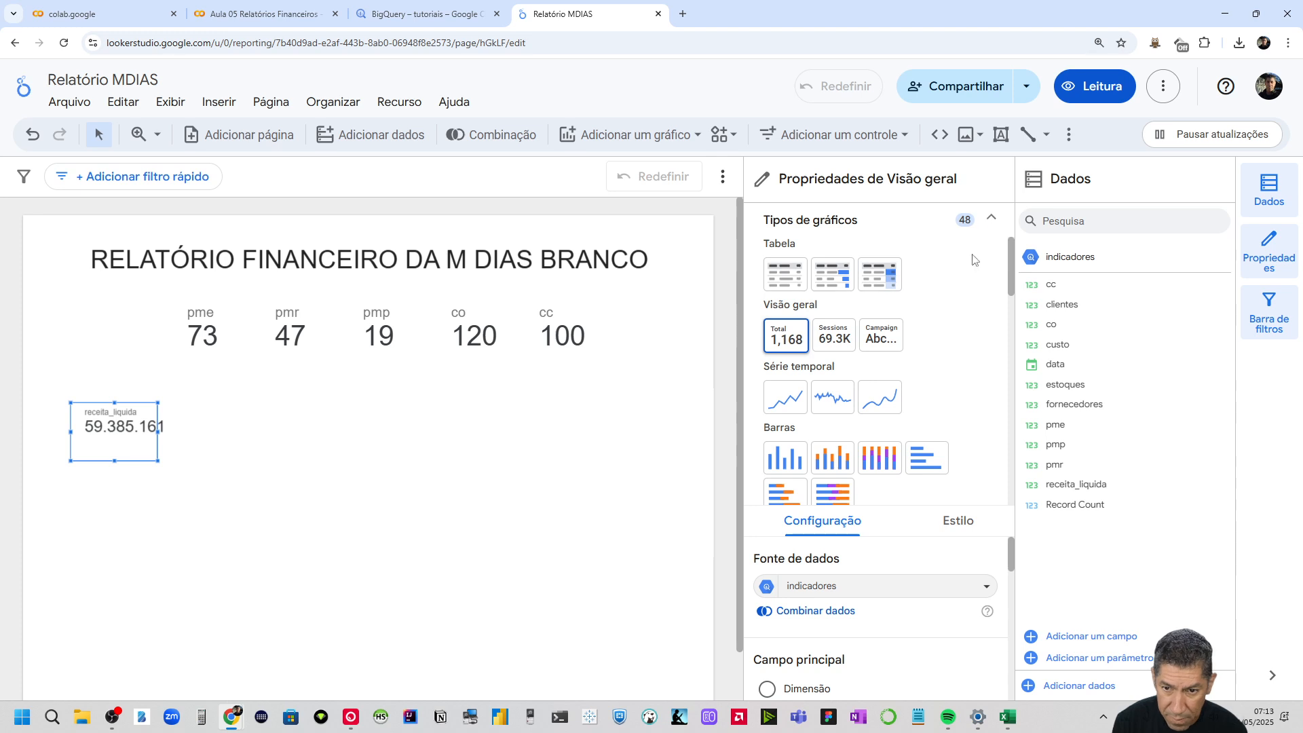
pyautogui.click(787, 404)
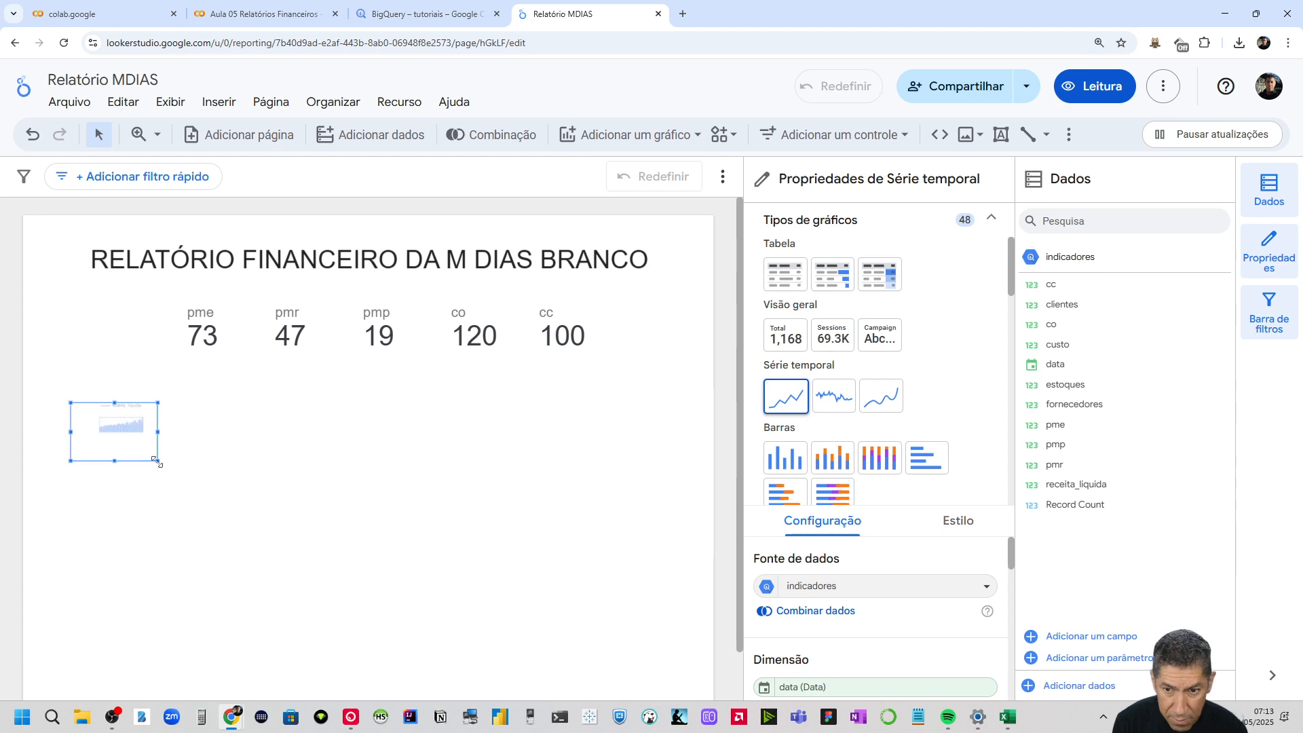
# Look through the other chart types and delete the small receita_liquida time series chart
pyautogui.scroll(-3, 901, 435)
pyautogui.scroll(-3, 901, 434)
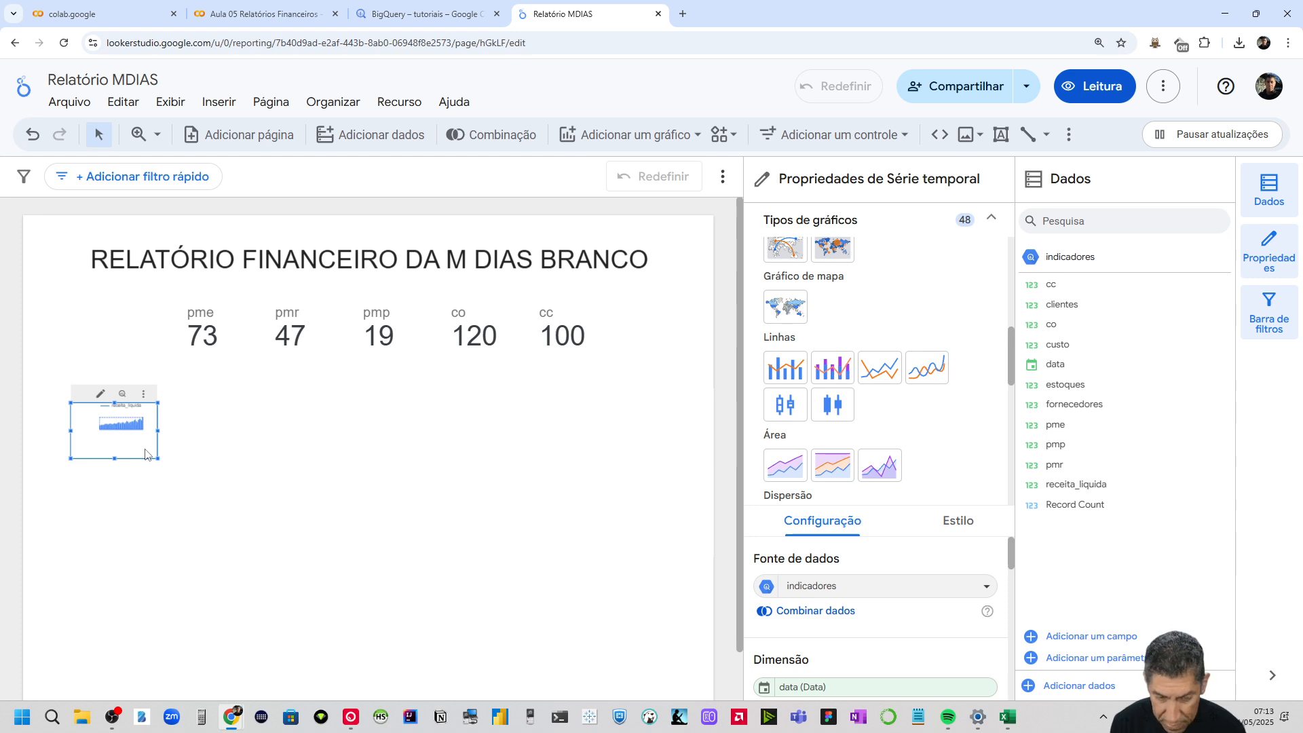
pyautogui.press('Delete')
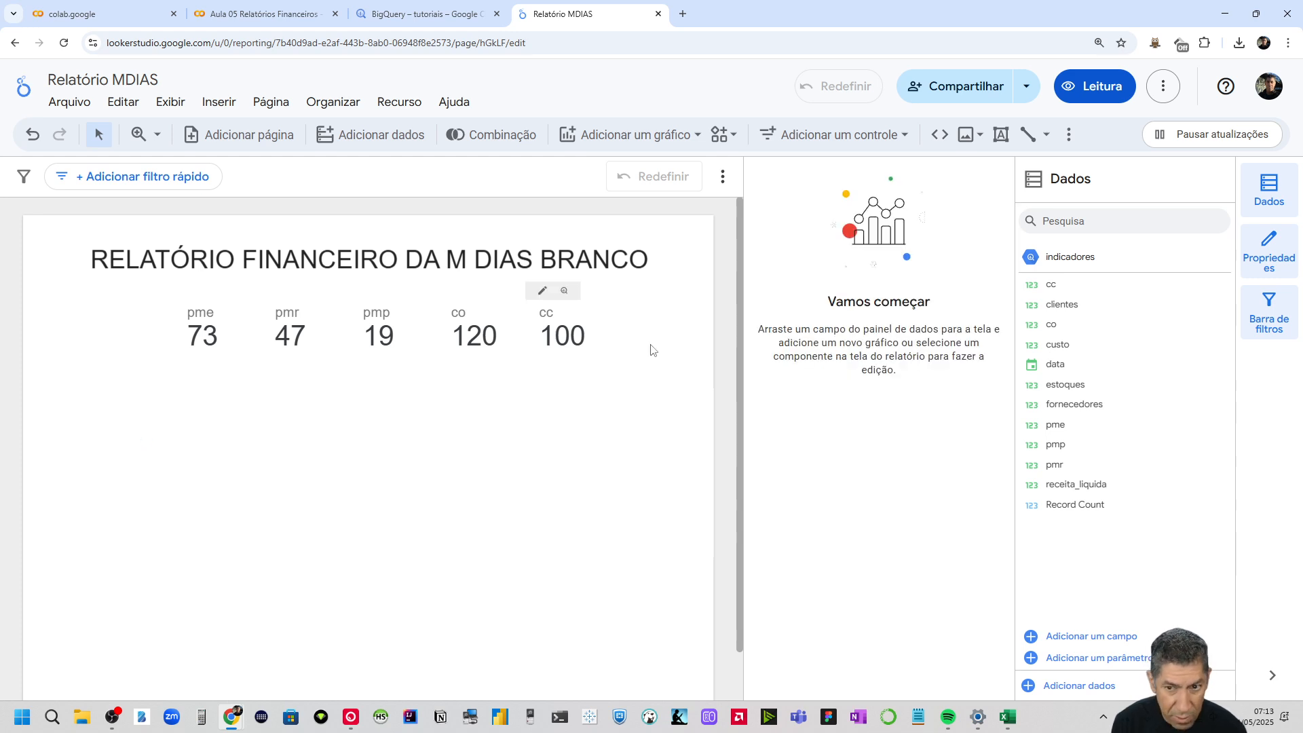
# Look through the chart and control types that can be inserted in the report and close the list
pyautogui.click(218, 103)
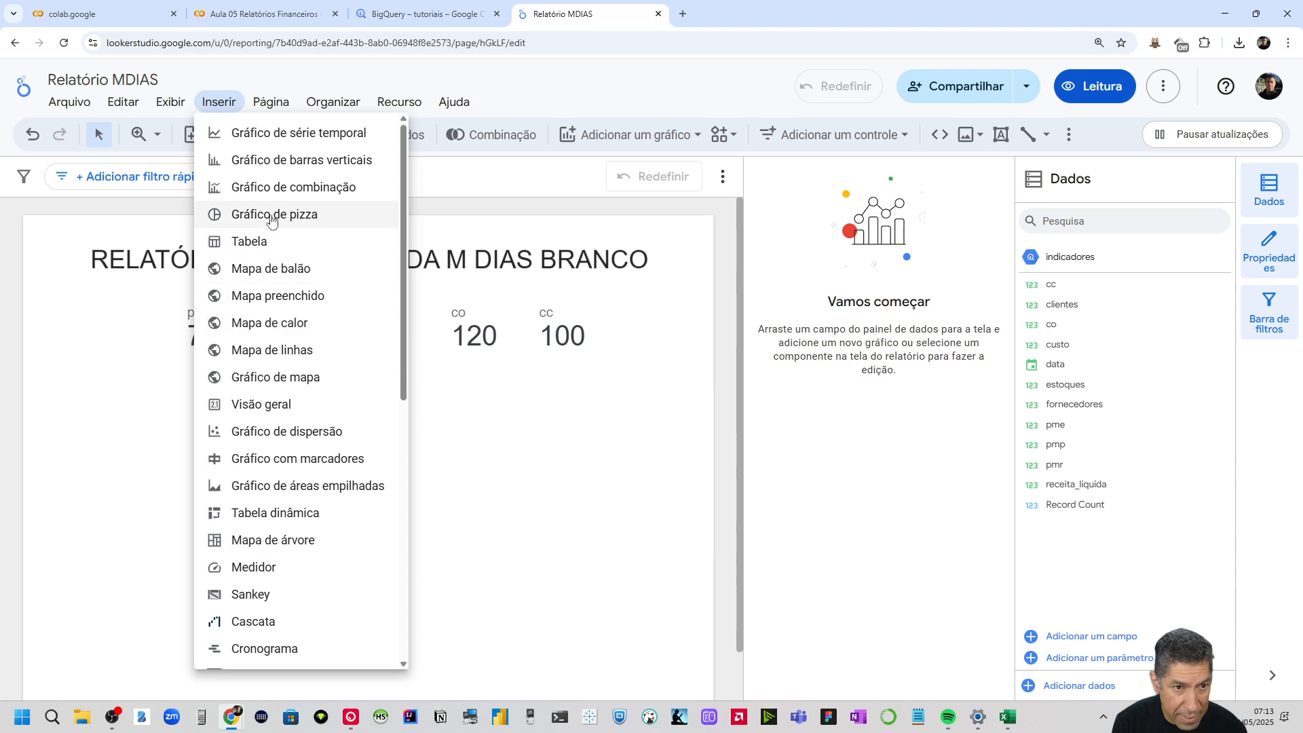
pyautogui.scroll(-3, 272, 483)
pyautogui.scroll(-1, 274, 510)
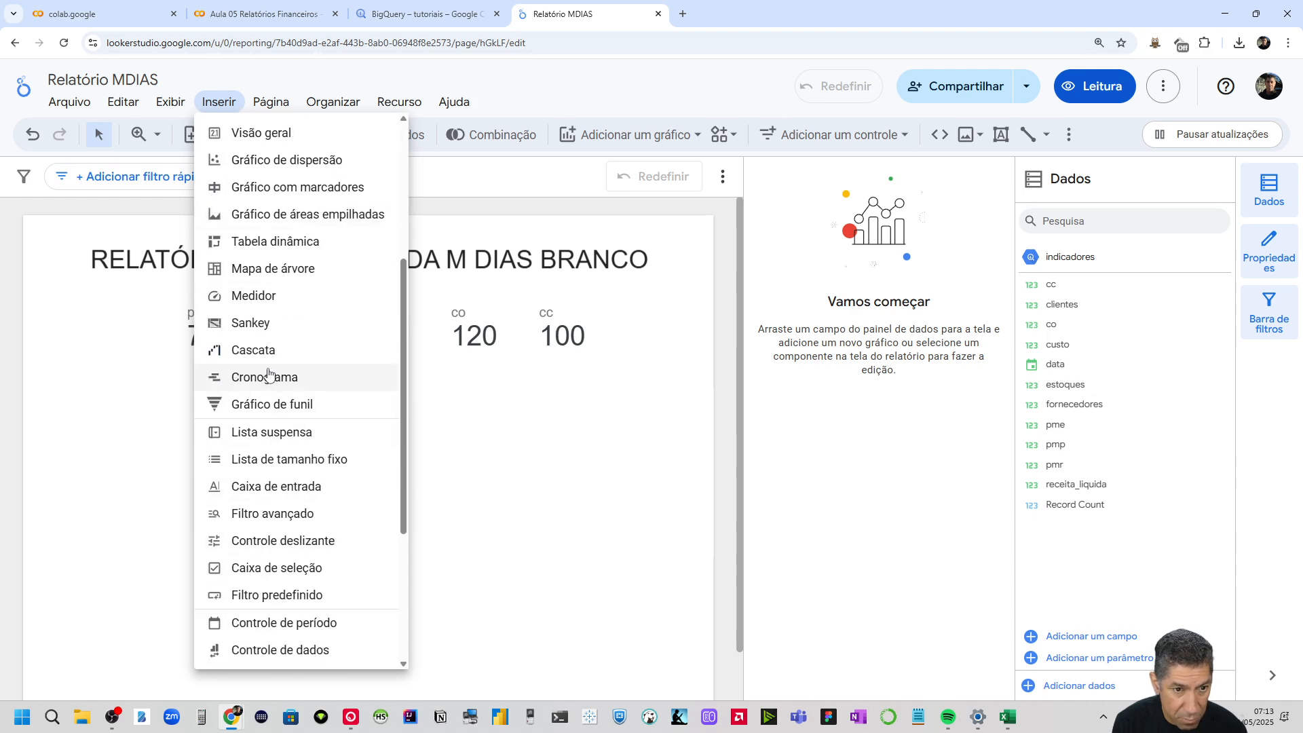
pyautogui.scroll(-3, 342, 486)
pyautogui.scroll(5, 343, 489)
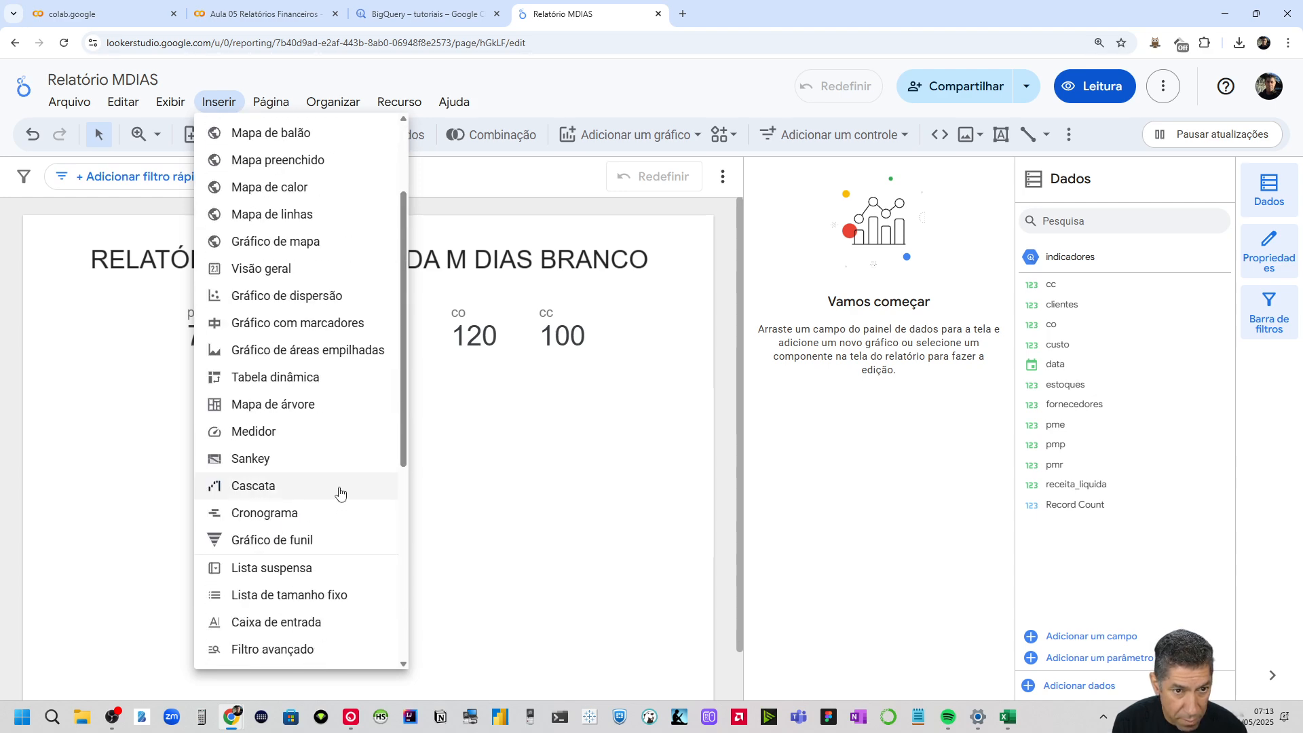
pyautogui.scroll(1, 310, 265)
pyautogui.scroll(1, 309, 264)
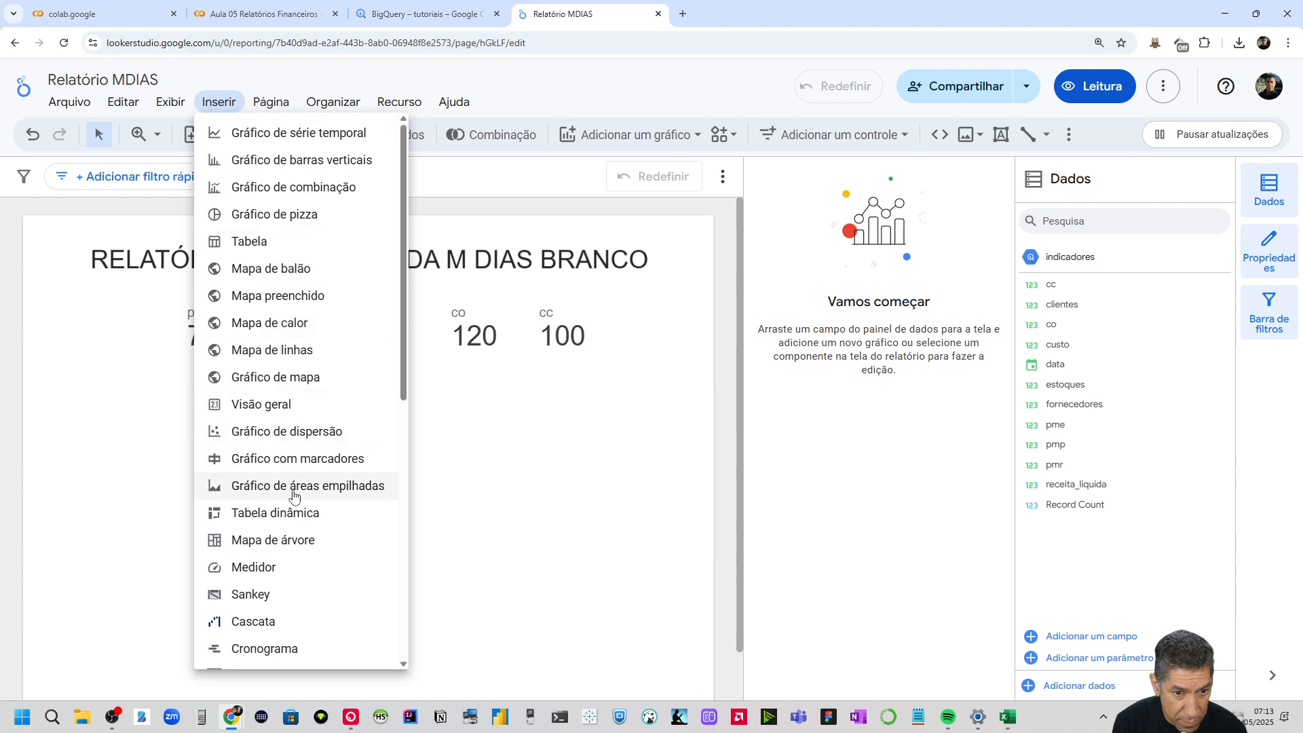
pyautogui.scroll(-5, 273, 495)
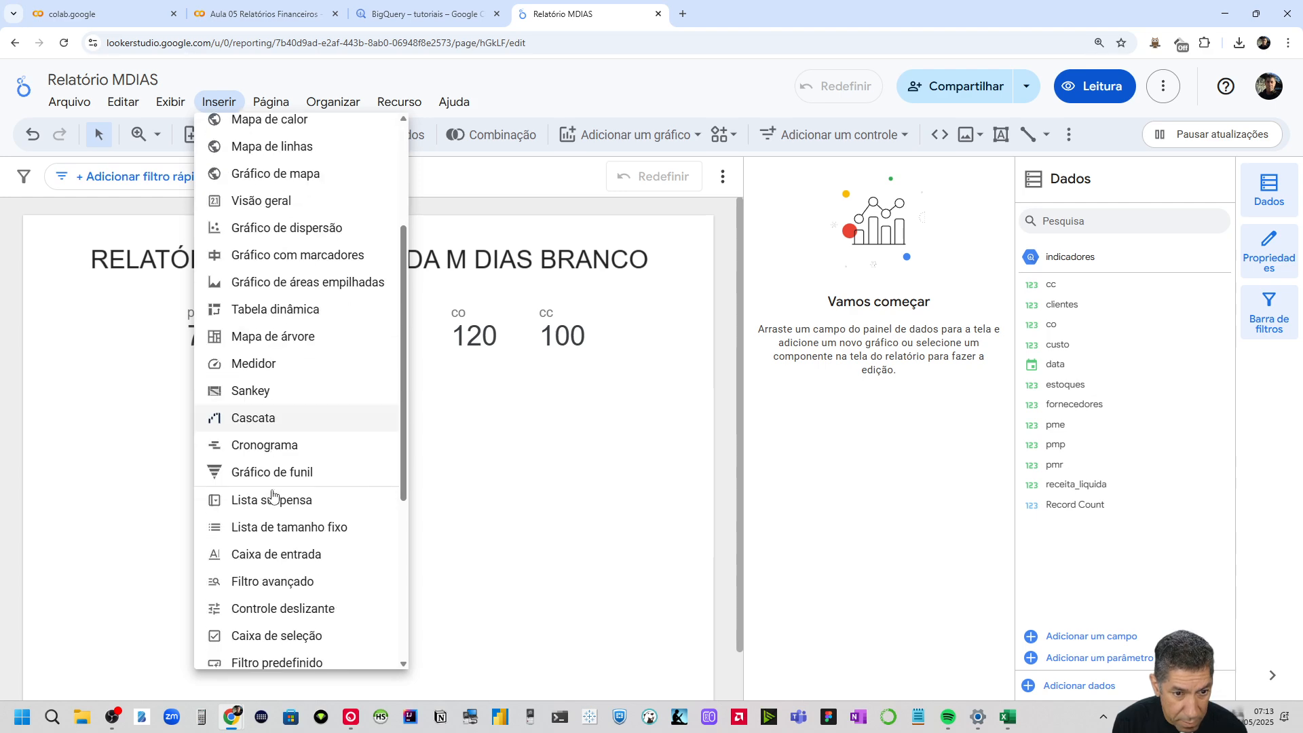
pyautogui.scroll(-3, 273, 495)
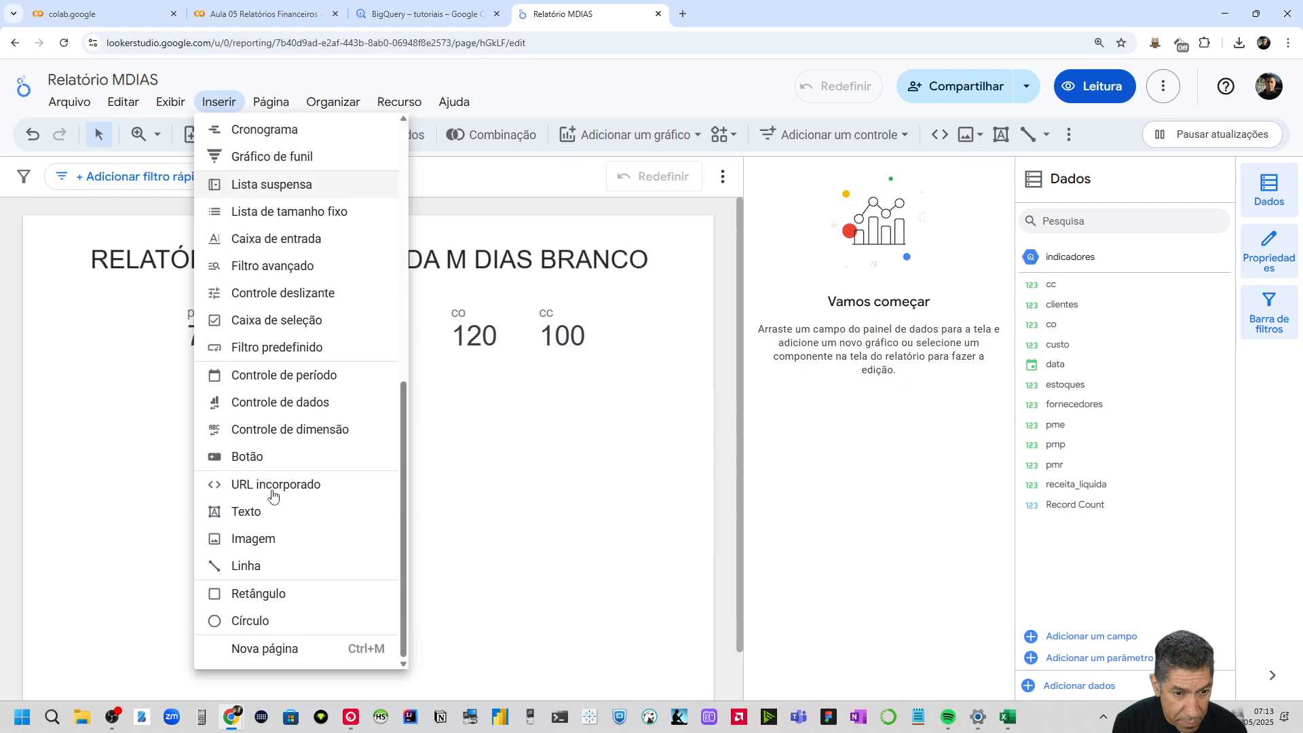
pyautogui.scroll(5, 272, 495)
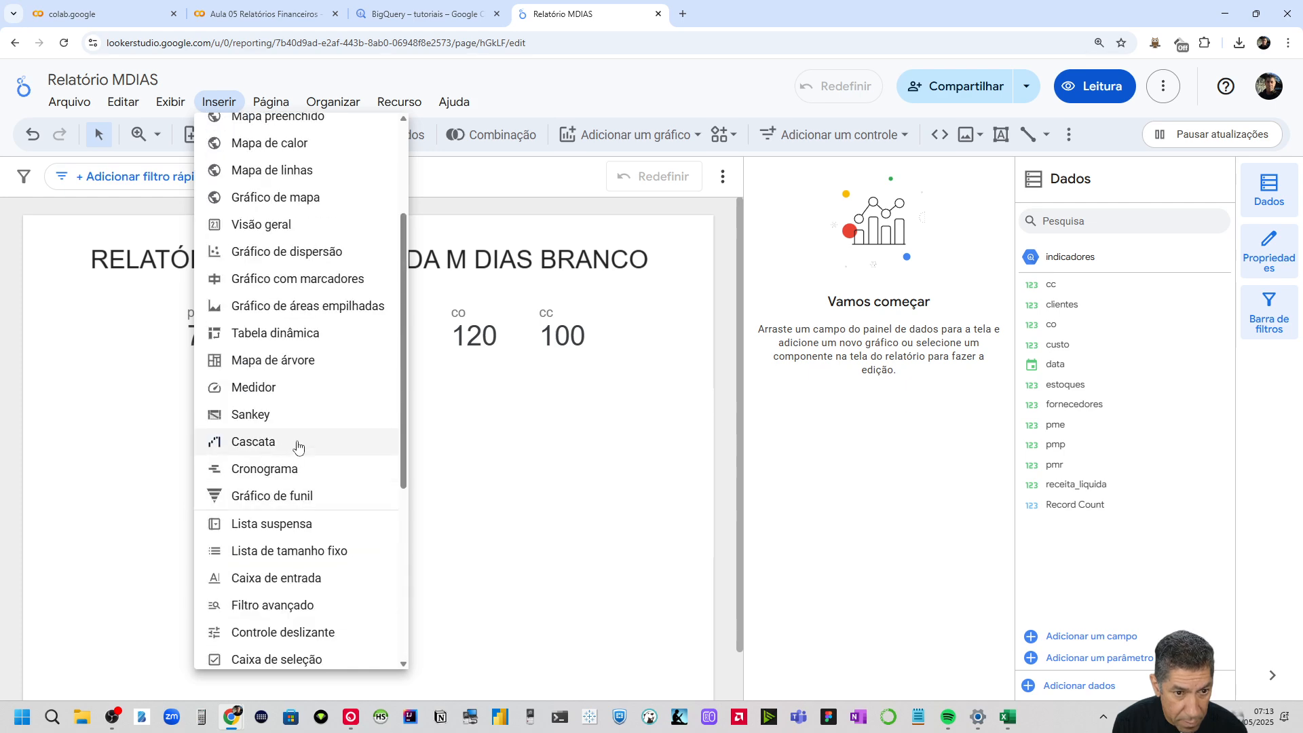
pyautogui.scroll(1, 319, 481)
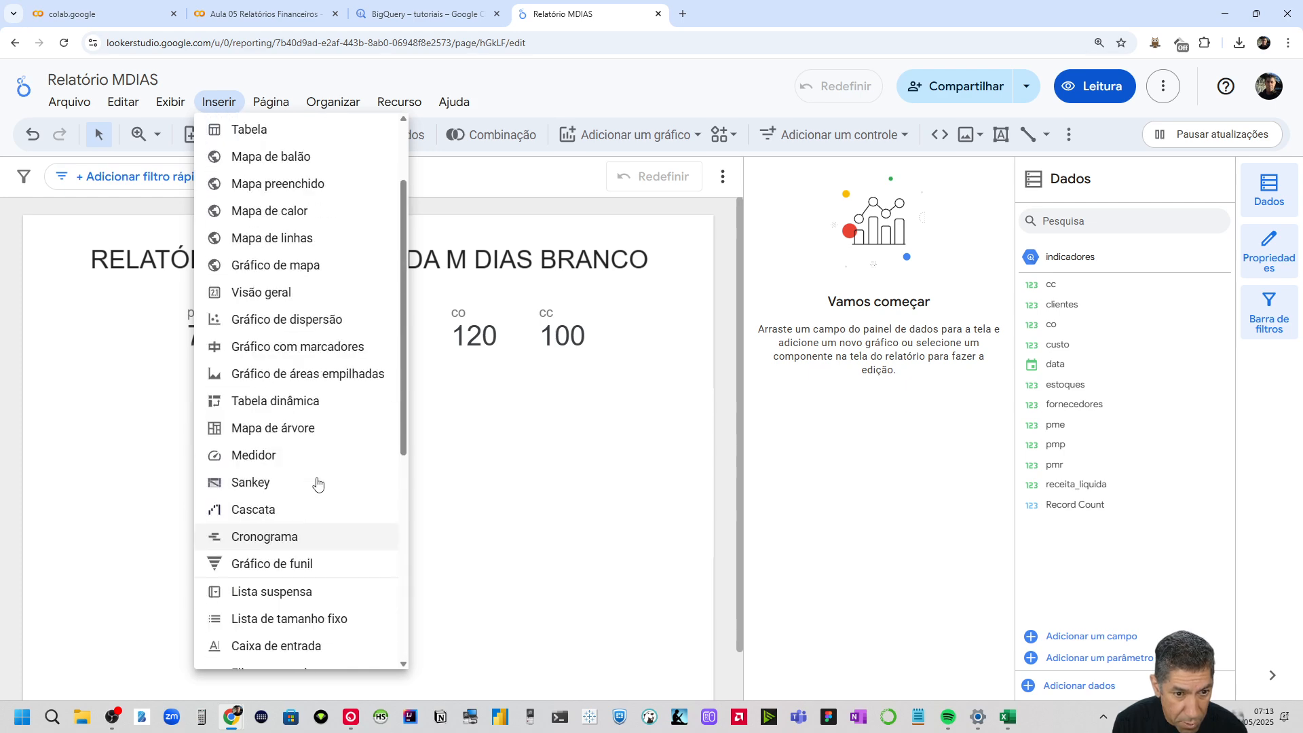
pyautogui.scroll(2, 317, 484)
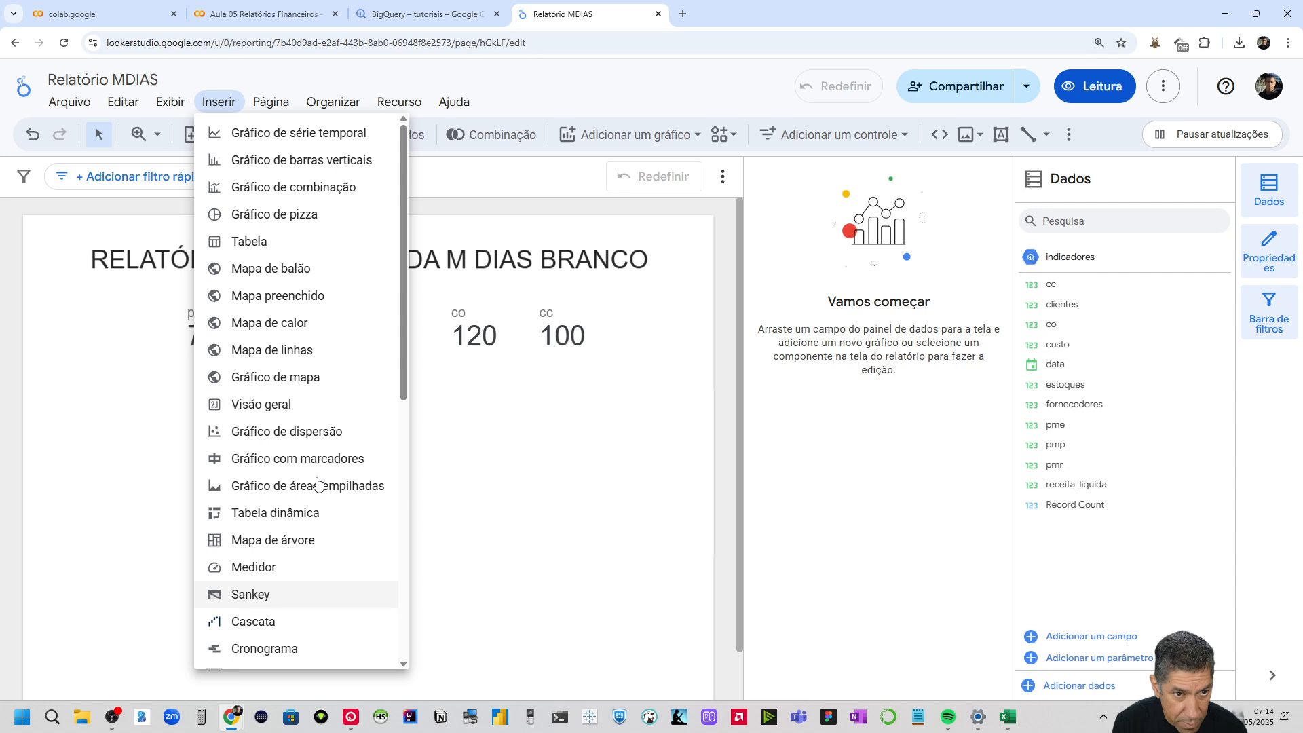
pyautogui.click(511, 177)
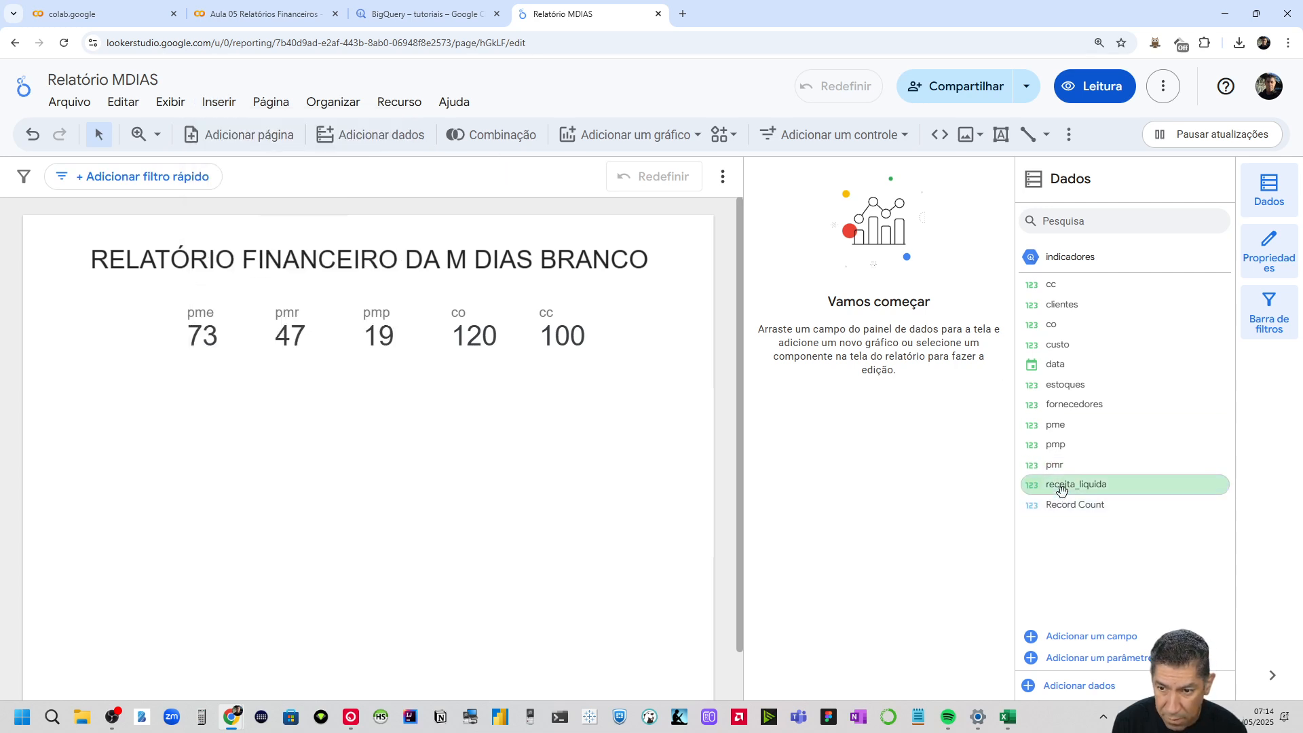
# Place the receita_liquida field on the page below the scorecards and convert the resulting scorecard to a line chart
pyautogui.moveTo(1062, 490); pyautogui.dragTo(71, 420)
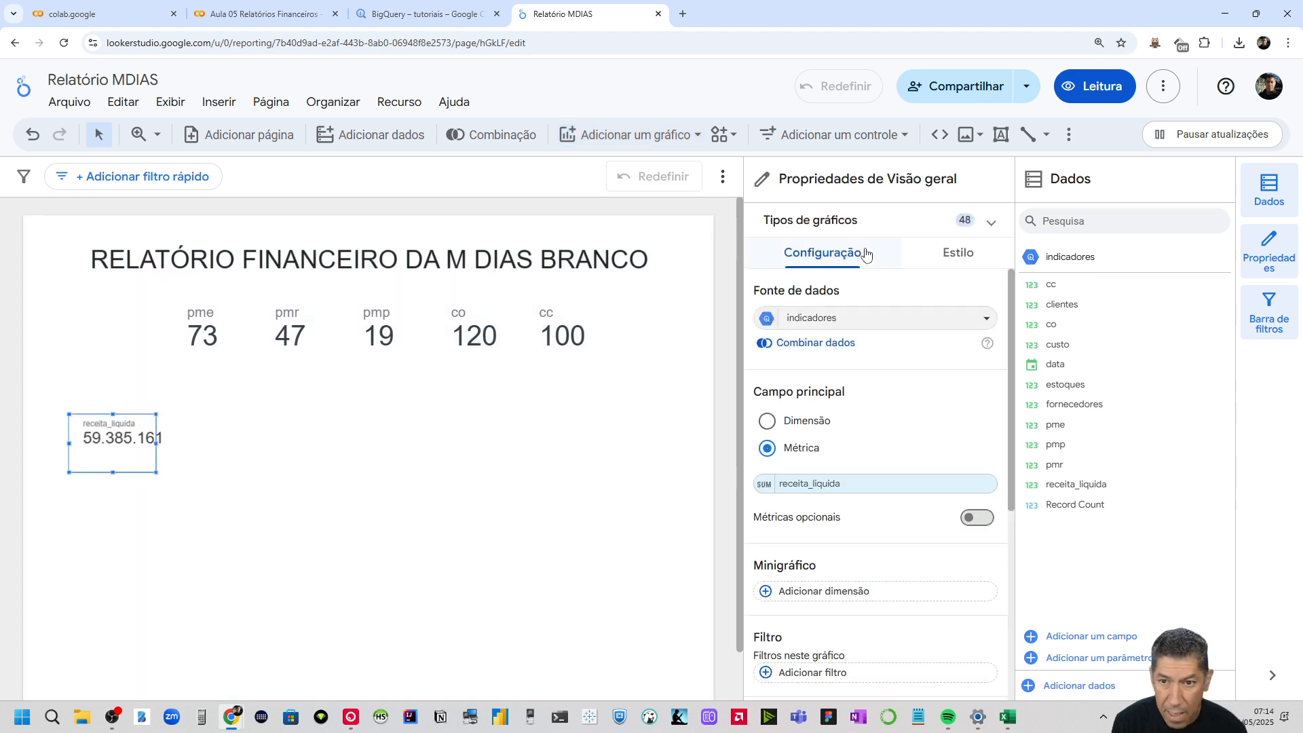
pyautogui.click(991, 224)
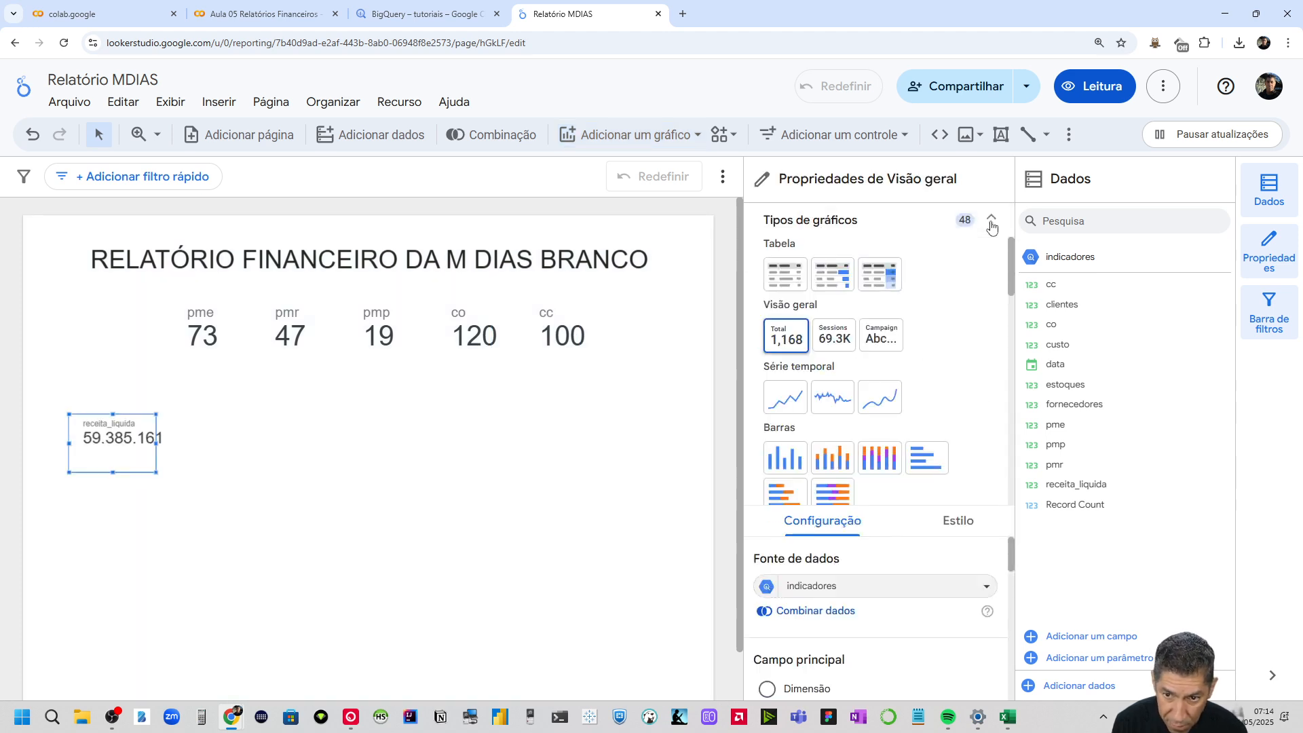
pyautogui.scroll(-3, 905, 459)
pyautogui.scroll(-3, 873, 483)
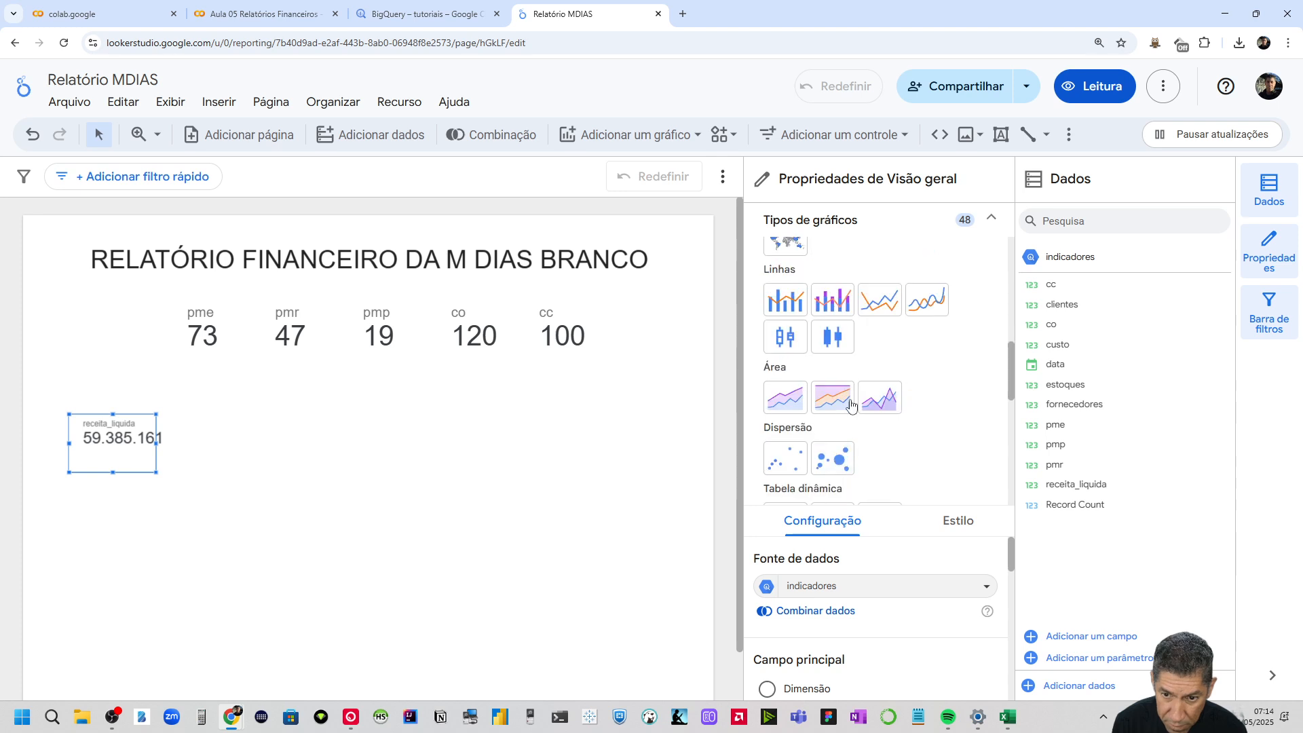
pyautogui.click(879, 308)
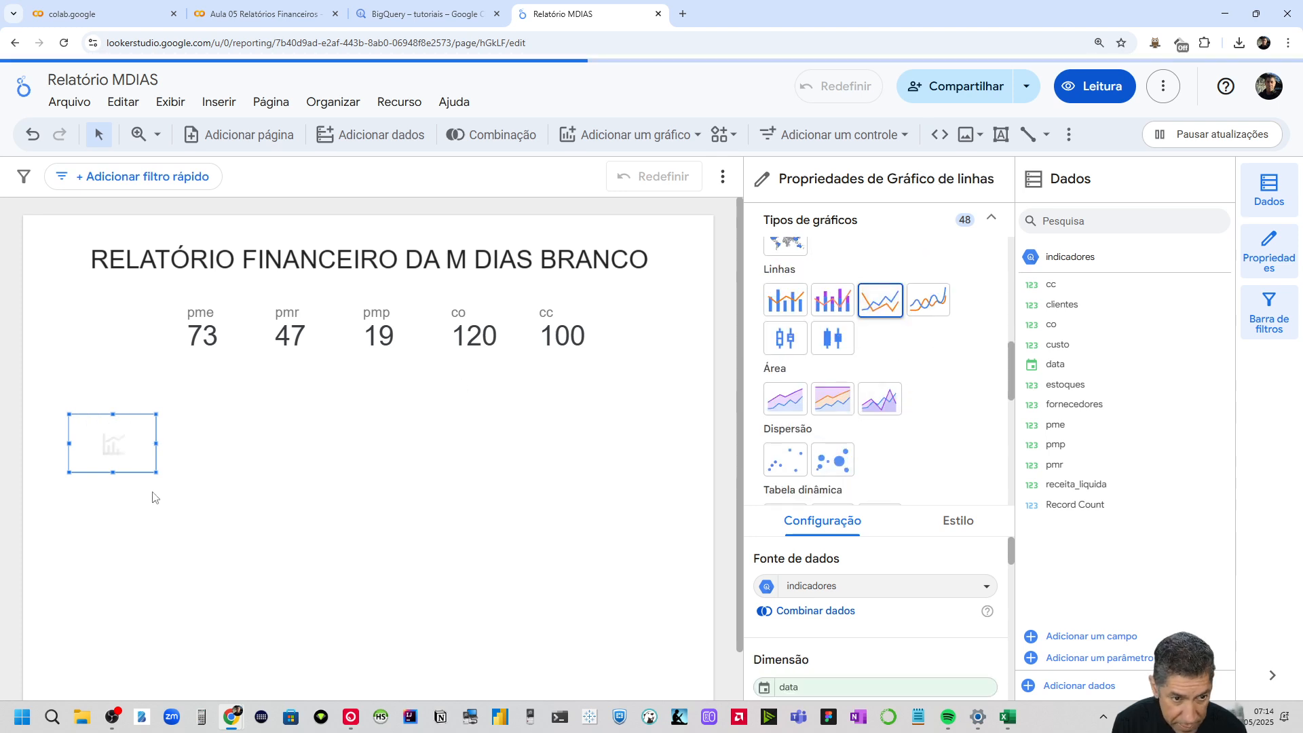
# Widen the receita_liquida line chart to nearly the full page width and move it up beneath the scorecards
pyautogui.moveTo(156, 473); pyautogui.dragTo(681, 520)
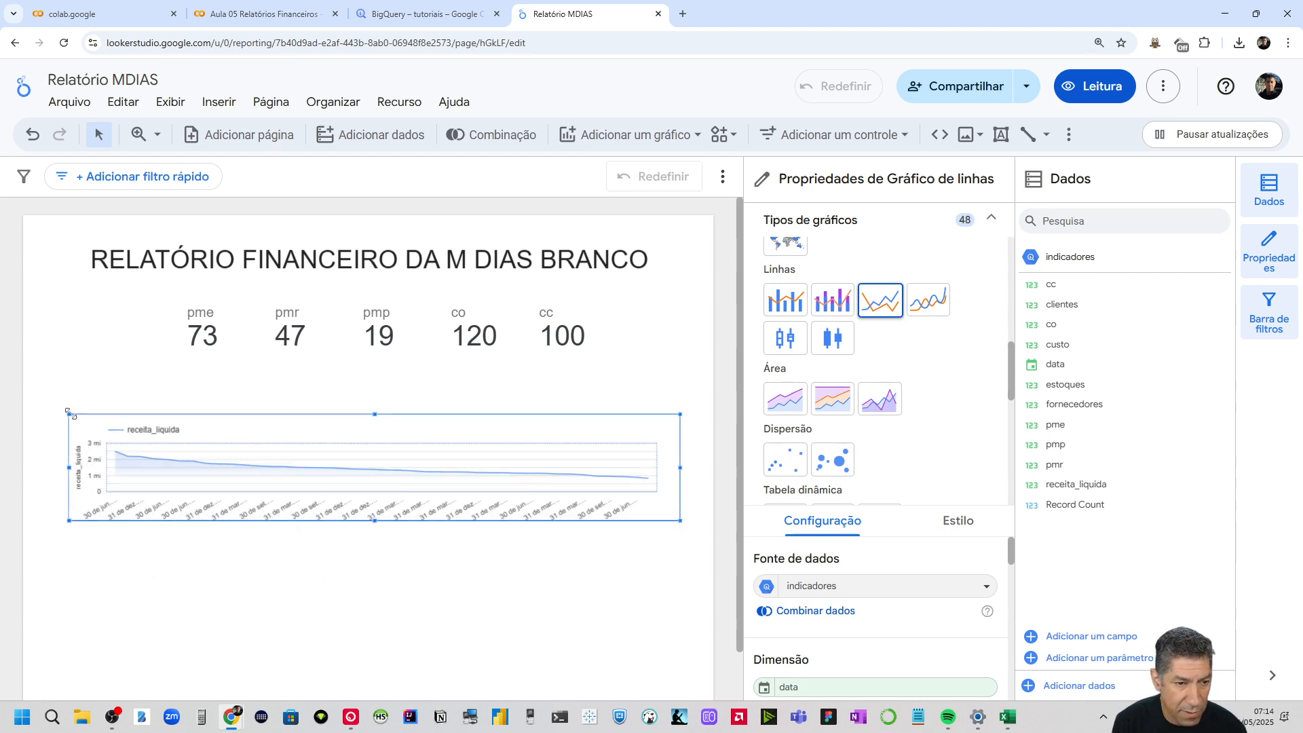
pyautogui.moveTo(68, 412); pyautogui.dragTo(40, 402)
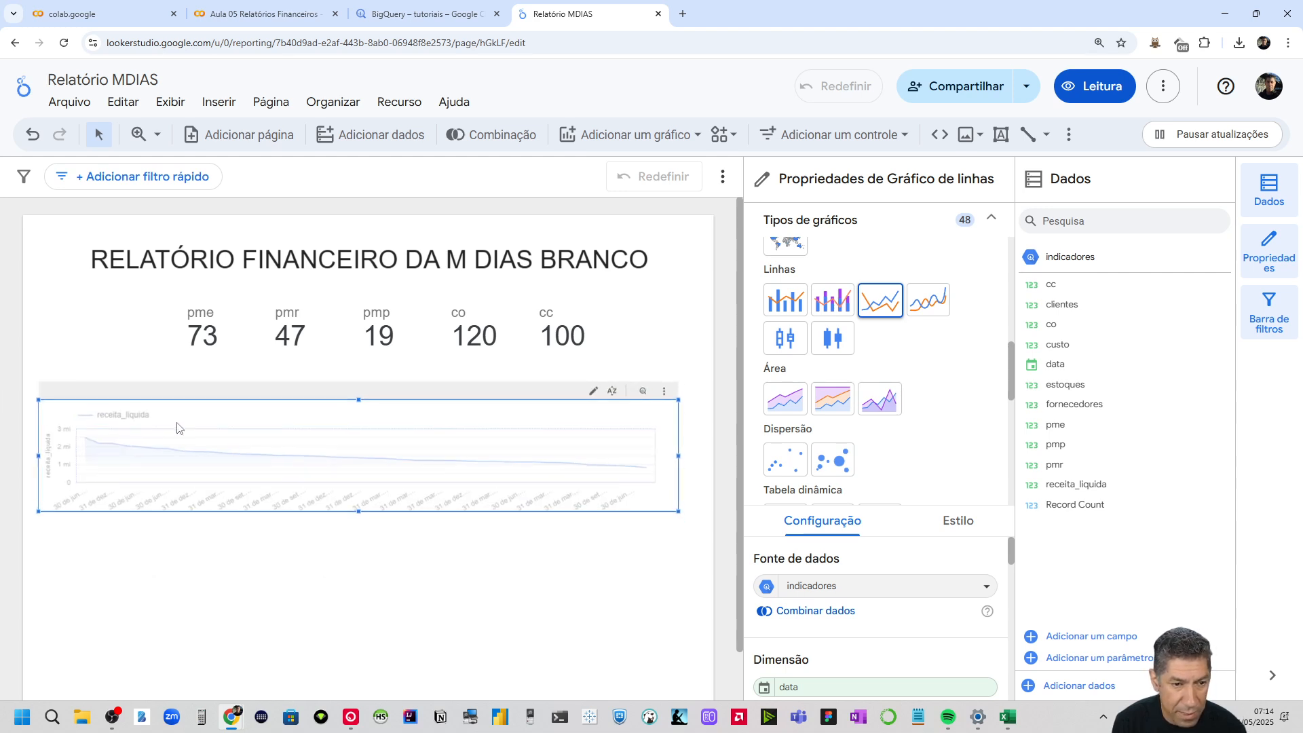
pyautogui.moveTo(177, 428); pyautogui.dragTo(174, 410)
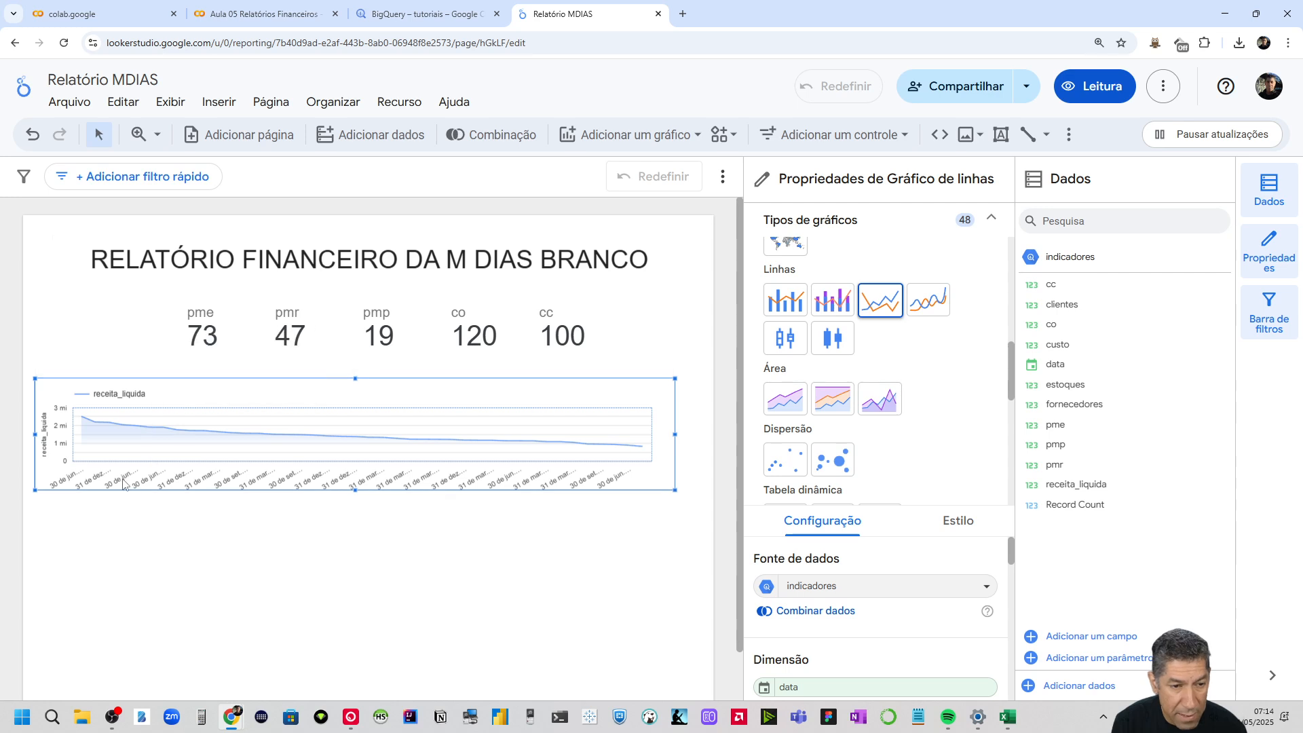
pyautogui.moveTo(674, 490); pyautogui.dragTo(699, 515)
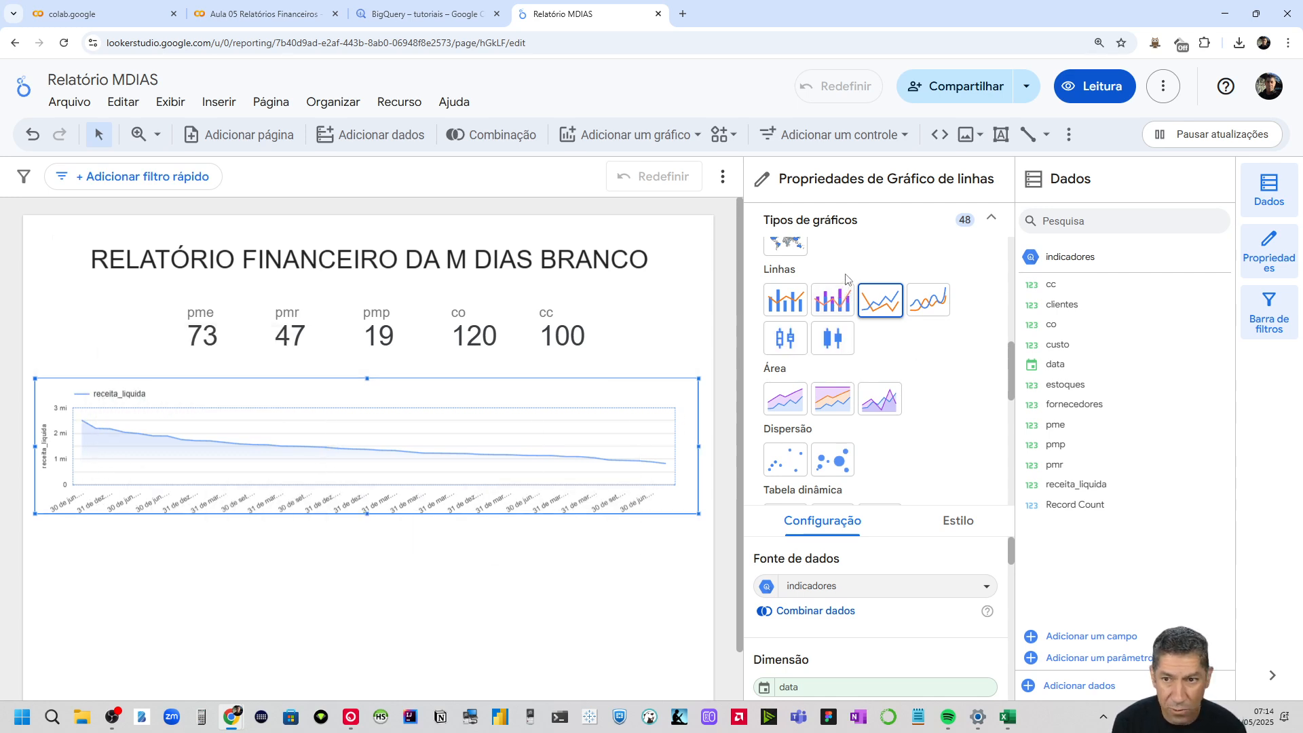
# Change the data type of the line chart's data dimension to Ano
pyautogui.click(990, 220)
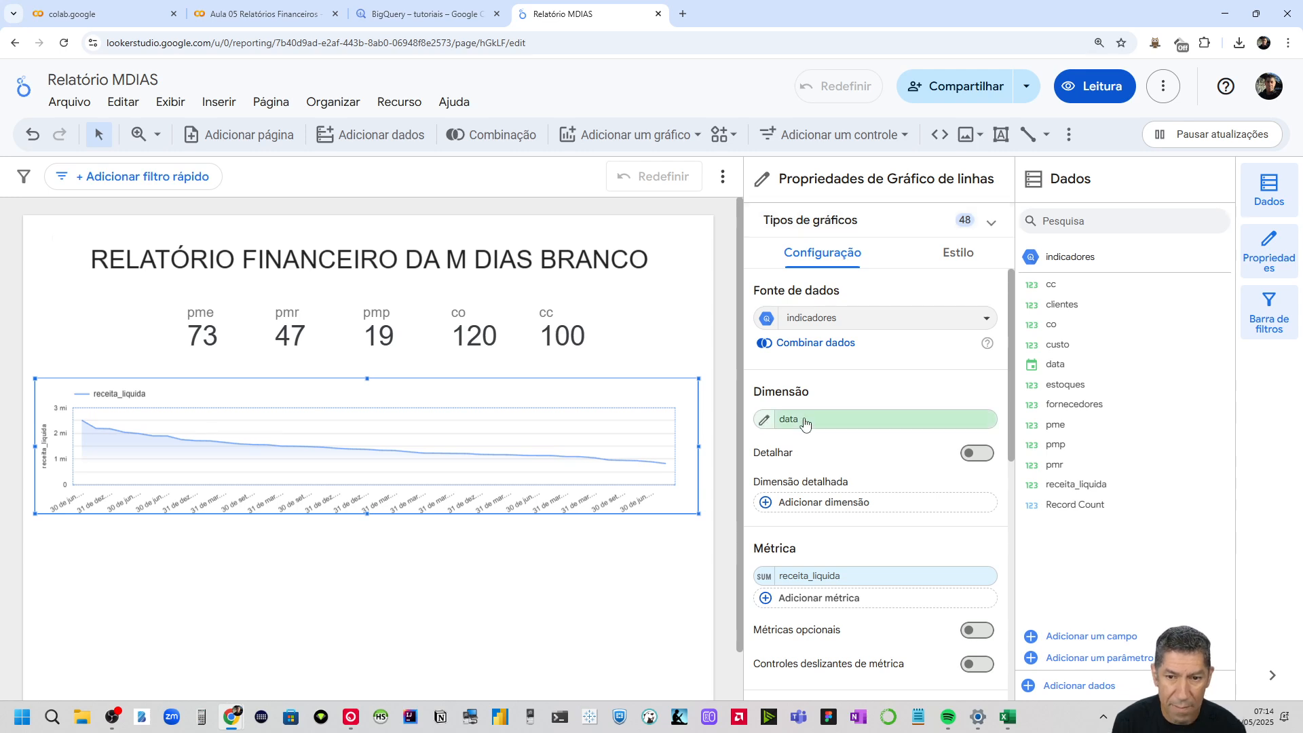
pyautogui.click(763, 420)
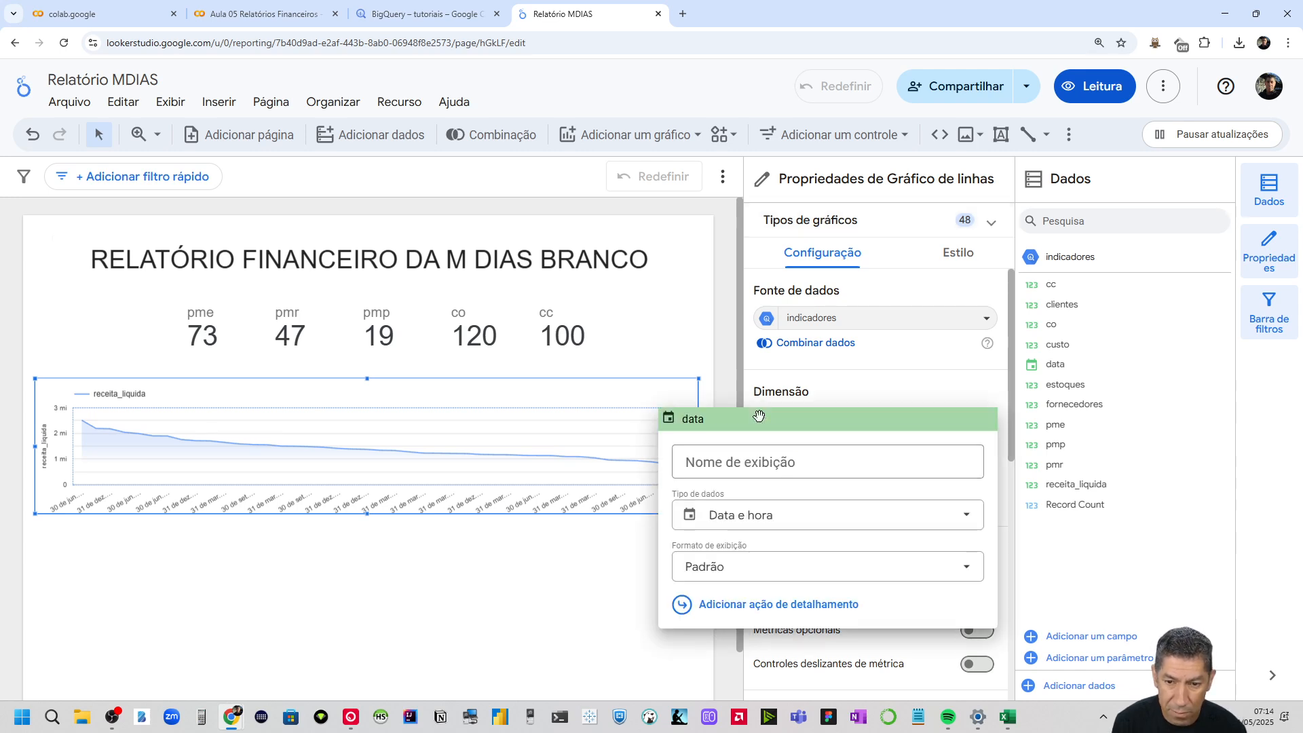
pyautogui.click(745, 519)
pyautogui.moveTo(832, 323)
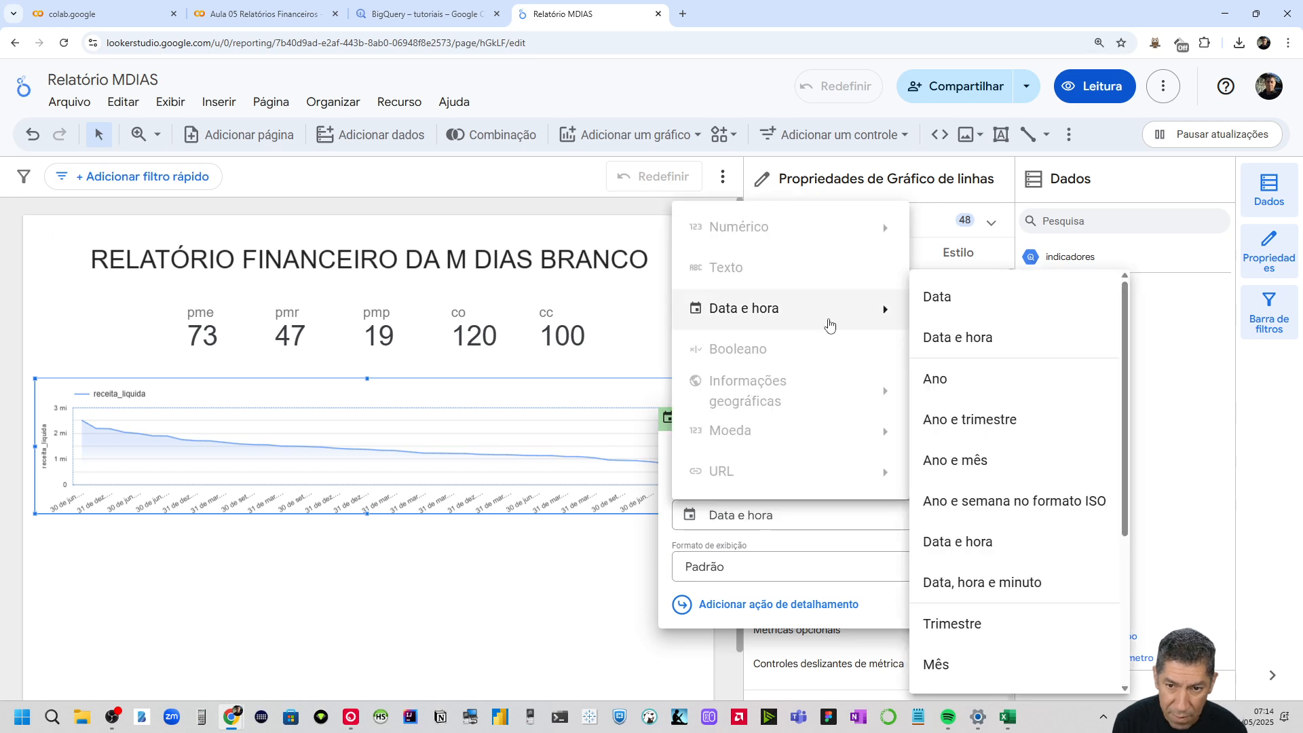
pyautogui.click(957, 389)
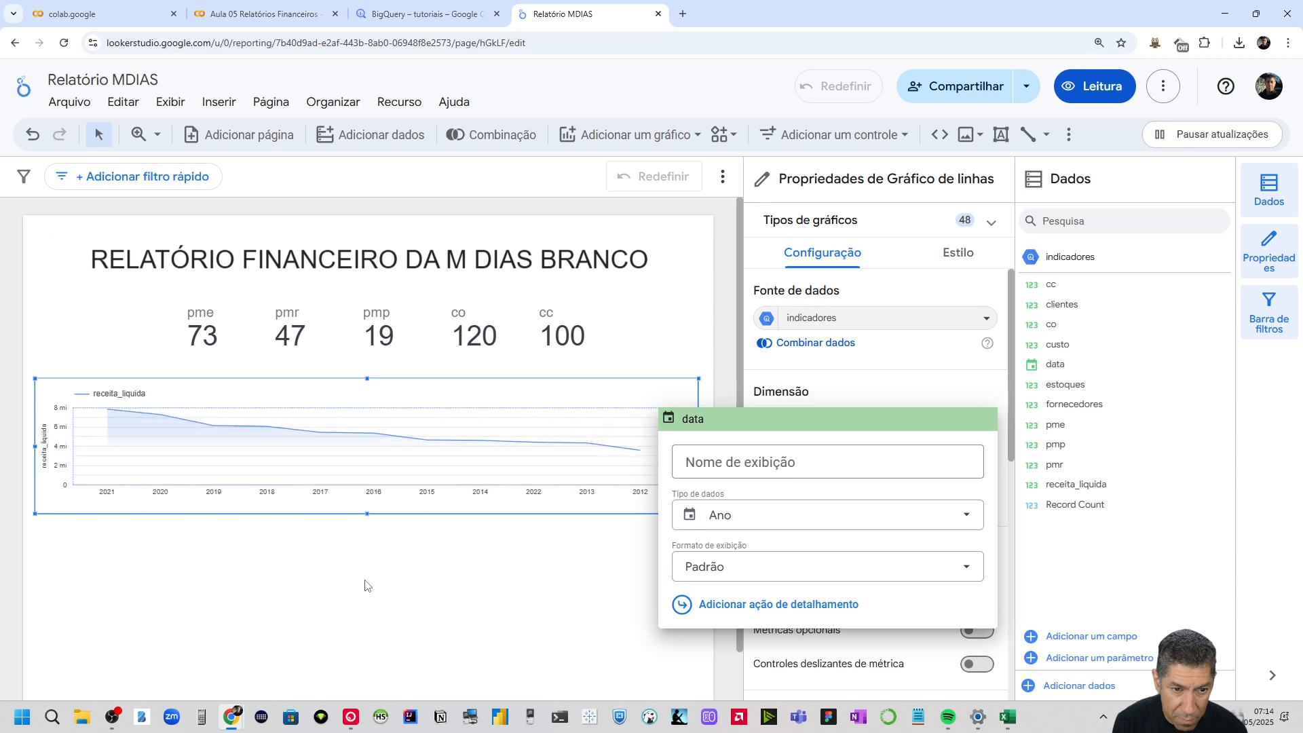
pyautogui.click(310, 604)
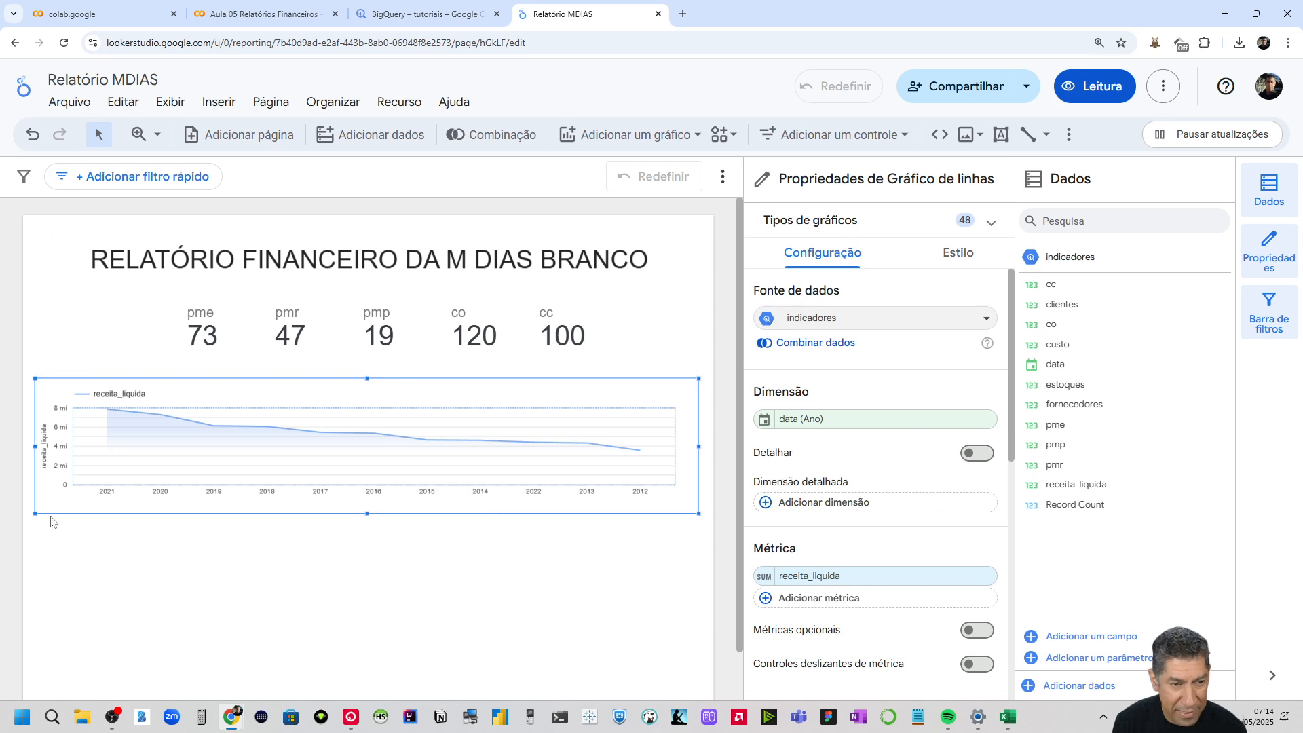
# Make the line chart about twice as tall, bring its left edge slightly inward, and deselect it
pyautogui.moveTo(36, 514); pyautogui.dragTo(53, 628)
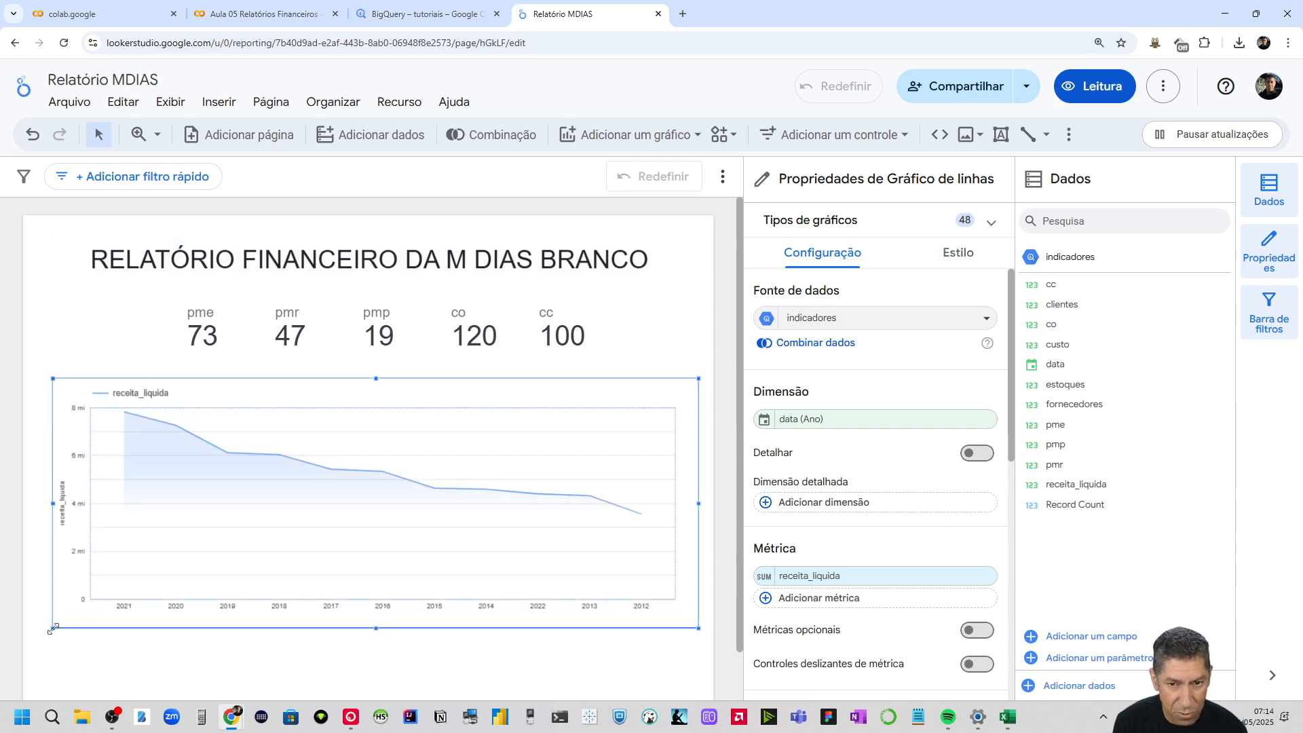
pyautogui.click(727, 288)
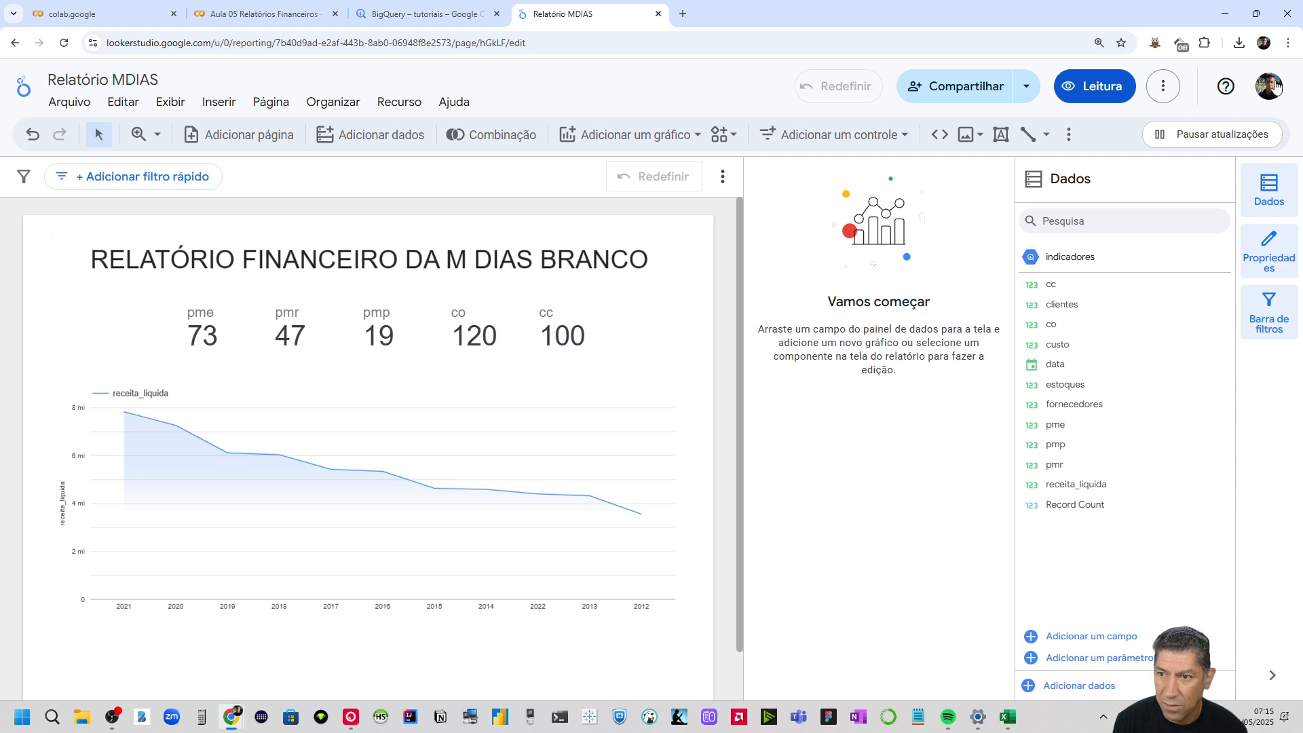
# Reduce the browser zoom to 110% and centre the line chart beneath the report title
pyautogui.click(1288, 43)
pyautogui.click(1197, 345)
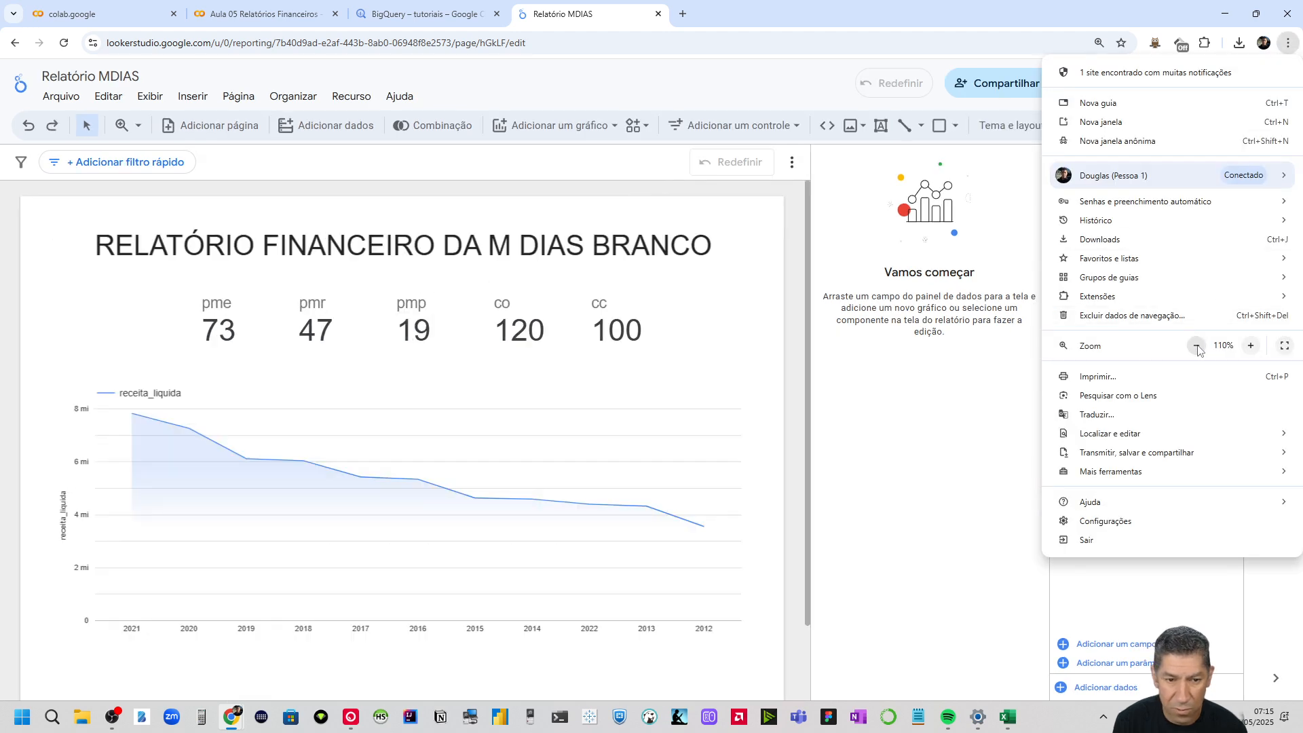
pyautogui.click(297, 444)
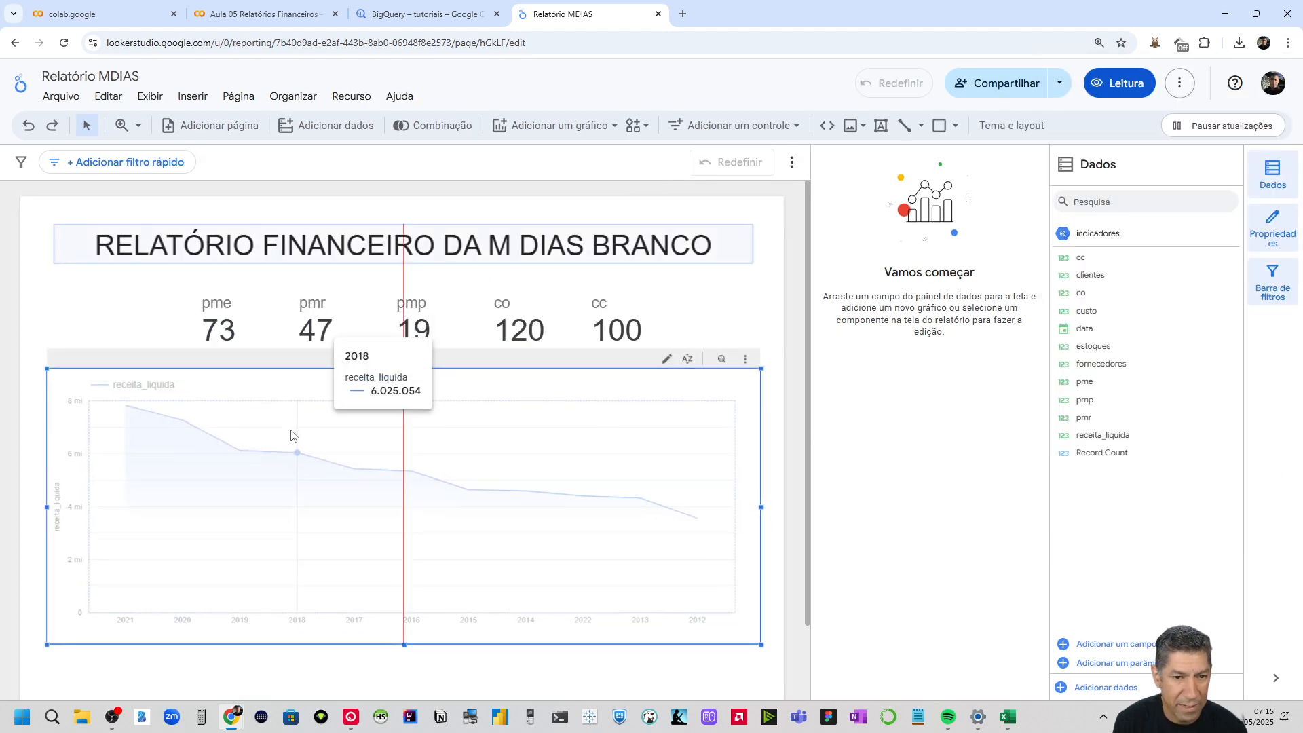
pyautogui.moveTo(293, 435); pyautogui.dragTo(290, 437)
pyautogui.click(764, 322)
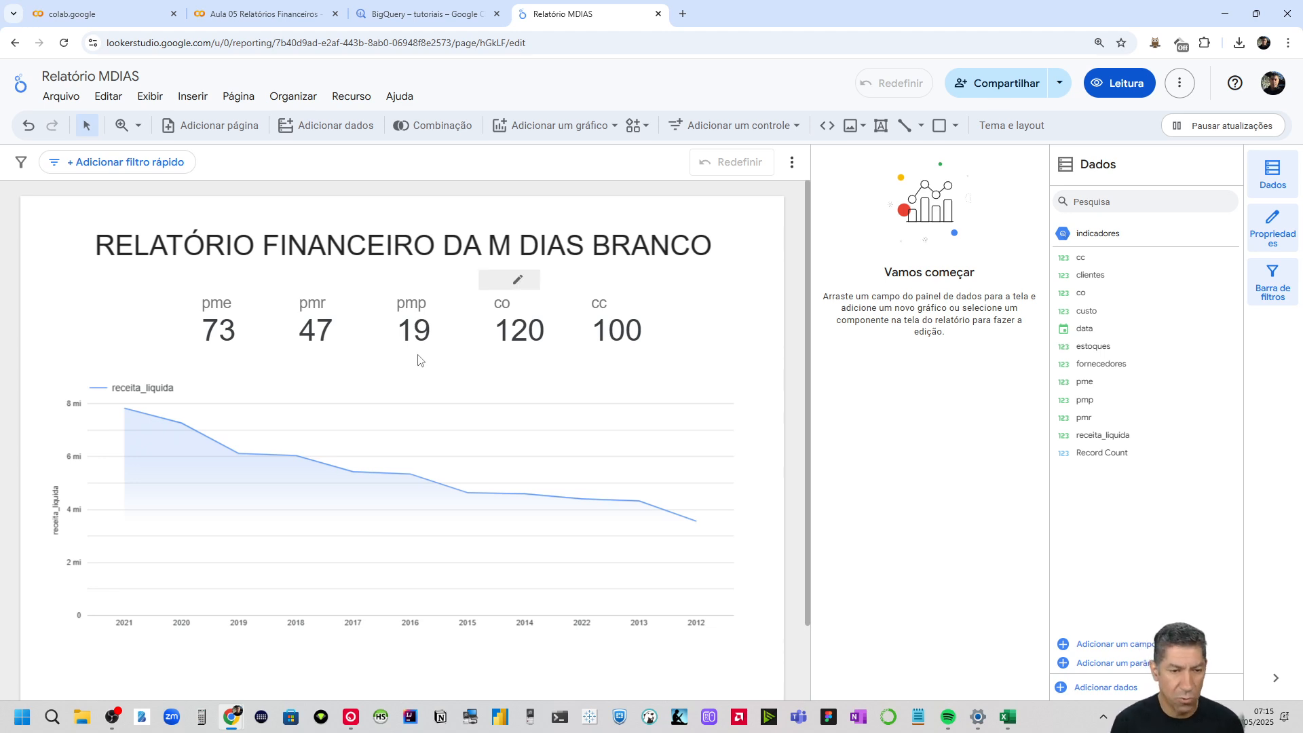
# Shorten the line chart to about half its height, leaving the lower part of the page empty
pyautogui.click(360, 530)
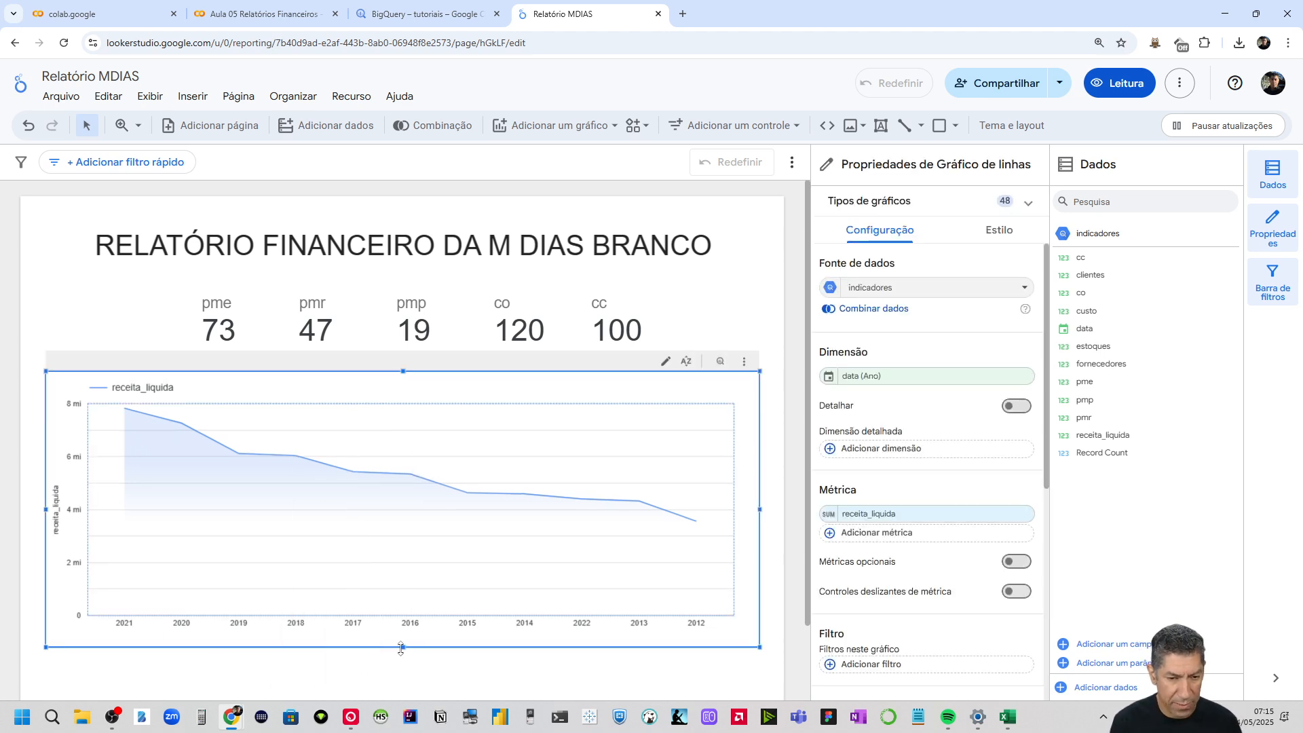
pyautogui.moveTo(400, 649); pyautogui.dragTo(391, 528)
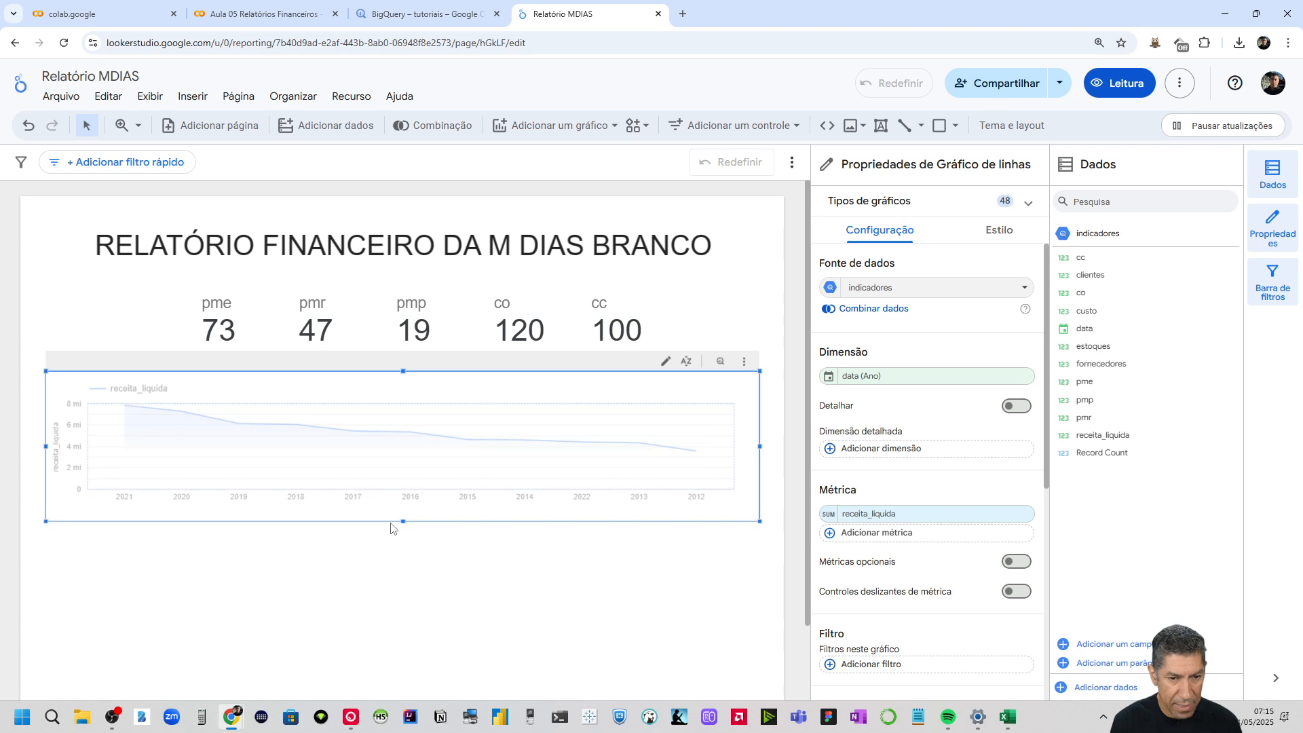
pyautogui.click(253, 590)
pyautogui.click(267, 473)
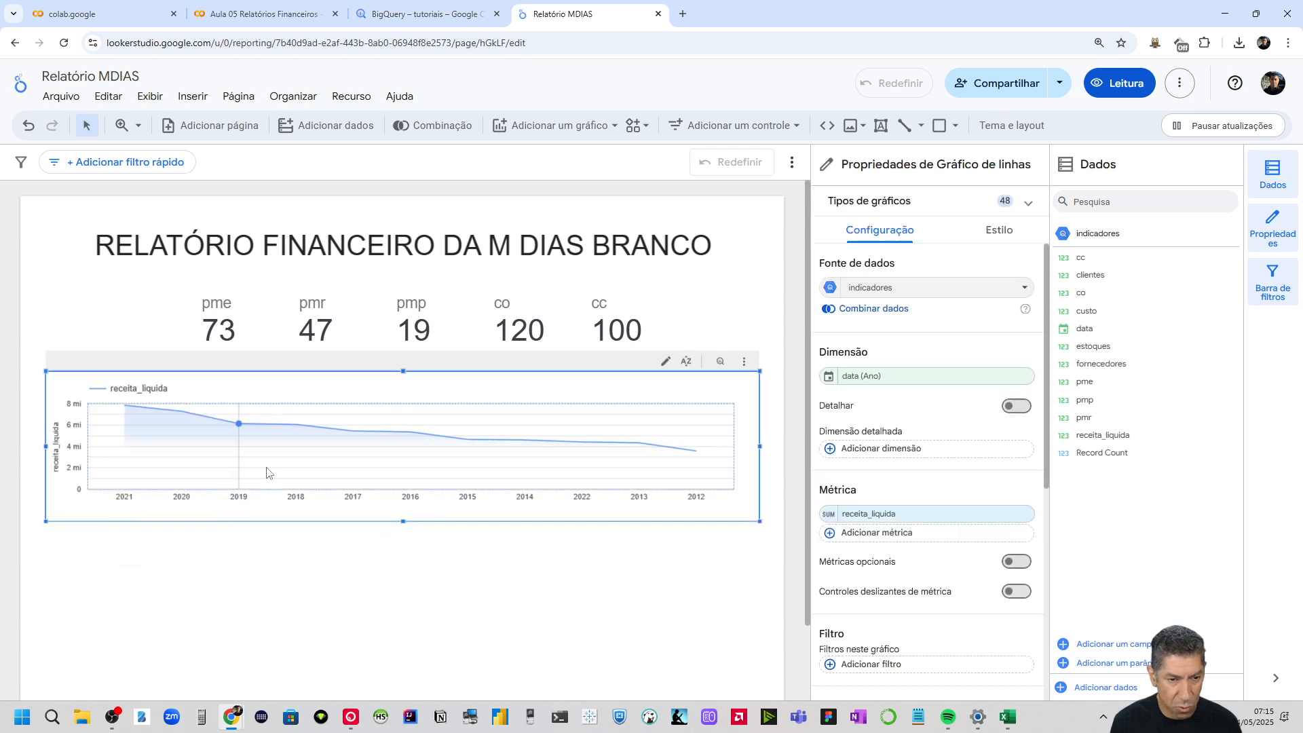
pyautogui.click(207, 595)
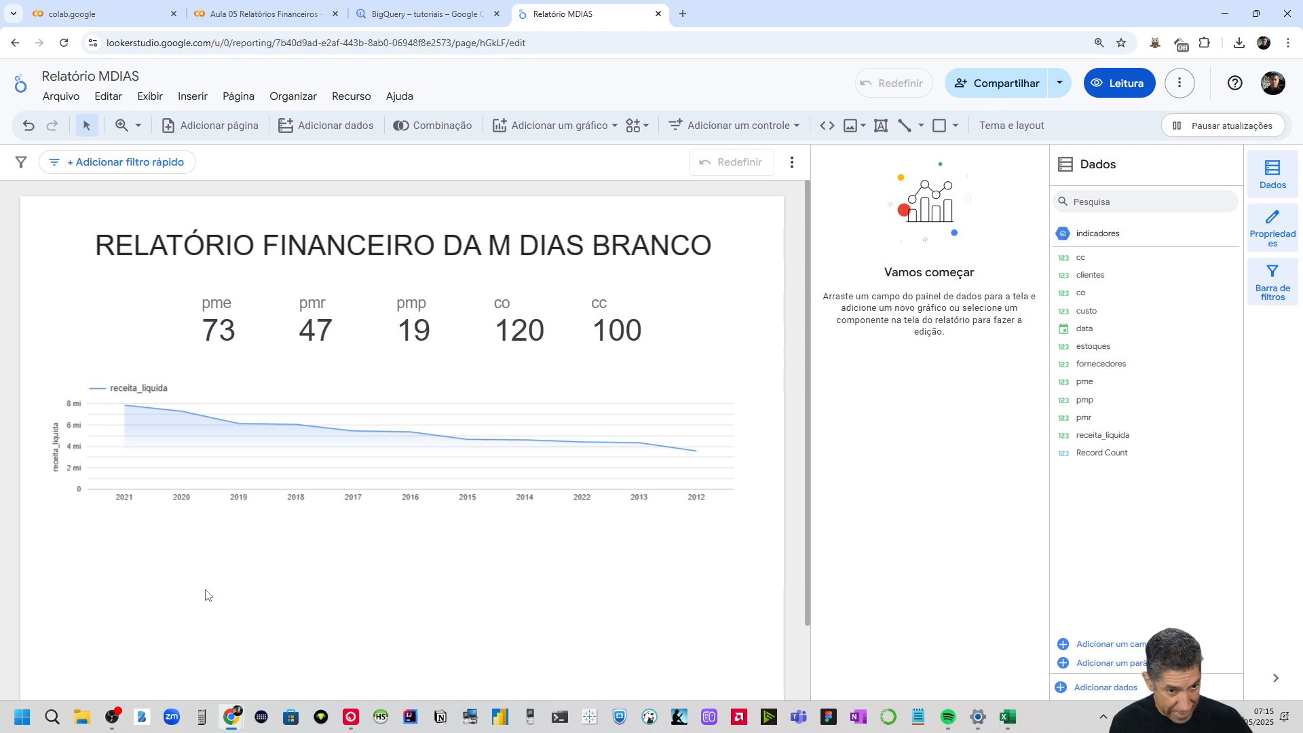
# Copy the receita_liquida line chart, paste it on the report page, and place the copy directly below the original
pyautogui.click(233, 421)
pyautogui.rightClick(233, 421)
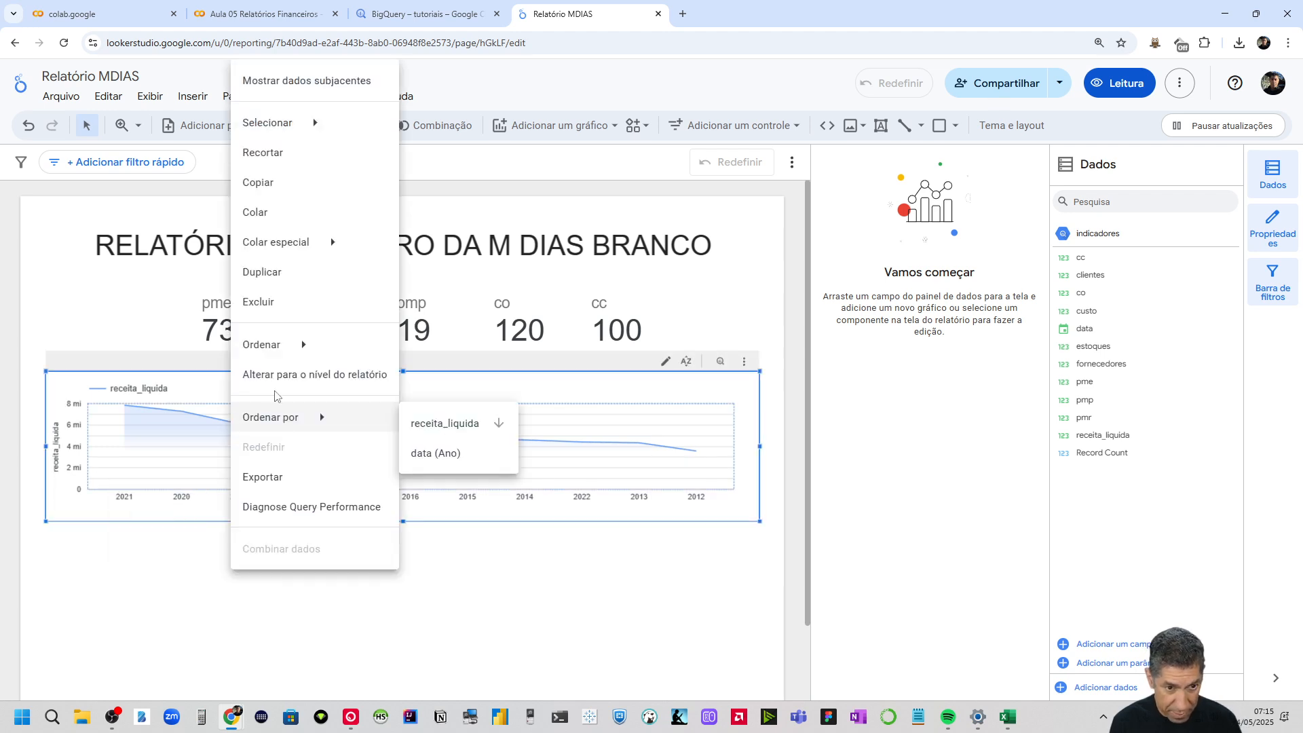
pyautogui.click(293, 192)
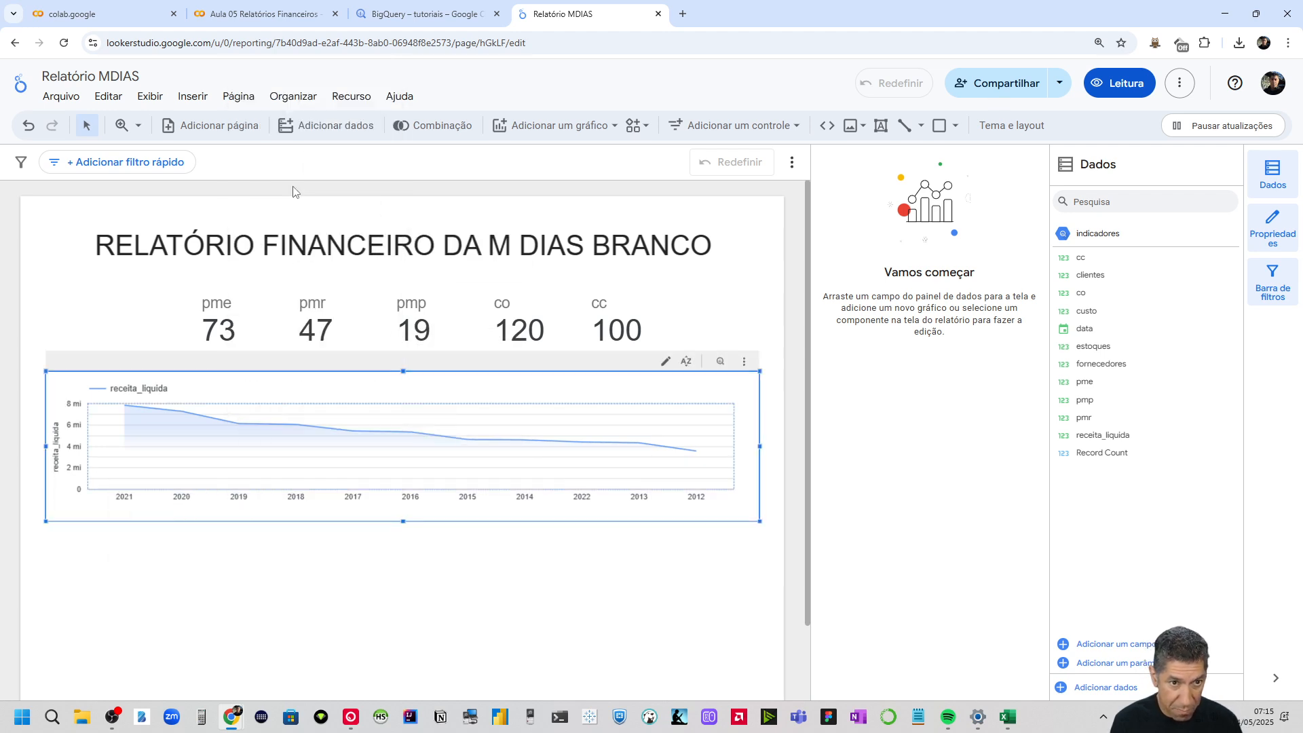
pyautogui.click(218, 596)
pyautogui.rightClick(220, 595)
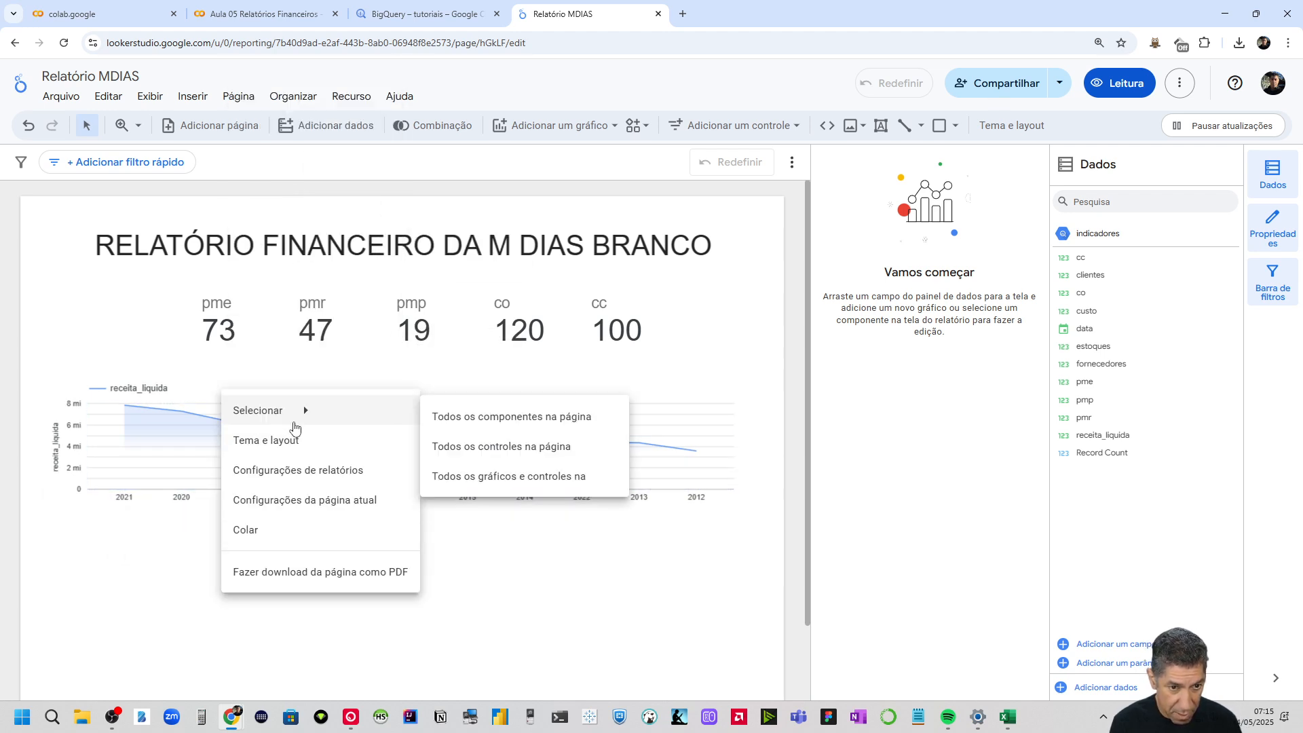
pyautogui.click(258, 531)
pyautogui.moveTo(251, 421); pyautogui.dragTo(245, 565)
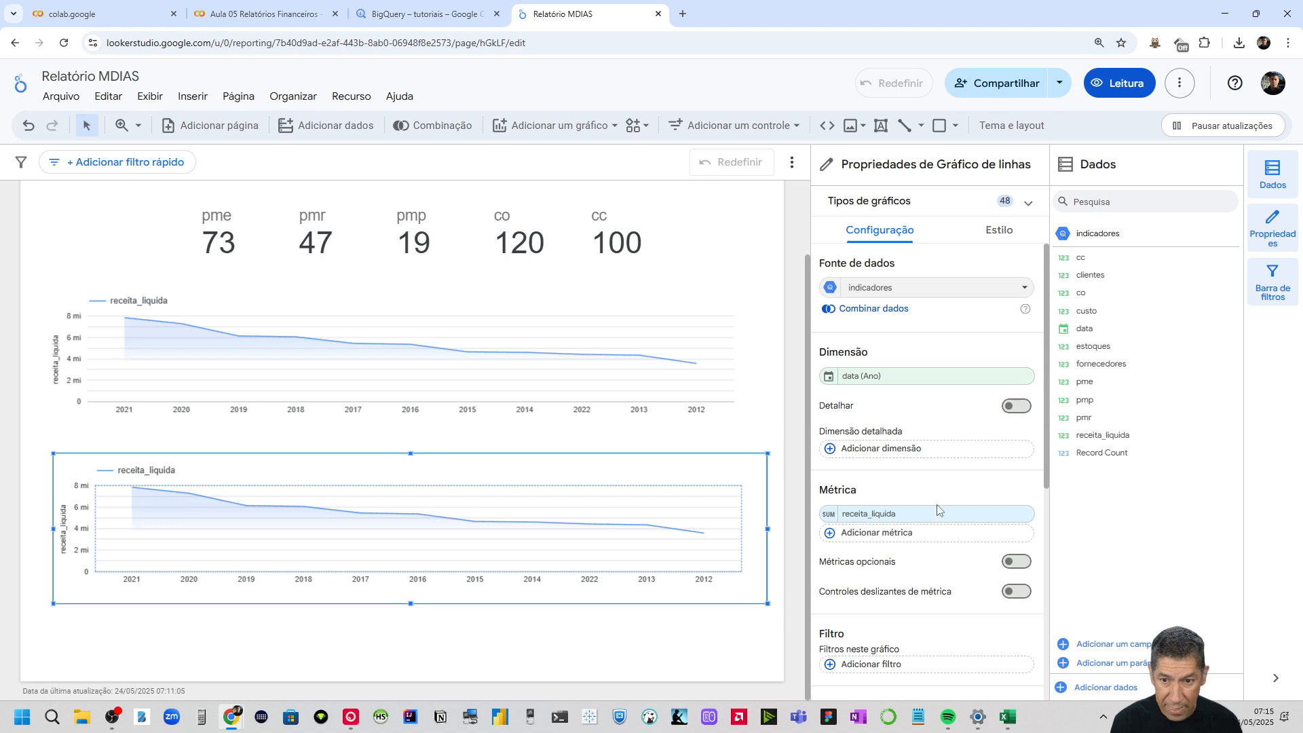
# Change the metric of the lower line chart to custo and deselect the chart
pyautogui.click(872, 514)
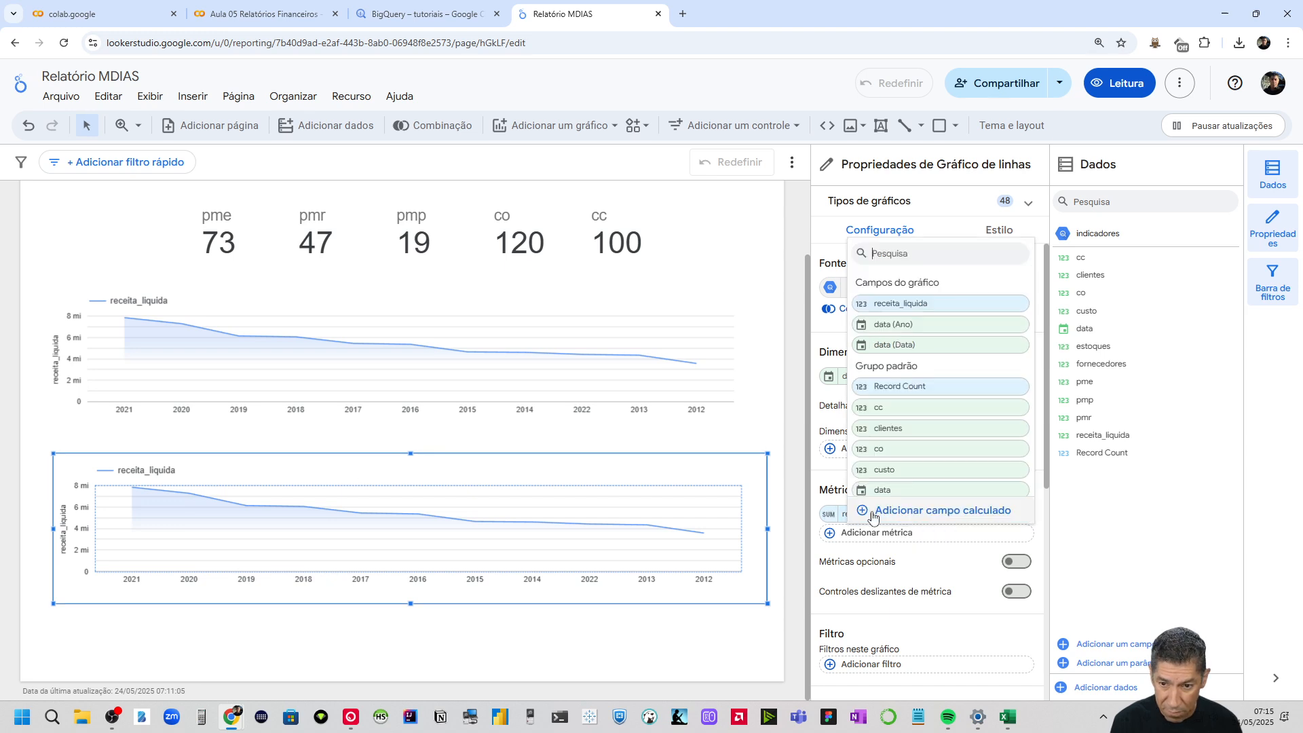
pyautogui.click(890, 476)
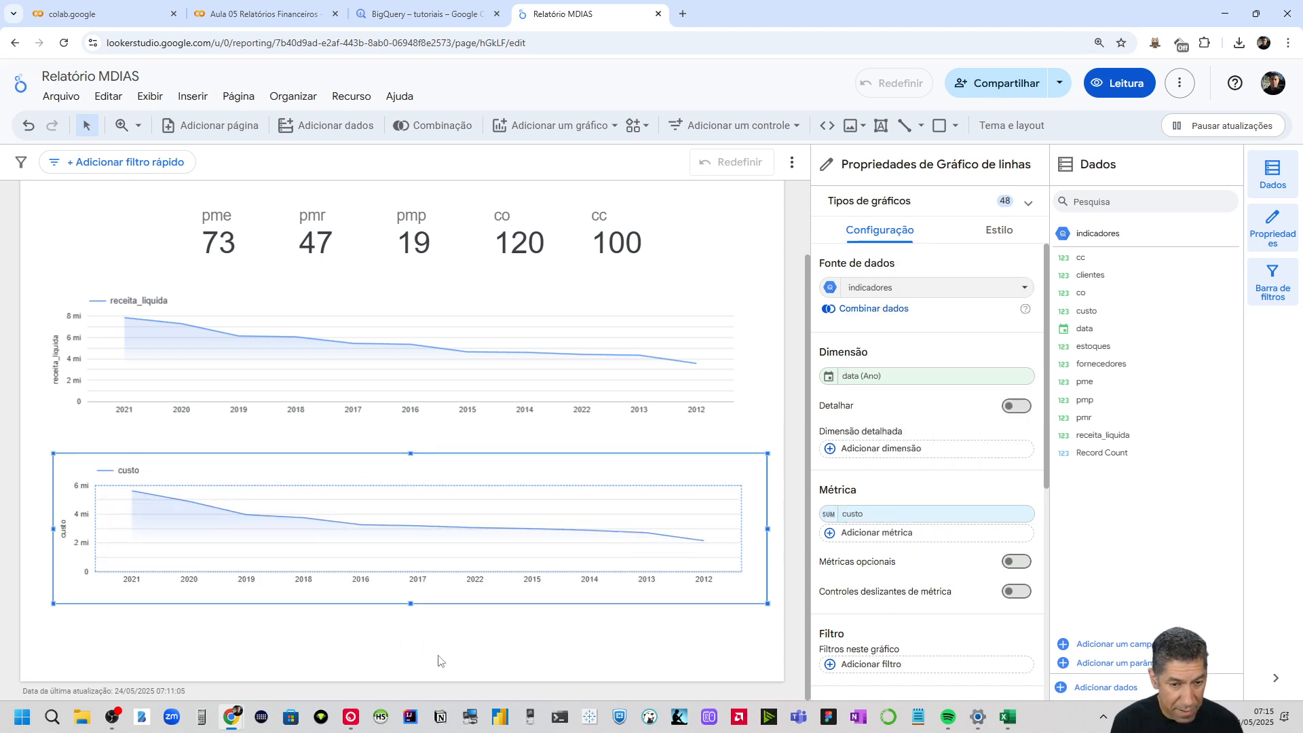
pyautogui.click(535, 689)
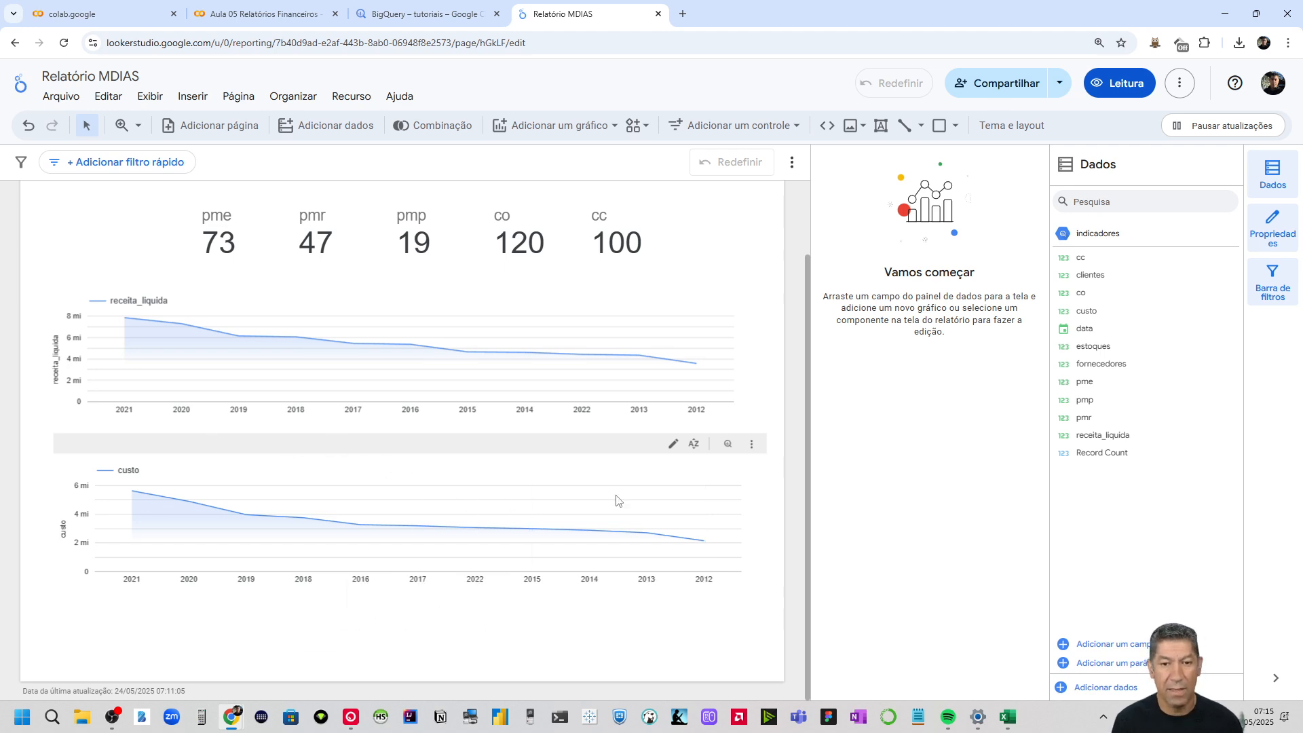
# Shift the receita_liquida and custo line charts slightly upward to free space on the lower part of the page
pyautogui.moveTo(277, 504); pyautogui.dragTo(276, 490)
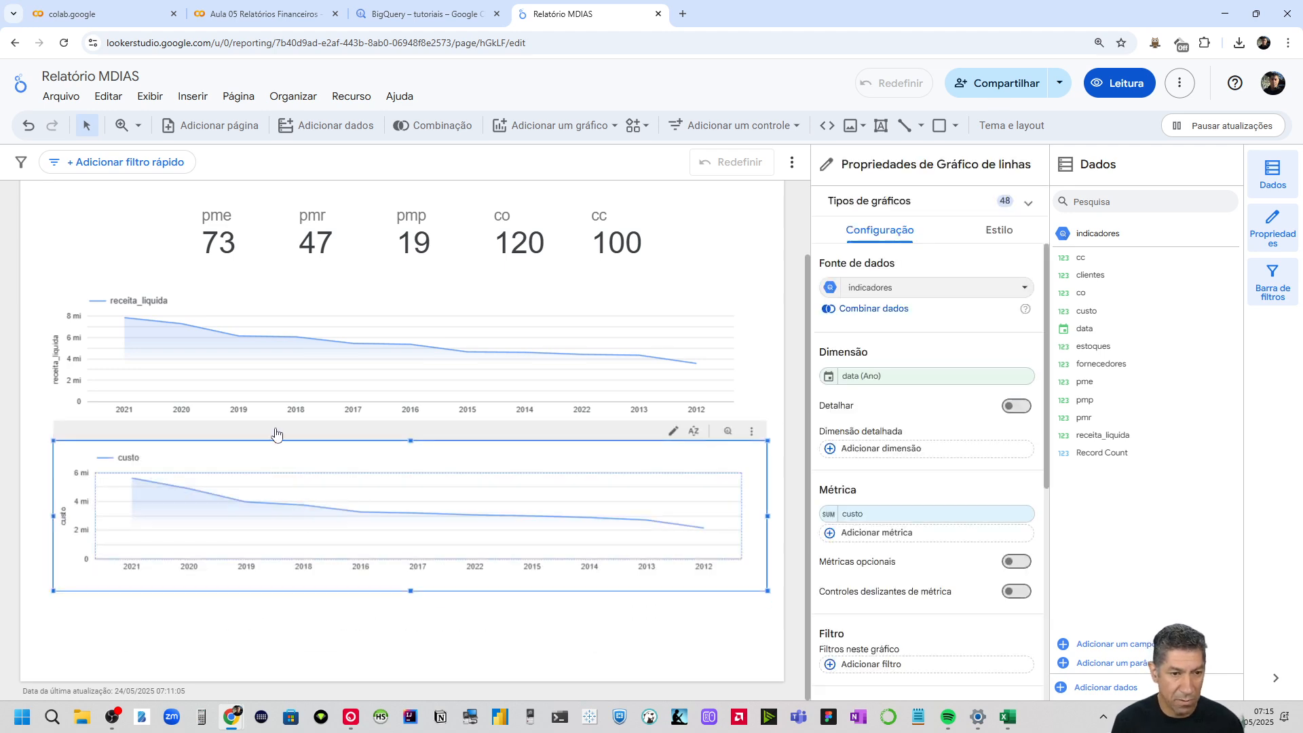
pyautogui.moveTo(285, 404); pyautogui.dragTo(279, 388)
pyautogui.moveTo(291, 501); pyautogui.dragTo(283, 486)
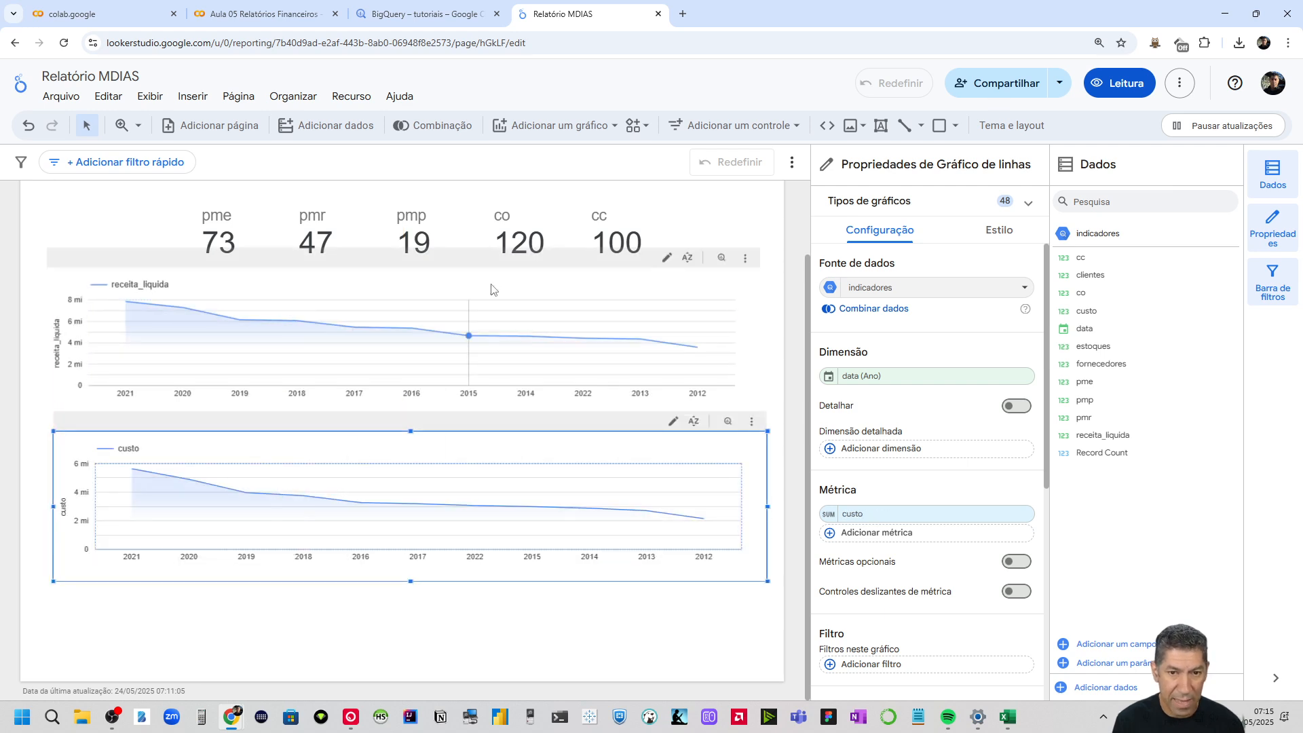
pyautogui.click(617, 246)
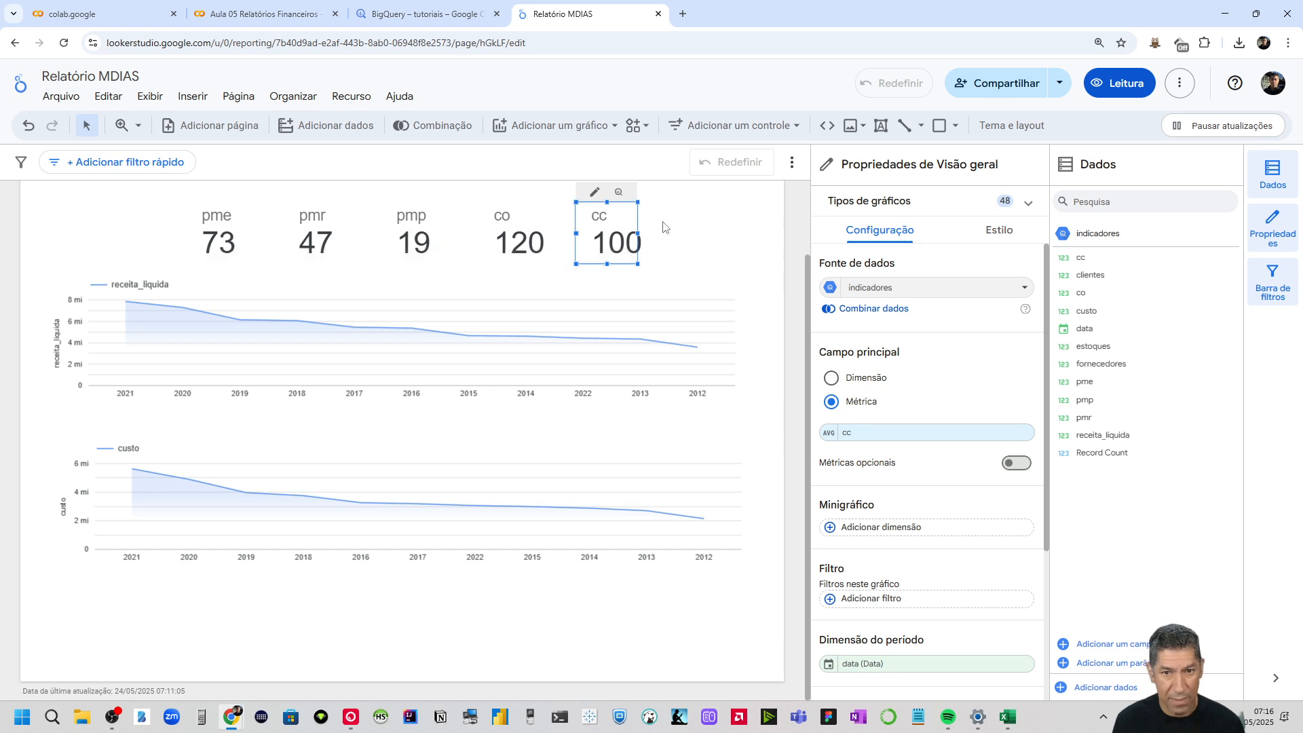
pyautogui.click(387, 481)
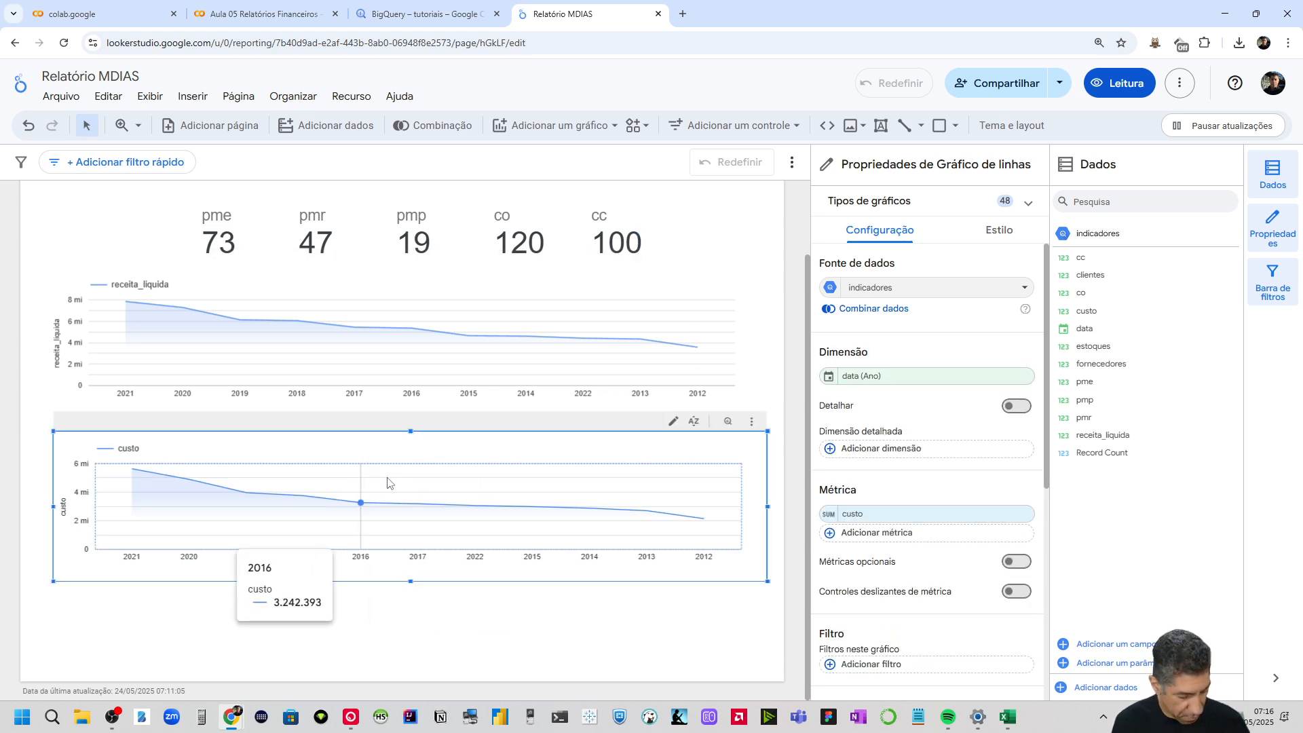
# Paste another copy of the receita_liquida line chart and place it below the custo chart
pyautogui.click(175, 646)
pyautogui.rightClick(156, 654)
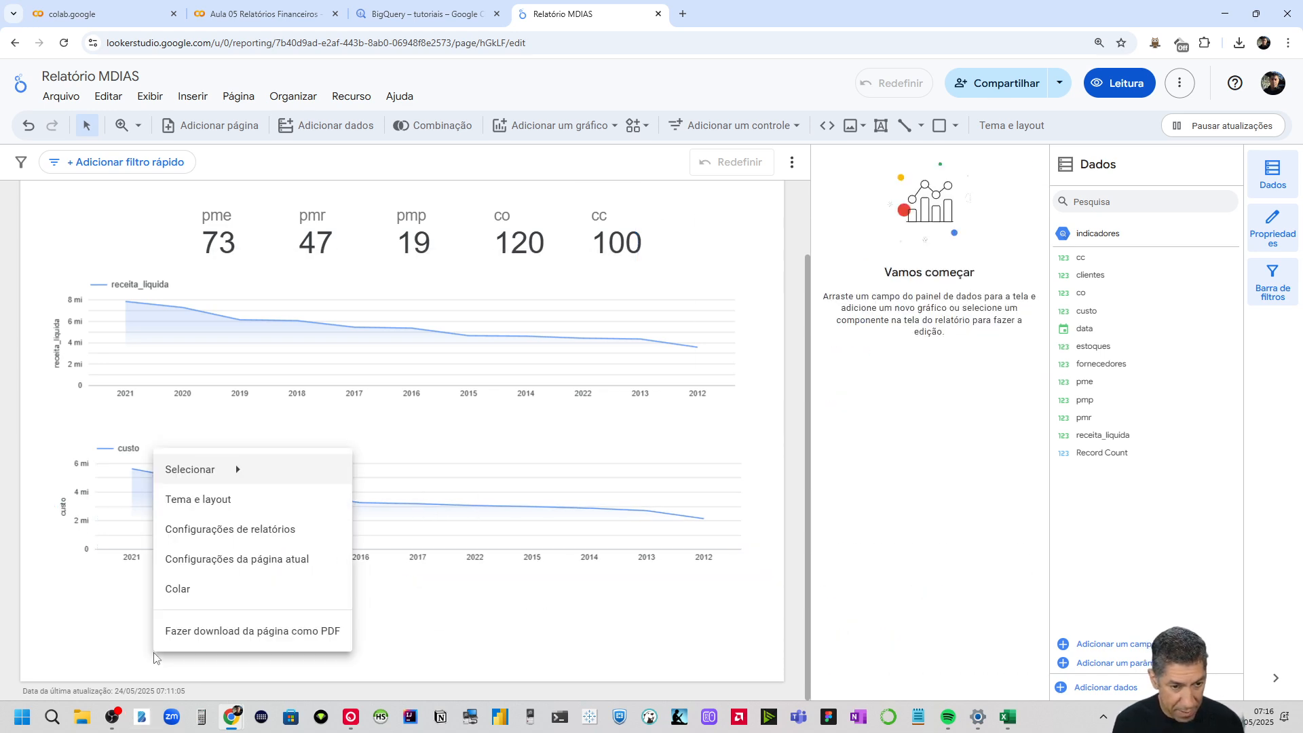
pyautogui.click(178, 589)
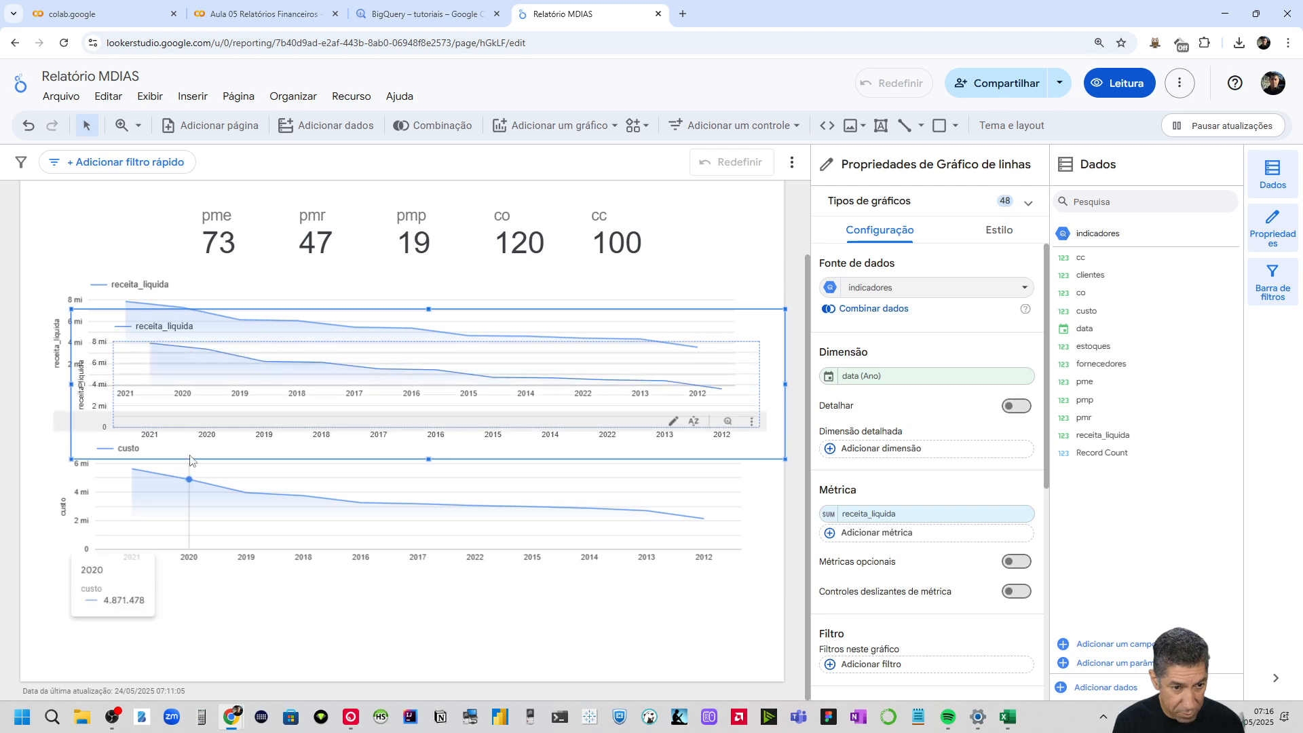
pyautogui.moveTo(269, 380); pyautogui.dragTo(251, 590)
# Space out the three line charts by raising the receita_liquida and custo charts and lowering the pasted copy slightly
pyautogui.moveTo(306, 356); pyautogui.dragTo(306, 343)
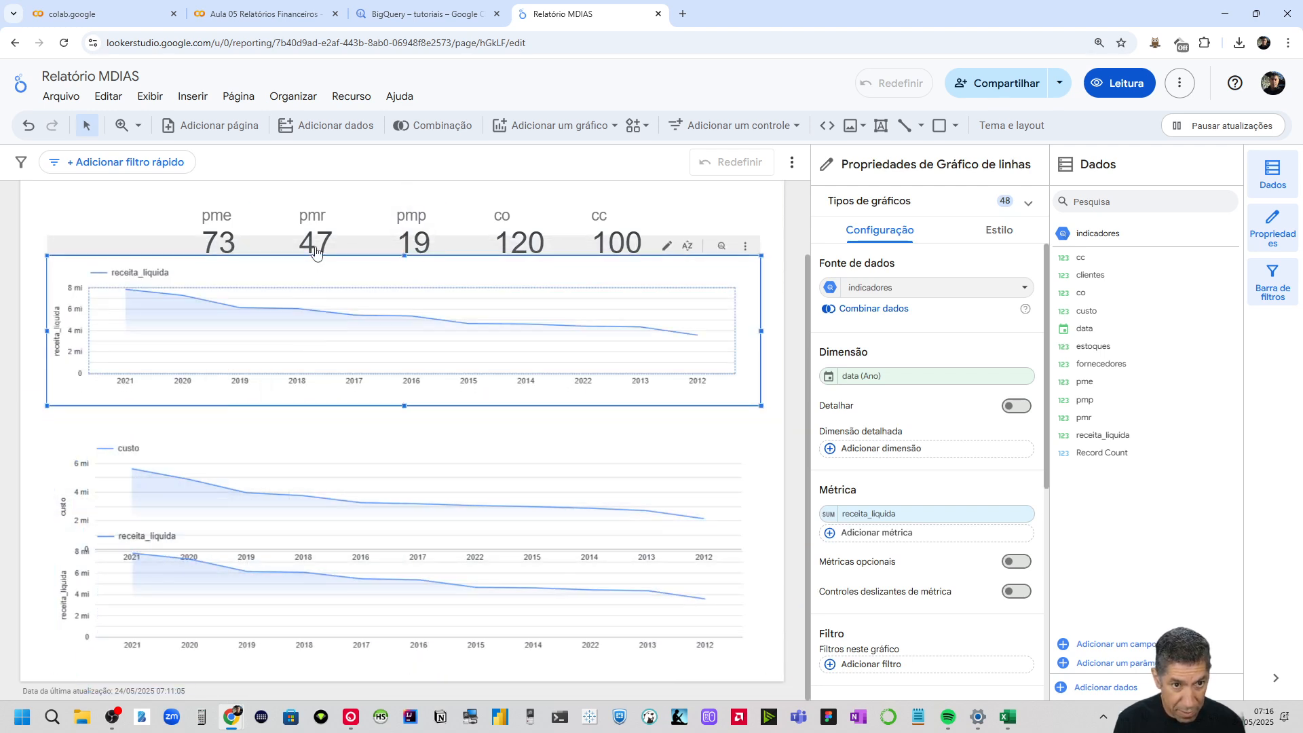
pyautogui.moveTo(295, 468); pyautogui.dragTo(292, 463)
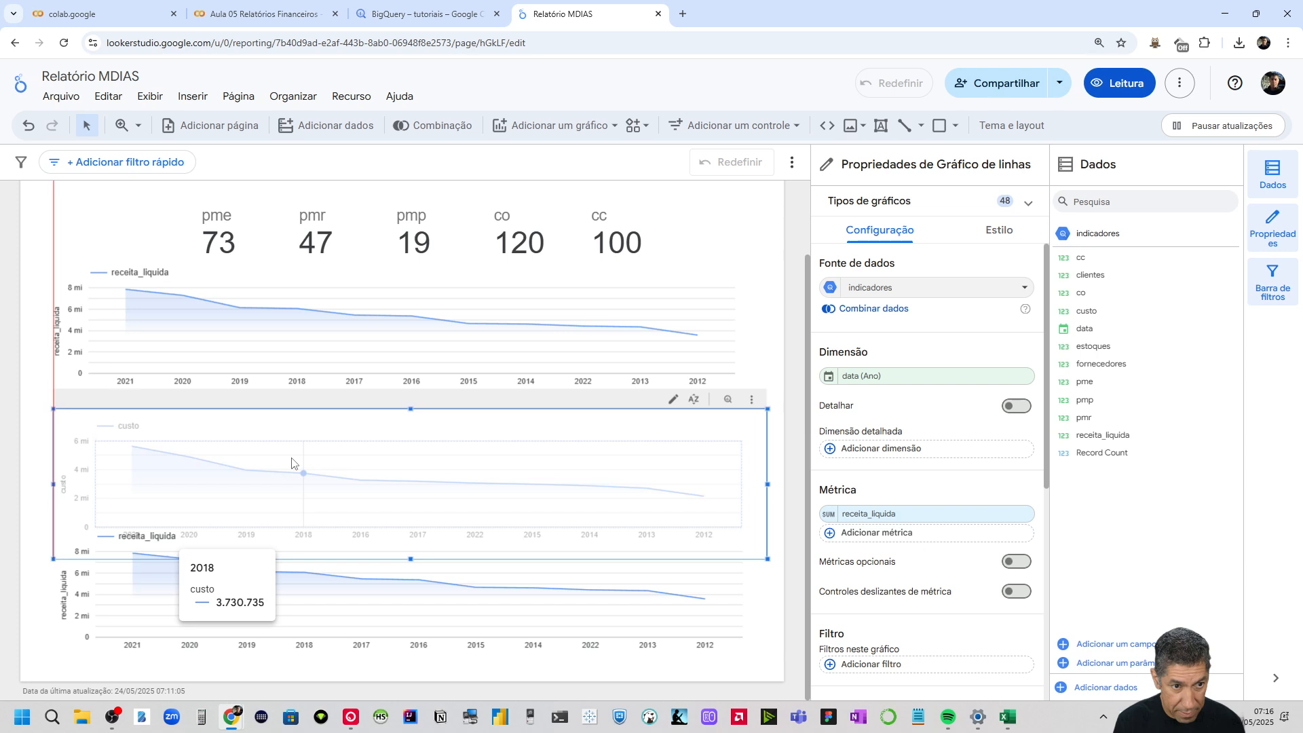
pyautogui.moveTo(289, 607)
pyautogui.mouseDown()
pyautogui.moveTo(286, 621)
pyautogui.moveTo(287, 609)
pyautogui.mouseUp()
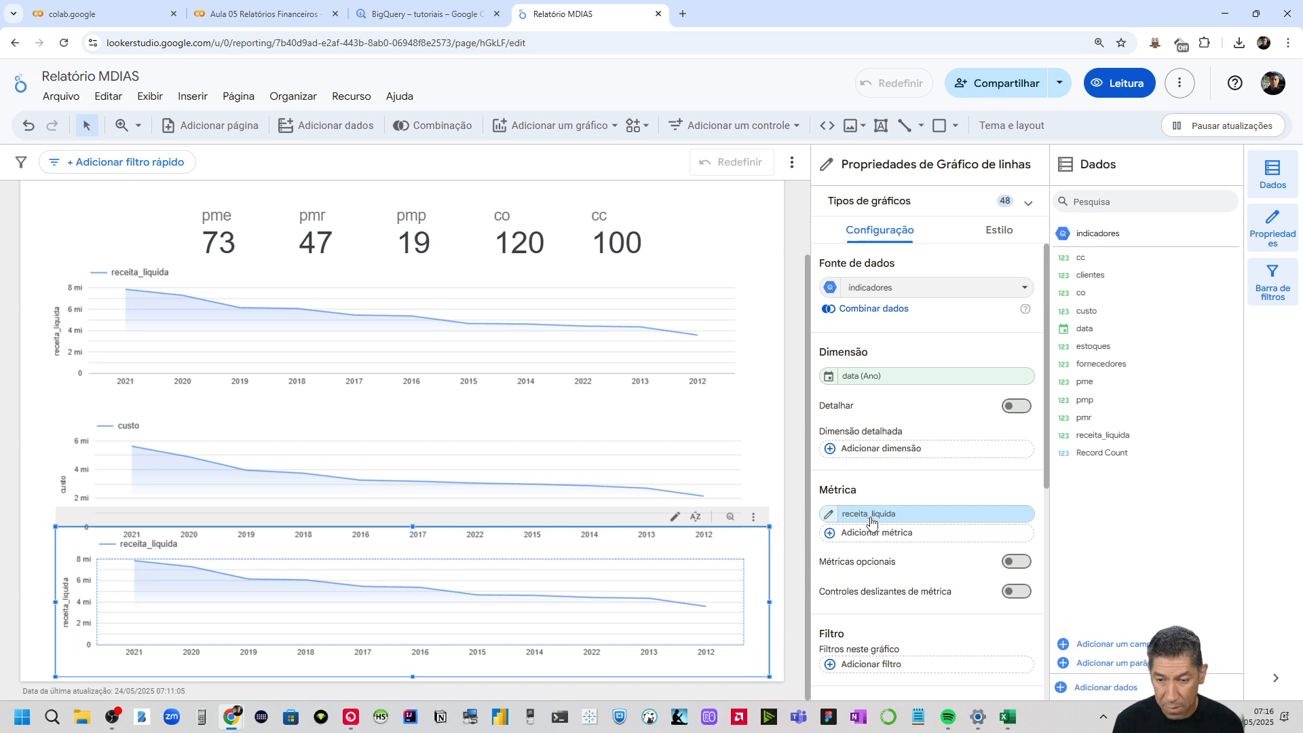
# Change the metric of the lowest line chart to cc and deselect the chart
pyautogui.click(872, 521)
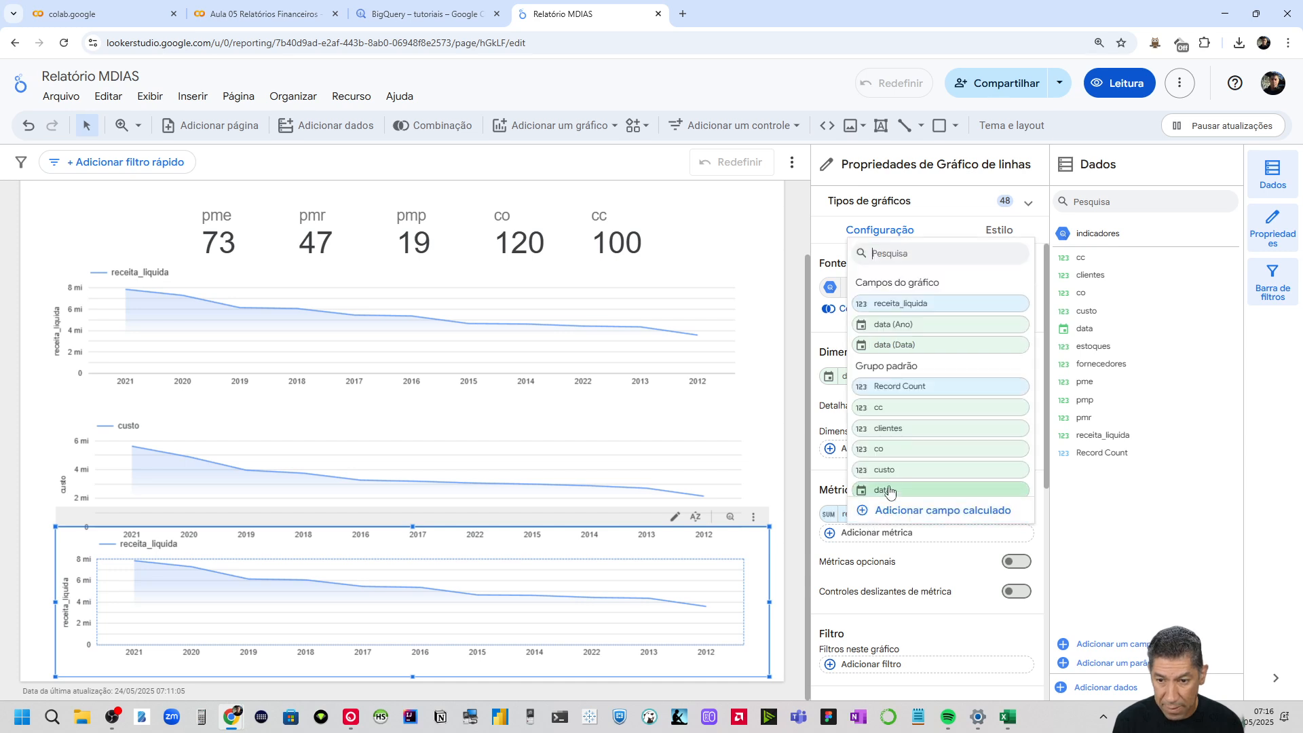
pyautogui.click(894, 421)
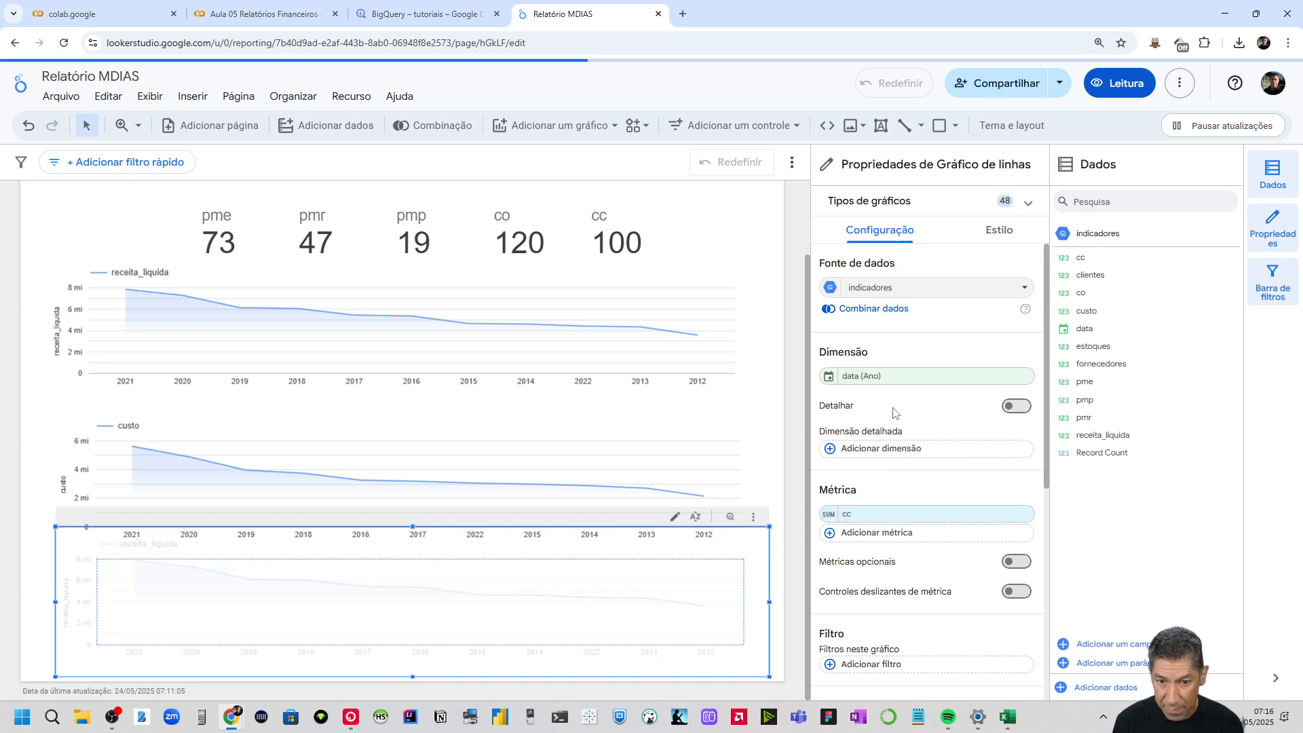
pyautogui.click(773, 461)
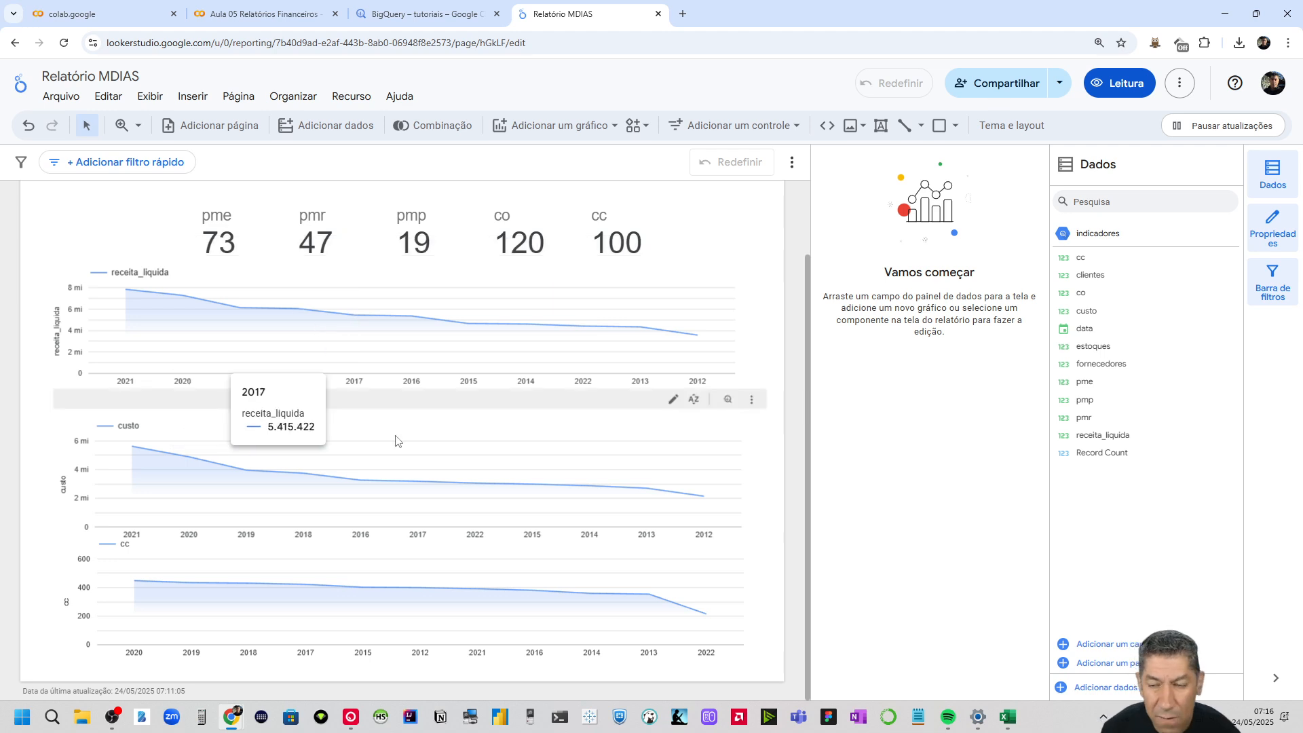
# Review the BigQuery upload code in the Colab notebook, return to Looker Studio, and look over the report from its title
pyautogui.click(471, 351)
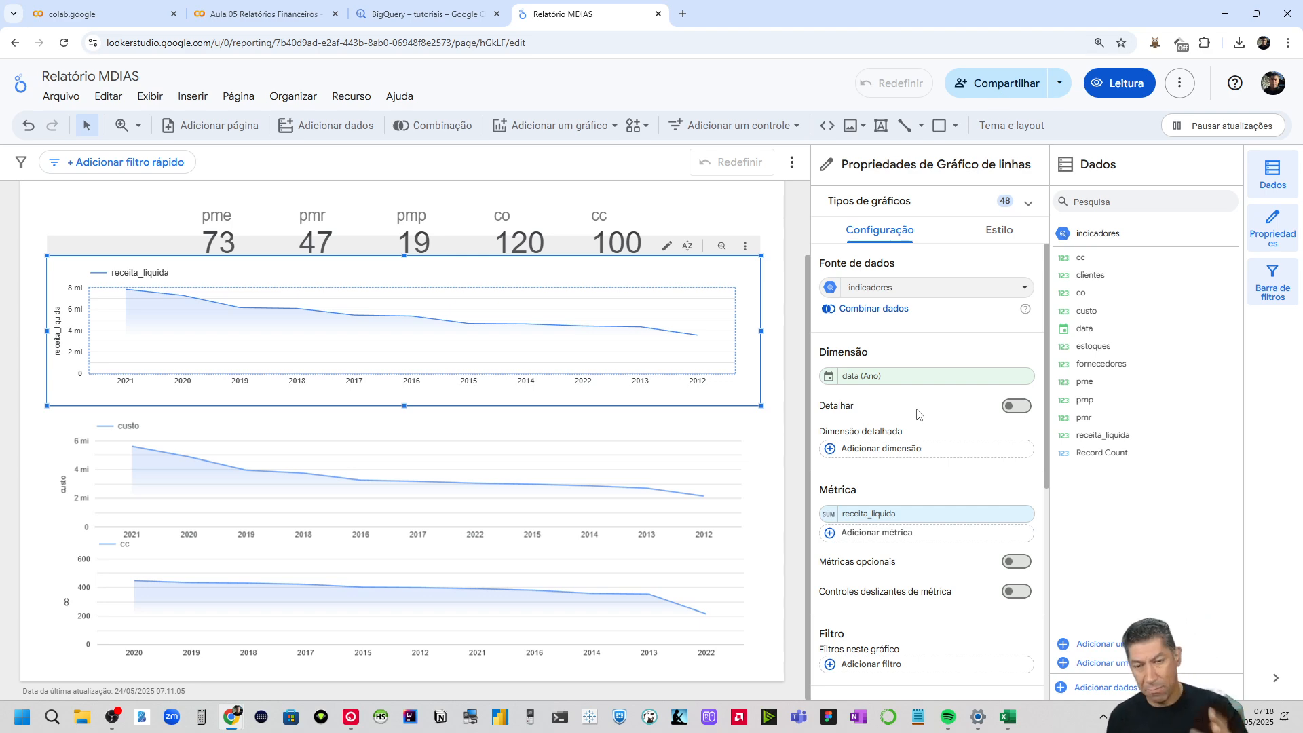
pyautogui.click(269, 14)
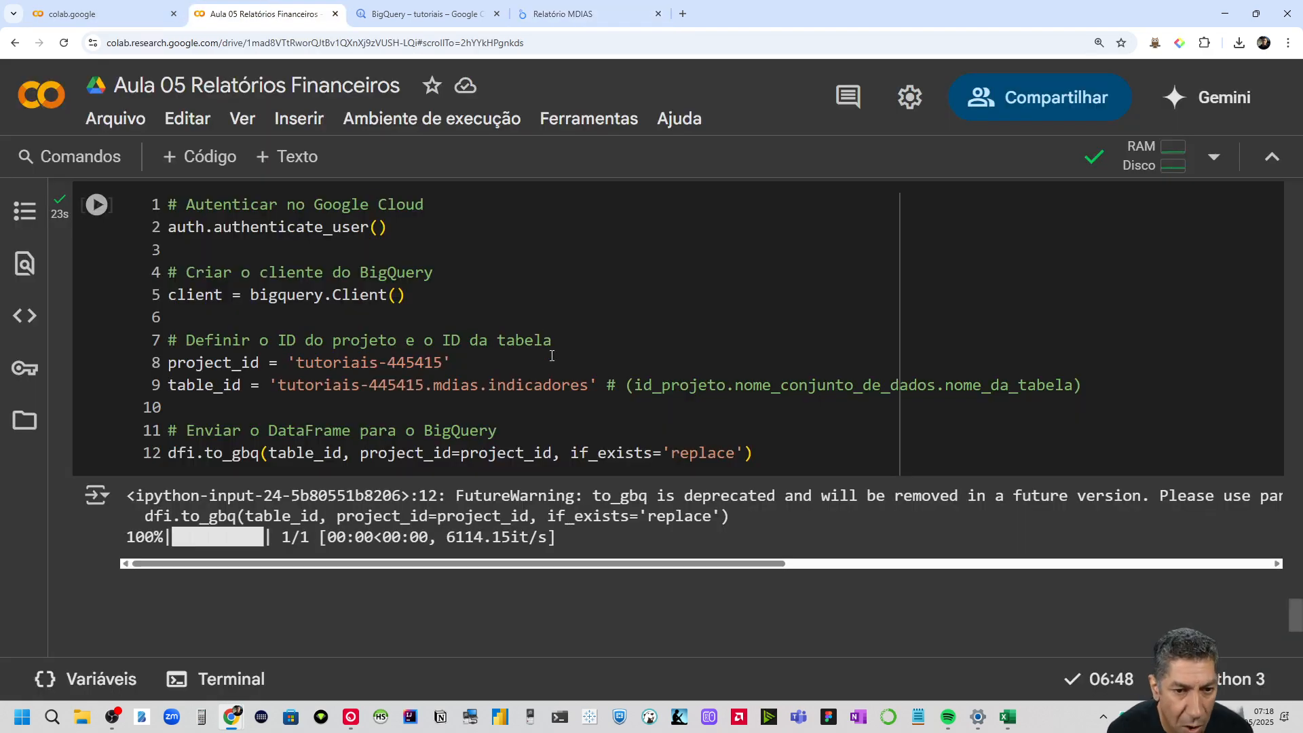
pyautogui.click(563, 13)
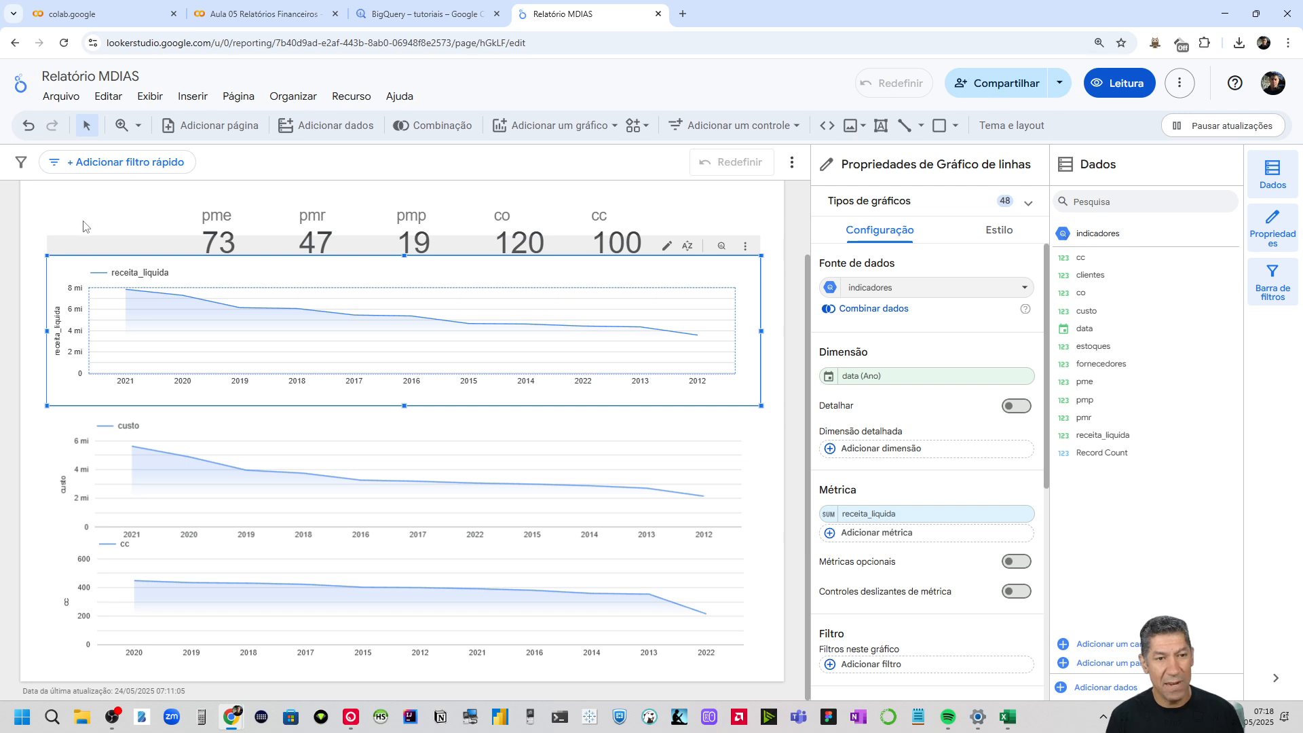
pyautogui.click(37, 219)
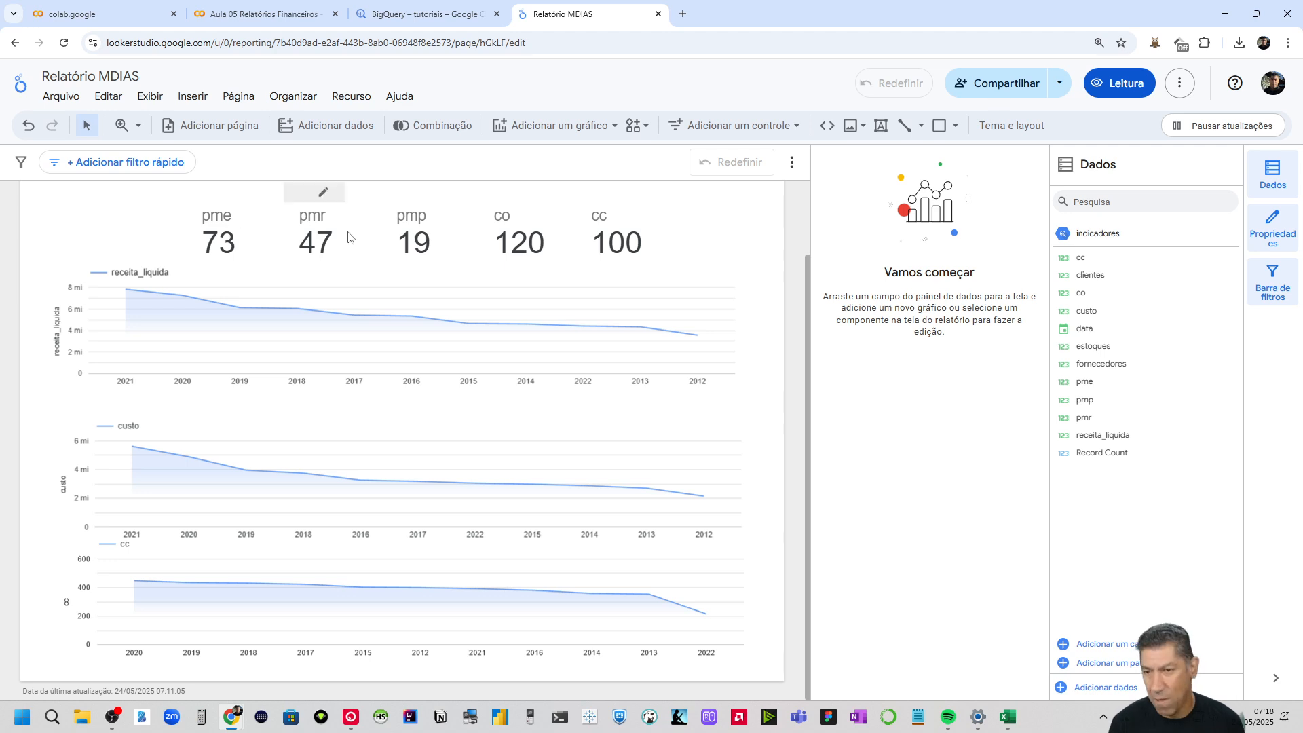
pyautogui.scroll(2, 442, 323)
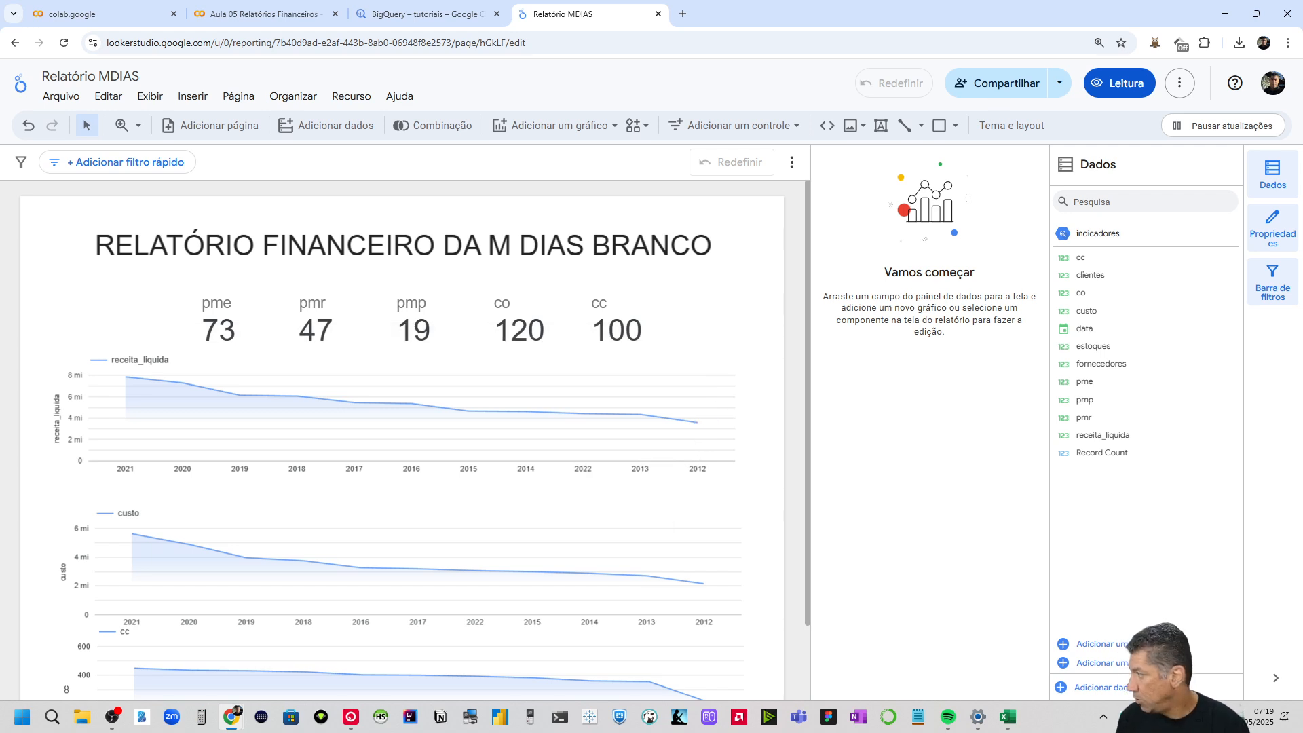
pyautogui.hotkey('alt', 'Tab')
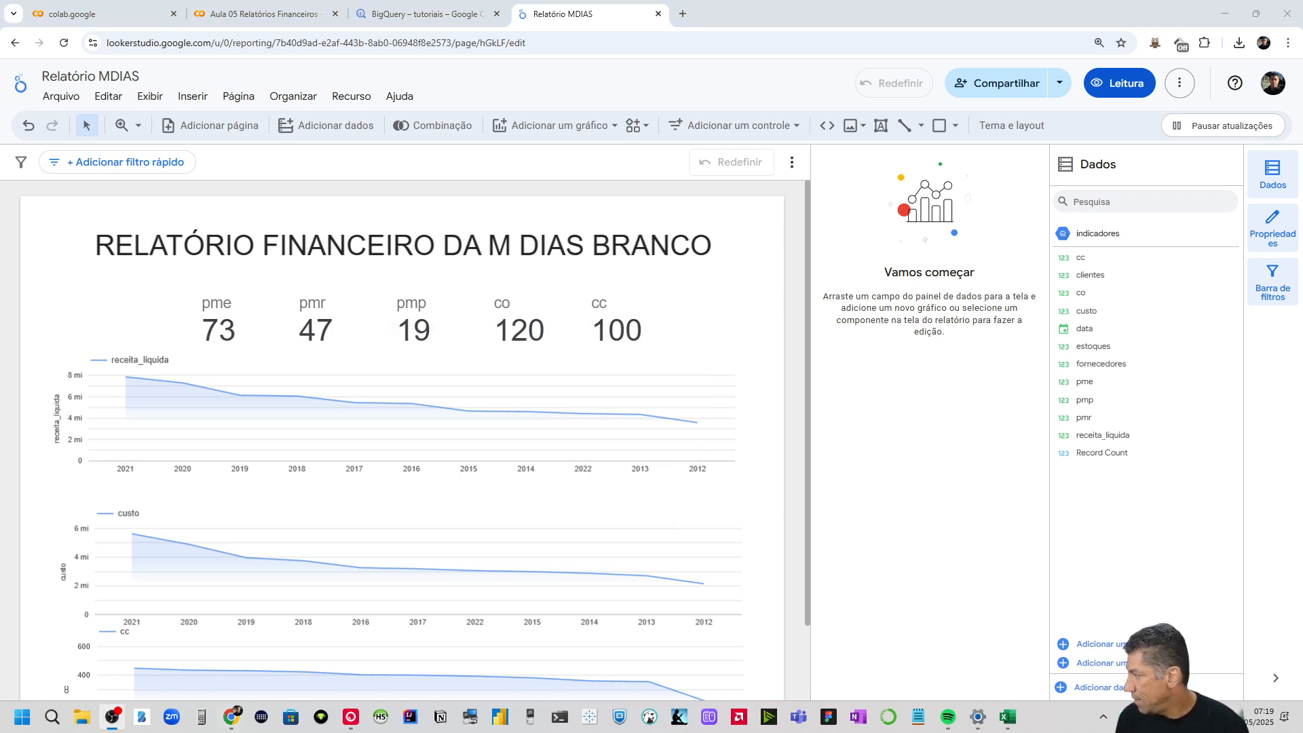